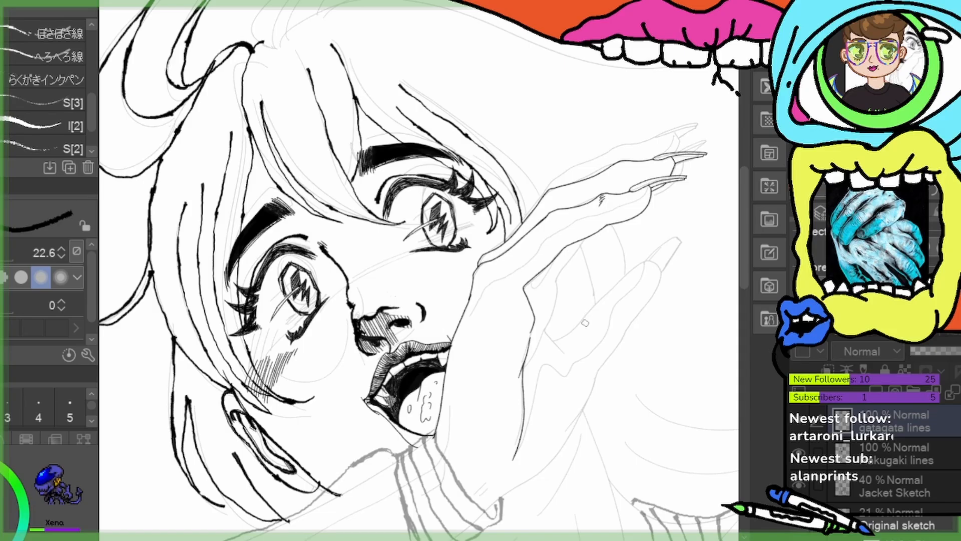
Examine the whole portrait and compare the inked face with the sketched hand beside it
scroll(470, 245, down, 4)
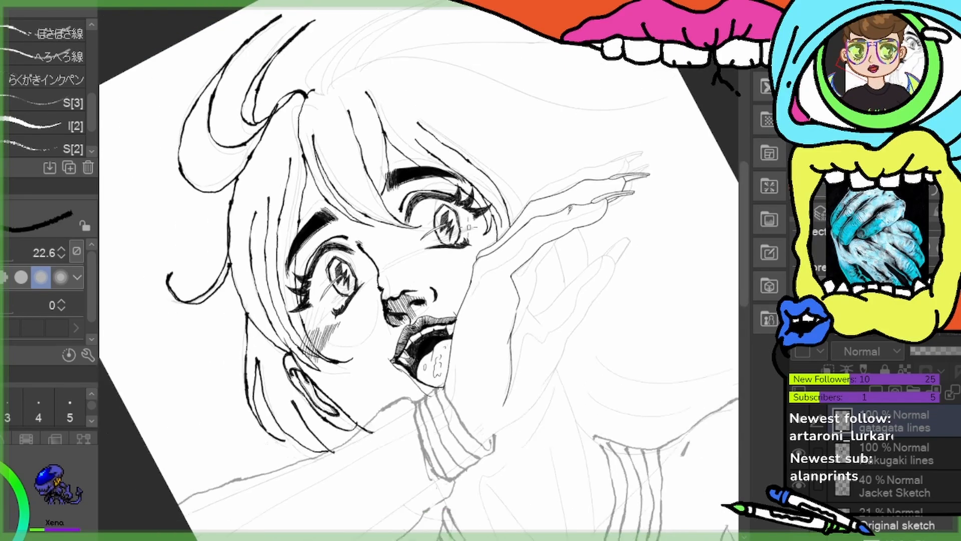
scroll(458, 223, down, 1)
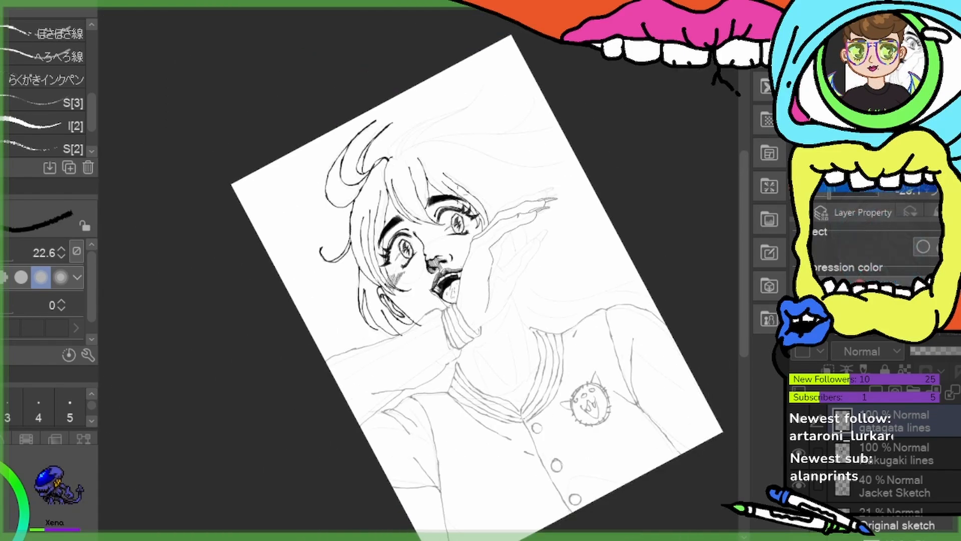
drag(461, 291, 550, 290)
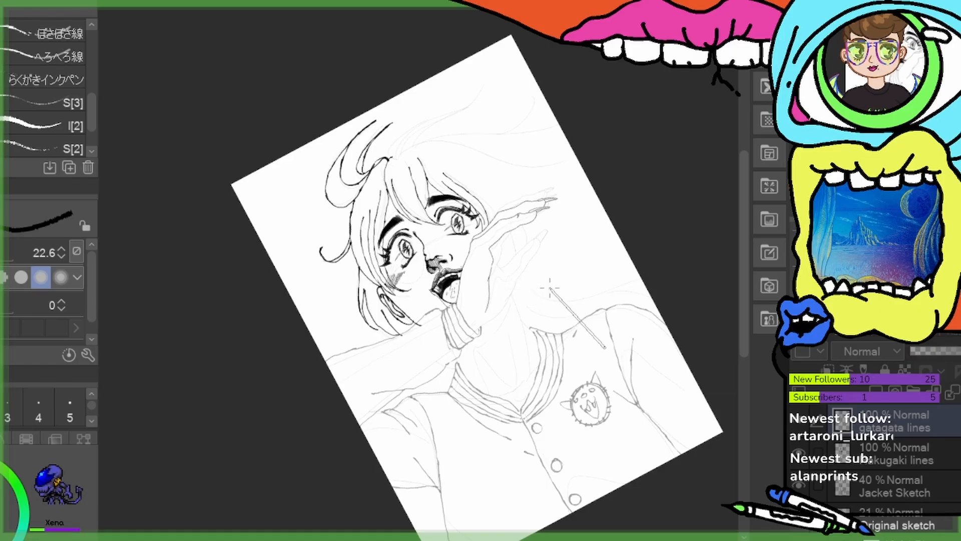
drag(624, 283, 629, 287)
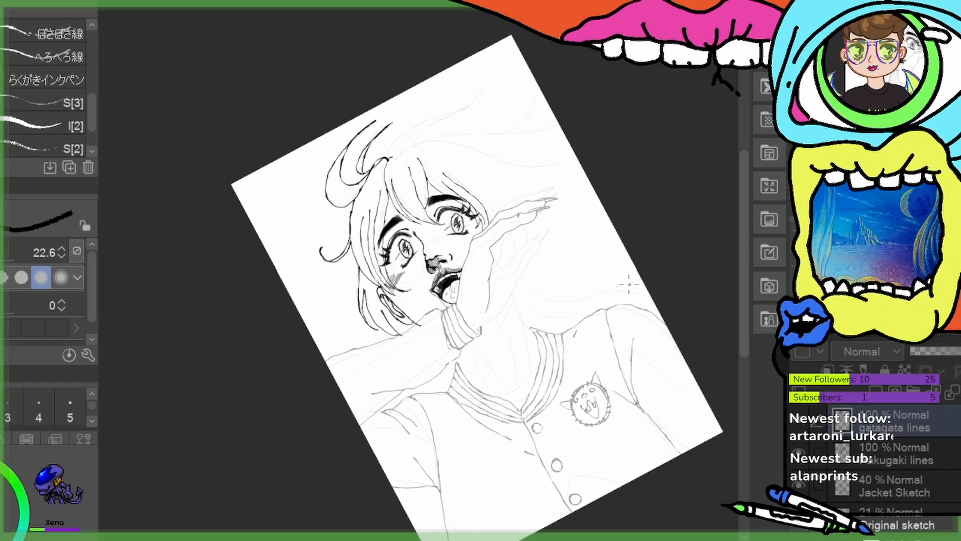
scroll(479, 164, up, 8)
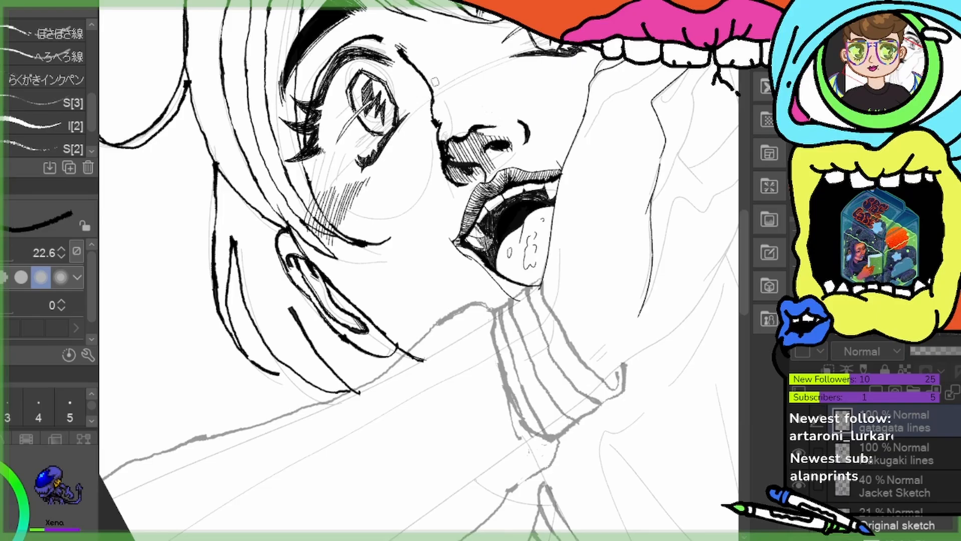
mouse_move(435, 82)
mouse_down()
mouse_move(440, 300)
mouse_move(465, 285)
mouse_move(435, 296)
mouse_up()
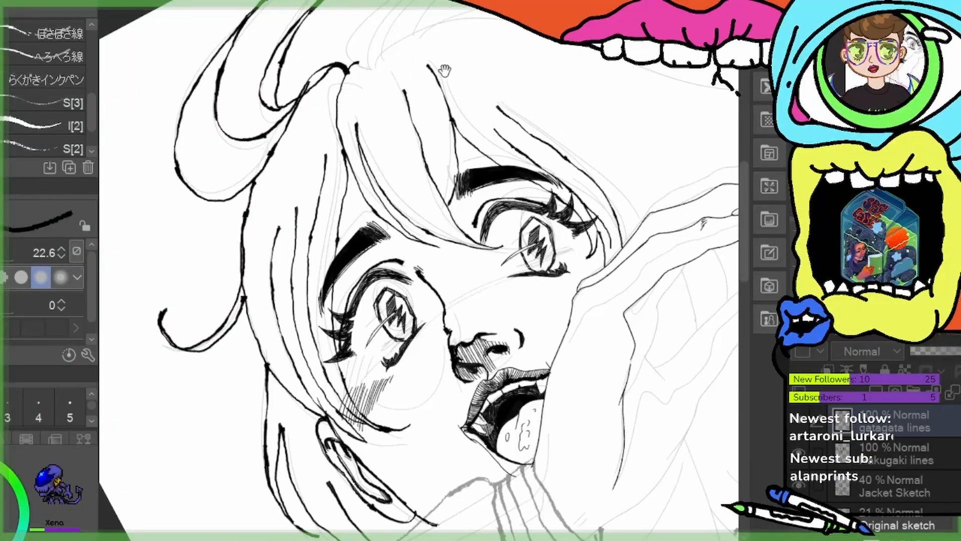
mouse_move(440, 67)
mouse_down()
mouse_move(422, 192)
mouse_move(399, 122)
mouse_up()
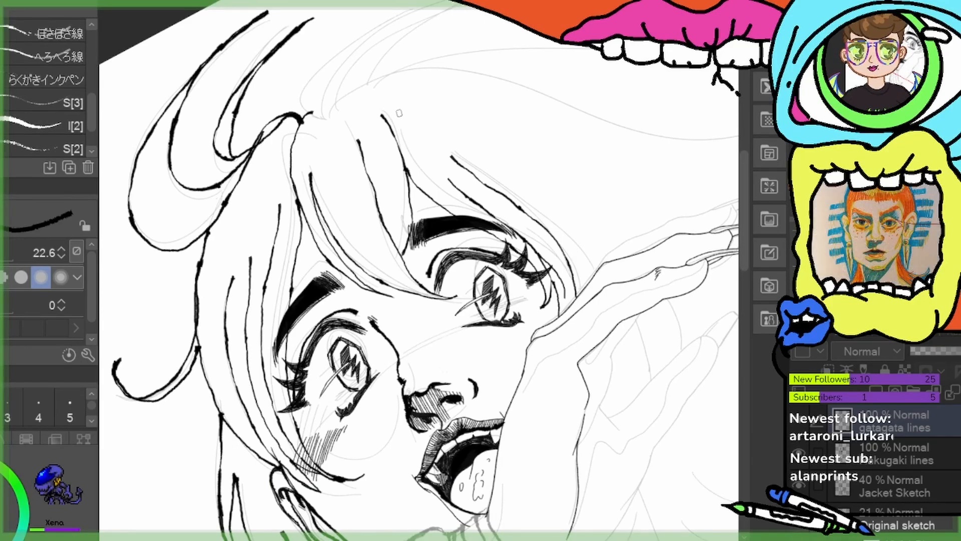
scroll(399, 113, down, 1)
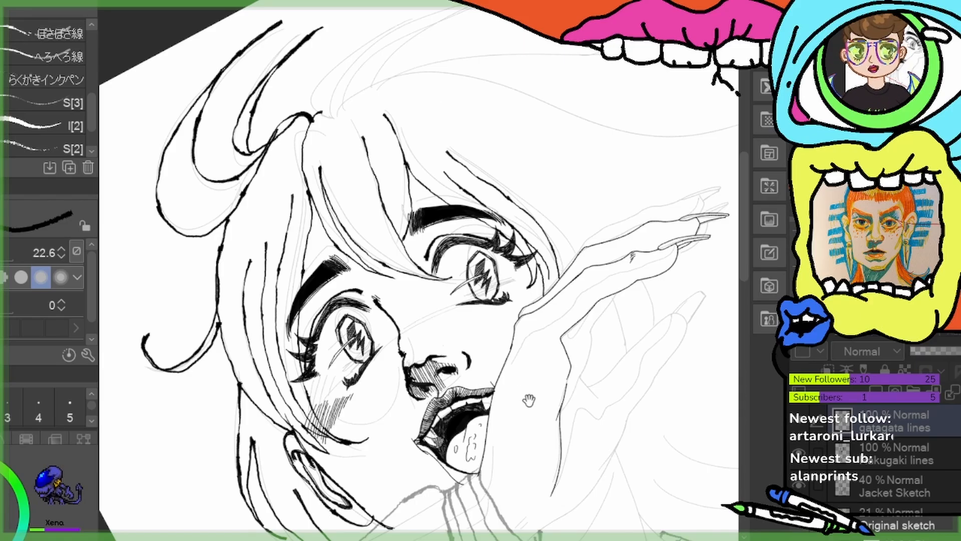
drag(529, 401, 460, 319)
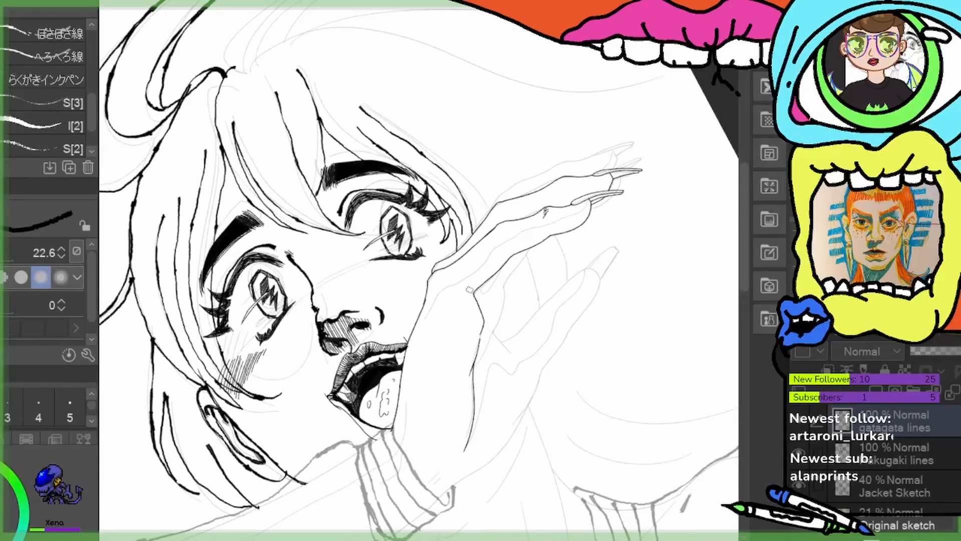
scroll(468, 289, up, 1)
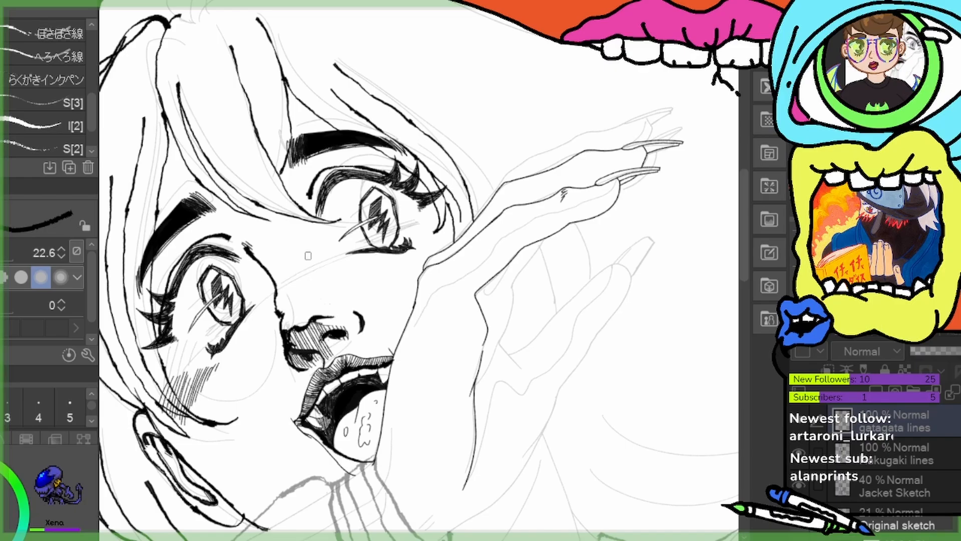
mouse_move(288, 290)
mouse_down()
mouse_move(427, 233)
mouse_move(442, 243)
mouse_up()
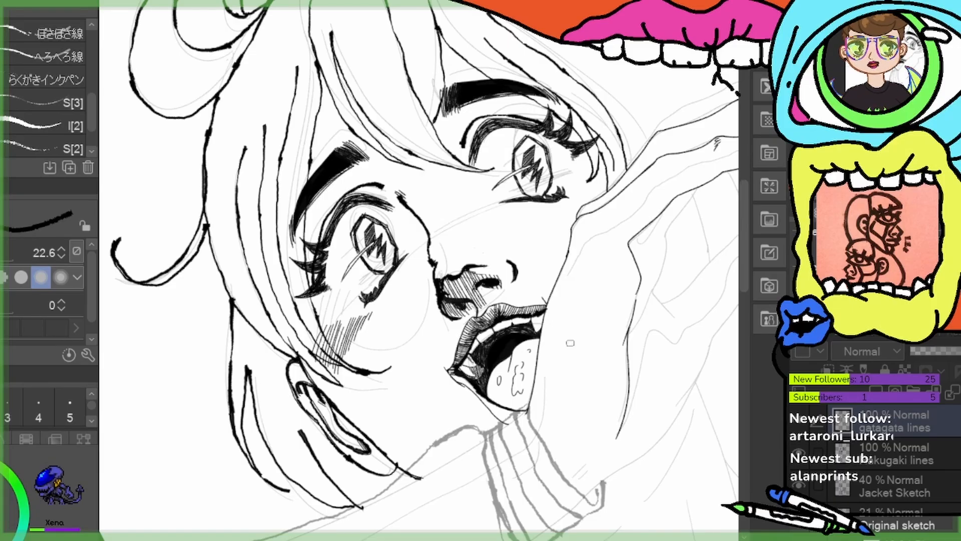
drag(609, 379, 447, 425)
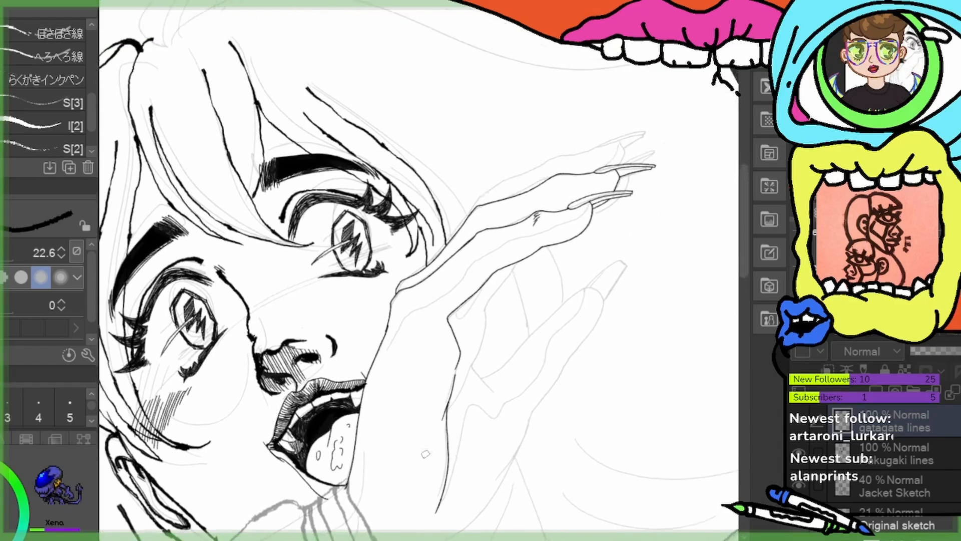
mouse_move(511, 399)
mouse_down()
mouse_move(609, 311)
mouse_move(606, 301)
mouse_up()
drag(534, 422, 513, 471)
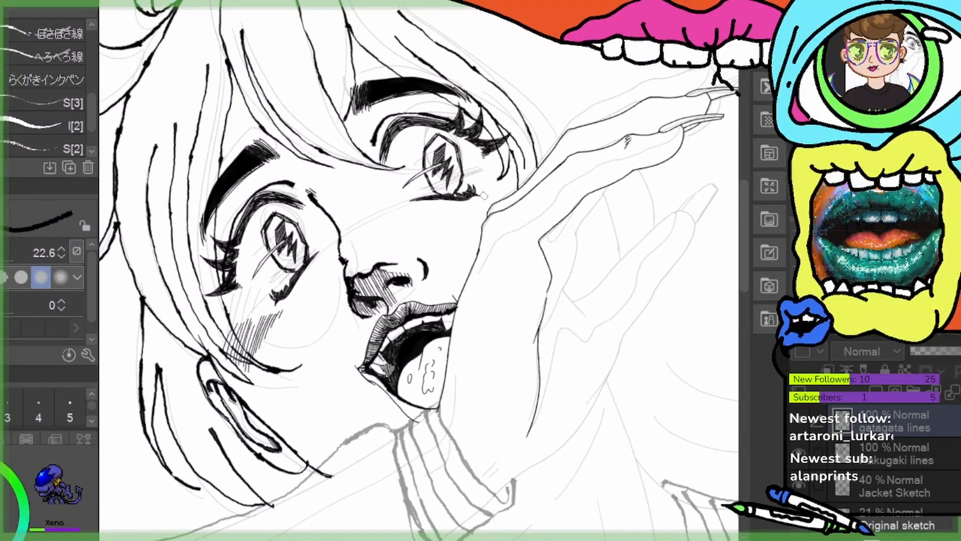
Ink the sketched contour running down the outer side of the palm and the short crease branching from it
scroll(620, 178, up, 2)
mouse_move(590, 307)
mouse_down()
mouse_move(579, 296)
mouse_move(470, 343)
mouse_move(509, 337)
mouse_move(491, 282)
mouse_move(501, 299)
mouse_up()
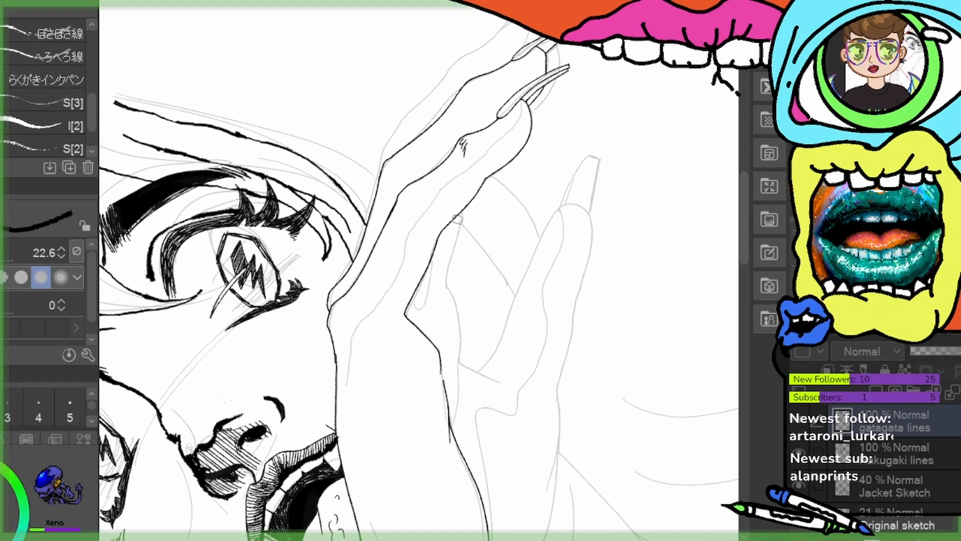
mouse_move(462, 211)
mouse_down()
mouse_move(448, 271)
mouse_move(458, 318)
mouse_move(454, 426)
mouse_up()
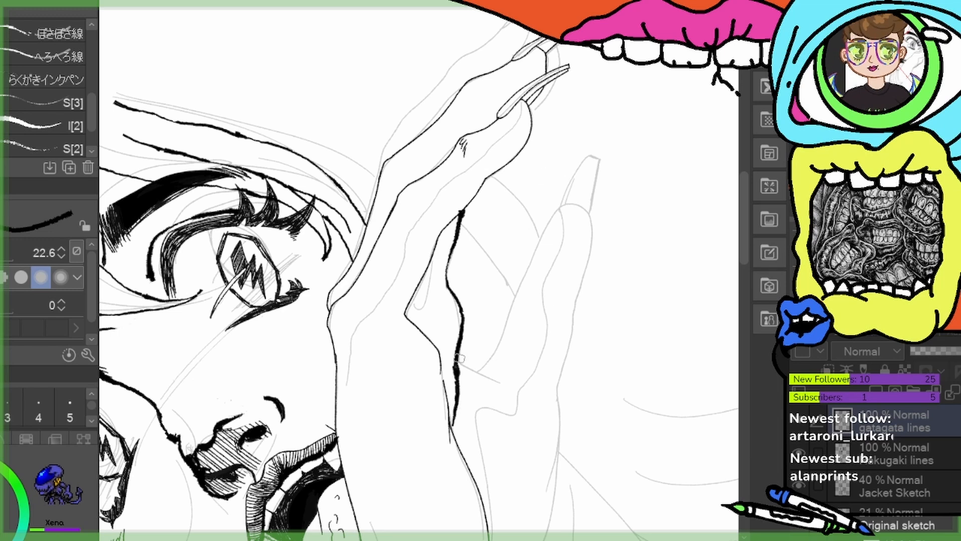
drag(459, 357, 497, 382)
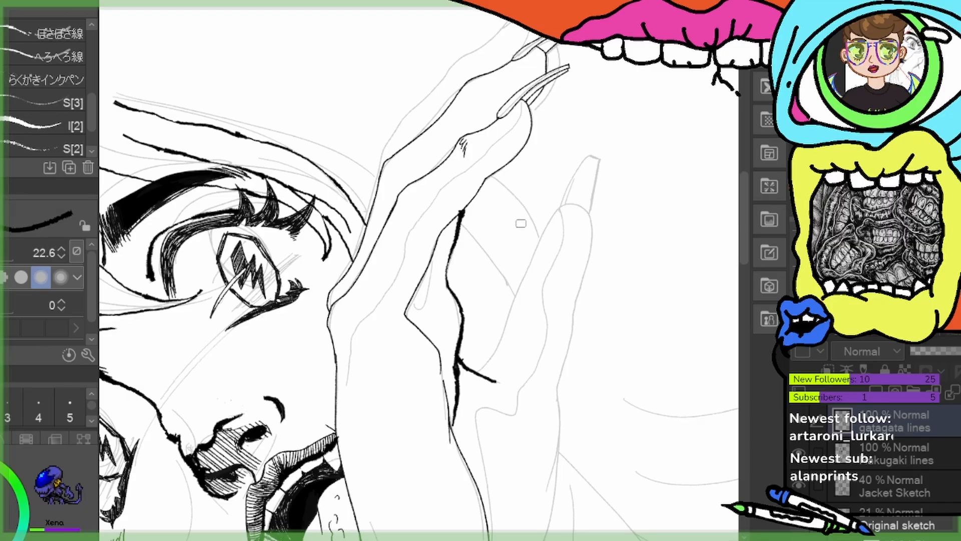
Reduce the brush size to 9.7 and ink the rounded fingertip of the uppermost finger
drag(525, 214, 538, 332)
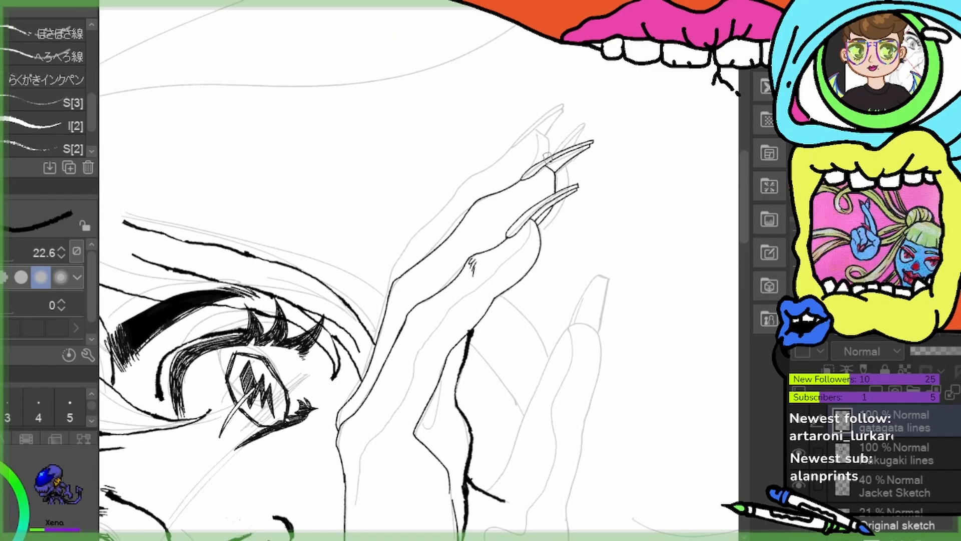
mouse_move(553, 160)
mouse_down()
mouse_move(547, 133)
mouse_move(535, 131)
mouse_up()
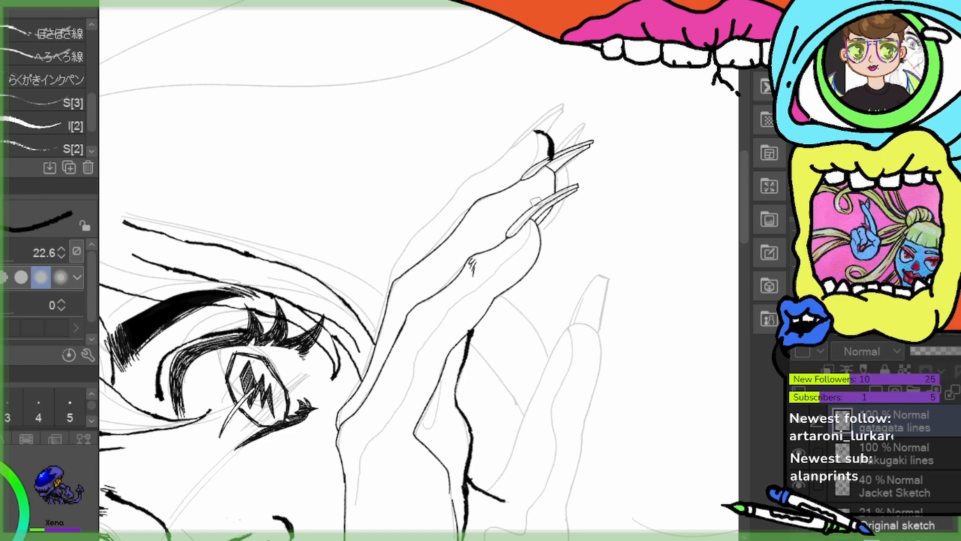
key(ctrl+z)
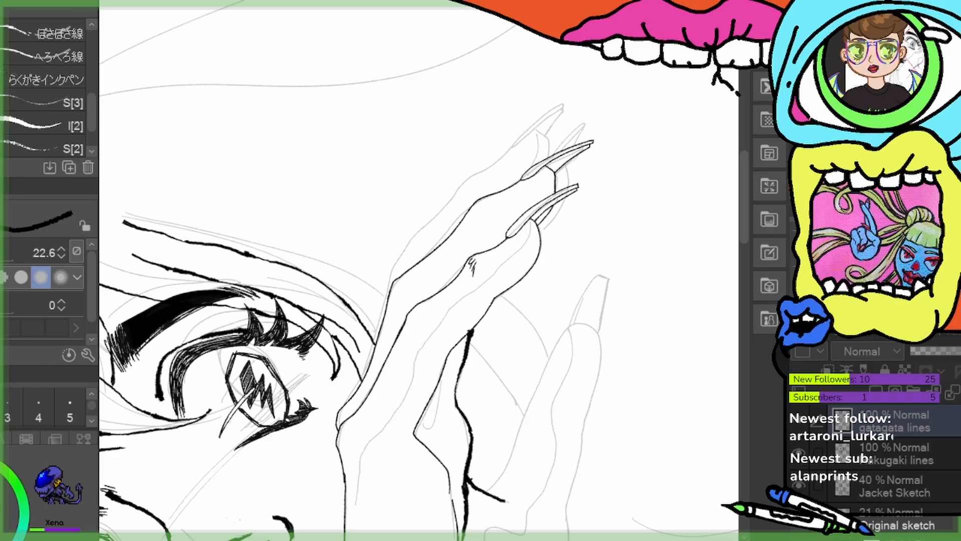
key(bracketleft)
key(bracketleft)
key(bracketleft)
key(bracketleft)
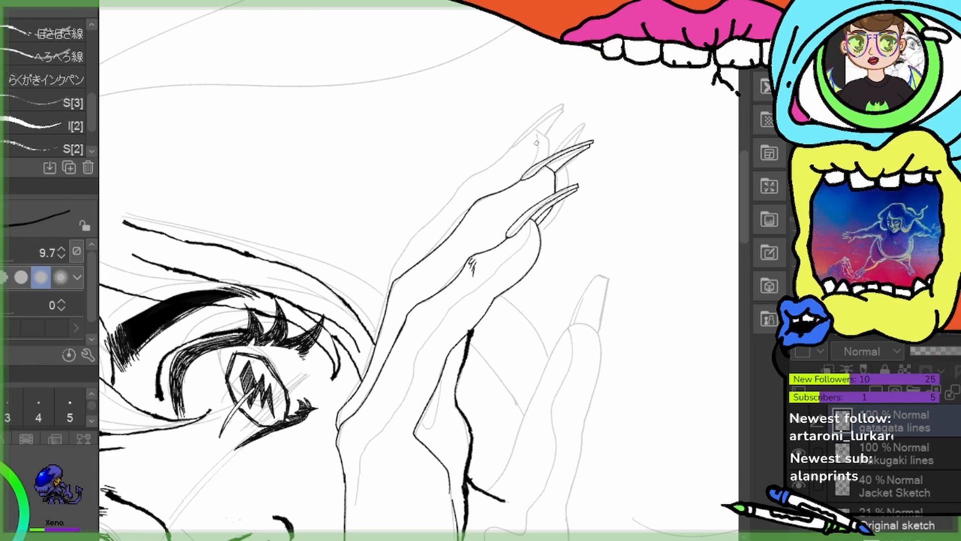
scroll(522, 190, up, 3)
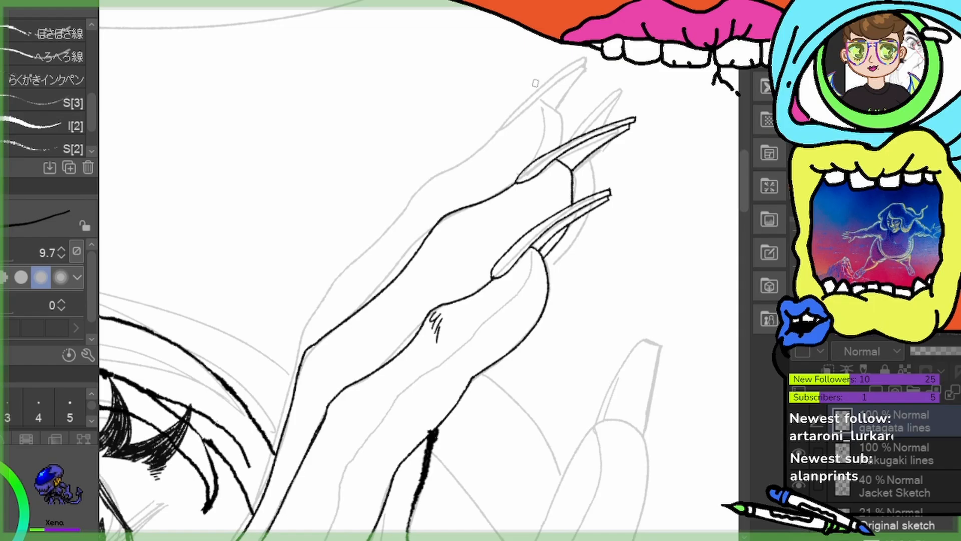
mouse_move(538, 101)
mouse_down()
mouse_move(557, 112)
mouse_move(560, 142)
mouse_up()
Ink the wavy outer edge of the uppermost finger from its nail down to the hair, replacing the first attempt
mouse_move(502, 131)
mouse_down()
mouse_move(418, 186)
mouse_move(395, 215)
mouse_up()
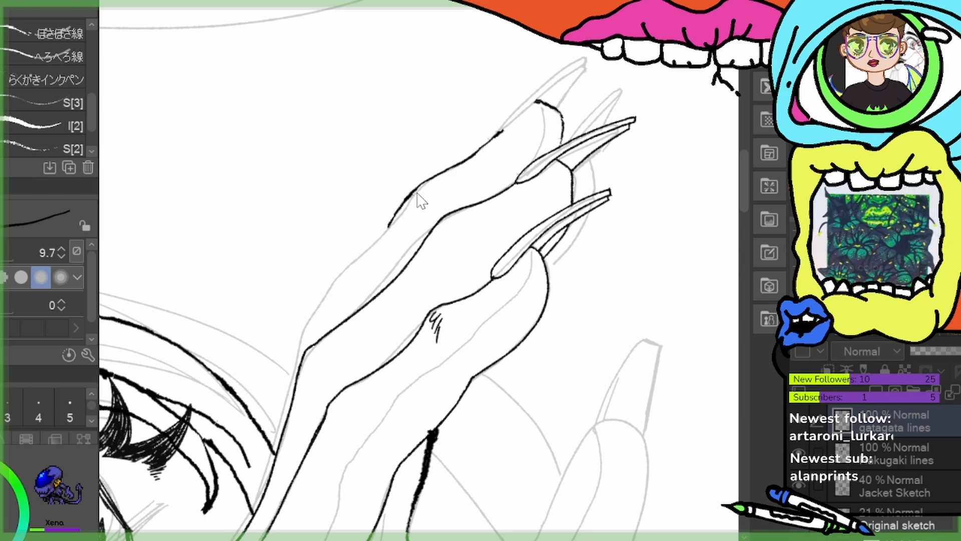
key(ctrl+z)
mouse_move(501, 131)
mouse_down()
mouse_move(419, 191)
mouse_move(313, 311)
mouse_move(298, 332)
mouse_move(265, 466)
mouse_up()
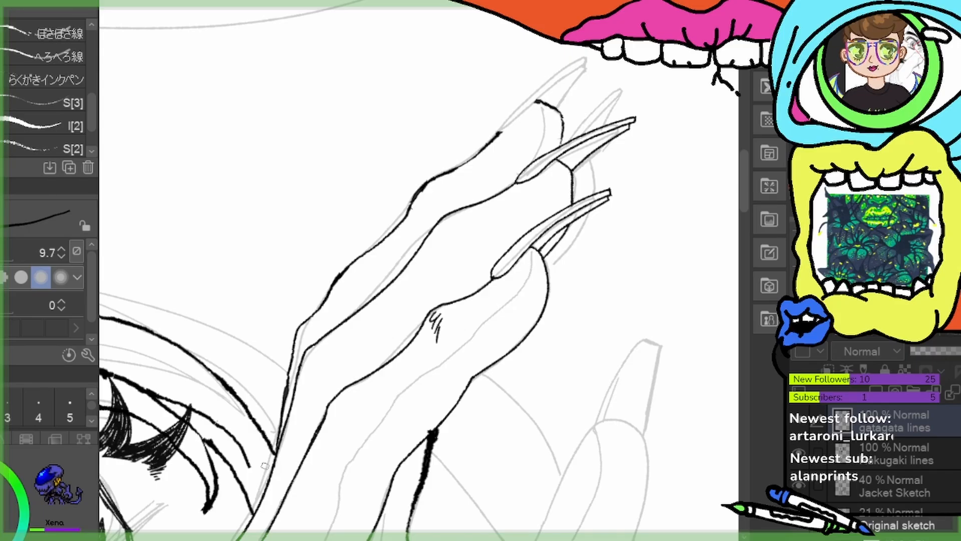
Ink the long pointed nail of the uppermost finger, redrawing its short side down to the fingertip
drag(535, 126, 478, 249)
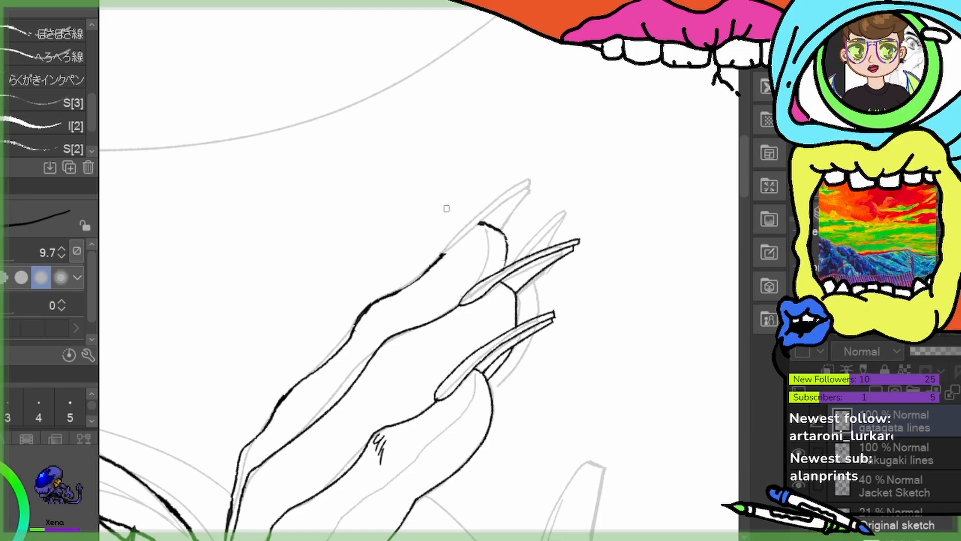
mouse_move(442, 255)
mouse_down()
mouse_move(501, 194)
mouse_move(531, 185)
mouse_up()
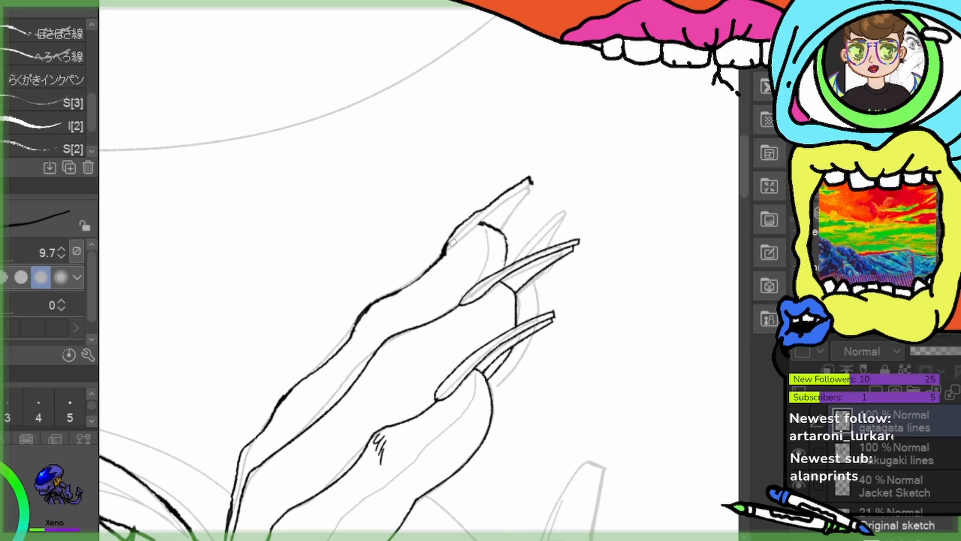
mouse_move(445, 254)
mouse_down()
mouse_move(529, 178)
mouse_move(501, 231)
mouse_up()
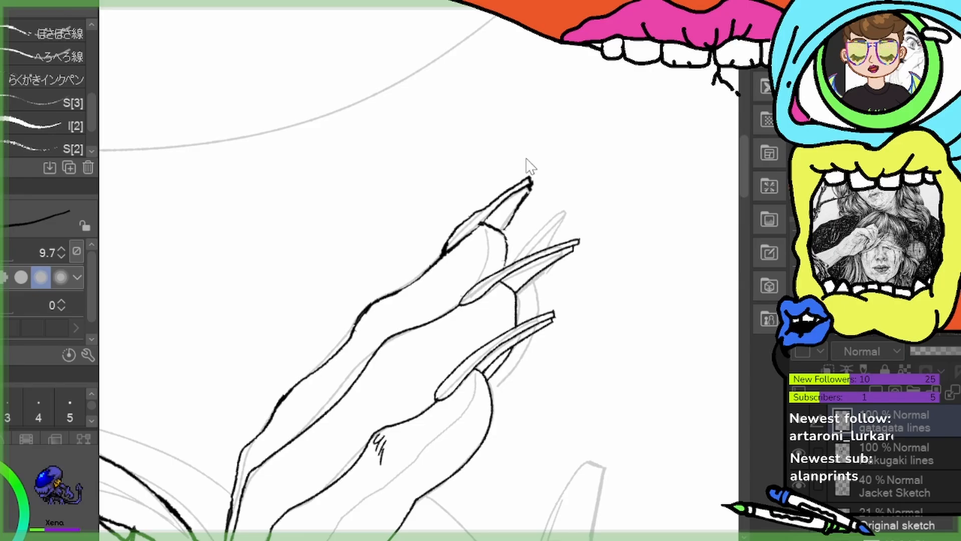
key(ctrl+z)
drag(529, 186, 501, 231)
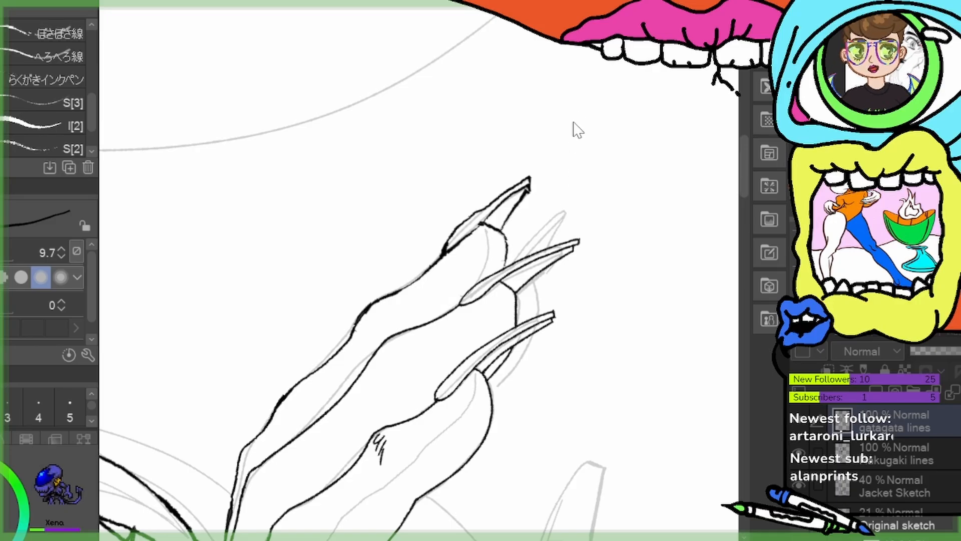
key(ctrl+z)
key(ctrl+z)
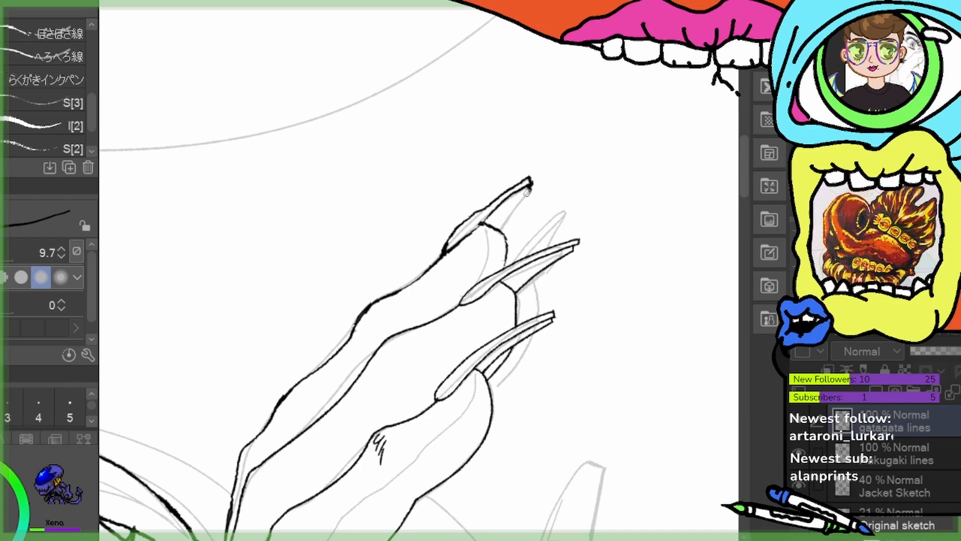
drag(529, 193, 501, 229)
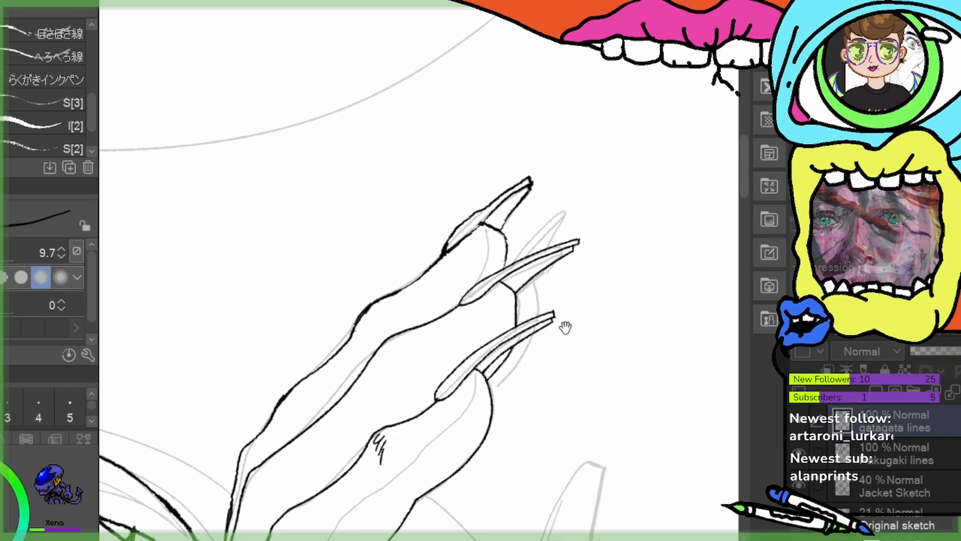
Try to ink the upper edge of the sketched nail behind the middle inked nail
mouse_move(564, 326)
mouse_down()
mouse_move(541, 306)
mouse_move(498, 300)
mouse_up()
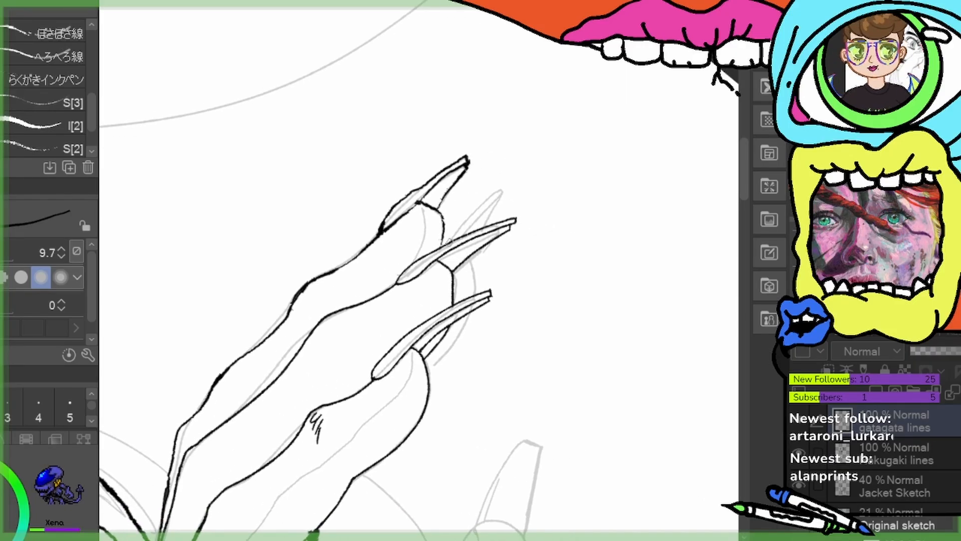
drag(460, 227, 498, 189)
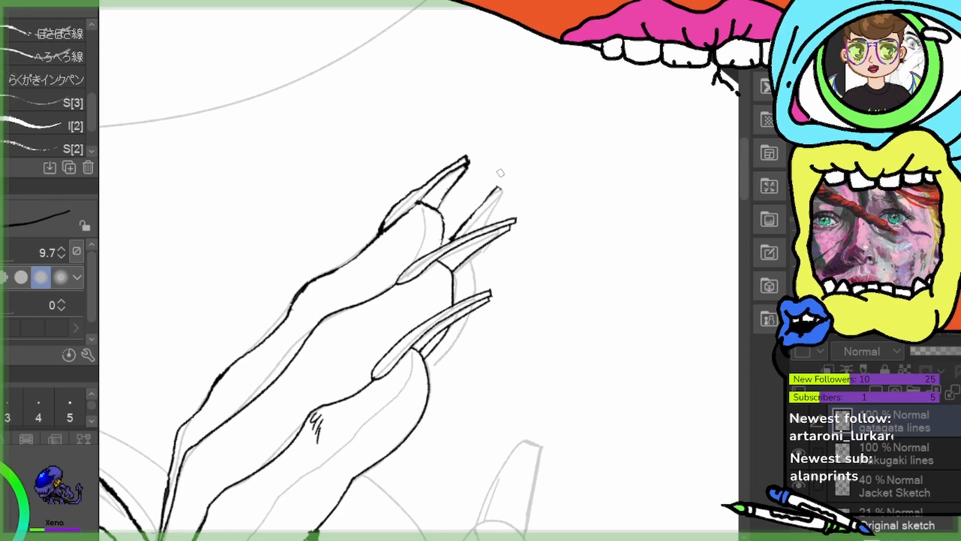
key(ctrl+z)
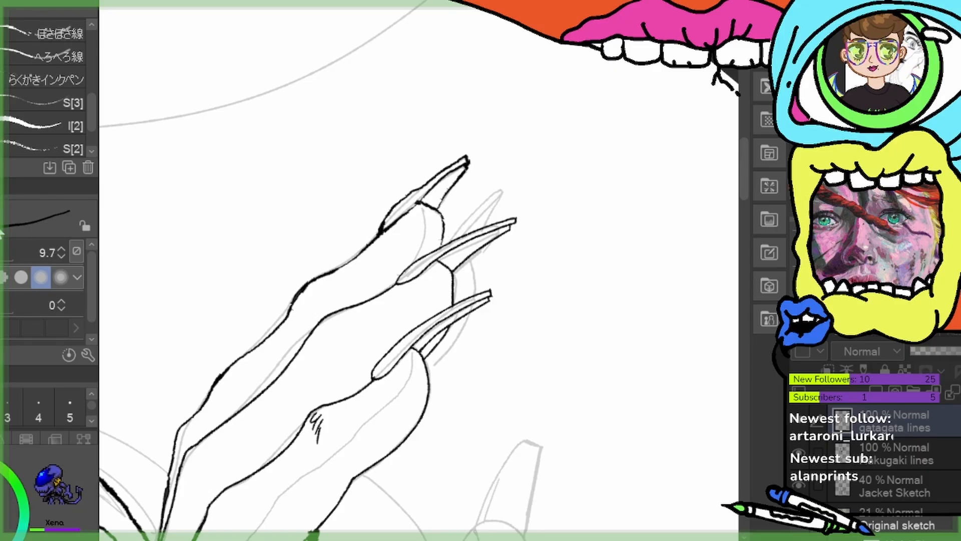
Reduce the brush size to 2.9 and refine the outer edge of the uppermost nail near its base
drag(4, 253, 0, 253)
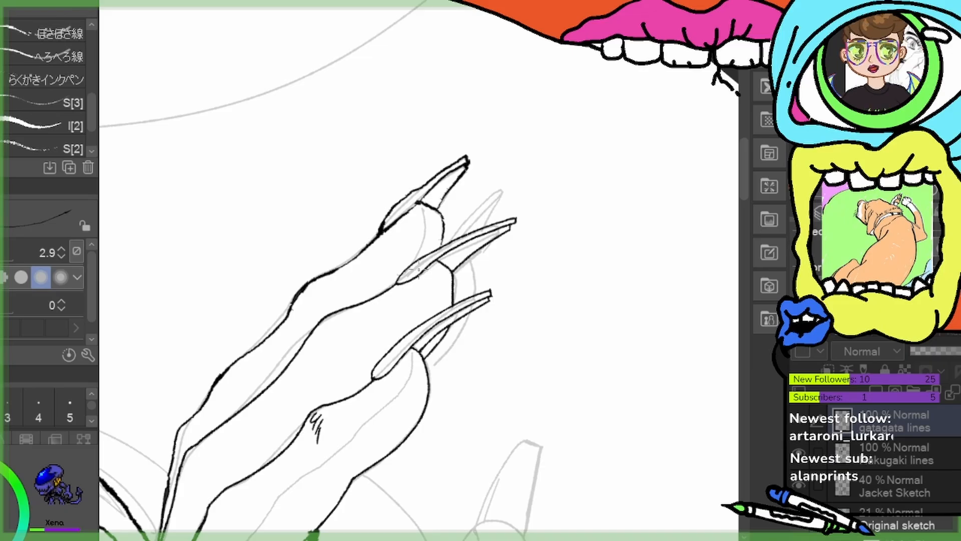
scroll(483, 242, up, 3)
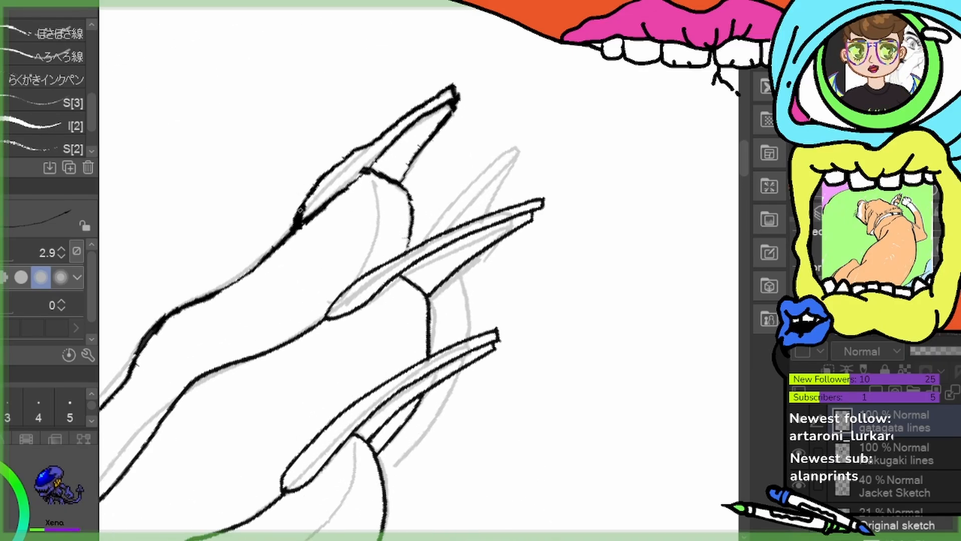
mouse_move(299, 213)
mouse_down()
mouse_move(342, 160)
mouse_move(299, 214)
mouse_up()
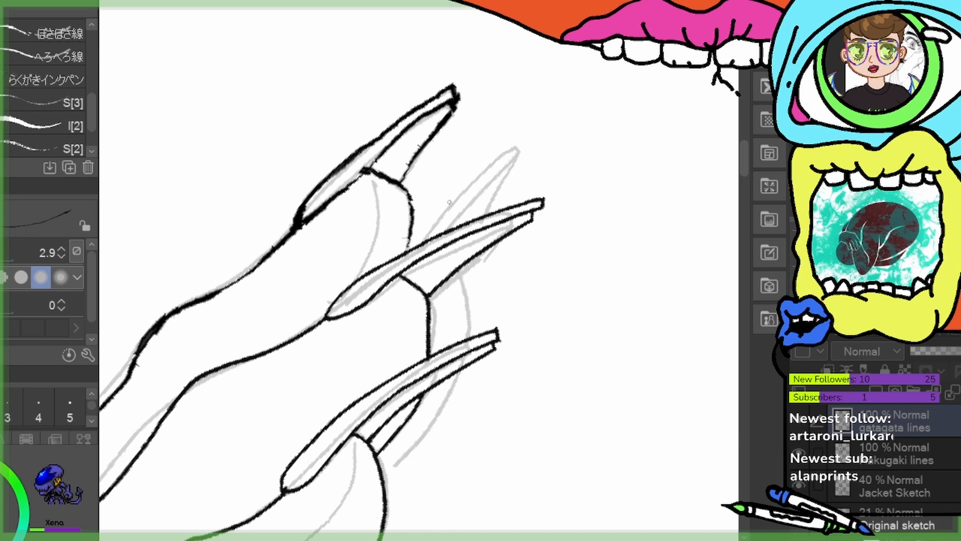
Ink both sides of the pointed nail behind the middle inked nail, raising the brush size to 5.2 and darkening its short side
drag(417, 247, 516, 144)
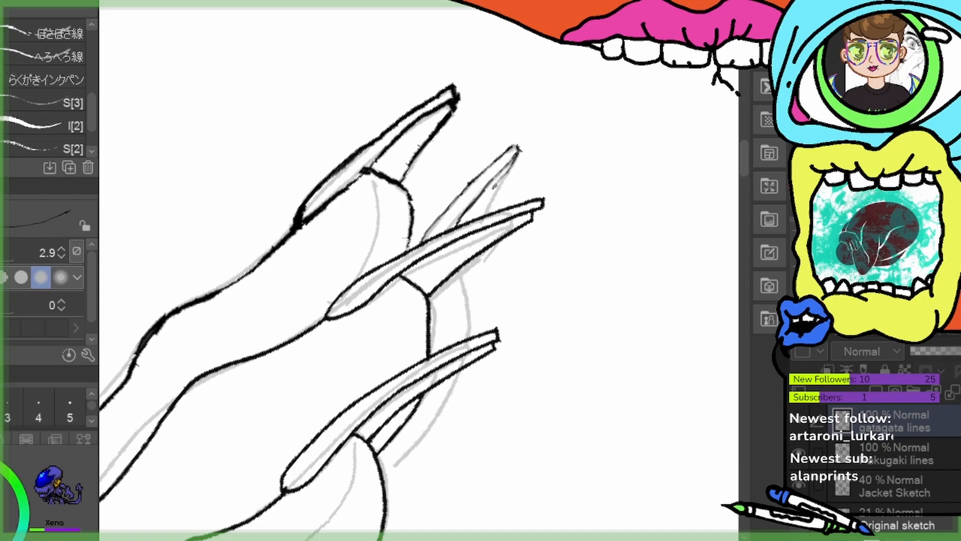
drag(515, 156, 488, 204)
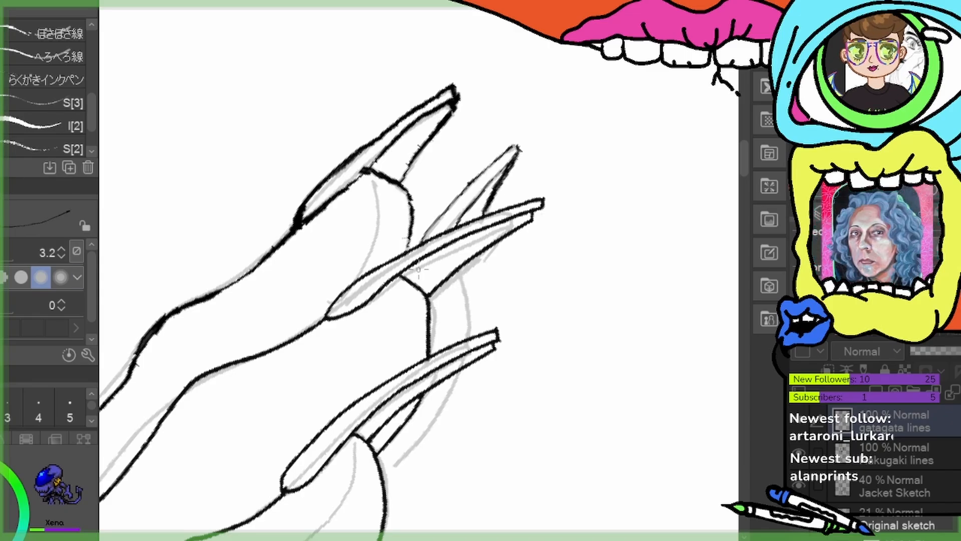
key(bracketright)
key(bracketright)
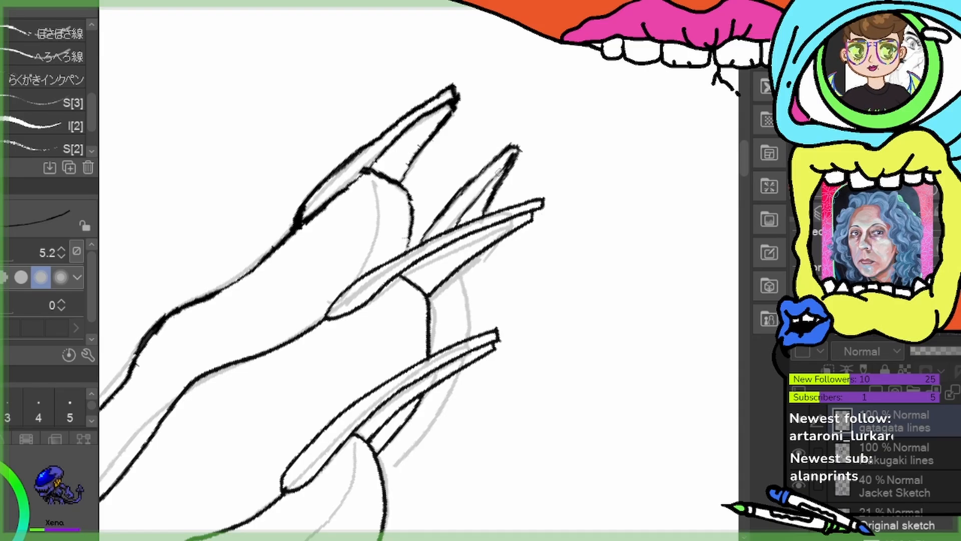
drag(461, 224, 505, 168)
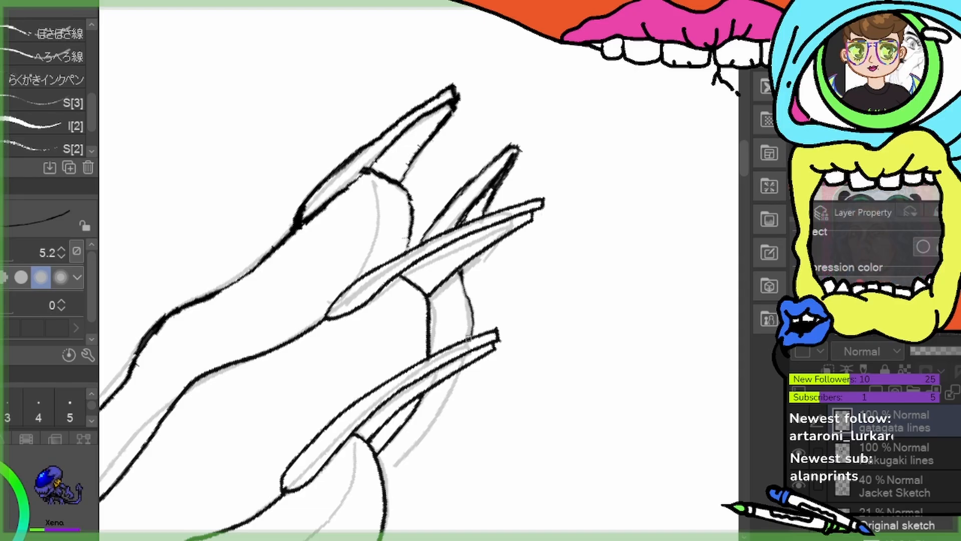
Set the brush size to 8.8 and ink the outer edge of the finger behind the middle fingertip, continuing below the lowest nail
key(bracketright)
key(bracketright)
key(bracketright)
key(bracketright)
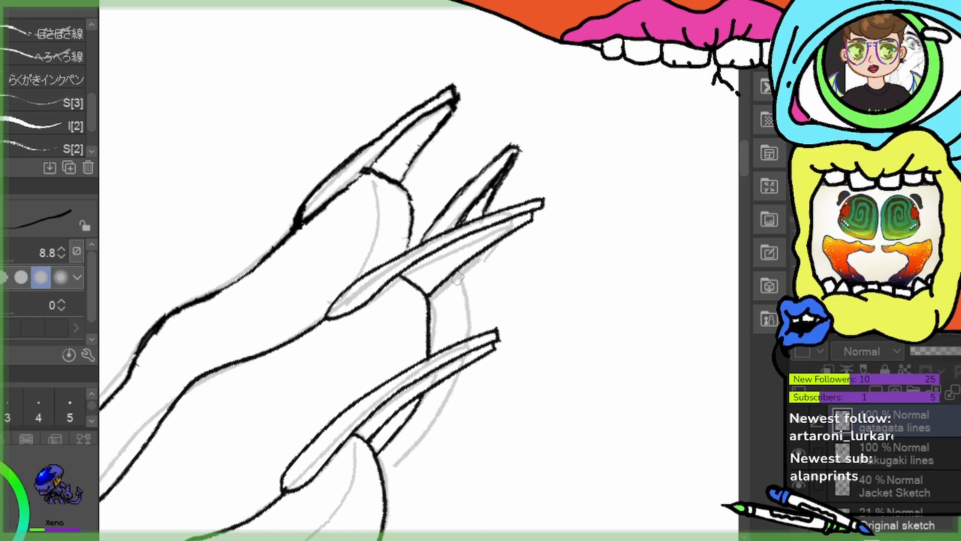
drag(456, 271, 469, 327)
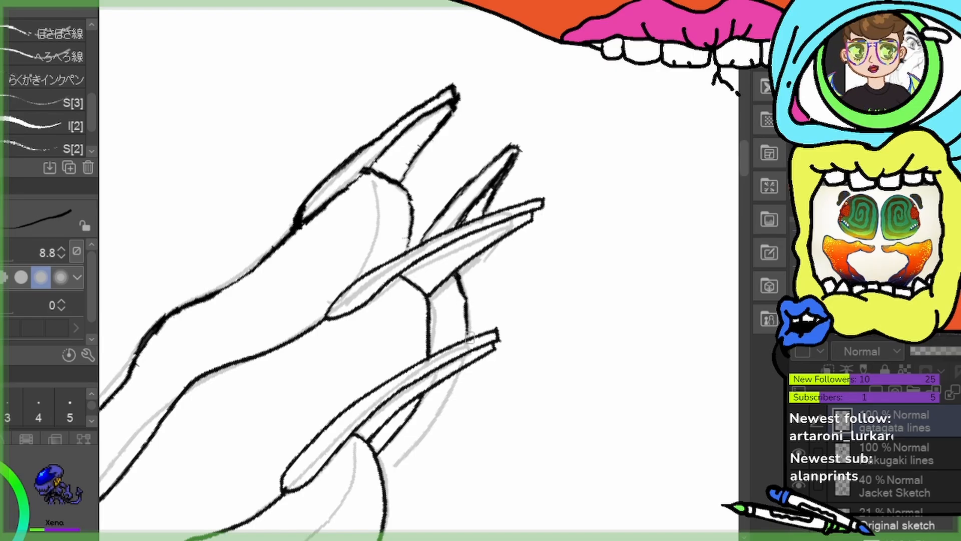
mouse_move(494, 386)
mouse_down()
mouse_move(576, 208)
mouse_move(518, 235)
mouse_move(467, 304)
mouse_up()
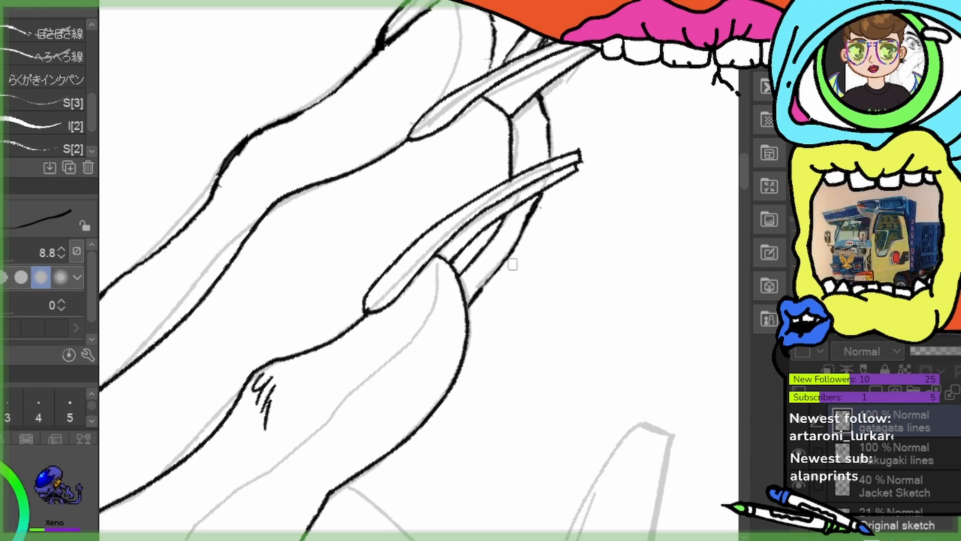
Ink the inner edge of the separate sketched finger, from its fingertip down toward the short palm crease
scroll(497, 294, down, 5)
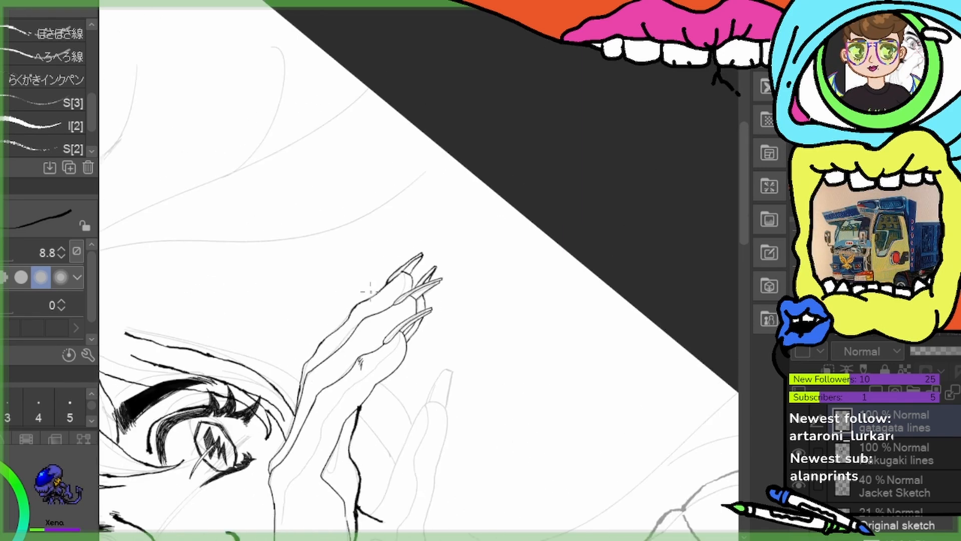
drag(209, 376, 530, 134)
scroll(473, 351, up, 3)
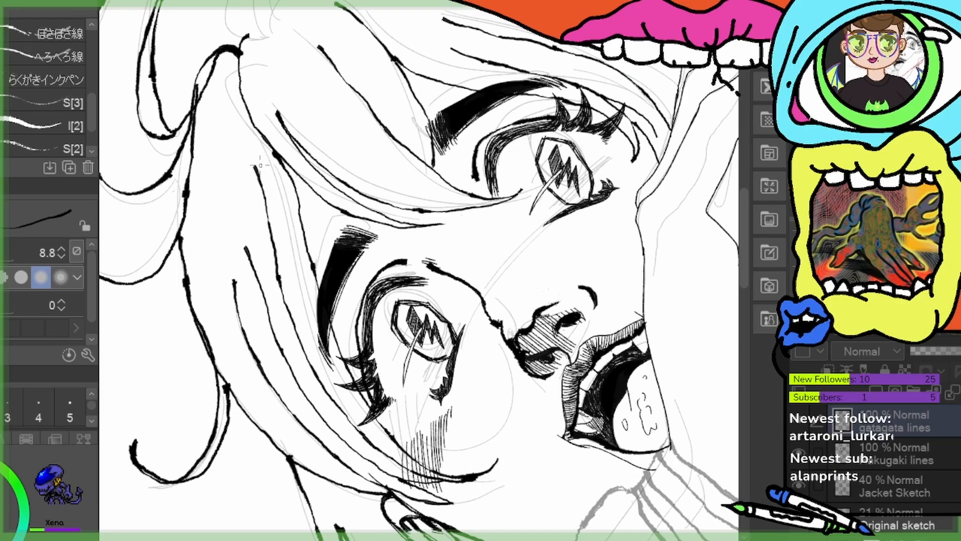
mouse_move(627, 338)
mouse_down()
mouse_move(495, 334)
mouse_move(383, 364)
mouse_move(354, 439)
mouse_up()
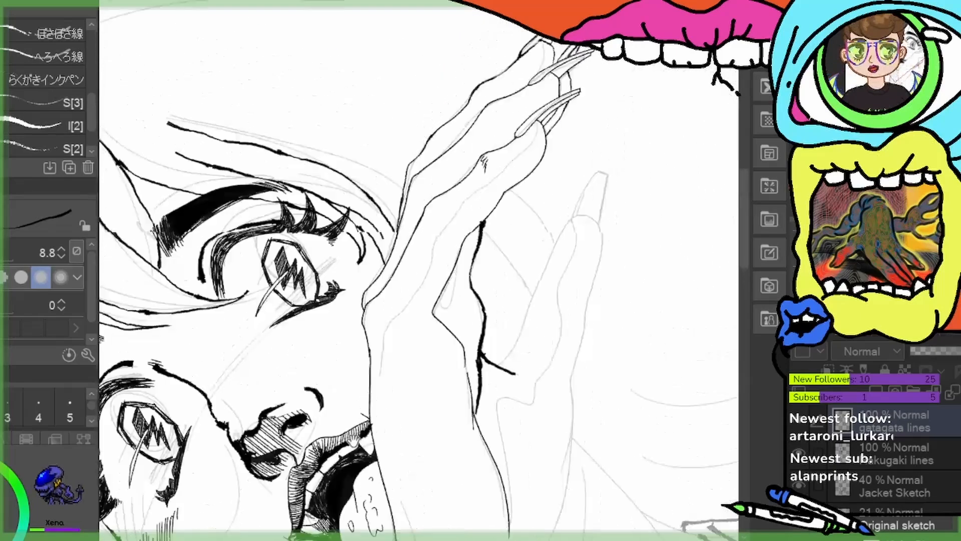
drag(507, 350, 552, 251)
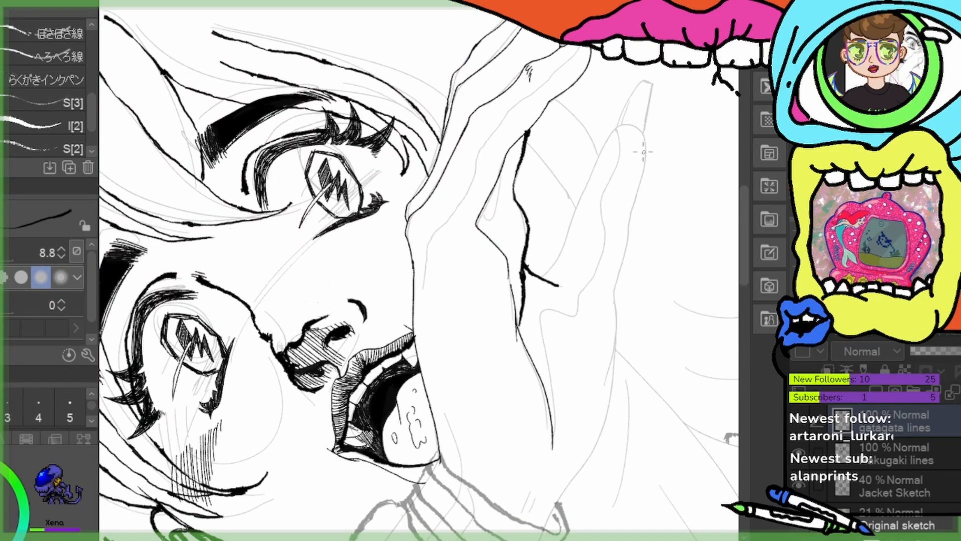
scroll(643, 151, up, 3)
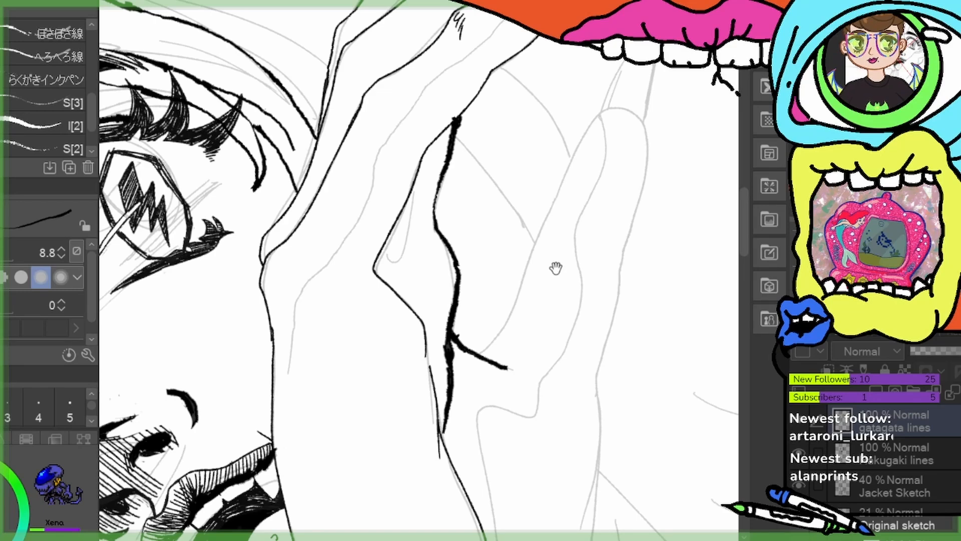
mouse_move(556, 268)
mouse_down()
mouse_move(489, 240)
mouse_move(483, 309)
mouse_up()
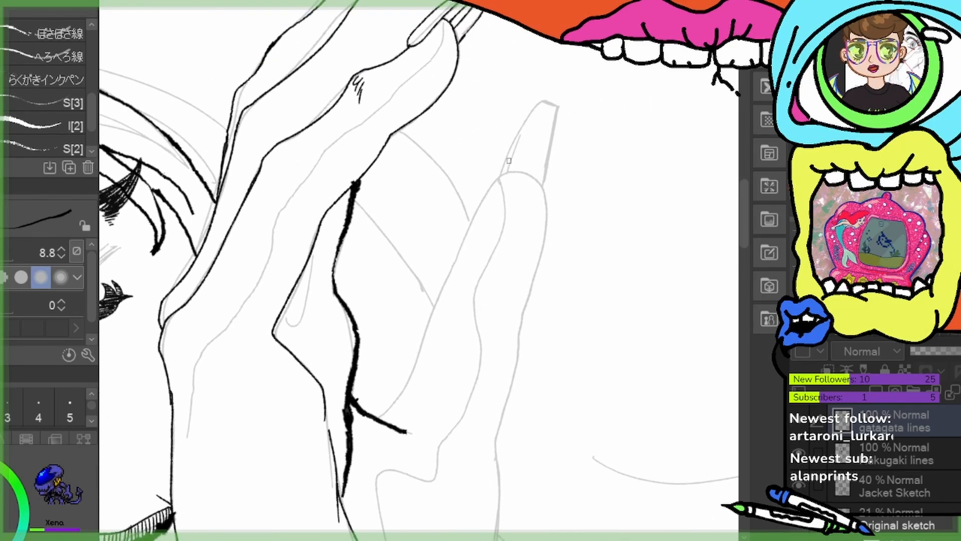
drag(498, 176, 465, 238)
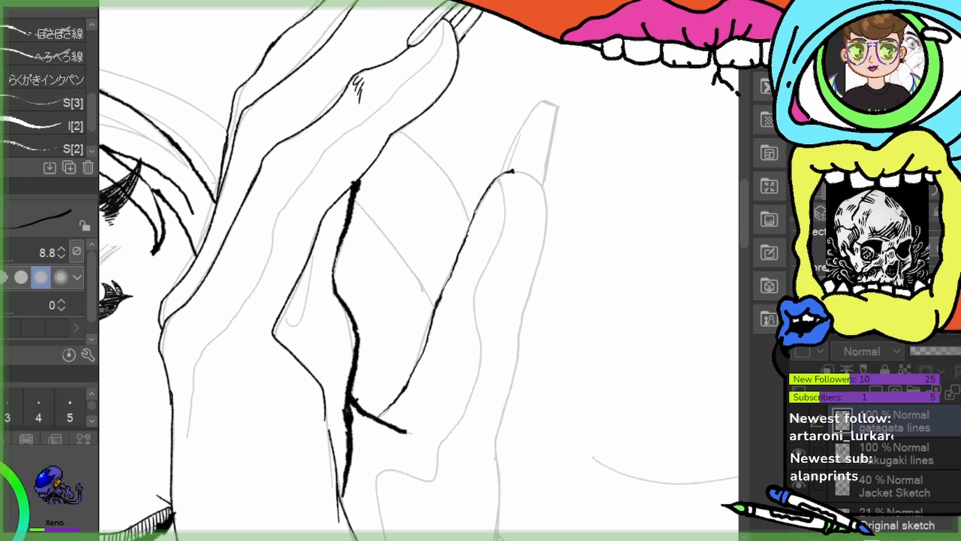
Set the brush size to 13.2, then ink the separate finger's rounded tip and outer edge, thickening the lower part of that edge
key(bracketright)
key(bracketright)
key(bracketright)
key(bracketleft)
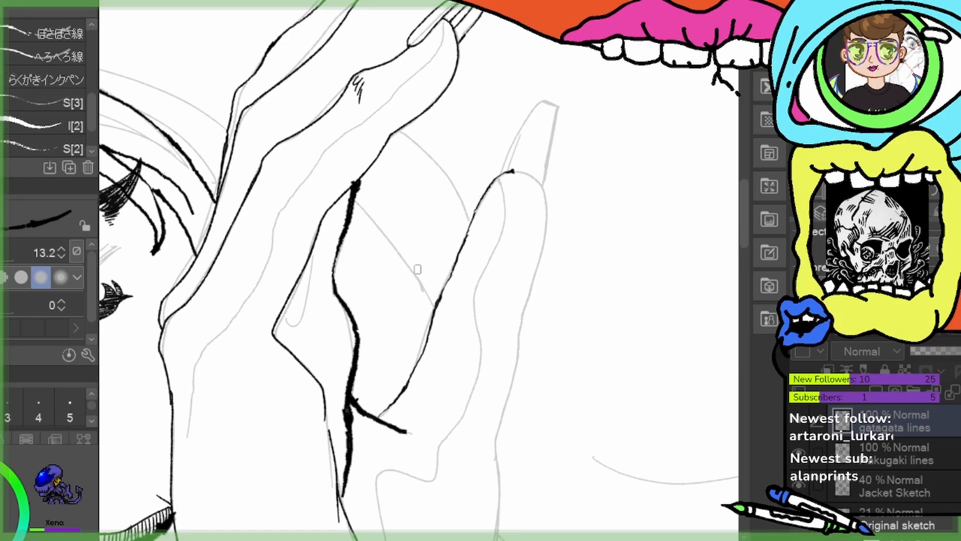
mouse_move(507, 170)
mouse_down()
mouse_move(542, 191)
mouse_move(546, 236)
mouse_move(523, 300)
mouse_move(497, 465)
mouse_up()
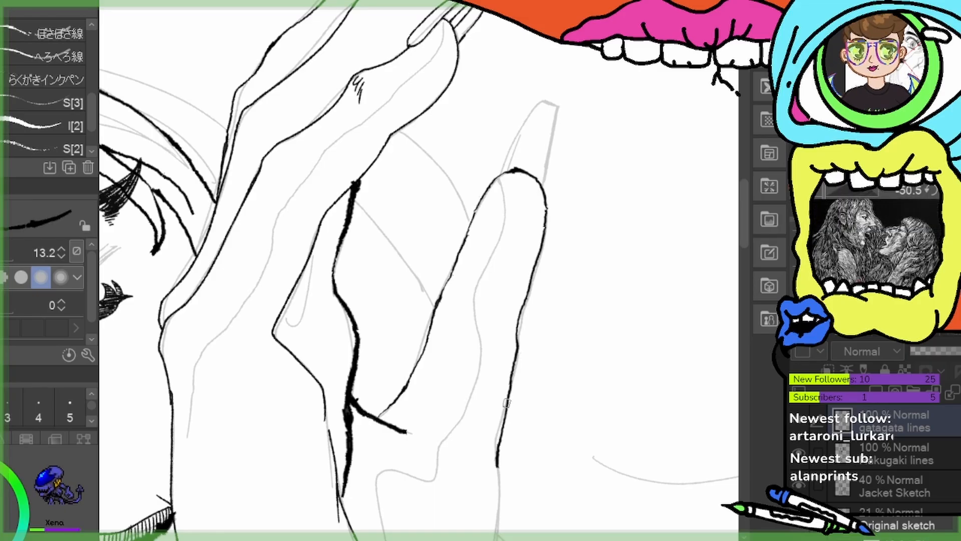
mouse_move(501, 416)
mouse_down()
mouse_move(497, 459)
mouse_move(498, 430)
mouse_up()
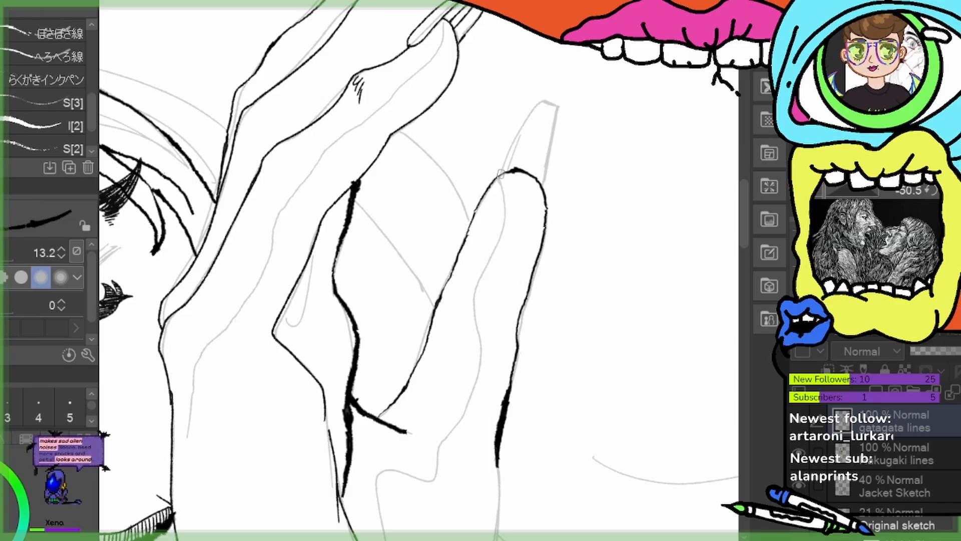
Ink the separate finger's tapered nail with its flat tip and inner side line, replacing the first stroke and trimming the outer edge near the tip
drag(501, 173, 512, 153)
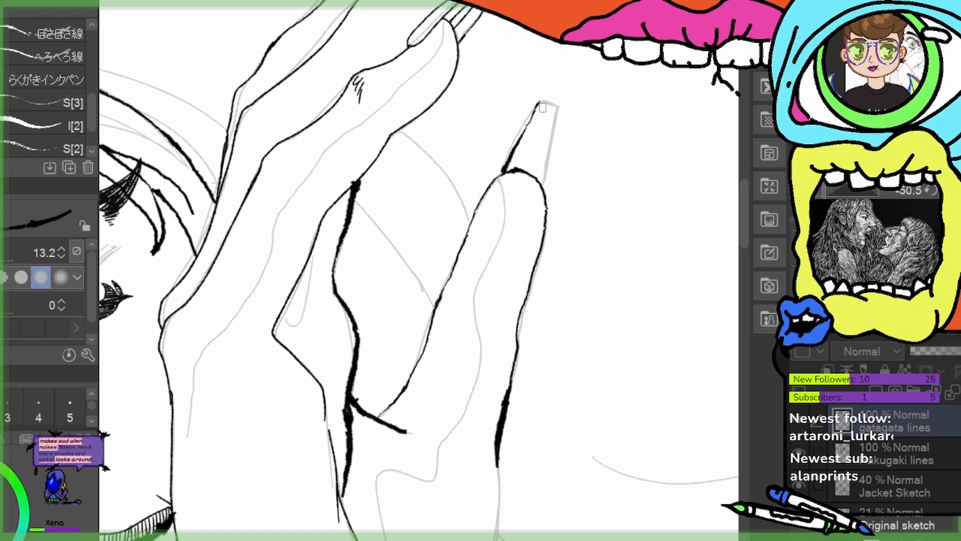
key(ctrl+z)
scroll(546, 123, up, 5)
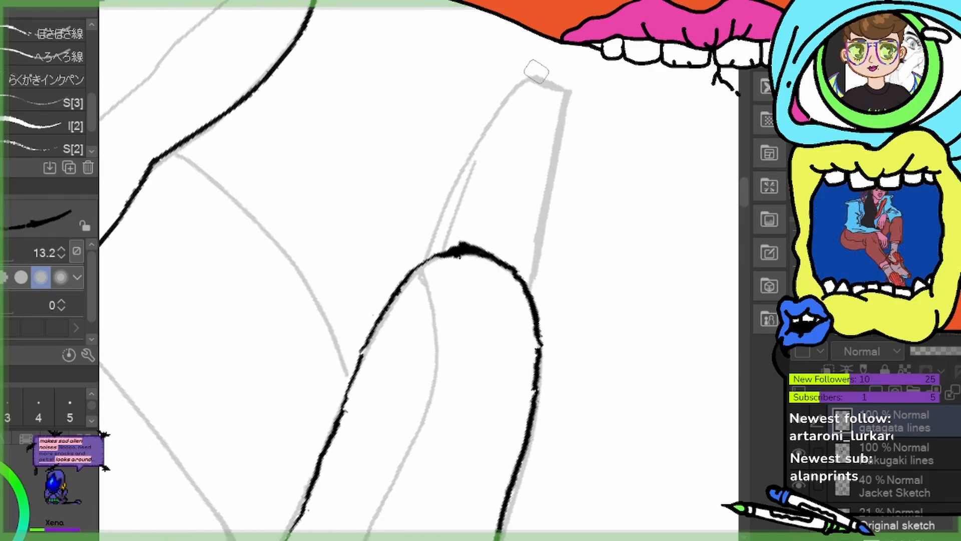
mouse_move(533, 74)
mouse_down()
mouse_move(568, 95)
mouse_move(537, 72)
mouse_move(525, 79)
mouse_move(463, 163)
mouse_move(408, 270)
mouse_up()
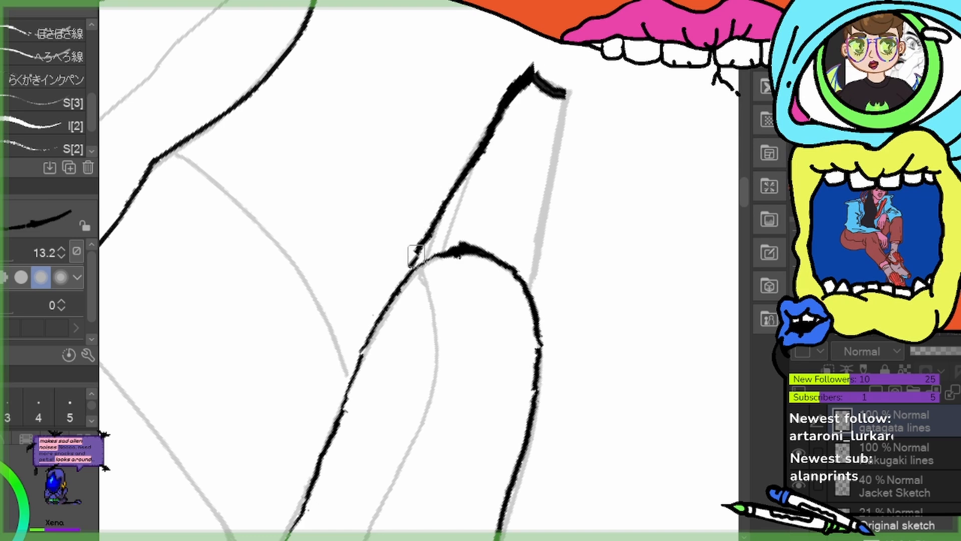
drag(566, 93, 528, 289)
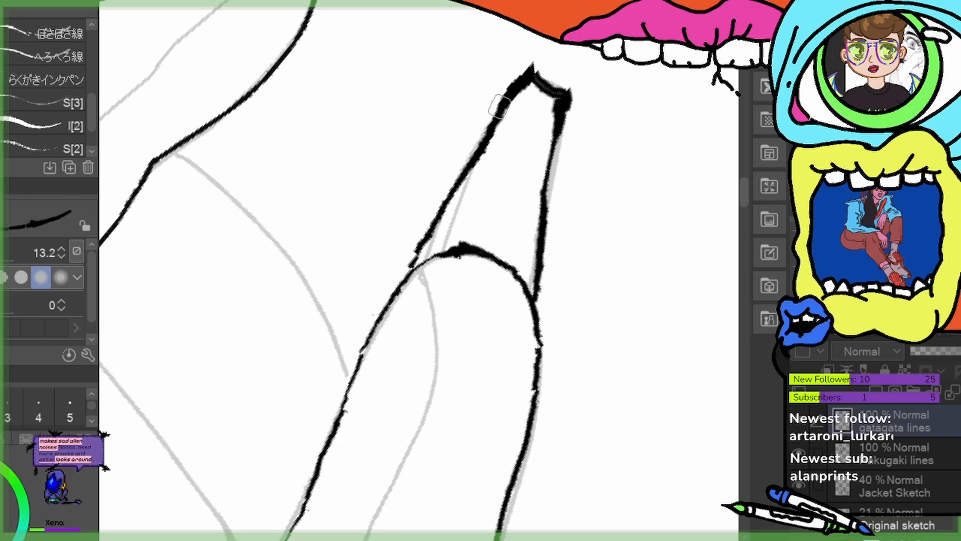
drag(503, 97, 453, 223)
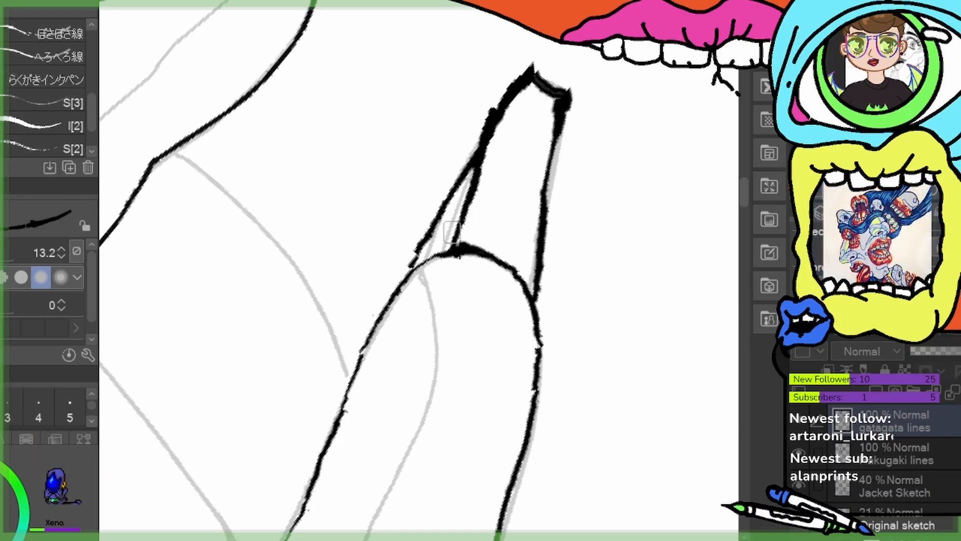
drag(473, 134, 532, 62)
drag(478, 128, 541, 58)
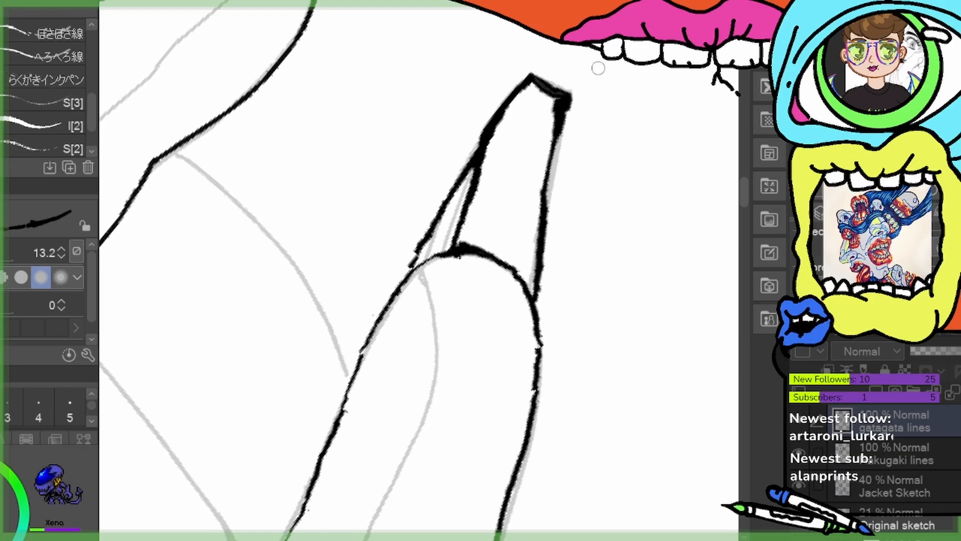
Thicken the upper edge of the long nail on the front finger, from its tip down to its base
scroll(429, 110, down, 5)
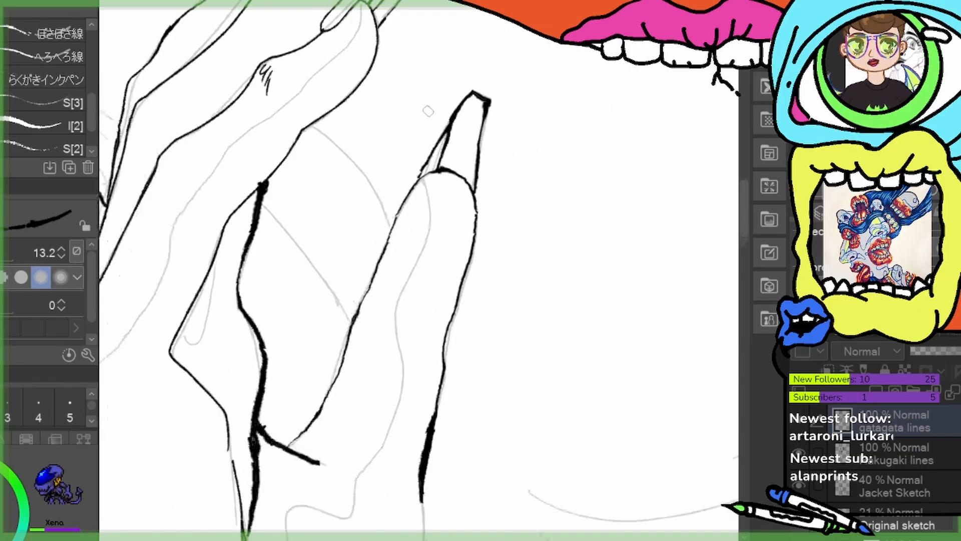
scroll(455, 239, down, 3)
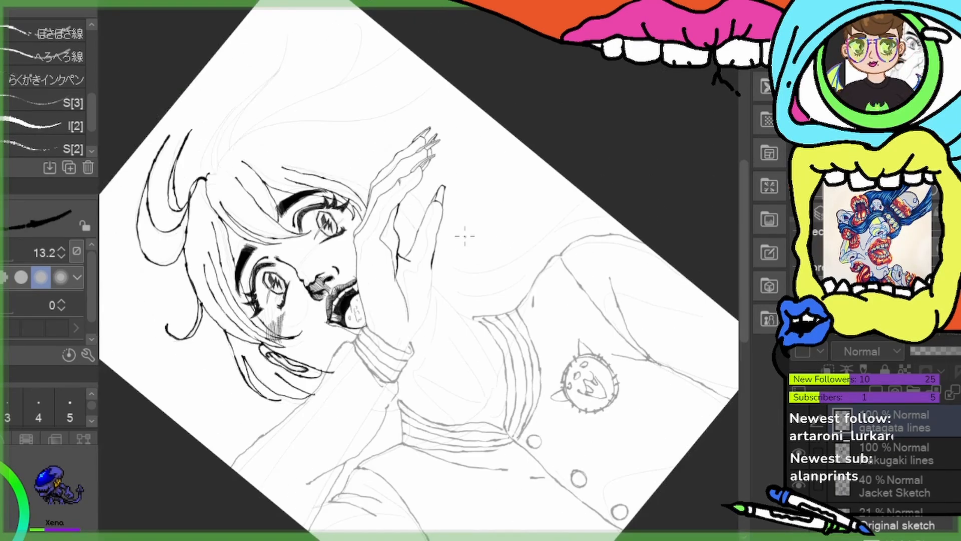
scroll(375, 220, up, 4)
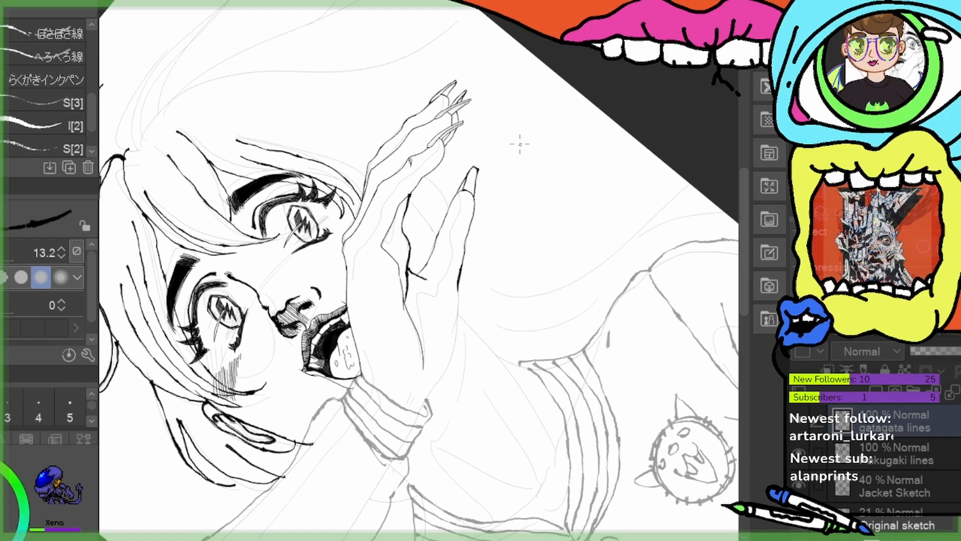
scroll(507, 148, up, 1)
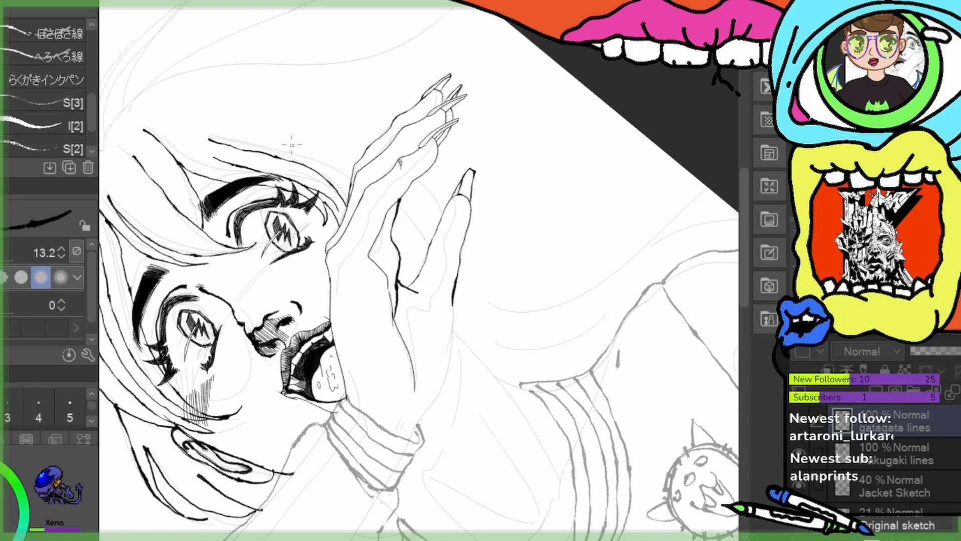
scroll(292, 144, up, 6)
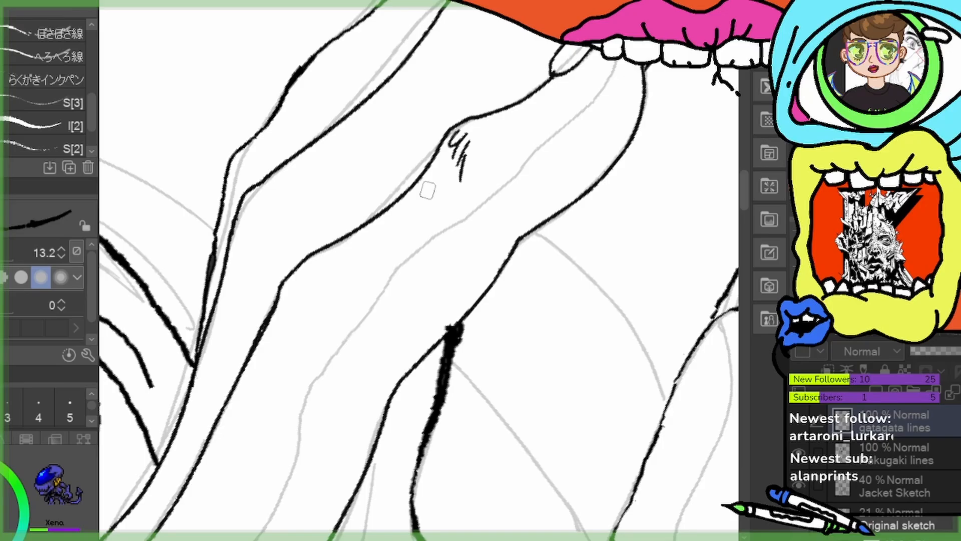
drag(501, 169, 362, 323)
mouse_move(454, 231)
mouse_down()
mouse_move(446, 275)
mouse_move(496, 249)
mouse_move(473, 256)
mouse_up()
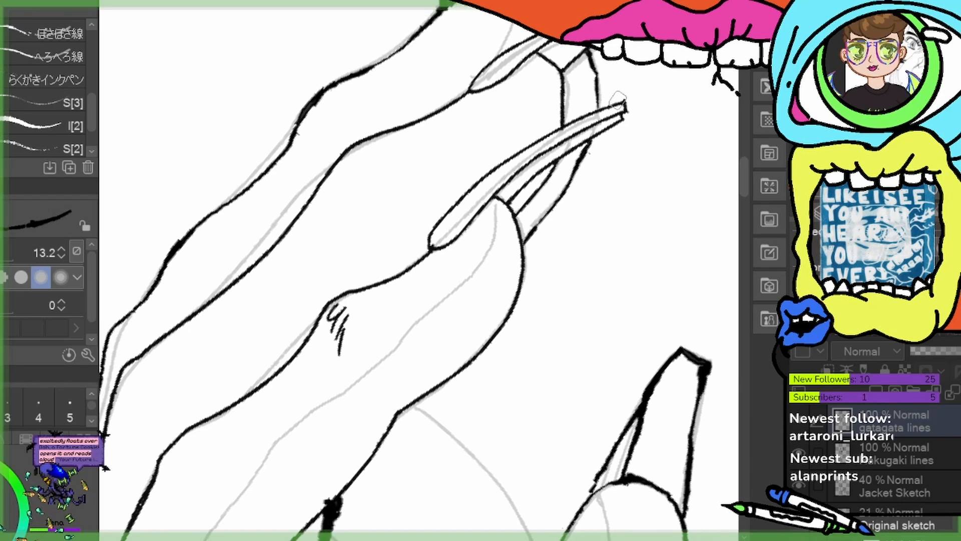
mouse_move(626, 100)
mouse_down()
mouse_move(460, 188)
mouse_move(424, 229)
mouse_move(422, 254)
mouse_move(456, 201)
mouse_move(429, 226)
mouse_move(506, 162)
mouse_move(608, 103)
mouse_up()
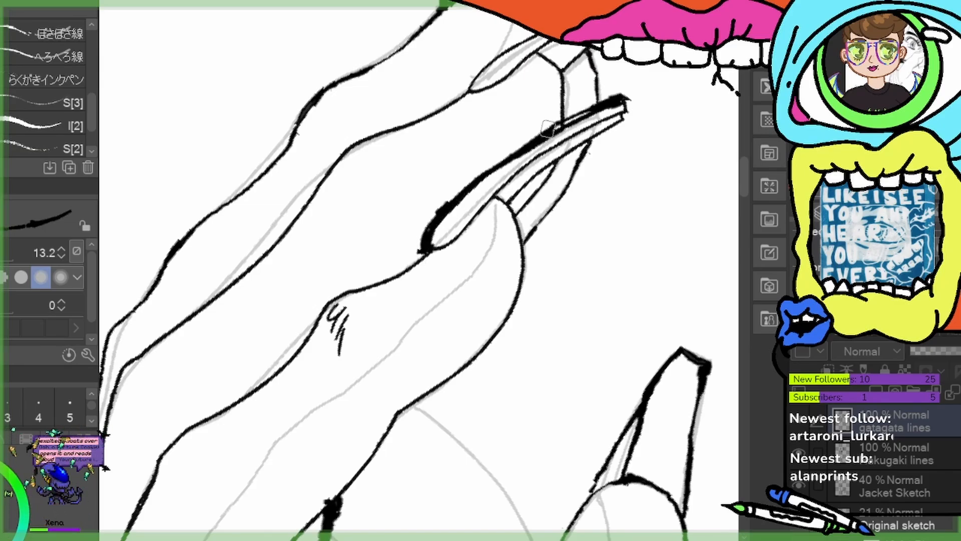
Thicken the front finger's upper contour from the nail base past the hatched knuckle, undoing the last extra stroke beside the nail
drag(459, 324, 614, 173)
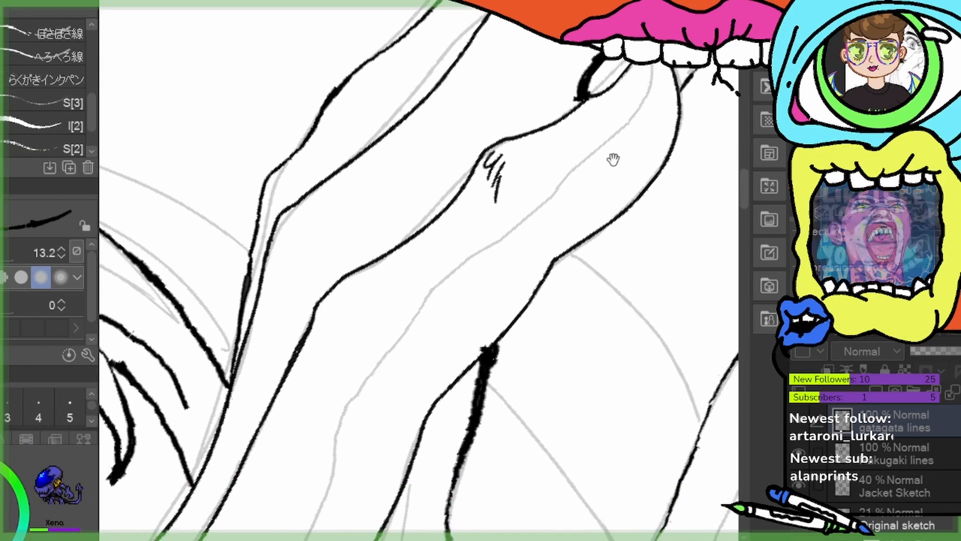
mouse_move(569, 105)
mouse_down()
mouse_move(476, 154)
mouse_move(452, 217)
mouse_up()
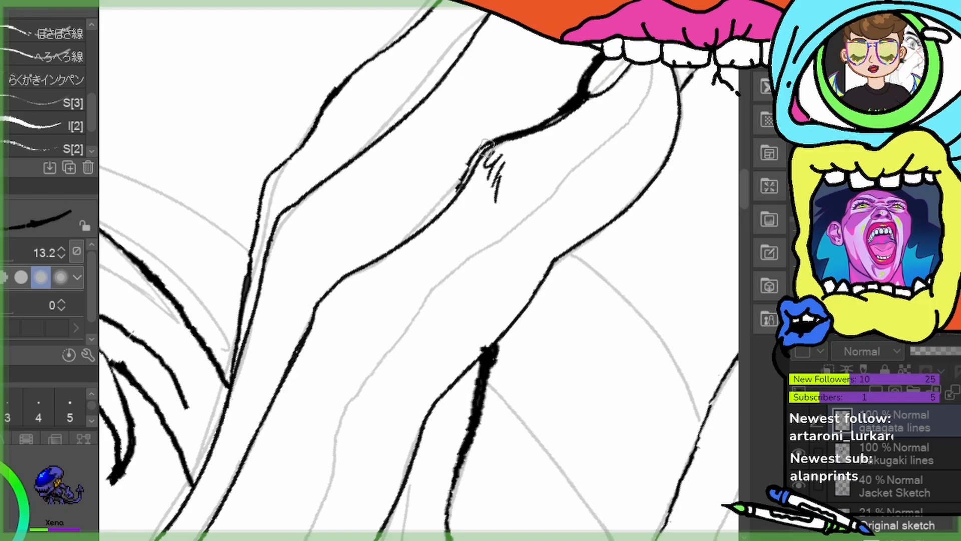
mouse_move(483, 142)
mouse_down()
mouse_move(423, 222)
mouse_move(328, 282)
mouse_move(302, 334)
mouse_move(347, 271)
mouse_move(331, 285)
mouse_move(412, 236)
mouse_move(456, 189)
mouse_move(431, 215)
mouse_up()
drag(545, 124, 578, 103)
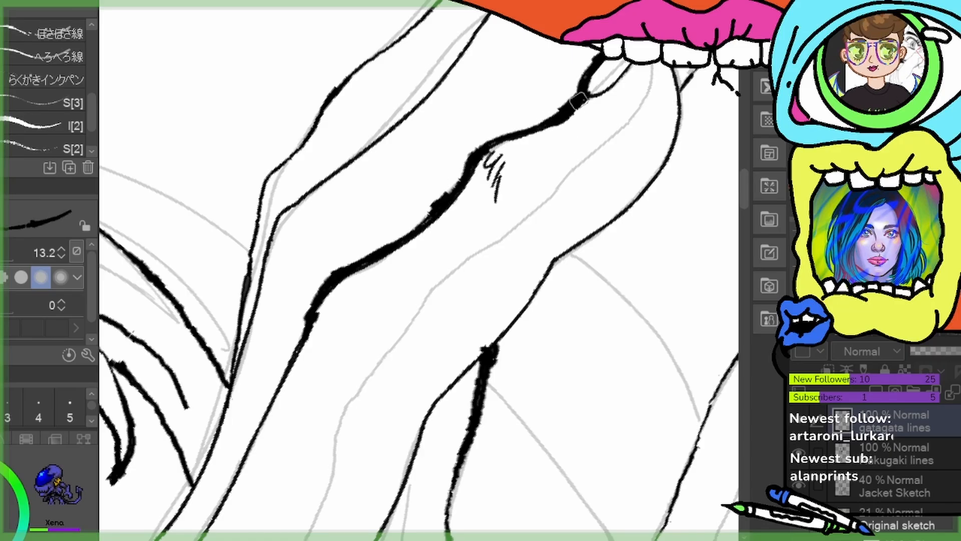
key(ctrl+z)
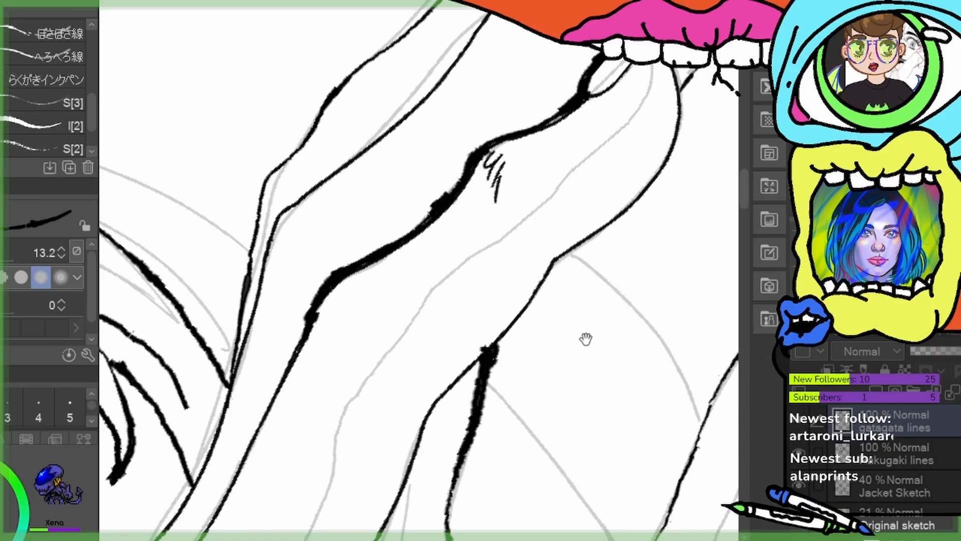
mouse_move(584, 339)
mouse_down()
mouse_move(467, 414)
mouse_move(485, 396)
mouse_up()
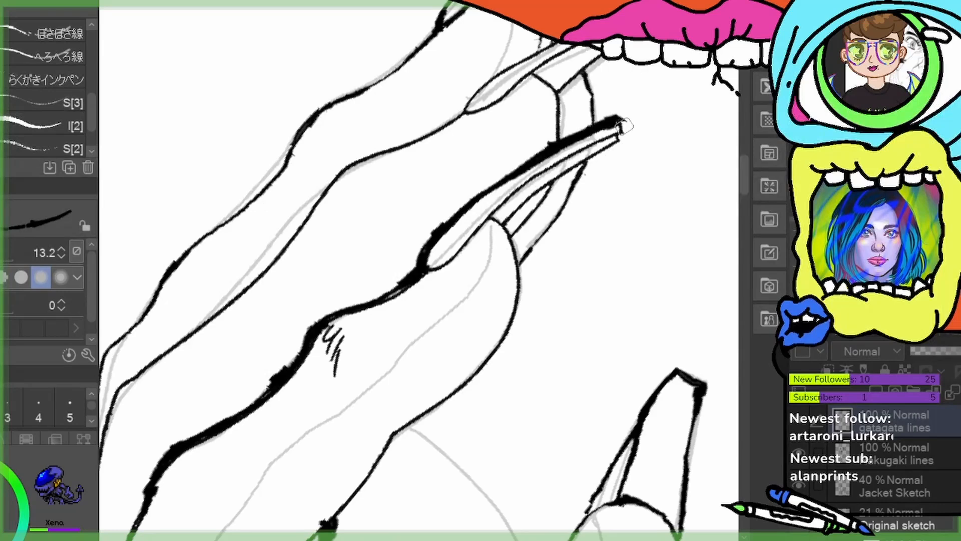
Thicken the middle finger's upper contour from the nail base down to the bend near the hair
mouse_move(414, 427)
mouse_down()
mouse_move(553, 424)
mouse_move(582, 399)
mouse_up()
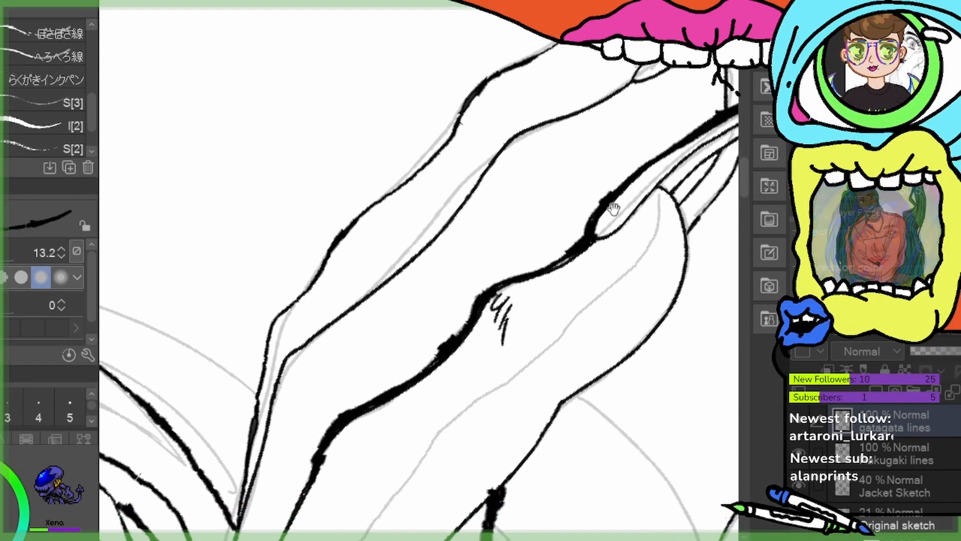
mouse_move(631, 77)
mouse_down()
mouse_move(509, 139)
mouse_move(425, 248)
mouse_move(298, 340)
mouse_move(268, 396)
mouse_up()
drag(375, 438, 468, 274)
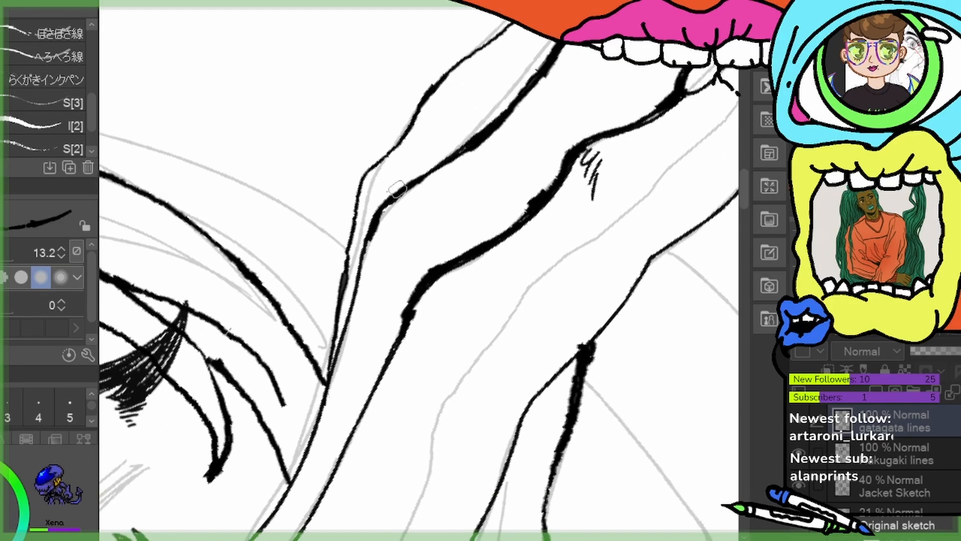
drag(393, 313, 470, 195)
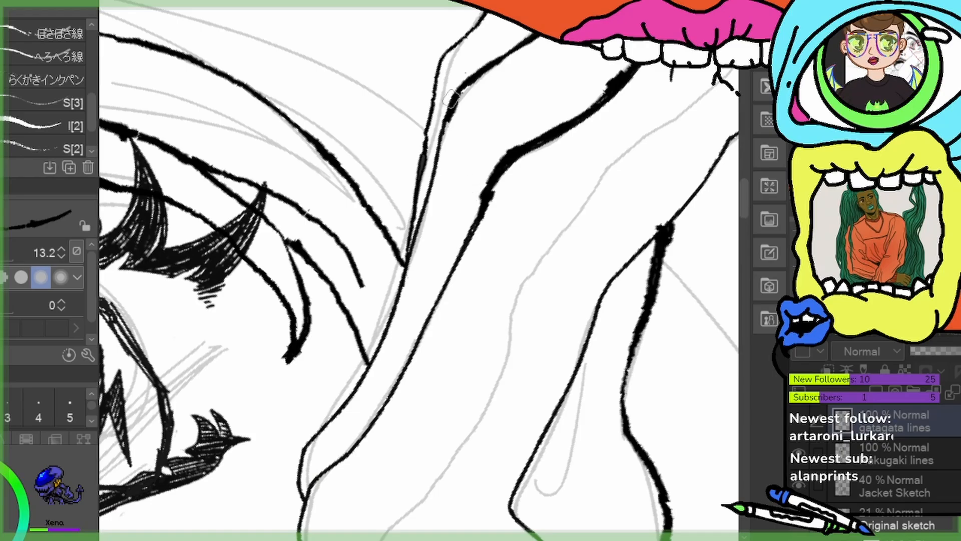
Continue the middle finger's heavier contour down to the wrist, building extra weight where the hair strands meet the hand
mouse_move(454, 89)
mouse_down()
mouse_move(371, 355)
mouse_move(301, 450)
mouse_move(302, 507)
mouse_up()
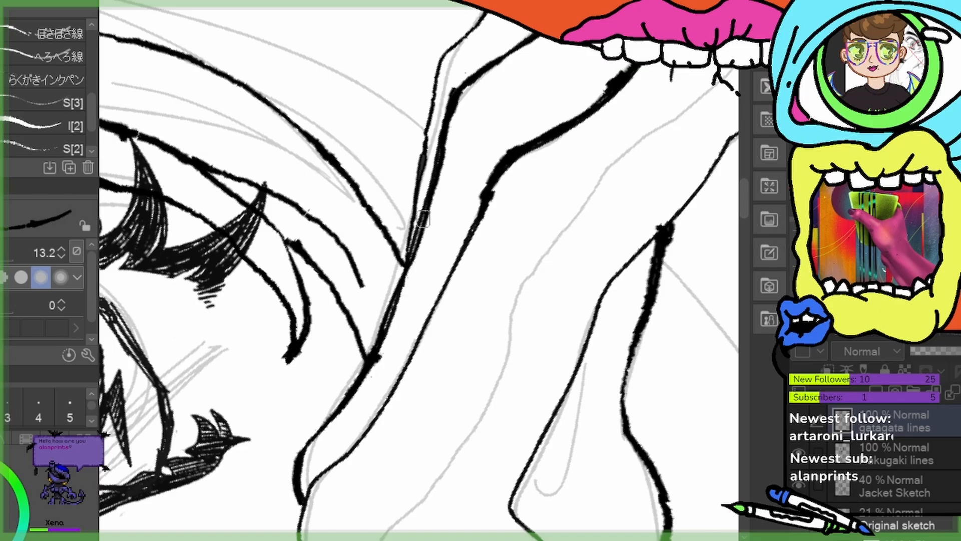
drag(422, 211, 368, 362)
drag(418, 242, 399, 296)
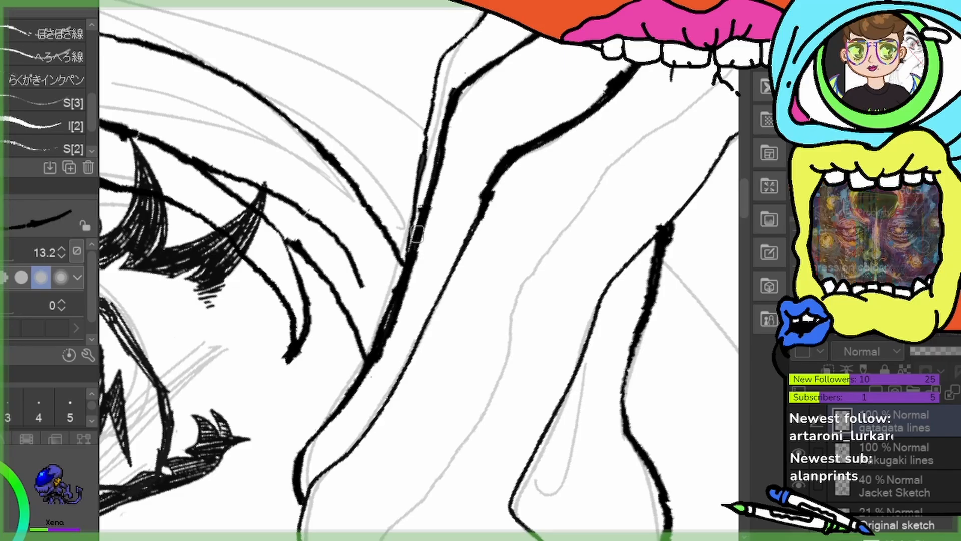
mouse_move(414, 230)
mouse_down()
mouse_move(472, 251)
mouse_move(429, 343)
mouse_move(377, 414)
mouse_move(371, 373)
mouse_up()
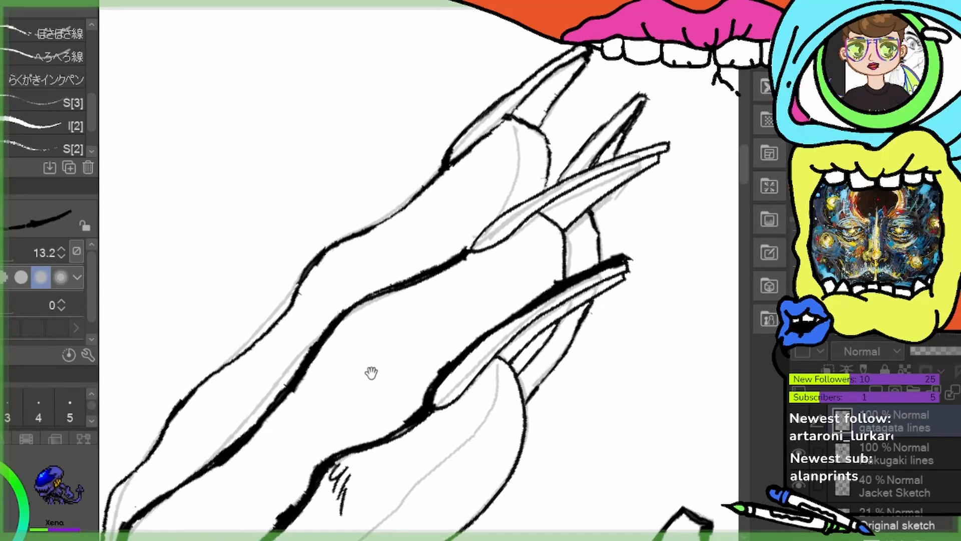
mouse_move(513, 116)
mouse_down()
mouse_move(548, 149)
mouse_move(550, 193)
mouse_up()
drag(425, 329, 575, 178)
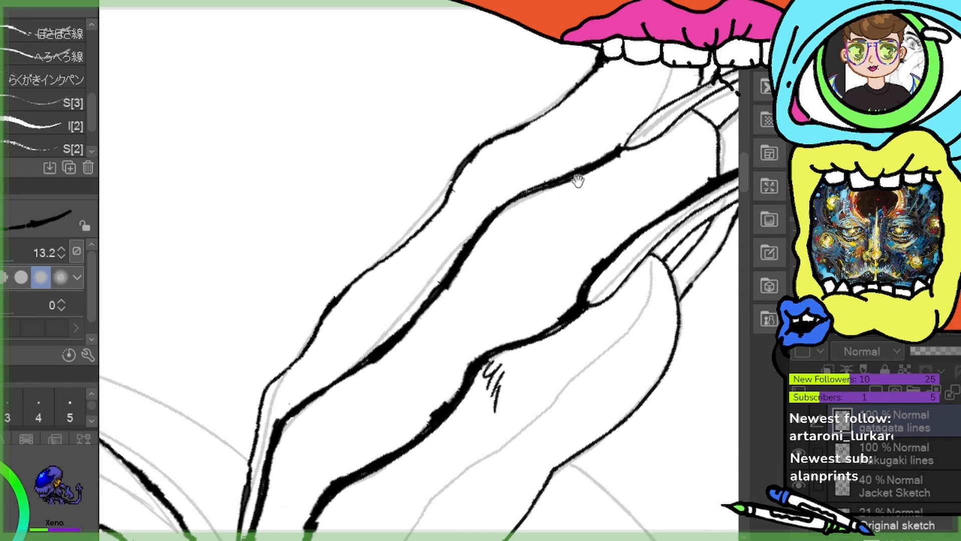
mouse_move(593, 64)
mouse_down()
mouse_move(551, 109)
mouse_move(455, 166)
mouse_move(431, 210)
mouse_up()
key(ctrl+x)
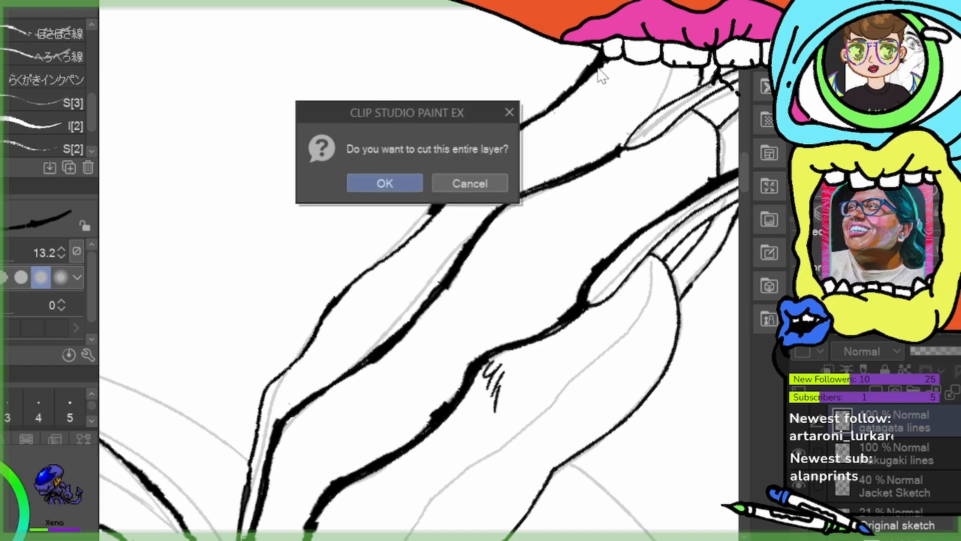
click(495, 183)
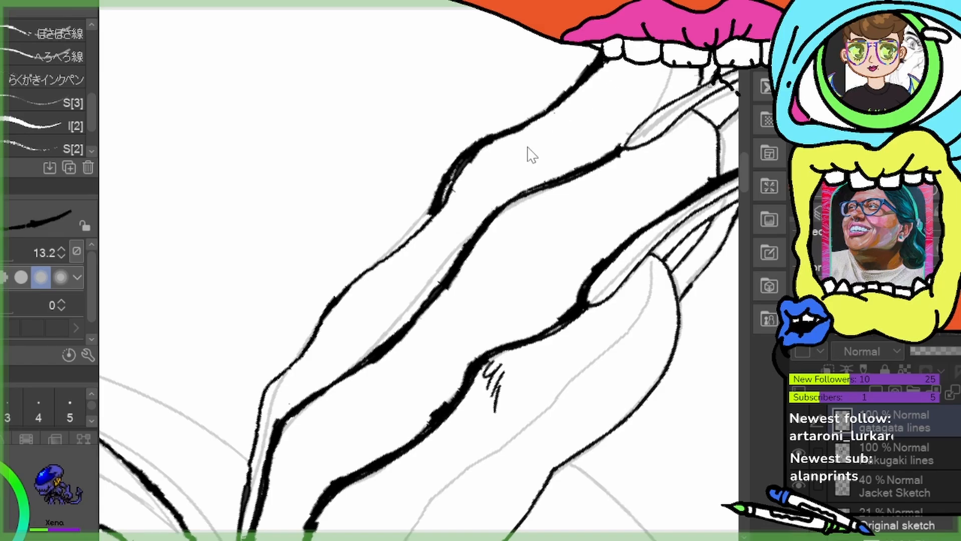
key(ctrl+z)
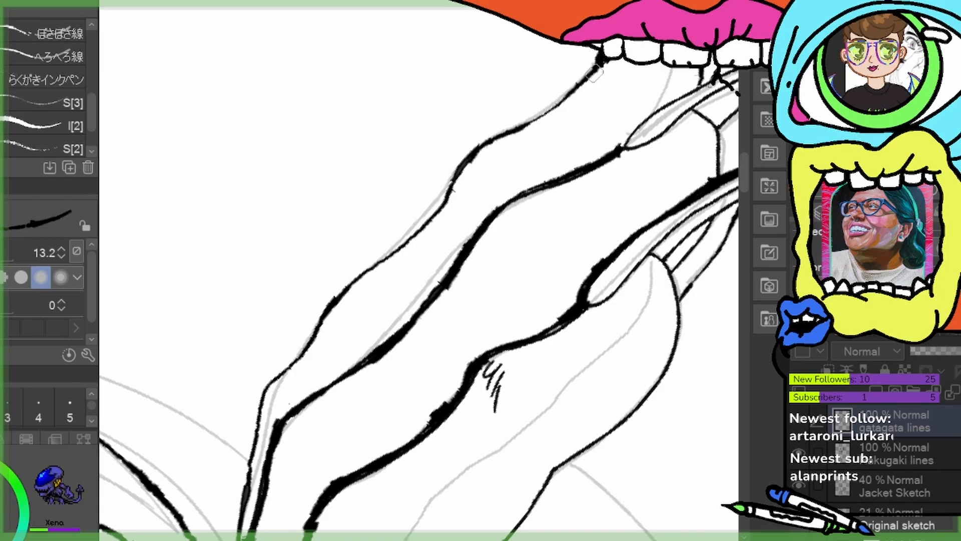
Thicken the rearmost finger's outer contour from the nail base down to the hair, redoing the stretch below the lower knuckle
mouse_move(599, 65)
mouse_down()
mouse_move(469, 154)
mouse_move(412, 232)
mouse_move(333, 298)
mouse_move(307, 347)
mouse_move(264, 390)
mouse_move(247, 438)
mouse_up()
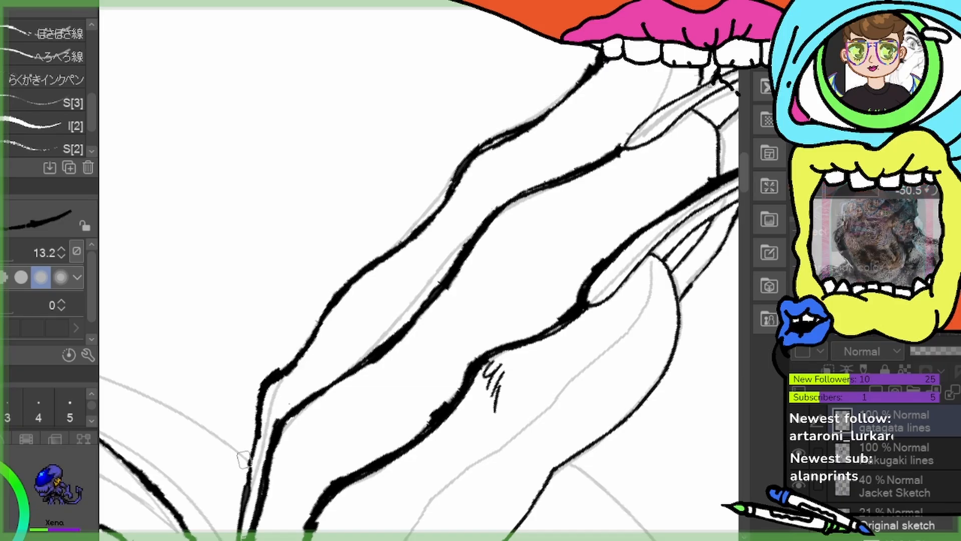
drag(417, 387, 423, 252)
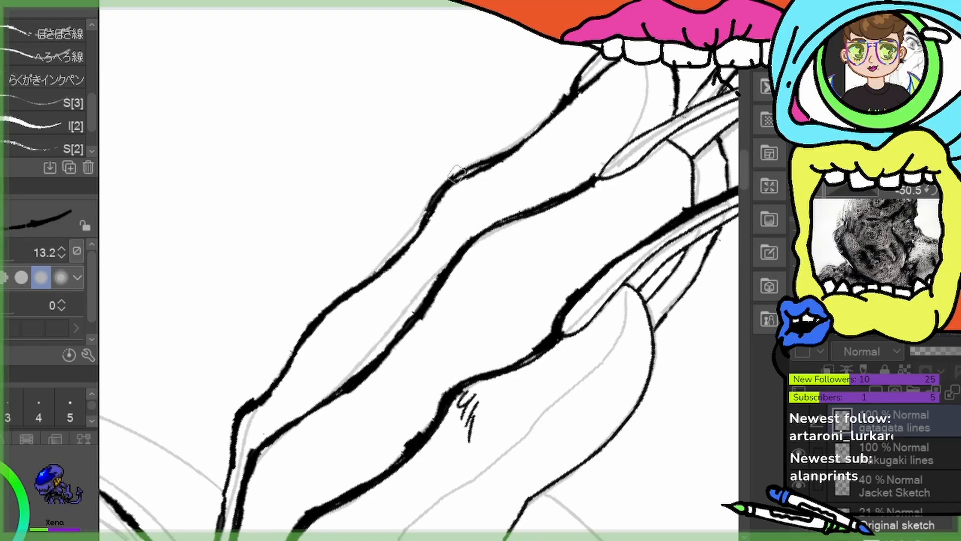
drag(334, 444, 525, 172)
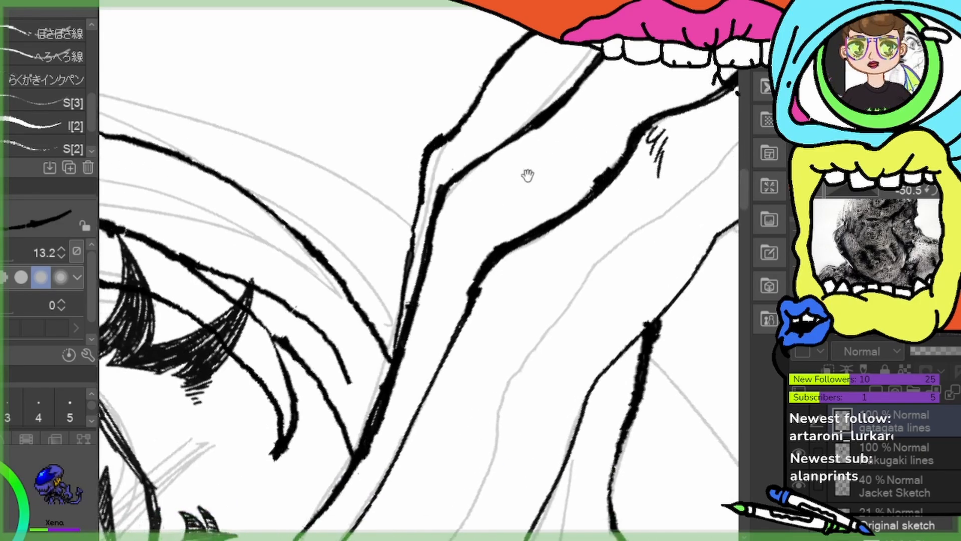
mouse_move(429, 141)
mouse_down()
mouse_move(425, 161)
mouse_move(429, 152)
mouse_move(395, 346)
mouse_up()
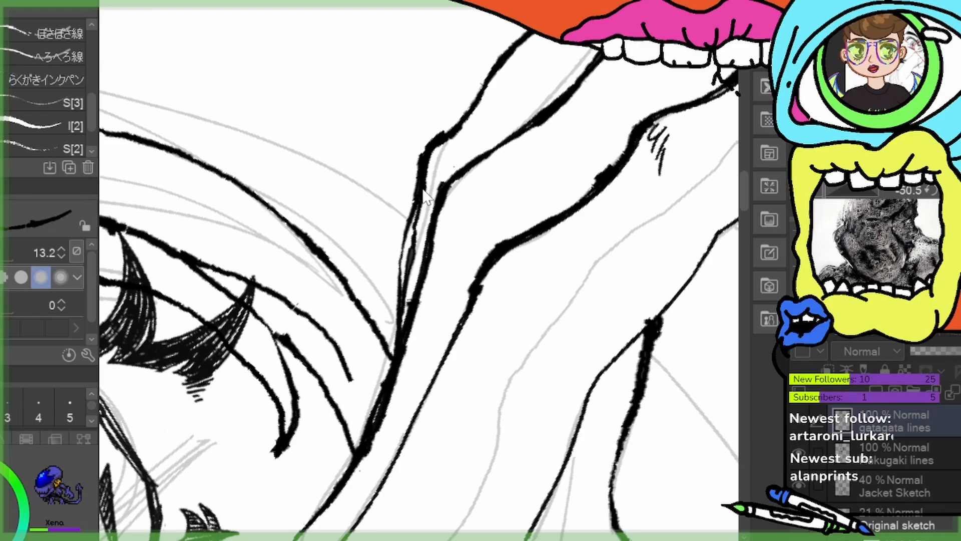
key(ctrl+z)
drag(432, 144, 375, 405)
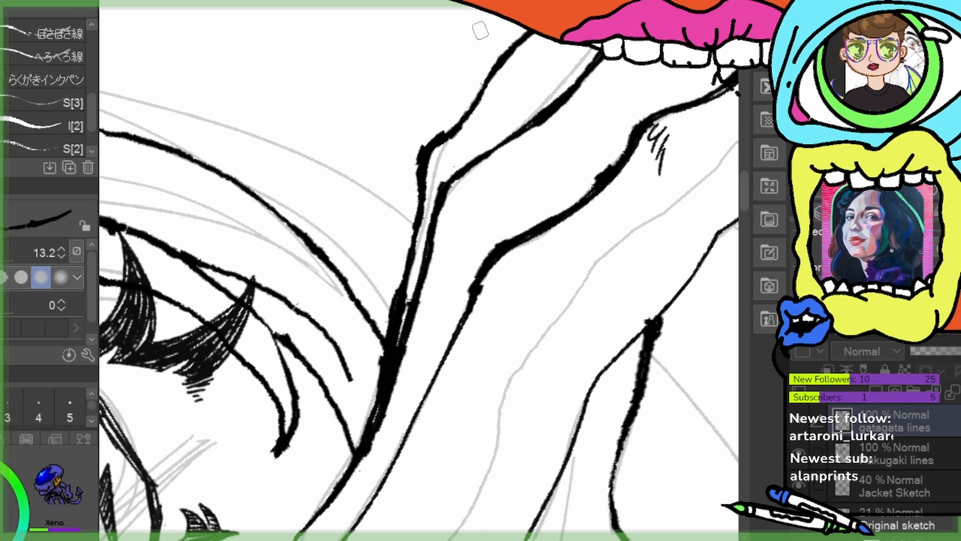
Ink the short side edge of the sleeve cuff, from the wrist beside the mouth down to the sleeve seam
scroll(393, 86, down, 5)
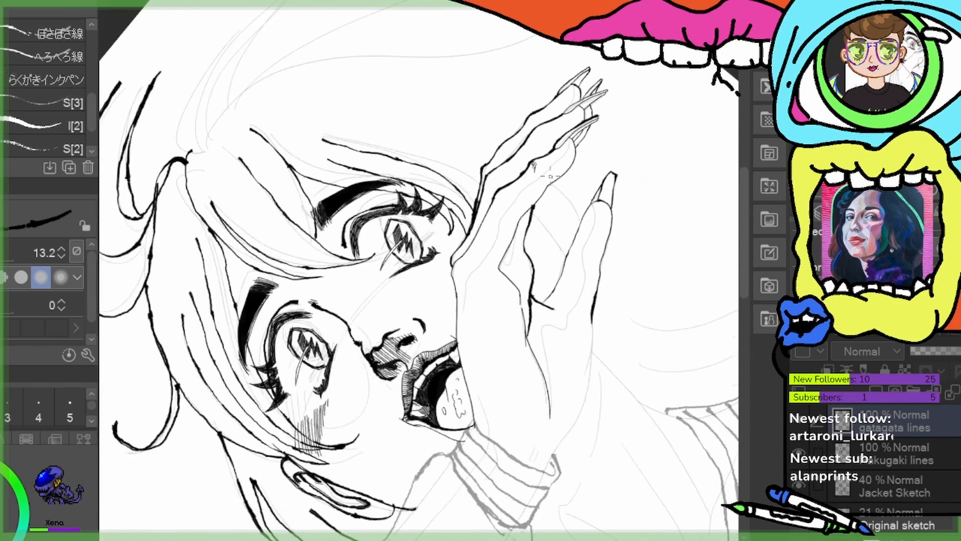
scroll(595, 136, down, 2)
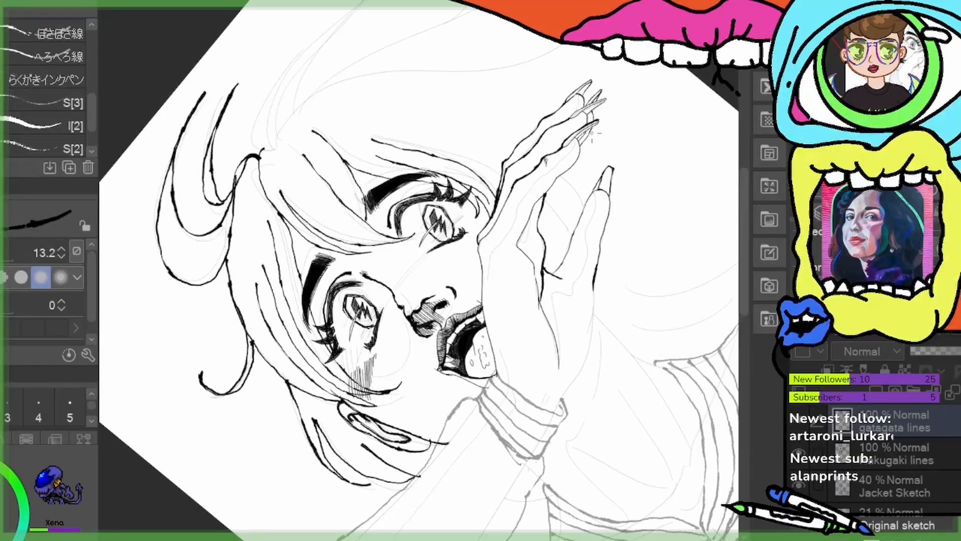
scroll(586, 145, up, 3)
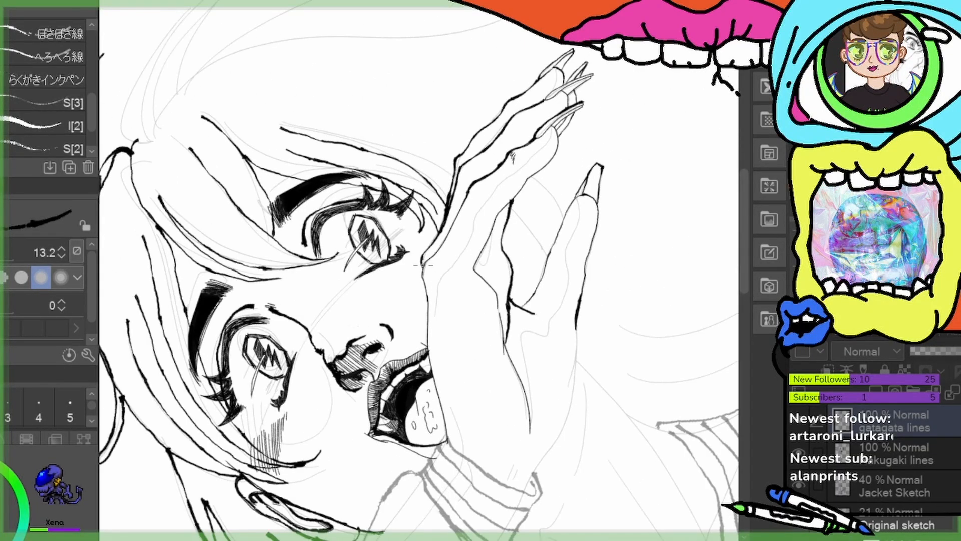
scroll(408, 281, up, 3)
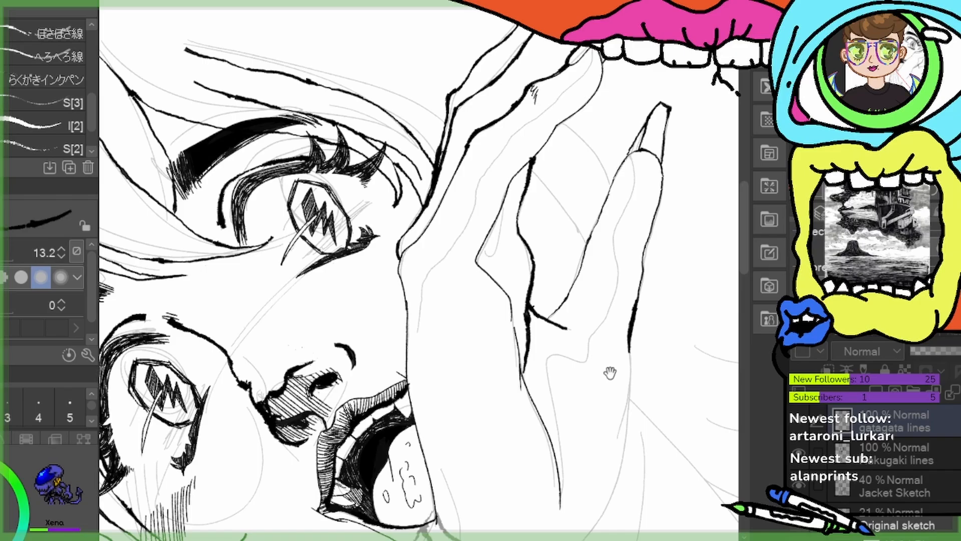
mouse_move(594, 408)
mouse_down()
mouse_move(578, 240)
mouse_move(572, 301)
mouse_up()
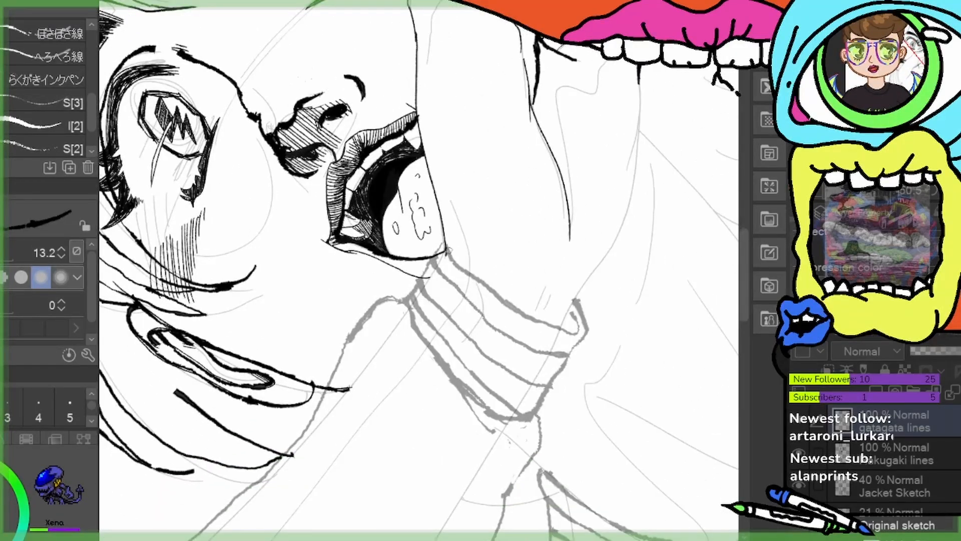
drag(468, 287, 509, 317)
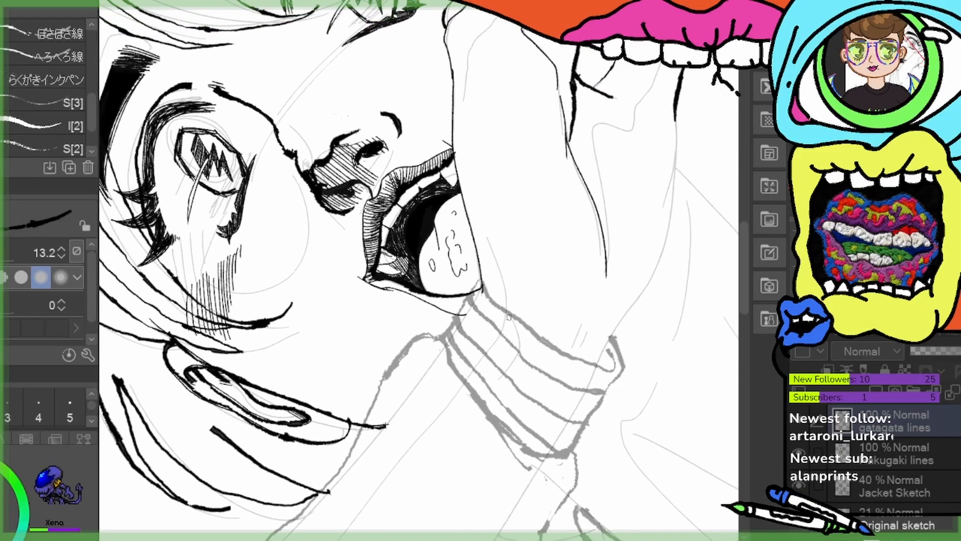
scroll(516, 386, up, 2)
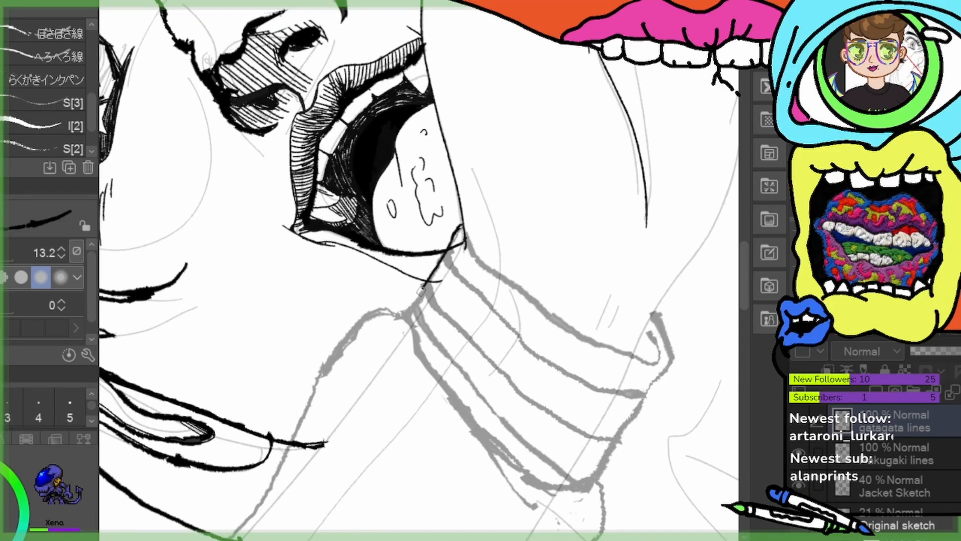
drag(401, 316, 444, 255)
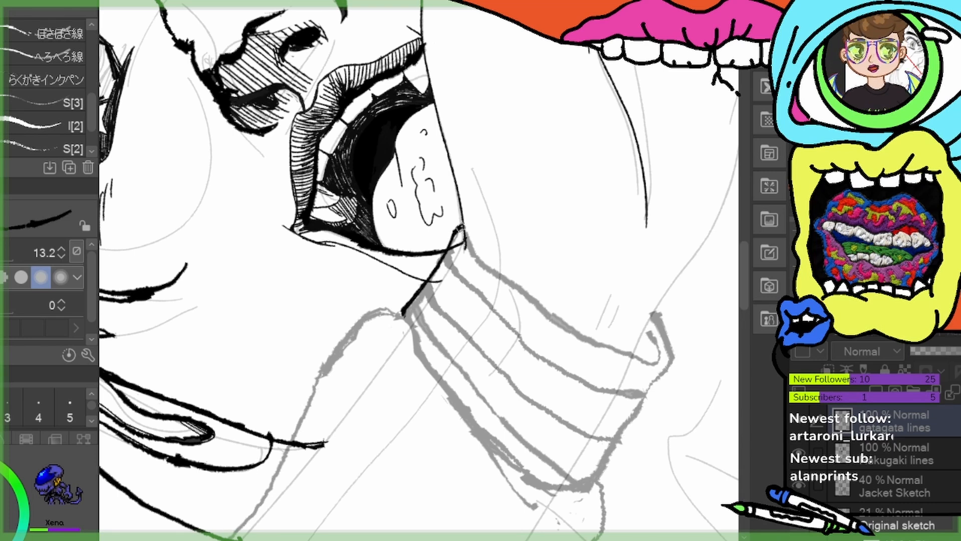
Set the brush size to 16.5, then ink the cuff's upper edge across the wrist, its folded corner and its outer side
ctrl+alt+drag(418, 270, 416, 269)
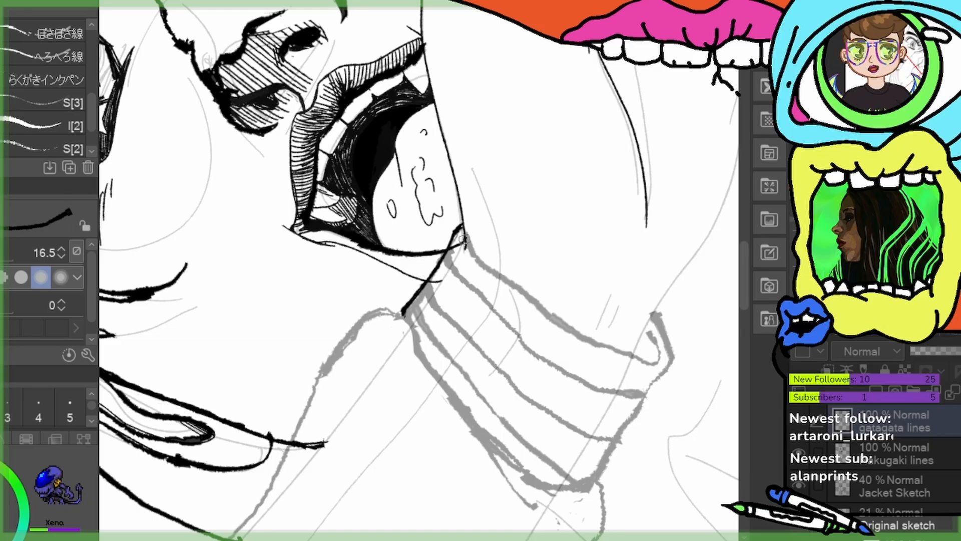
mouse_move(468, 252)
mouse_down()
mouse_move(561, 327)
mouse_move(632, 360)
mouse_up()
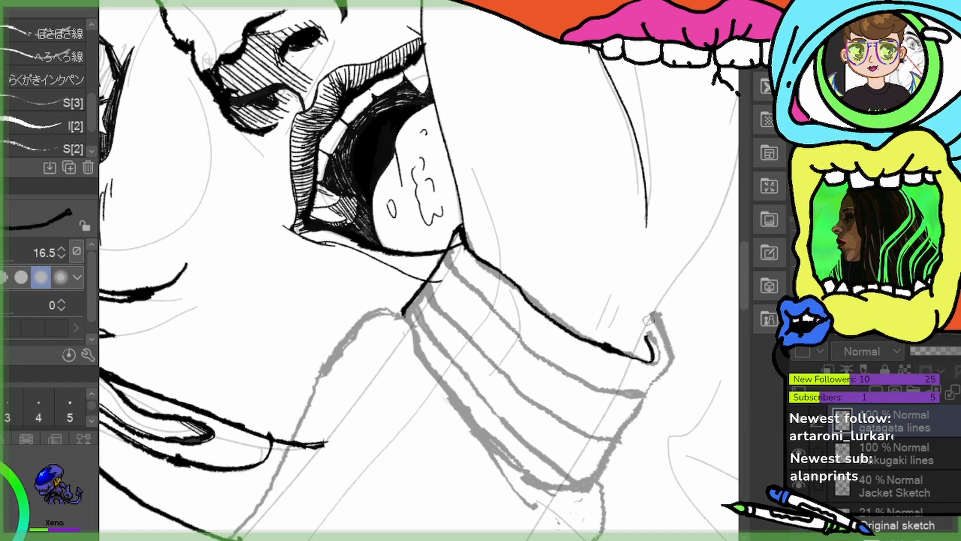
mouse_move(656, 313)
mouse_down()
mouse_move(633, 352)
mouse_move(638, 346)
mouse_up()
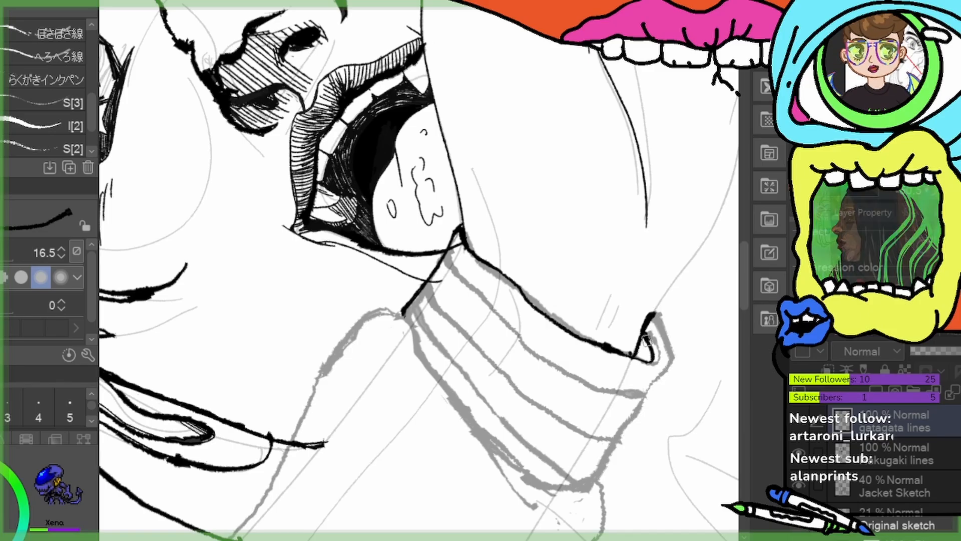
drag(653, 312, 672, 354)
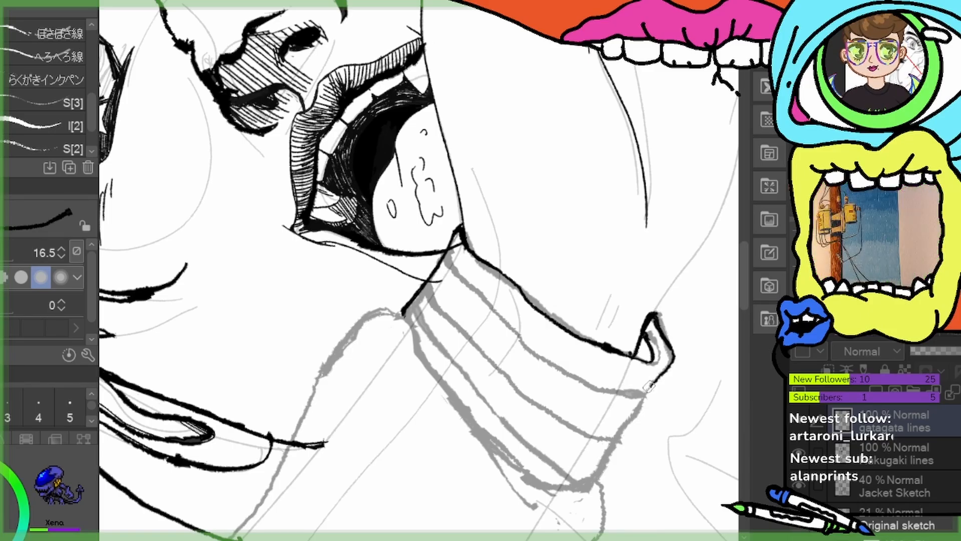
drag(649, 386, 590, 482)
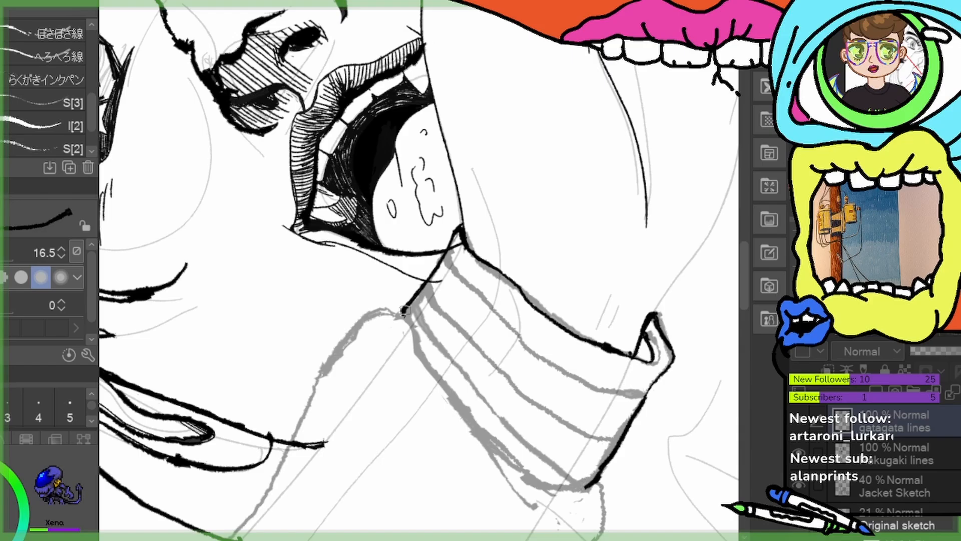
Ink the cuff's inner edge down past its lower corner, and the sleeve's outer contour from the seam to the canvas edge
drag(478, 365, 499, 197)
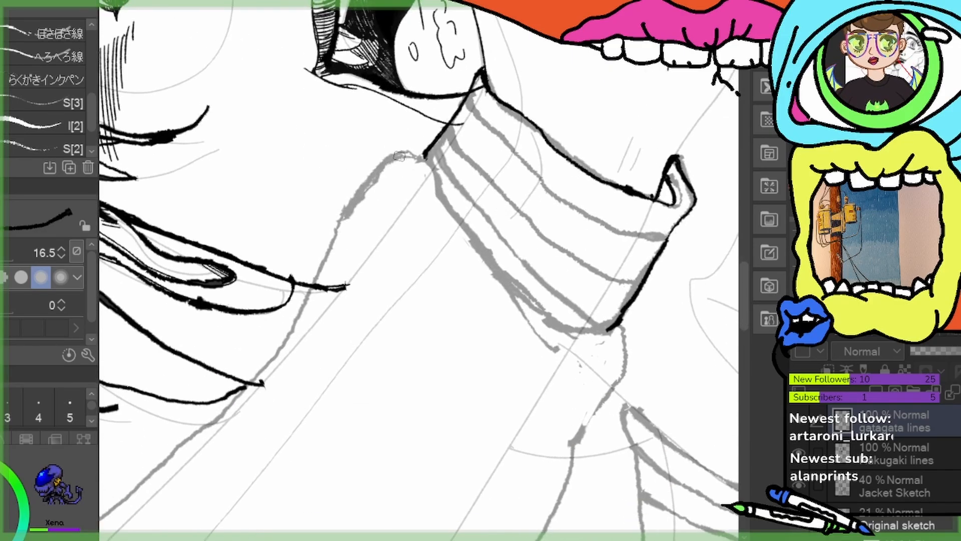
mouse_move(426, 158)
mouse_down()
mouse_move(457, 217)
mouse_move(564, 352)
mouse_up()
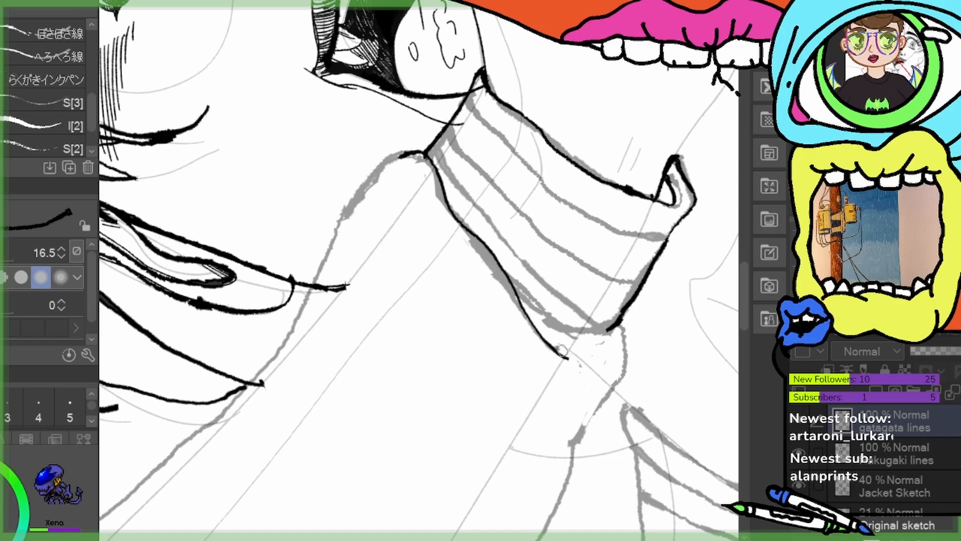
mouse_move(415, 150)
mouse_down()
mouse_move(388, 161)
mouse_move(347, 210)
mouse_move(281, 321)
mouse_move(197, 424)
mouse_up()
mouse_move(353, 353)
mouse_down()
mouse_move(525, 189)
mouse_move(479, 239)
mouse_move(513, 213)
mouse_up()
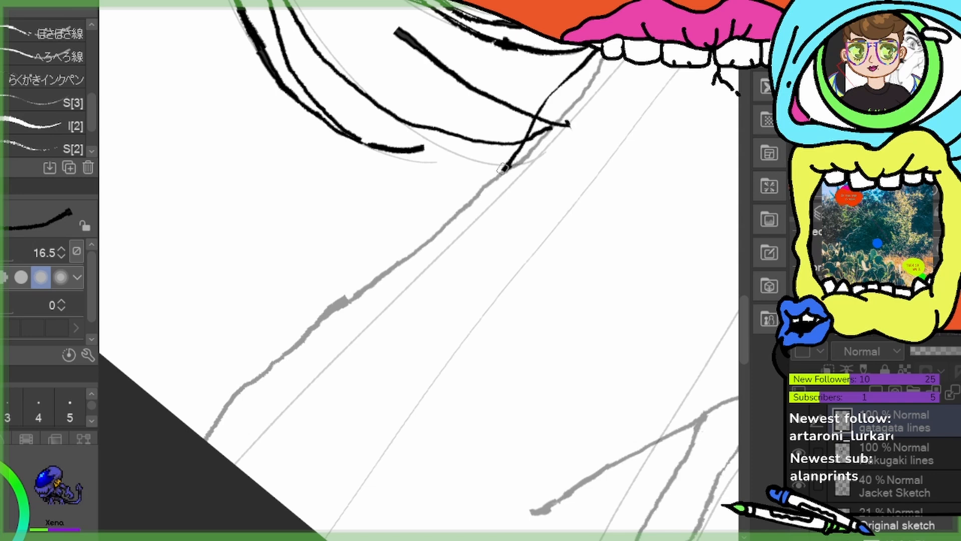
mouse_move(504, 168)
mouse_down()
mouse_move(236, 388)
mouse_move(193, 438)
mouse_up()
Close the cuff's lower end with a curved line joining its inner edge to the outer side's bottom corner
drag(565, 245, 239, 438)
drag(510, 382, 442, 270)
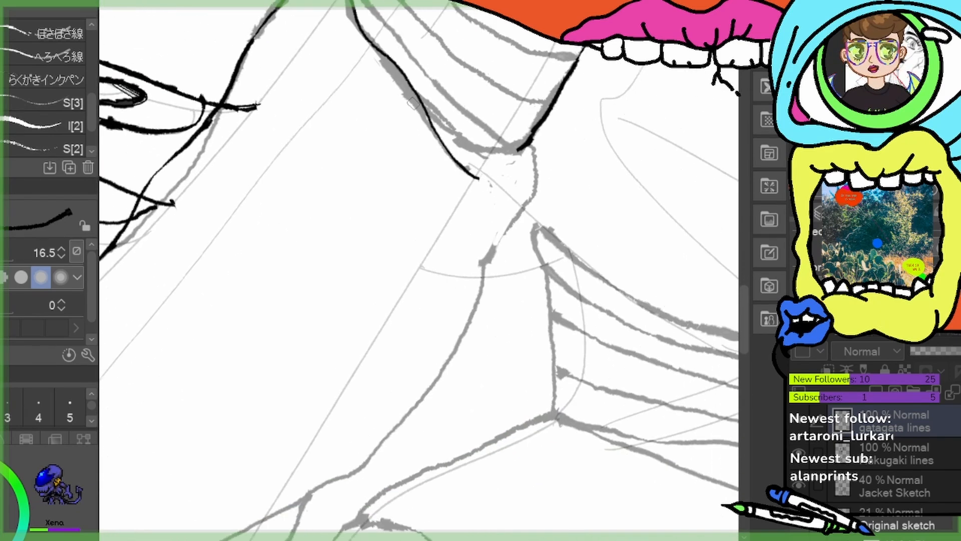
mouse_move(415, 89)
mouse_down()
mouse_move(471, 140)
mouse_move(519, 151)
mouse_up()
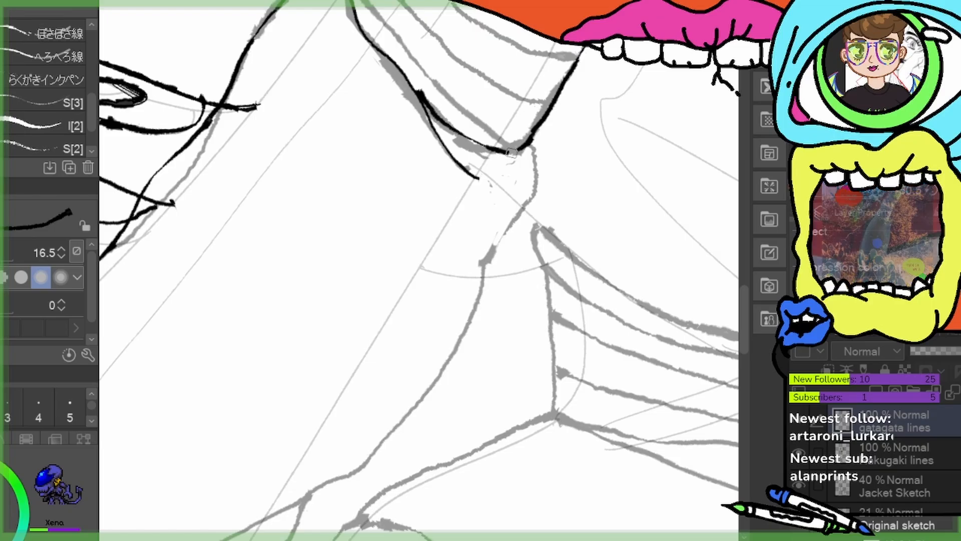
Ink the sleeve's inner contour from the cuff's bottom corner downward, following the sketched fold lines where it branches
mouse_move(505, 210)
mouse_down()
mouse_move(569, 178)
mouse_move(589, 136)
mouse_up()
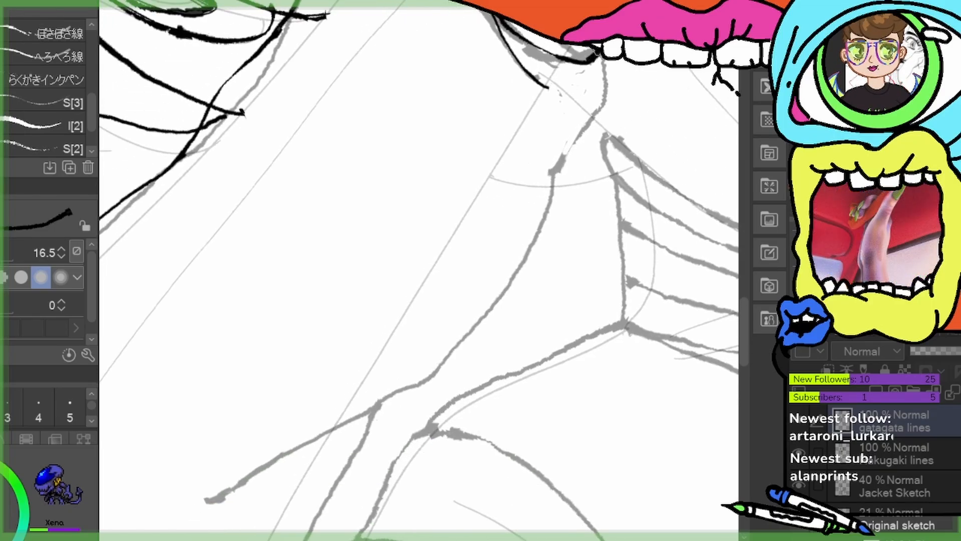
mouse_move(597, 50)
mouse_down()
mouse_move(604, 98)
mouse_move(496, 299)
mouse_move(417, 384)
mouse_move(292, 464)
mouse_up()
drag(467, 402, 624, 159)
mouse_move(533, 161)
mouse_down()
mouse_move(520, 208)
mouse_move(370, 458)
mouse_up()
mouse_move(557, 257)
mouse_down()
mouse_move(481, 359)
mouse_move(358, 373)
mouse_move(354, 347)
mouse_up()
drag(467, 352, 505, 532)
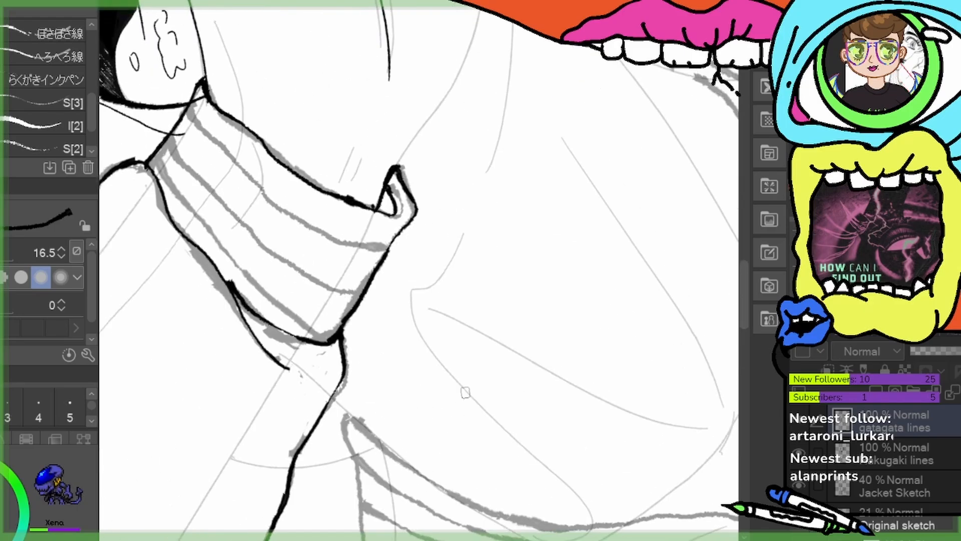
Thicken the hand's contour at the bend beside the eye, down to where the palm edge begins
mouse_move(456, 334)
mouse_down()
mouse_move(557, 452)
mouse_move(580, 501)
mouse_up()
drag(559, 366, 600, 352)
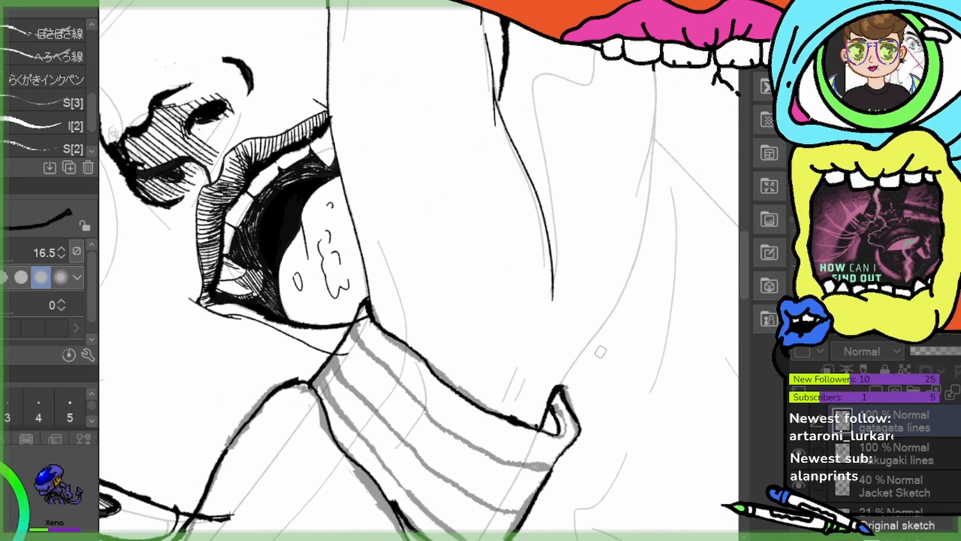
scroll(579, 239, down, 3)
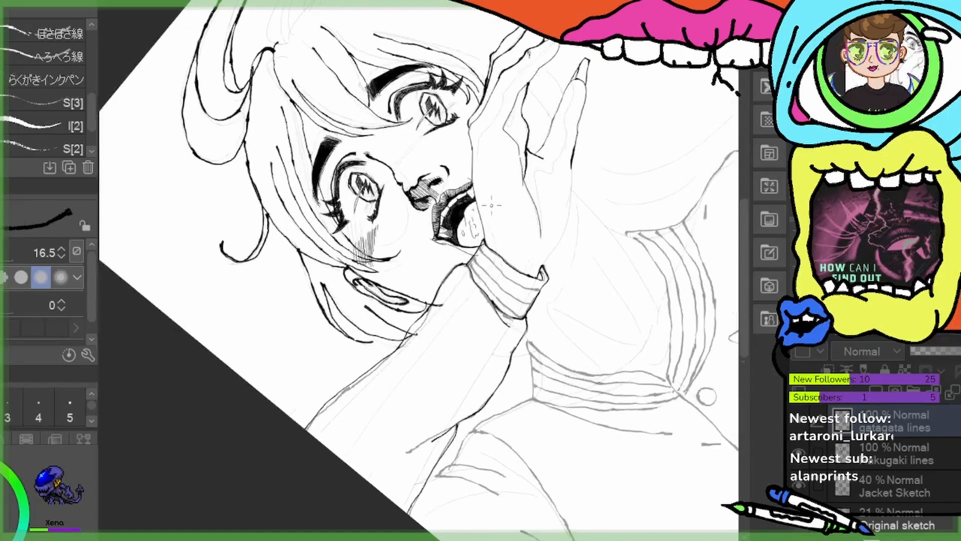
scroll(579, 239, up, 1)
scroll(493, 119, up, 3)
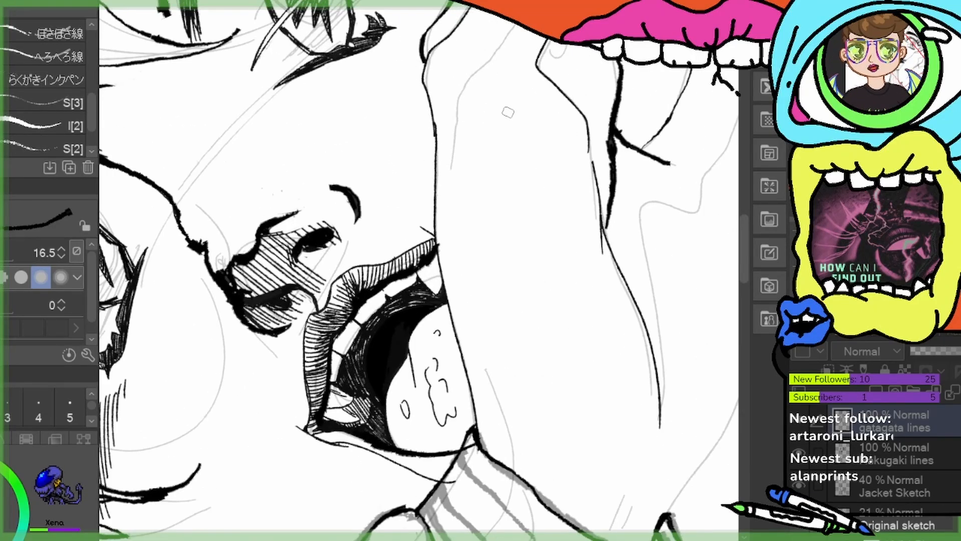
drag(524, 230, 425, 317)
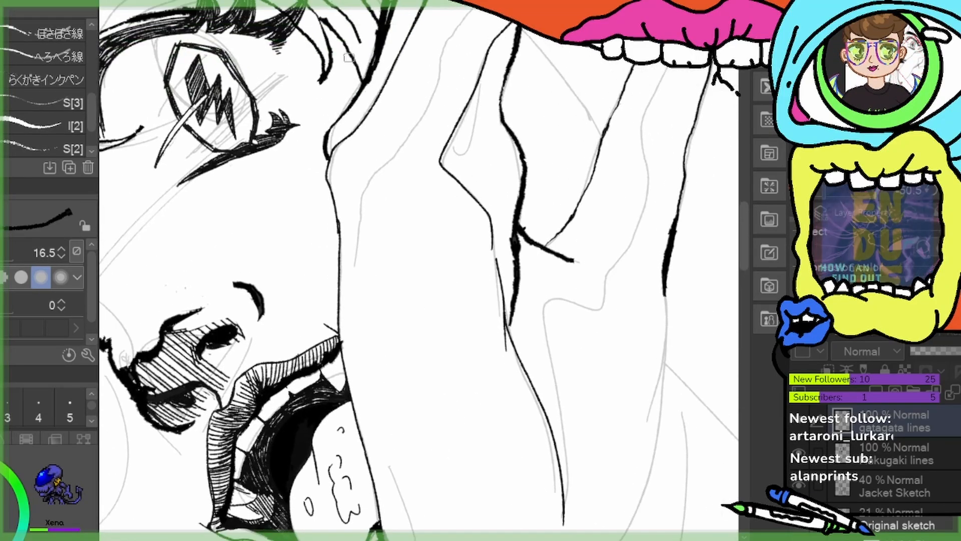
mouse_move(363, 83)
mouse_down()
mouse_move(328, 134)
mouse_move(326, 163)
mouse_up()
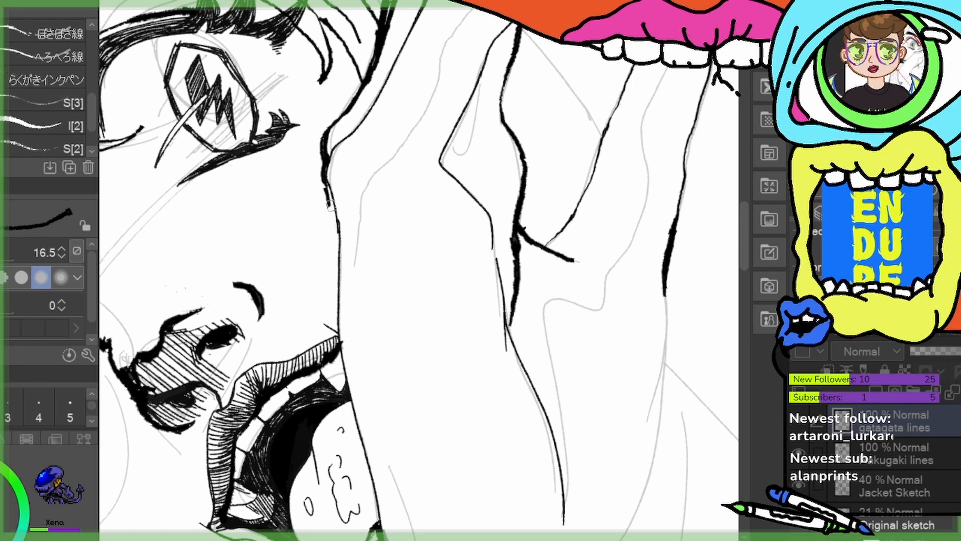
drag(328, 203, 345, 338)
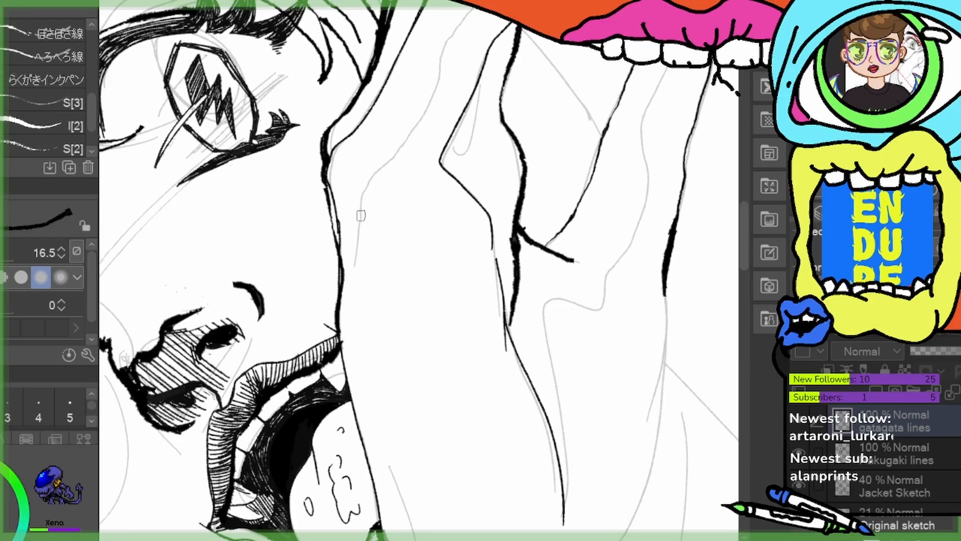
key(ctrl+z)
key(ctrl+z)
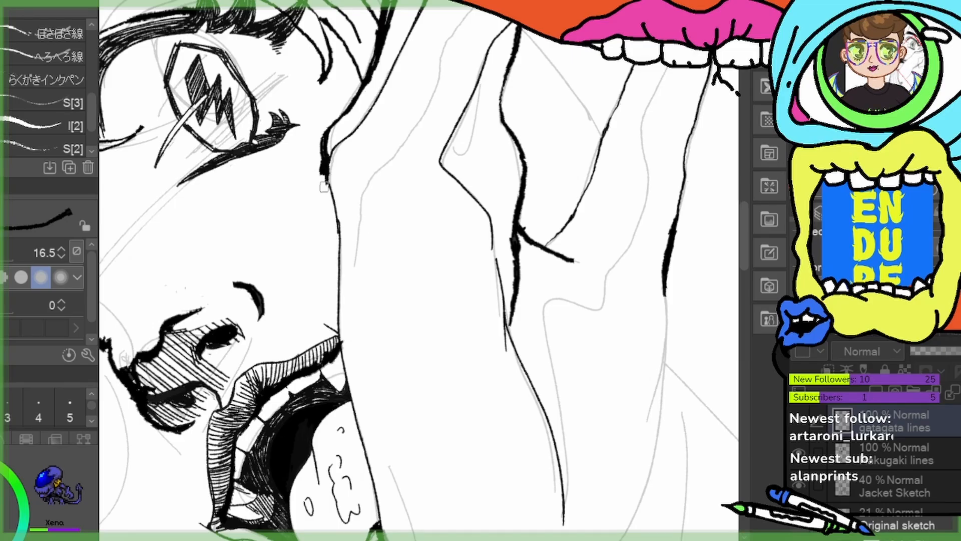
drag(335, 228, 347, 380)
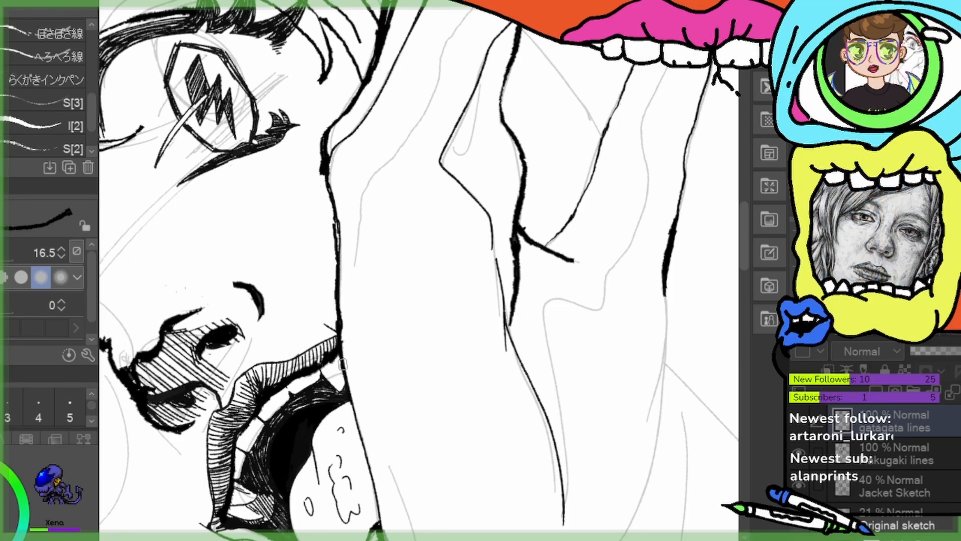
key(ctrl+z)
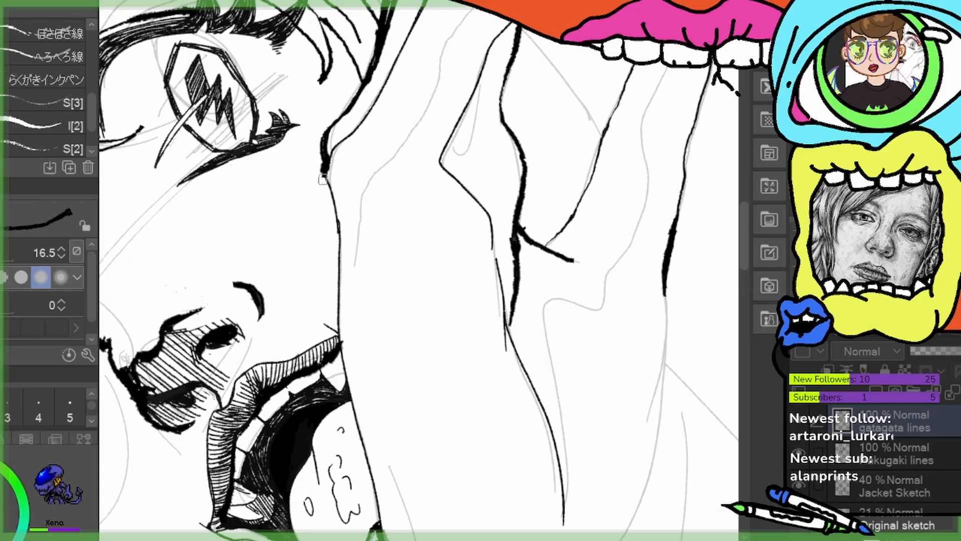
Thicken the palm's edge from the bend beside the eye, past the open mouth, down to the cuff's upper corner
mouse_move(332, 212)
mouse_down()
mouse_move(336, 332)
mouse_move(367, 474)
mouse_up()
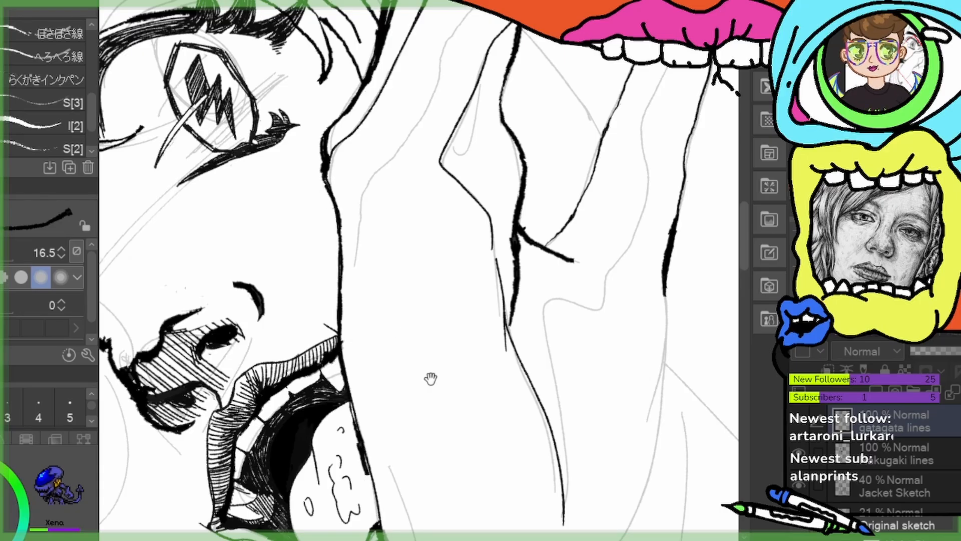
drag(431, 379, 409, 134)
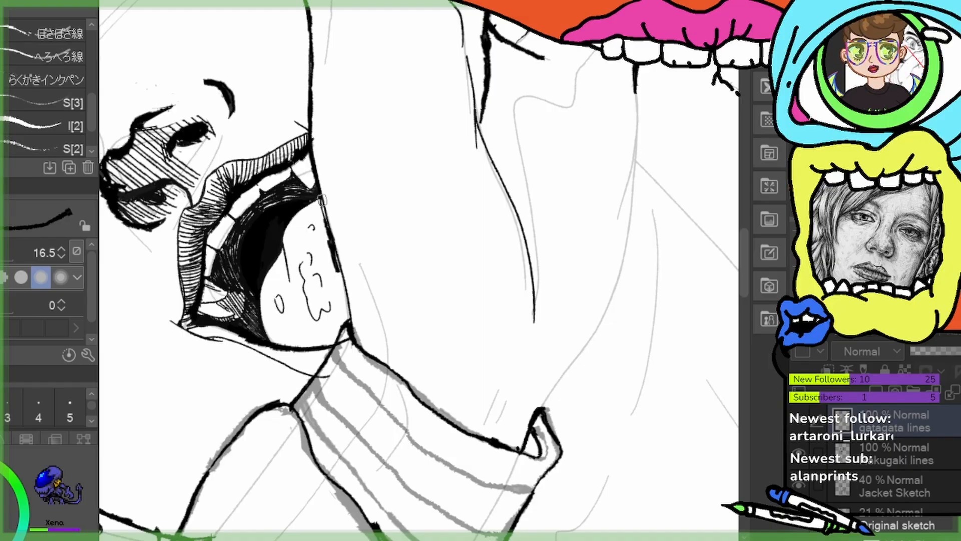
drag(322, 199, 350, 325)
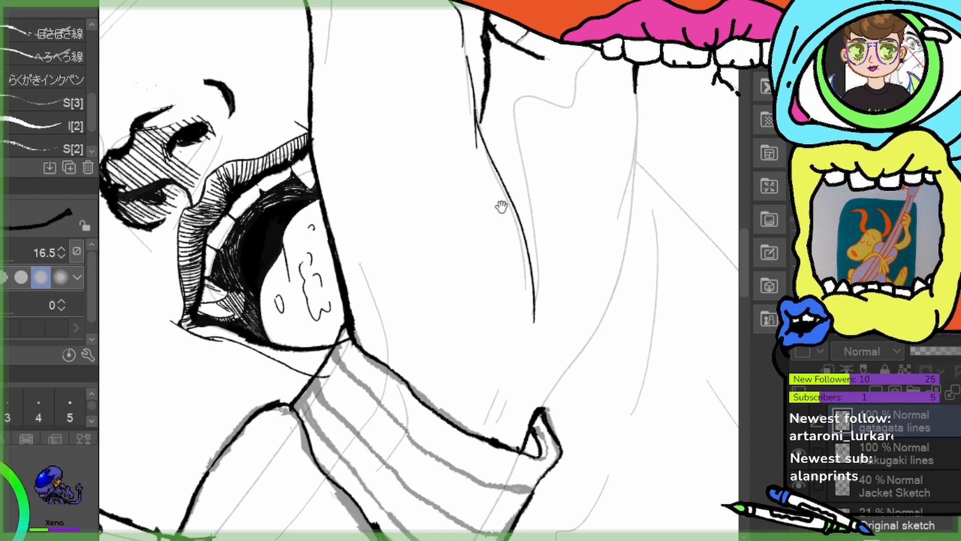
Thicken the curved crease line running down the middle of the palm
drag(501, 208, 342, 296)
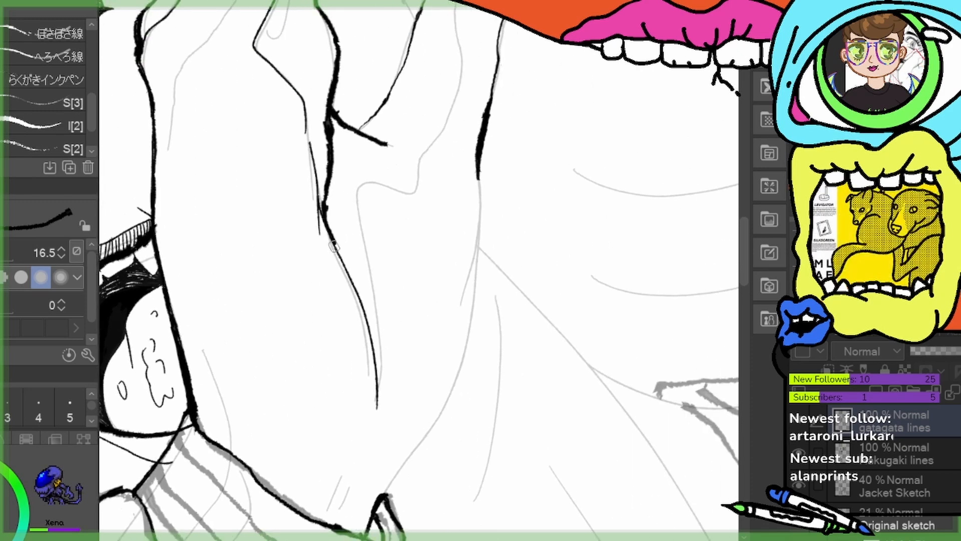
mouse_move(335, 246)
mouse_down()
mouse_move(373, 343)
mouse_move(377, 420)
mouse_up()
mouse_move(387, 215)
mouse_down()
mouse_move(300, 440)
mouse_move(421, 266)
mouse_move(440, 180)
mouse_up()
Ink the hand's outer contour from the long-nailed finger down to the cuff's folded corner, adding weight along its upper stretch
mouse_move(415, 429)
mouse_down()
mouse_move(429, 386)
mouse_move(364, 355)
mouse_up()
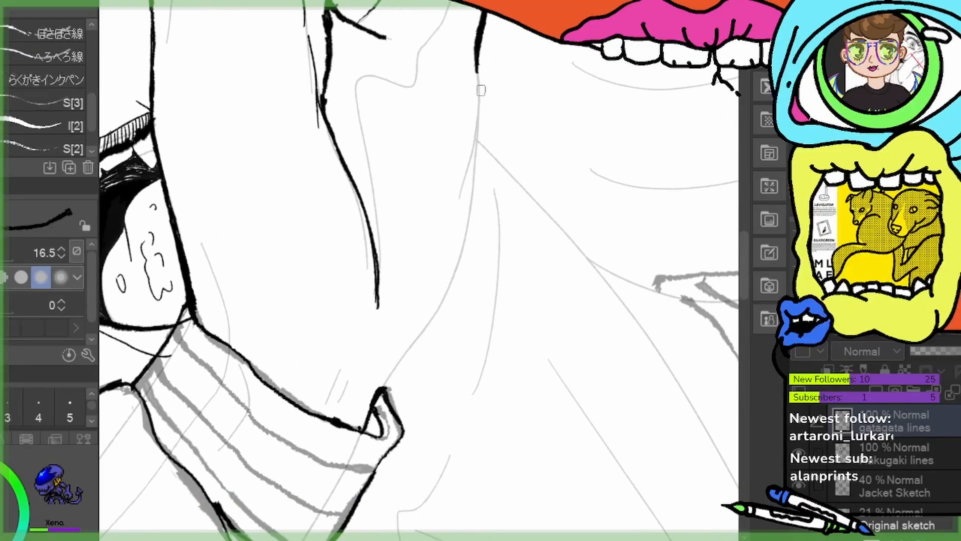
mouse_move(475, 56)
mouse_down()
mouse_move(480, 113)
mouse_move(457, 268)
mouse_move(429, 326)
mouse_move(382, 388)
mouse_up()
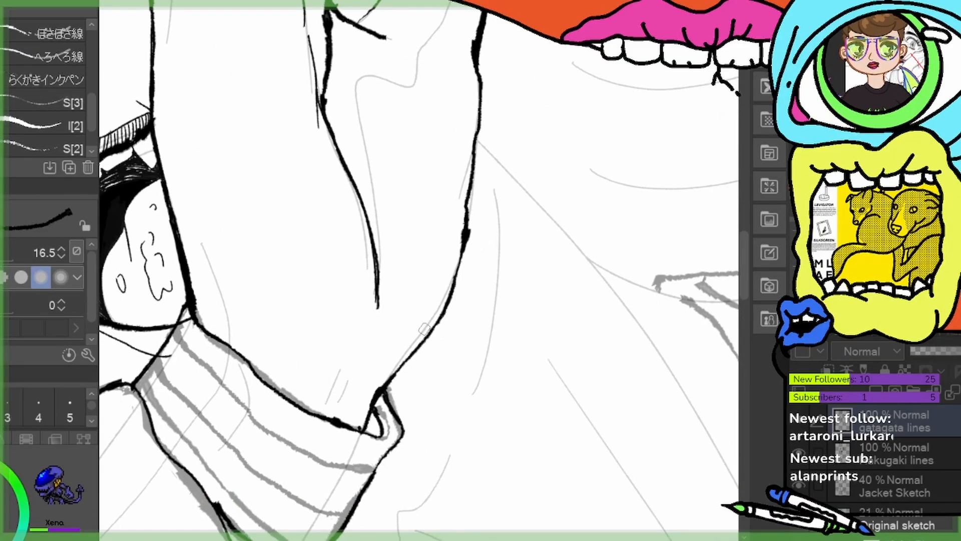
mouse_move(473, 55)
mouse_down()
mouse_move(481, 107)
mouse_move(463, 250)
mouse_up()
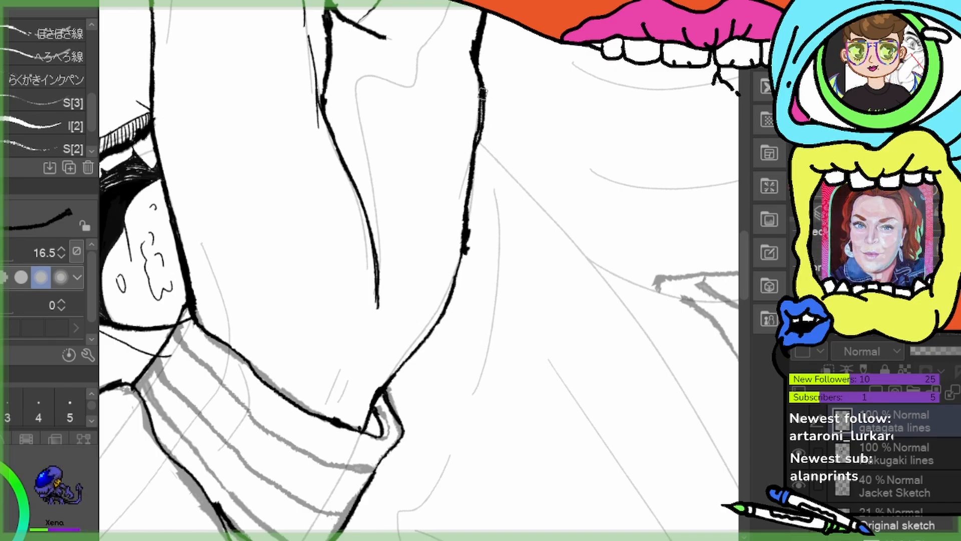
drag(481, 93, 469, 197)
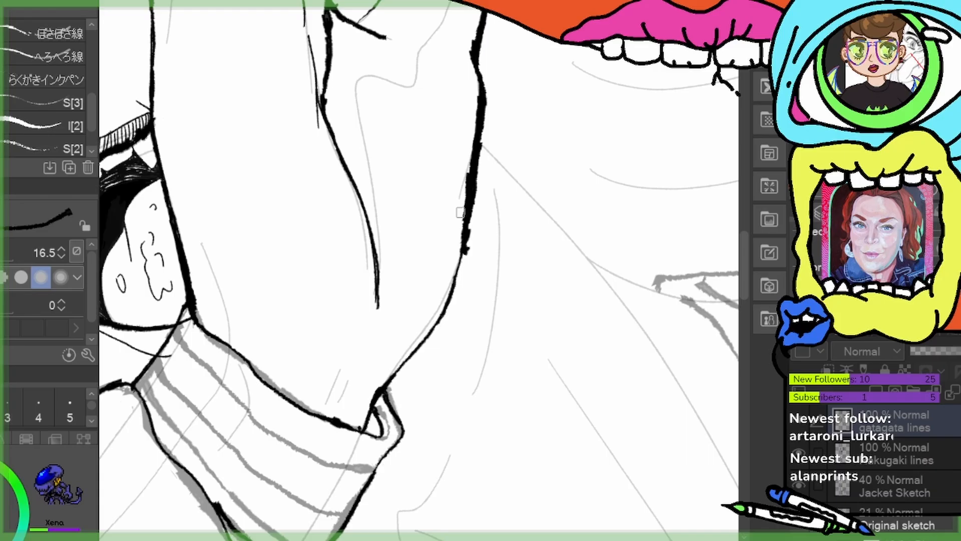
Trim the rough edges of the hand's outer contour and thicken its lower curve toward the cuff's folded corner
drag(480, 162, 470, 247)
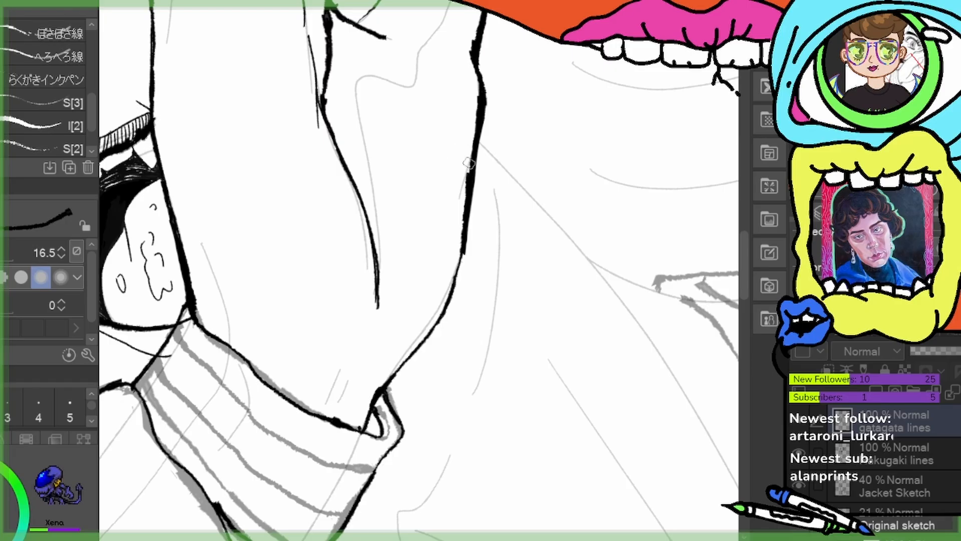
drag(472, 173, 455, 280)
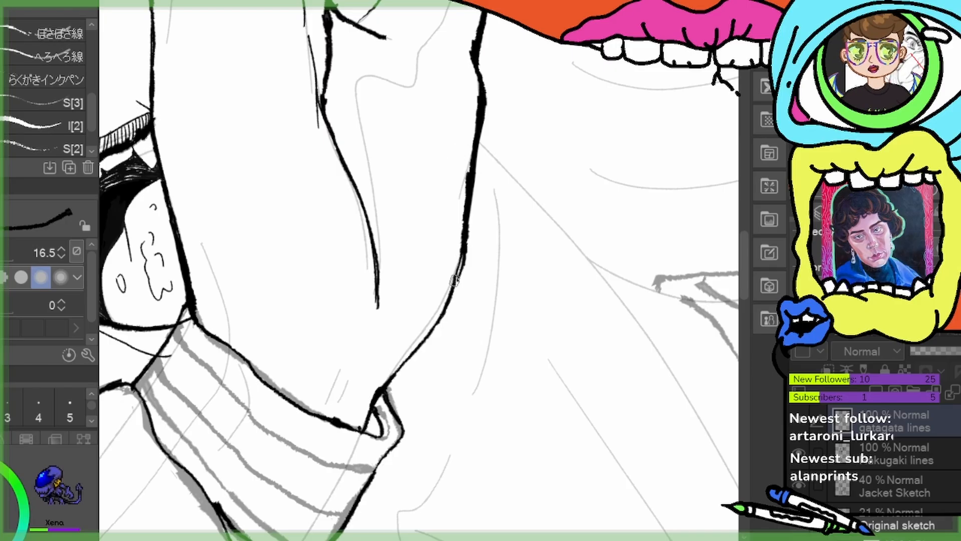
mouse_move(440, 325)
mouse_down()
mouse_move(380, 392)
mouse_move(446, 313)
mouse_move(422, 349)
mouse_up()
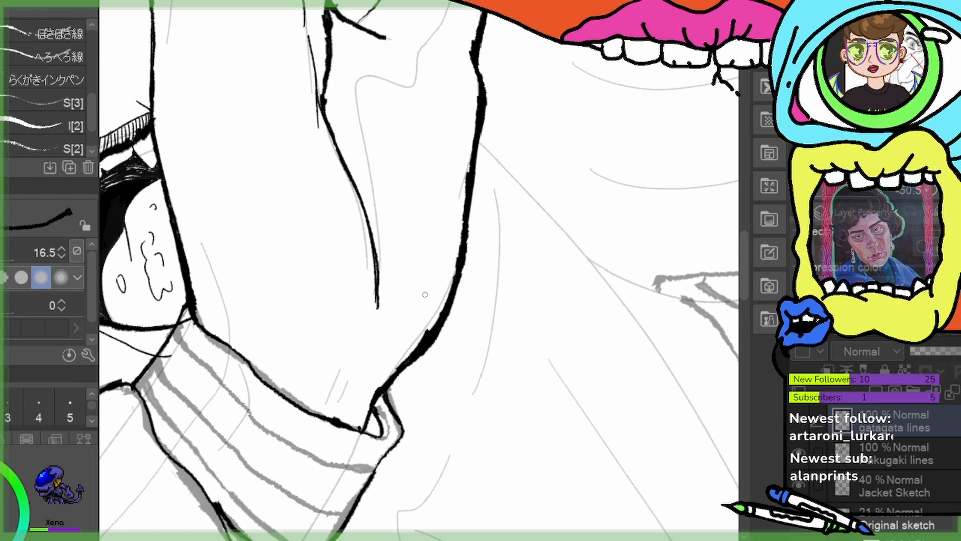
key(ctrl+z)
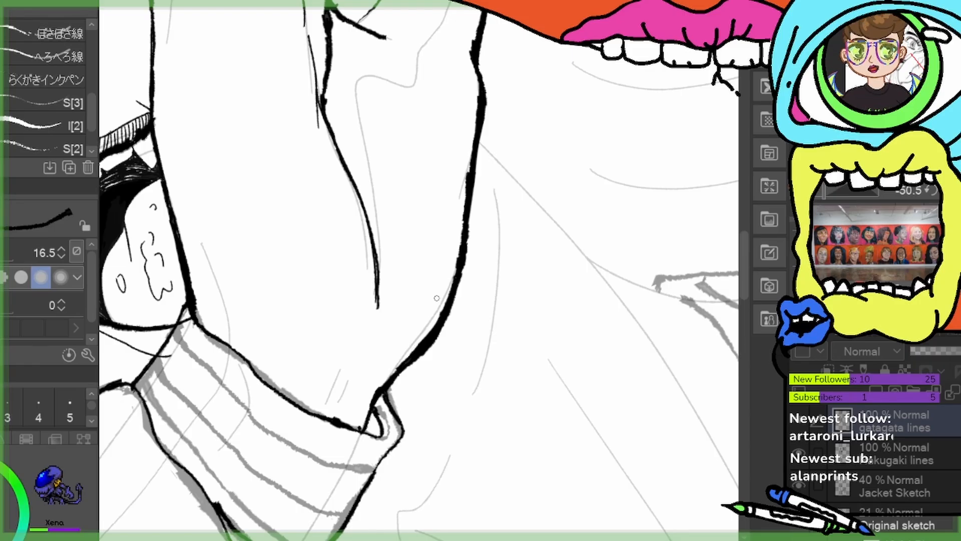
Ink the jacket collar's inner edge from the sleeve contour down to the center front point
scroll(437, 298, down, 5)
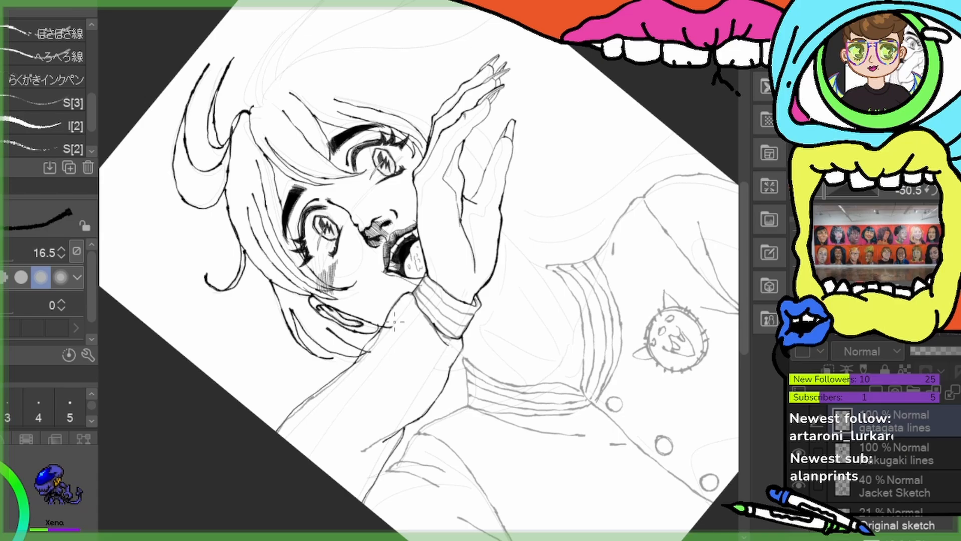
scroll(399, 318, up, 6)
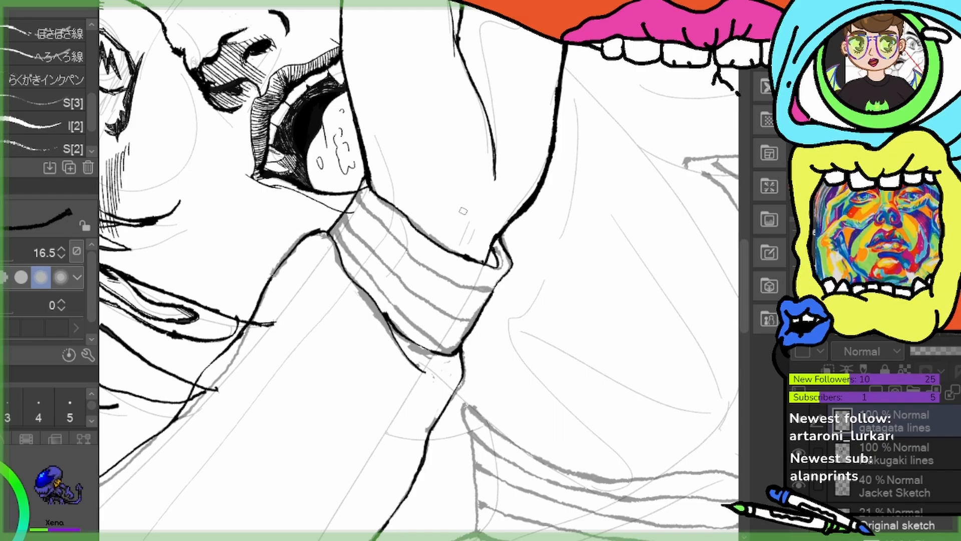
mouse_move(535, 180)
mouse_down()
mouse_move(496, 358)
mouse_move(530, 370)
mouse_move(425, 324)
mouse_move(436, 330)
mouse_up()
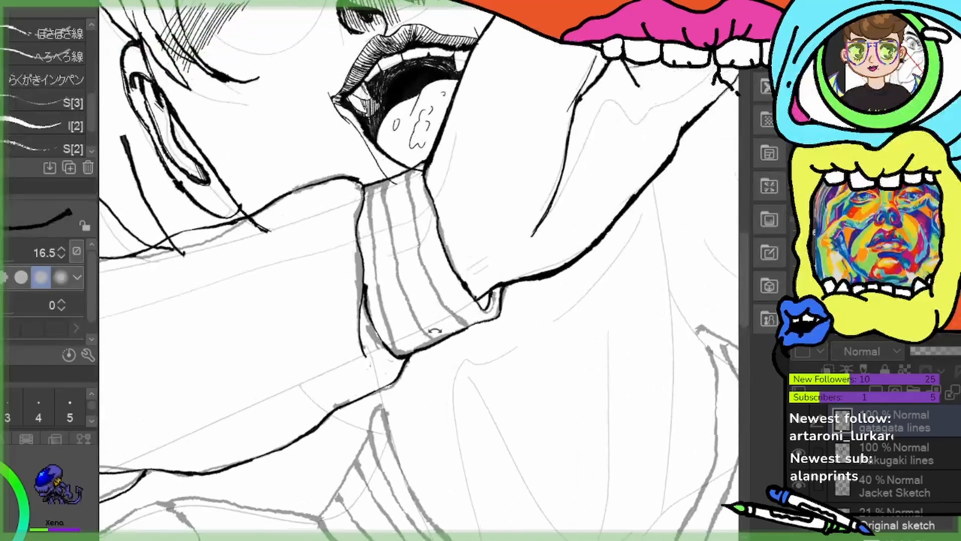
drag(457, 416, 448, 260)
mouse_move(499, 375)
mouse_down()
mouse_move(452, 342)
mouse_move(412, 347)
mouse_up()
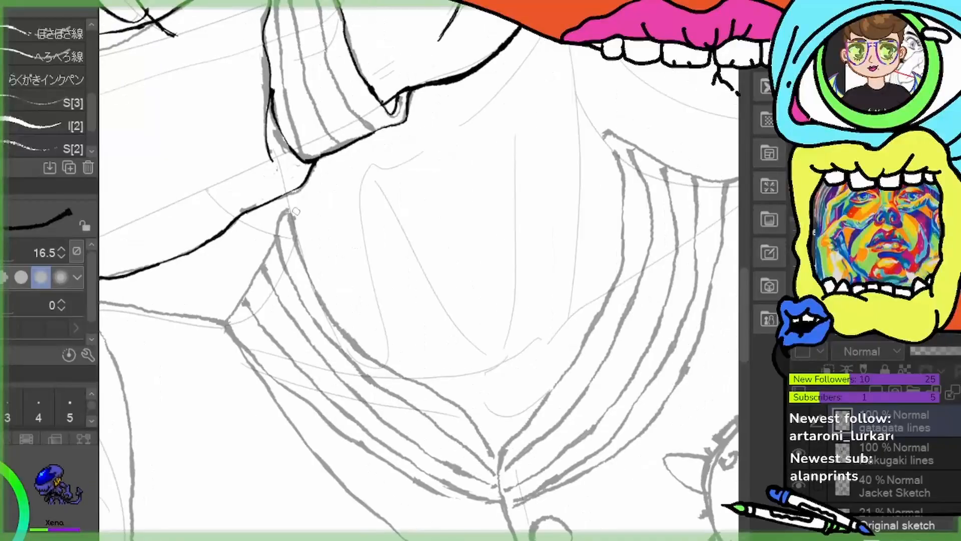
mouse_move(289, 213)
mouse_down()
mouse_move(314, 293)
mouse_move(371, 359)
mouse_up()
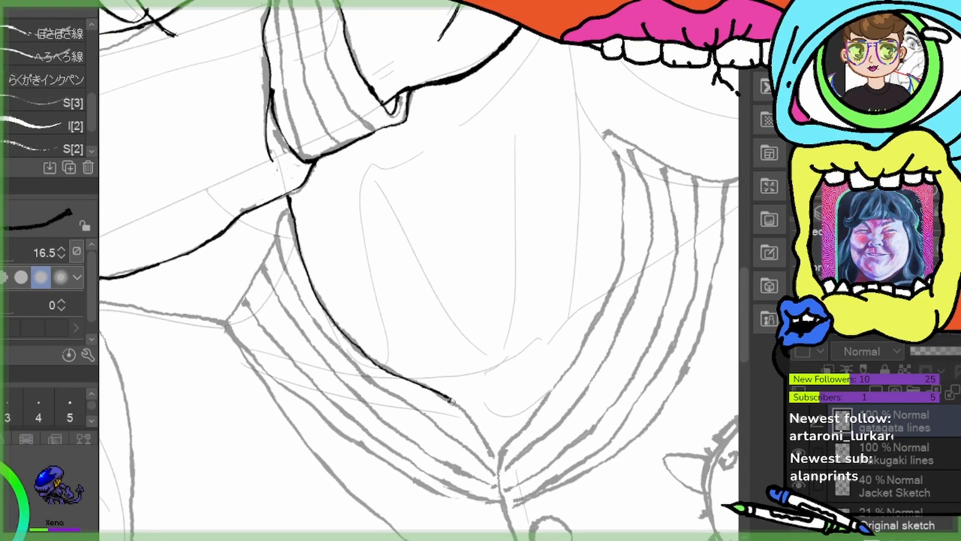
Set the brush size to 24.8, then ink the collar band's short end and its lower edge to the center front
key(bracketright)
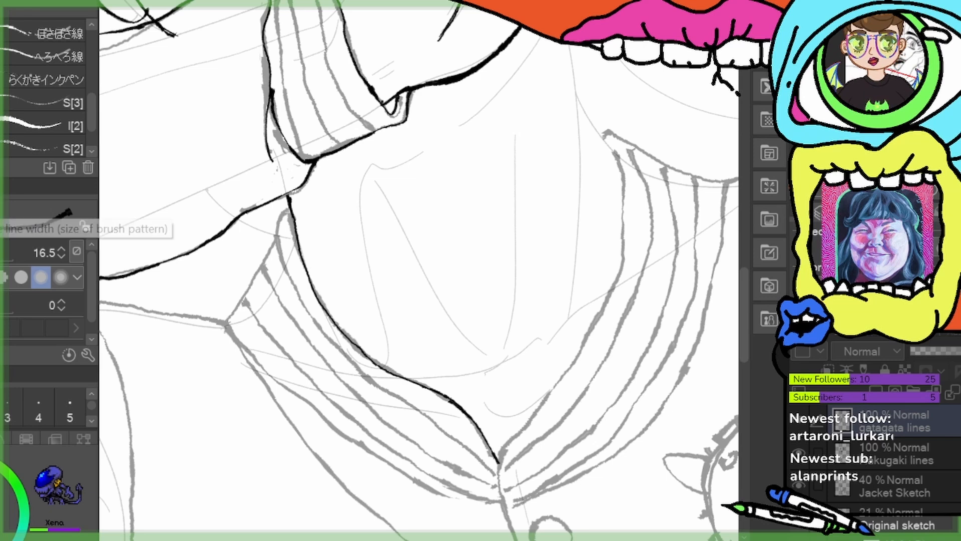
key(bracketright)
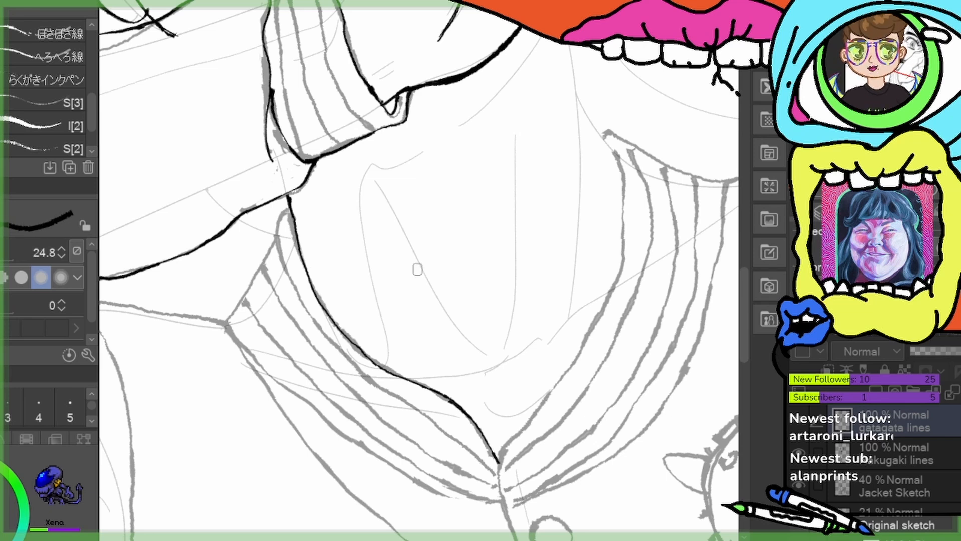
drag(284, 210, 242, 292)
mouse_move(244, 349)
mouse_down()
mouse_move(372, 465)
mouse_move(417, 489)
mouse_move(502, 510)
mouse_up()
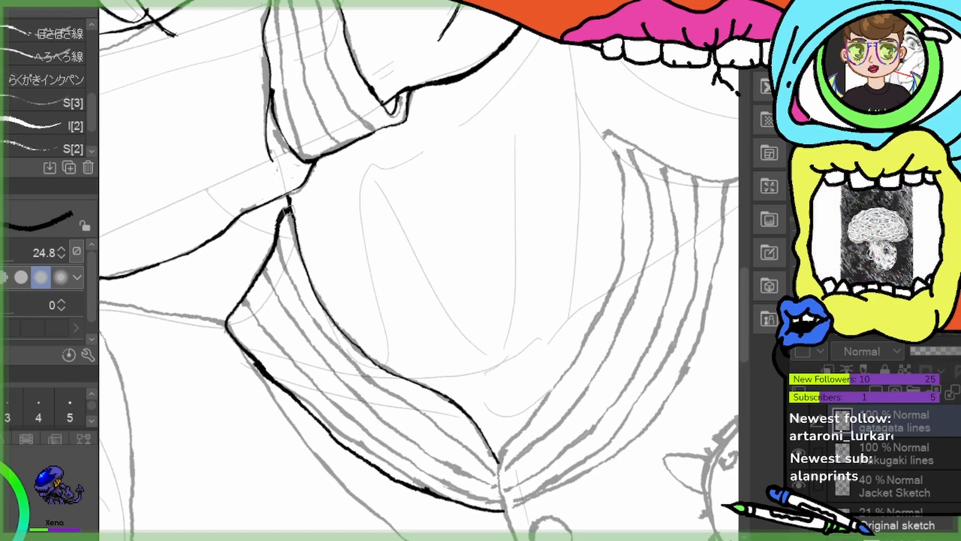
Ink three ribbing lines along the collar band from its short end to the center front
mouse_move(440, 401)
mouse_down()
mouse_move(369, 339)
mouse_move(364, 291)
mouse_up()
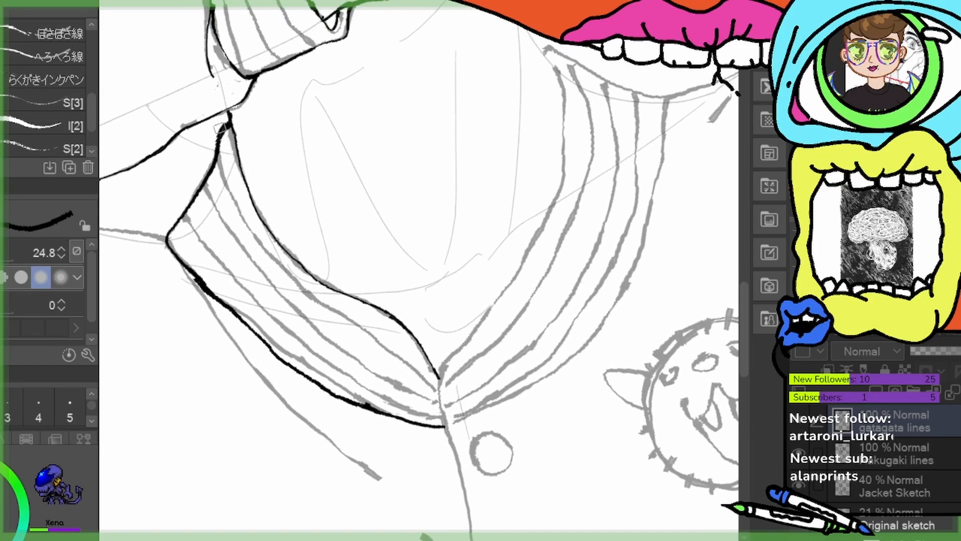
mouse_move(220, 134)
mouse_down()
mouse_move(238, 209)
mouse_move(279, 267)
mouse_move(439, 380)
mouse_up()
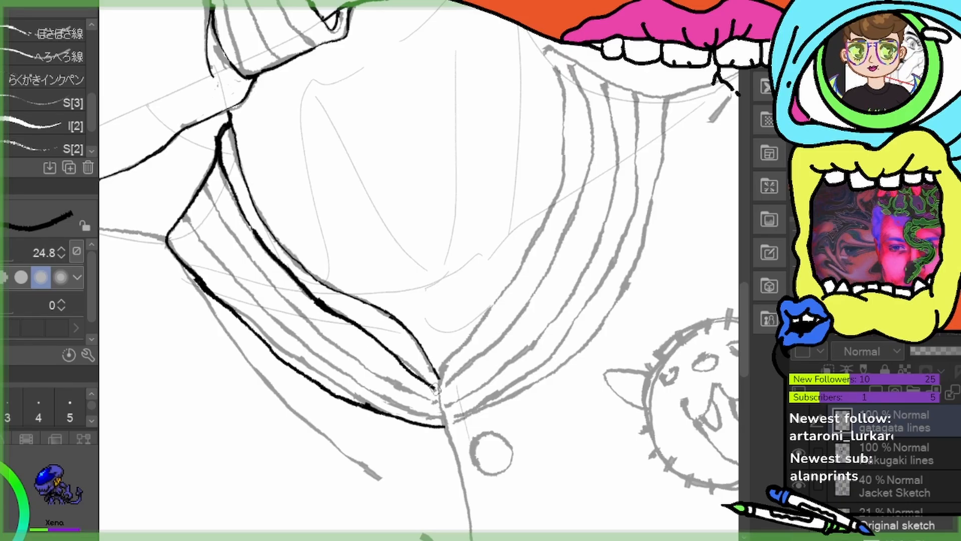
mouse_move(205, 183)
mouse_down()
mouse_move(239, 245)
mouse_move(317, 333)
mouse_move(426, 399)
mouse_up()
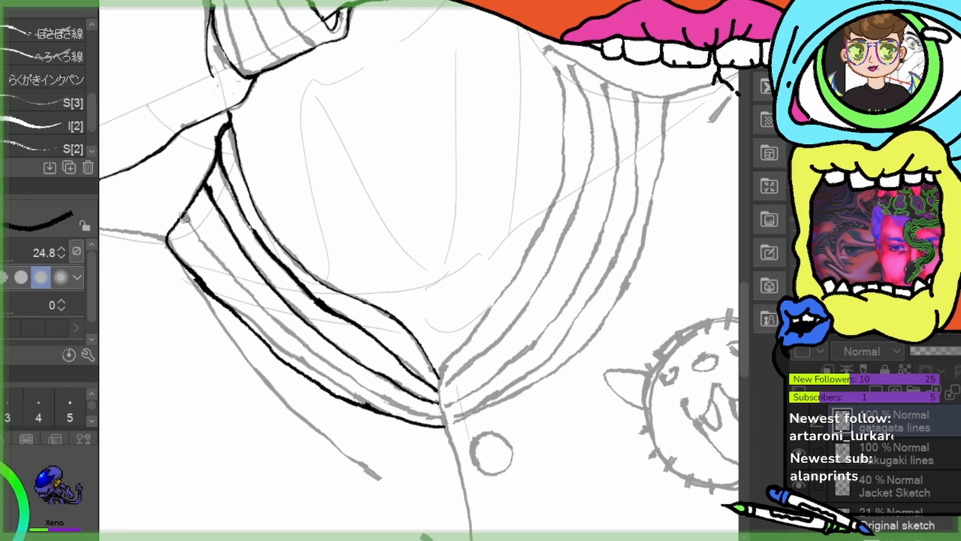
mouse_move(183, 216)
mouse_down()
mouse_move(223, 274)
mouse_move(293, 342)
mouse_move(366, 392)
mouse_move(437, 419)
mouse_up()
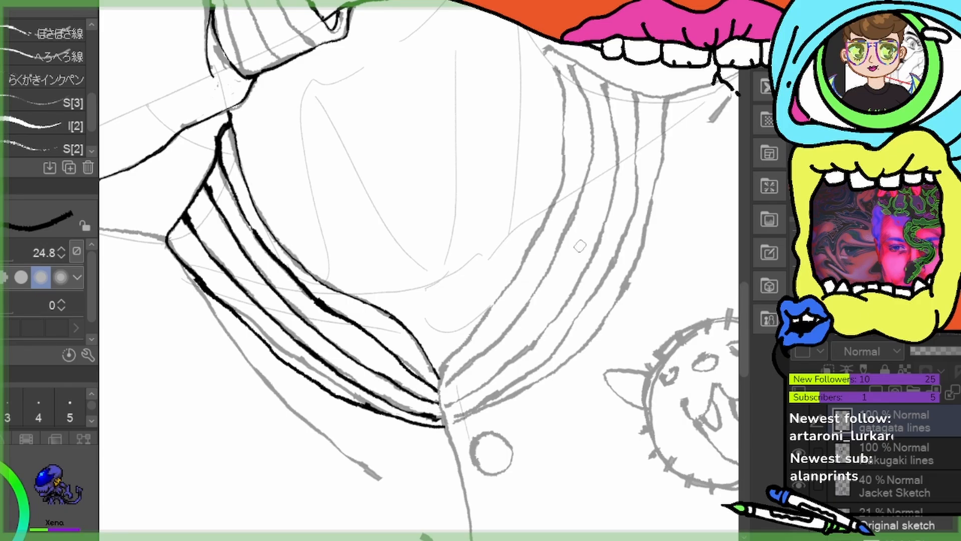
drag(389, 331, 395, 336)
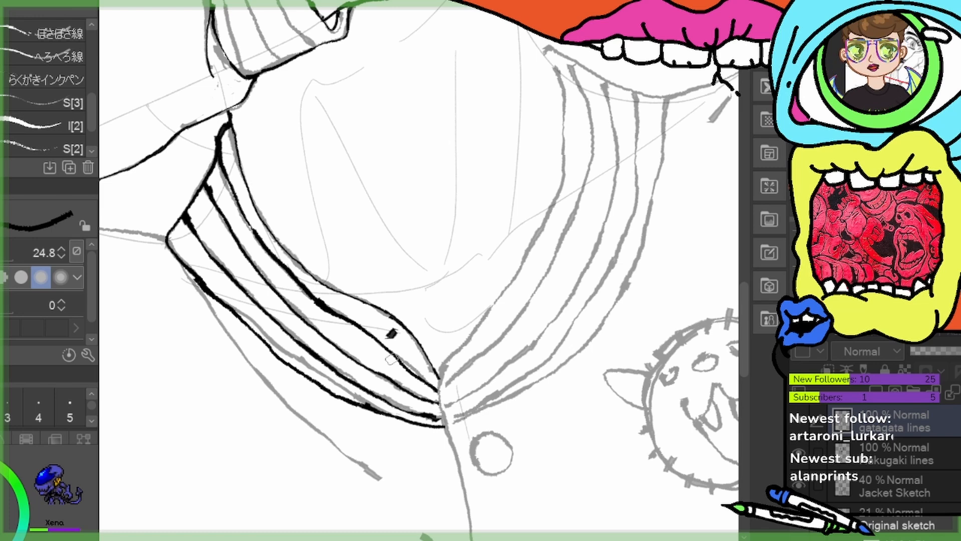
drag(365, 376, 369, 381)
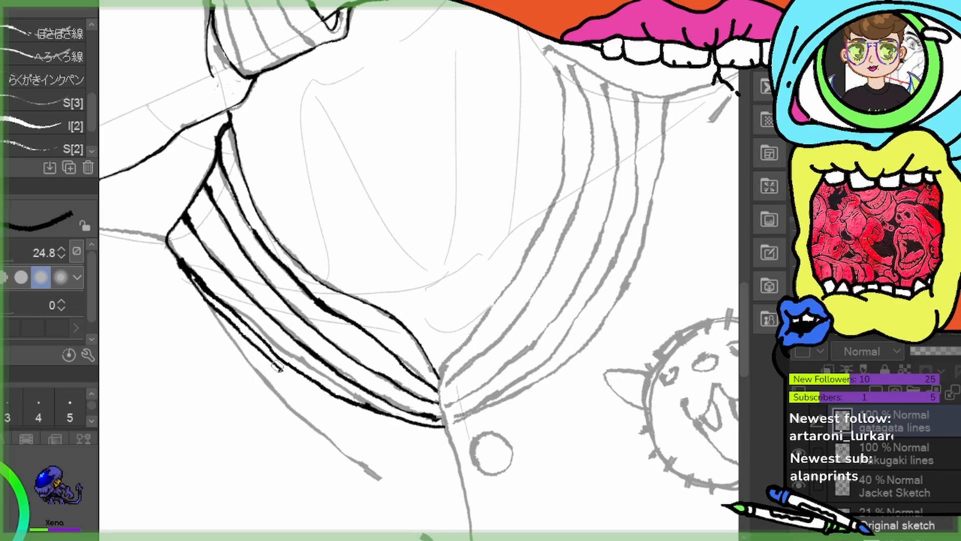
drag(176, 261, 200, 304)
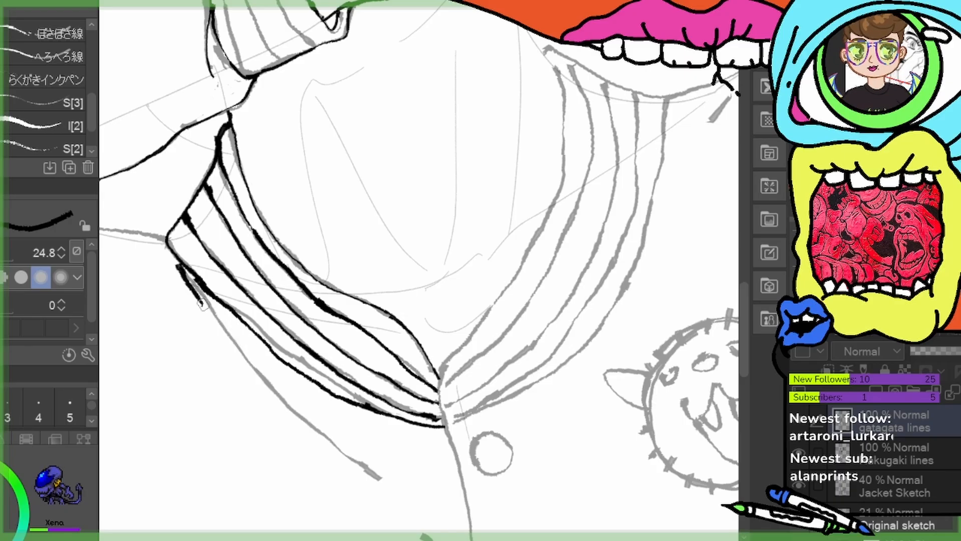
key(ctrl+z)
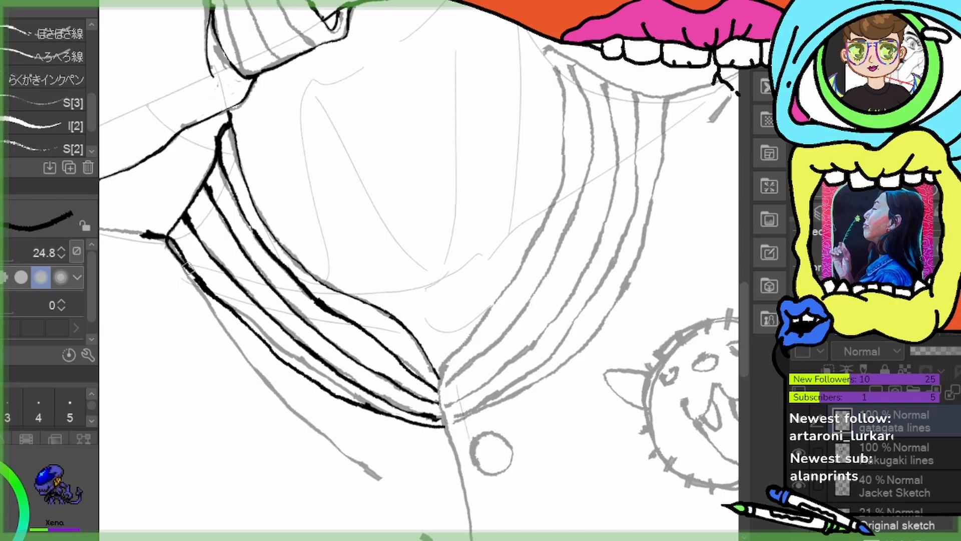
Ink the jacket's curved seam below the collar band's outer corner, and one more curved line branching from it to the center front
mouse_move(186, 266)
mouse_down()
mouse_move(258, 376)
mouse_move(388, 493)
mouse_up()
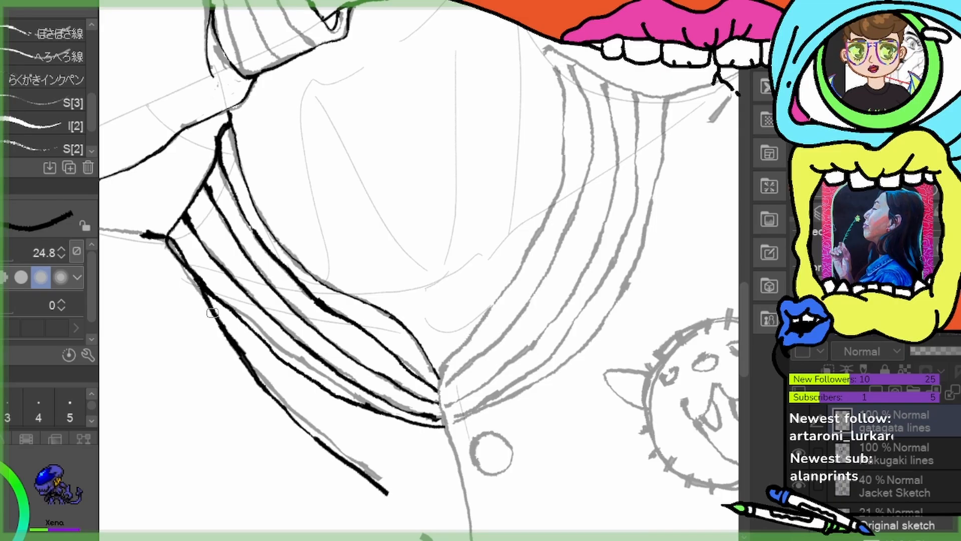
mouse_move(279, 378)
mouse_down()
mouse_move(333, 415)
mouse_move(416, 439)
mouse_up()
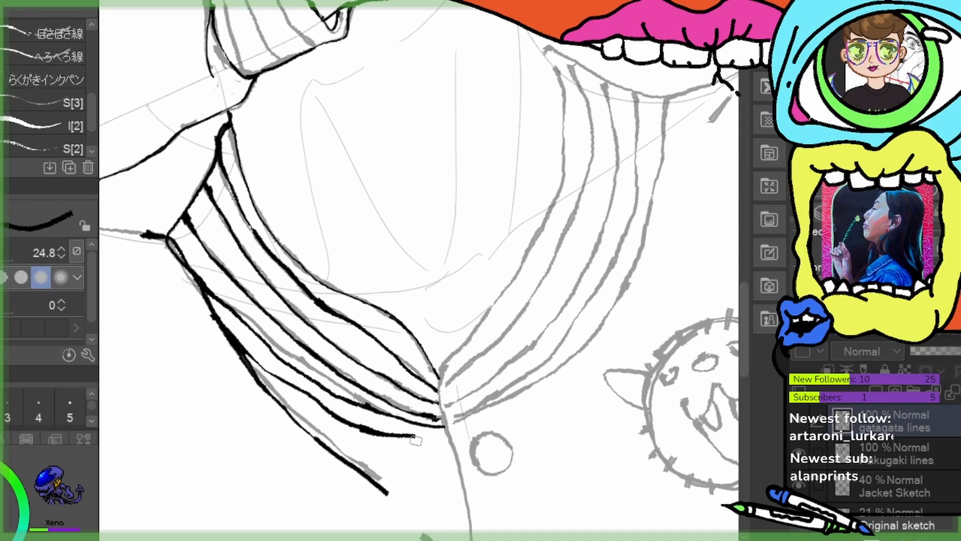
key(ctrl+z)
mouse_move(214, 313)
mouse_down()
mouse_move(241, 348)
mouse_move(331, 410)
mouse_move(450, 445)
mouse_up()
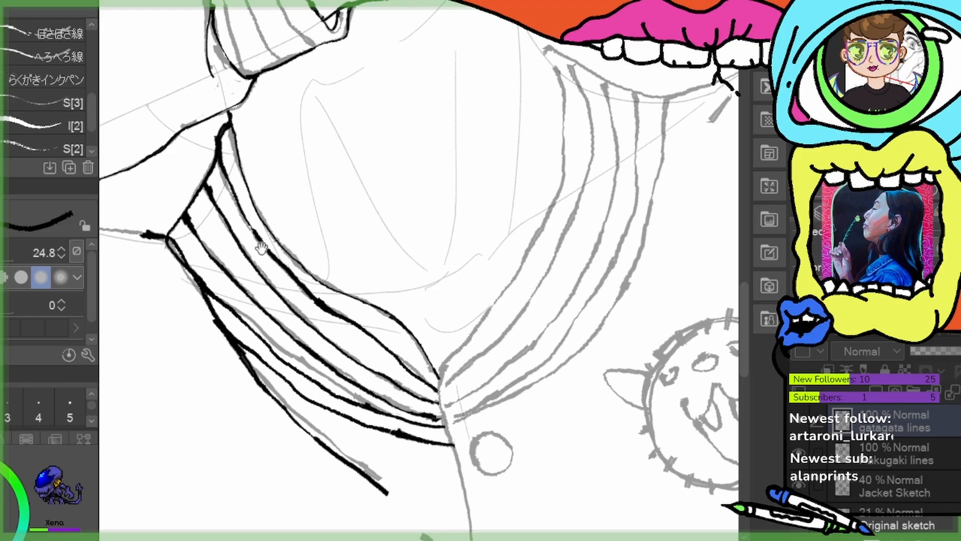
Ink the neck's contour down from the hand's lower edge and join it to the far collar half's upper corner
drag(261, 247, 406, 254)
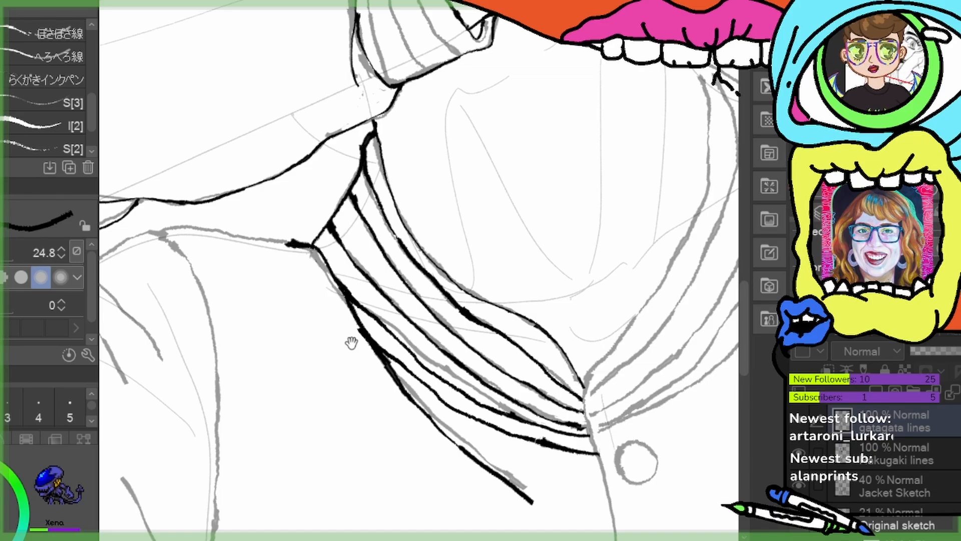
mouse_move(476, 300)
mouse_down()
mouse_move(425, 324)
mouse_move(353, 471)
mouse_up()
drag(509, 322, 259, 330)
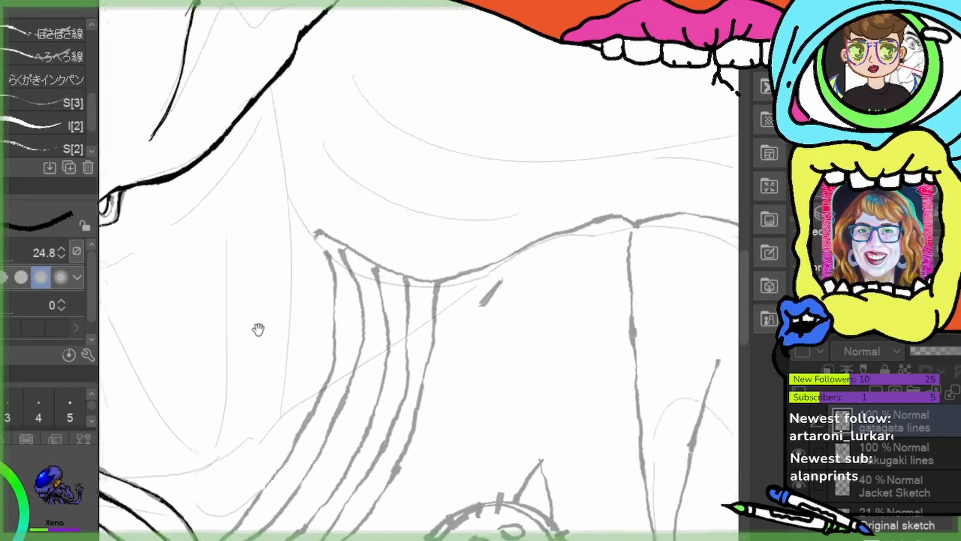
mouse_move(270, 85)
mouse_down()
mouse_move(290, 263)
mouse_move(280, 406)
mouse_up()
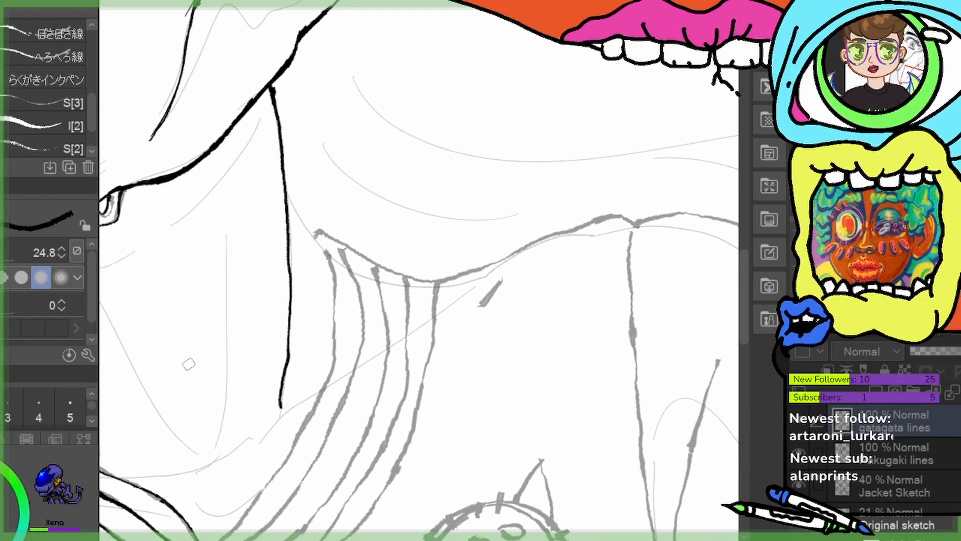
mouse_move(366, 466)
mouse_down()
mouse_move(400, 445)
mouse_move(243, 365)
mouse_move(246, 339)
mouse_up()
drag(220, 153, 259, 210)
drag(317, 345, 448, 290)
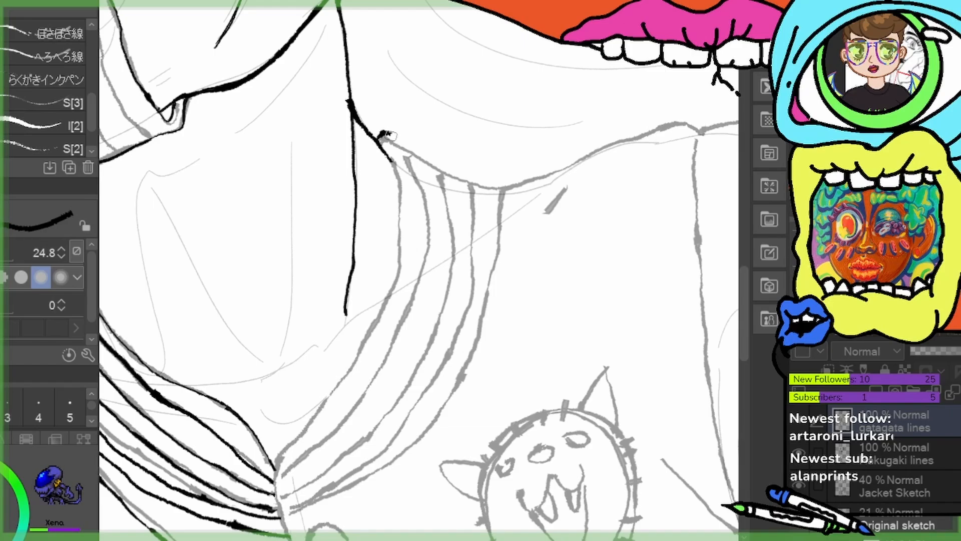
Outline the far half of the collar band, inking its short end, inner and outer edges and the center front line
mouse_move(434, 153)
mouse_down()
mouse_move(500, 180)
mouse_move(500, 218)
mouse_up()
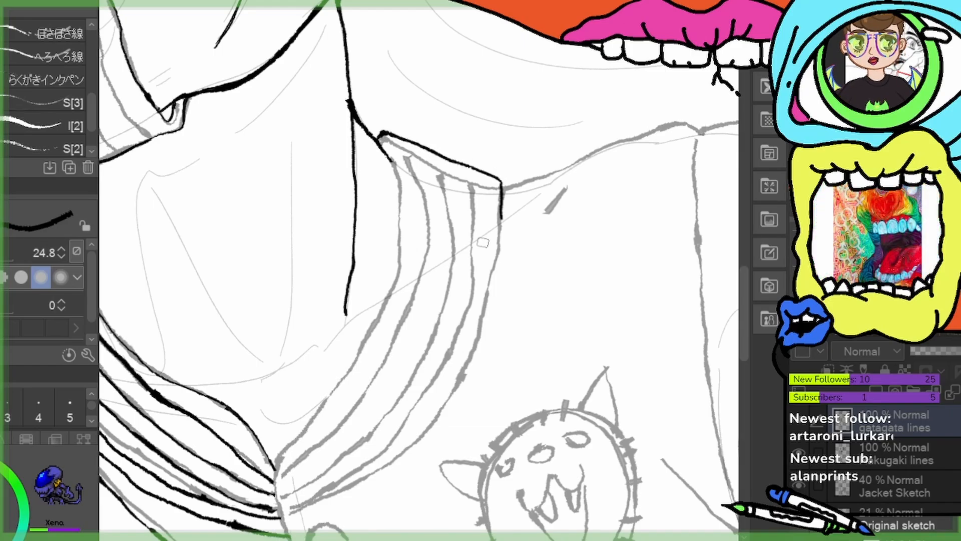
drag(380, 140, 427, 101)
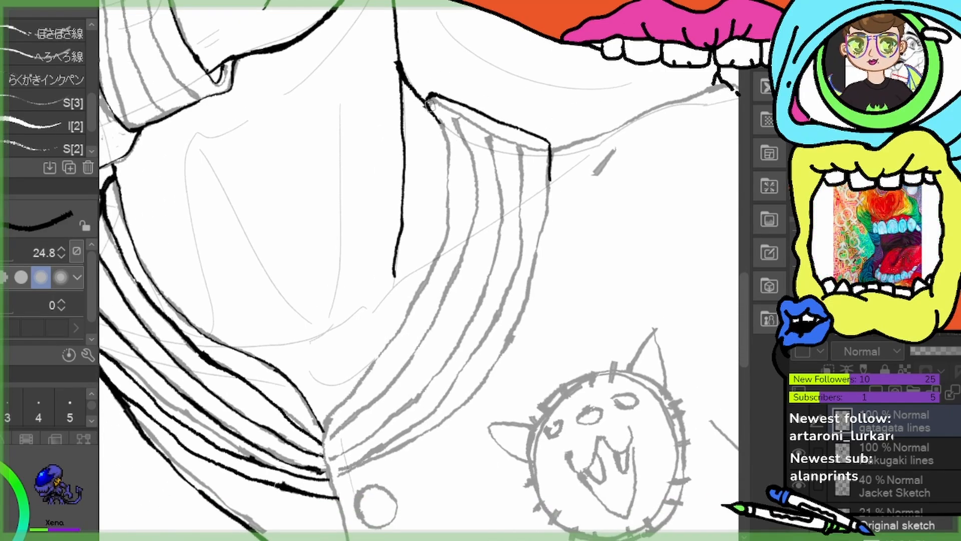
mouse_move(442, 147)
mouse_down()
mouse_move(437, 253)
mouse_move(399, 328)
mouse_move(332, 412)
mouse_up()
drag(321, 447, 344, 518)
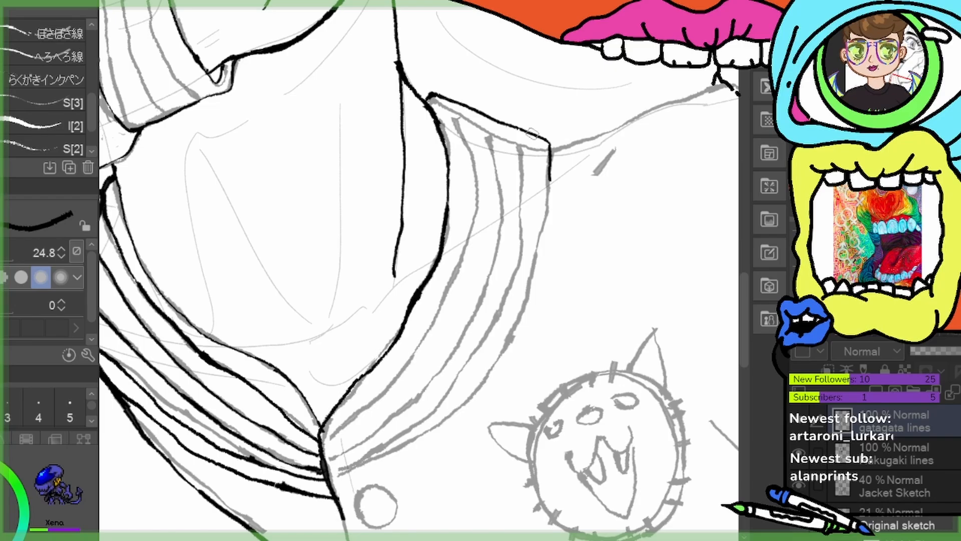
mouse_move(549, 146)
mouse_down()
mouse_move(519, 313)
mouse_move(487, 385)
mouse_move(437, 430)
mouse_move(325, 492)
mouse_up()
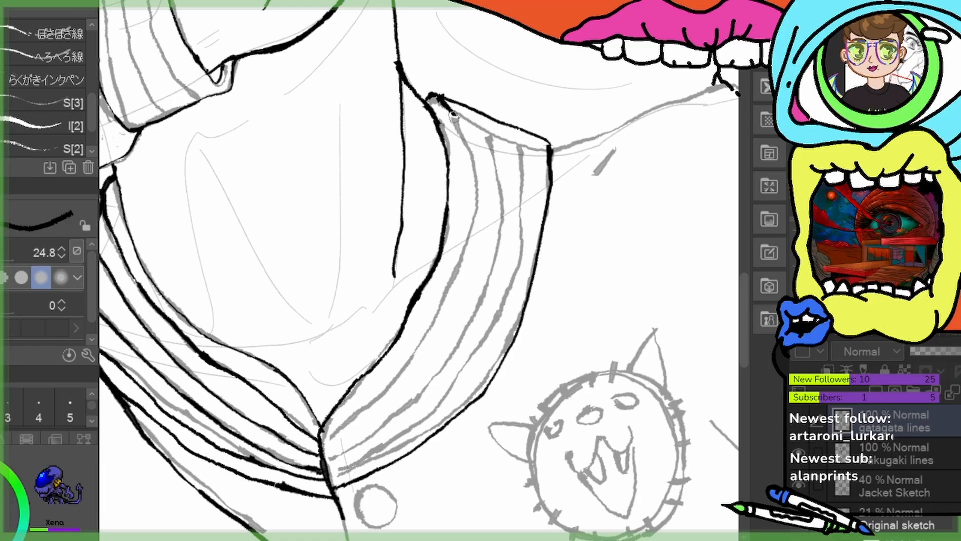
Ink three ribbing lines along the far collar half from its short end to the center front
mouse_move(466, 160)
mouse_down()
mouse_move(463, 238)
mouse_move(431, 326)
mouse_move(330, 439)
mouse_up()
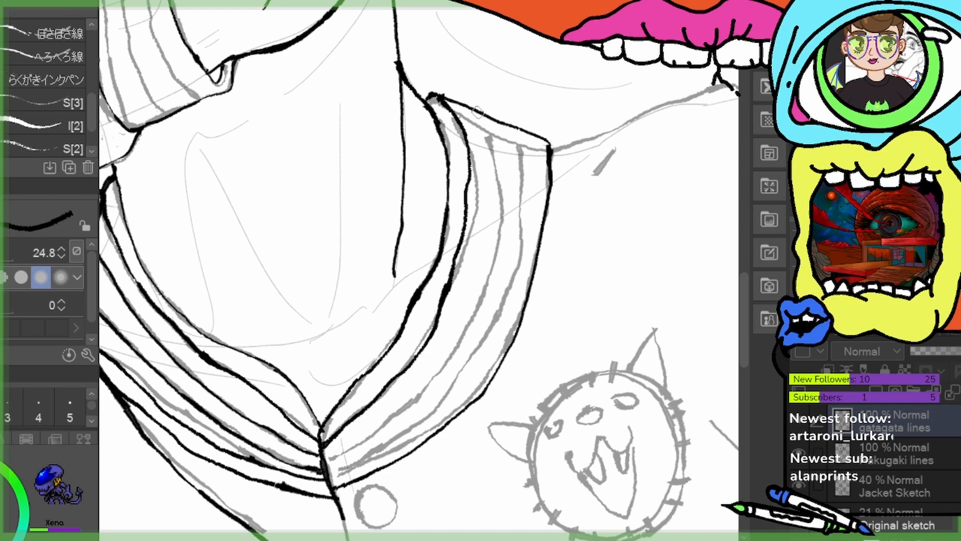
mouse_move(476, 118)
mouse_down()
mouse_move(495, 175)
mouse_move(492, 244)
mouse_move(468, 325)
mouse_move(421, 393)
mouse_move(359, 439)
mouse_up()
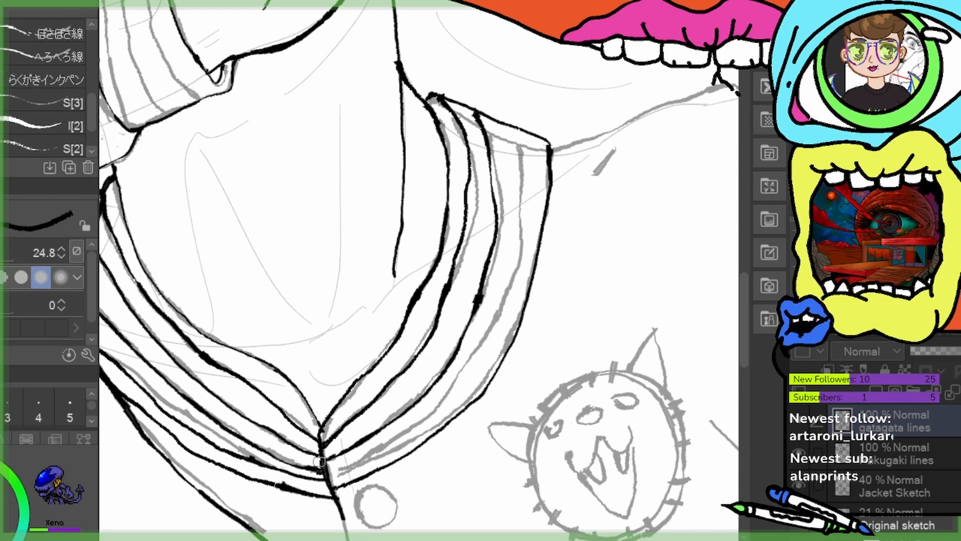
mouse_move(510, 129)
mouse_down()
mouse_move(516, 228)
mouse_move(492, 314)
mouse_move(449, 390)
mouse_move(341, 472)
mouse_up()
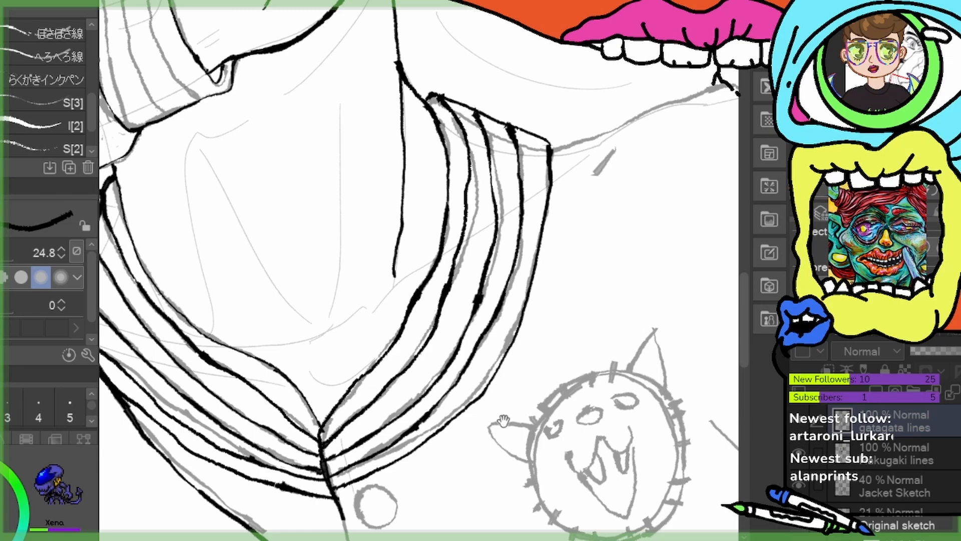
Ink the jacket's shoulder line out from the collar's outer corner and the long armhole seam down toward the armpit
drag(481, 437, 618, 413)
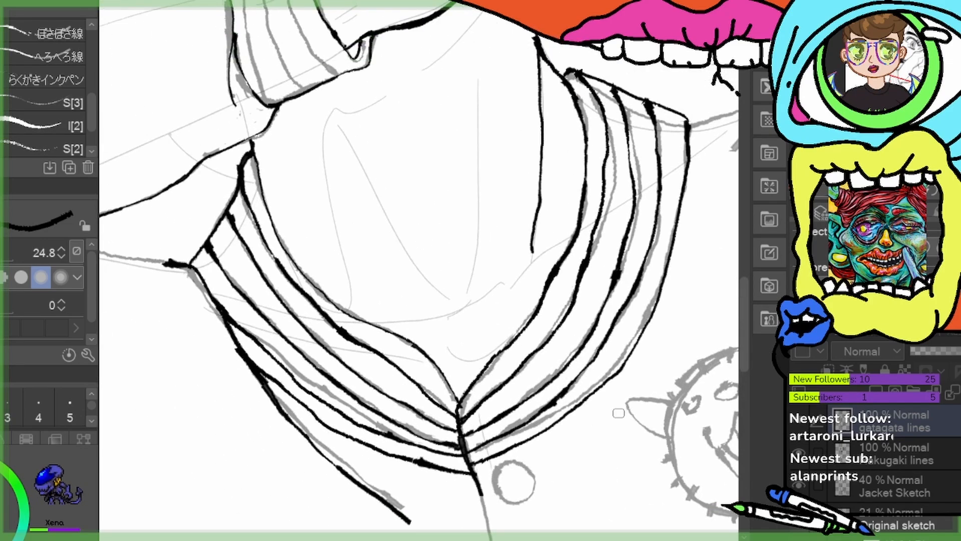
drag(409, 212, 440, 404)
drag(440, 321, 440, 425)
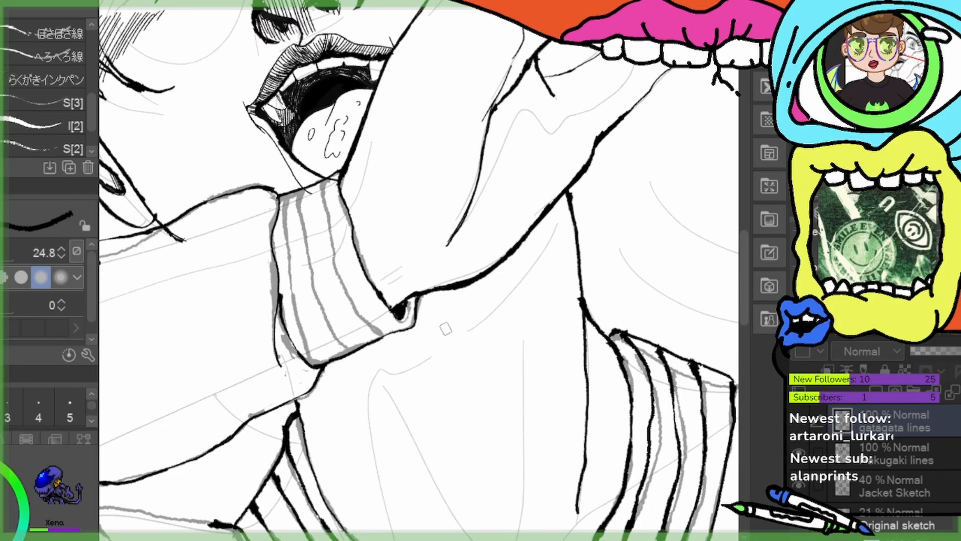
drag(497, 476, 451, 125)
drag(437, 470, 636, 407)
drag(445, 369, 573, 379)
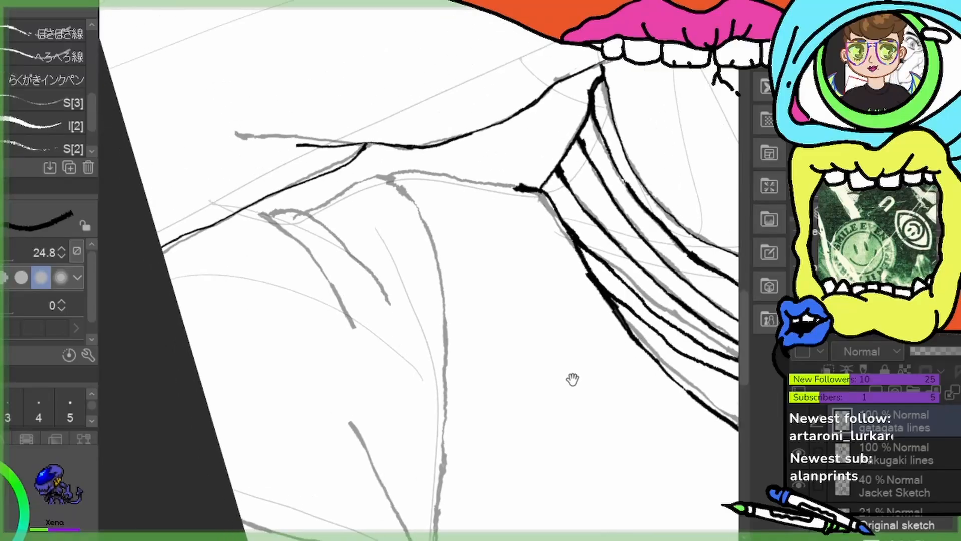
mouse_move(516, 187)
mouse_down()
mouse_move(460, 173)
mouse_move(387, 175)
mouse_up()
drag(441, 287, 428, 141)
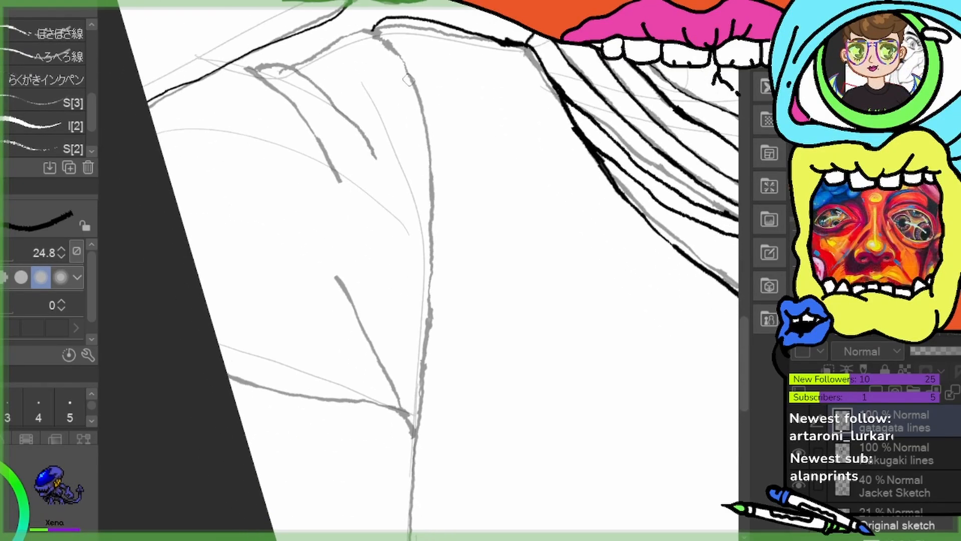
mouse_move(373, 31)
mouse_down()
mouse_move(398, 58)
mouse_move(429, 132)
mouse_move(416, 461)
mouse_up()
Ink the sleeve's shoulder edge beside the armhole seam and the two curved fold lines beneath it
drag(443, 177, 544, 259)
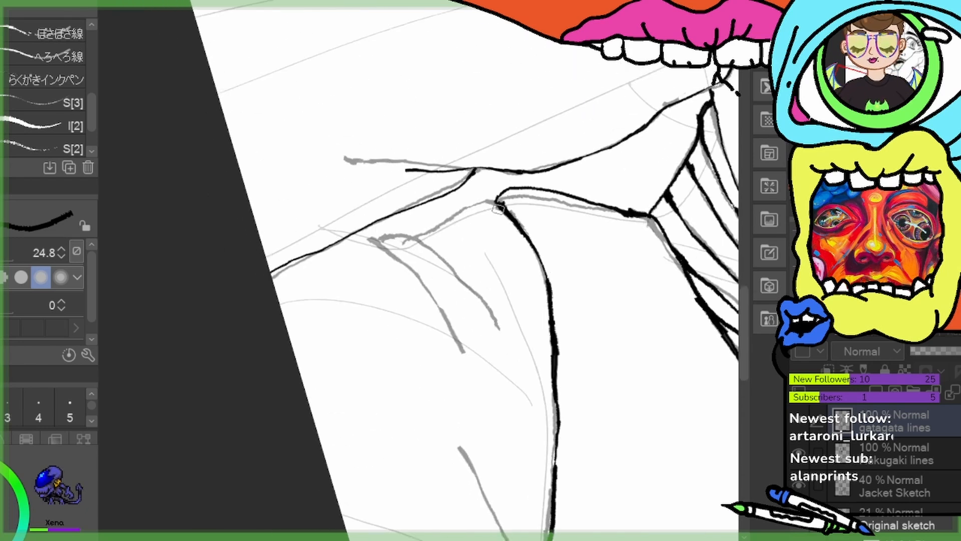
mouse_move(477, 201)
mouse_down()
mouse_move(408, 234)
mouse_move(512, 323)
mouse_up()
mouse_move(356, 236)
mouse_down()
mouse_move(466, 350)
mouse_move(475, 378)
mouse_up()
Ink the sleeve's lower edge and underarm fold meeting at the armpit, and extend the jacket's side contour to the canvas edge
drag(513, 480, 313, 222)
mouse_move(144, 276)
mouse_down()
mouse_move(216, 306)
mouse_move(313, 326)
mouse_move(339, 352)
mouse_move(260, 180)
mouse_up()
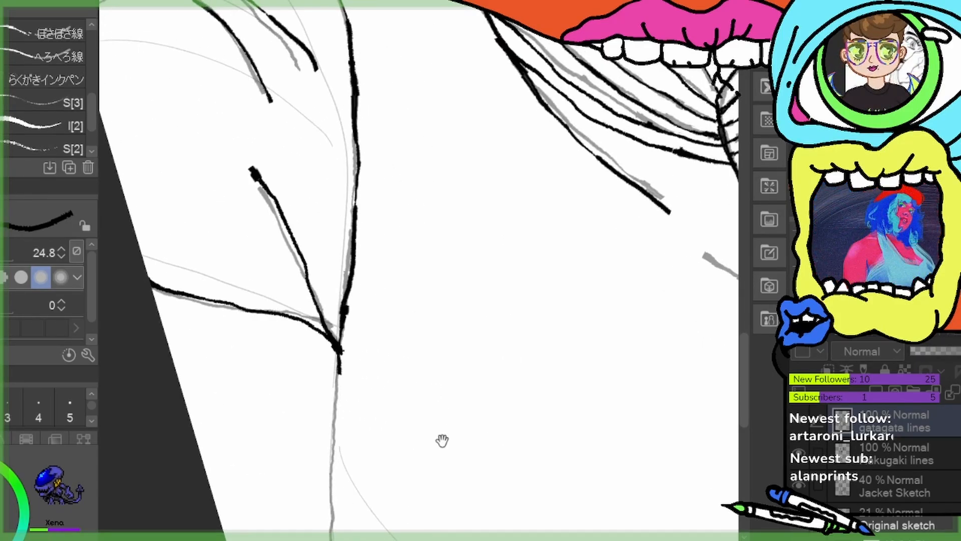
mouse_move(440, 441)
mouse_down()
mouse_move(423, 246)
mouse_move(318, 159)
mouse_move(306, 333)
mouse_move(353, 493)
mouse_up()
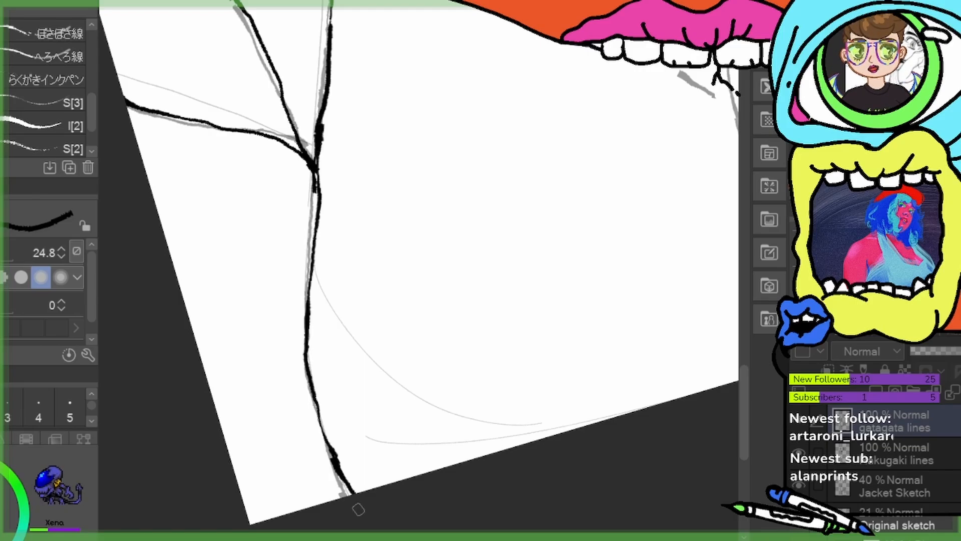
Examine the inked line art across the jacket, collar, hand, face and hair
scroll(300, 280, down, 3)
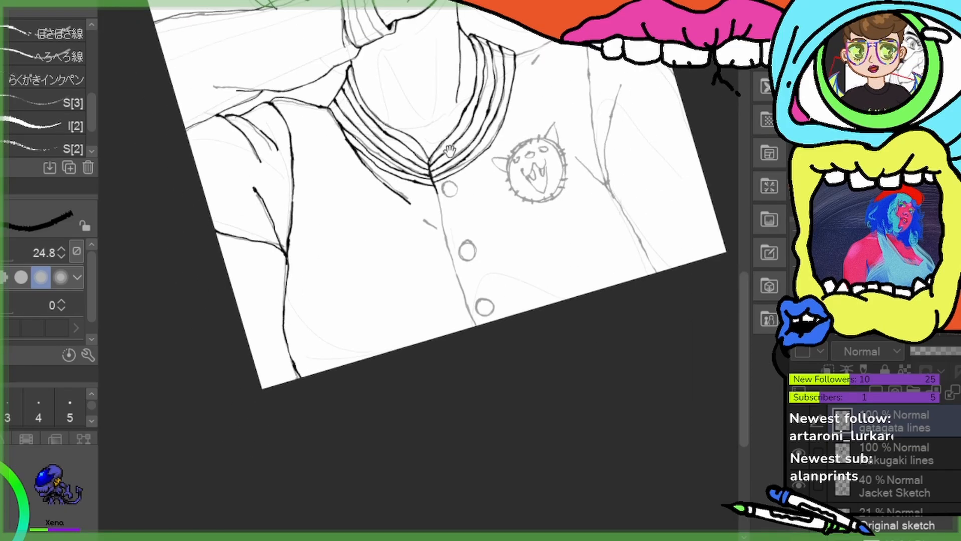
drag(450, 150, 430, 420)
scroll(368, 243, up, 2)
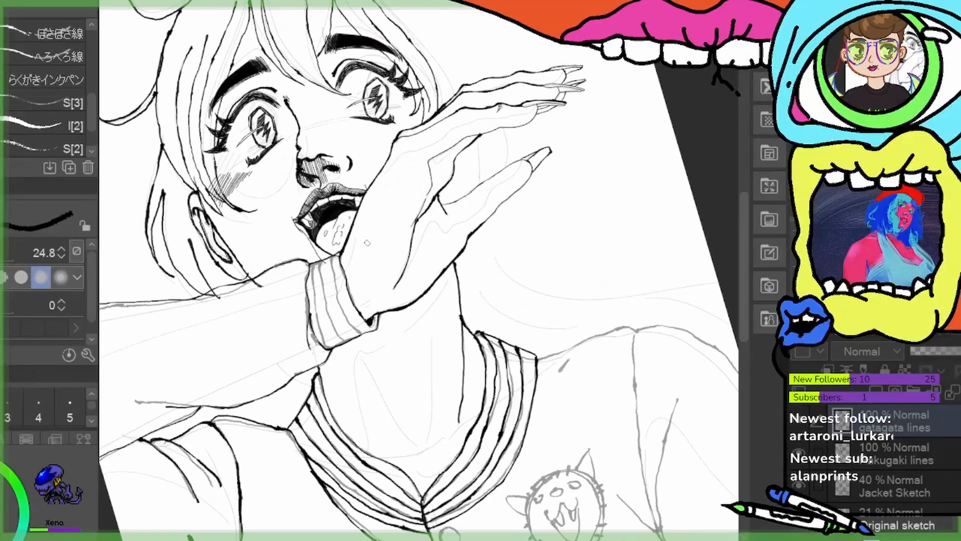
scroll(398, 368, up, 1)
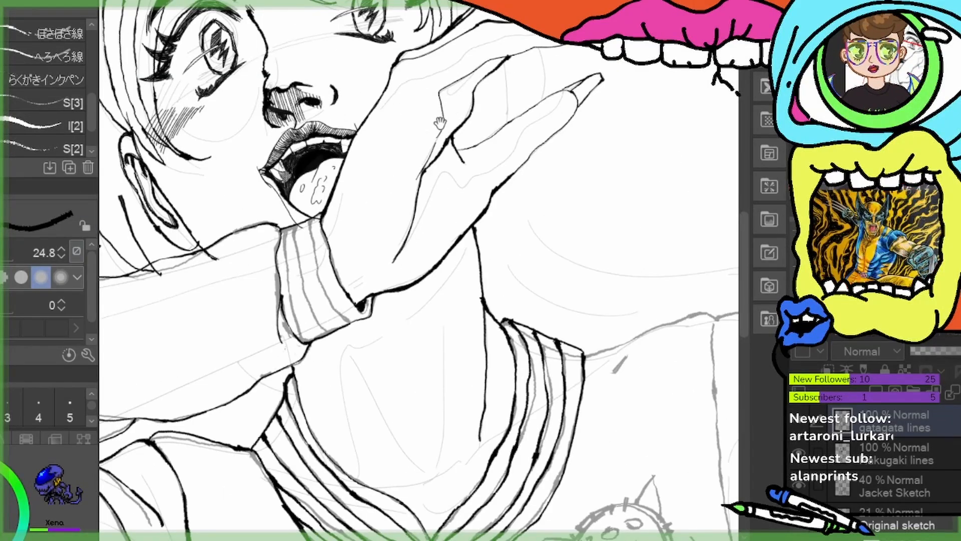
drag(440, 123, 527, 266)
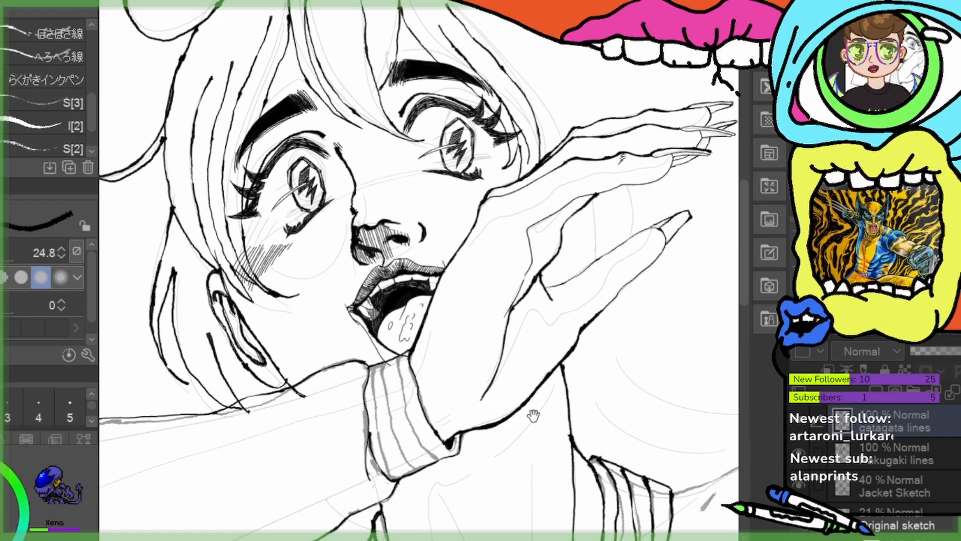
drag(531, 416, 523, 231)
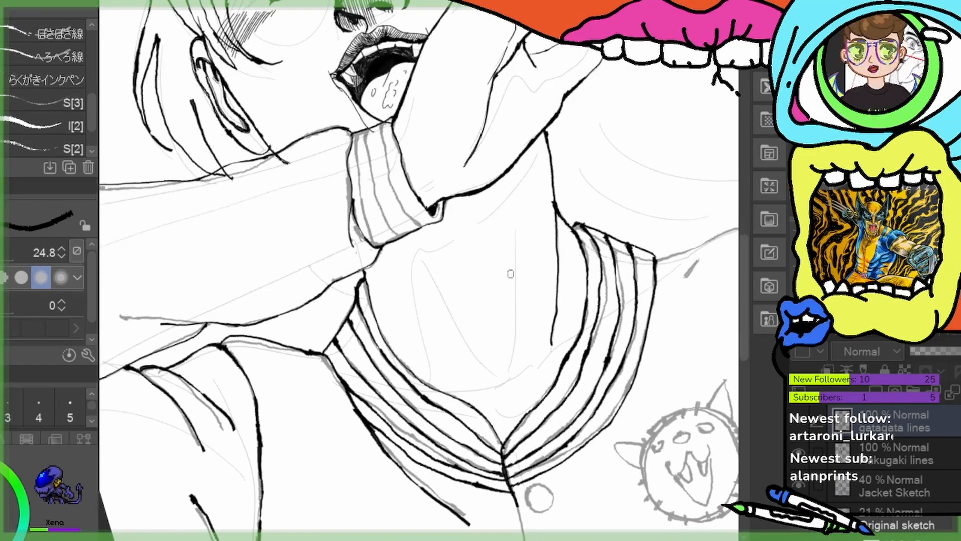
scroll(510, 273, up, 1)
scroll(543, 271, up, 1)
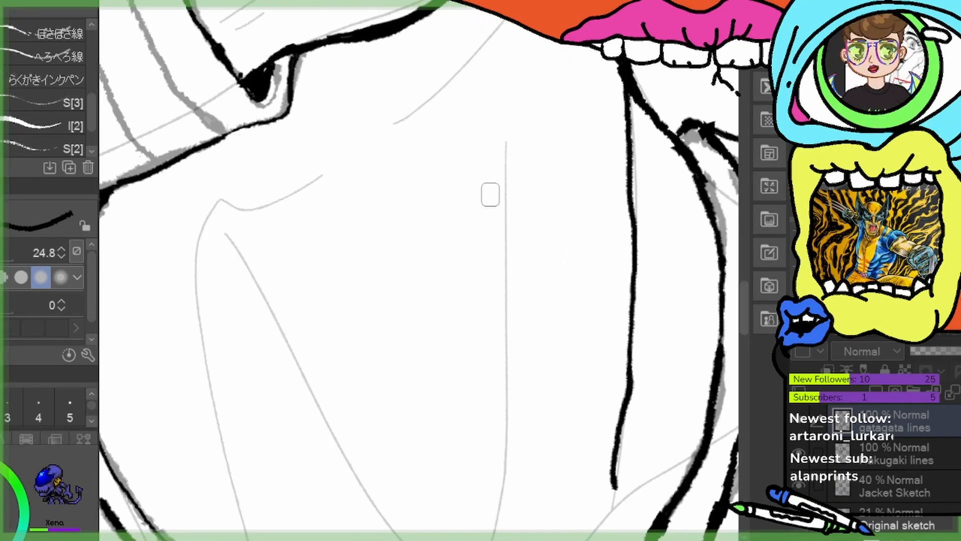
scroll(490, 194, down, 2)
drag(484, 148, 360, 131)
drag(566, 292, 511, 192)
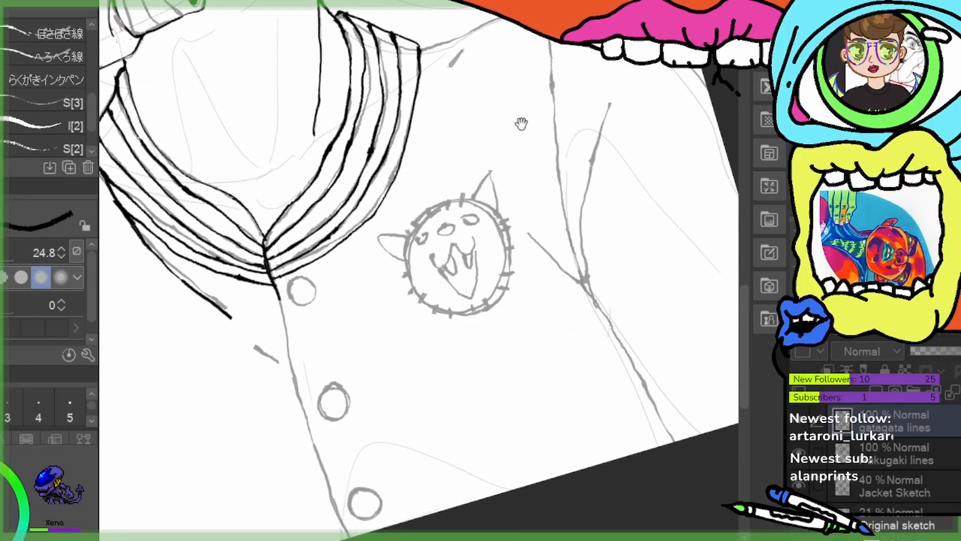
drag(452, 85, 303, 223)
scroll(303, 222, up, 3)
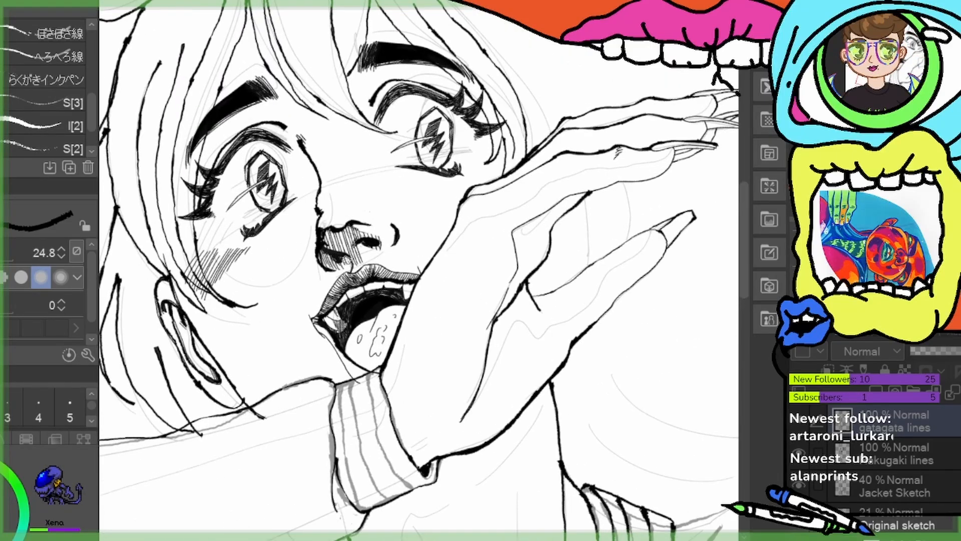
drag(278, 180, 416, 183)
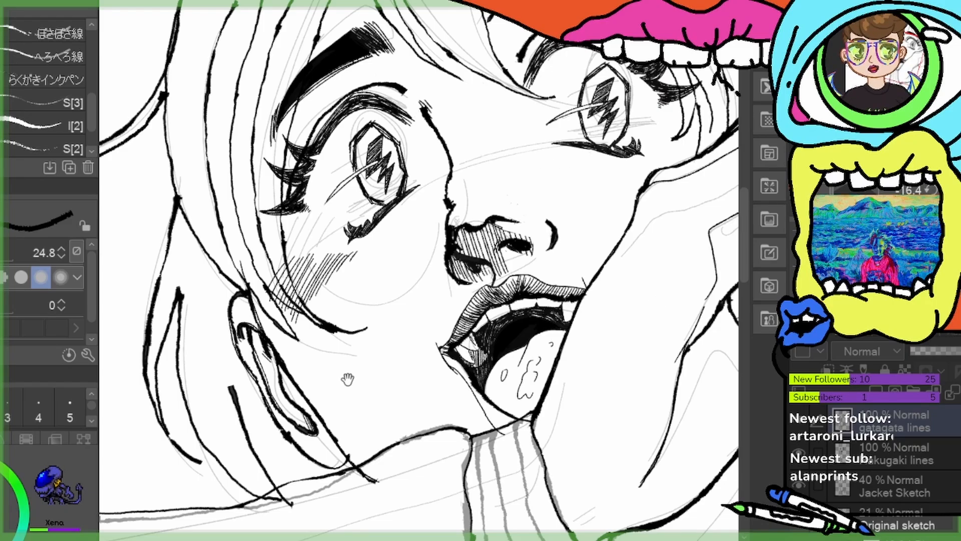
scroll(348, 379, up, 3)
drag(440, 43, 354, 178)
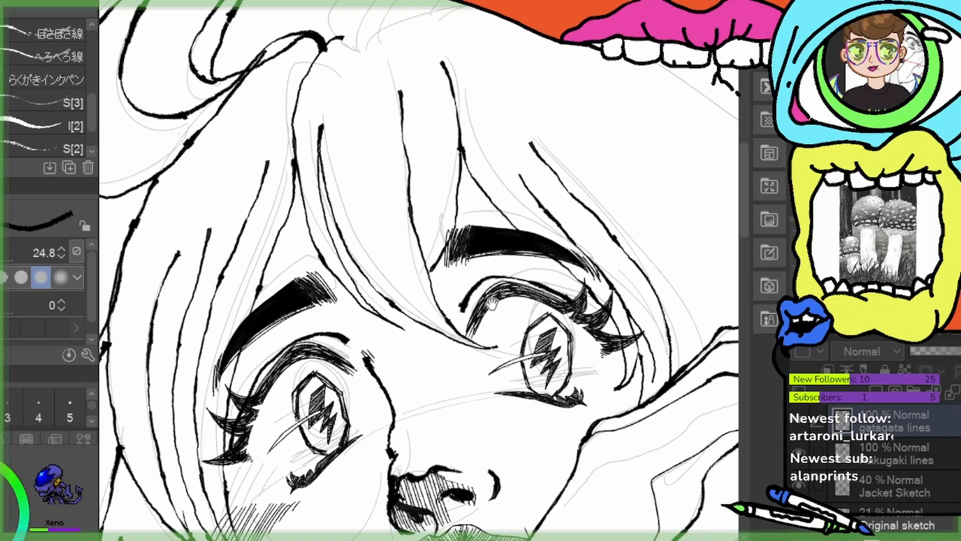
Ink the jacket's front opening line from the collar's V point down to the canvas edge
drag(495, 335, 341, 140)
drag(515, 230, 429, 90)
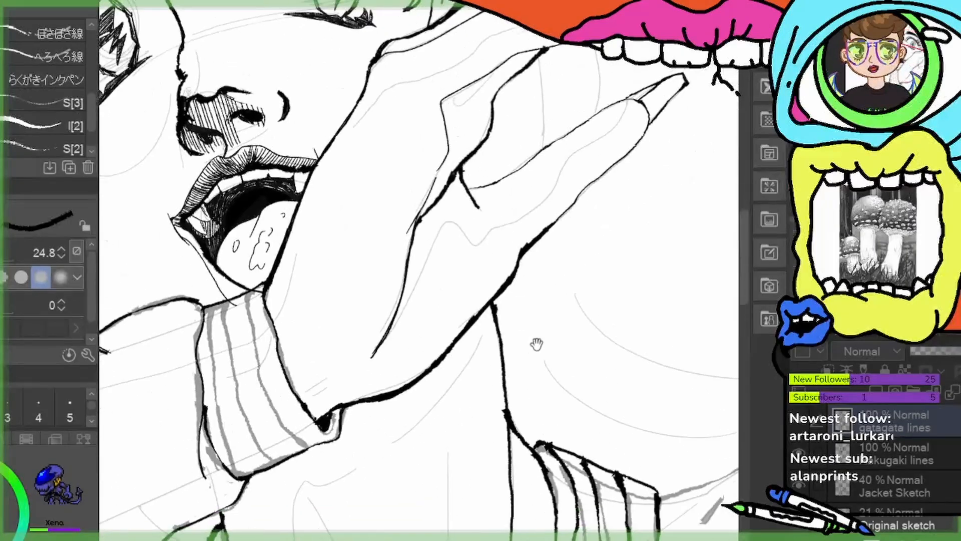
drag(534, 344, 341, 90)
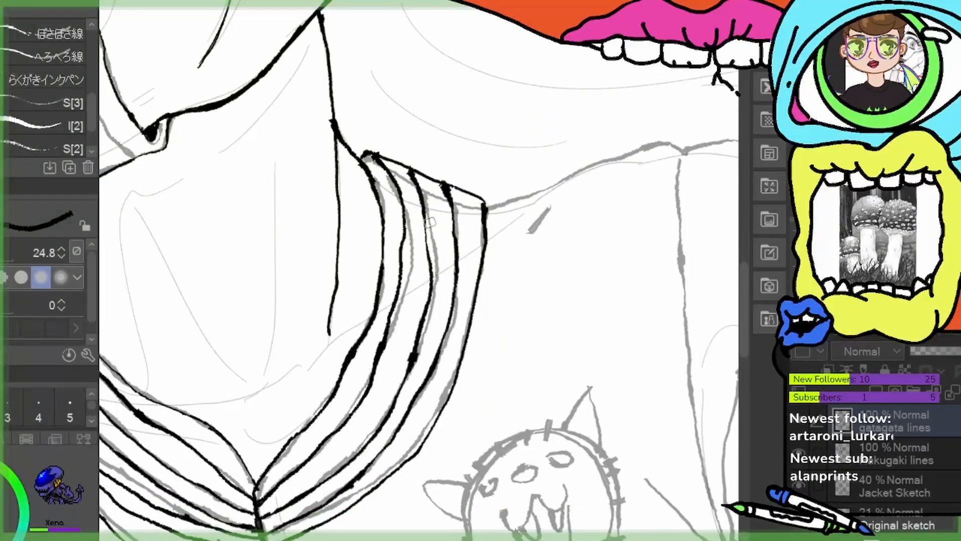
scroll(427, 199, down, 5)
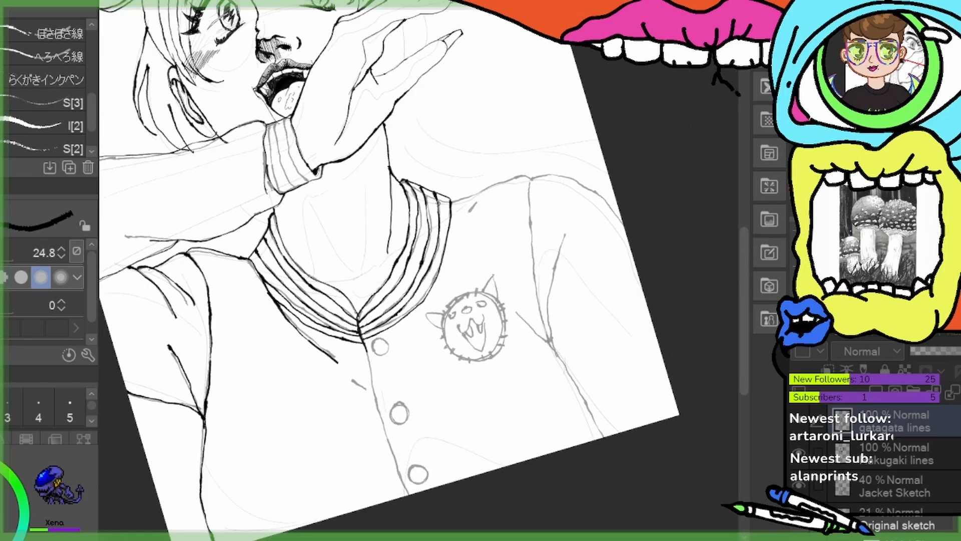
scroll(452, 225, up, 1)
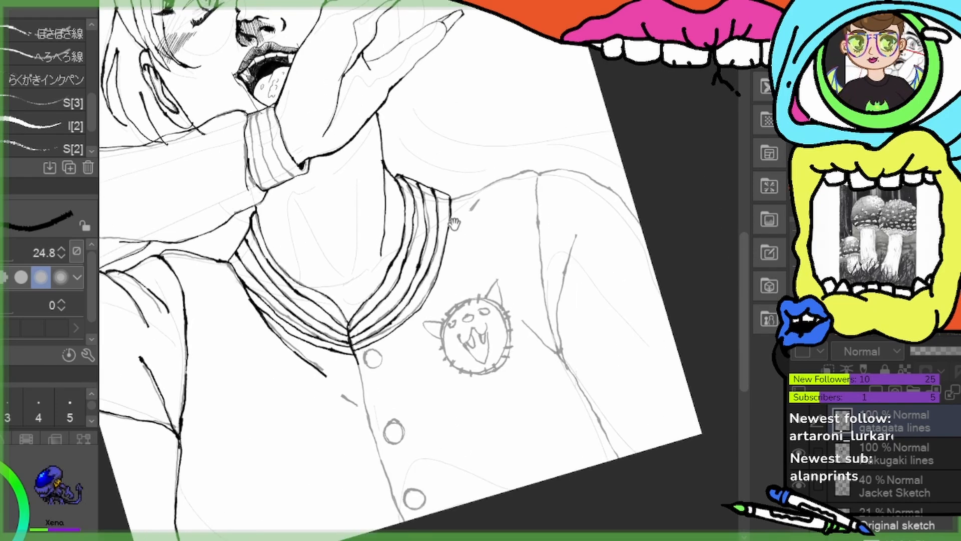
drag(457, 185, 510, 384)
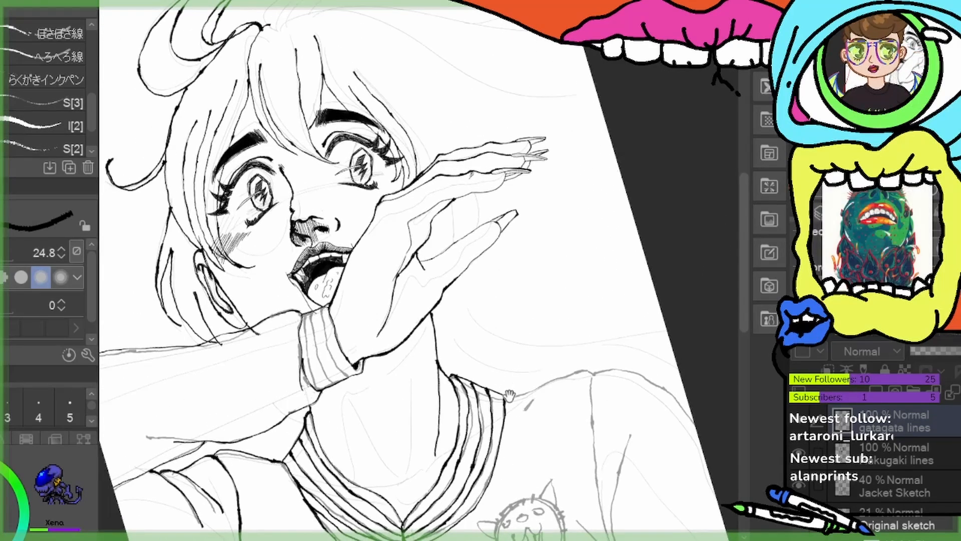
drag(501, 419, 535, 115)
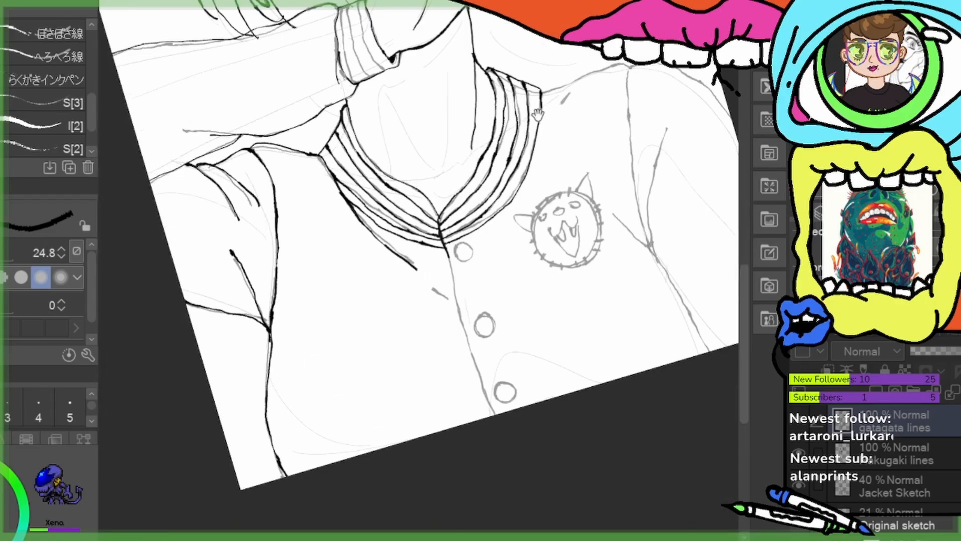
scroll(521, 220, up, 3)
drag(493, 349, 463, 188)
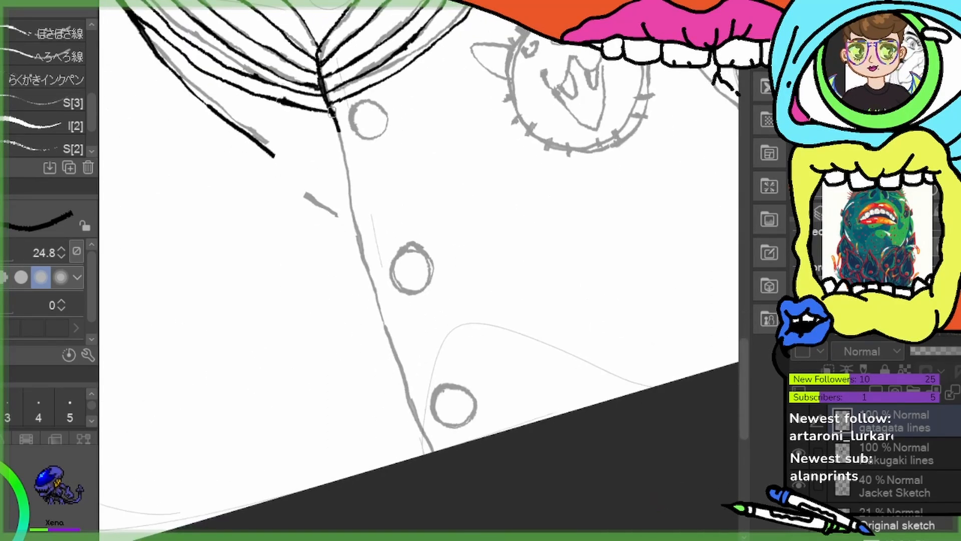
drag(325, 103, 434, 455)
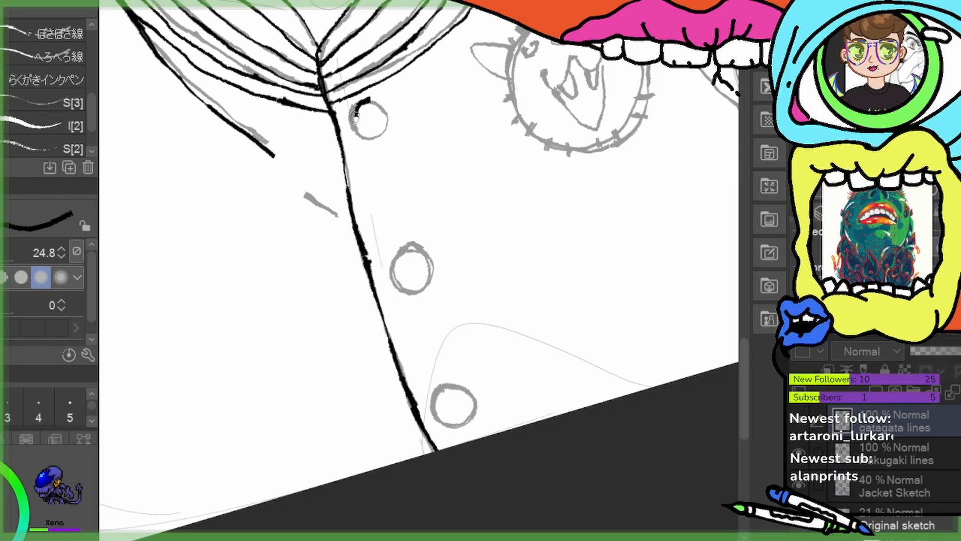
Ink the three round buttons beside the jacket's front opening line
mouse_move(356, 115)
mouse_down()
mouse_move(373, 140)
mouse_move(396, 114)
mouse_up()
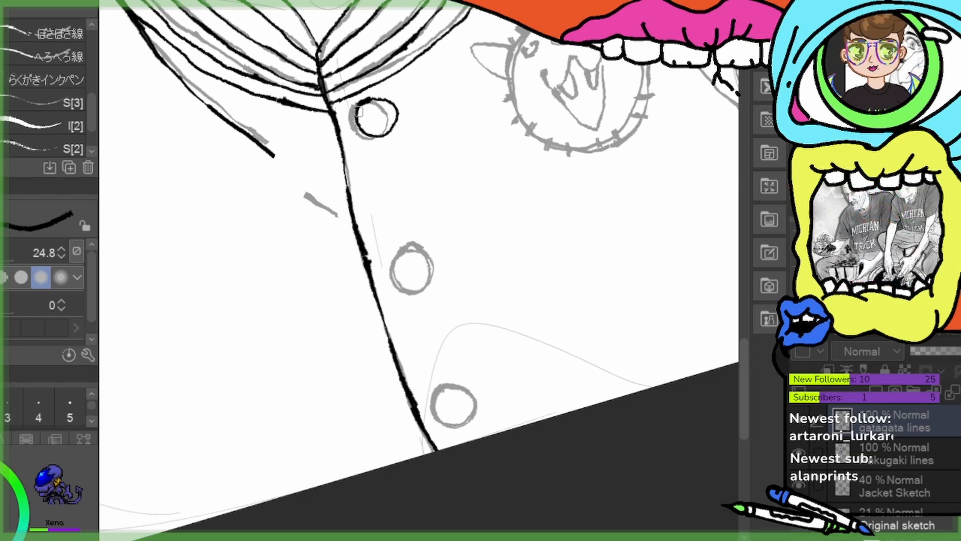
mouse_move(399, 254)
mouse_down()
mouse_move(403, 289)
mouse_move(427, 286)
mouse_move(432, 262)
mouse_move(395, 256)
mouse_up()
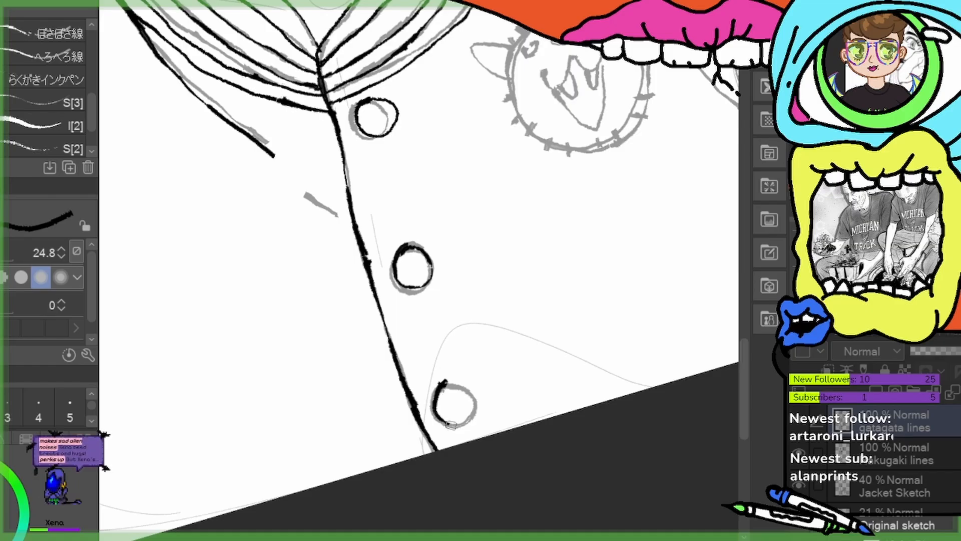
mouse_move(478, 397)
mouse_down()
mouse_move(465, 379)
mouse_move(446, 381)
mouse_up()
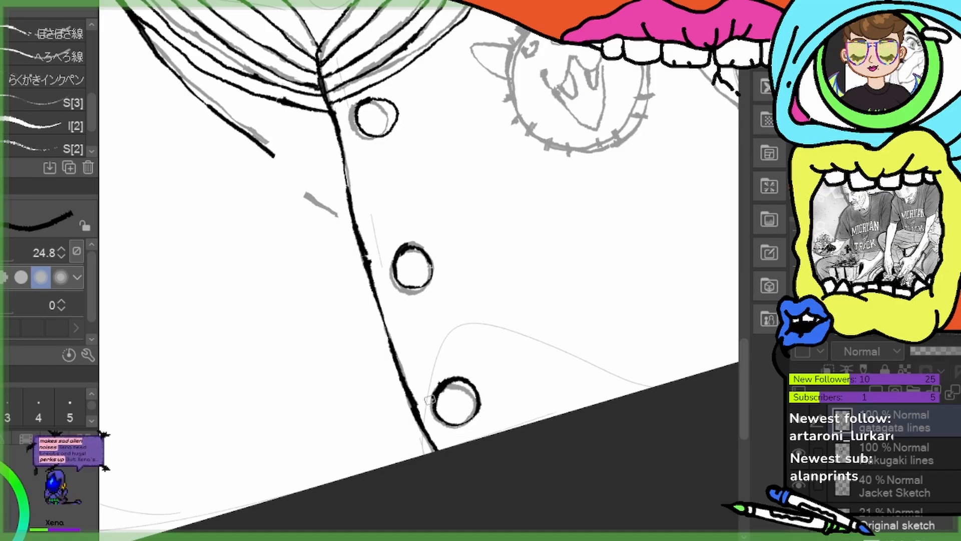
Ink the jacket's shoulder line on the badge side, from the collar's outer corner past the armhole seam and over the upper arm
mouse_move(429, 400)
mouse_down()
mouse_move(492, 349)
mouse_move(476, 404)
mouse_move(553, 491)
mouse_move(362, 308)
mouse_up()
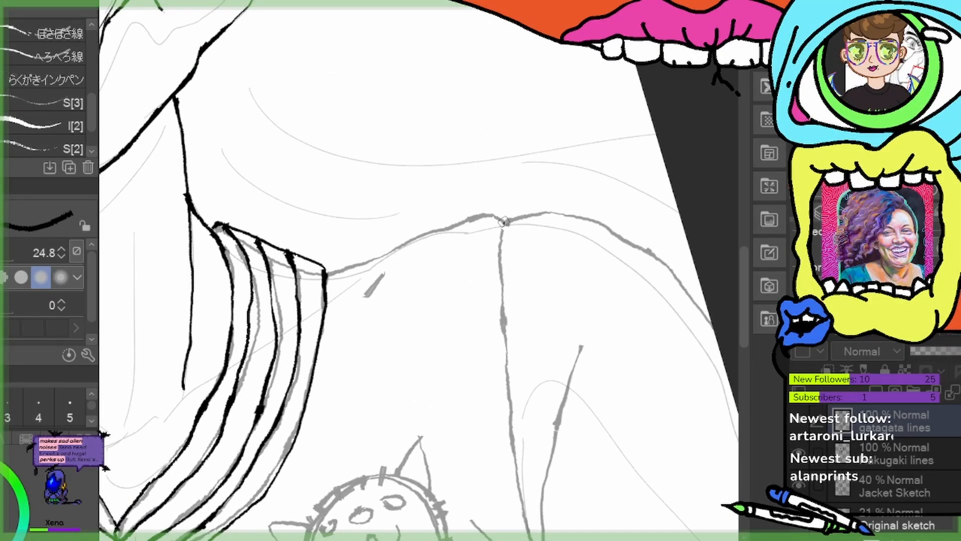
drag(472, 217, 330, 269)
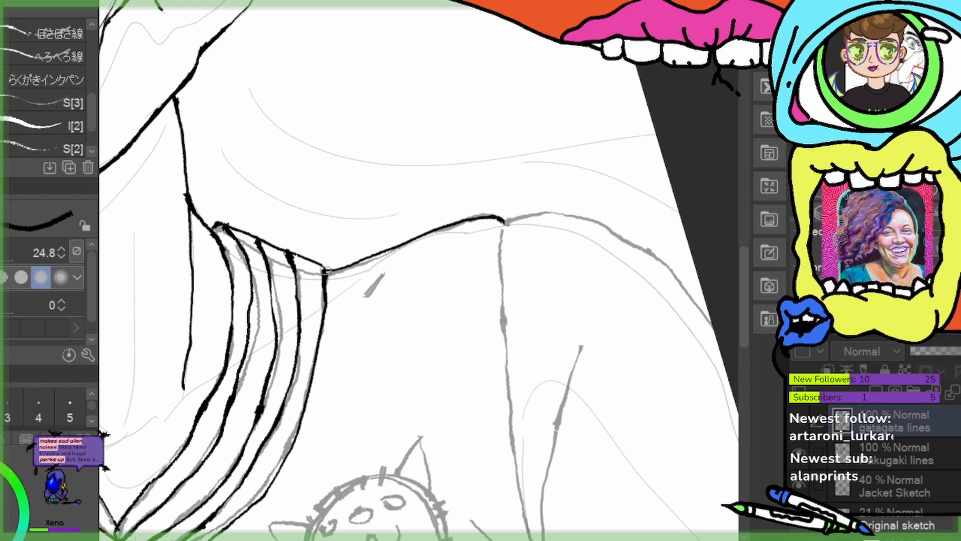
mouse_move(509, 361)
mouse_down()
mouse_move(343, 305)
mouse_move(306, 282)
mouse_up()
mouse_move(301, 143)
mouse_down()
mouse_move(338, 133)
mouse_move(420, 150)
mouse_move(500, 226)
mouse_up()
Ink the badge-side armhole seam, the sleeve and armpit folds, and the line running from the armpit to the canvas edge
mouse_move(488, 360)
mouse_down()
mouse_move(502, 290)
mouse_move(505, 301)
mouse_up()
mouse_move(373, 59)
mouse_down()
mouse_move(379, 243)
mouse_move(425, 440)
mouse_move(418, 378)
mouse_move(453, 170)
mouse_up()
mouse_move(436, 441)
mouse_down()
mouse_move(427, 369)
mouse_move(390, 302)
mouse_move(304, 226)
mouse_up()
drag(491, 399, 457, 272)
mouse_move(361, 159)
mouse_down()
mouse_move(437, 281)
mouse_move(478, 370)
mouse_up()
Ink the vertical rib lines across the ribbed cuff of the raised sleeve
drag(454, 444, 573, 522)
mouse_move(386, 375)
mouse_down()
mouse_move(511, 354)
mouse_move(589, 393)
mouse_up()
drag(427, 313, 557, 451)
drag(515, 390, 519, 412)
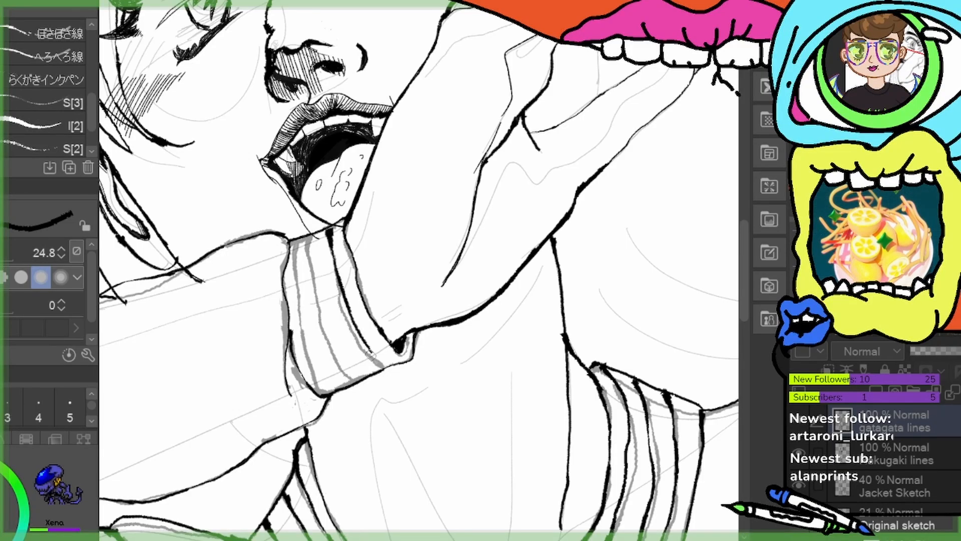
mouse_move(304, 234)
mouse_down()
mouse_move(318, 303)
mouse_move(358, 381)
mouse_up()
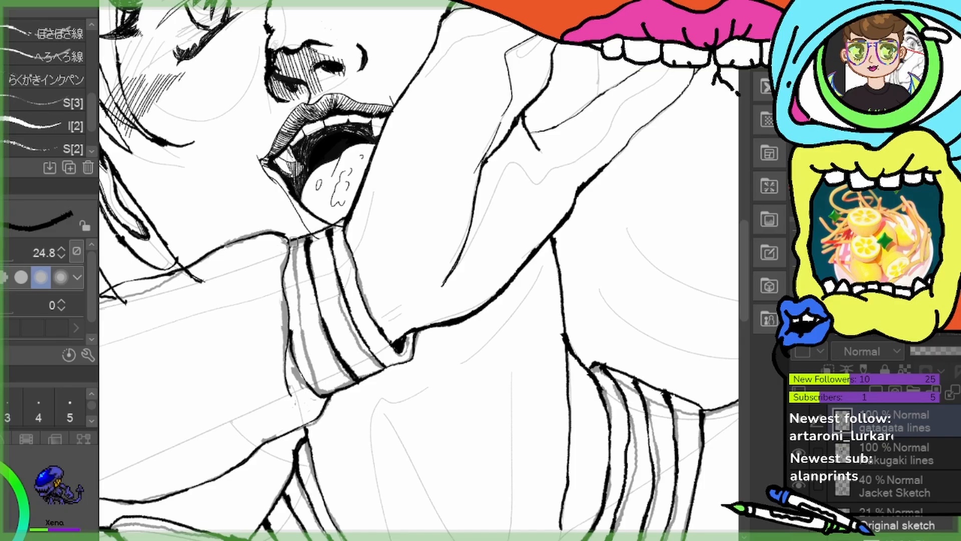
mouse_move(290, 238)
mouse_down()
mouse_move(296, 312)
mouse_move(331, 398)
mouse_up()
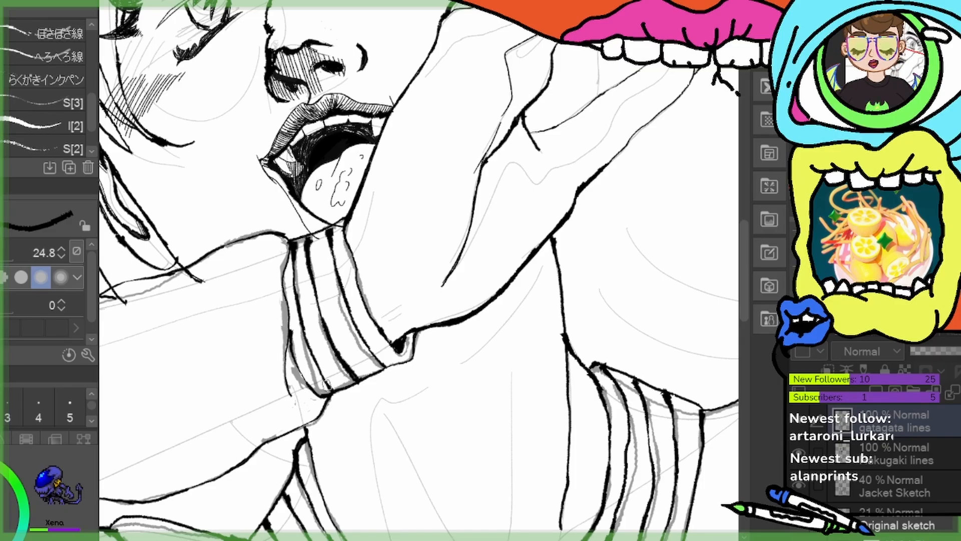
drag(329, 253, 398, 346)
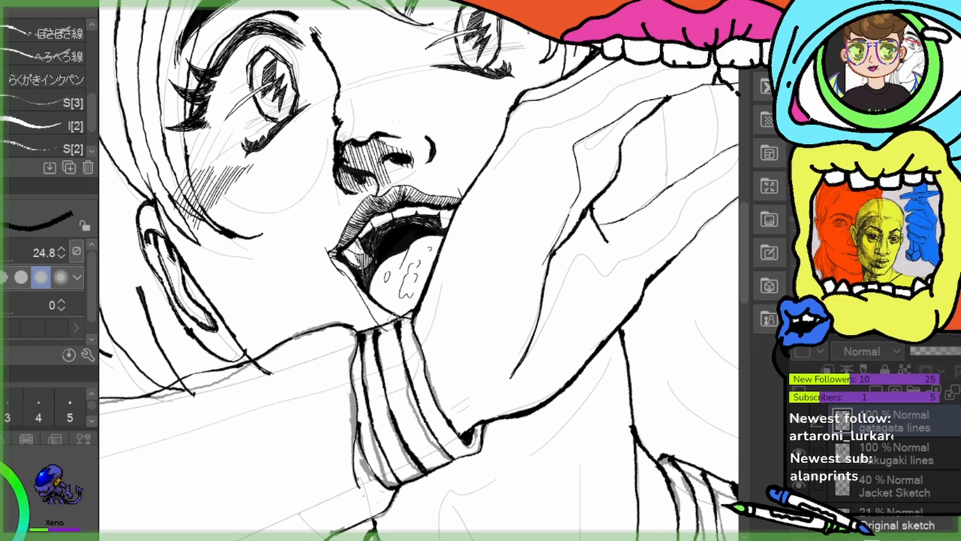
Clean up the overlapping lines on both line layers where the cuff's upper corner meets the chin and hand, and re-ink that corner
scroll(445, 376, up, 3)
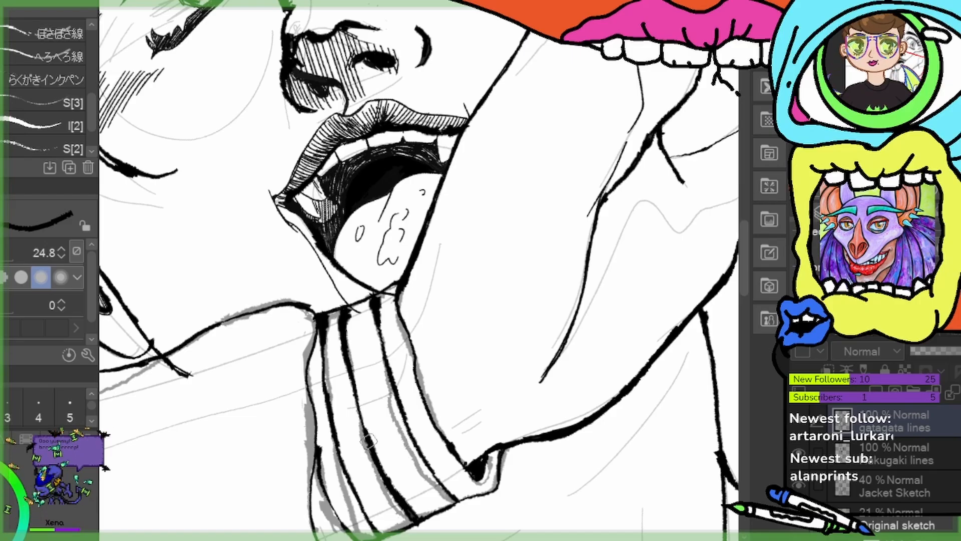
click(934, 460)
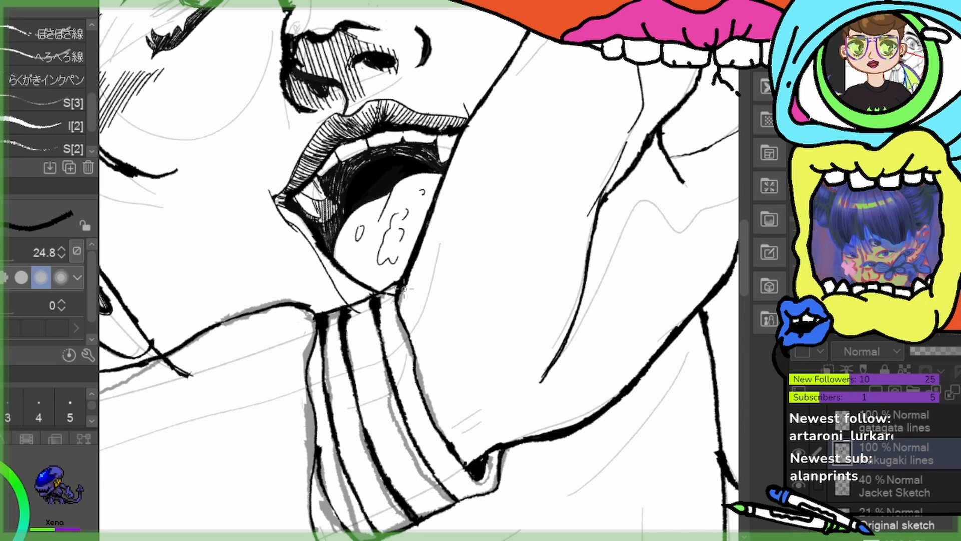
click(944, 429)
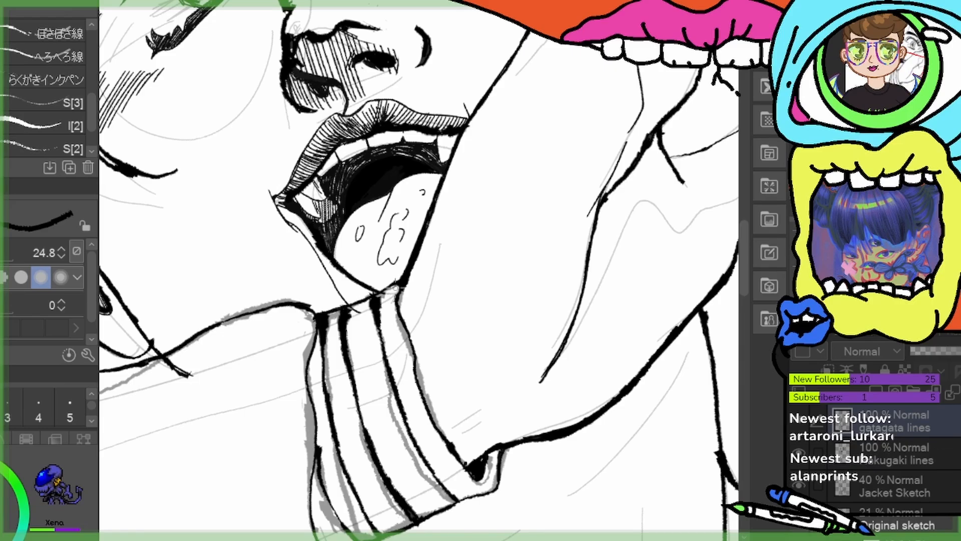
click(891, 440)
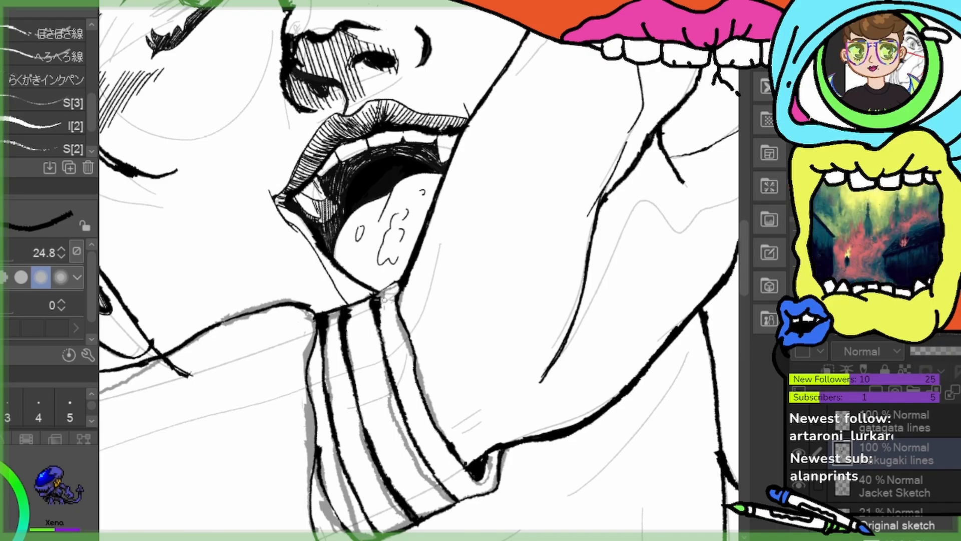
click(930, 424)
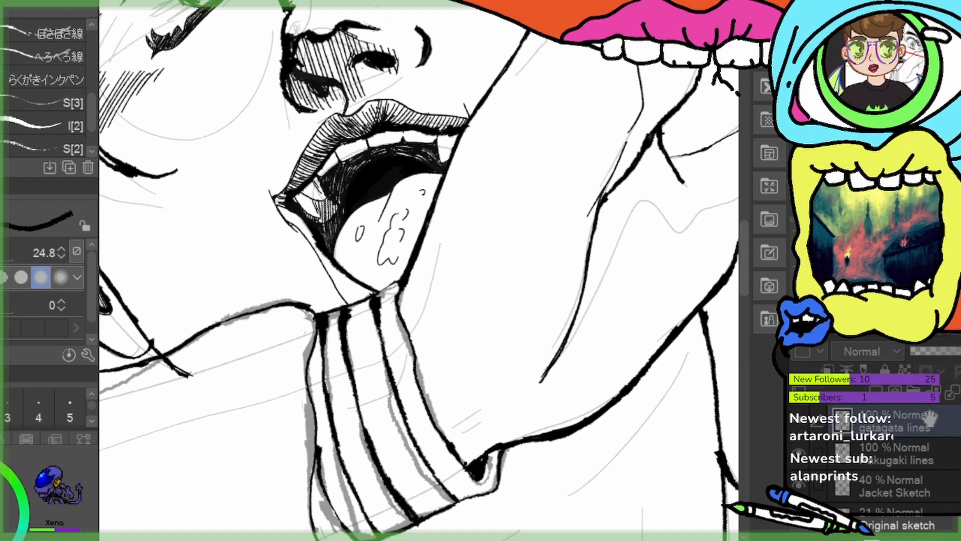
mouse_move(374, 300)
mouse_down()
mouse_move(400, 280)
mouse_move(376, 295)
mouse_move(400, 268)
mouse_move(404, 280)
mouse_move(367, 303)
mouse_up()
key(ctrl+z)
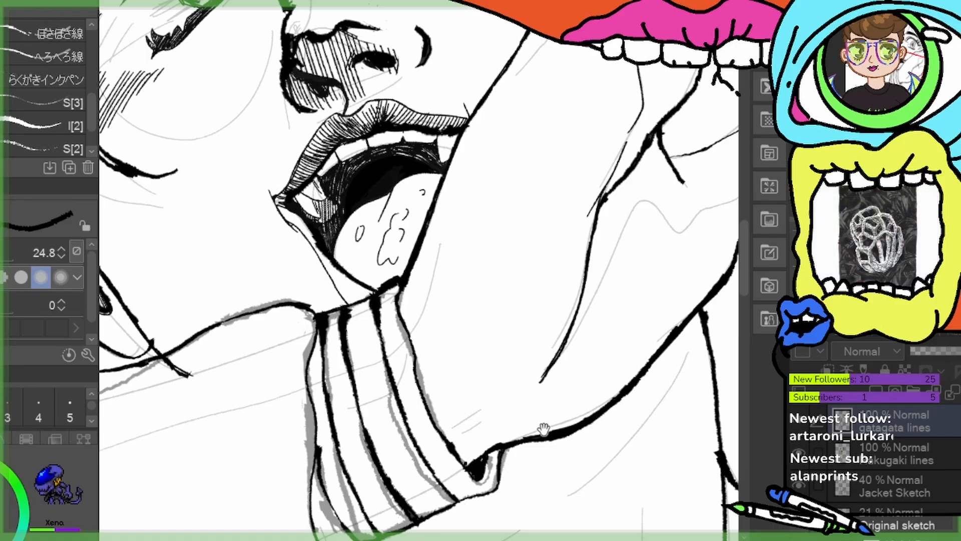
Erase the hair strand and jawline ends that overrun the raised sleeve's upper edge, working on both line layers
drag(545, 433, 457, 285)
scroll(484, 307, down, 6)
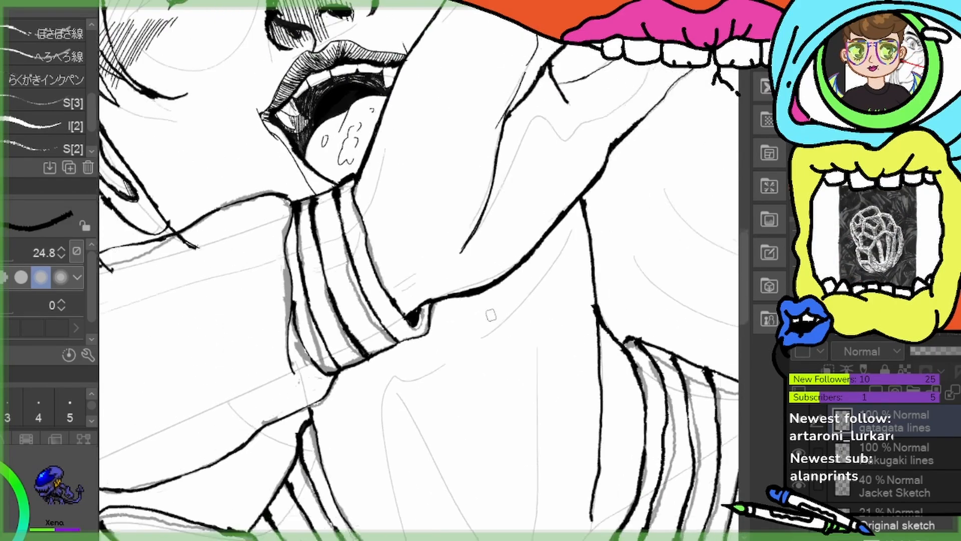
drag(570, 386, 547, 378)
scroll(595, 188, up, 8)
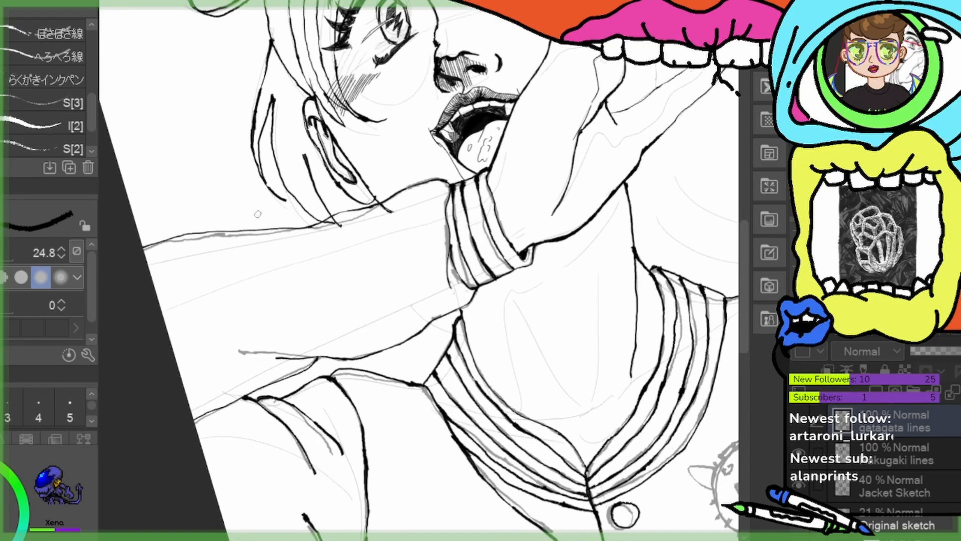
mouse_move(595, 188)
mouse_down()
mouse_move(574, 278)
mouse_move(548, 308)
mouse_up()
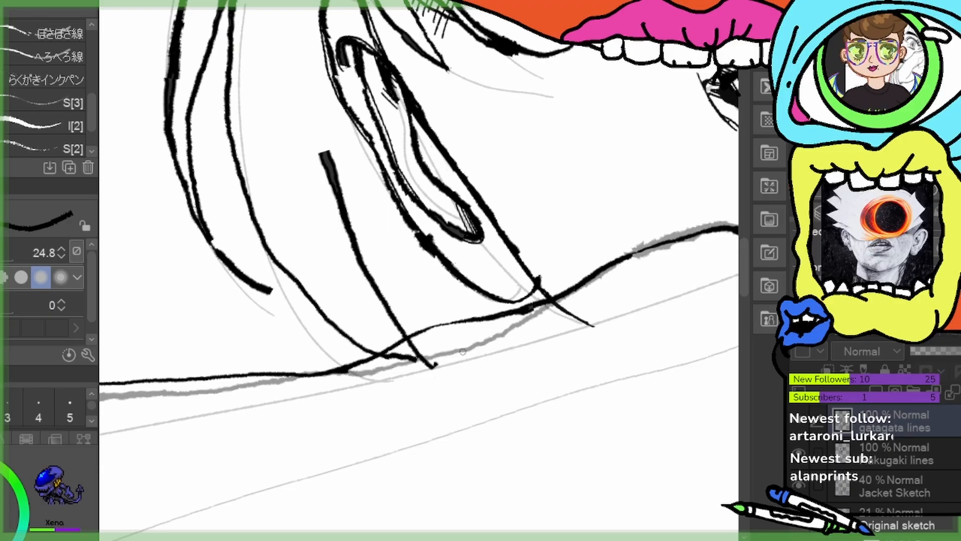
drag(424, 352, 427, 340)
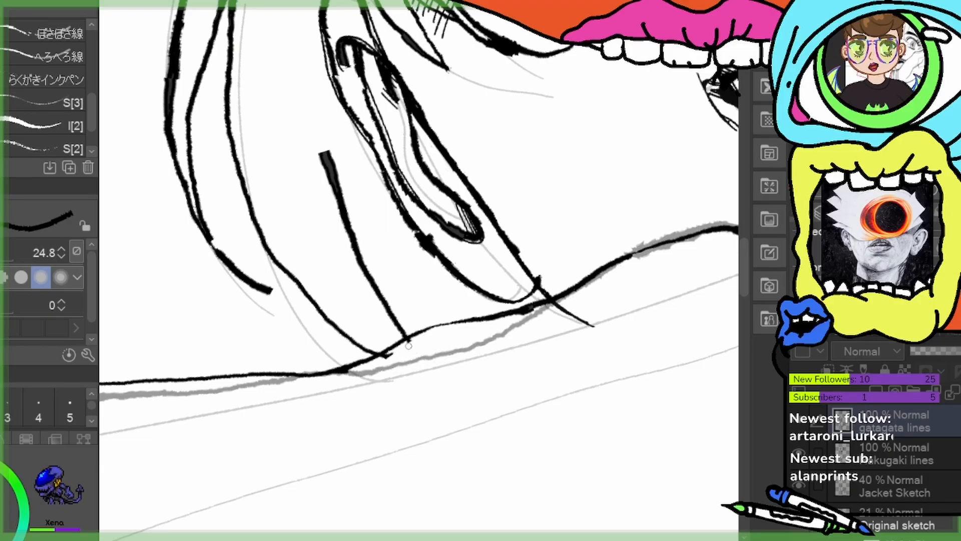
click(904, 458)
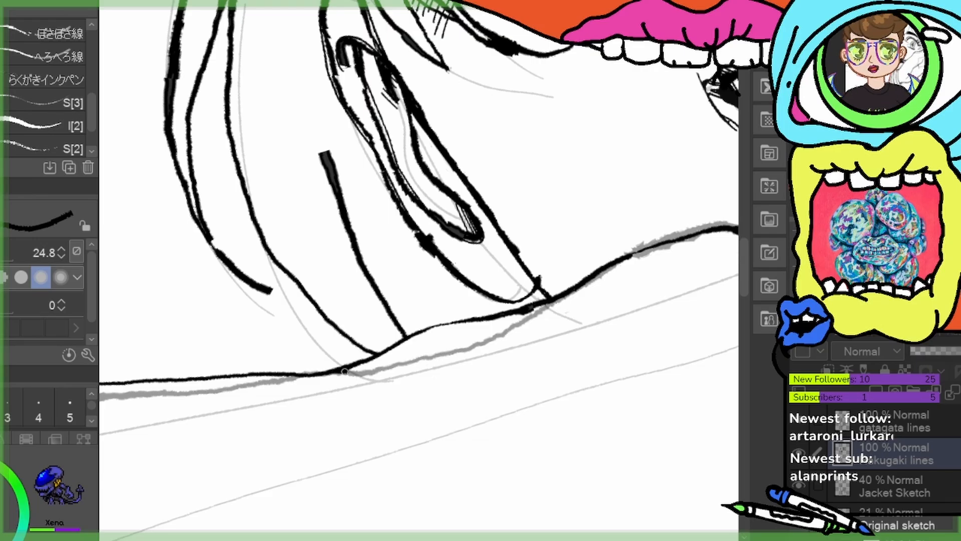
click(904, 421)
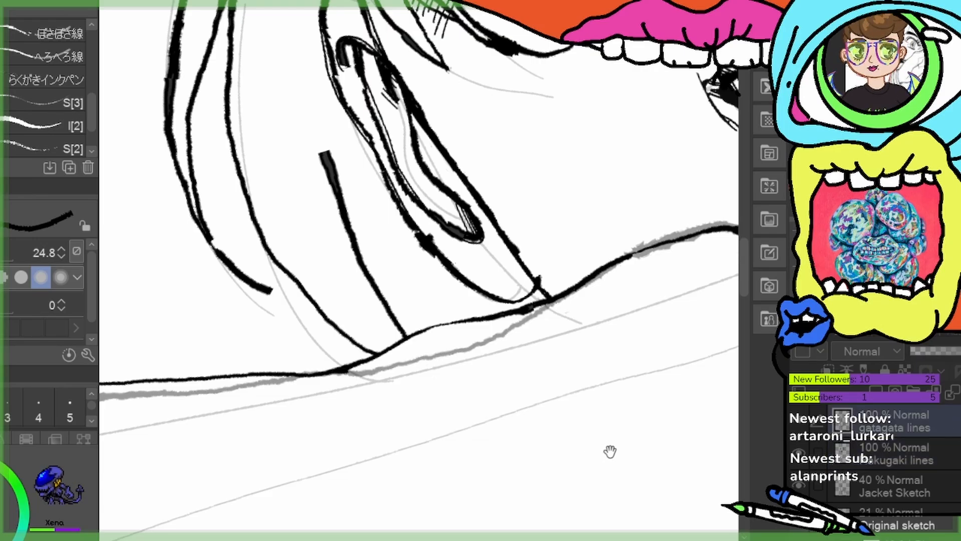
Examine the inked line art around the mouth and cuff, across the jacket, and over the face and raised hand
drag(609, 452, 346, 540)
mouse_move(607, 388)
mouse_down()
mouse_move(525, 356)
mouse_move(447, 348)
mouse_up()
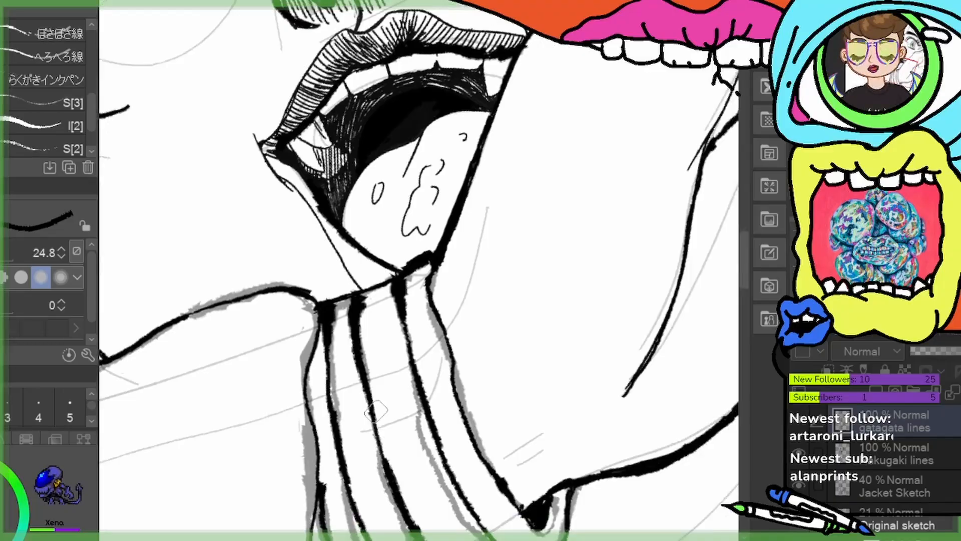
scroll(556, 315, down, 3)
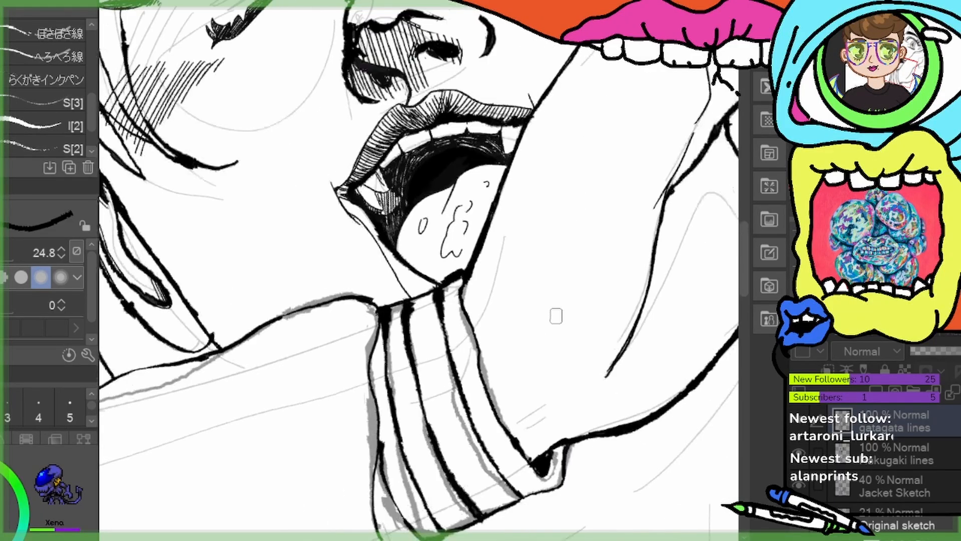
drag(641, 334, 336, 84)
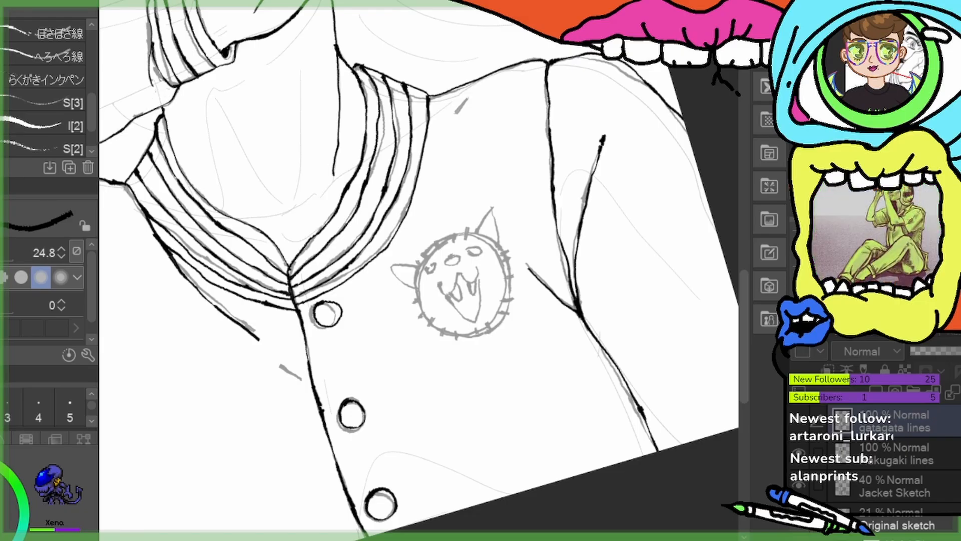
drag(505, 256, 466, 172)
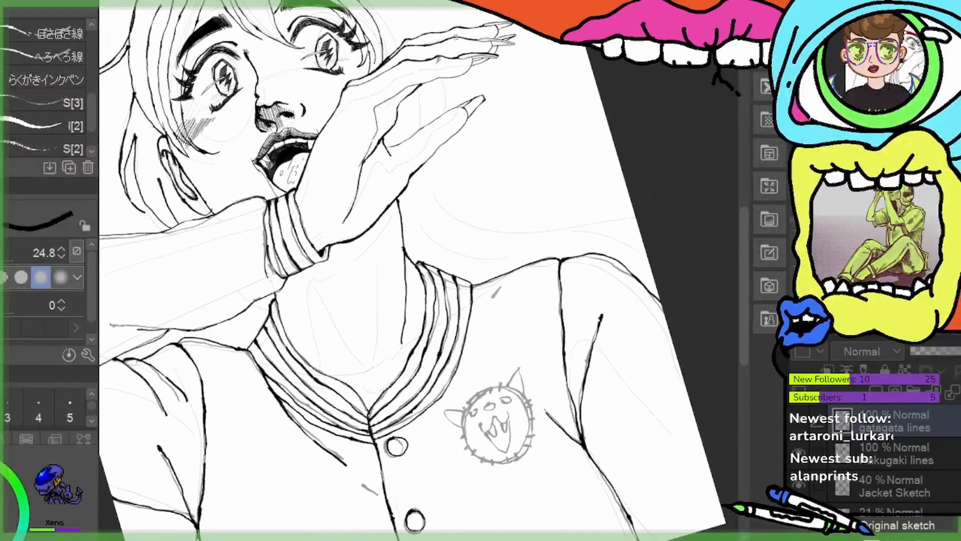
drag(431, 80, 470, 275)
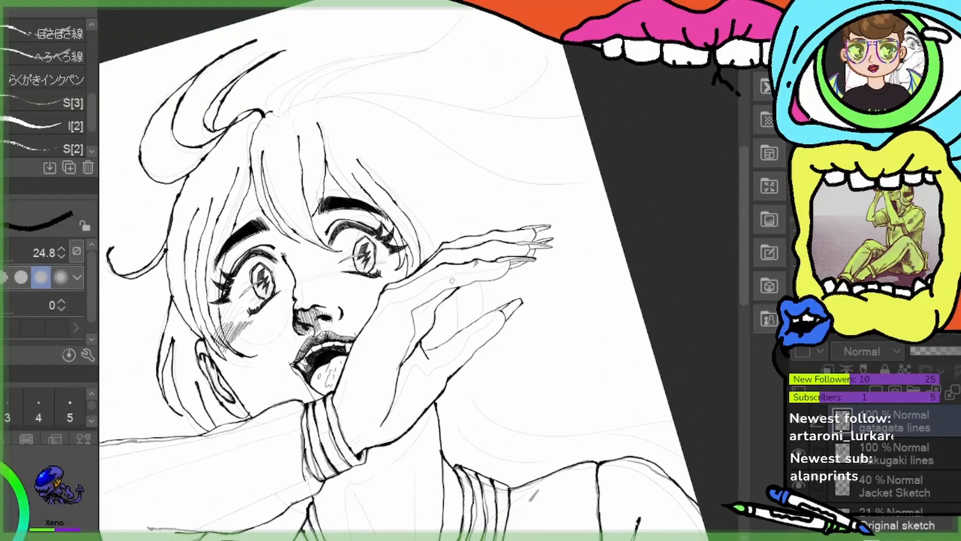
scroll(440, 357, up, 4)
scroll(470, 334, up, 4)
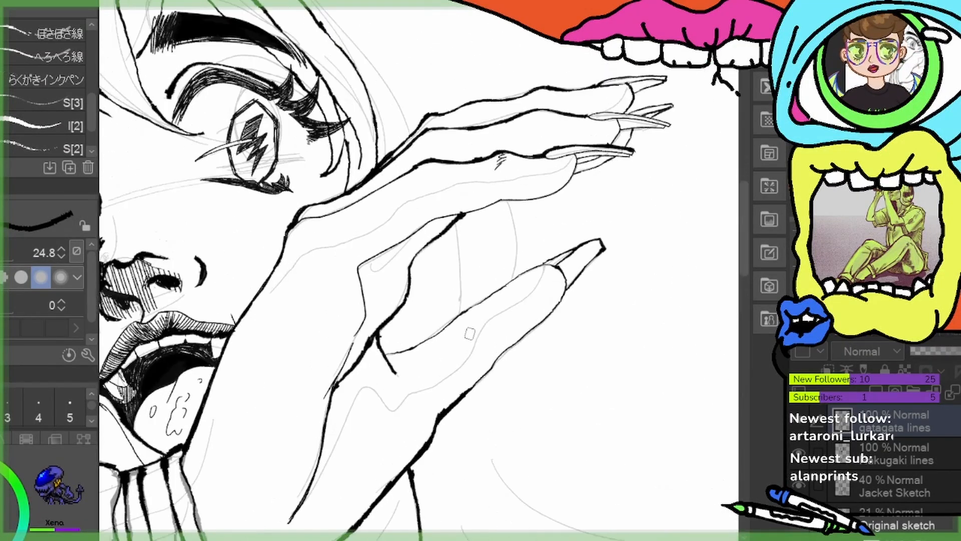
mouse_move(375, 423)
mouse_down()
mouse_move(569, 389)
mouse_move(582, 372)
mouse_up()
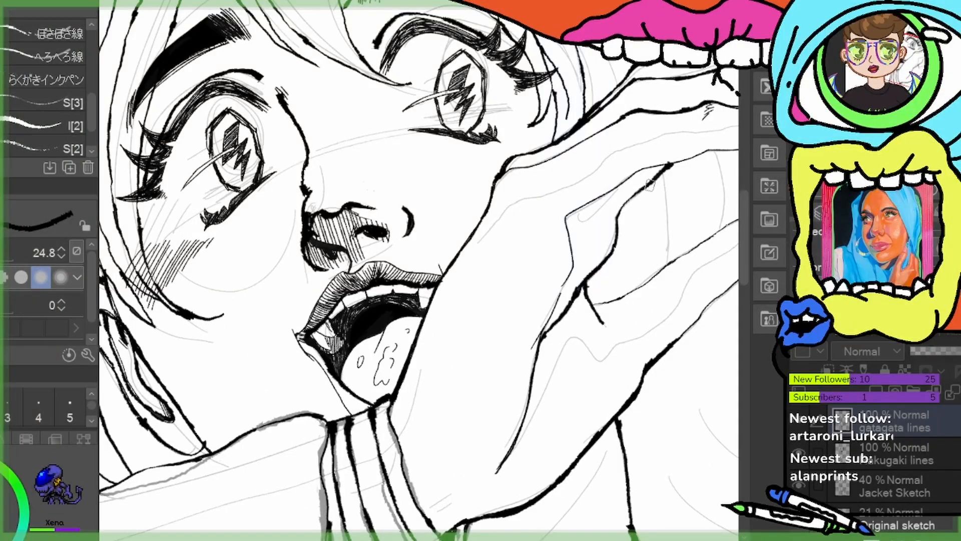
mouse_move(642, 273)
mouse_down()
mouse_move(677, 180)
mouse_move(632, 223)
mouse_up()
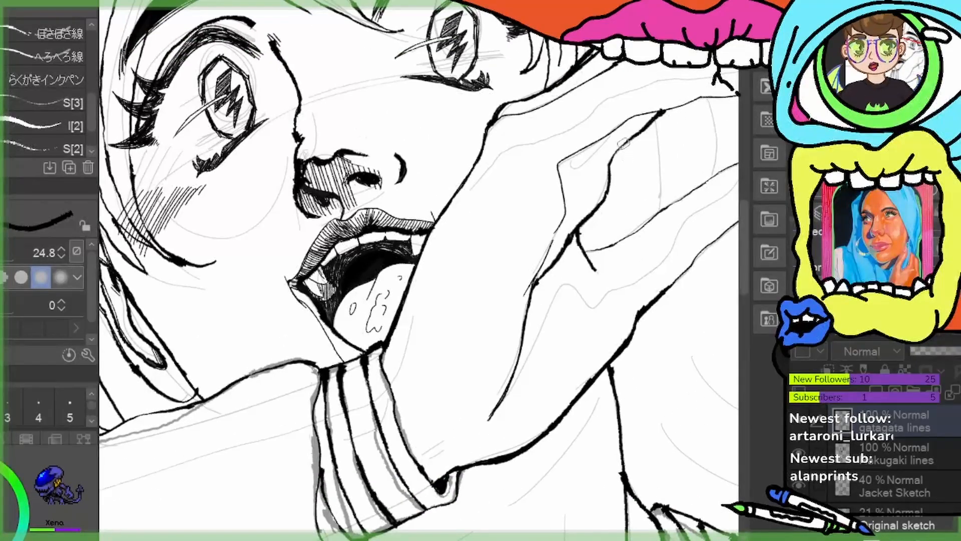
mouse_move(623, 147)
mouse_down()
mouse_move(621, 216)
mouse_move(676, 324)
mouse_move(693, 337)
mouse_move(678, 336)
mouse_up()
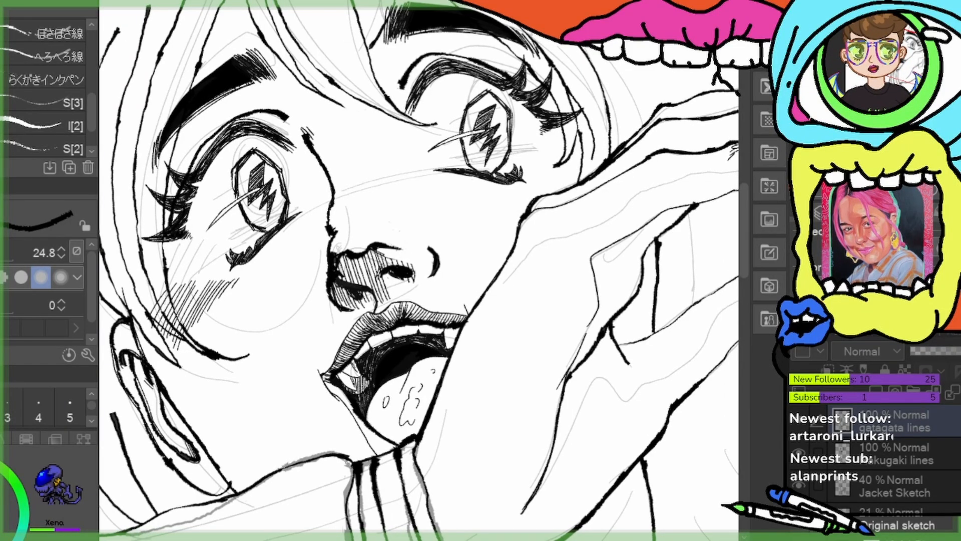
scroll(415, 280, down, 6)
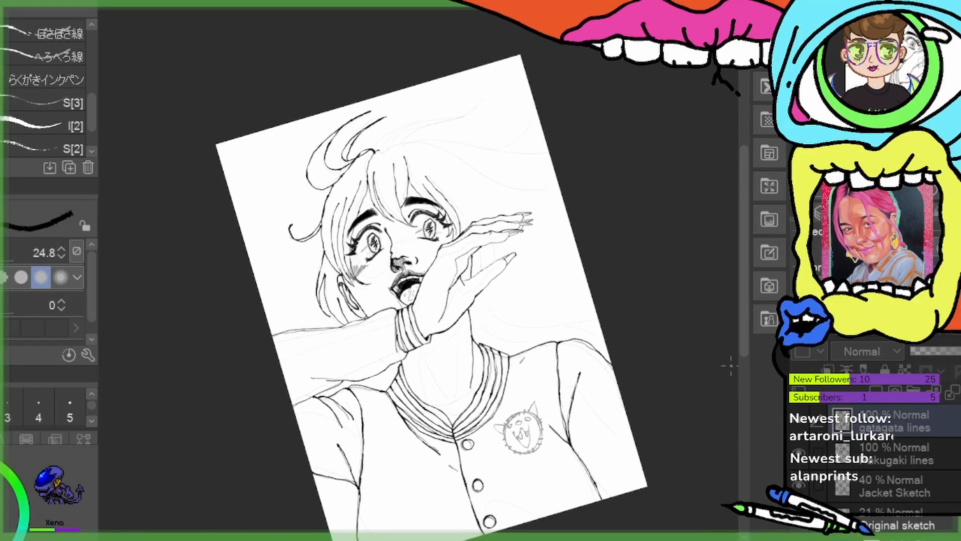
scroll(404, 234, up, 5)
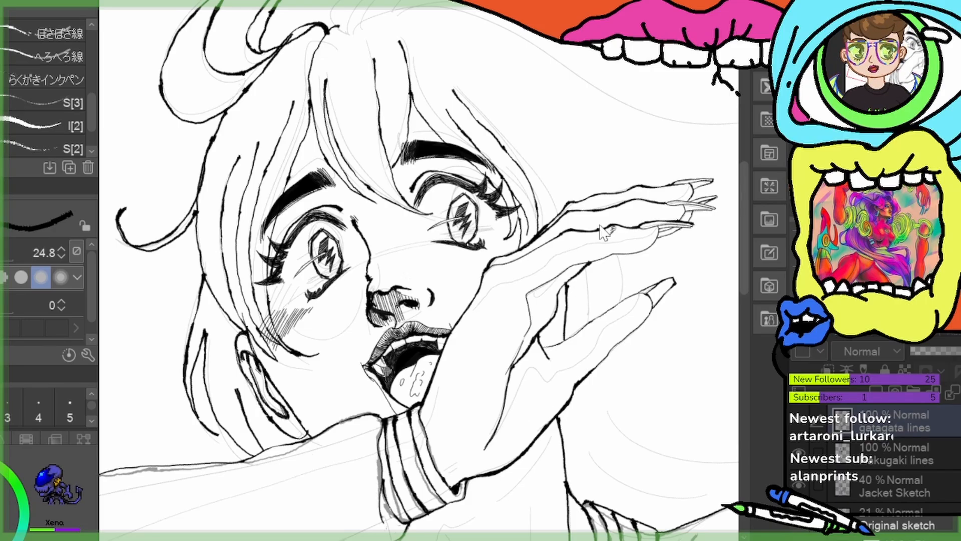
scroll(591, 272, up, 3)
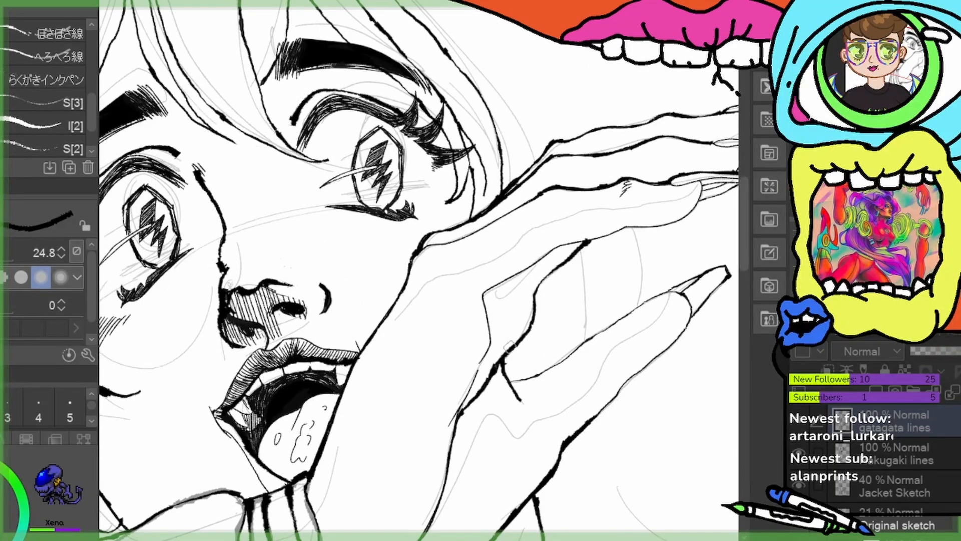
drag(562, 380, 453, 332)
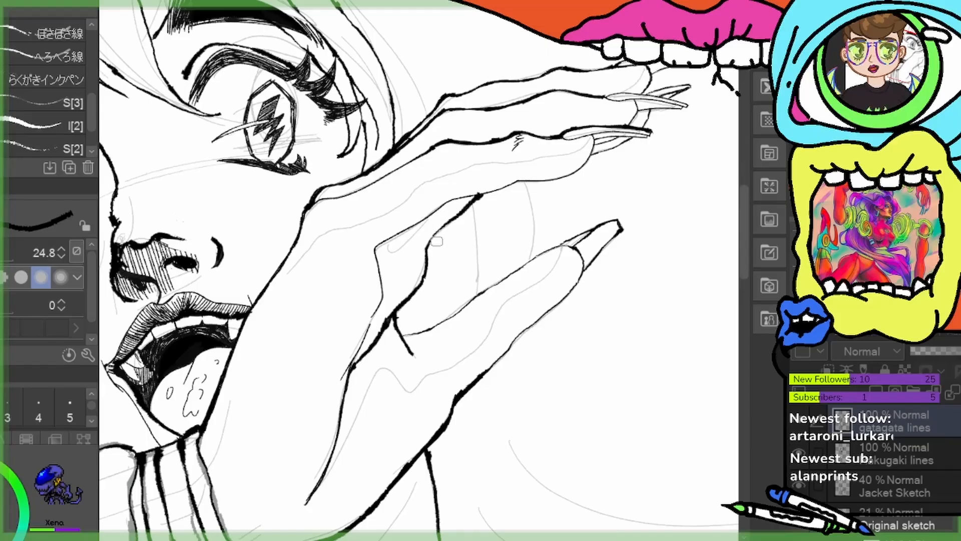
drag(433, 243, 426, 329)
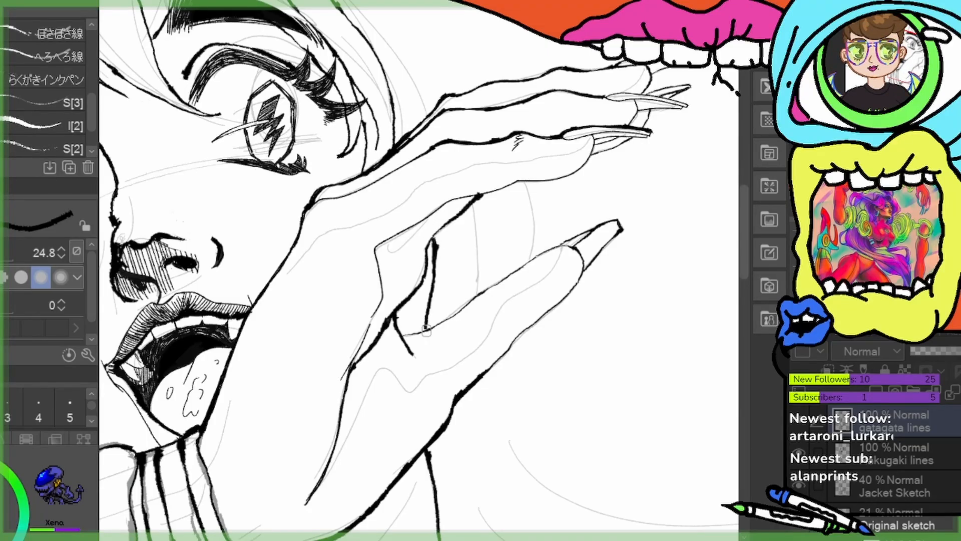
key(ctrl+z)
Ink the near-vertical and curved lines that fill the gap between the palm and the thumb
drag(431, 240, 424, 321)
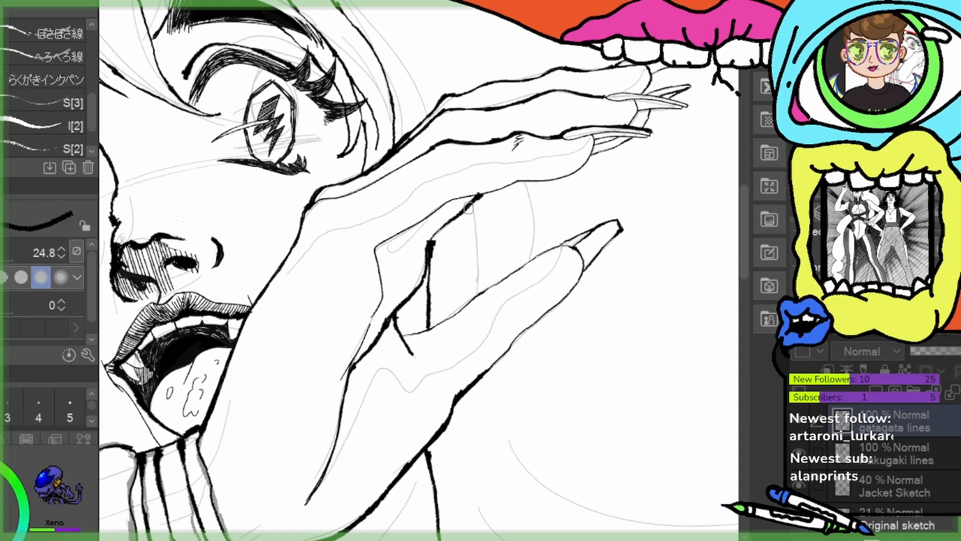
mouse_move(472, 201)
mouse_down()
mouse_move(482, 253)
mouse_move(473, 296)
mouse_up()
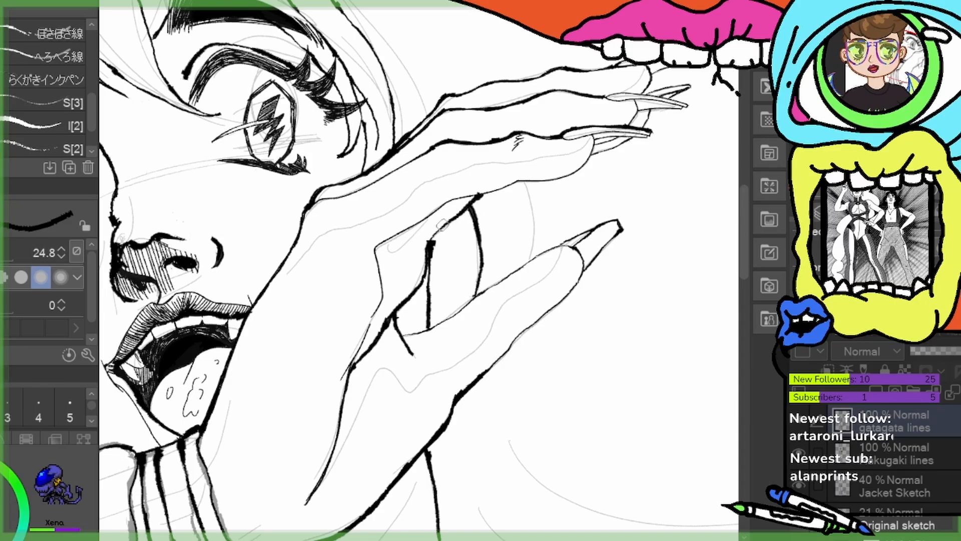
mouse_move(443, 221)
mouse_down()
mouse_move(451, 262)
mouse_move(440, 319)
mouse_move(467, 267)
mouse_move(448, 228)
mouse_up()
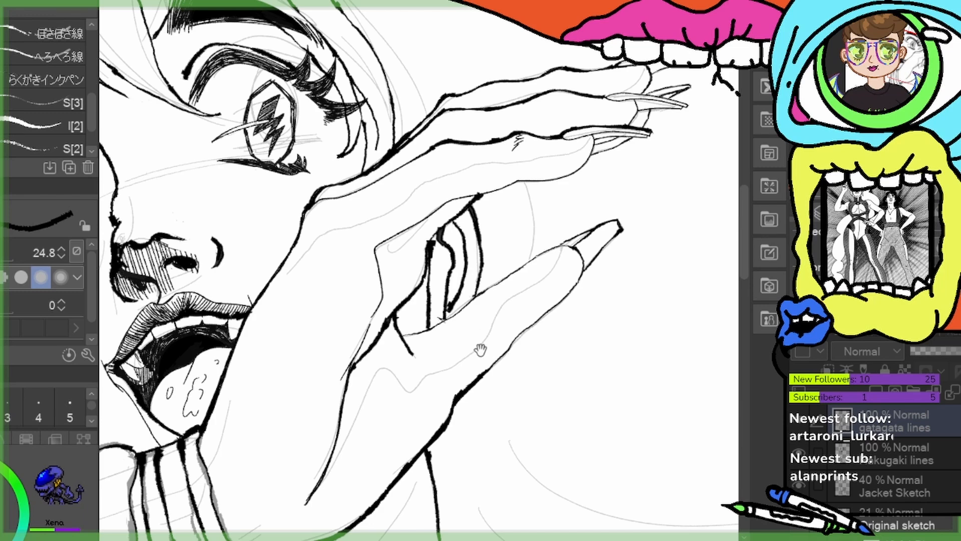
Set the brush size to 12.1 and thicken the rounded tip and inner outline of the finger nearest the thumb
drag(480, 350, 541, 377)
drag(638, 226, 526, 258)
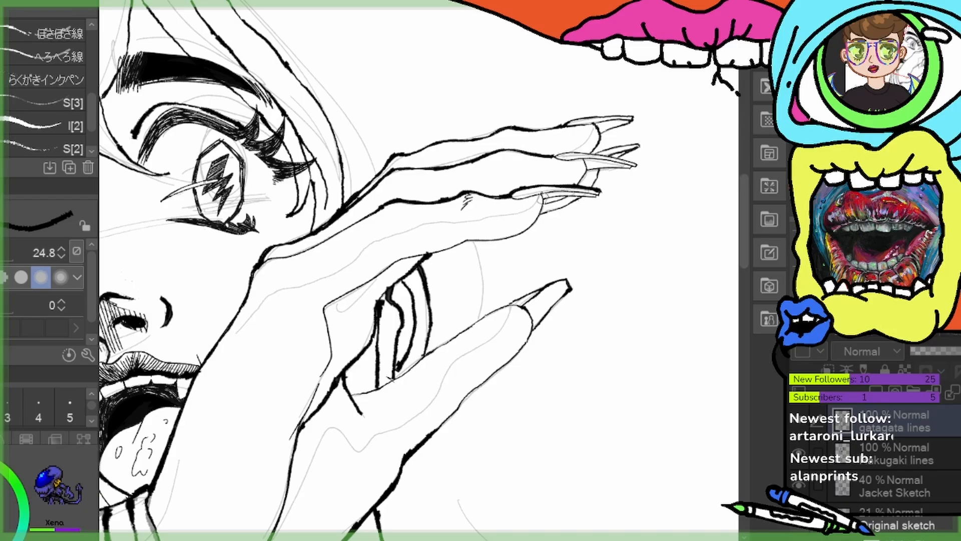
mouse_move(540, 210)
mouse_down()
mouse_move(534, 236)
mouse_move(529, 204)
mouse_up()
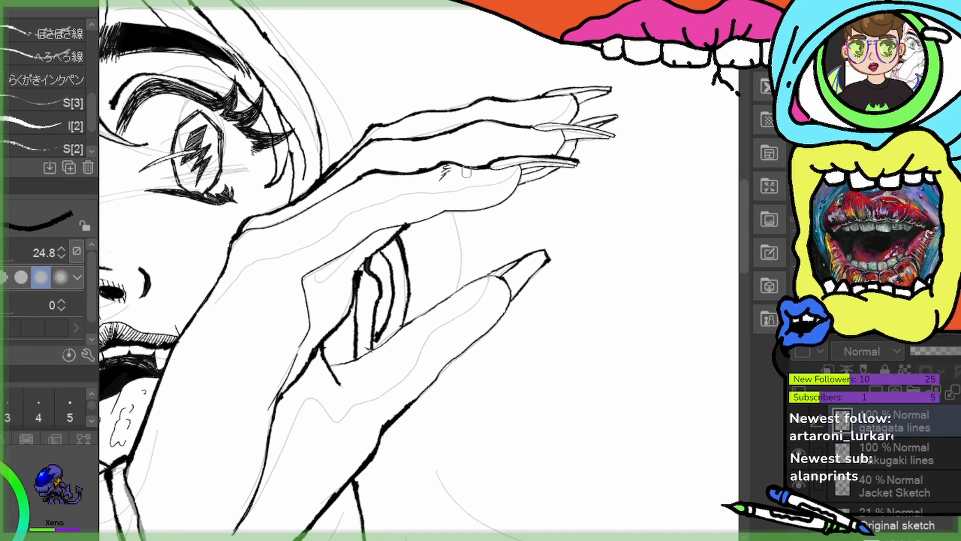
drag(411, 357, 458, 272)
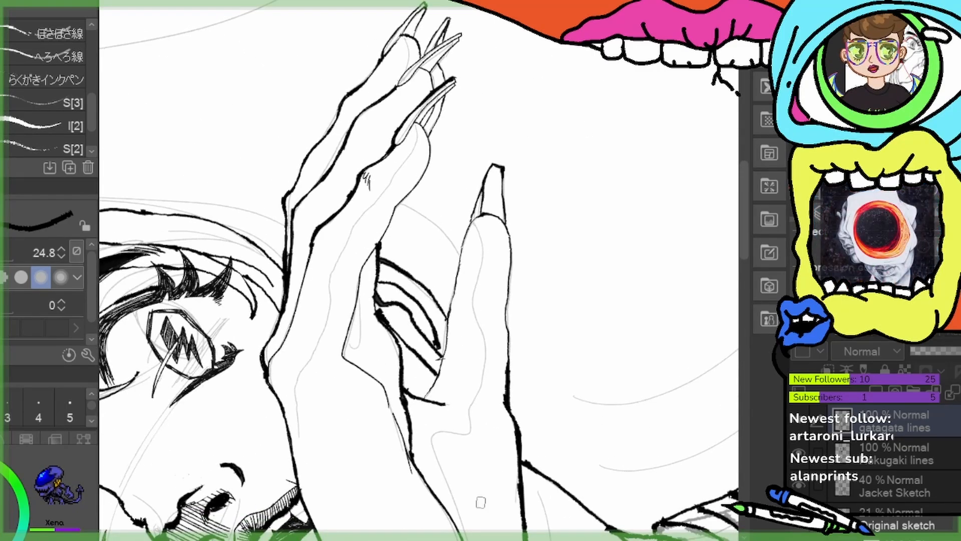
scroll(439, 224, up, 5)
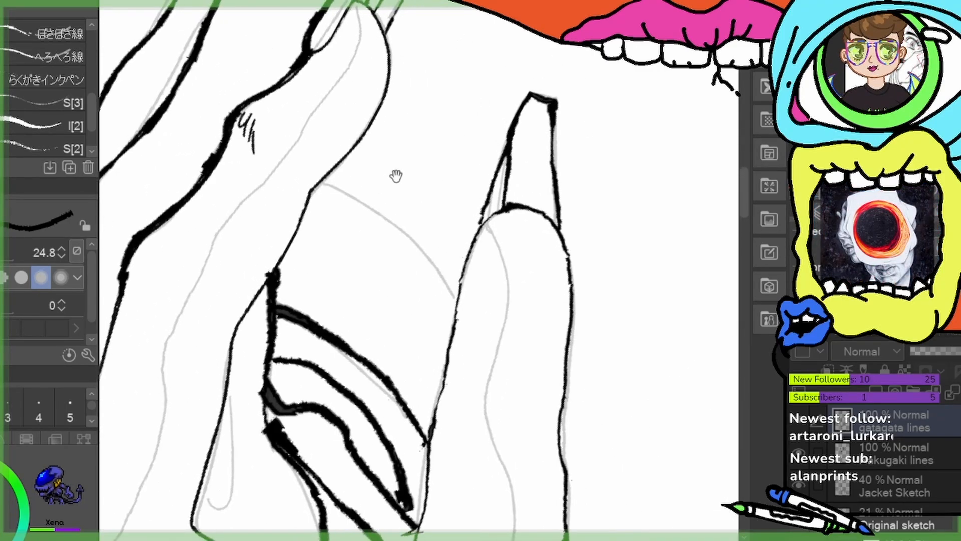
mouse_move(395, 176)
mouse_down()
mouse_move(451, 281)
mouse_move(400, 269)
mouse_up()
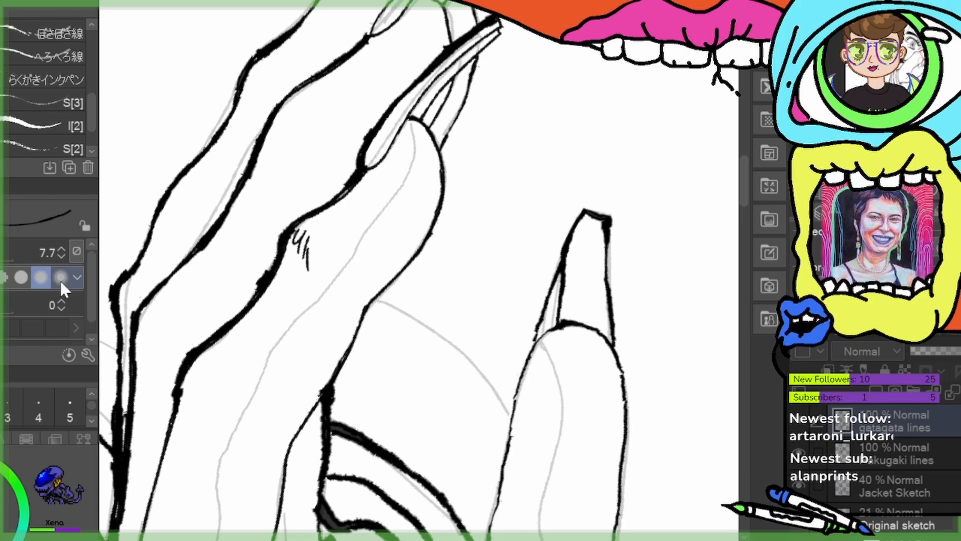
drag(417, 270, 430, 269)
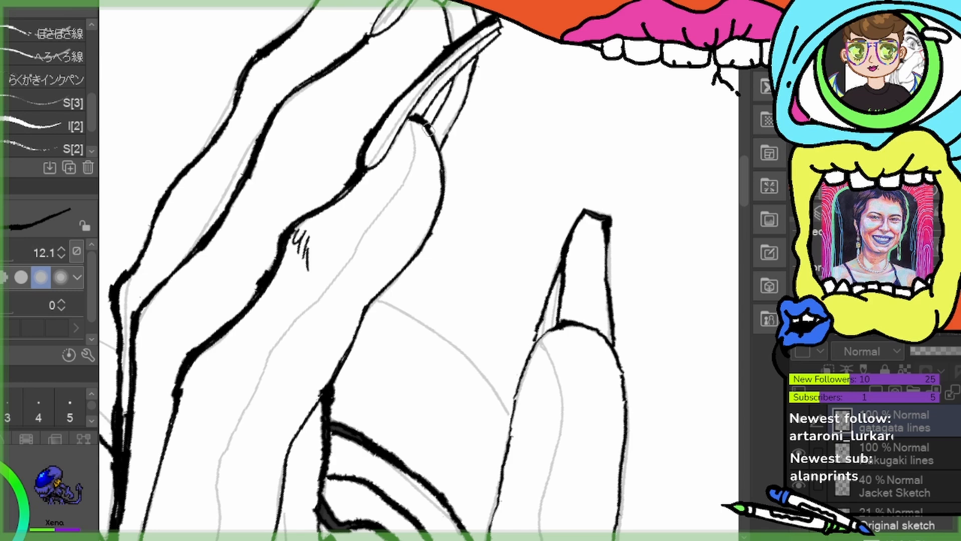
mouse_move(437, 160)
mouse_down()
mouse_move(437, 211)
mouse_move(426, 242)
mouse_move(370, 304)
mouse_move(328, 388)
mouse_up()
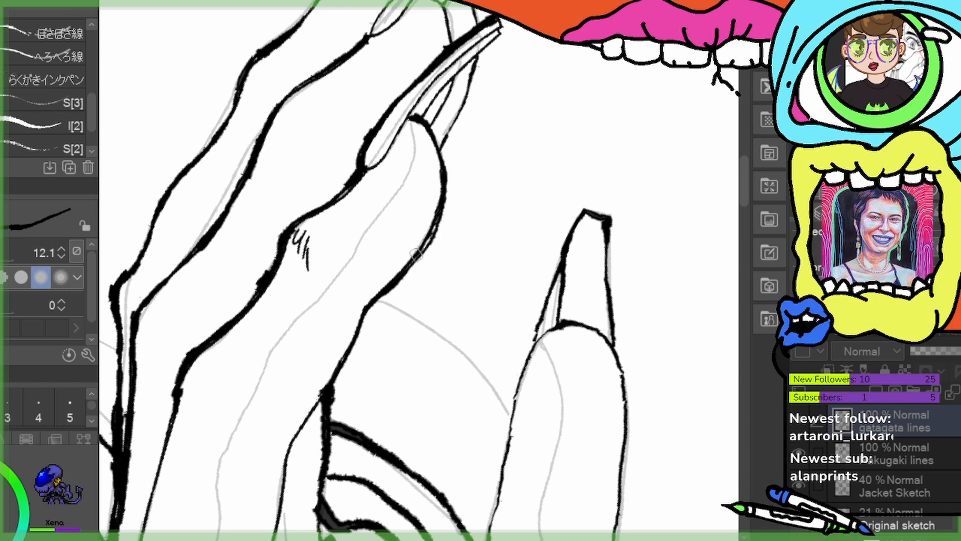
drag(417, 255, 441, 216)
Thicken the thumb's inner outline from the base of its nail down to the crook where it meets the palm
drag(488, 366, 431, 144)
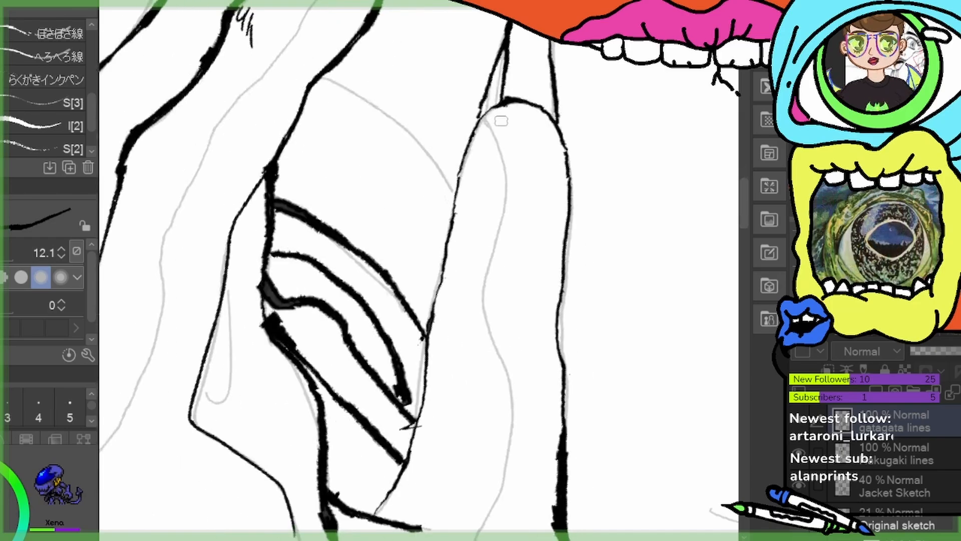
mouse_move(502, 37)
mouse_down()
mouse_move(467, 152)
mouse_move(405, 448)
mouse_move(377, 504)
mouse_move(364, 510)
mouse_up()
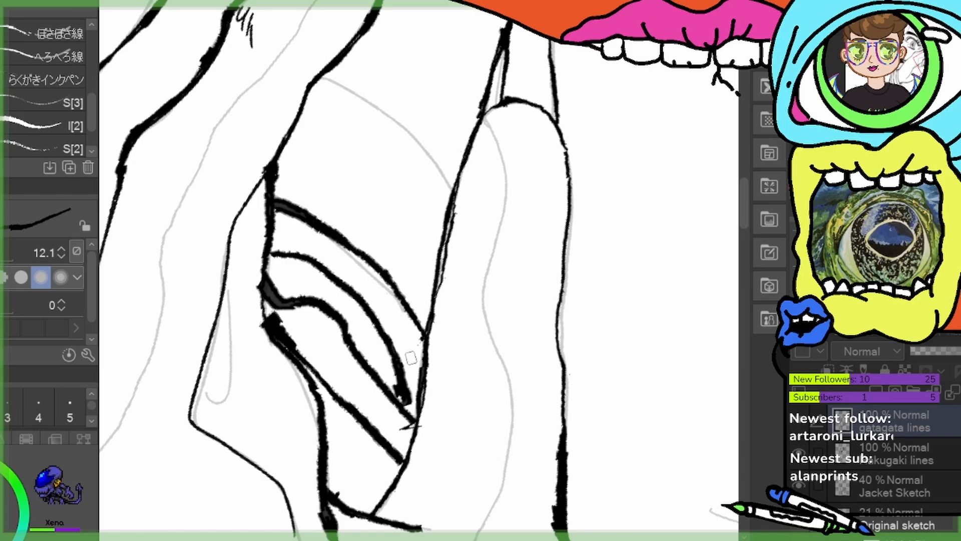
drag(424, 439, 428, 403)
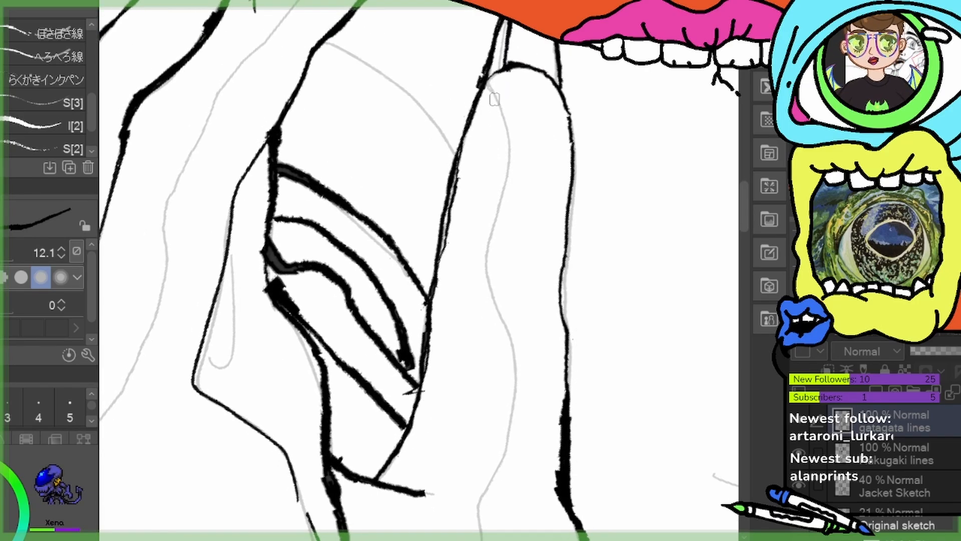
drag(487, 73, 451, 175)
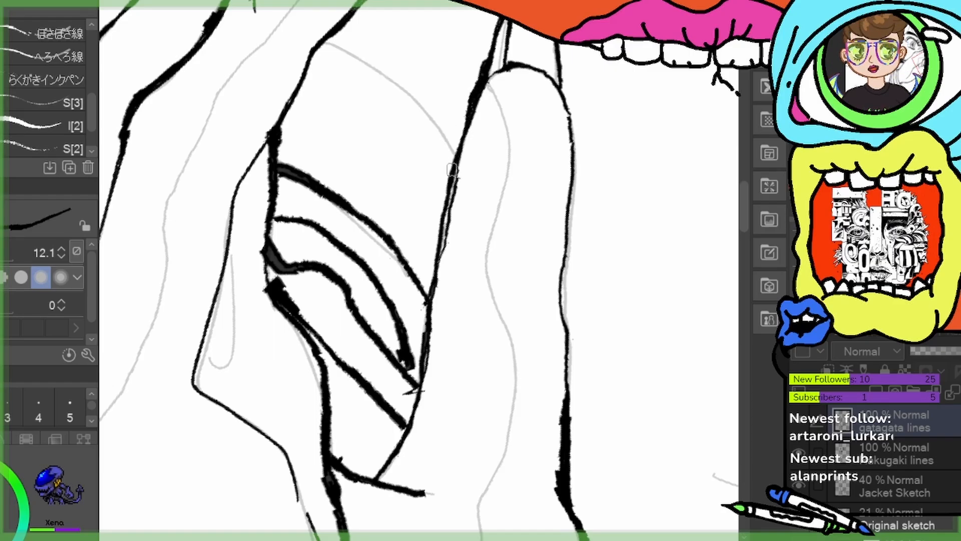
mouse_move(441, 248)
mouse_down()
mouse_move(411, 414)
mouse_move(376, 477)
mouse_up()
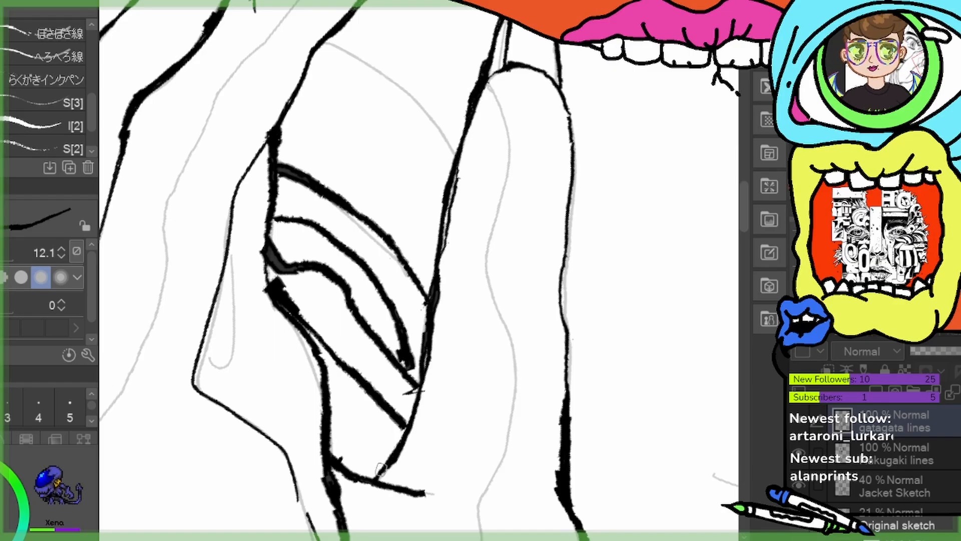
drag(453, 176, 438, 274)
drag(483, 56, 448, 169)
drag(429, 302, 416, 380)
drag(405, 428, 390, 458)
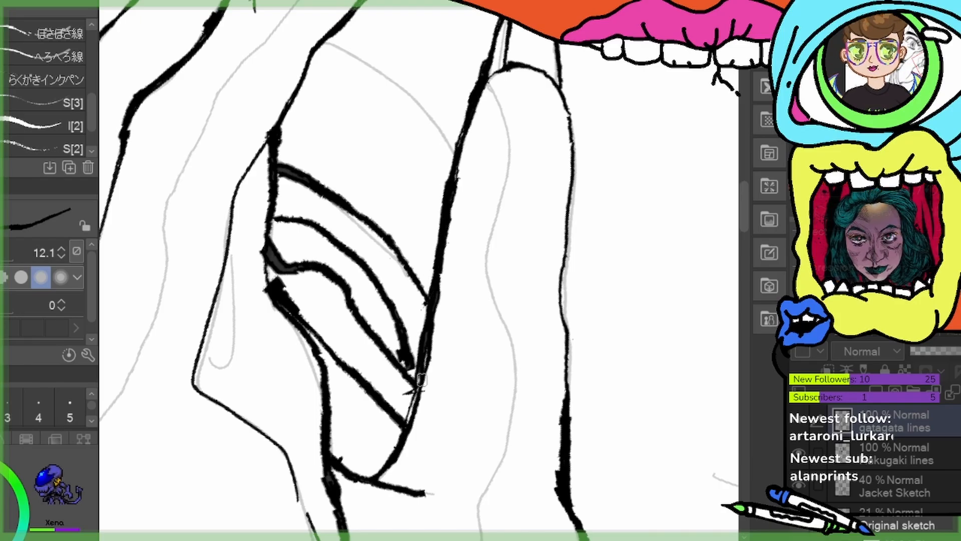
mouse_move(425, 370)
mouse_down()
mouse_move(389, 454)
mouse_move(370, 471)
mouse_move(387, 464)
mouse_move(364, 477)
mouse_up()
mouse_move(404, 420)
mouse_down()
mouse_move(413, 398)
mouse_move(405, 423)
mouse_up()
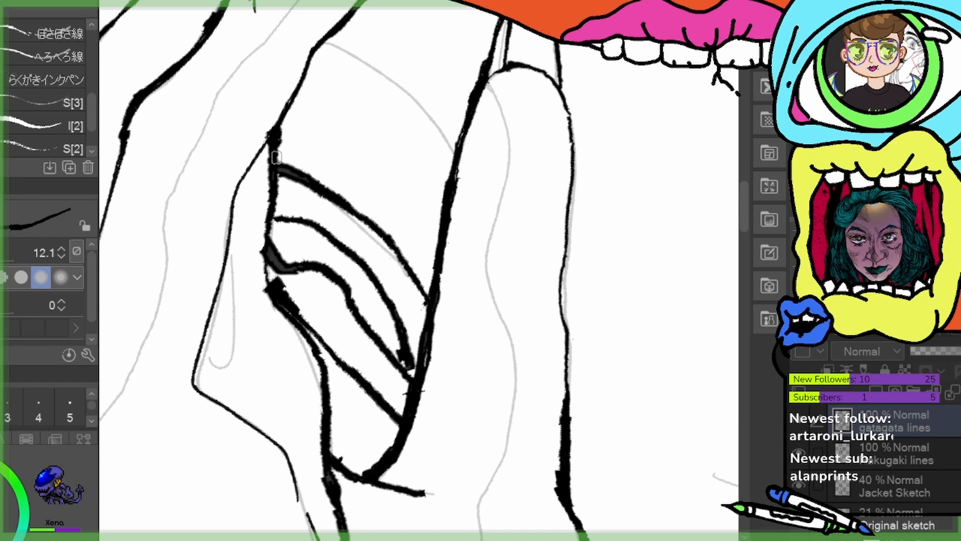
Thicken the palm edge bordering the thumb gap and continue the heavier line up the adjoining finger's lower outline
mouse_move(273, 182)
mouse_down()
mouse_move(269, 287)
mouse_move(272, 223)
mouse_move(272, 291)
mouse_move(326, 358)
mouse_move(317, 347)
mouse_move(334, 448)
mouse_up()
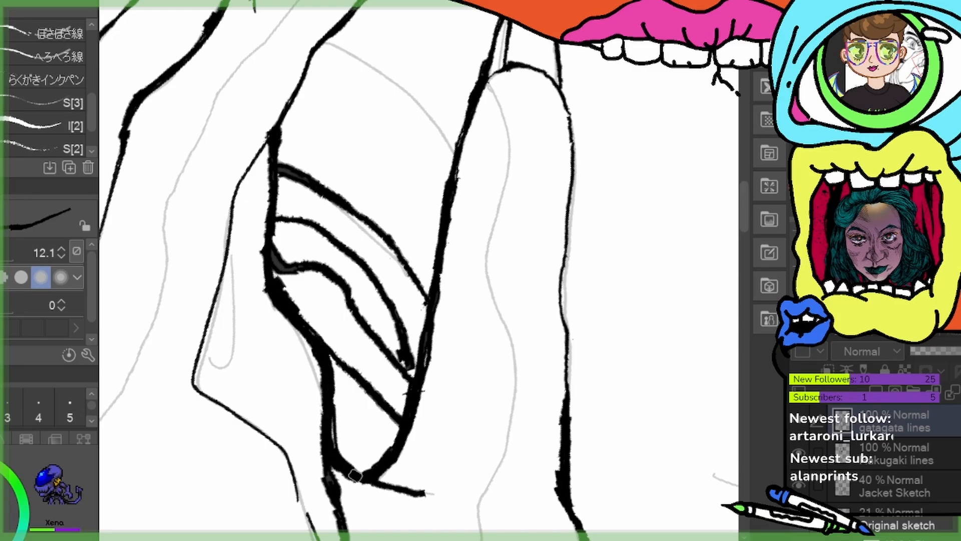
drag(332, 192, 425, 399)
mouse_move(413, 254)
mouse_down()
mouse_move(368, 338)
mouse_move(414, 250)
mouse_up()
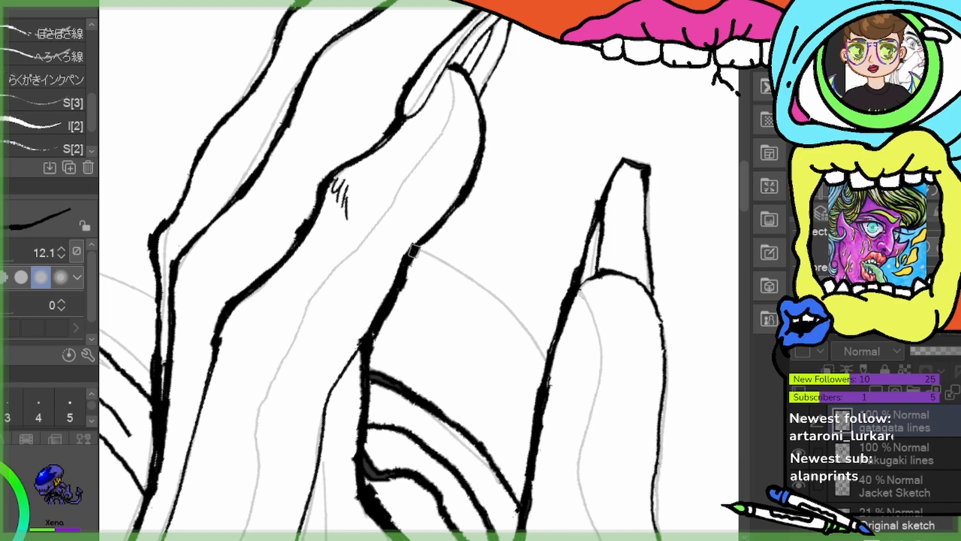
Thicken the outline of the nail nearest the thumb, the nail lines beneath it and the outer edge behind it
drag(500, 215, 444, 419)
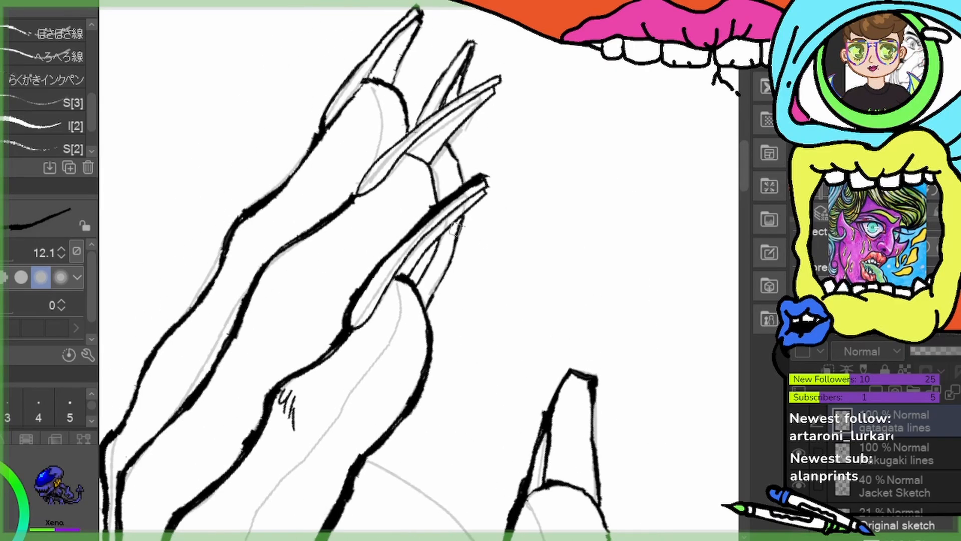
mouse_move(457, 228)
mouse_down()
mouse_move(453, 241)
mouse_move(463, 213)
mouse_move(424, 315)
mouse_up()
mouse_move(444, 270)
mouse_down()
mouse_move(468, 238)
mouse_move(454, 246)
mouse_up()
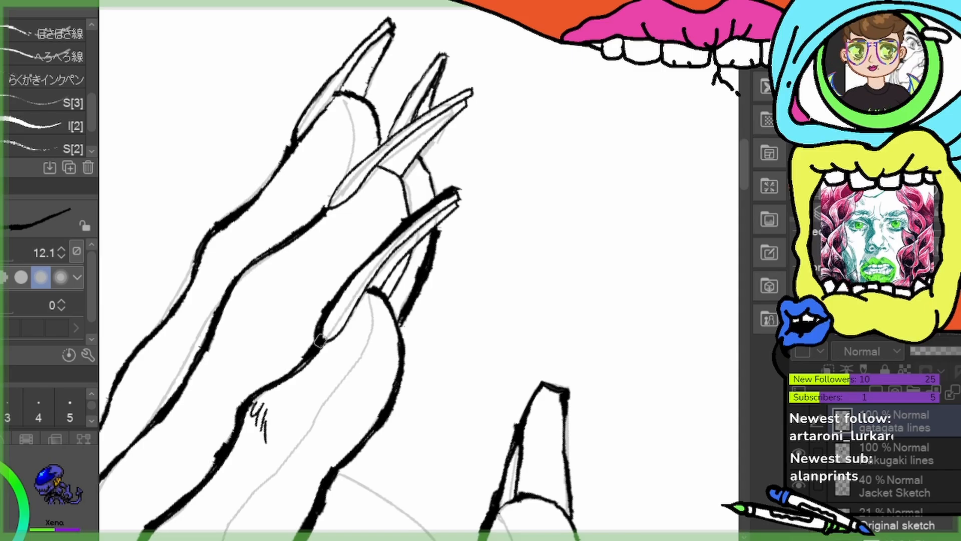
mouse_move(319, 340)
mouse_down()
mouse_move(348, 323)
mouse_move(426, 222)
mouse_move(458, 198)
mouse_move(413, 233)
mouse_move(321, 342)
mouse_up()
mouse_move(359, 306)
mouse_down()
mouse_move(342, 329)
mouse_move(363, 302)
mouse_up()
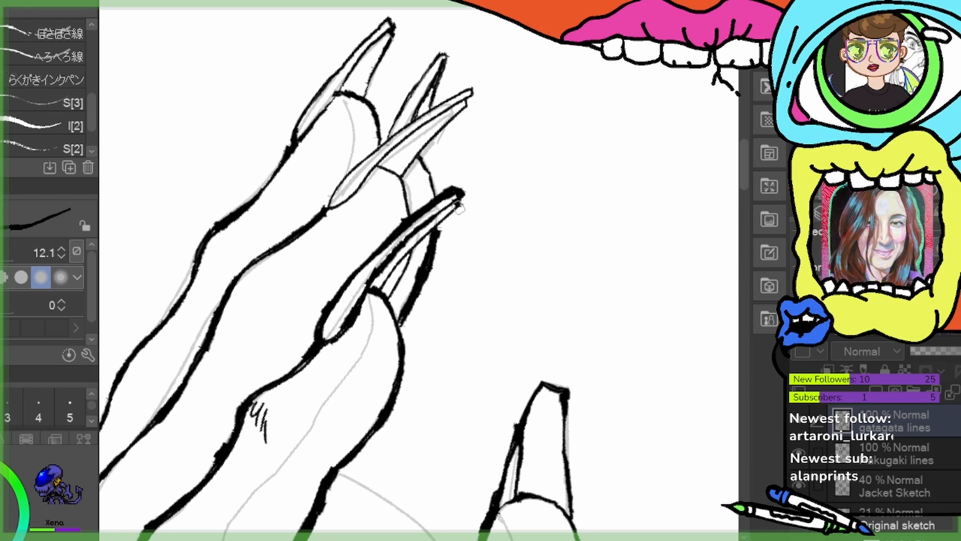
drag(459, 209, 373, 298)
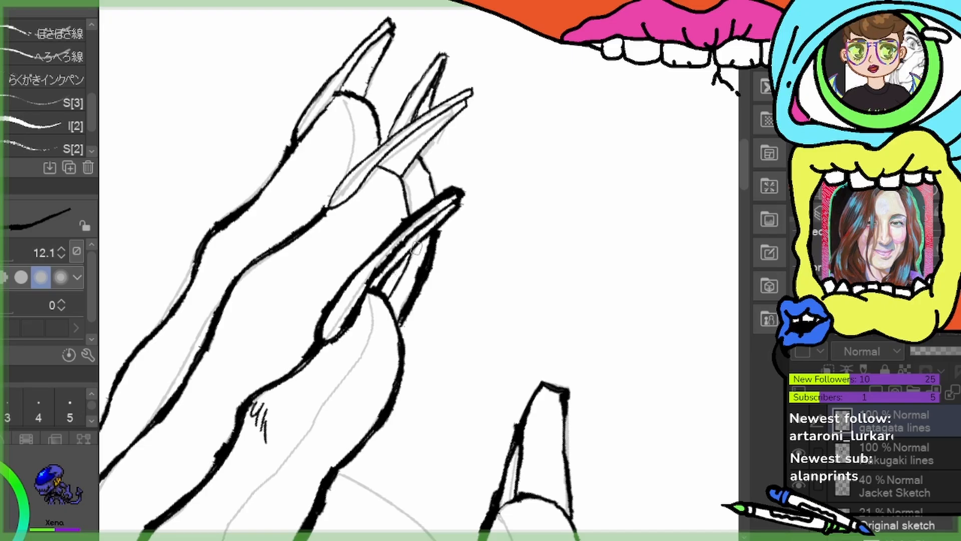
mouse_move(416, 246)
mouse_down()
mouse_move(387, 303)
mouse_move(420, 244)
mouse_up()
drag(400, 286, 393, 296)
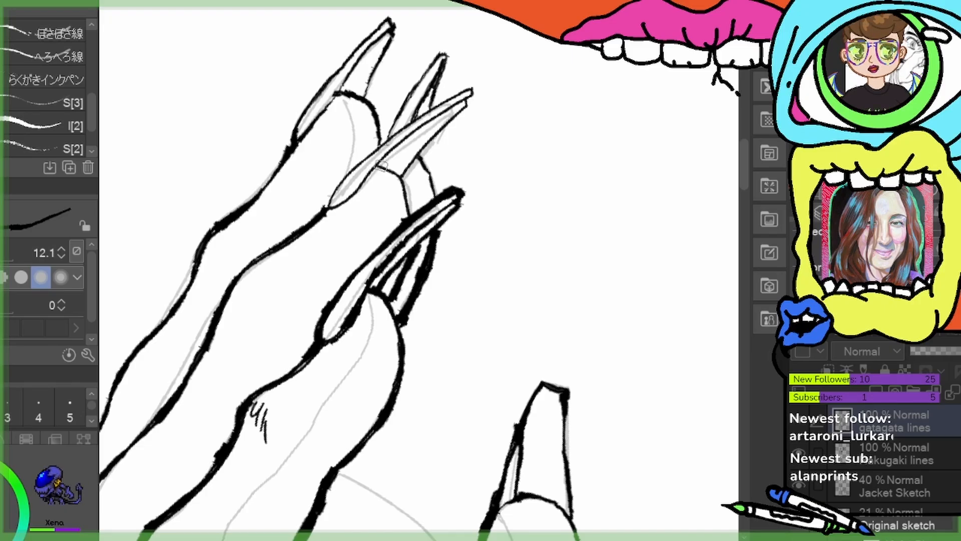
Thicken the outline of the middle finger's long nail, its tip and underside, and the fingertip curve beneath it
mouse_move(378, 164)
mouse_down()
mouse_move(407, 213)
mouse_move(403, 180)
mouse_move(380, 166)
mouse_move(427, 159)
mouse_move(423, 169)
mouse_move(418, 156)
mouse_move(431, 200)
mouse_move(432, 185)
mouse_move(513, 291)
mouse_up()
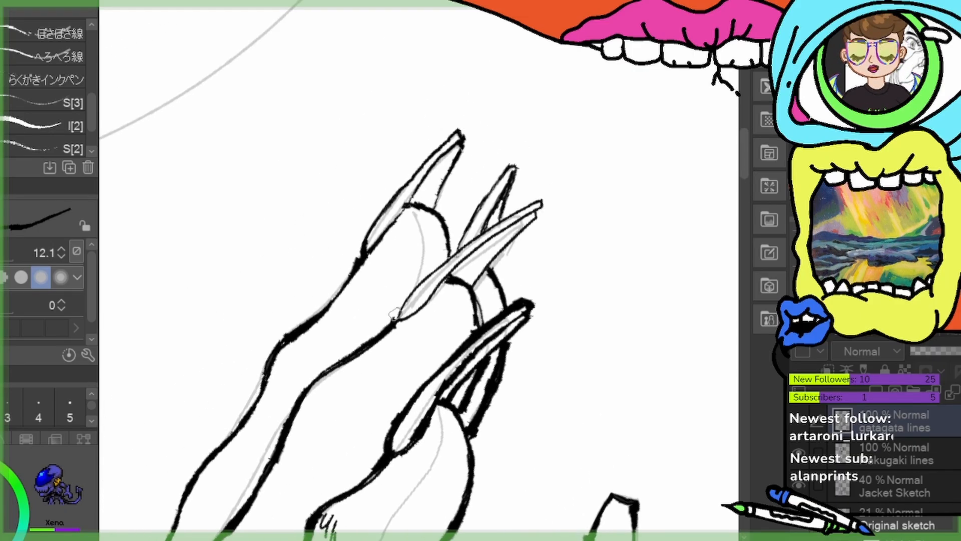
mouse_move(395, 314)
mouse_down()
mouse_move(441, 262)
mouse_move(545, 197)
mouse_up()
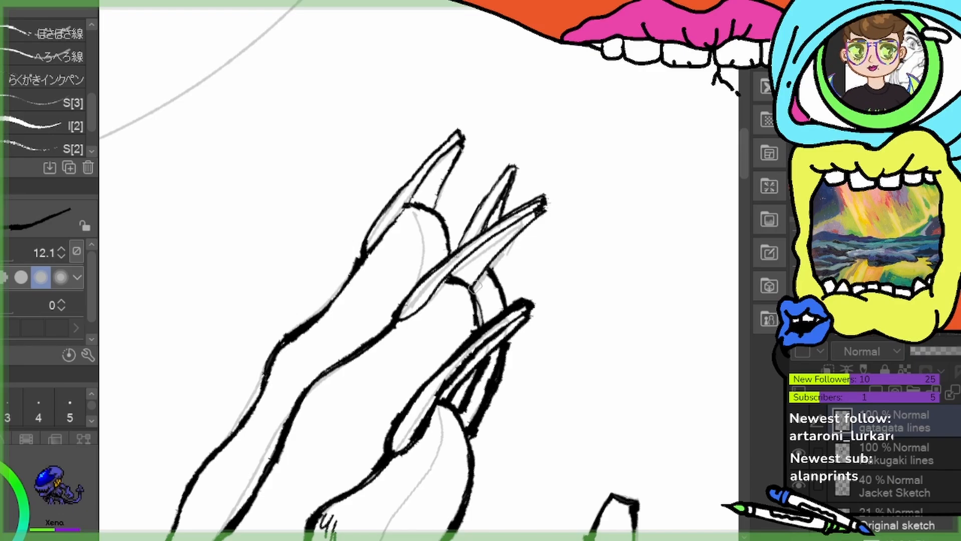
drag(475, 288, 519, 242)
drag(547, 204, 497, 260)
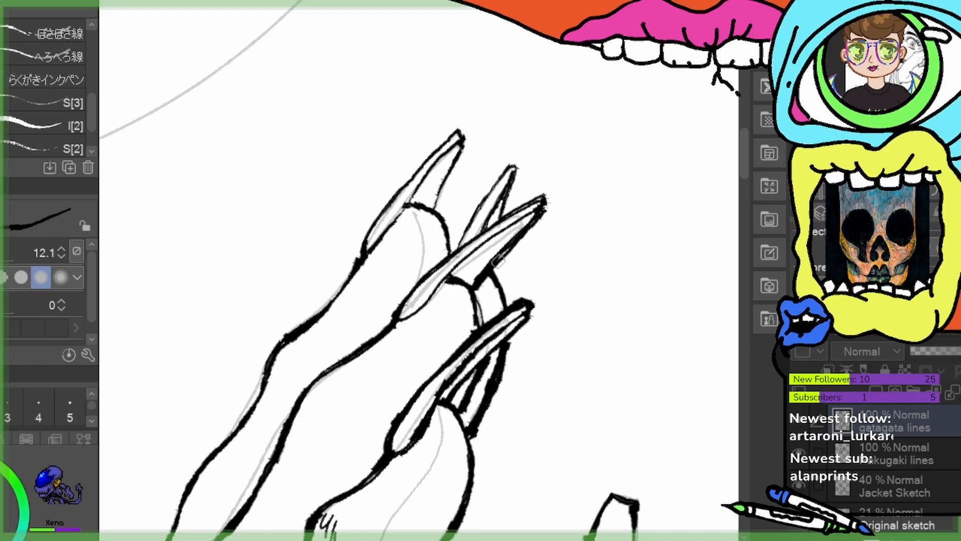
drag(472, 291, 479, 305)
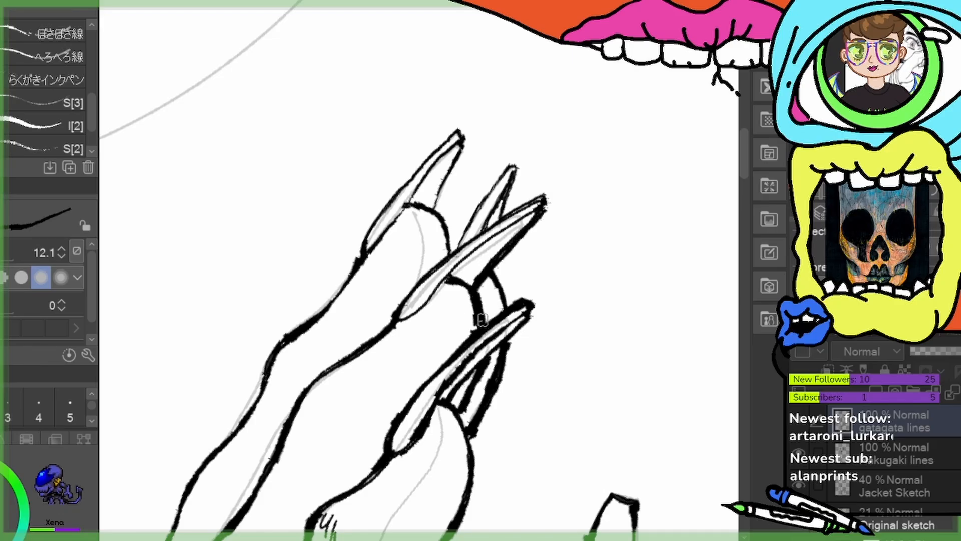
Thicken both sides of the outermost finger's pointed nail and continue the heavier line down that finger's outer edge
mouse_move(439, 200)
mouse_down()
mouse_move(464, 136)
mouse_move(441, 186)
mouse_up()
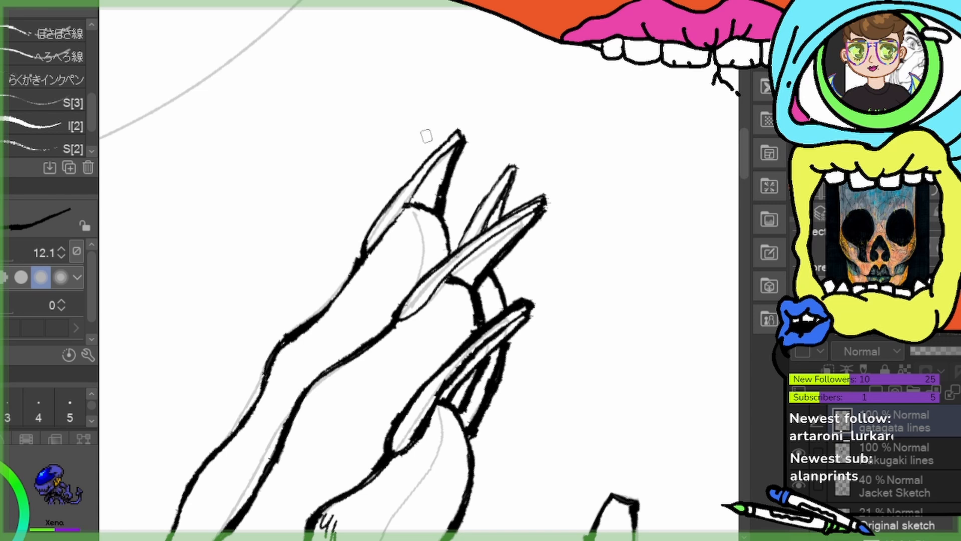
mouse_move(360, 259)
mouse_down()
mouse_move(385, 205)
mouse_move(458, 131)
mouse_move(373, 220)
mouse_move(362, 257)
mouse_up()
drag(454, 131, 396, 189)
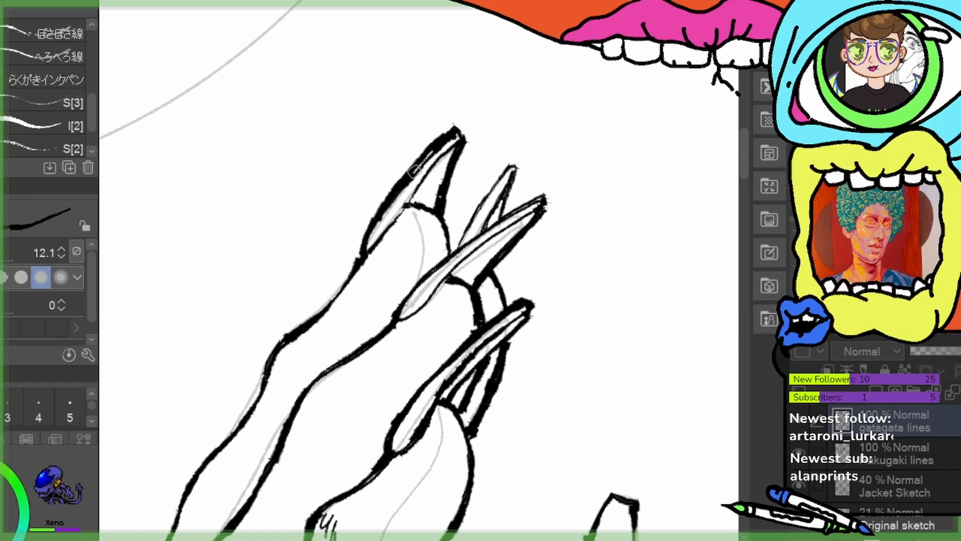
drag(433, 150, 385, 191)
drag(362, 255, 305, 328)
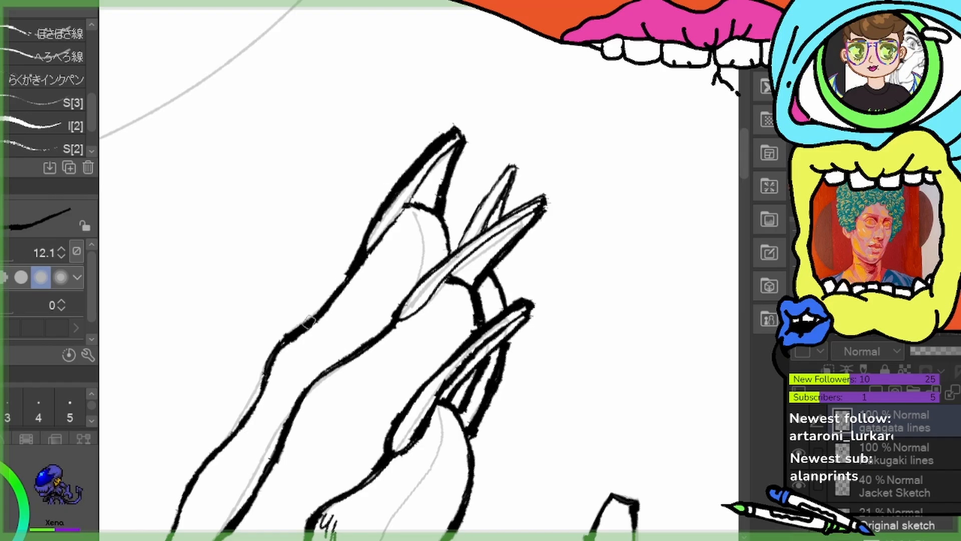
drag(343, 282, 303, 329)
Thicken the hand's face-side edge from the bend below the eye down to the upper lip
drag(484, 449, 571, 279)
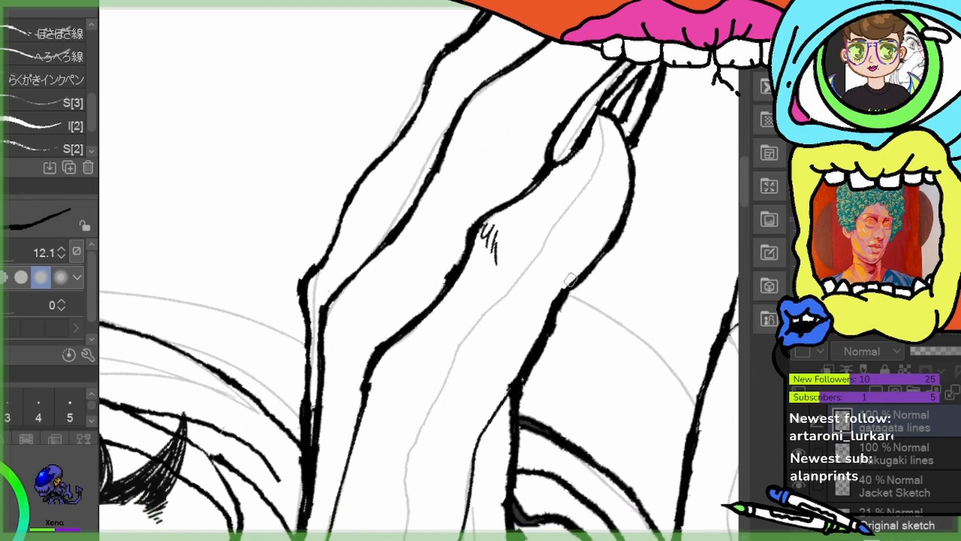
drag(508, 230, 543, 306)
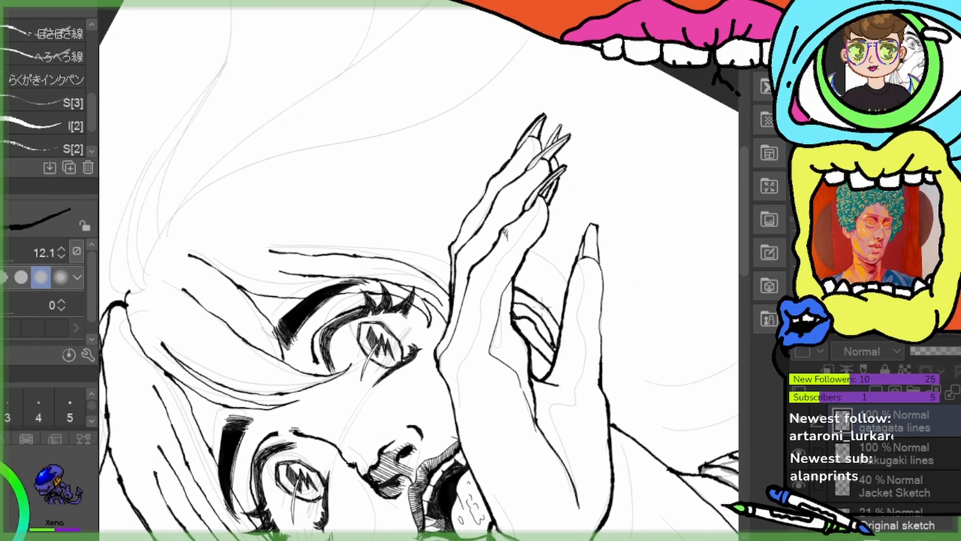
drag(560, 365, 502, 284)
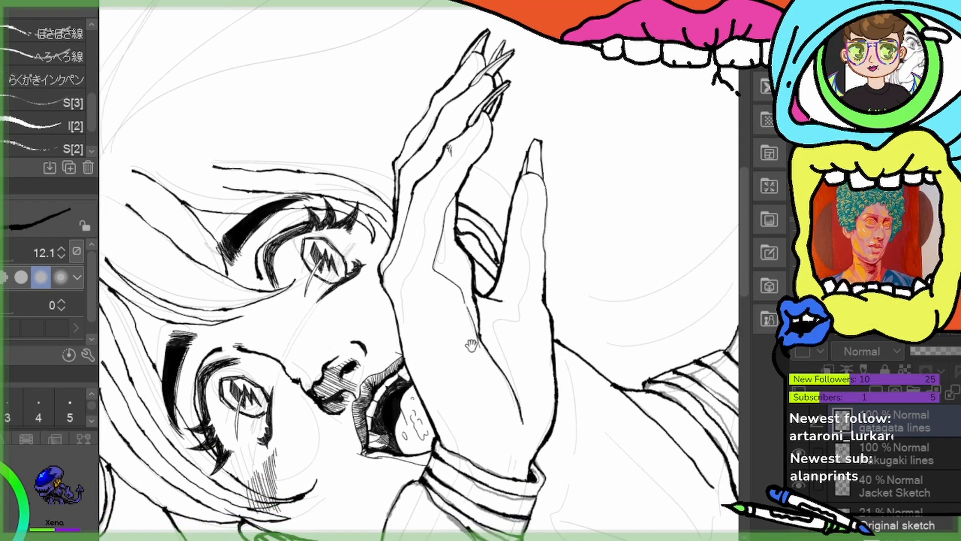
mouse_move(472, 345)
mouse_down()
mouse_move(428, 202)
mouse_move(382, 221)
mouse_up()
scroll(440, 241, up, 2)
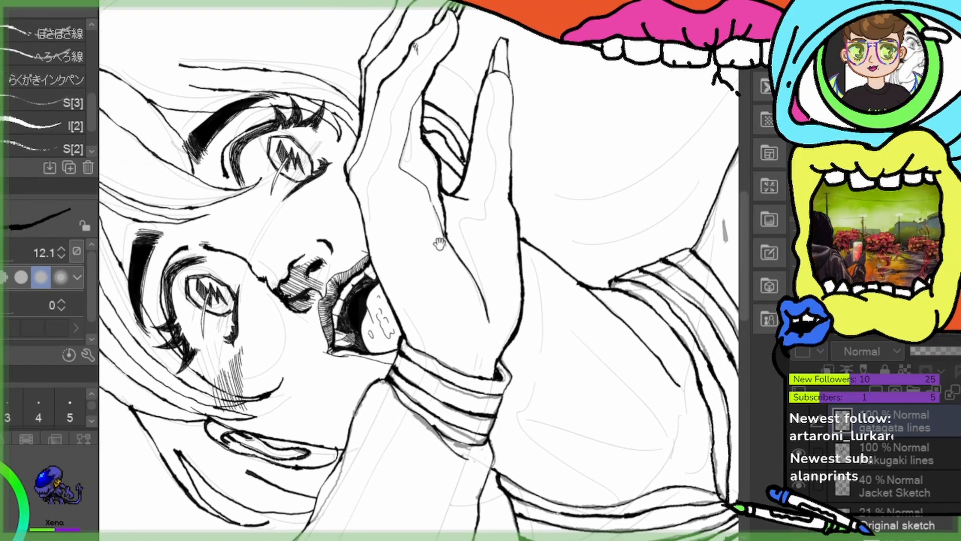
scroll(404, 226, up, 1)
scroll(383, 205, up, 1)
scroll(376, 215, up, 1)
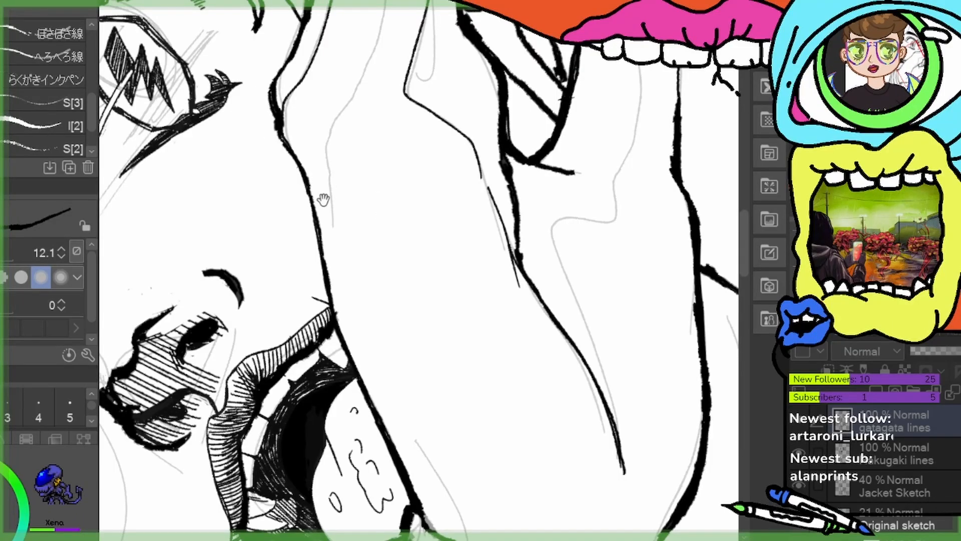
drag(323, 199, 335, 111)
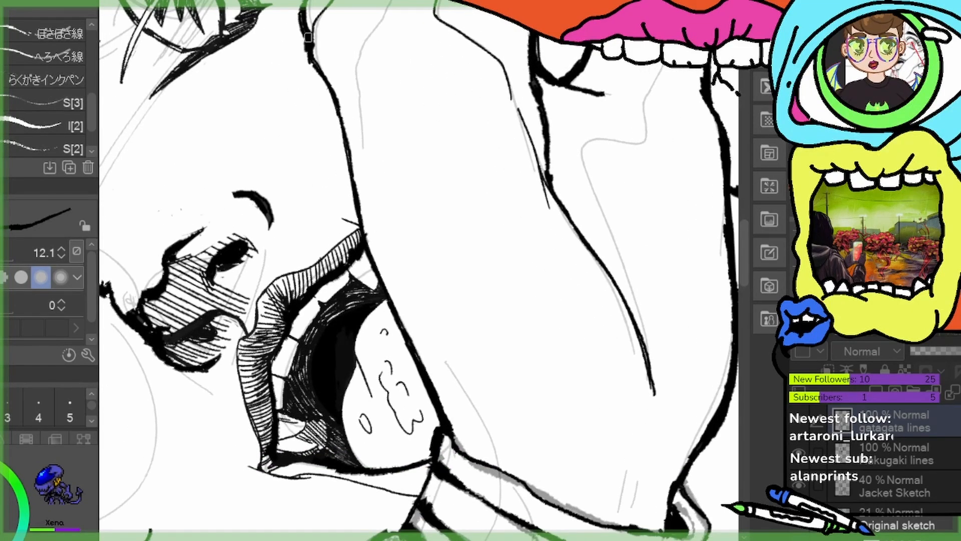
mouse_move(307, 38)
mouse_down()
mouse_move(309, 72)
mouse_move(335, 103)
mouse_up()
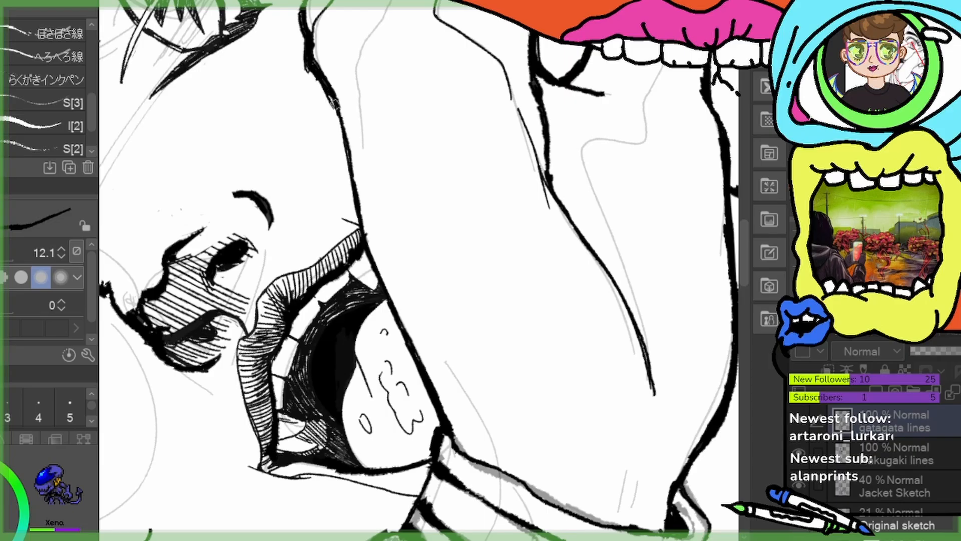
drag(342, 139, 346, 159)
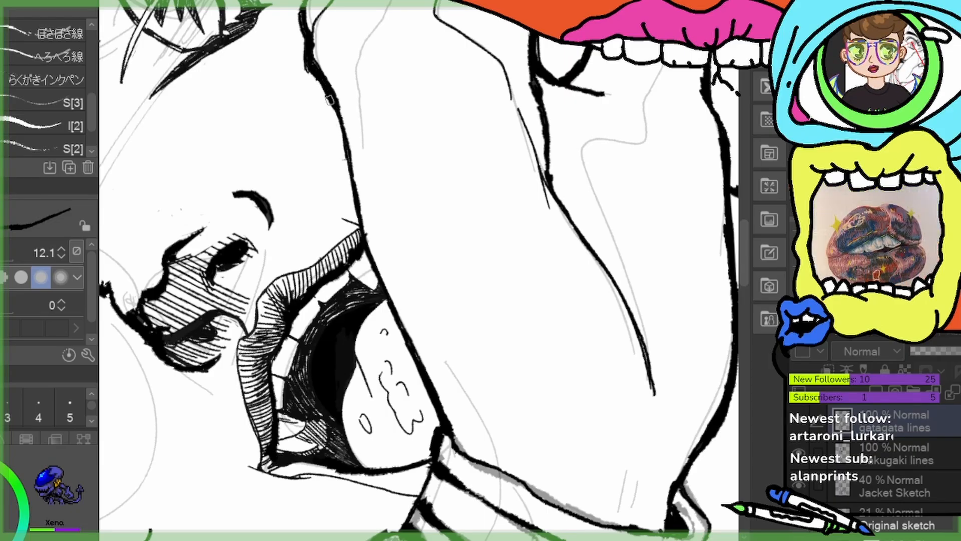
drag(330, 101, 357, 222)
drag(349, 189, 357, 230)
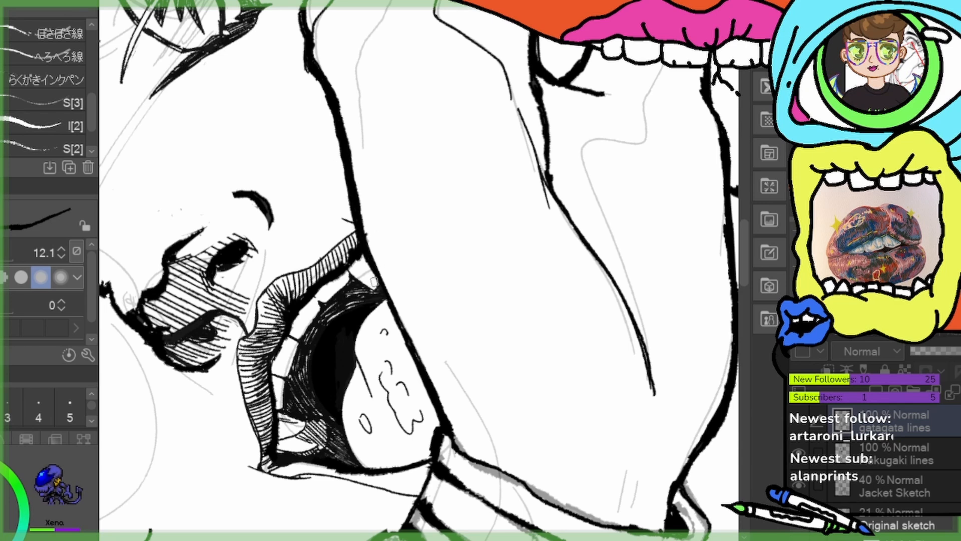
Thicken the upper edge of the raised sleeve from the cuff past the ear to the ends of the hair strands
drag(436, 374, 441, 206)
mouse_move(433, 281)
mouse_down()
mouse_move(405, 354)
mouse_move(429, 281)
mouse_move(494, 185)
mouse_up()
mouse_move(421, 266)
mouse_down()
mouse_move(445, 228)
mouse_move(389, 368)
mouse_up()
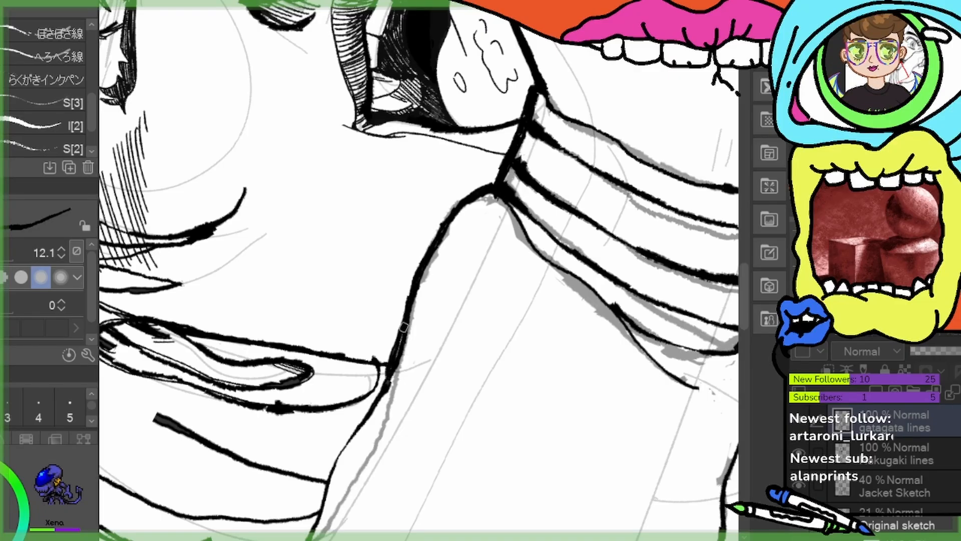
mouse_move(403, 326)
mouse_down()
mouse_move(386, 381)
mouse_move(519, 158)
mouse_move(478, 211)
mouse_up()
mouse_move(528, 139)
mouse_down()
mouse_move(476, 215)
mouse_move(481, 205)
mouse_move(456, 286)
mouse_up()
drag(470, 240, 446, 305)
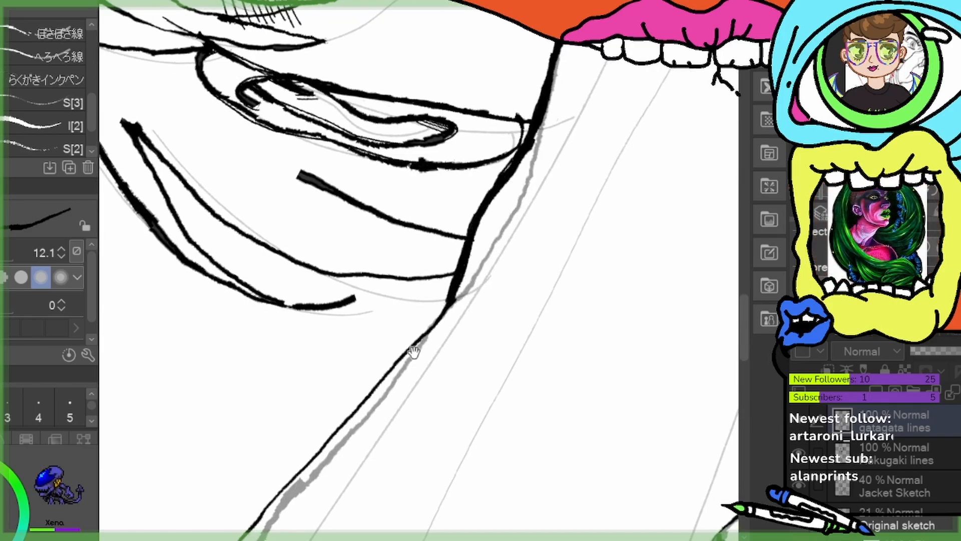
Continue the heavier sleeve outline along the forearm to the canvas edge, filling it in with overlapping strokes
drag(400, 387, 573, 159)
mouse_move(627, 65)
mouse_down()
mouse_move(420, 299)
mouse_move(341, 419)
mouse_up()
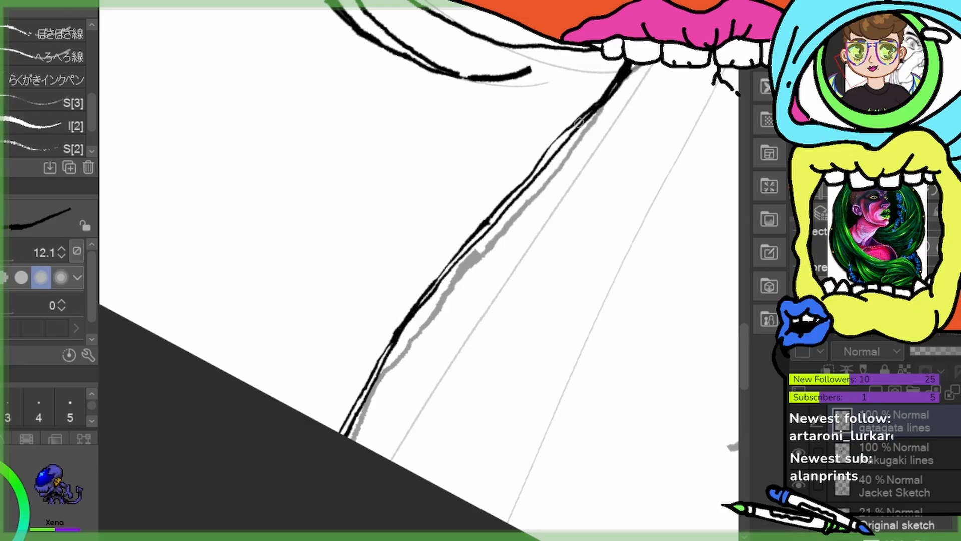
drag(627, 71, 501, 210)
mouse_move(556, 149)
mouse_down()
mouse_move(431, 287)
mouse_move(471, 239)
mouse_move(376, 373)
mouse_move(388, 349)
mouse_move(340, 437)
mouse_up()
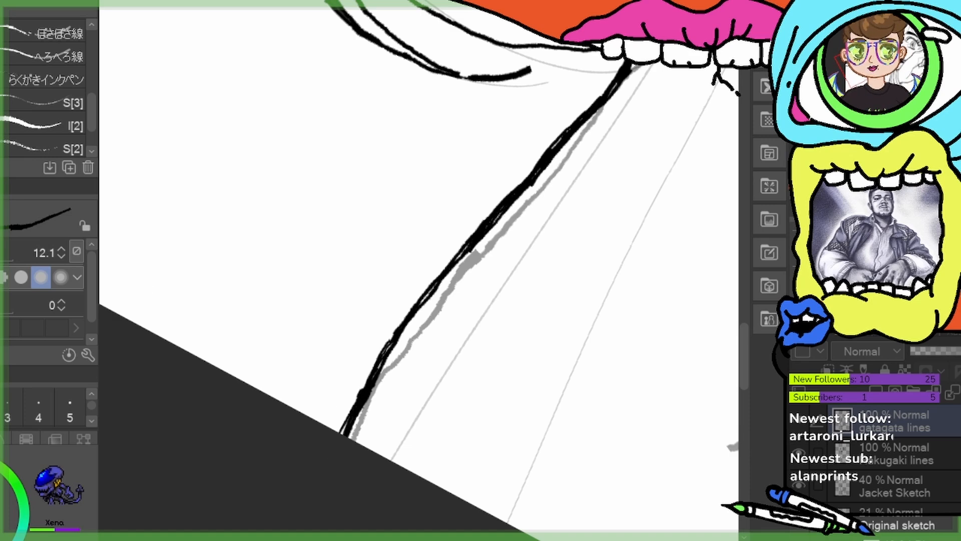
Ink the outermost windblown hair strand as two near-parallel lines curving out from the crown, undoing a stray short stroke beside it
scroll(719, 116, down, 5)
drag(623, 179, 159, 499)
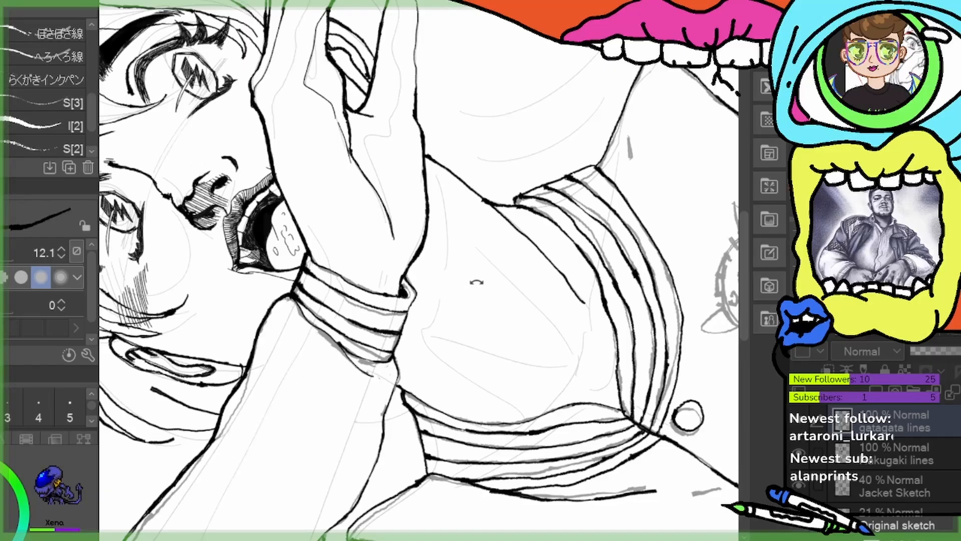
drag(466, 340, 445, 356)
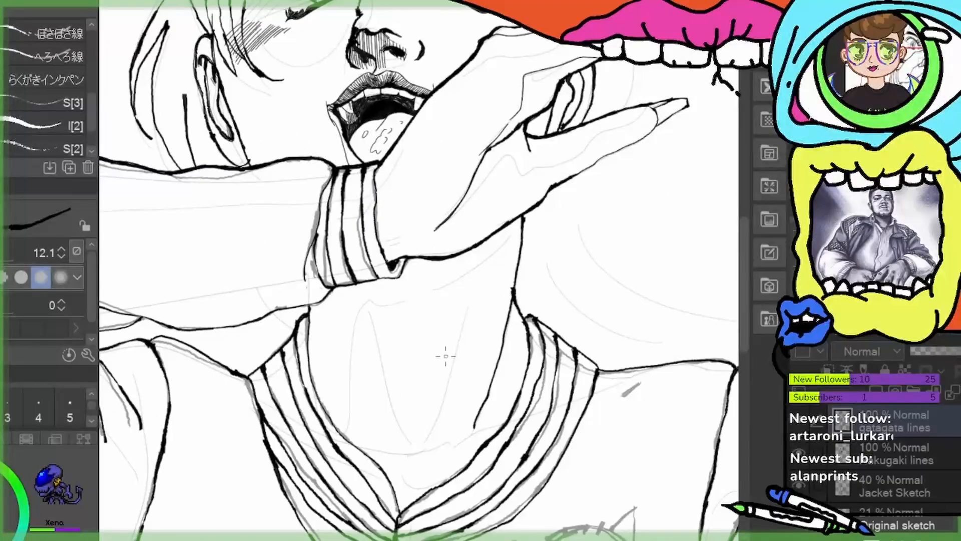
scroll(446, 356, down, 4)
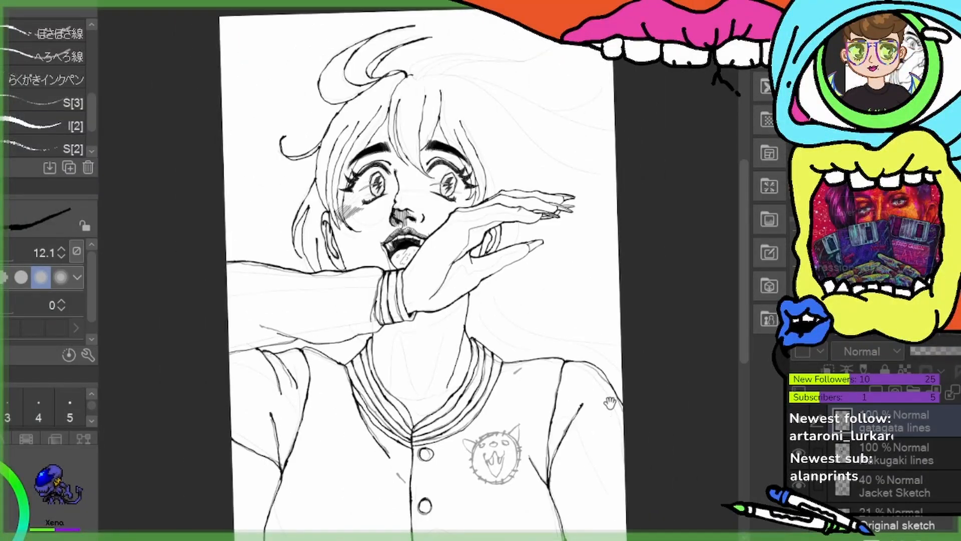
drag(609, 403, 607, 354)
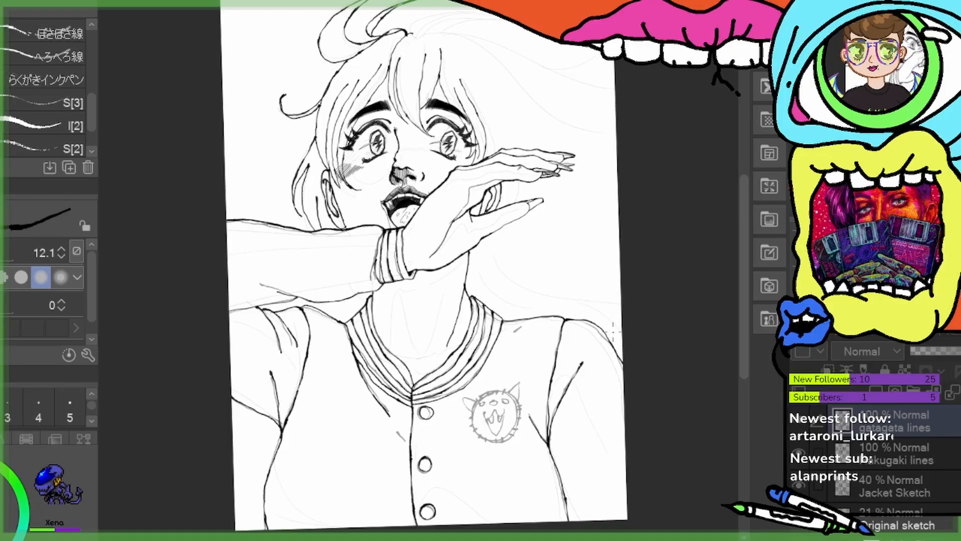
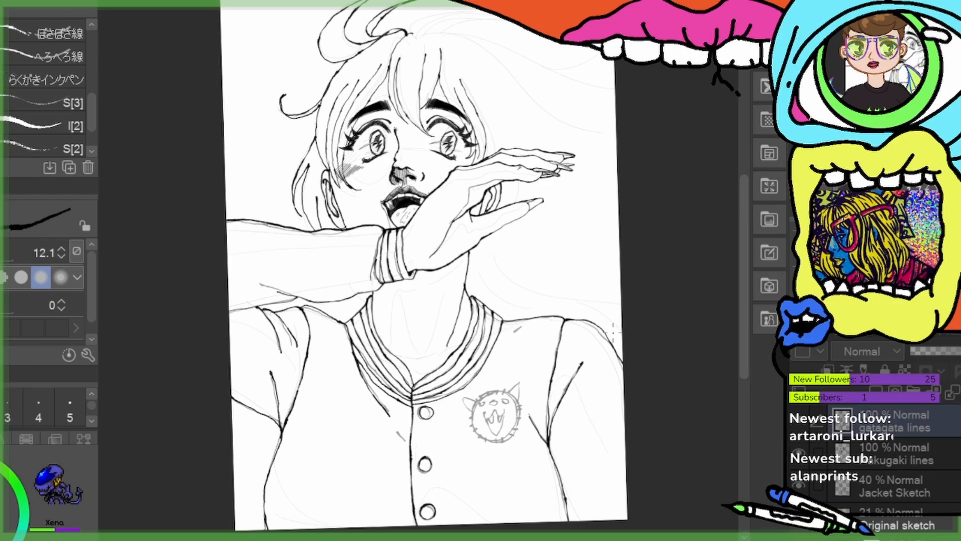
scroll(625, 61, up, 3)
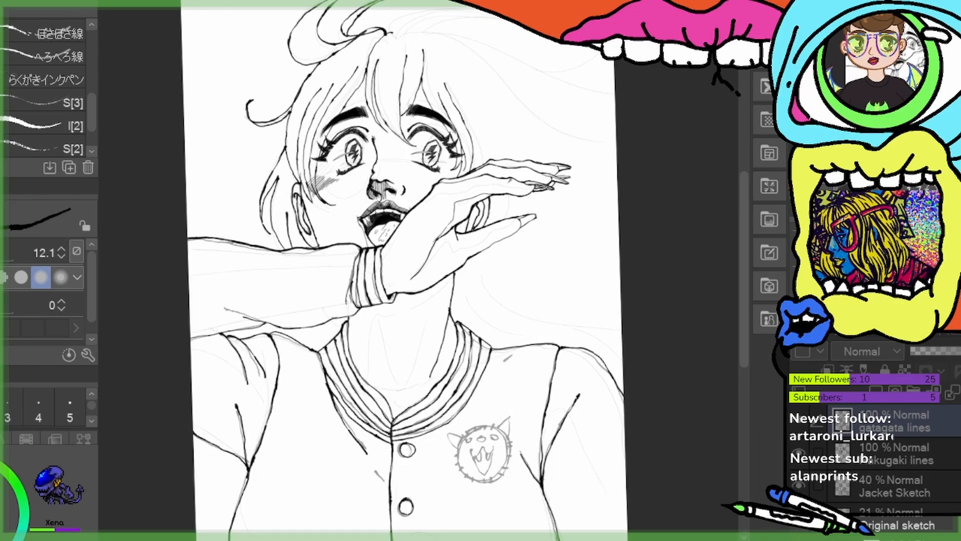
scroll(476, 40, up, 3)
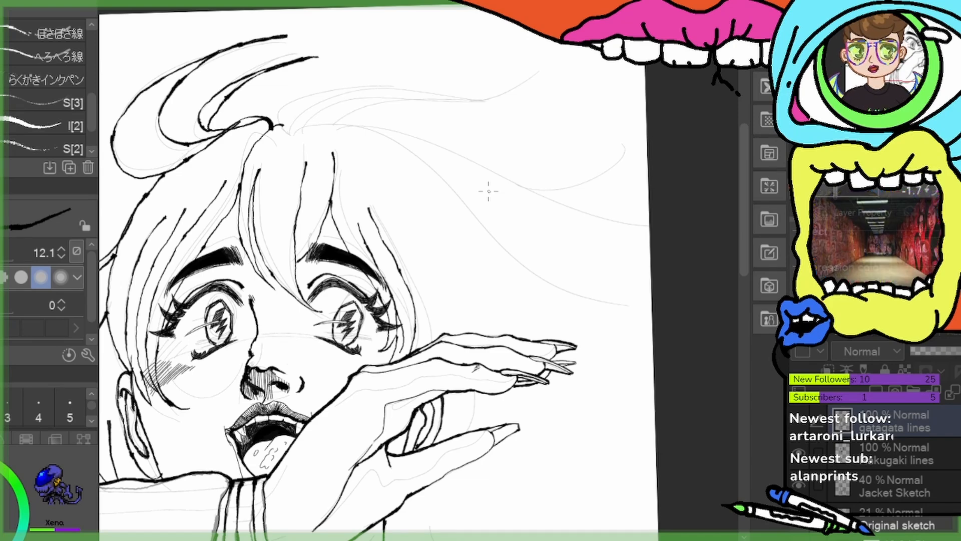
drag(521, 243, 455, 71)
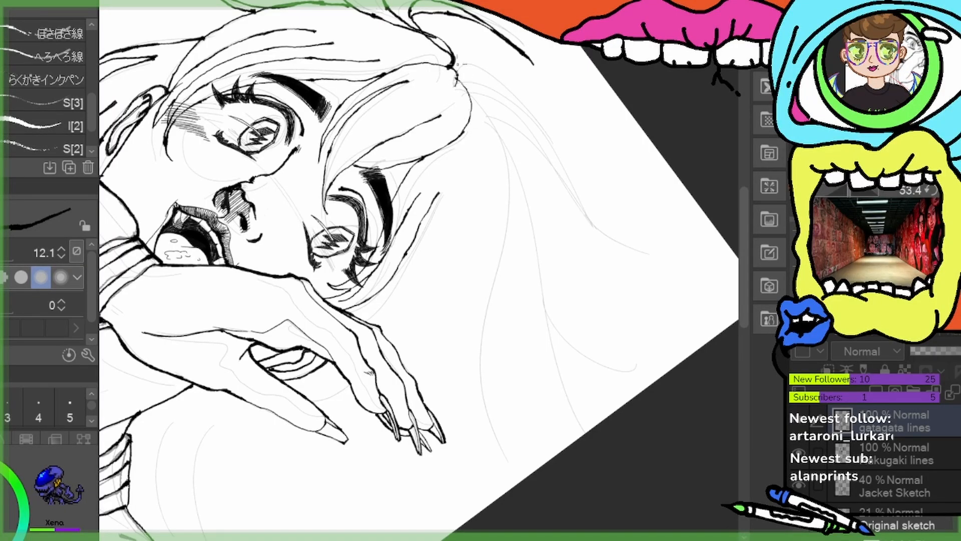
mouse_move(461, 54)
mouse_down()
mouse_move(516, 96)
mouse_move(588, 218)
mouse_move(699, 256)
mouse_up()
drag(636, 293, 498, 309)
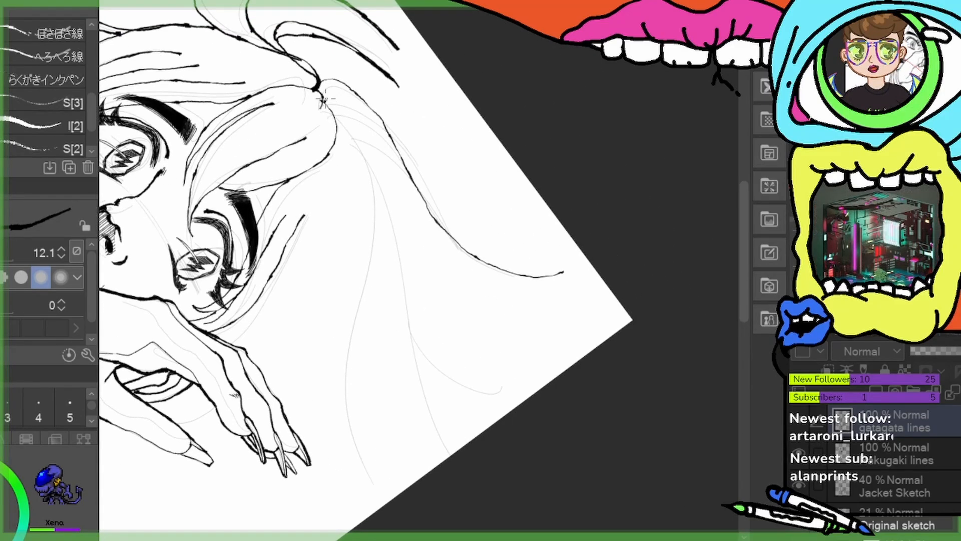
mouse_move(325, 100)
mouse_down()
mouse_move(373, 126)
mouse_move(445, 245)
mouse_move(553, 263)
mouse_up()
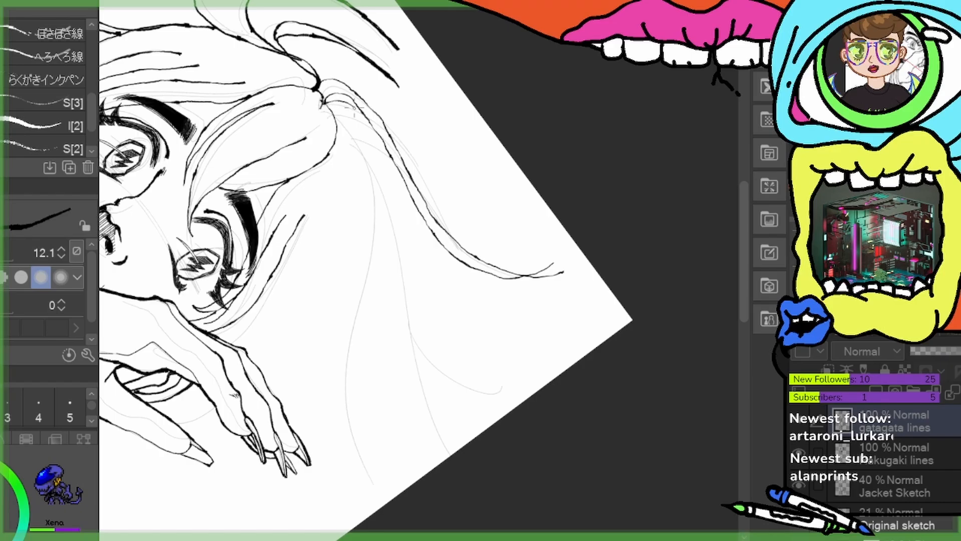
drag(331, 115, 380, 146)
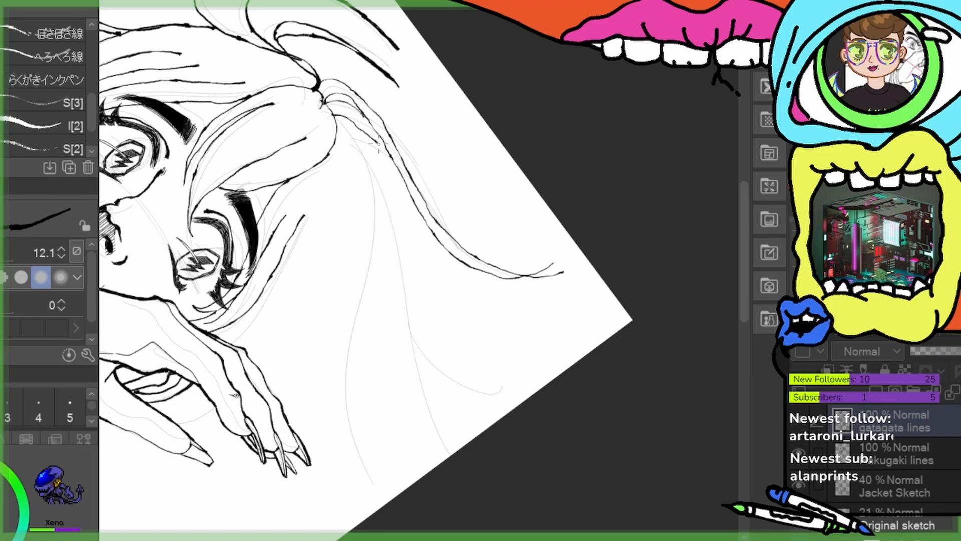
key(ctrl+z)
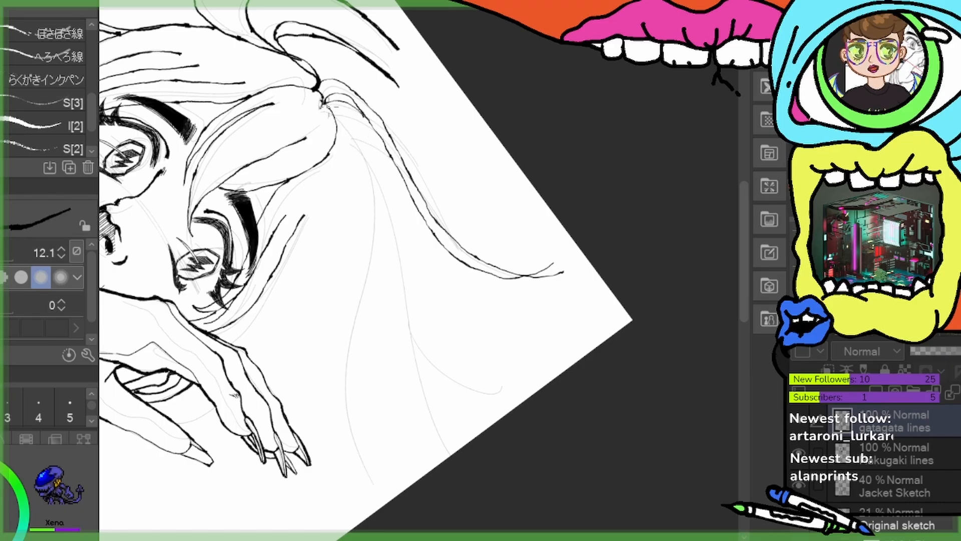
Ink two more long hair strands flowing from the crown to the canvas edge, with an extra line along the upper one
drag(367, 145, 446, 460)
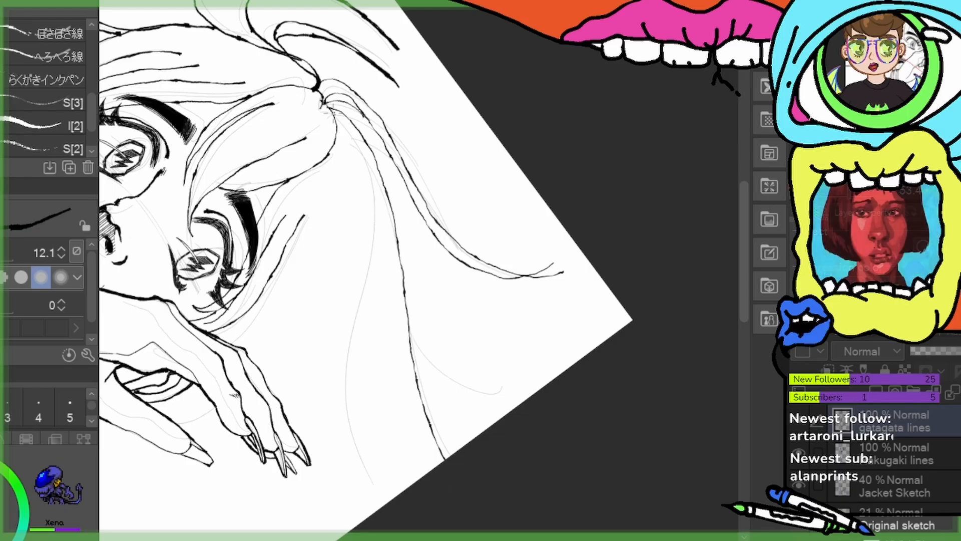
mouse_move(330, 103)
mouse_down()
mouse_move(353, 114)
mouse_move(379, 149)
mouse_move(401, 247)
mouse_up()
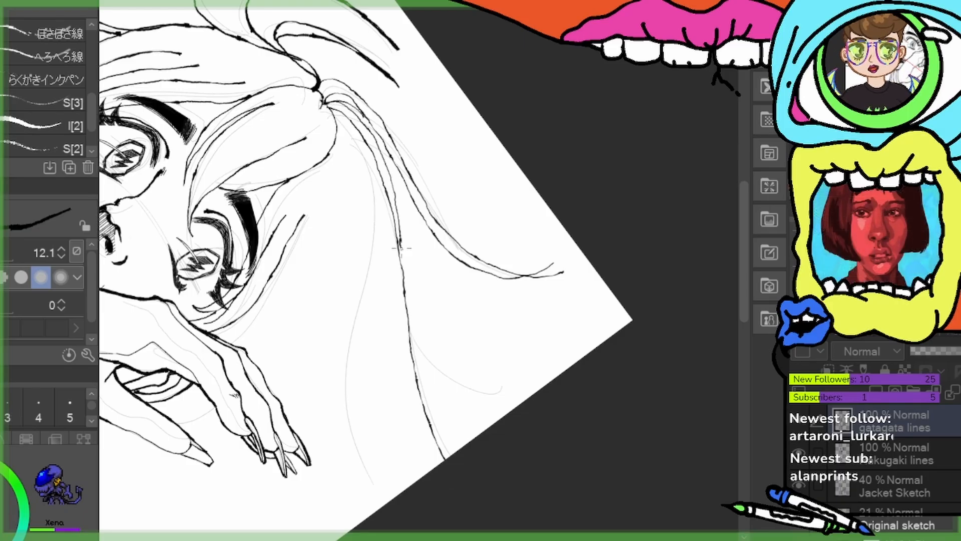
mouse_move(335, 118)
mouse_down()
mouse_move(363, 253)
mouse_move(383, 506)
mouse_up()
drag(440, 332, 439, 295)
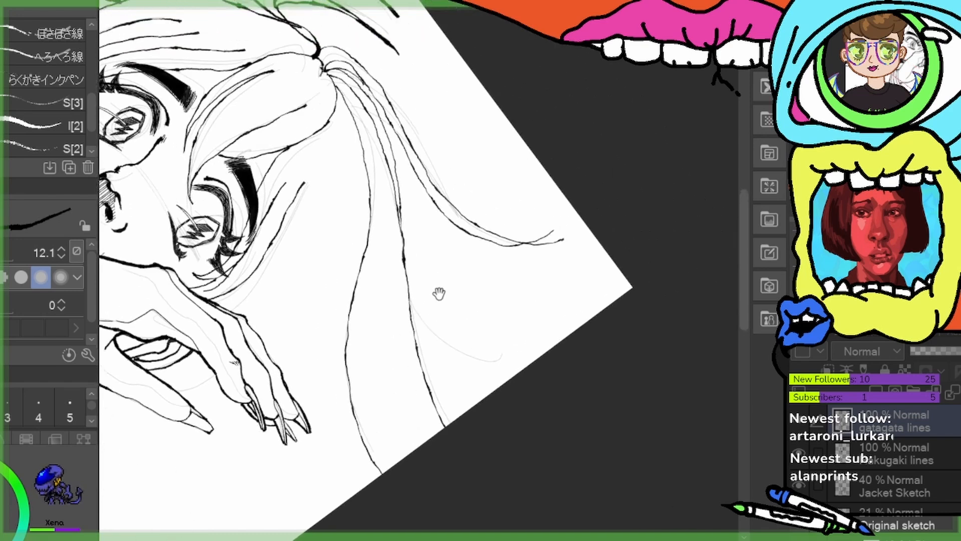
Ink hair strands from the crown past the outer eye to the hand, plus a curled flyaway branching off the long outer strand
drag(470, 335, 595, 324)
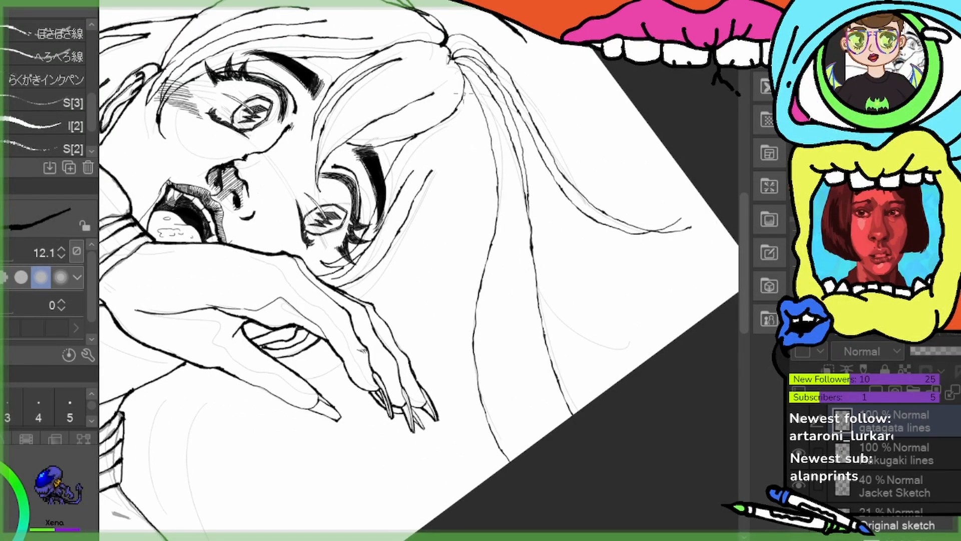
mouse_move(463, 92)
mouse_down()
mouse_move(460, 137)
mouse_move(420, 205)
mouse_up()
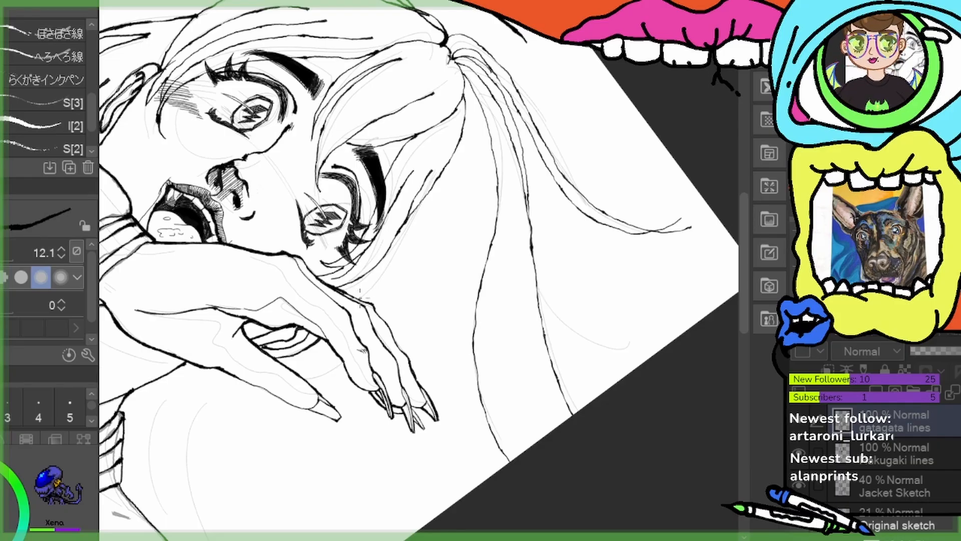
mouse_move(360, 290)
mouse_down()
mouse_move(391, 265)
mouse_move(426, 196)
mouse_up()
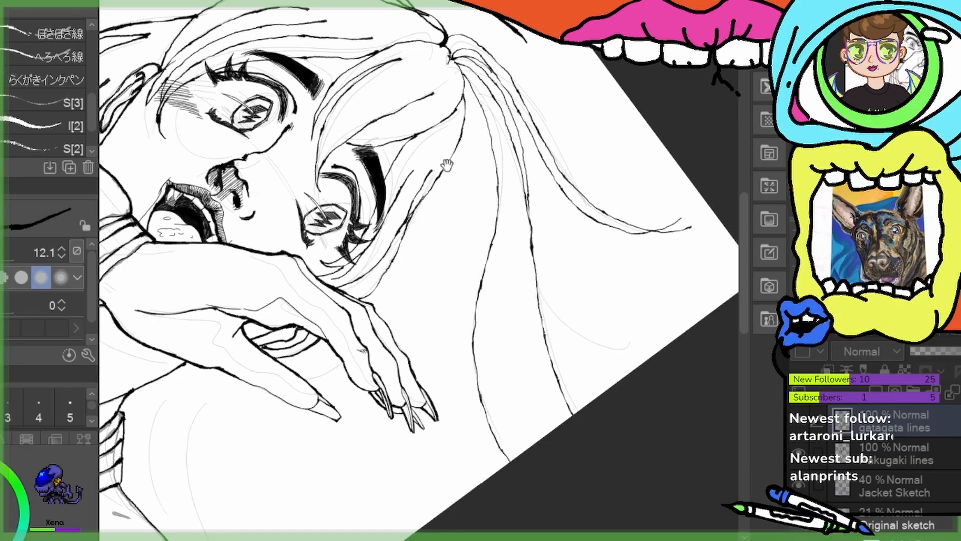
drag(530, 358, 284, 291)
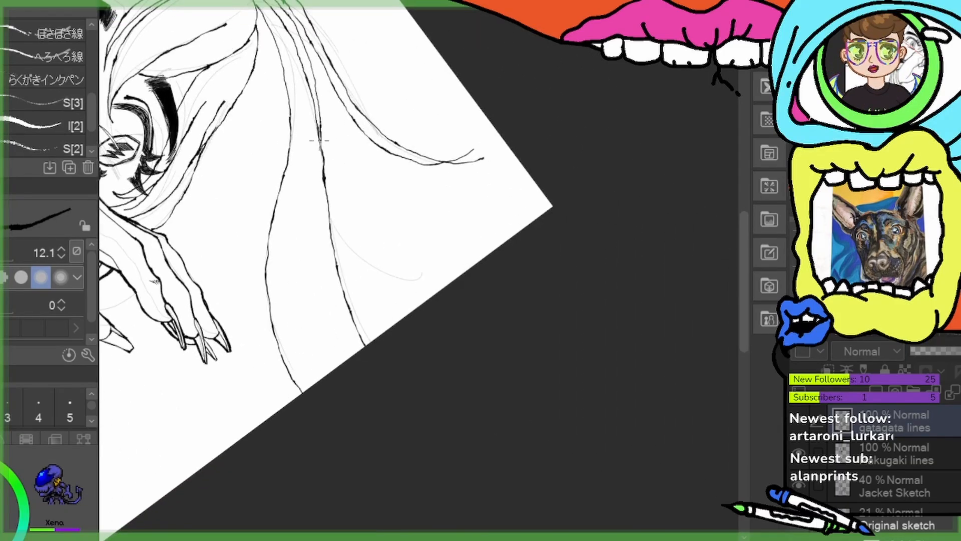
mouse_move(330, 221)
mouse_down()
mouse_move(350, 246)
mouse_move(413, 255)
mouse_up()
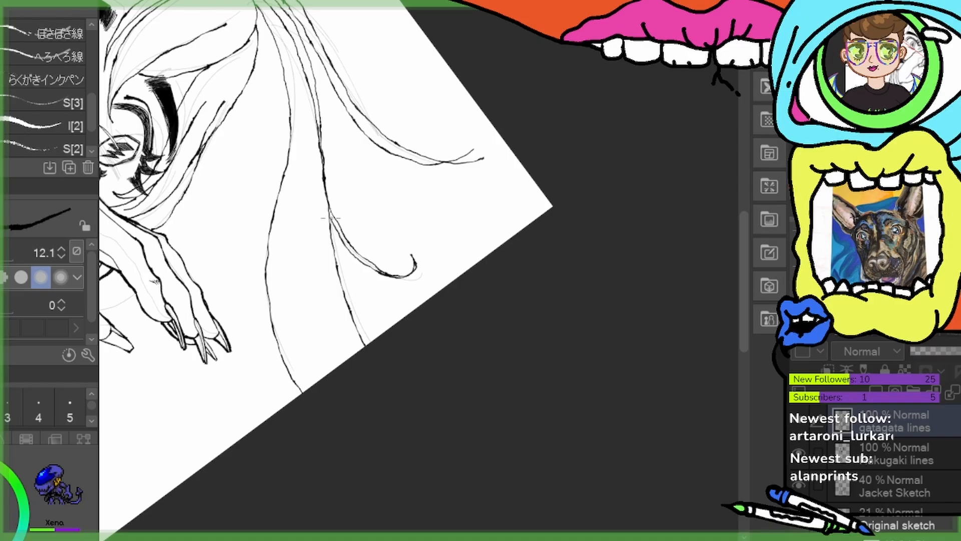
Ink two long hair strands that pass behind the fingers and thumb and flow on to the canvas edge
mouse_move(446, 392)
mouse_down()
mouse_move(633, 376)
mouse_move(555, 443)
mouse_move(546, 436)
mouse_move(526, 225)
mouse_move(515, 215)
mouse_move(534, 341)
mouse_move(515, 480)
mouse_move(441, 475)
mouse_move(436, 466)
mouse_move(482, 373)
mouse_move(534, 318)
mouse_up()
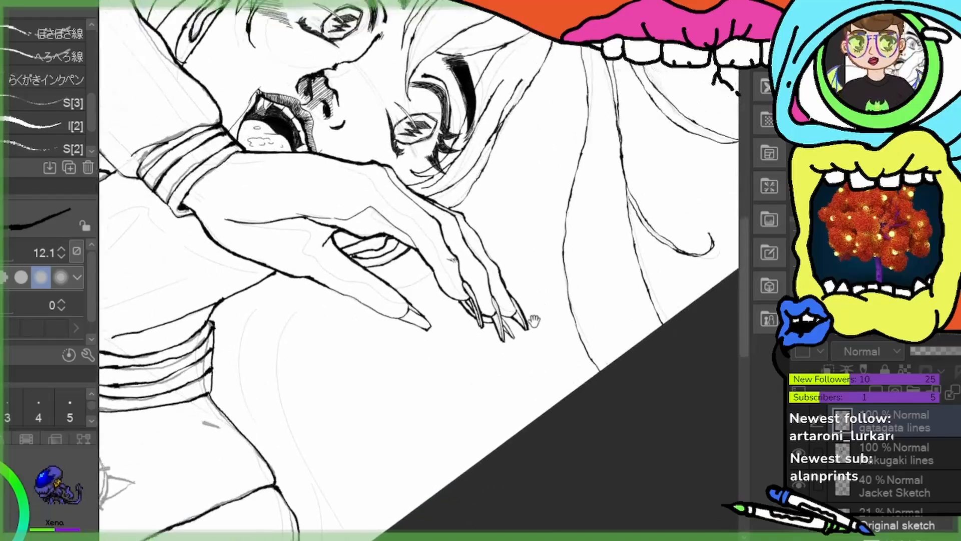
drag(550, 119, 518, 234)
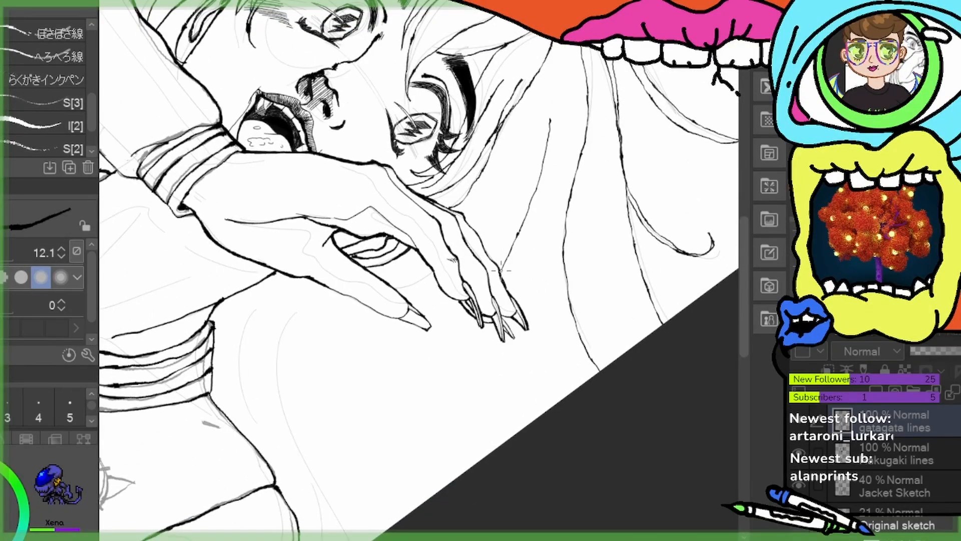
drag(483, 326, 470, 465)
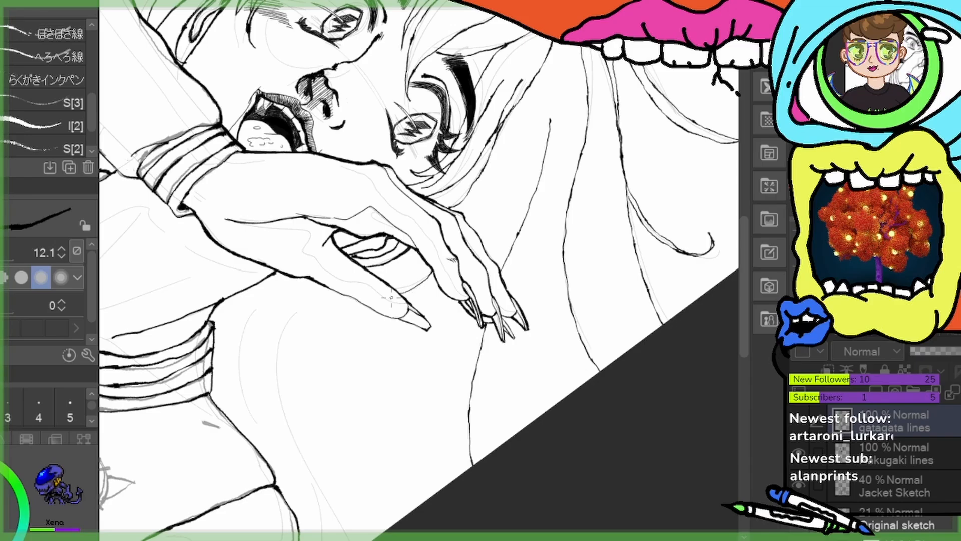
drag(391, 343, 420, 269)
mouse_move(383, 218)
mouse_down()
mouse_move(326, 303)
mouse_move(422, 458)
mouse_up()
Set the brush size to 15.8 and ink the flowing hair strands between the thumb, neck and shoulder
key(bracketright)
key(bracketright)
key(bracketright)
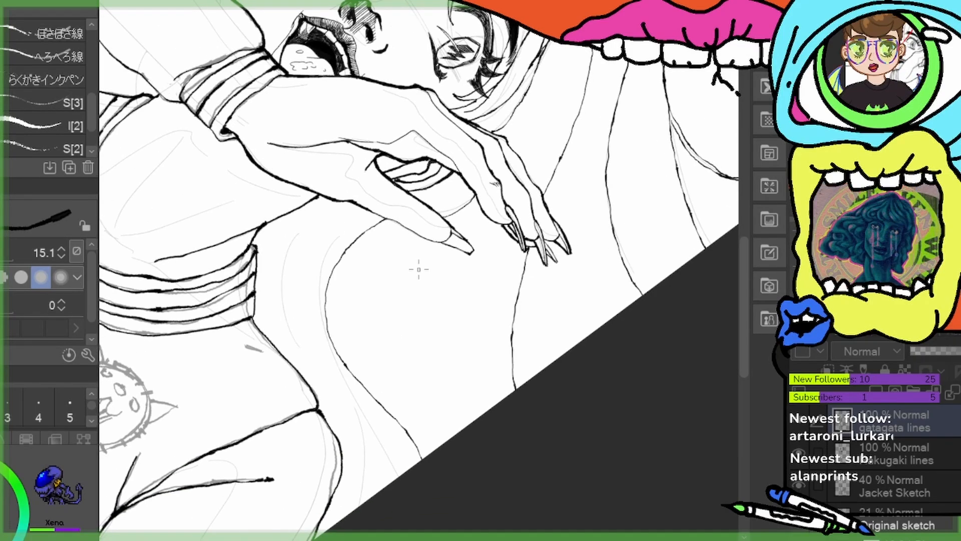
key(bracketleft)
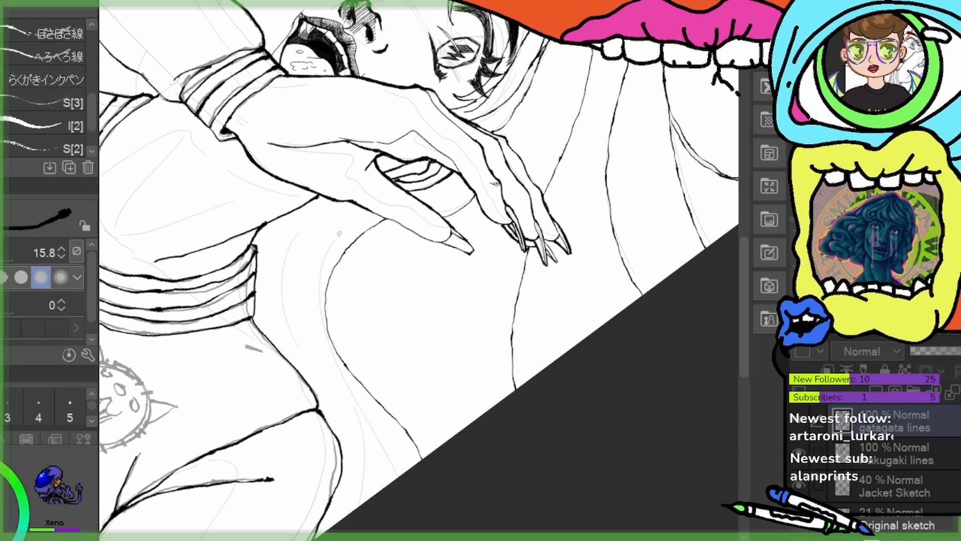
mouse_move(344, 227)
mouse_down()
mouse_move(319, 276)
mouse_move(335, 369)
mouse_move(395, 480)
mouse_up()
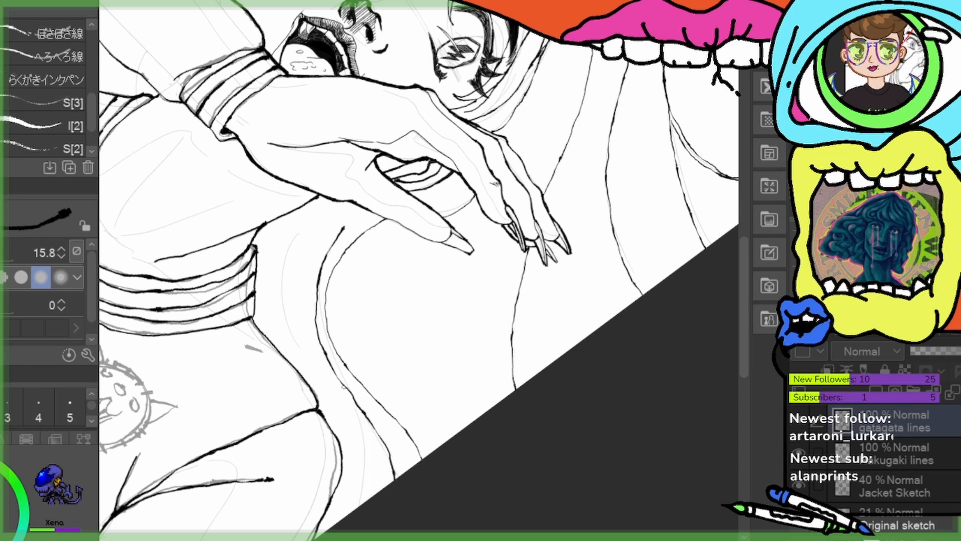
mouse_move(343, 381)
mouse_down()
mouse_move(362, 481)
mouse_move(352, 509)
mouse_up()
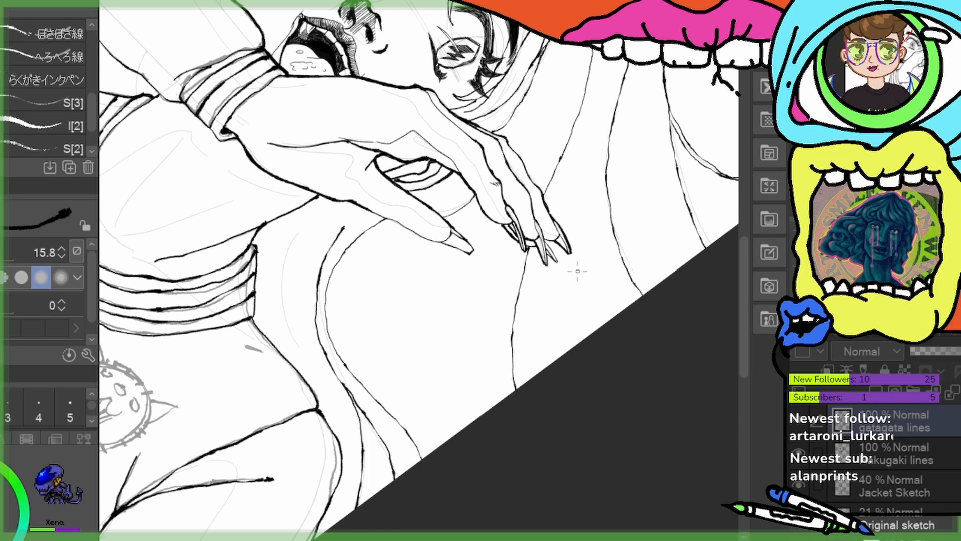
mouse_move(317, 197)
mouse_down()
mouse_move(288, 244)
mouse_move(280, 309)
mouse_move(303, 379)
mouse_move(318, 220)
mouse_up()
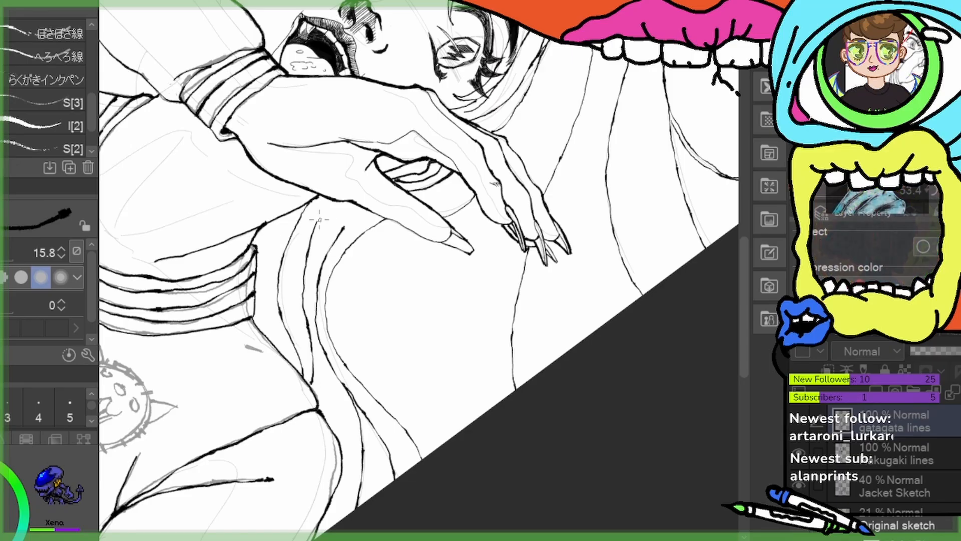
Ink two more strands falling from the crown beside the outer eye towards the backs of the fingers
key(space)
drag(504, 434, 433, 492)
drag(475, 410, 426, 471)
drag(509, 375, 511, 458)
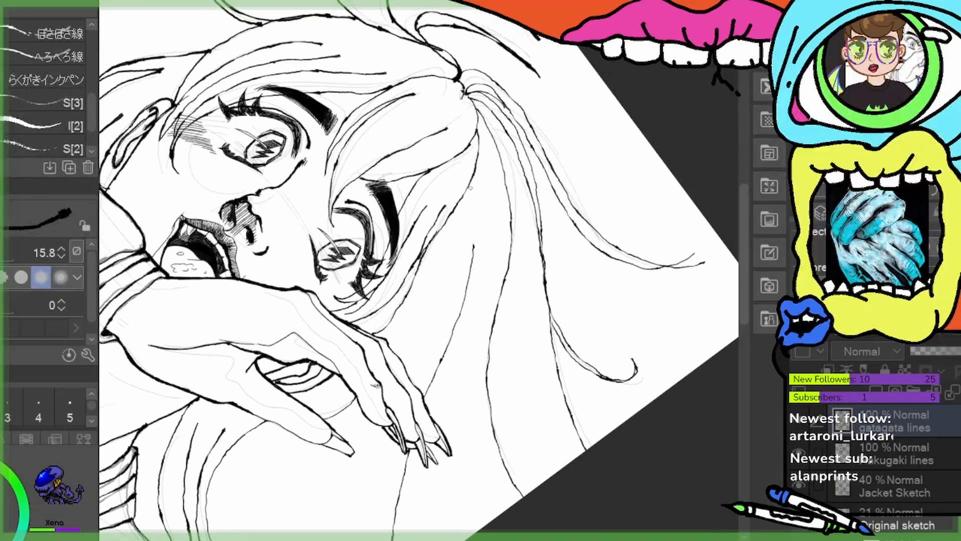
mouse_move(478, 121)
mouse_down()
mouse_move(488, 156)
mouse_move(479, 210)
mouse_move(424, 303)
mouse_up()
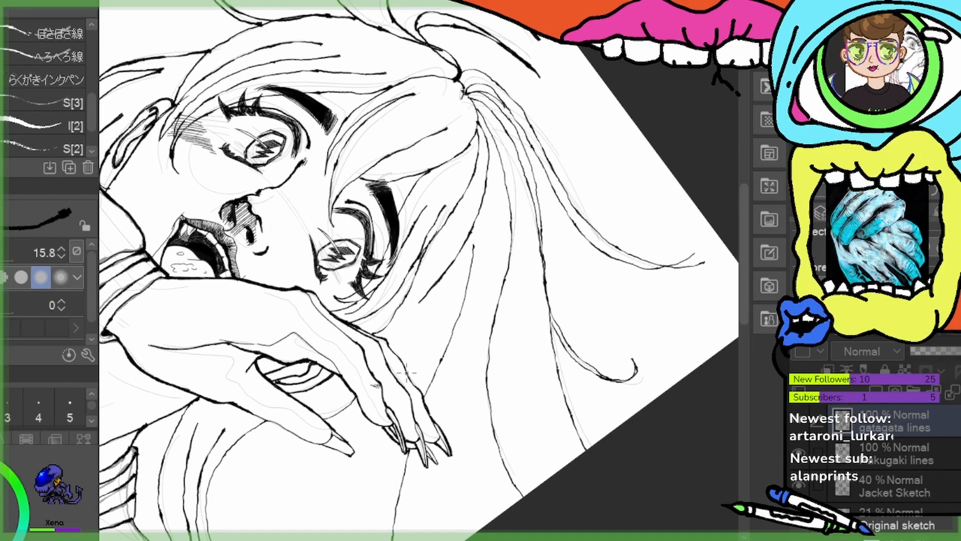
drag(402, 372, 468, 236)
Continue the hair below the fingertips with two curved strands running to the canvas edge
key(space)
mouse_move(511, 396)
mouse_down()
mouse_move(523, 366)
mouse_move(628, 236)
mouse_up()
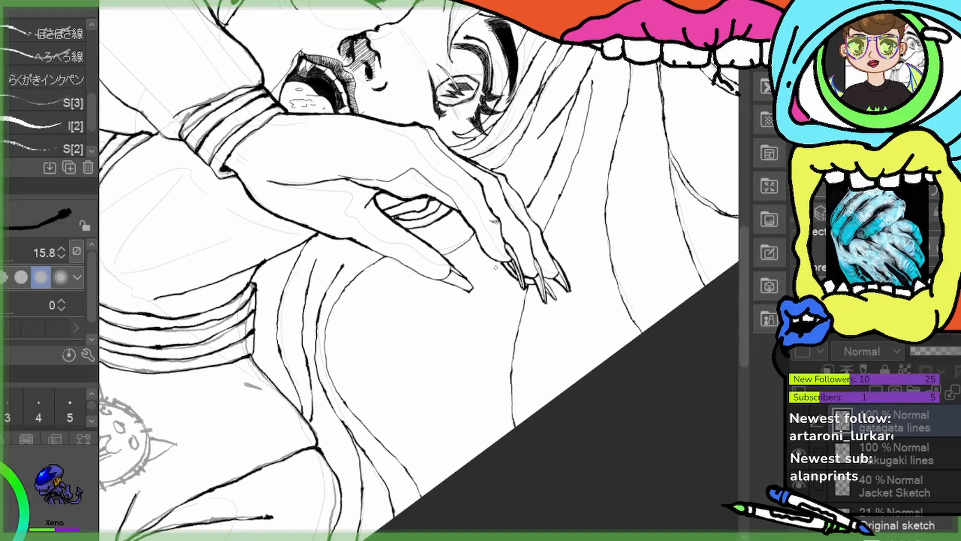
drag(485, 286, 427, 491)
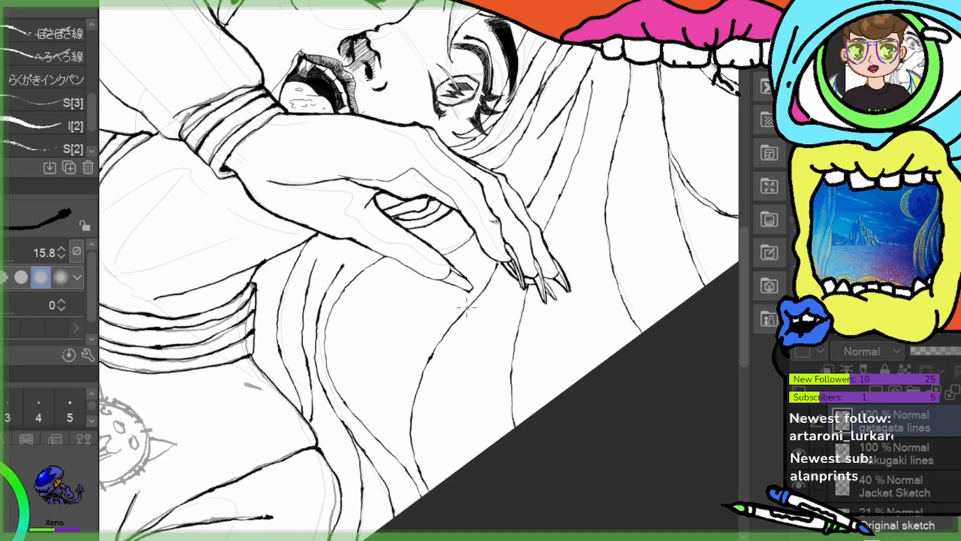
mouse_move(470, 306)
mouse_down()
mouse_move(446, 389)
mouse_move(468, 461)
mouse_up()
Add a short strand beside the outer eye and a curved strand below the thumb to fill gaps in the hair
key(space)
drag(538, 328, 466, 474)
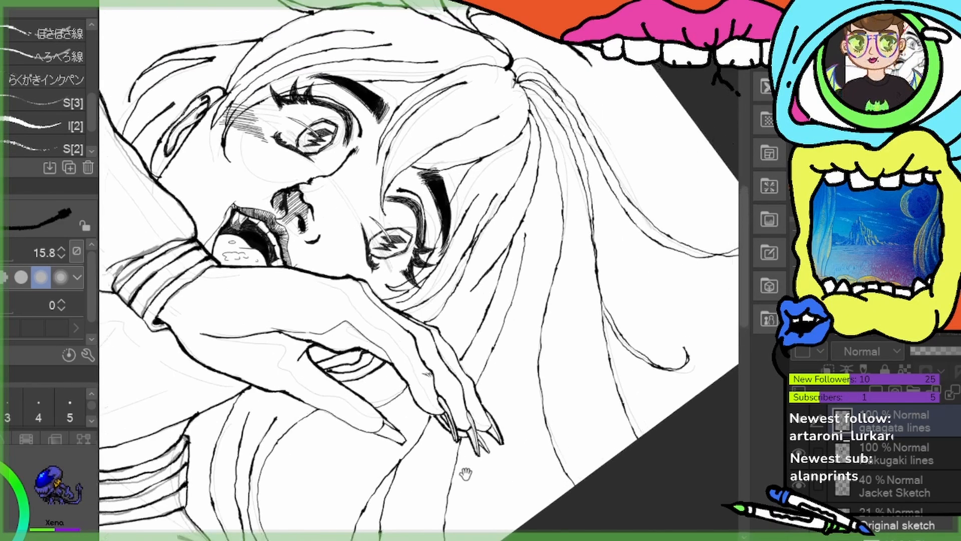
mouse_move(508, 407)
mouse_down()
mouse_move(521, 380)
mouse_move(563, 389)
mouse_up()
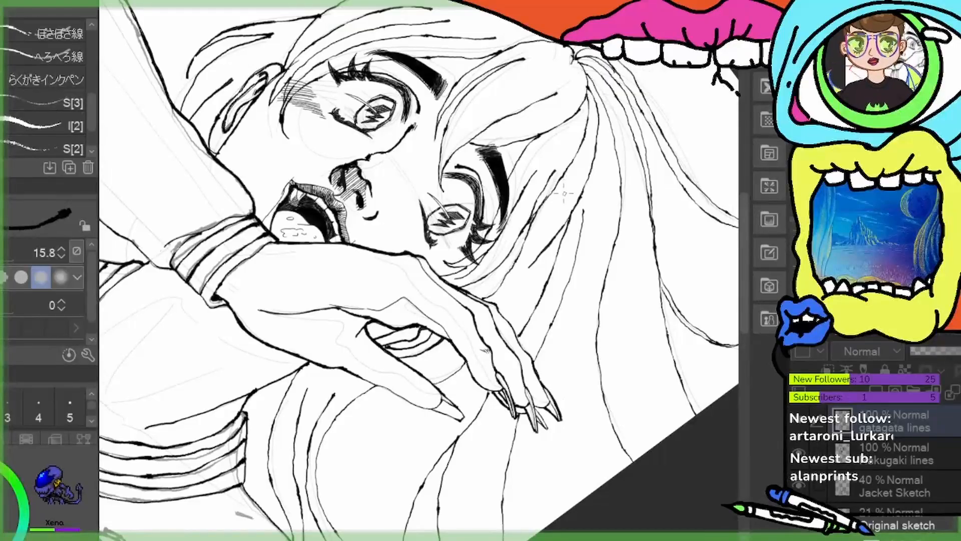
mouse_move(568, 176)
mouse_down()
mouse_move(552, 227)
mouse_move(500, 303)
mouse_up()
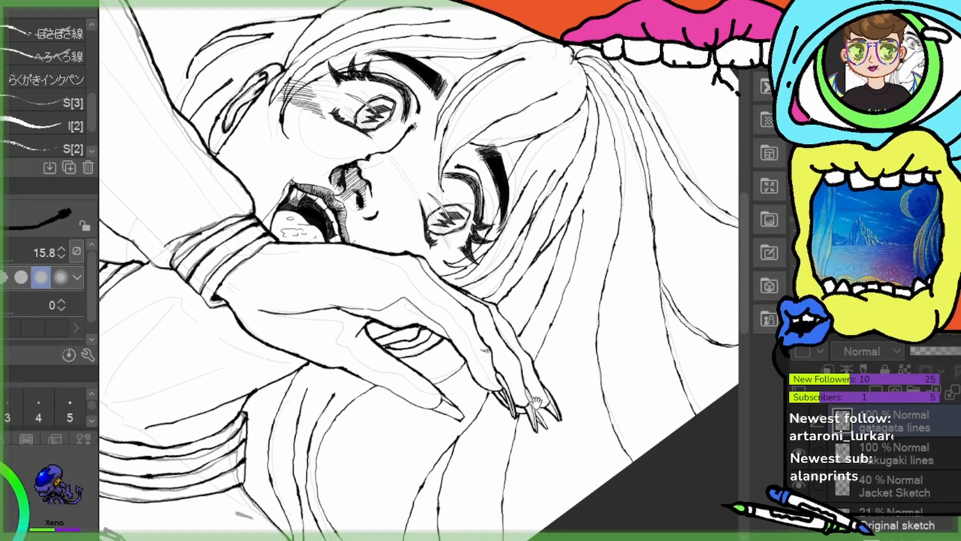
drag(534, 400, 469, 483)
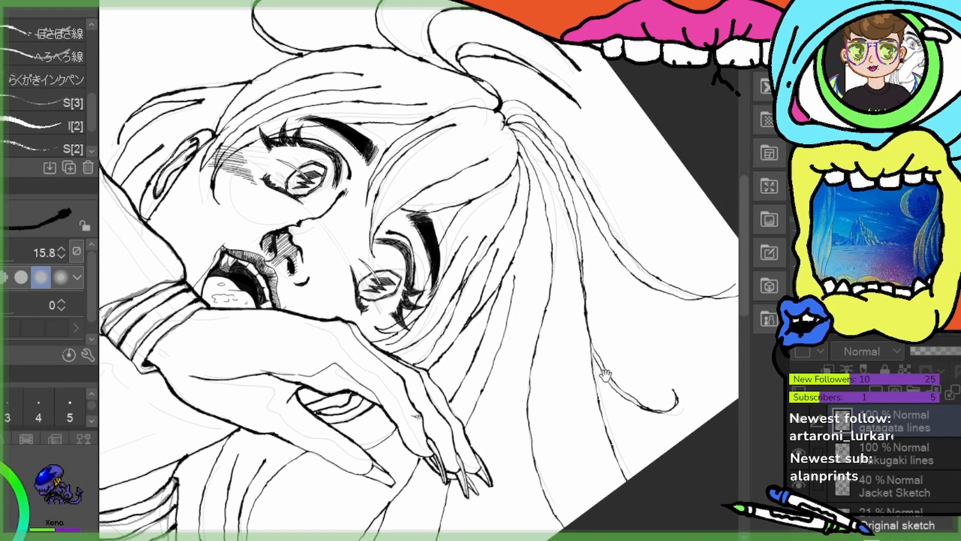
drag(533, 433, 628, 358)
mouse_move(458, 468)
mouse_down()
mouse_move(484, 405)
mouse_move(606, 341)
mouse_up()
mouse_move(531, 414)
mouse_down()
mouse_move(604, 342)
mouse_move(411, 443)
mouse_up()
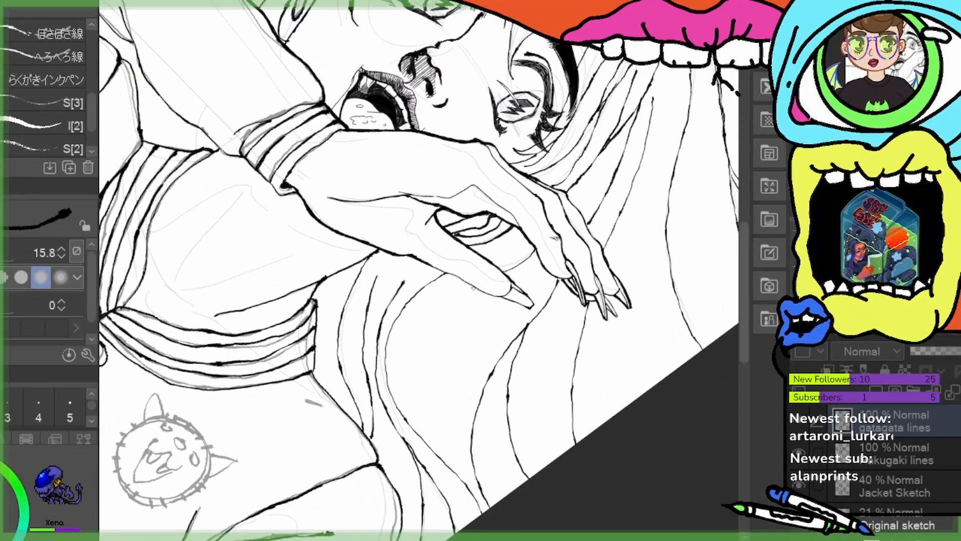
drag(461, 300, 431, 415)
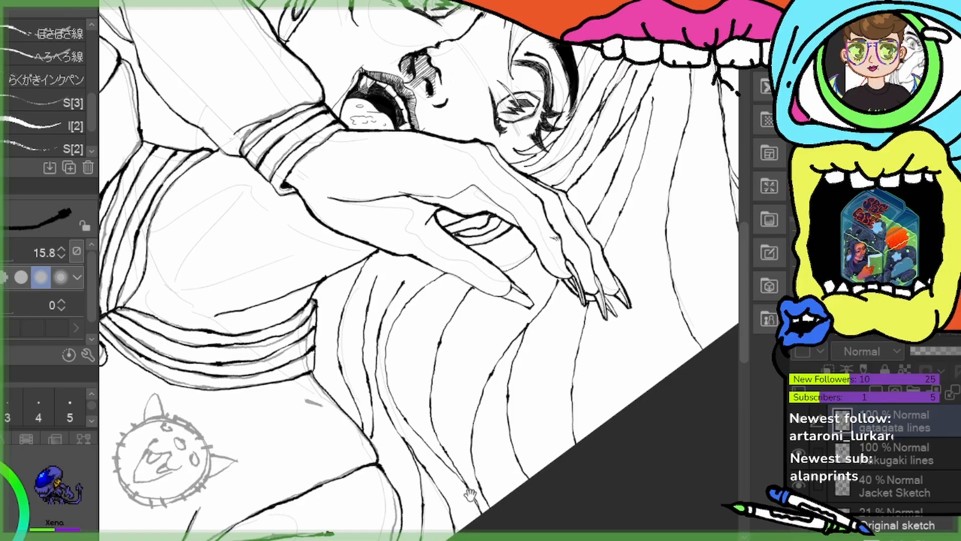
Ink the double circular outline and the double-lined left ear of the cat-faced badge on the jacket's chest
drag(515, 402, 527, 453)
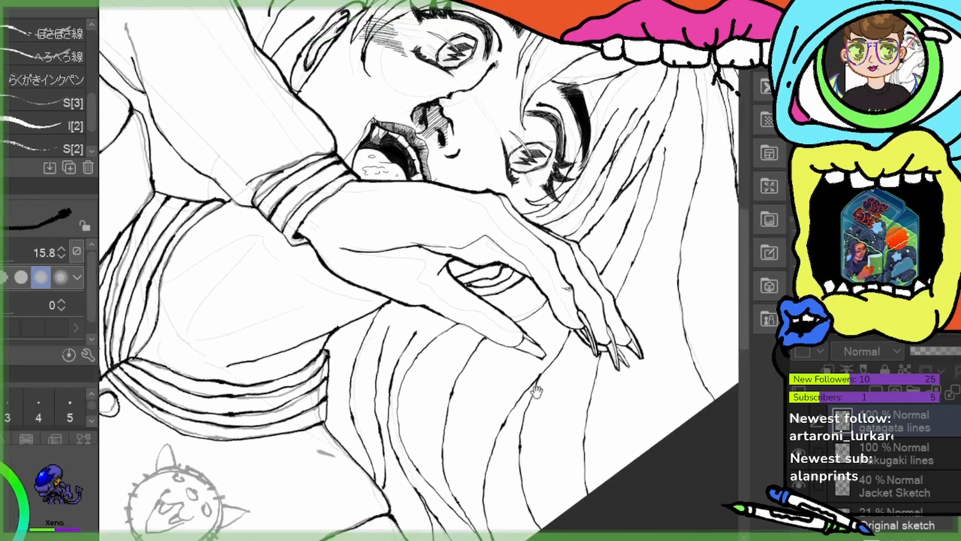
key(slash)
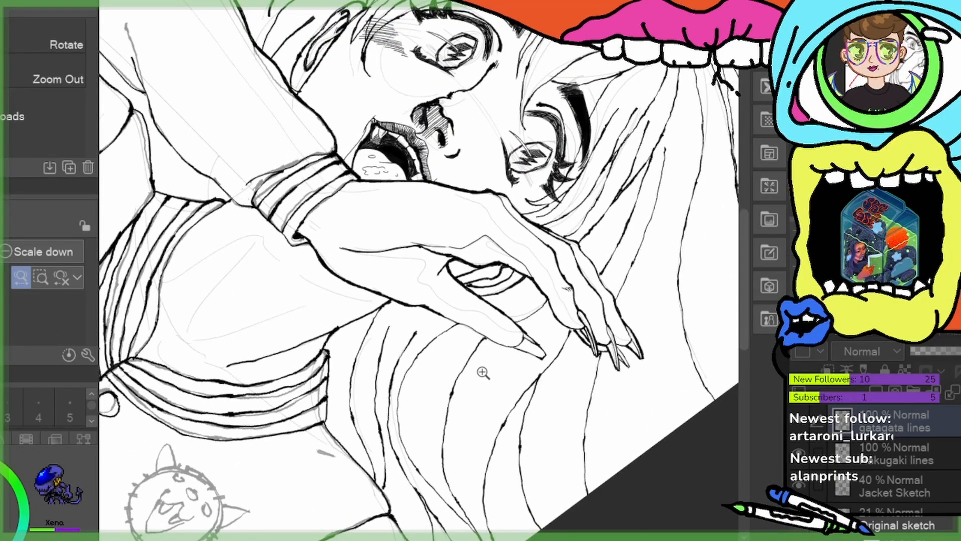
key(p)
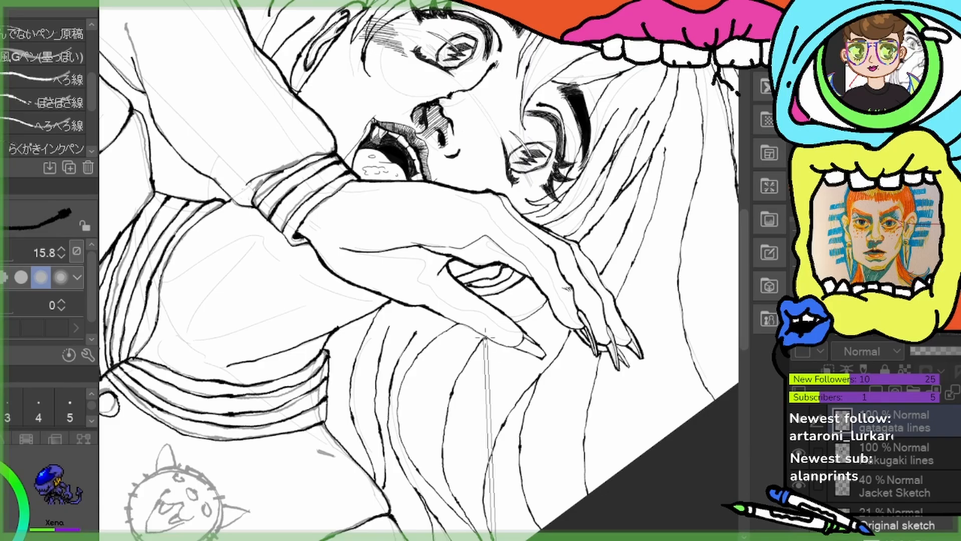
shift+drag(483, 422, 595, 314)
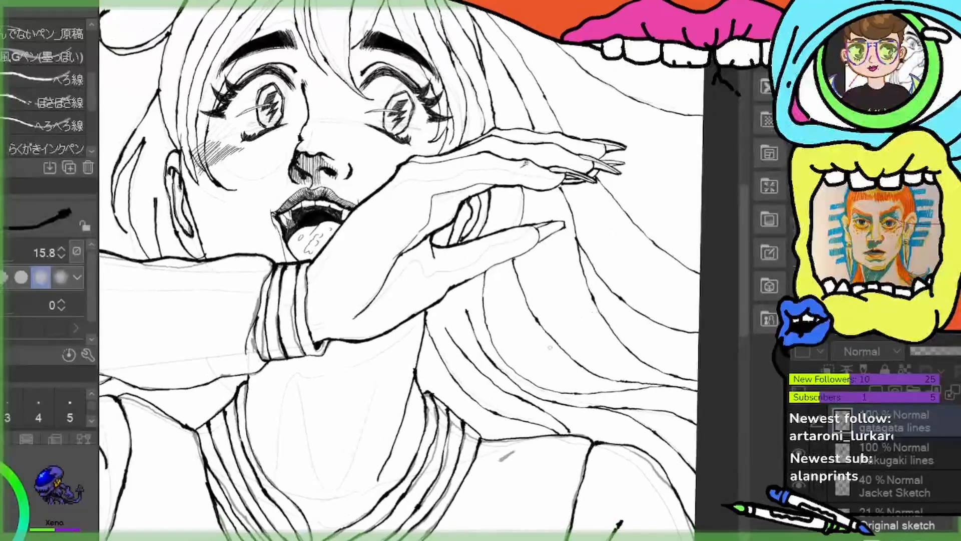
mouse_move(473, 404)
mouse_down()
mouse_move(534, 397)
mouse_move(579, 239)
mouse_move(596, 225)
mouse_up()
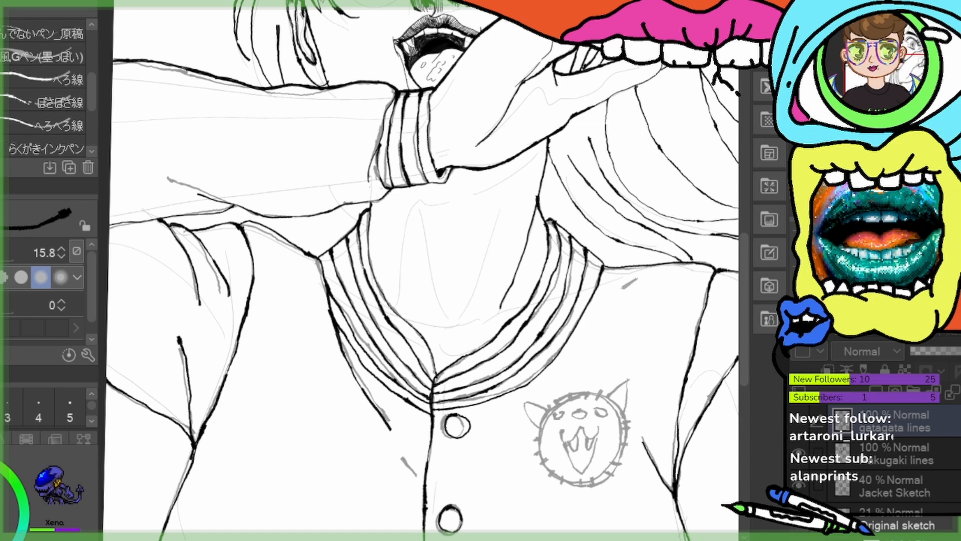
scroll(615, 414, up, 5)
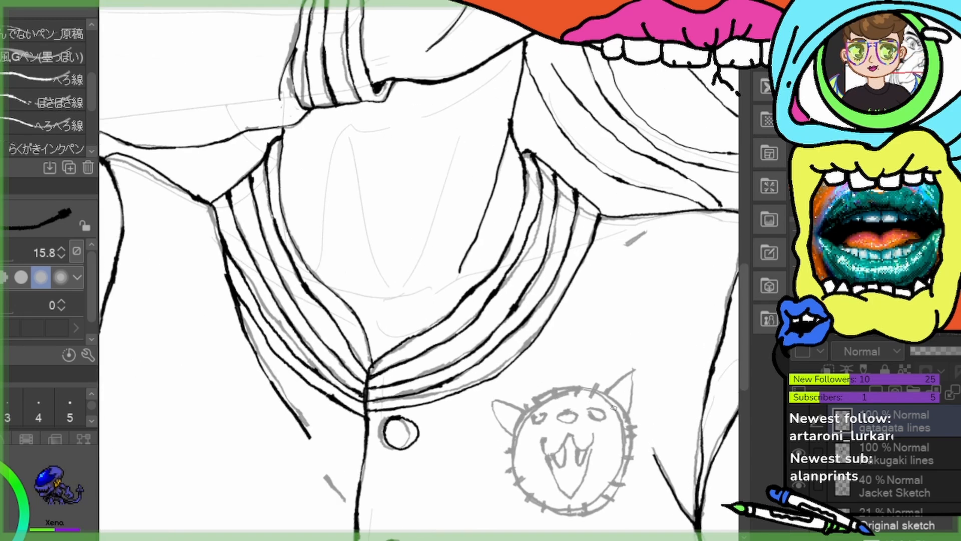
drag(593, 390, 545, 147)
key(ctrl+z)
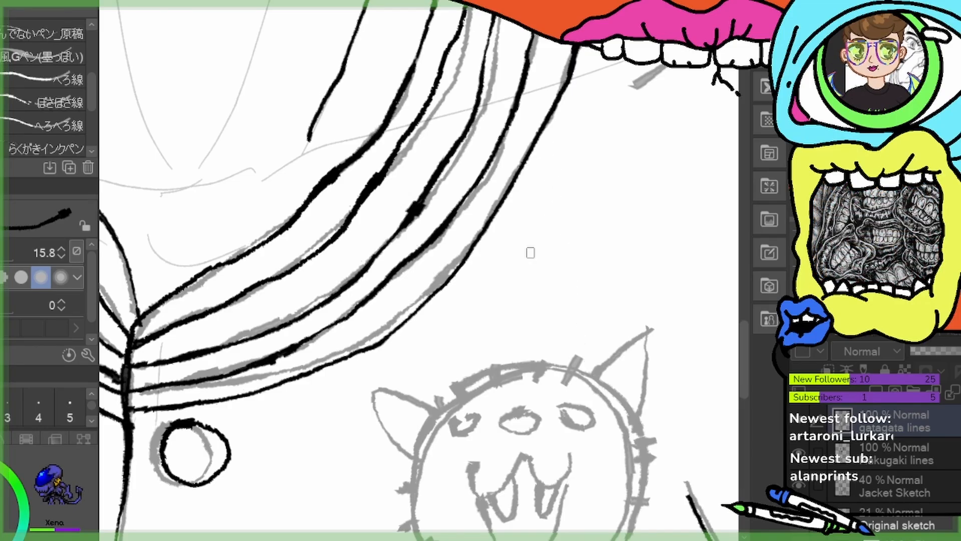
drag(553, 338, 524, 143)
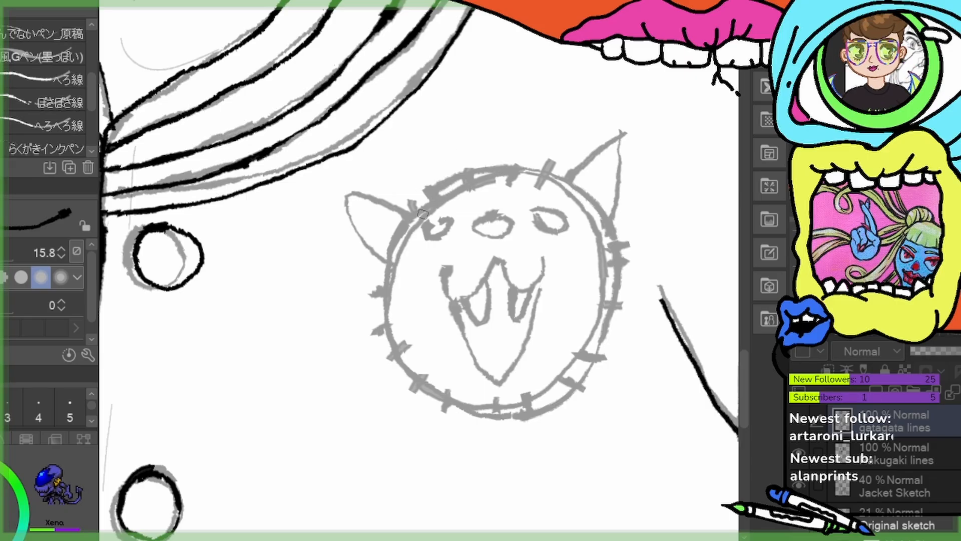
mouse_move(423, 214)
mouse_down()
mouse_move(397, 259)
mouse_move(391, 335)
mouse_move(407, 374)
mouse_move(469, 409)
mouse_move(537, 403)
mouse_move(580, 374)
mouse_move(612, 326)
mouse_move(619, 290)
mouse_move(616, 252)
mouse_move(593, 208)
mouse_move(549, 186)
mouse_move(463, 188)
mouse_move(433, 202)
mouse_move(412, 228)
mouse_move(398, 226)
mouse_move(379, 307)
mouse_move(389, 367)
mouse_move(427, 413)
mouse_move(478, 428)
mouse_move(533, 422)
mouse_move(603, 369)
mouse_move(626, 321)
mouse_move(634, 266)
mouse_move(613, 213)
mouse_move(561, 174)
mouse_move(451, 177)
mouse_move(400, 216)
mouse_move(402, 203)
mouse_move(346, 198)
mouse_move(380, 270)
mouse_up()
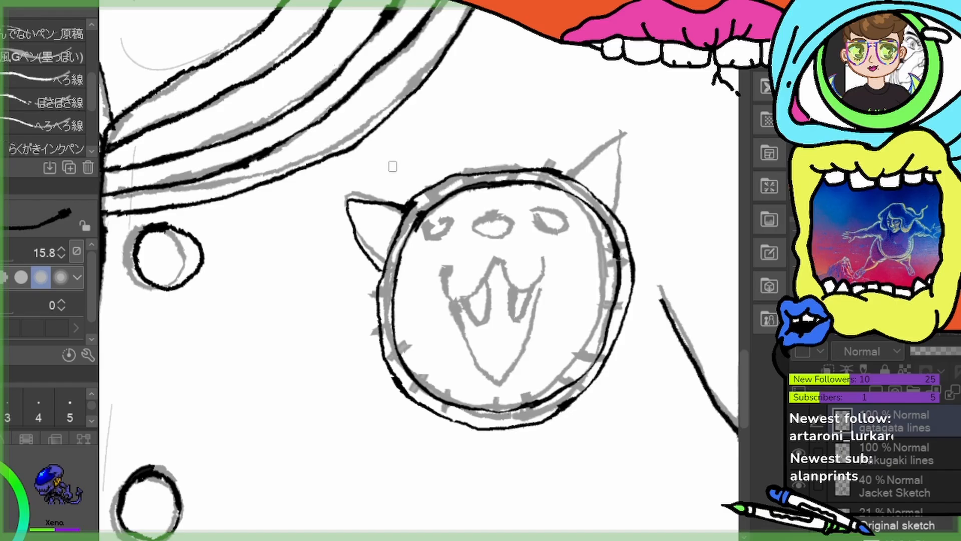
mouse_move(416, 198)
mouse_down()
mouse_move(331, 195)
mouse_move(336, 227)
mouse_move(376, 283)
mouse_up()
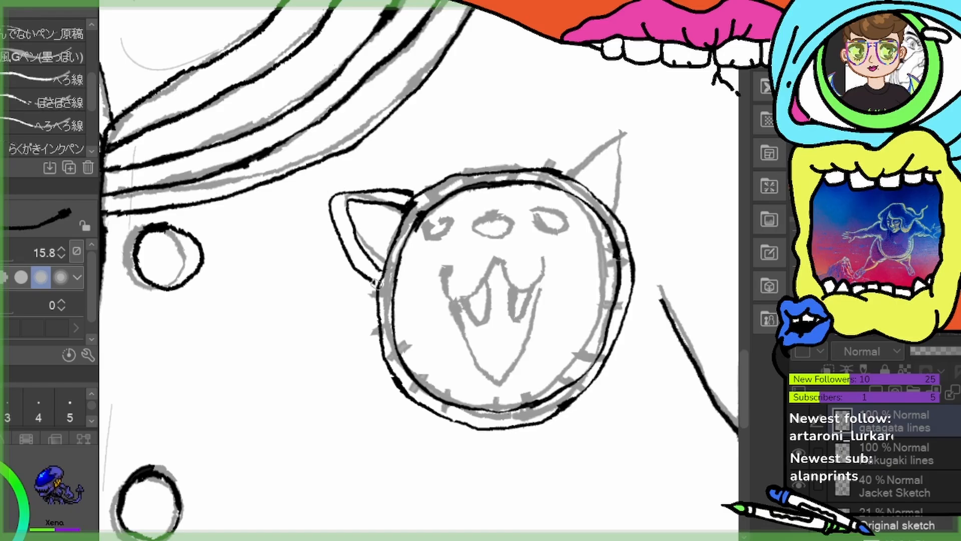
Ink the badge's double-lined right ear, both oval eyes and the small nose
mouse_move(566, 176)
mouse_down()
mouse_move(603, 148)
mouse_move(621, 165)
mouse_move(611, 213)
mouse_up()
mouse_move(561, 166)
mouse_down()
mouse_move(632, 120)
mouse_move(638, 186)
mouse_move(621, 223)
mouse_up()
mouse_move(433, 218)
mouse_down()
mouse_move(417, 257)
mouse_move(441, 243)
mouse_move(444, 222)
mouse_up()
mouse_move(563, 201)
mouse_down()
mouse_move(542, 202)
mouse_move(545, 222)
mouse_move(581, 236)
mouse_move(581, 217)
mouse_move(556, 199)
mouse_up()
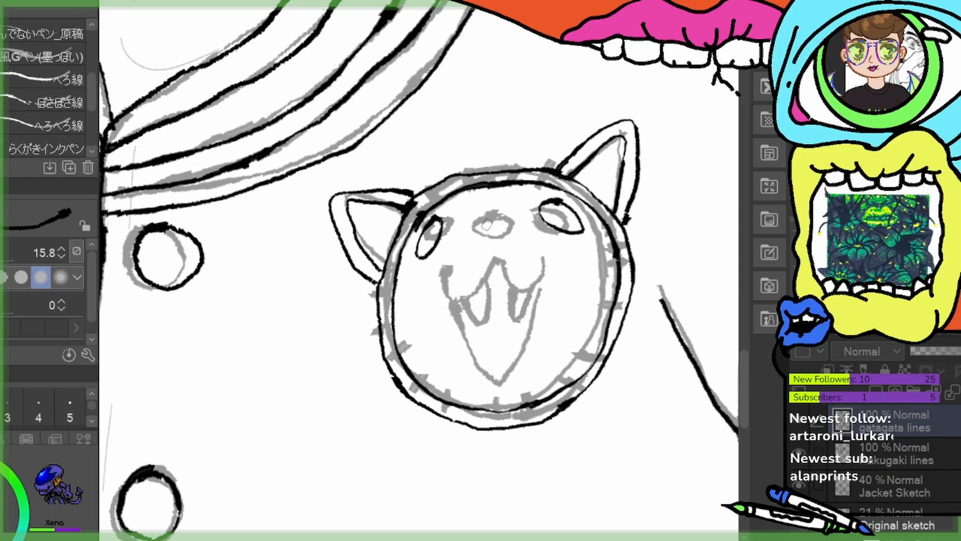
mouse_move(486, 225)
mouse_down()
mouse_move(472, 223)
mouse_move(493, 242)
mouse_move(513, 224)
mouse_move(486, 216)
mouse_up()
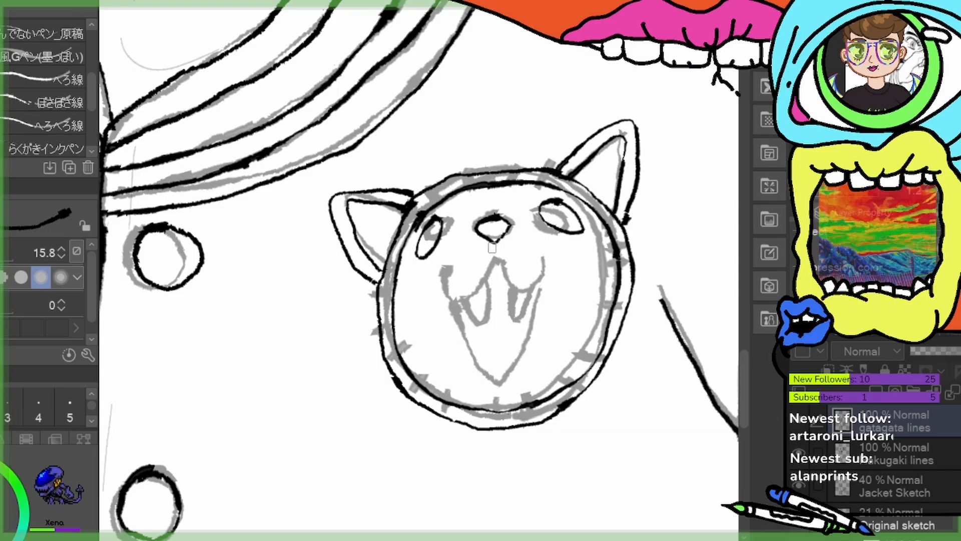
Ink the badge cat's open mouth with its curved upper lip, two fangs on top and pointed lower jaw
mouse_move(441, 266)
mouse_down()
mouse_move(442, 298)
mouse_move(487, 281)
mouse_move(497, 257)
mouse_move(527, 286)
mouse_move(545, 254)
mouse_up()
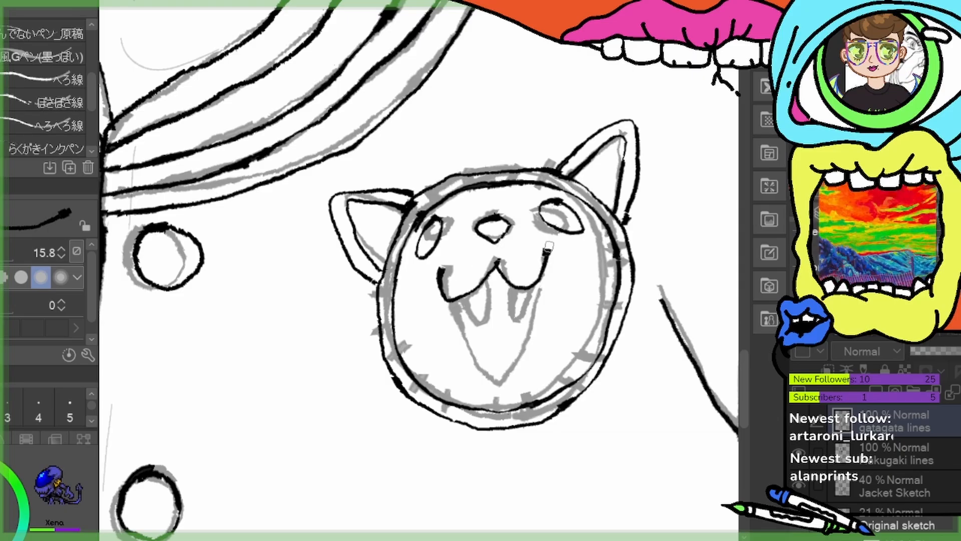
mouse_move(459, 293)
mouse_down()
mouse_move(480, 326)
mouse_move(480, 285)
mouse_move(517, 303)
mouse_move(515, 324)
mouse_move(533, 286)
mouse_up()
mouse_move(453, 300)
mouse_down()
mouse_move(478, 366)
mouse_move(505, 377)
mouse_move(531, 337)
mouse_move(540, 282)
mouse_up()
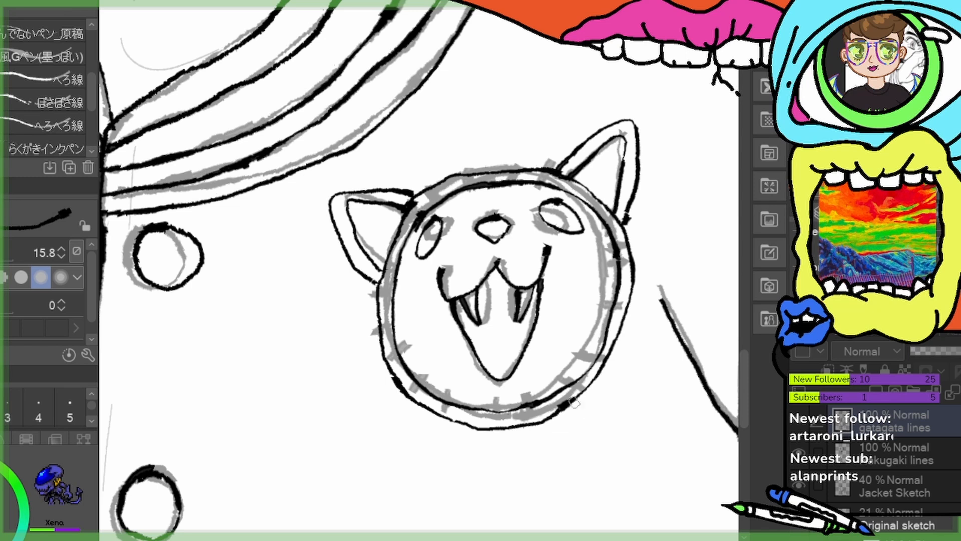
Ink short stitch marks across the badge's right rim, upper rim and around its right ear
mouse_move(571, 381)
mouse_down()
mouse_move(598, 386)
mouse_move(591, 358)
mouse_move(608, 362)
mouse_move(599, 343)
mouse_move(616, 345)
mouse_move(603, 326)
mouse_move(624, 333)
mouse_move(606, 313)
mouse_move(628, 317)
mouse_move(611, 298)
mouse_move(625, 254)
mouse_move(609, 255)
mouse_move(629, 242)
mouse_move(610, 241)
mouse_move(628, 230)
mouse_move(609, 216)
mouse_move(608, 232)
mouse_move(629, 223)
mouse_up()
mouse_move(429, 203)
mouse_down()
mouse_move(422, 184)
mouse_move(468, 162)
mouse_move(491, 185)
mouse_move(525, 181)
mouse_up()
mouse_move(540, 160)
mouse_down()
mouse_move(541, 177)
mouse_move(550, 178)
mouse_move(569, 146)
mouse_up()
drag(584, 156, 583, 132)
drag(596, 149, 594, 128)
drag(607, 142, 606, 126)
drag(619, 142, 618, 123)
mouse_move(629, 131)
mouse_down()
mouse_move(625, 111)
mouse_move(644, 129)
mouse_up()
mouse_move(623, 159)
mouse_down()
mouse_move(646, 149)
mouse_move(645, 170)
mouse_up()
mouse_move(620, 192)
mouse_down()
mouse_move(636, 181)
mouse_move(633, 195)
mouse_up()
drag(622, 215, 641, 205)
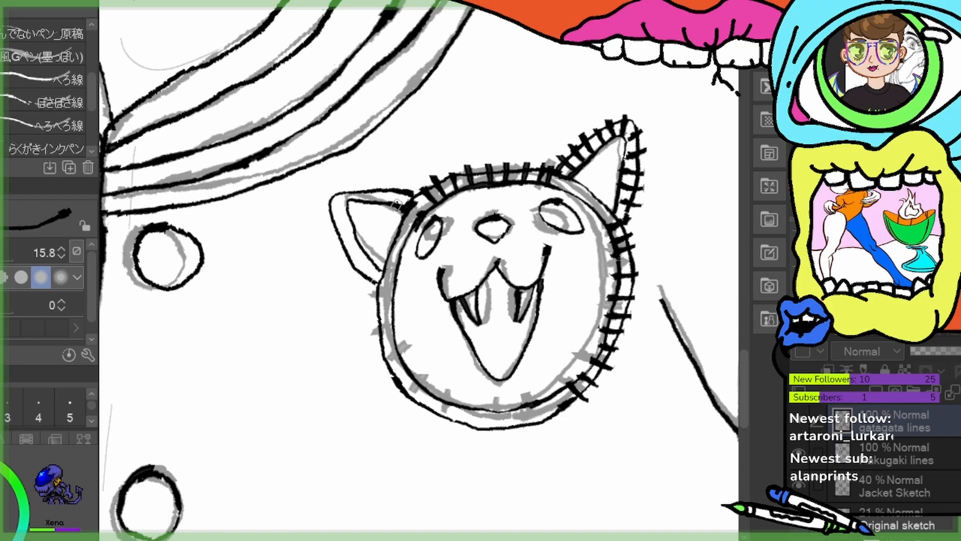
Continue the stitch marks around the badge's left ear, left rim and bottom, filling the rim gaps beneath both ears
mouse_move(401, 205)
mouse_down()
mouse_move(393, 181)
mouse_move(367, 201)
mouse_move(385, 202)
mouse_move(390, 191)
mouse_move(373, 203)
mouse_move(375, 177)
mouse_move(364, 181)
mouse_up()
drag(360, 206, 351, 182)
mouse_move(347, 205)
mouse_down()
mouse_move(343, 183)
mouse_move(347, 207)
mouse_move(332, 203)
mouse_move(347, 217)
mouse_move(328, 218)
mouse_move(356, 229)
mouse_move(331, 241)
mouse_move(360, 252)
mouse_move(358, 244)
mouse_move(337, 251)
mouse_up()
mouse_move(373, 249)
mouse_down()
mouse_move(340, 265)
mouse_move(346, 271)
mouse_up()
mouse_move(380, 265)
mouse_down()
mouse_move(393, 298)
mouse_move(370, 297)
mouse_move(391, 314)
mouse_move(367, 314)
mouse_up()
mouse_move(395, 317)
mouse_down()
mouse_move(370, 330)
mouse_move(401, 346)
mouse_move(379, 354)
mouse_move(399, 357)
mouse_move(382, 372)
mouse_move(408, 372)
mouse_move(390, 393)
mouse_move(426, 420)
mouse_move(469, 423)
mouse_move(483, 436)
mouse_move(535, 427)
mouse_up()
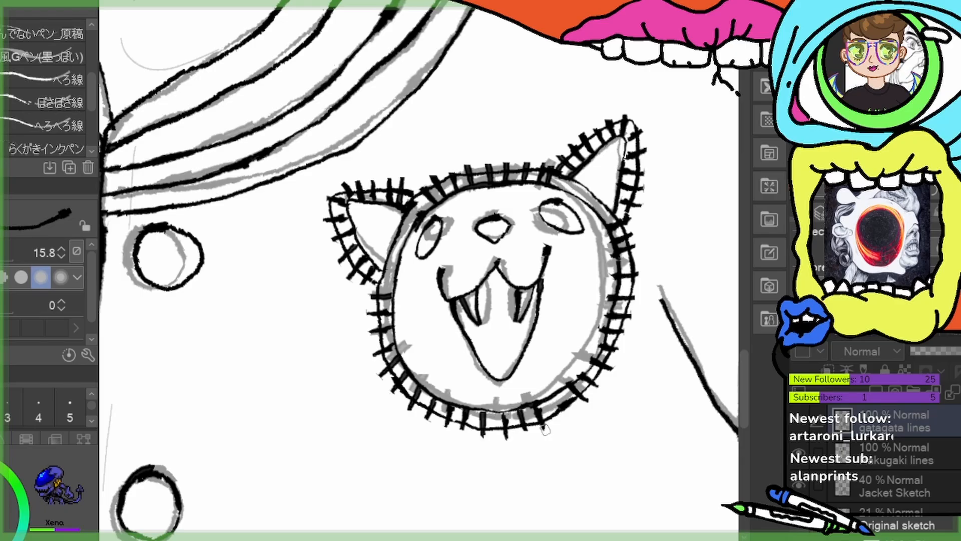
mouse_move(557, 390)
mouse_down()
mouse_move(549, 412)
mouse_move(577, 410)
mouse_up()
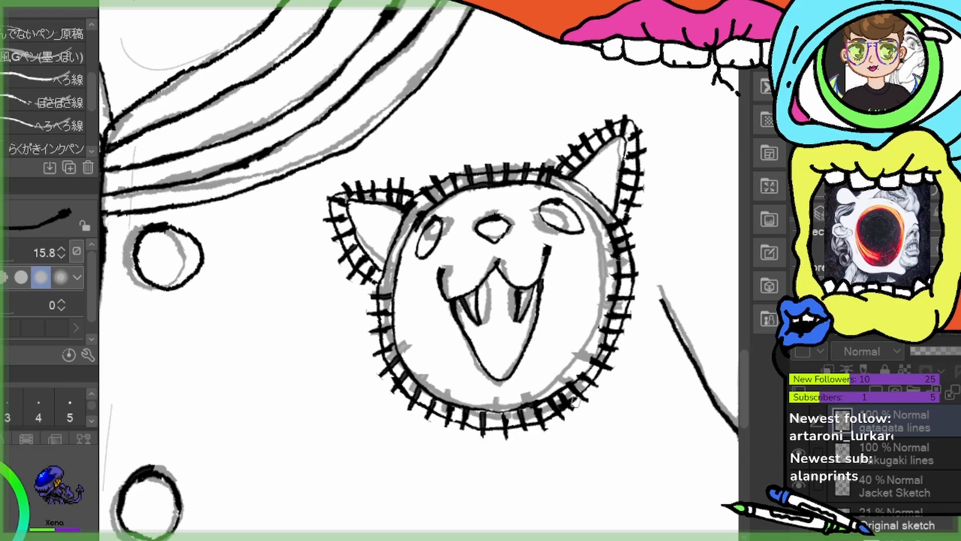
mouse_move(573, 174)
mouse_down()
mouse_move(564, 190)
mouse_move(602, 211)
mouse_up()
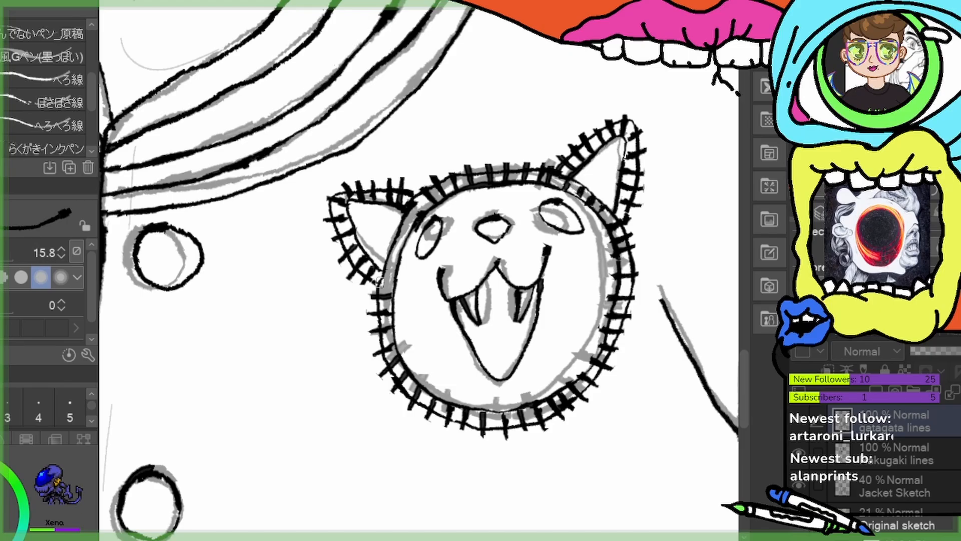
mouse_move(380, 283)
mouse_down()
mouse_move(394, 286)
mouse_move(408, 234)
mouse_move(428, 210)
mouse_up()
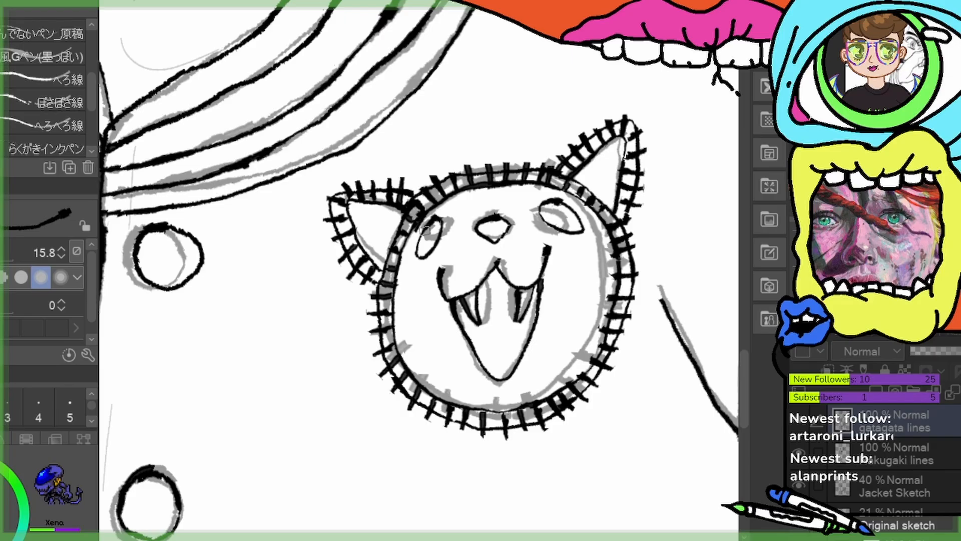
Hatch the inside of the badge cat's two eyes and nose with short parallel strokes
mouse_move(419, 247)
mouse_down()
mouse_move(425, 253)
mouse_move(435, 236)
mouse_up()
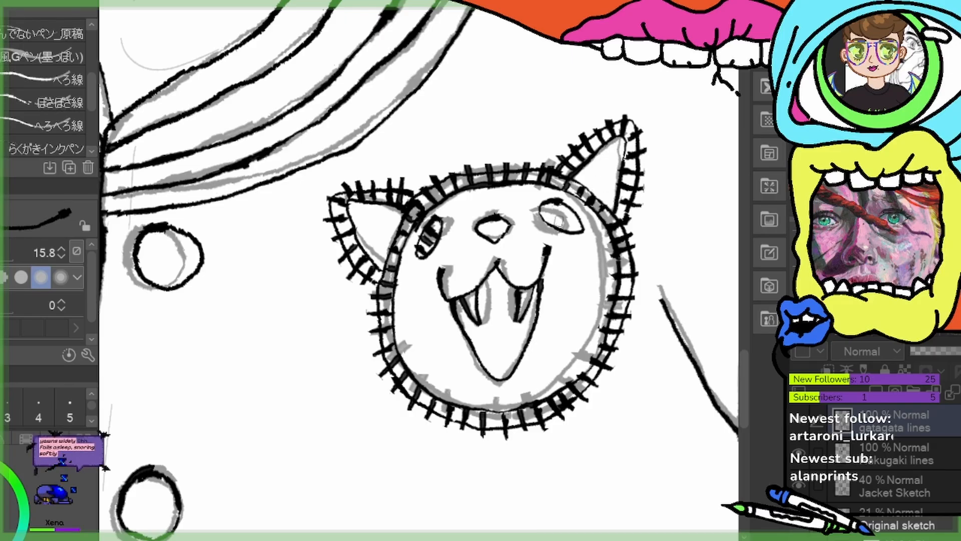
drag(546, 200, 555, 224)
drag(553, 200, 567, 227)
mouse_move(566, 203)
mouse_down()
mouse_move(558, 223)
mouse_move(570, 209)
mouse_move(577, 230)
mouse_up()
drag(575, 212, 584, 230)
drag(581, 220, 585, 232)
drag(479, 217, 506, 241)
drag(503, 217, 514, 229)
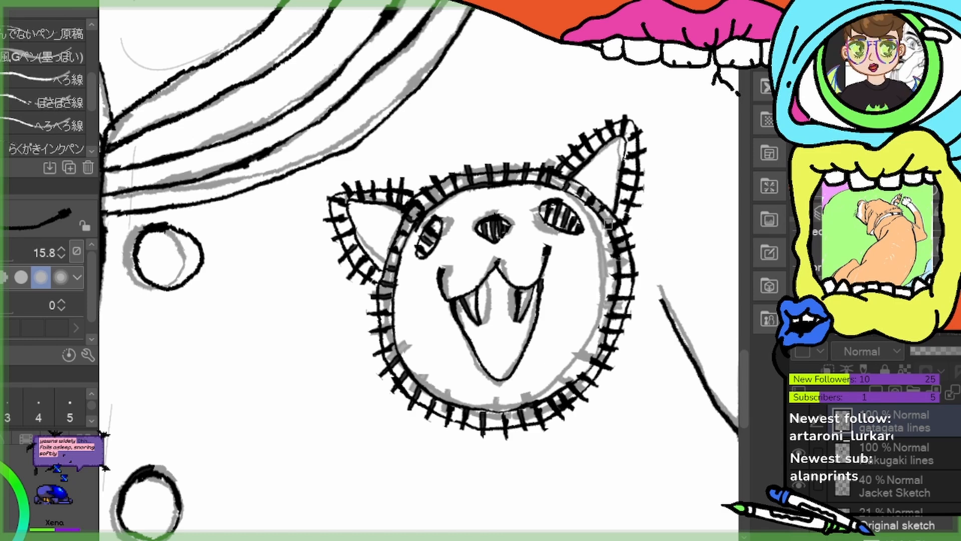
Look over the inked portrait from the jacket and badge up to the face and hair and back to the collar
scroll(608, 224, down, 5)
scroll(528, 182, up, 2)
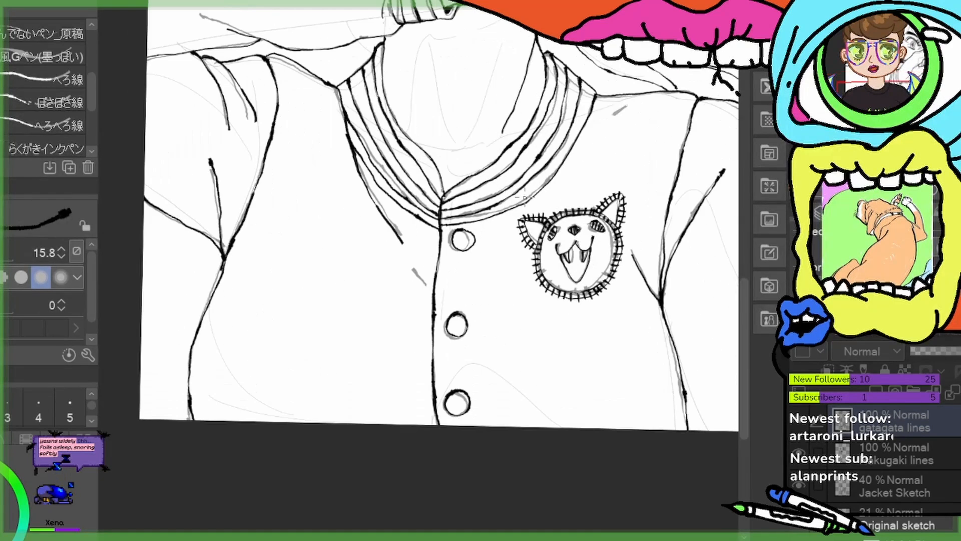
scroll(528, 182, up, 1)
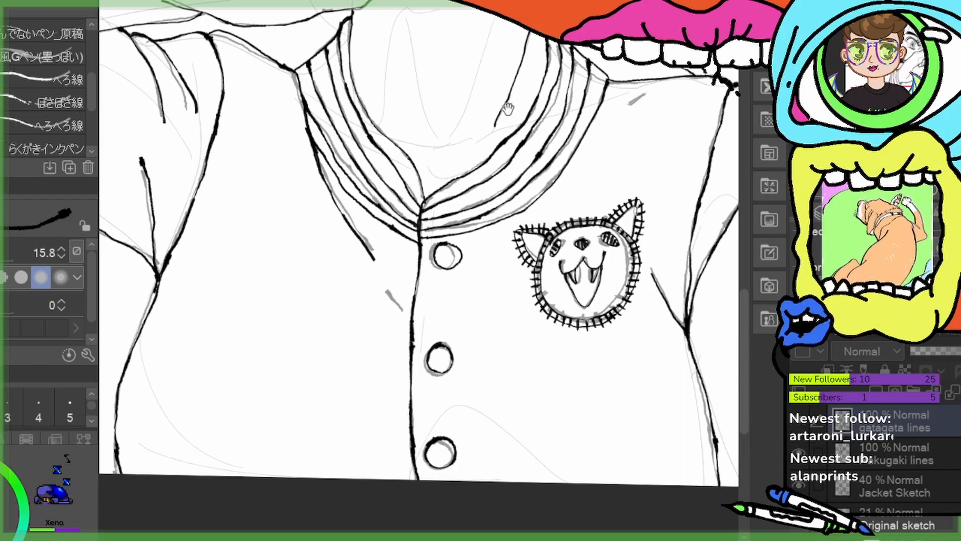
drag(507, 109, 466, 330)
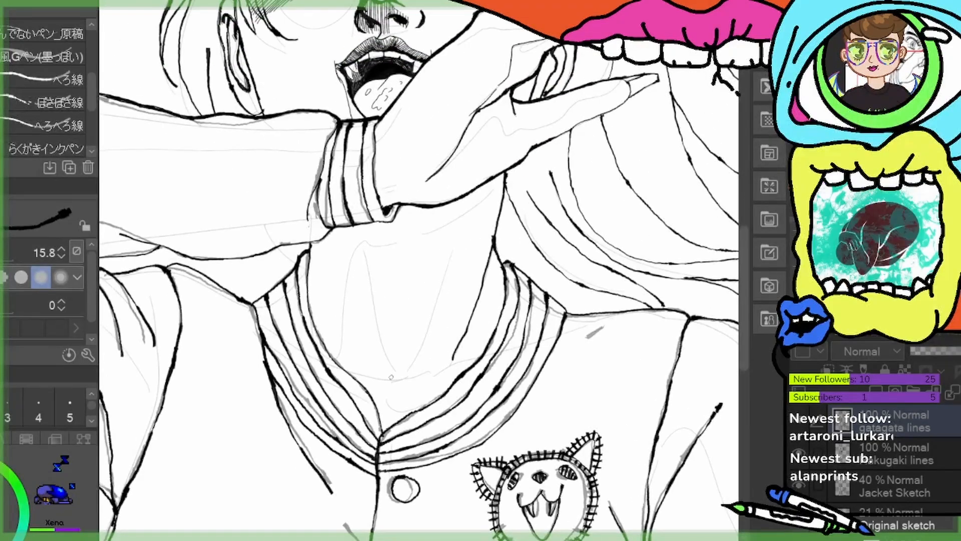
mouse_move(399, 380)
mouse_down()
mouse_move(439, 461)
mouse_move(425, 496)
mouse_up()
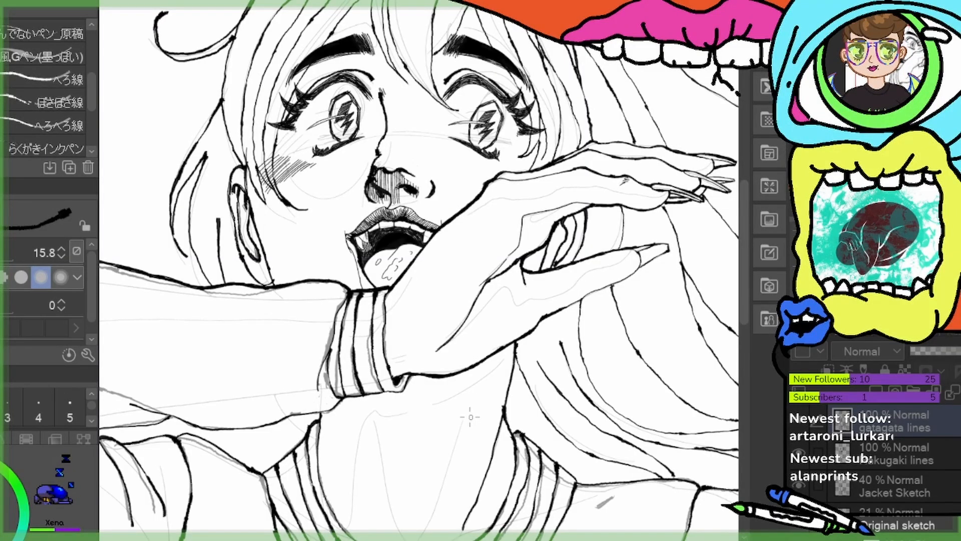
drag(510, 300, 440, 477)
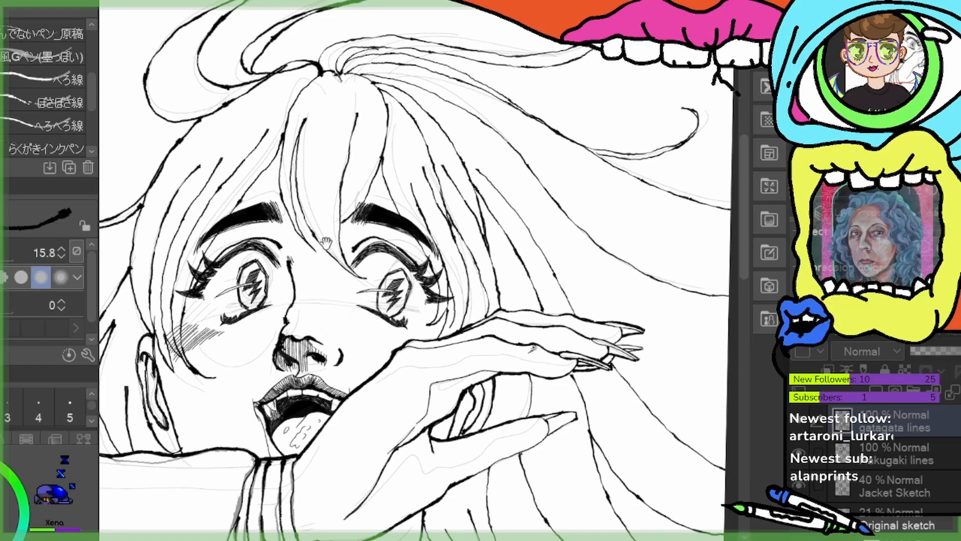
mouse_move(326, 287)
mouse_down()
mouse_move(536, 397)
mouse_move(488, 333)
mouse_up()
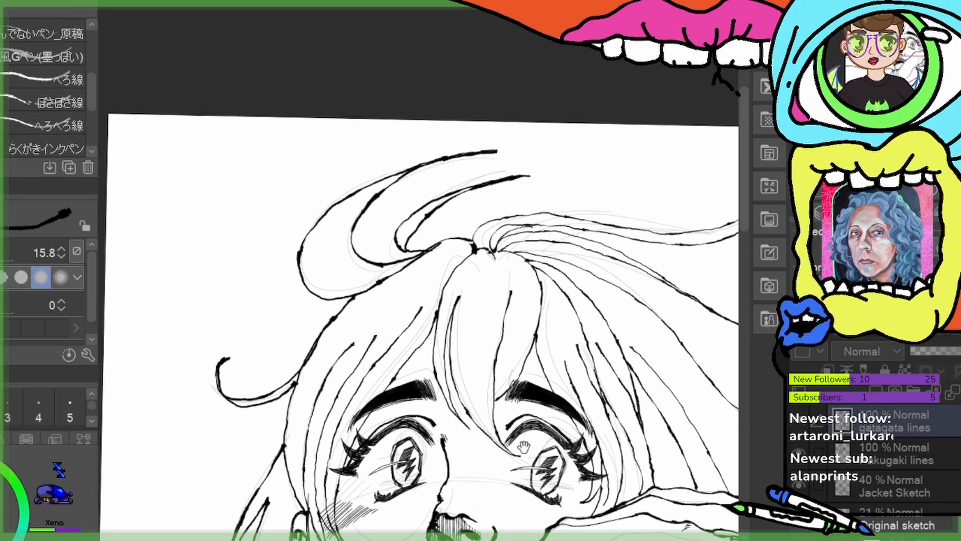
drag(524, 447, 433, 213)
drag(480, 407, 418, 293)
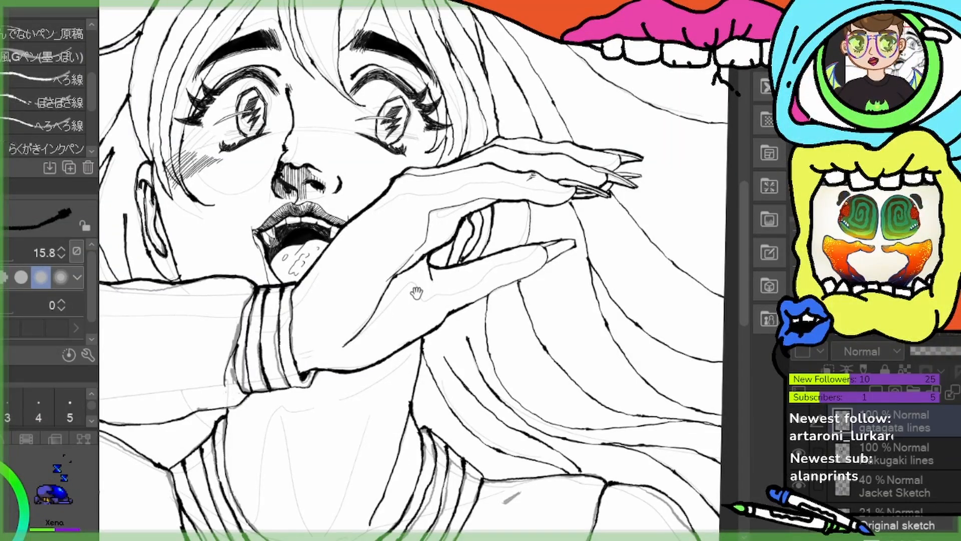
drag(410, 450, 587, 216)
drag(456, 435, 398, 333)
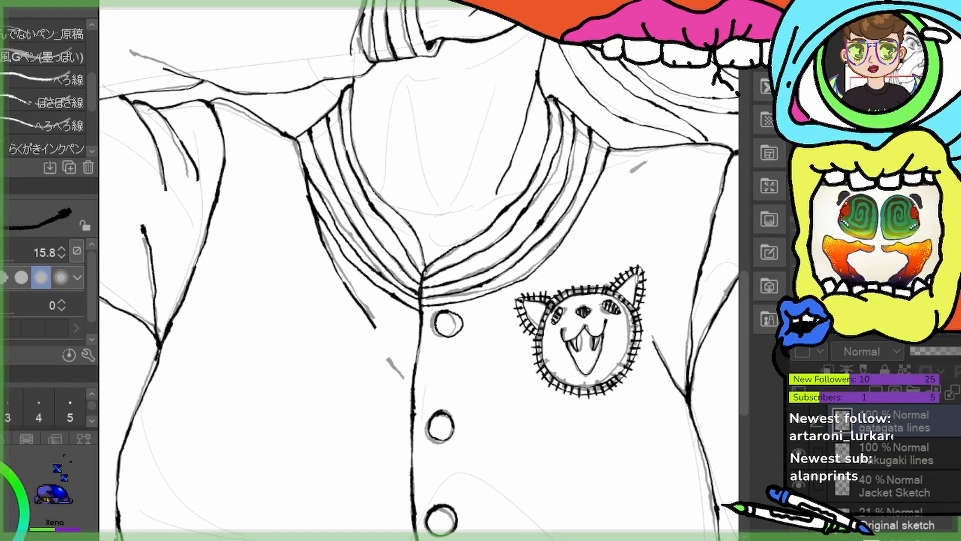
Toggle the Original sketch layer off and on, hide the Jacket Sketch layer, and check the whole drawing
click(801, 530)
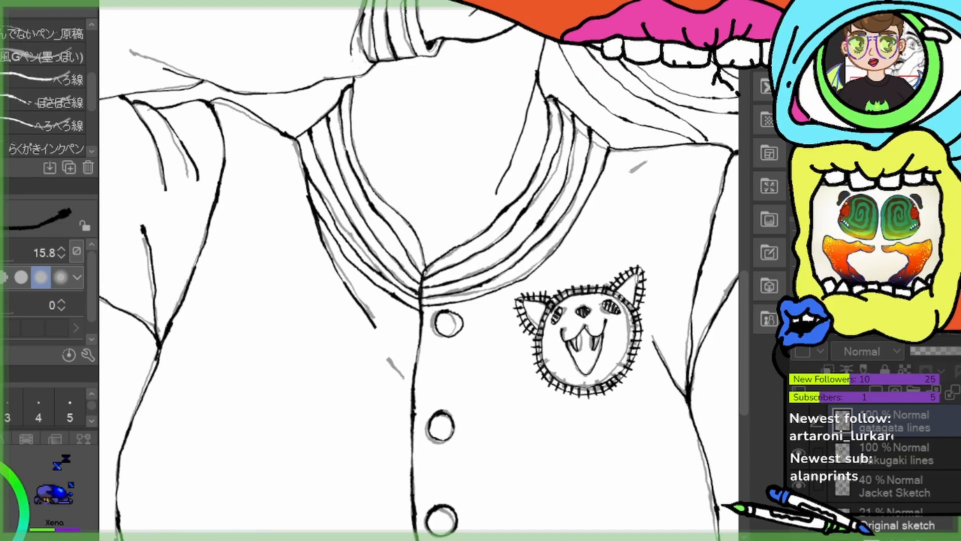
click(801, 529)
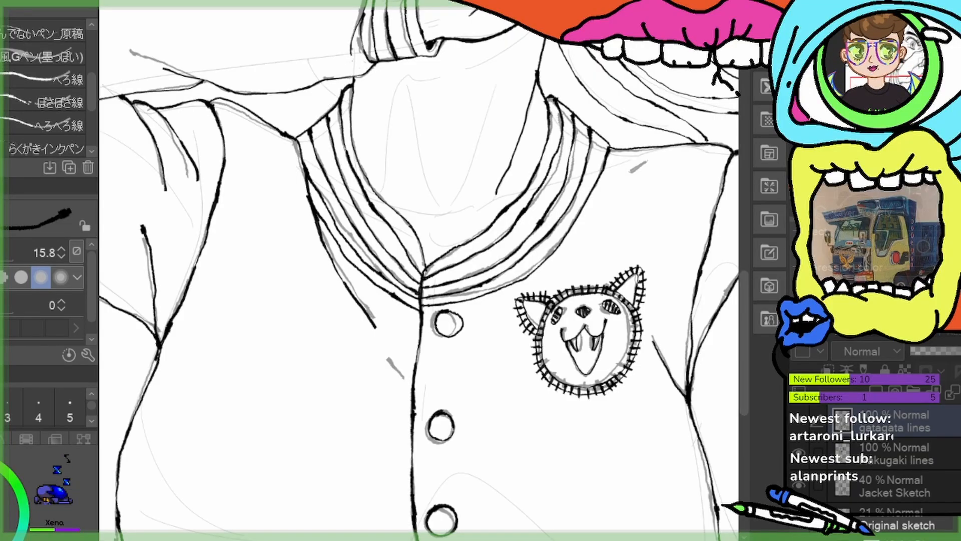
scroll(897, 466, down, 1)
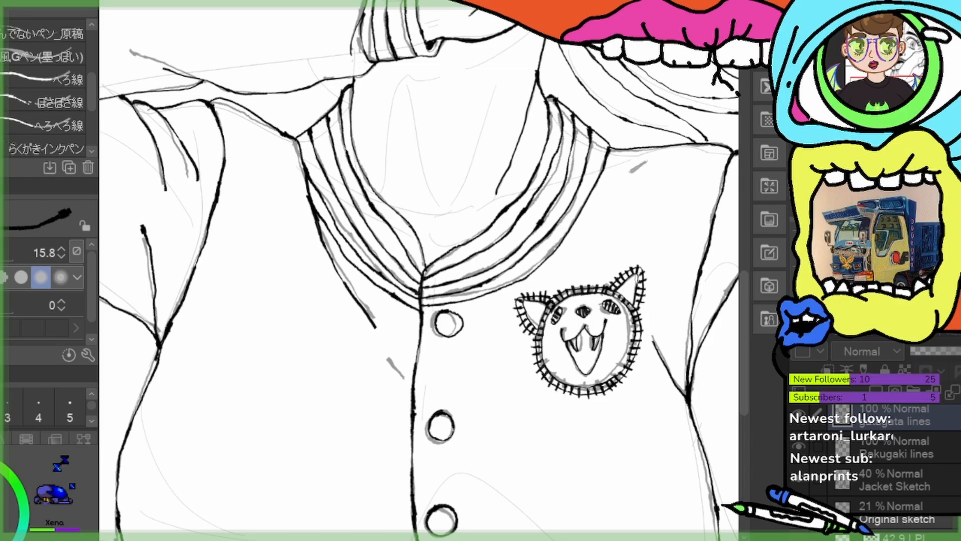
click(801, 480)
drag(513, 404, 532, 532)
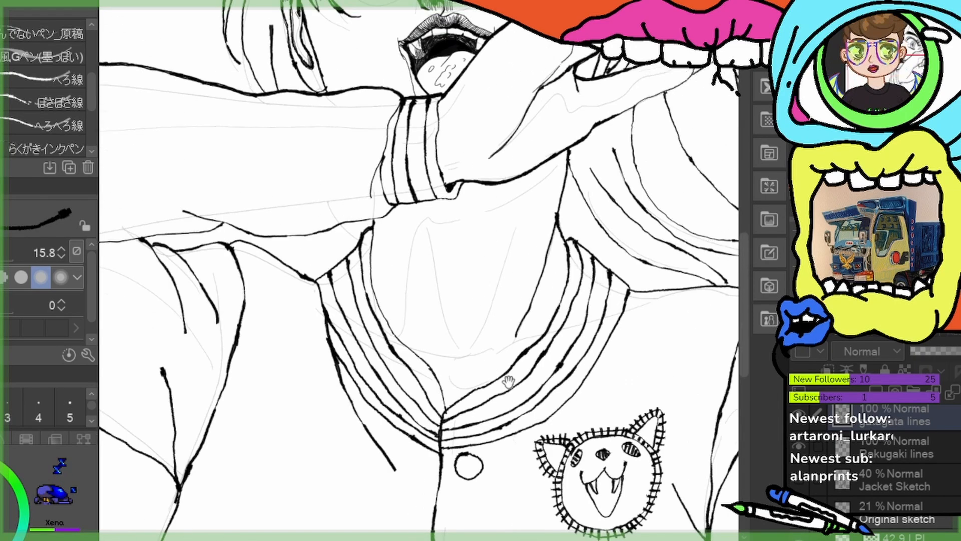
drag(509, 382, 549, 477)
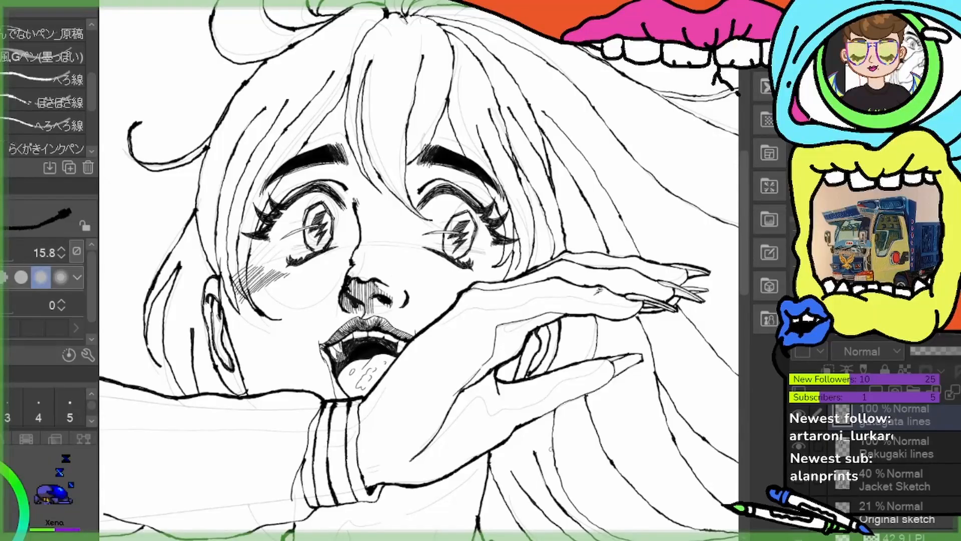
scroll(533, 230, down, 3)
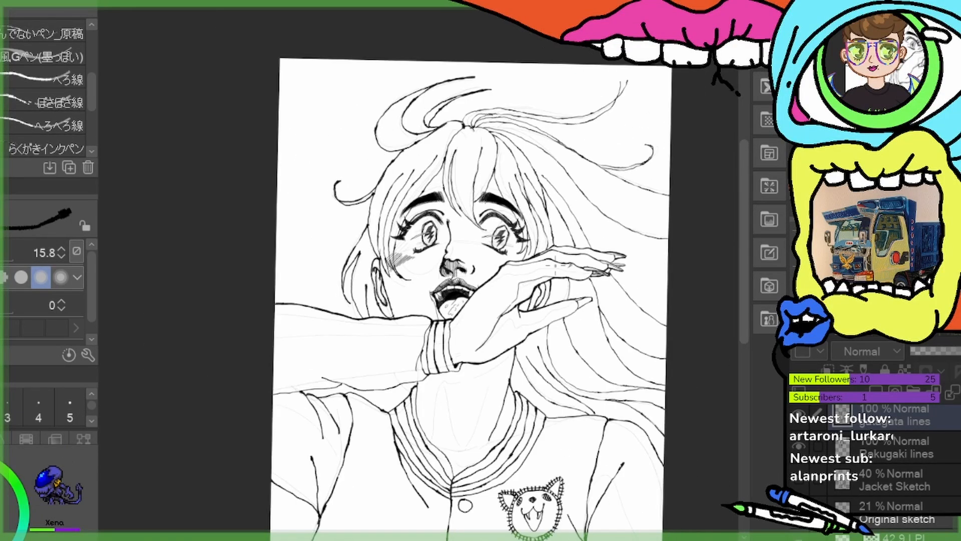
drag(564, 307, 513, 219)
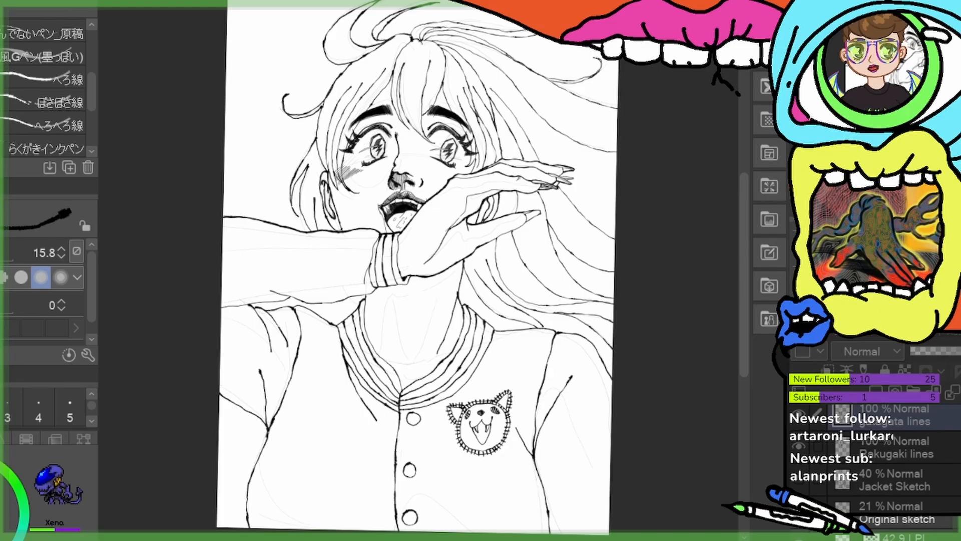
Select the 42.9 LPI tone layer and switch to a brush of size 20.0
click(919, 537)
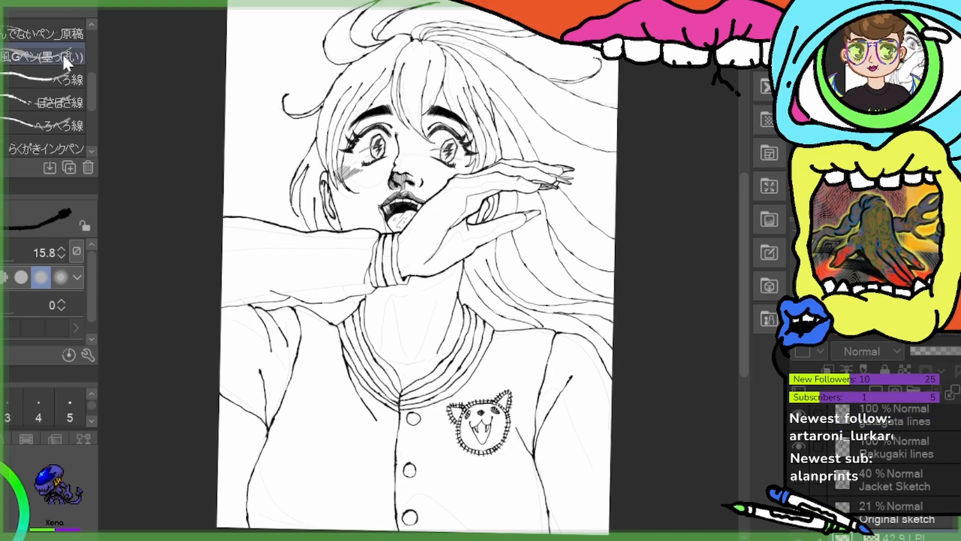
drag(90, 92, 68, 158)
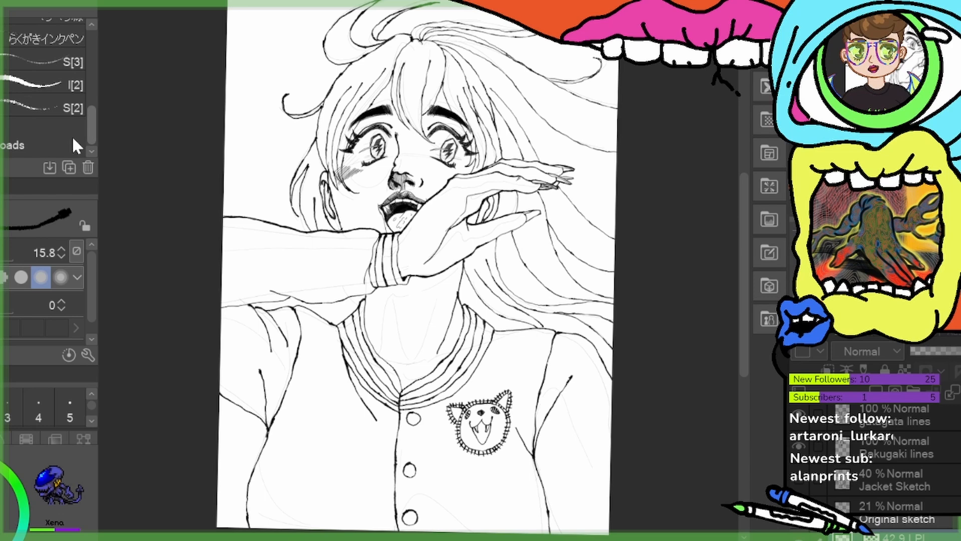
click(67, 75)
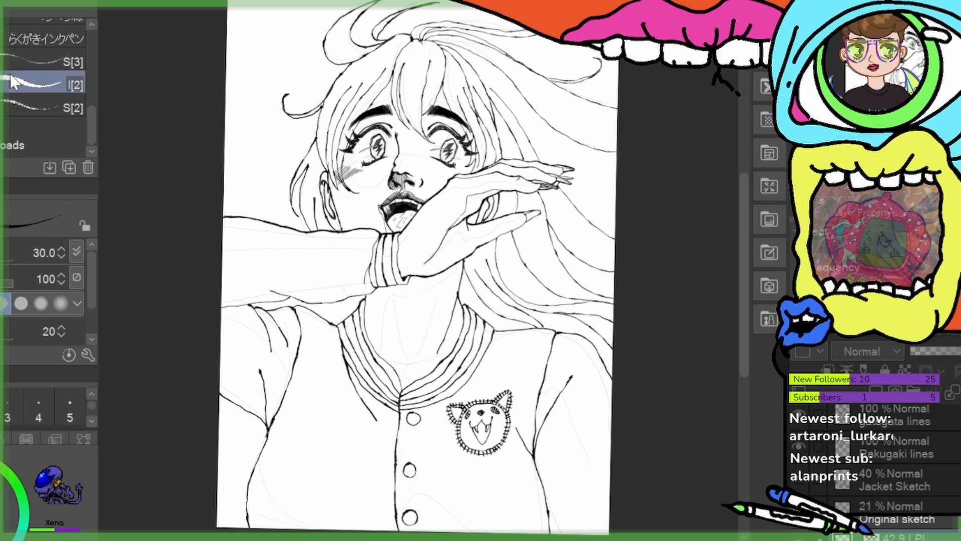
drag(92, 118, 95, 53)
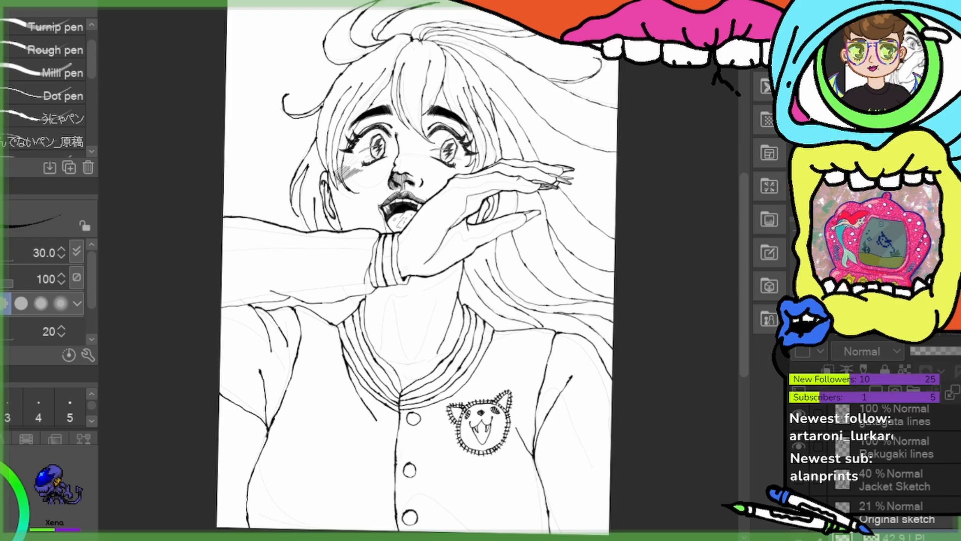
key(e)
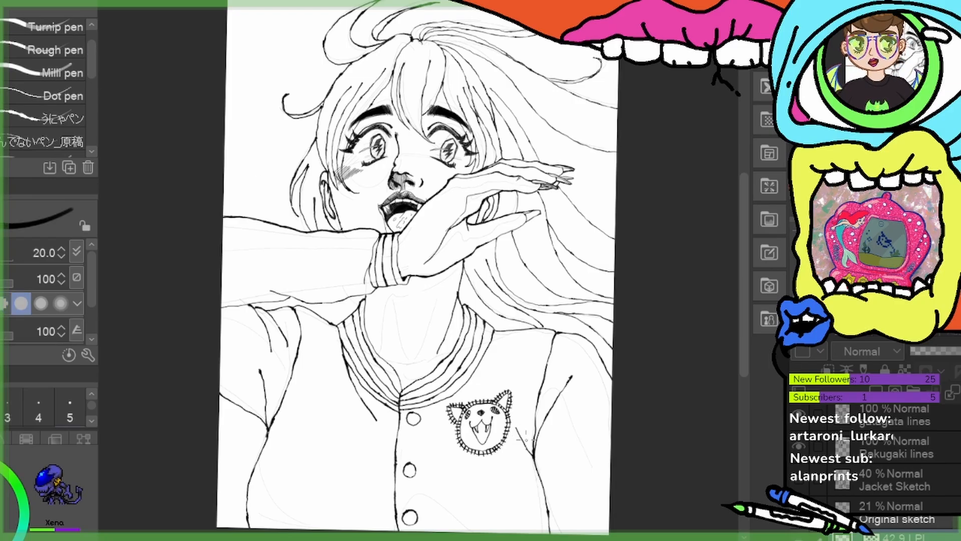
Outline the cast shadow on the neck below the cuff and hand on the tone layer, and fill it with the line tone
scroll(522, 438, up, 2)
scroll(436, 193, up, 2)
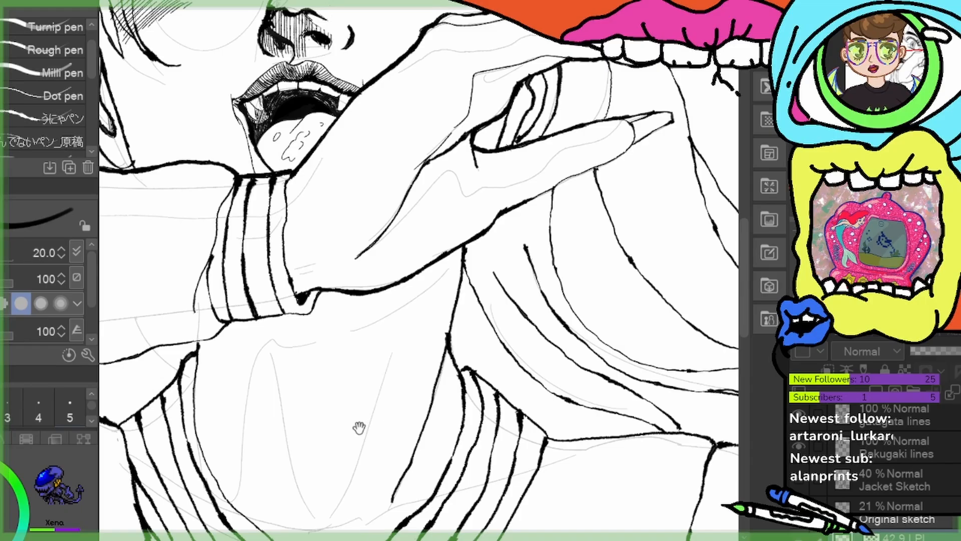
drag(359, 427, 470, 319)
key(c)
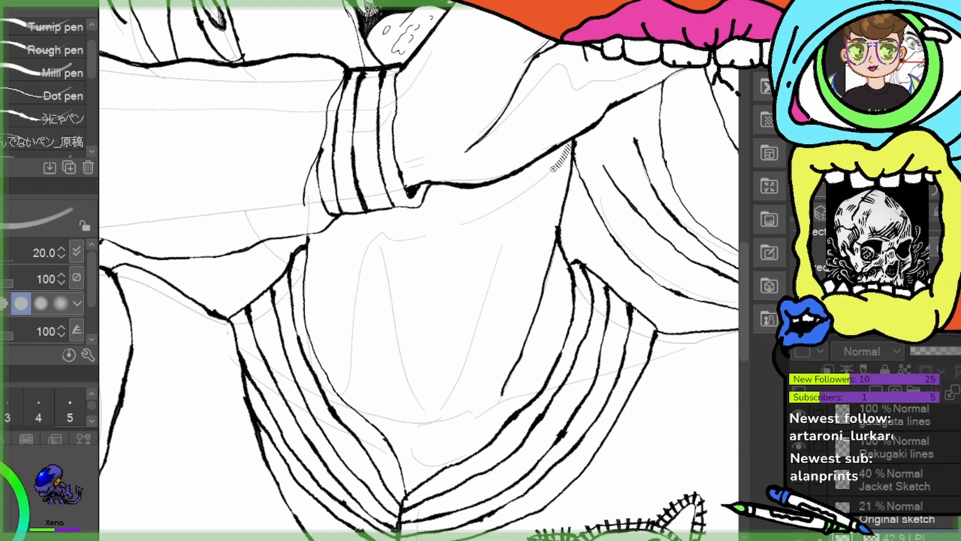
mouse_move(553, 169)
mouse_down()
mouse_move(470, 217)
mouse_move(382, 240)
mouse_move(359, 282)
mouse_move(340, 395)
mouse_up()
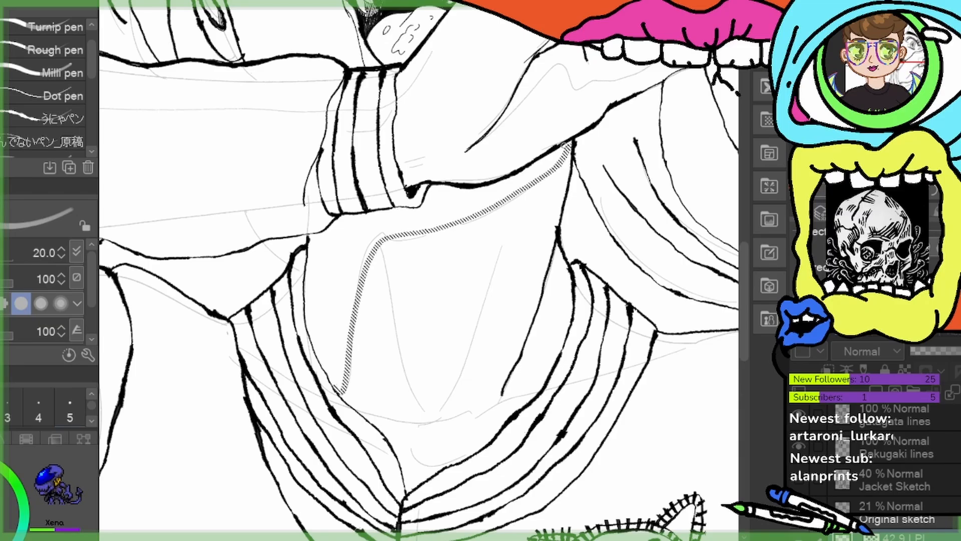
mouse_move(569, 145)
mouse_down()
mouse_move(482, 188)
mouse_move(428, 186)
mouse_move(414, 209)
mouse_move(333, 216)
mouse_move(341, 217)
mouse_move(308, 239)
mouse_move(314, 351)
mouse_up()
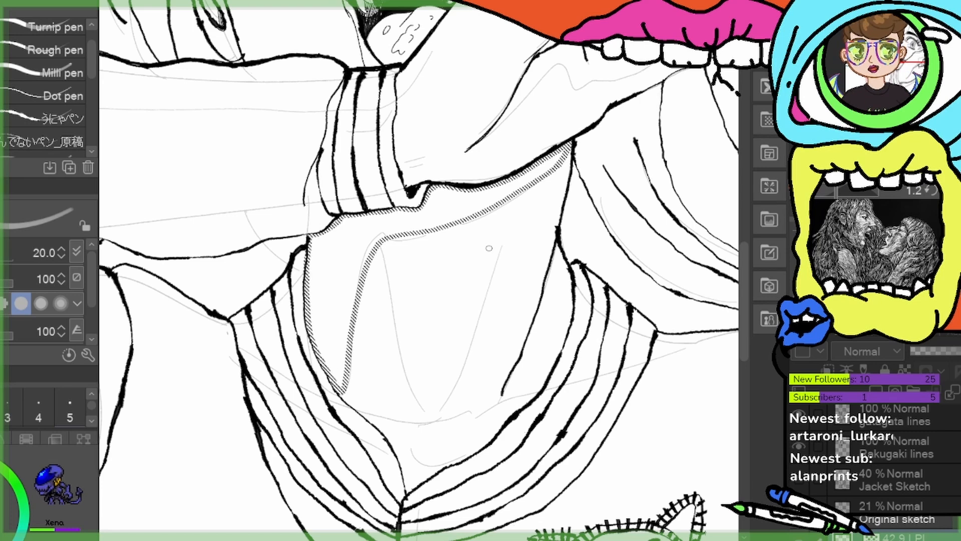
key(g)
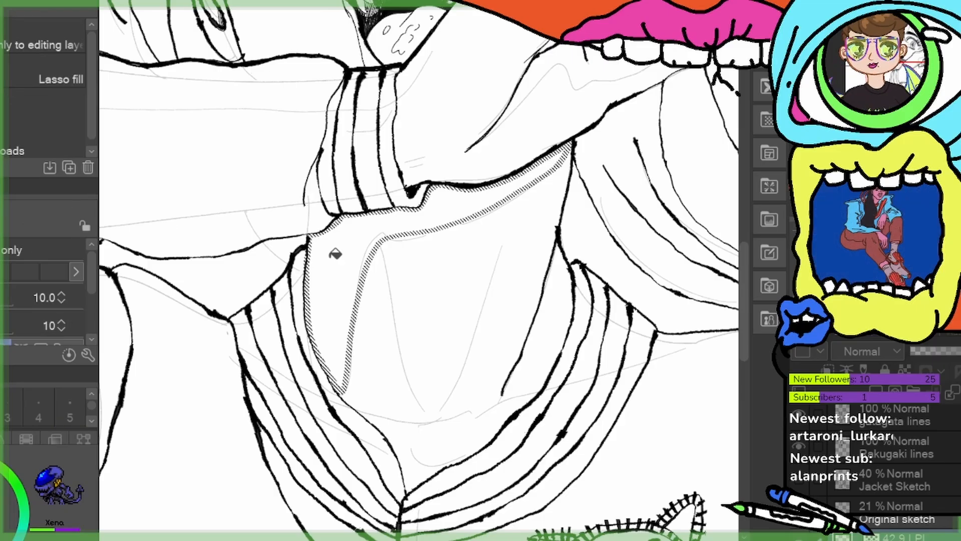
click(360, 317)
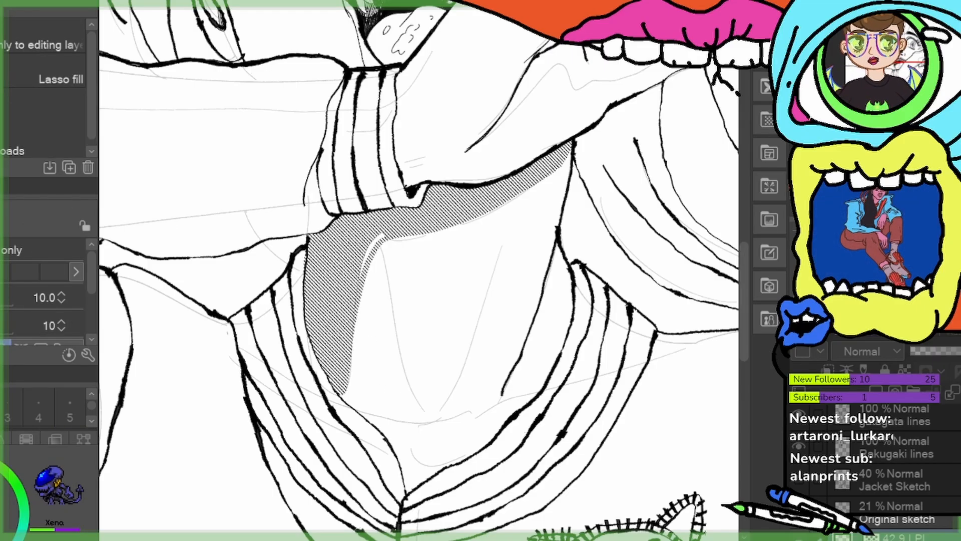
Touch up the unfilled white gap along the inner edge of the neck shadow with the size 20.0 pen
key(p)
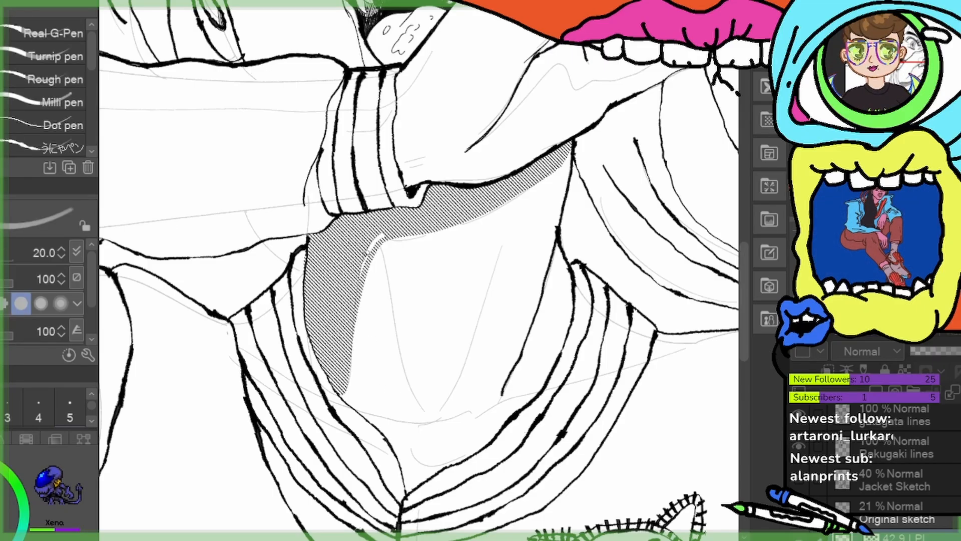
drag(383, 236, 360, 273)
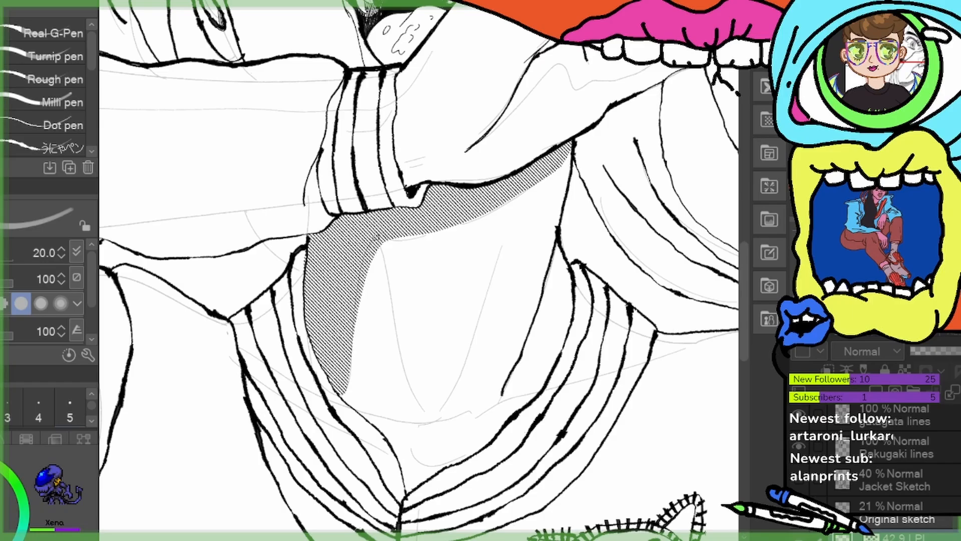
scroll(380, 324, down, 5)
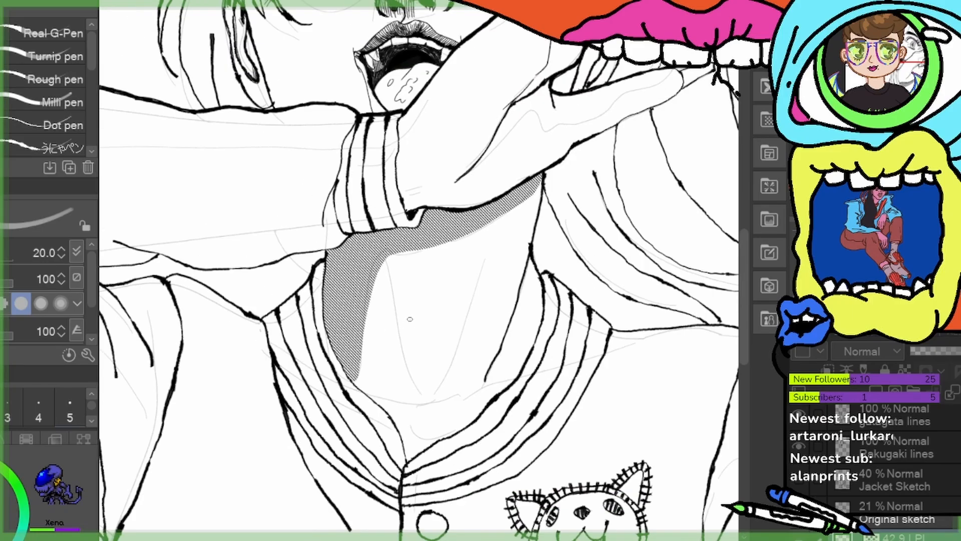
Outline the tone shadow on the left cheek, curving from below the eye to the nose and down beside the mouth
scroll(385, 131, up, 2)
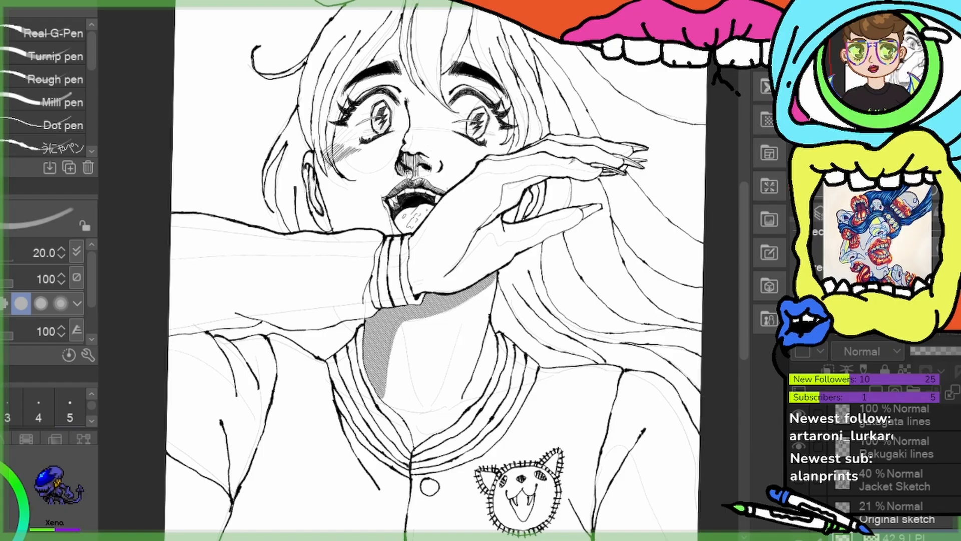
scroll(388, 158, up, 3)
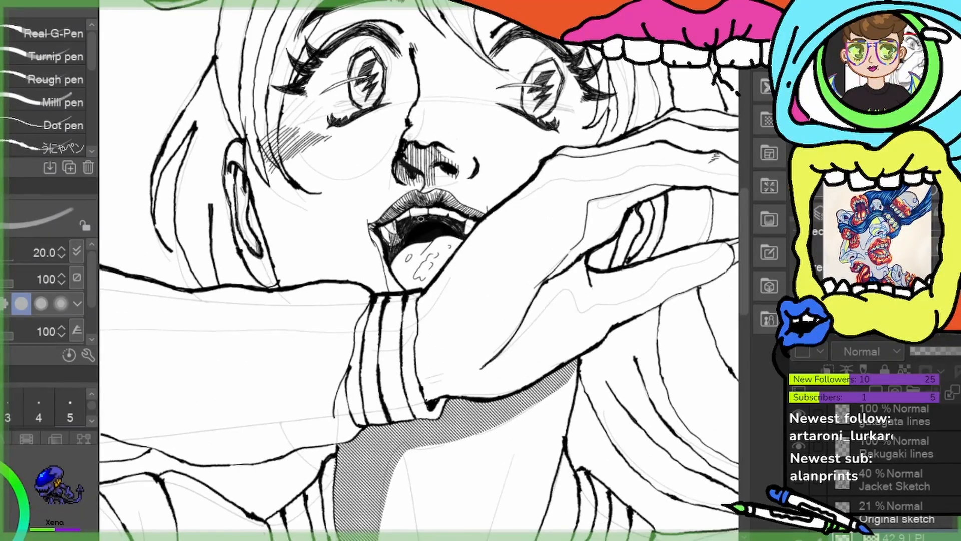
drag(421, 219, 436, 298)
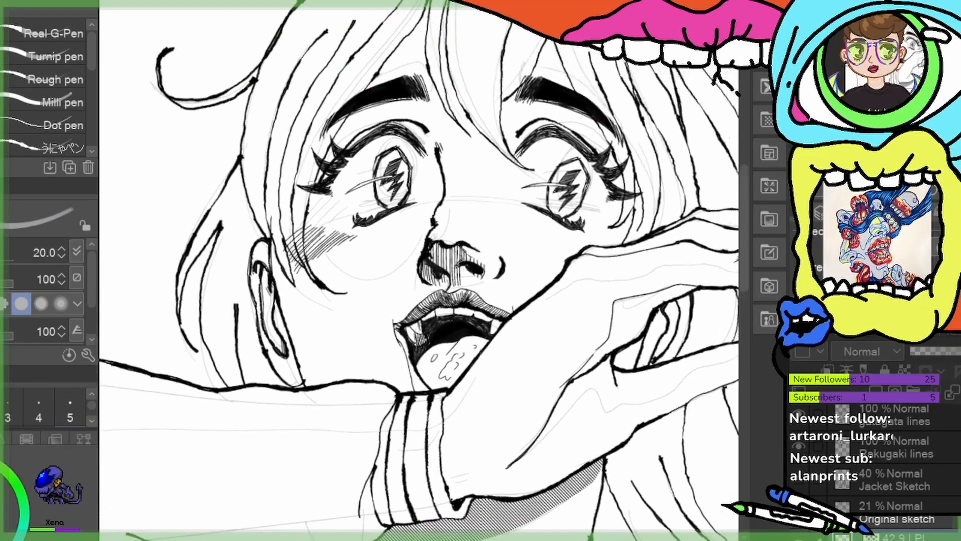
mouse_move(324, 199)
mouse_down()
mouse_move(319, 238)
mouse_move(355, 273)
mouse_move(402, 266)
mouse_move(430, 228)
mouse_up()
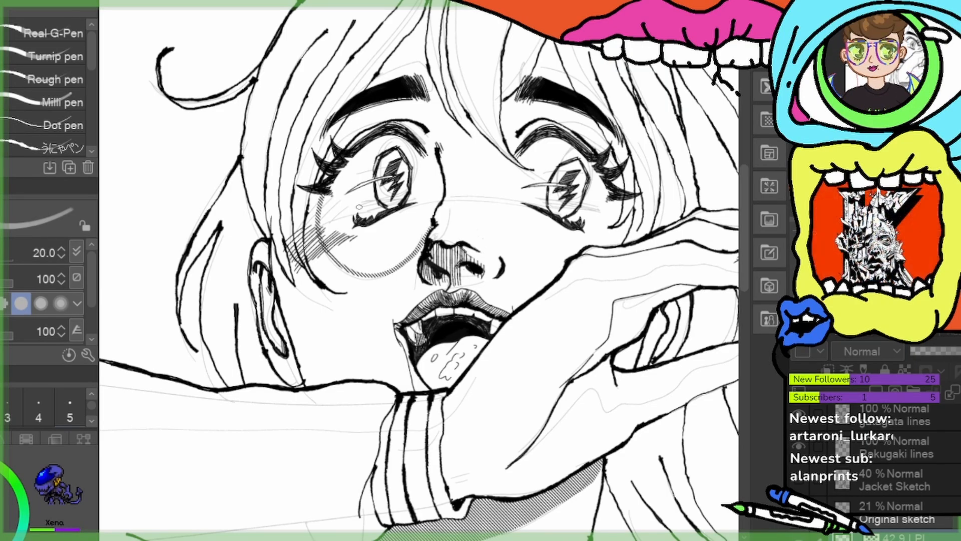
key(ctrl+z)
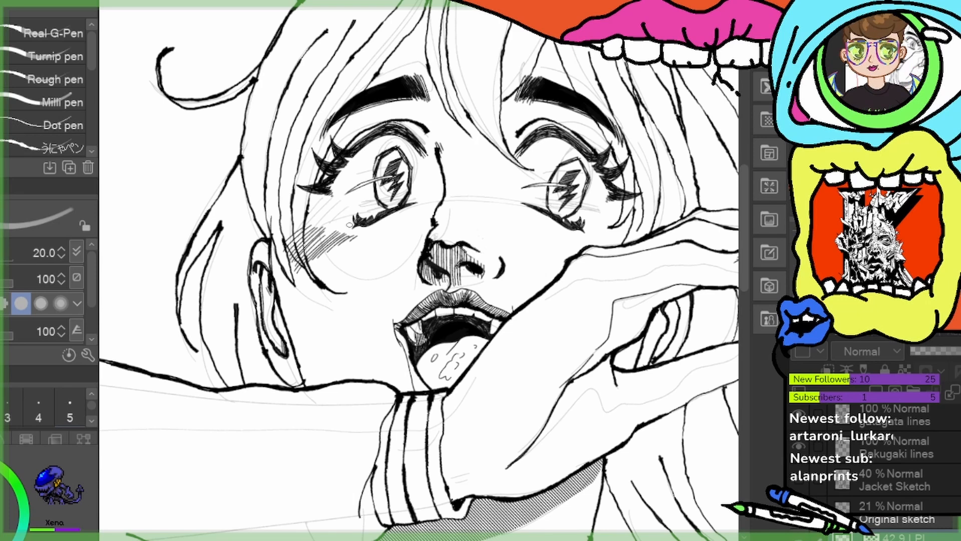
mouse_move(345, 220)
mouse_down()
mouse_move(335, 268)
mouse_move(400, 274)
mouse_move(426, 241)
mouse_move(427, 284)
mouse_up()
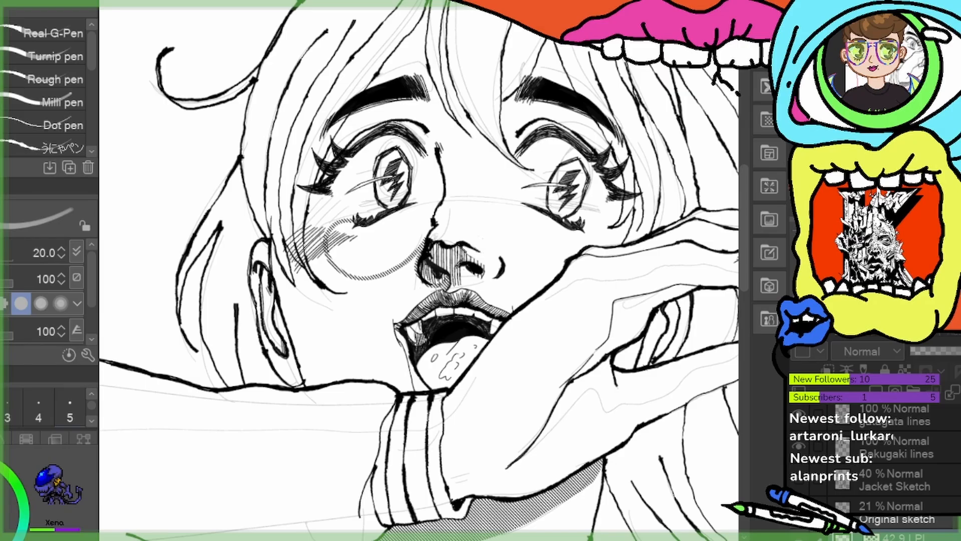
mouse_move(448, 284)
mouse_down()
mouse_move(393, 325)
mouse_move(414, 391)
mouse_up()
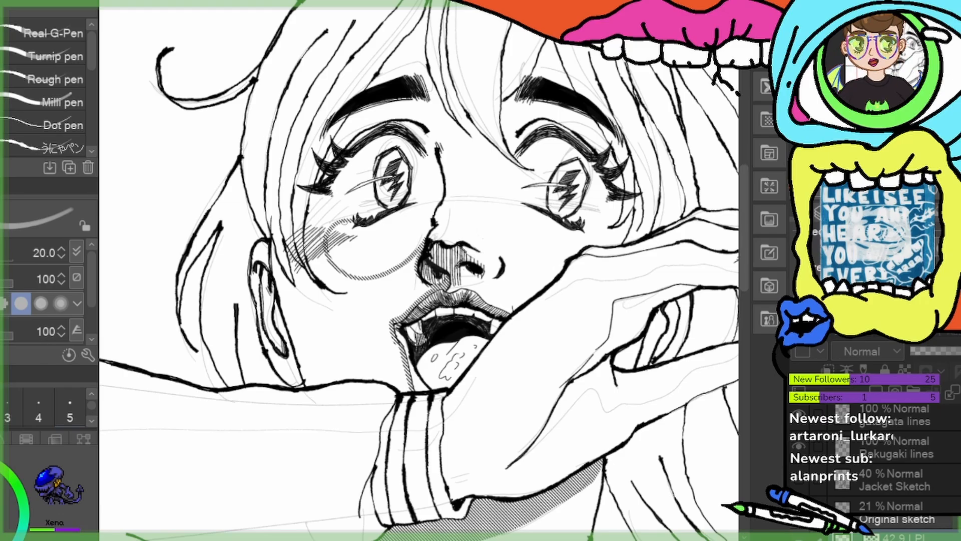
Brush line tone onto the cheek below the outer corner of the left eye
drag(350, 218, 325, 227)
drag(331, 225, 311, 194)
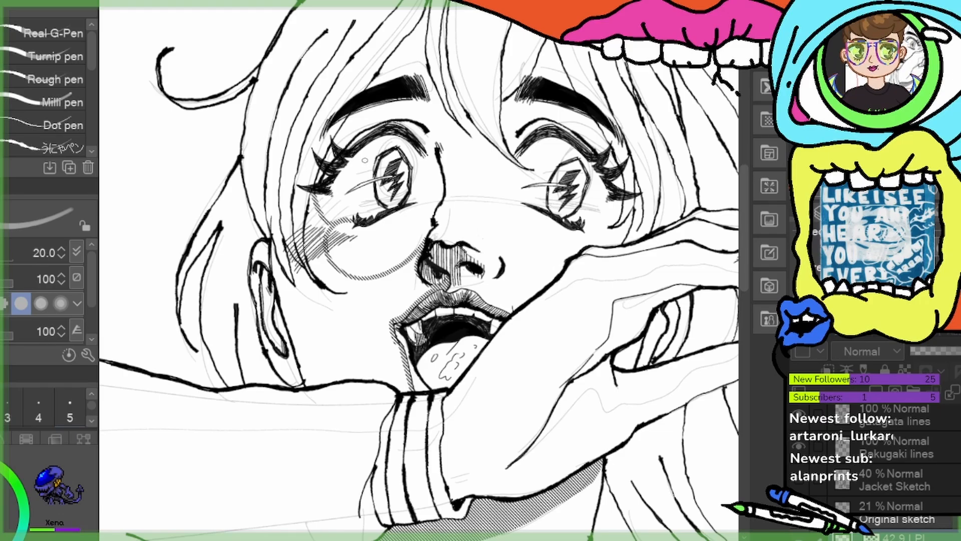
mouse_move(345, 220)
mouse_down()
mouse_move(321, 192)
mouse_move(329, 184)
mouse_up()
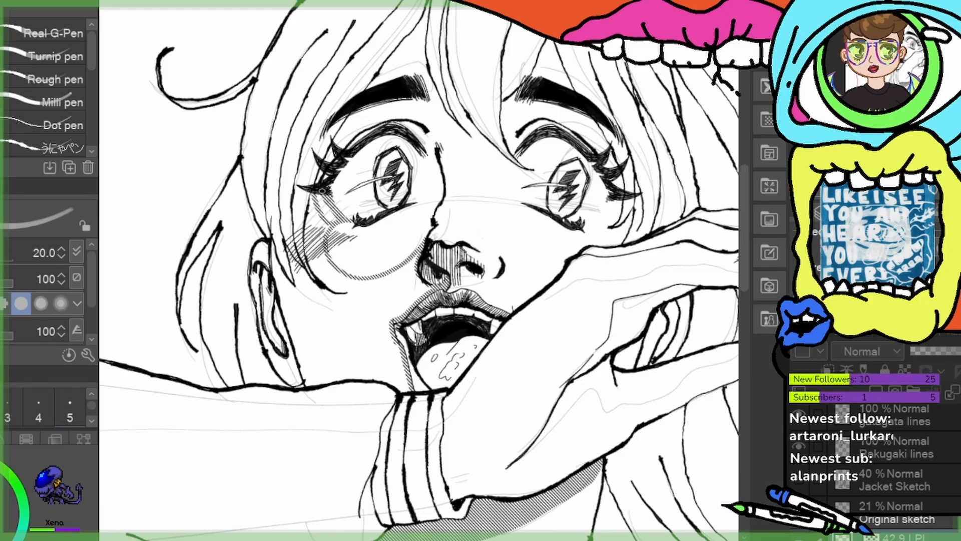
drag(338, 222, 319, 187)
drag(332, 223, 316, 193)
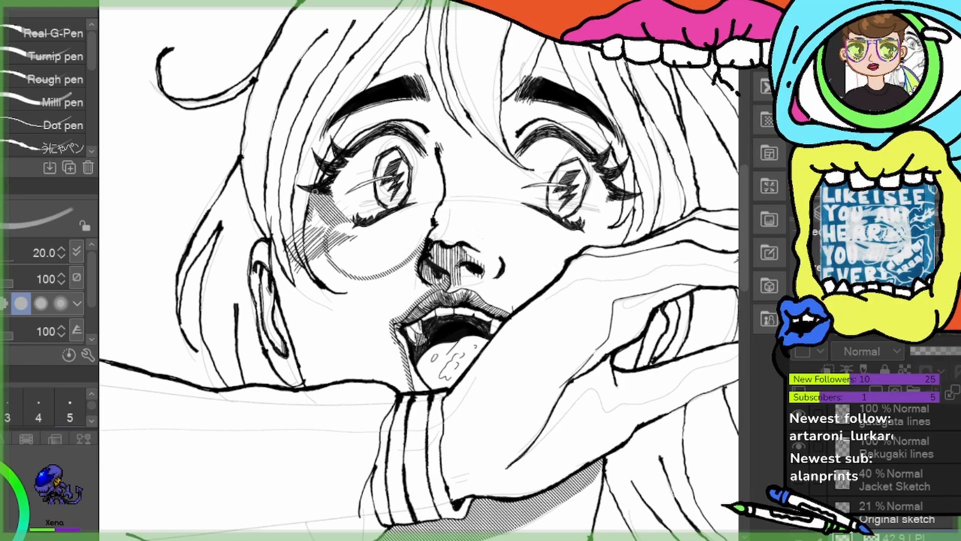
Extend the cheek shadow's edge around the hair strands, down beside the ear and along the sleeve to the mouth
drag(311, 245, 304, 219)
drag(313, 266, 304, 241)
drag(330, 291, 283, 242)
mouse_move(300, 279)
mouse_down()
mouse_move(289, 258)
mouse_move(273, 259)
mouse_move(269, 234)
mouse_up()
drag(274, 268, 308, 383)
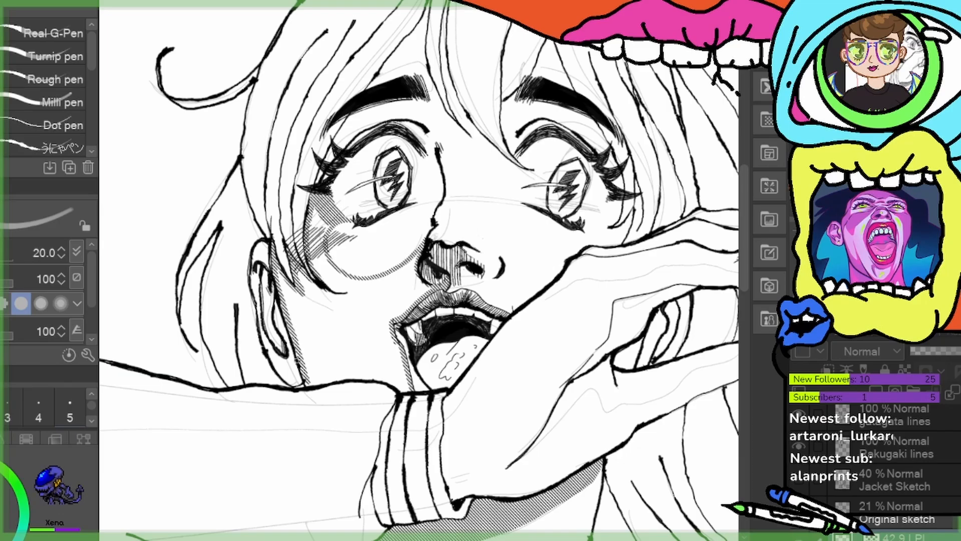
mouse_move(291, 345)
mouse_down()
mouse_move(312, 386)
mouse_move(352, 376)
mouse_move(407, 394)
mouse_up()
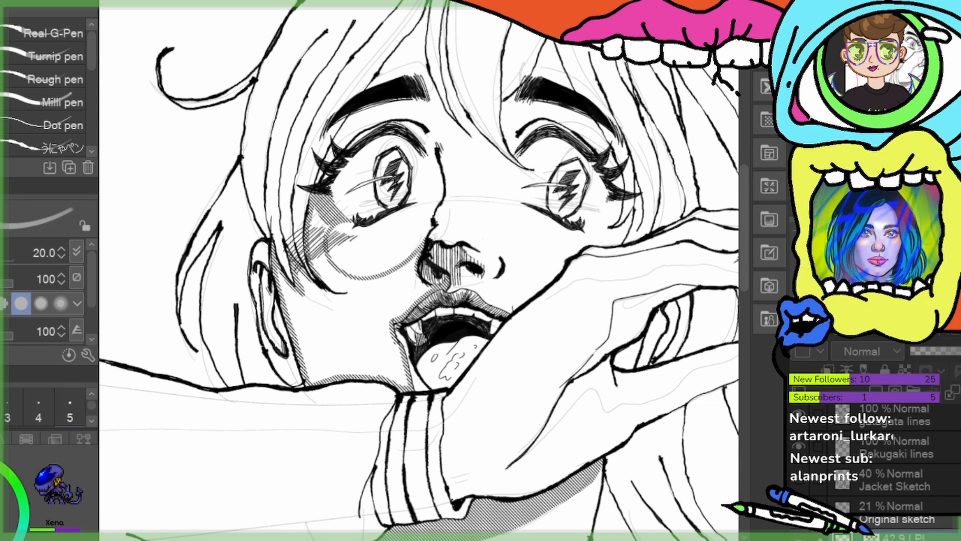
Fill the outlined cheek shadow with line tone and patch the remaining gaps below the outer eye corner
key(g)
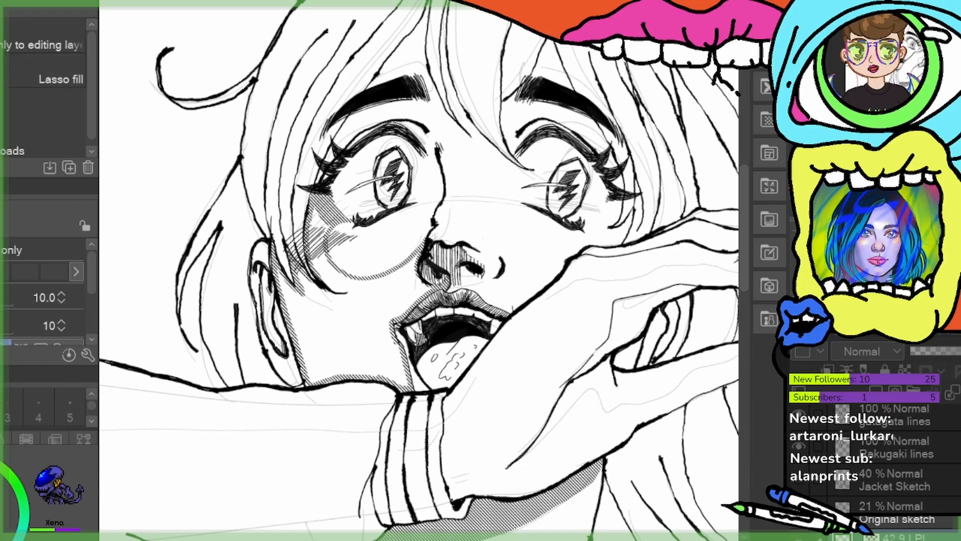
drag(392, 318, 385, 298)
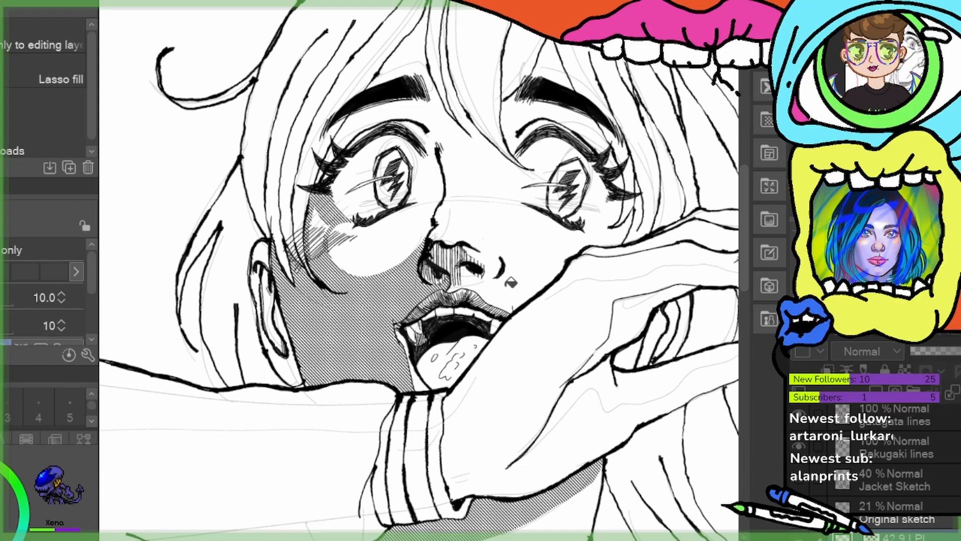
key(p)
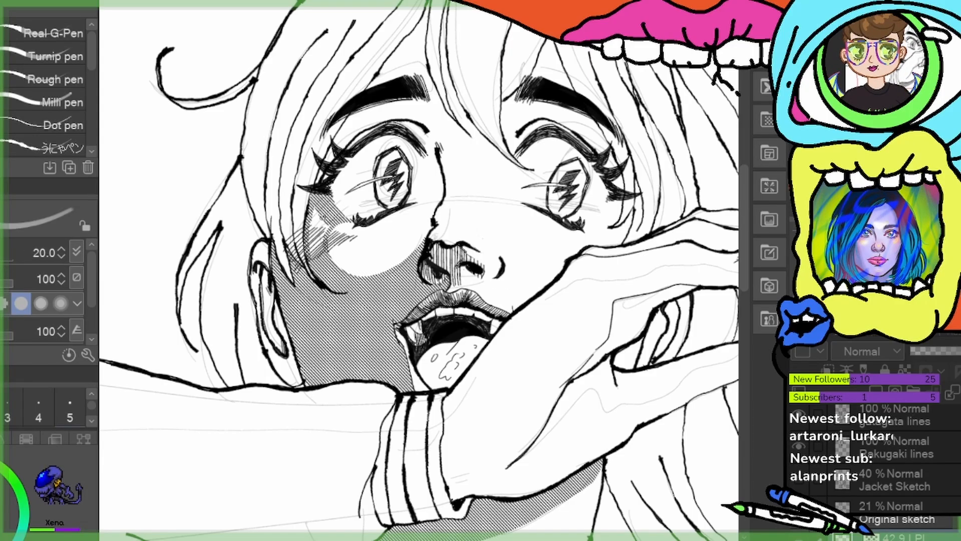
mouse_move(321, 205)
mouse_down()
mouse_move(310, 258)
mouse_move(324, 239)
mouse_up()
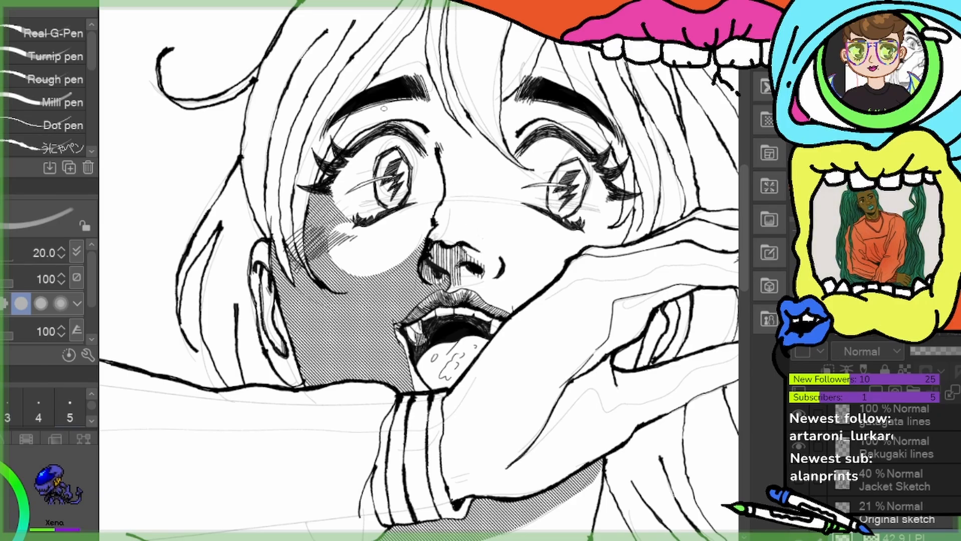
Shade the side of the nose bridge and the area between the left eyebrow and upper eyelid with line tone
mouse_move(373, 101)
mouse_down()
mouse_move(380, 128)
mouse_move(418, 125)
mouse_move(433, 147)
mouse_move(437, 197)
mouse_move(438, 175)
mouse_up()
drag(445, 194, 428, 223)
drag(434, 218, 424, 237)
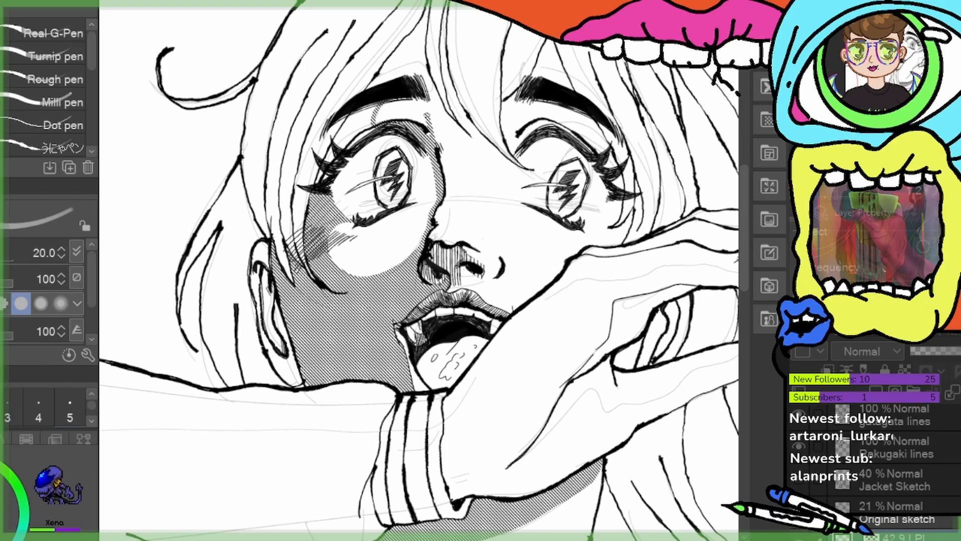
mouse_move(426, 113)
mouse_down()
mouse_move(435, 153)
mouse_move(410, 123)
mouse_move(375, 126)
mouse_move(320, 177)
mouse_up()
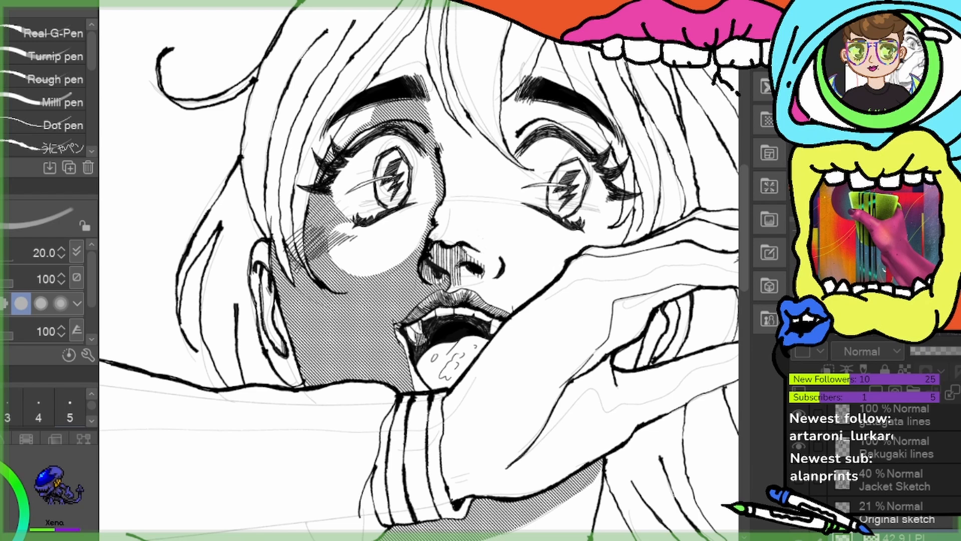
drag(350, 200, 383, 315)
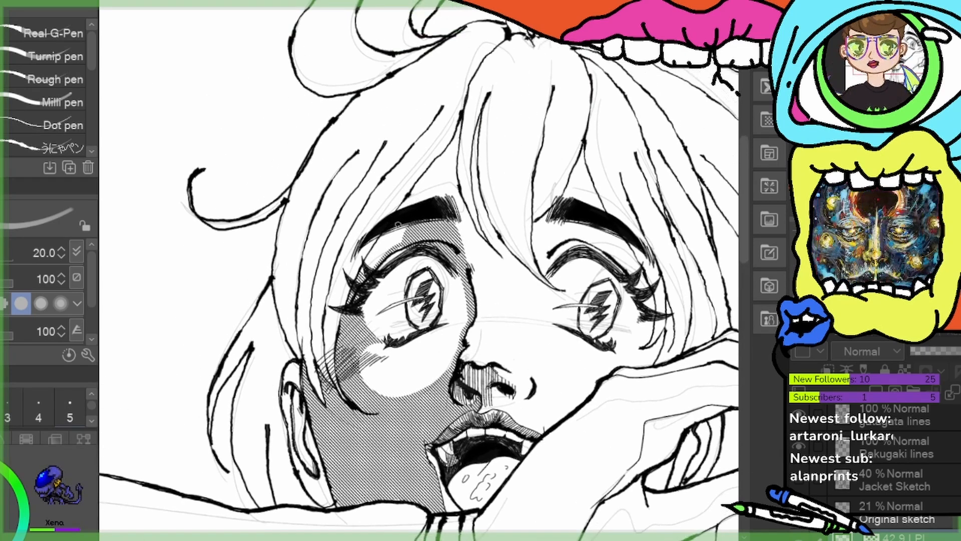
mouse_move(395, 228)
mouse_down()
mouse_move(363, 271)
mouse_move(370, 267)
mouse_up()
drag(418, 215, 373, 268)
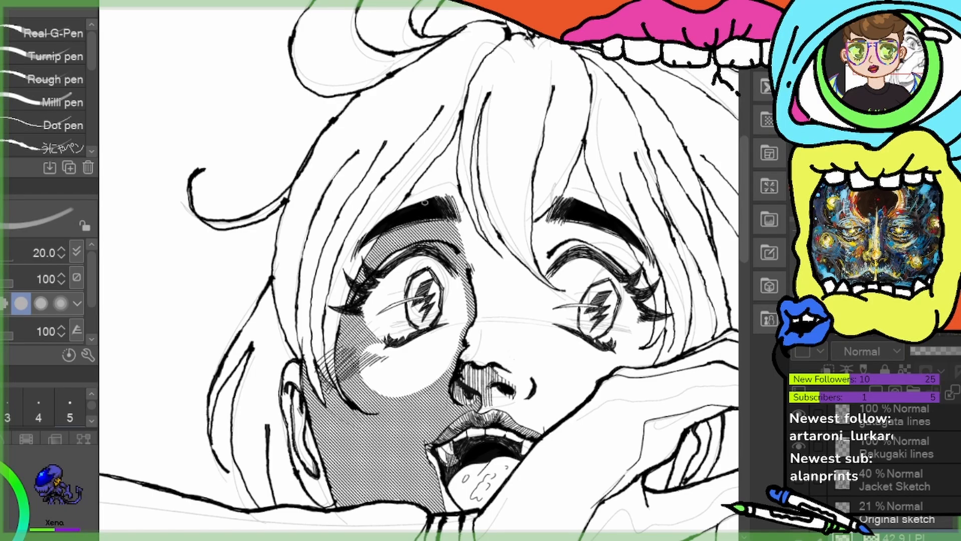
Add line tone to the forehead above the left eyebrow and in the narrow gaps between the bangs
mouse_move(414, 218)
mouse_down()
mouse_move(458, 125)
mouse_move(403, 208)
mouse_move(433, 170)
mouse_move(414, 209)
mouse_up()
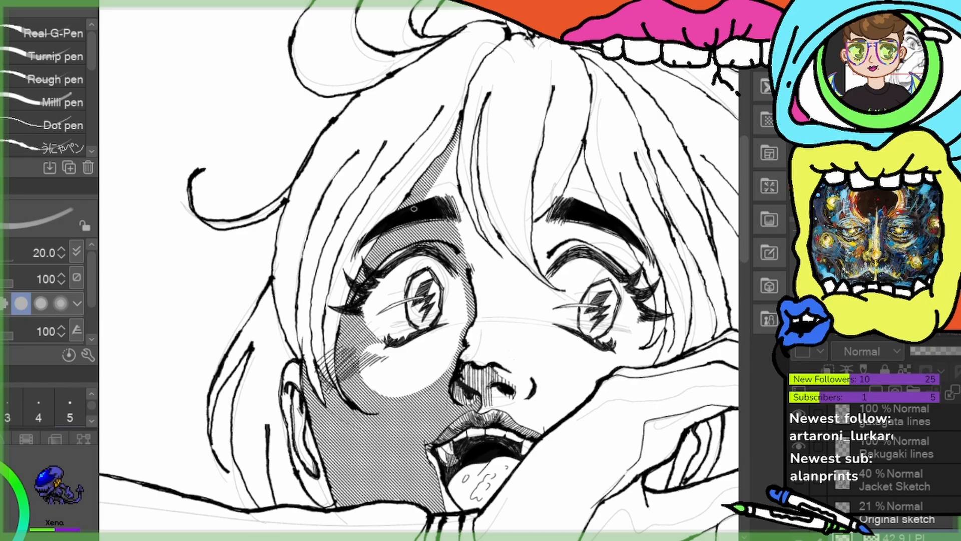
drag(507, 256, 382, 199)
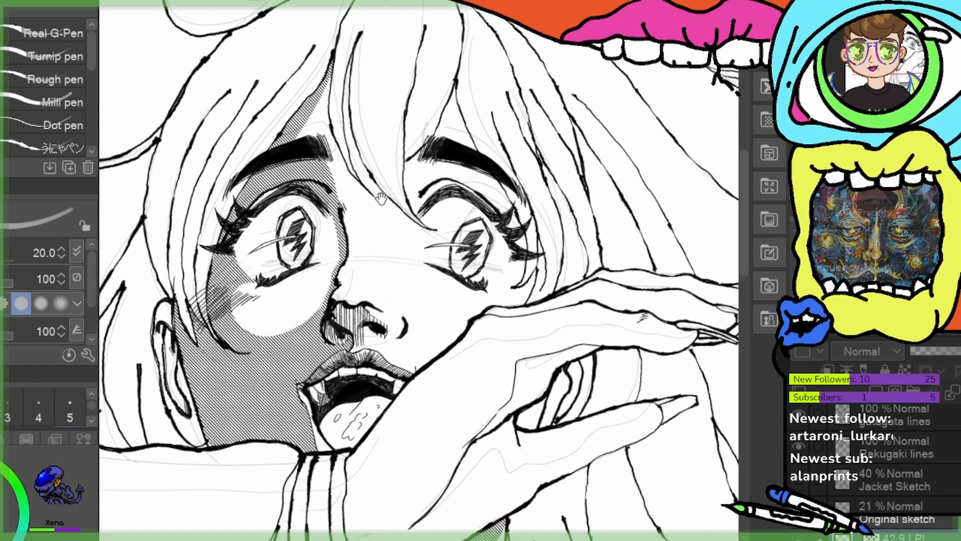
drag(386, 159, 423, 235)
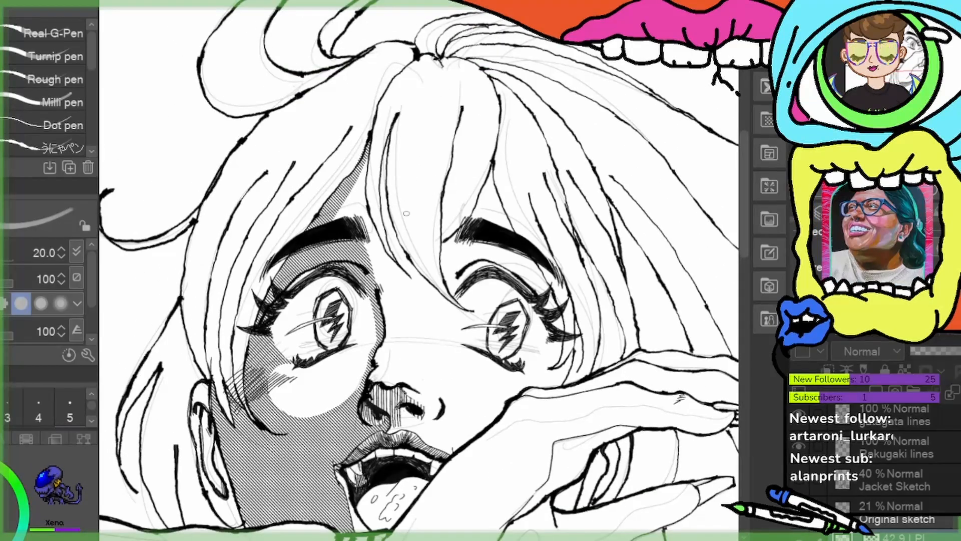
mouse_move(361, 171)
mouse_down()
mouse_move(372, 221)
mouse_move(394, 144)
mouse_move(385, 199)
mouse_up()
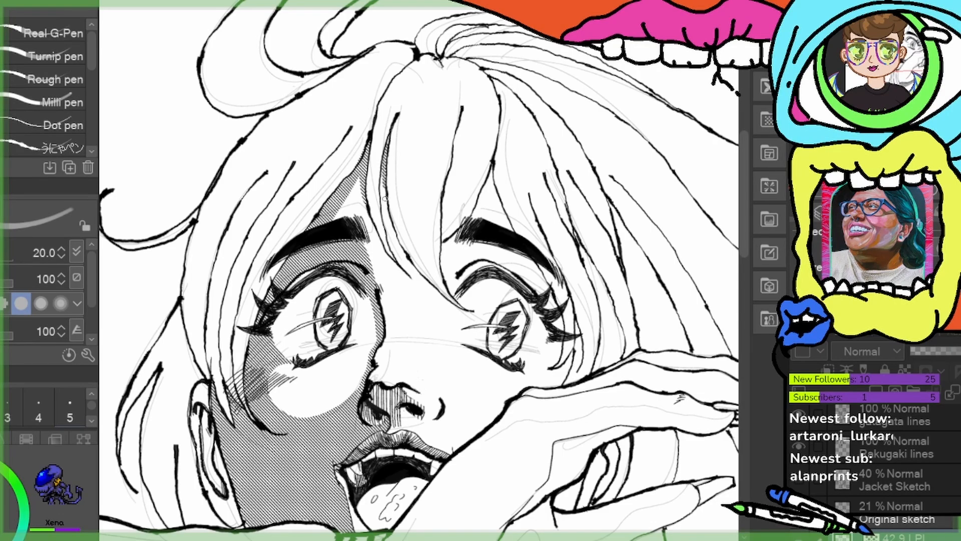
mouse_move(389, 136)
mouse_down()
mouse_move(384, 200)
mouse_move(393, 228)
mouse_up()
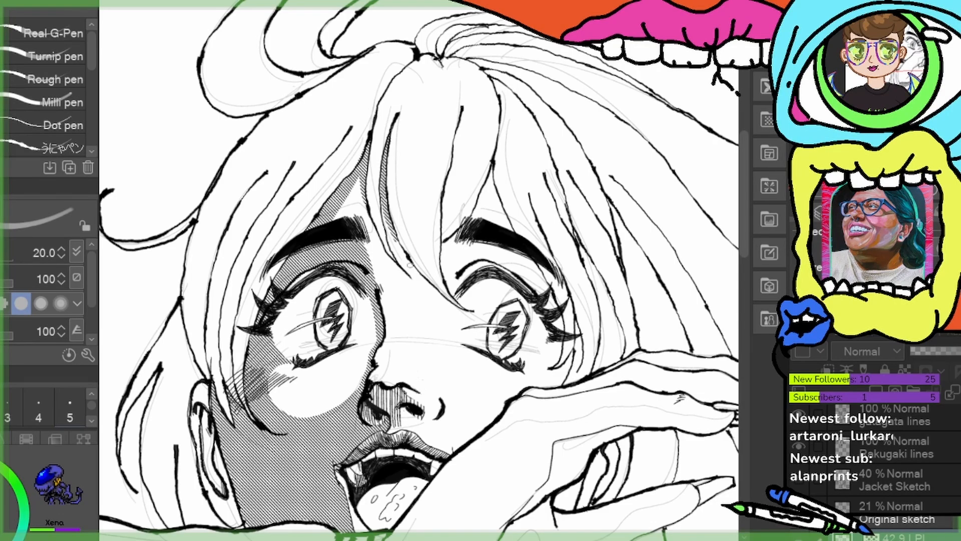
Shade the underside of the nose with line tone, covering the tip, both nostrils and the right nostril wing
drag(538, 389, 511, 198)
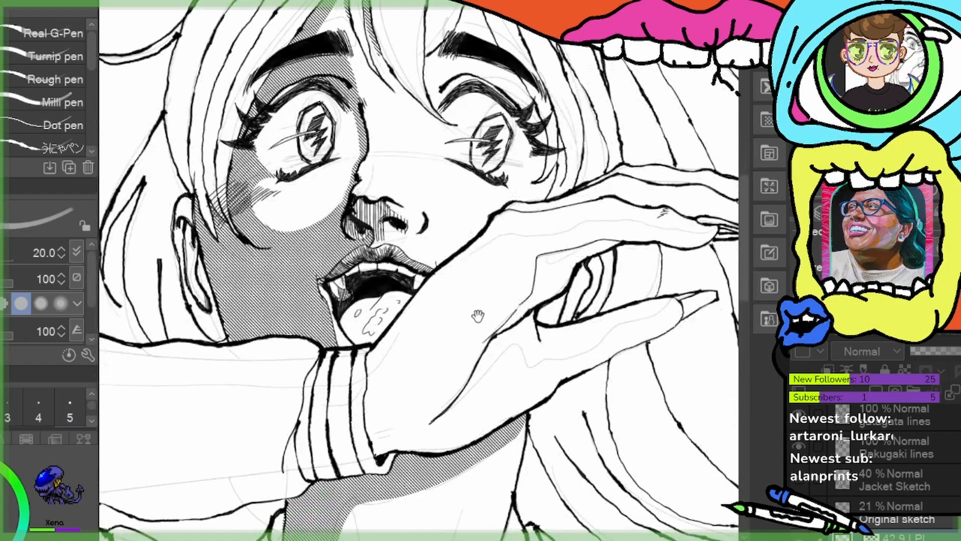
drag(458, 266, 500, 301)
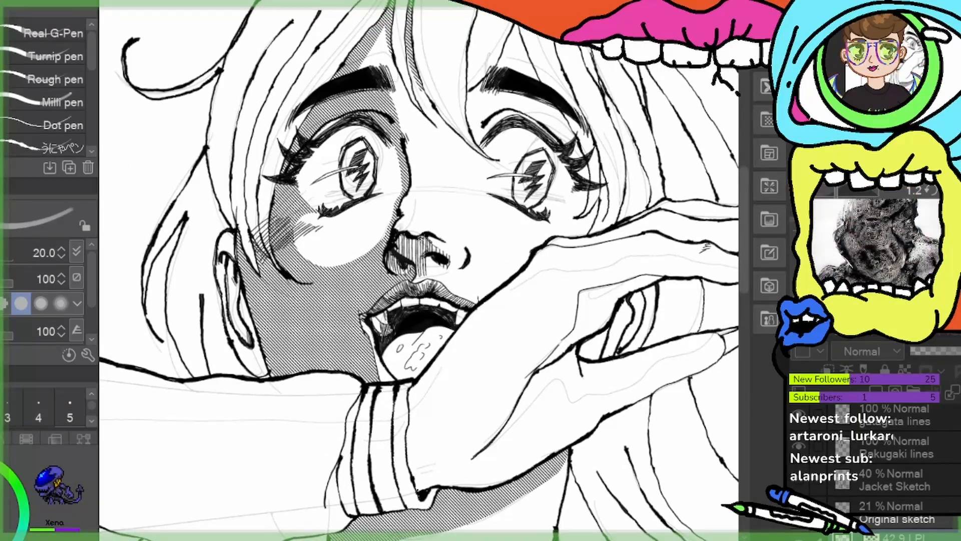
drag(433, 238, 466, 257)
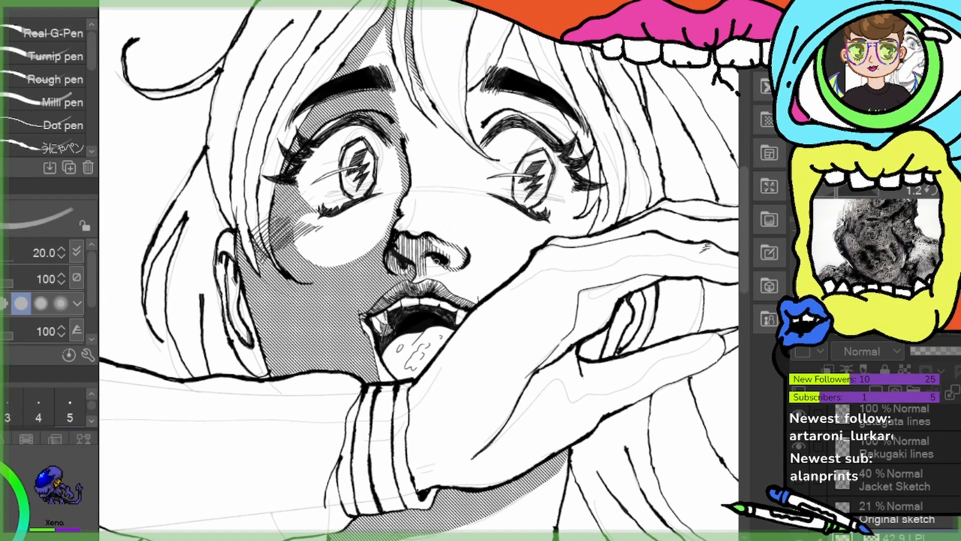
drag(403, 236, 390, 274)
drag(407, 237, 396, 274)
mouse_move(416, 237)
mouse_down()
mouse_move(404, 273)
mouse_move(411, 264)
mouse_up()
drag(425, 239, 416, 273)
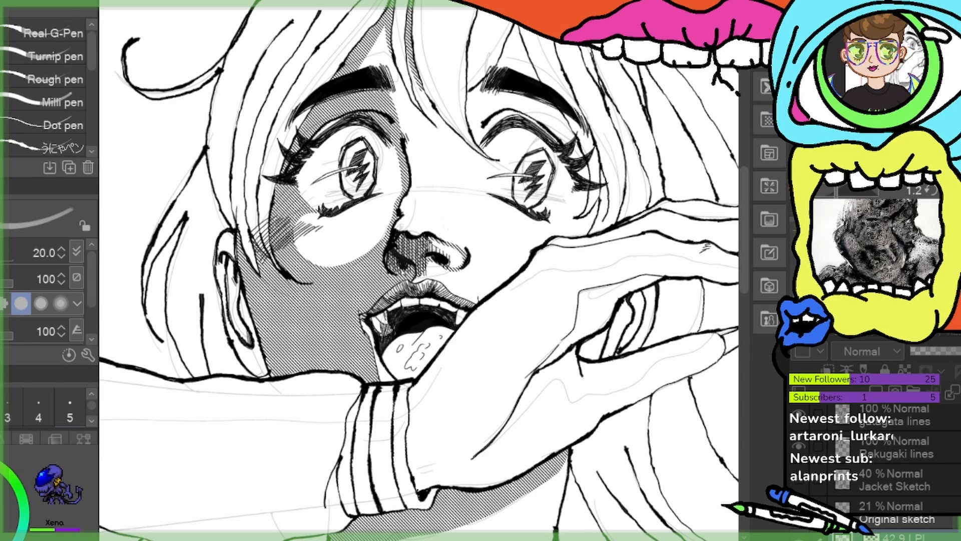
drag(431, 238, 423, 252)
drag(442, 240, 436, 256)
drag(460, 247, 445, 266)
drag(463, 249, 444, 263)
drag(454, 245, 443, 253)
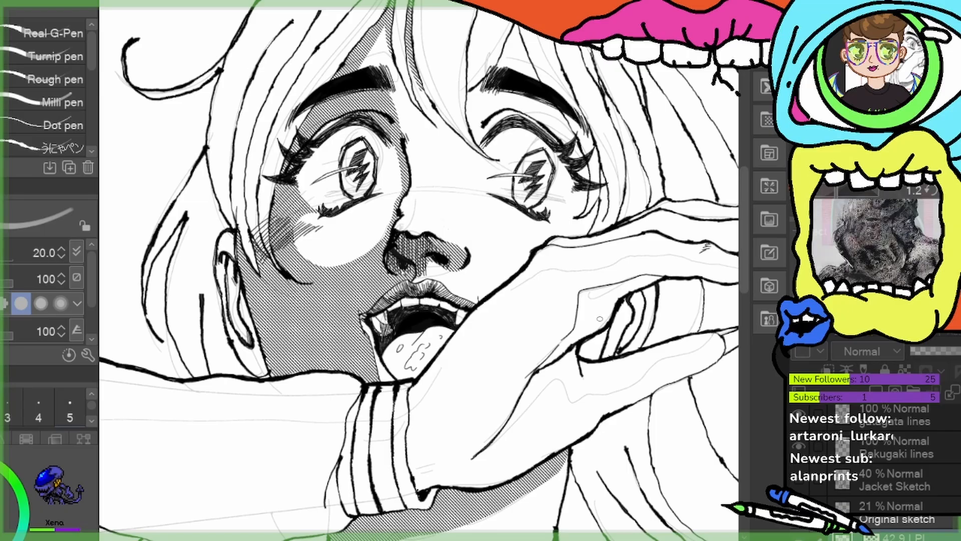
Outline the shadow edge on the raised hand from the thumb's nail down to the palm crease near the wrist
mouse_move(579, 364)
mouse_down()
mouse_move(475, 346)
mouse_move(389, 356)
mouse_move(546, 396)
mouse_move(549, 355)
mouse_up()
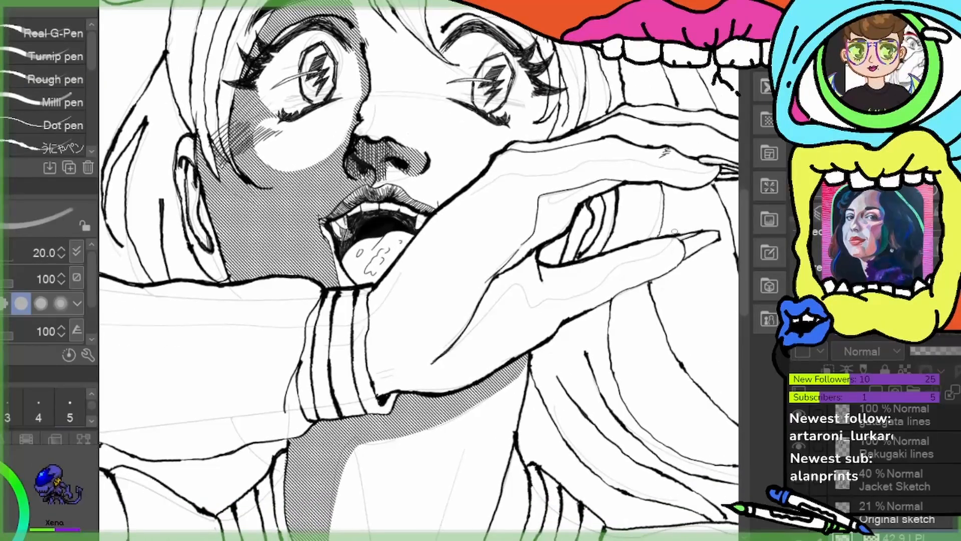
mouse_move(671, 242)
mouse_down()
mouse_move(581, 298)
mouse_move(540, 303)
mouse_move(514, 282)
mouse_move(451, 349)
mouse_up()
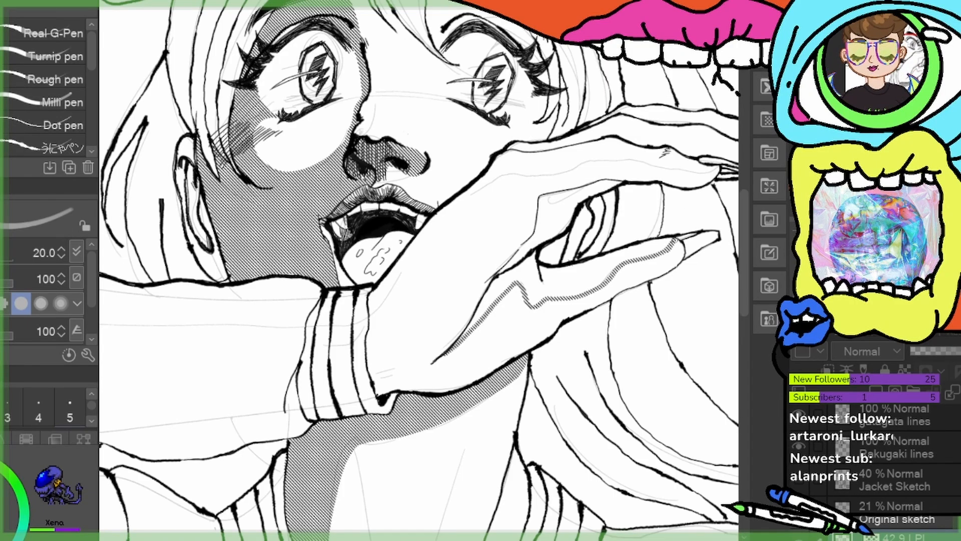
Outline the hand's shadow shapes with line tone along the thumb, wrist, palm edge and back of the hand
mouse_move(678, 242)
mouse_down()
mouse_move(680, 260)
mouse_move(564, 318)
mouse_move(484, 375)
mouse_move(378, 393)
mouse_move(395, 389)
mouse_up()
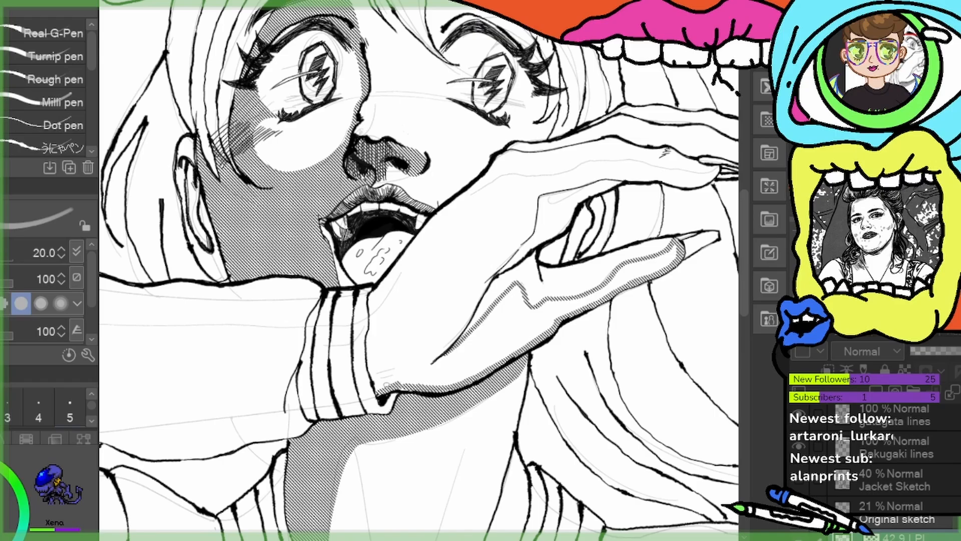
drag(381, 283, 372, 330)
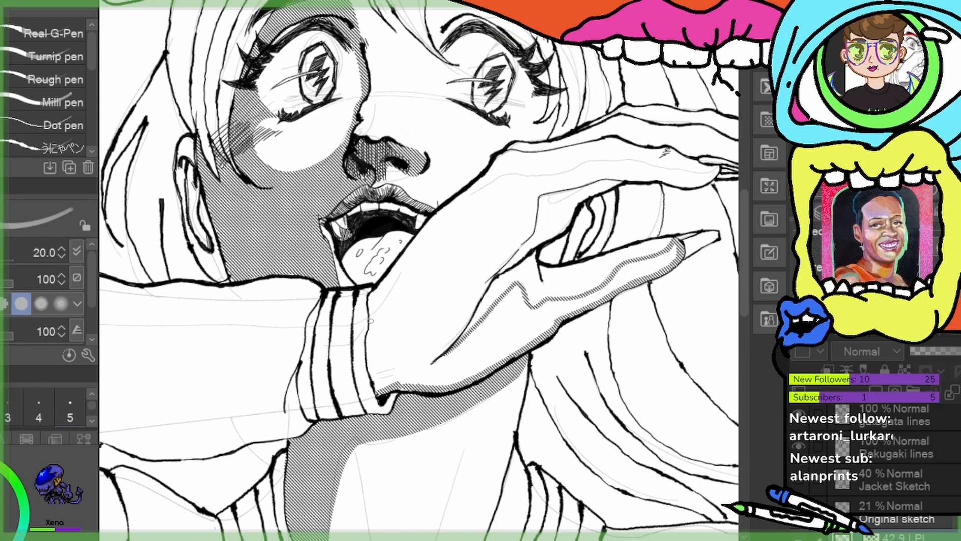
mouse_move(483, 190)
mouse_down()
mouse_move(419, 249)
mouse_move(374, 312)
mouse_move(368, 358)
mouse_move(378, 393)
mouse_up()
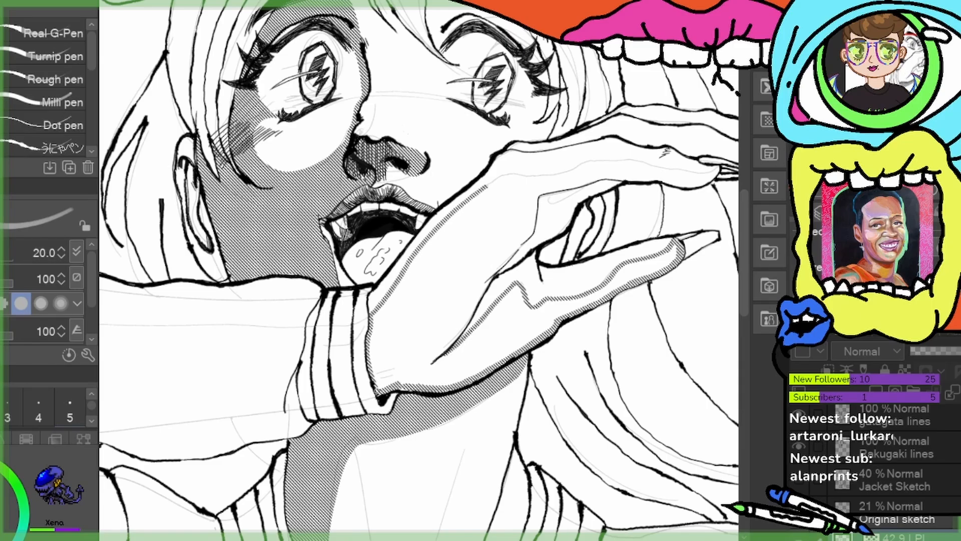
mouse_move(530, 293)
mouse_down()
mouse_move(412, 350)
mouse_move(369, 358)
mouse_up()
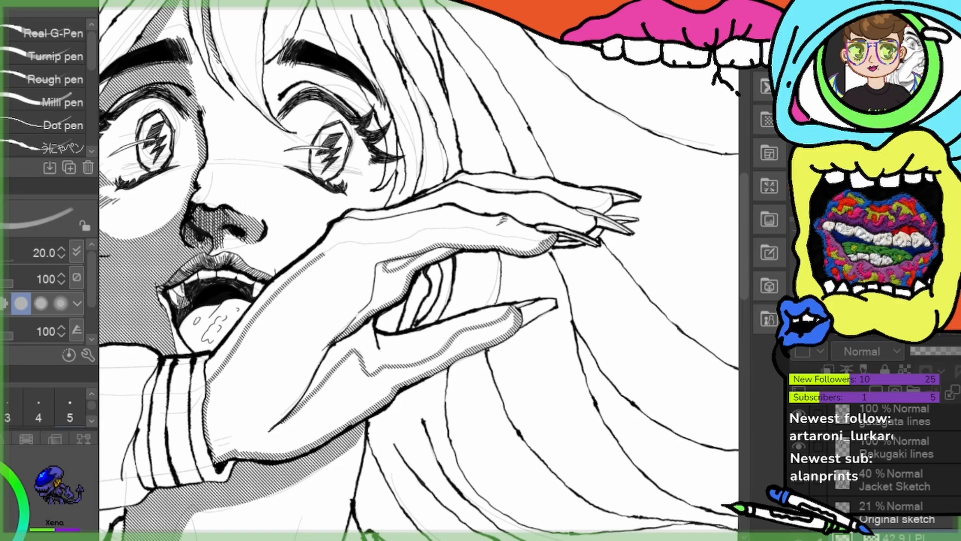
mouse_move(498, 231)
mouse_down()
mouse_move(427, 229)
mouse_move(322, 255)
mouse_up()
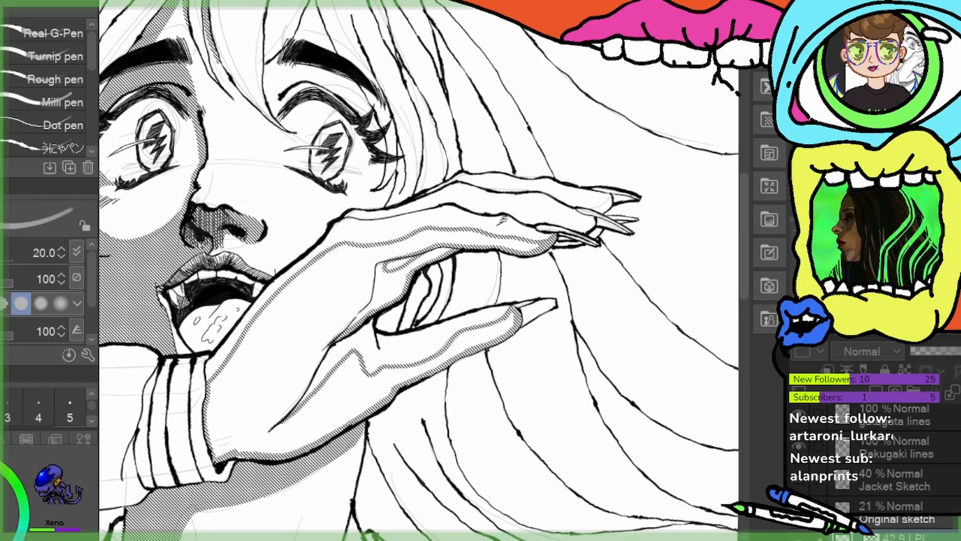
Fill the outlined shadow area of the hand with line tone and shade the remaining gap beside the palm crease
key(g)
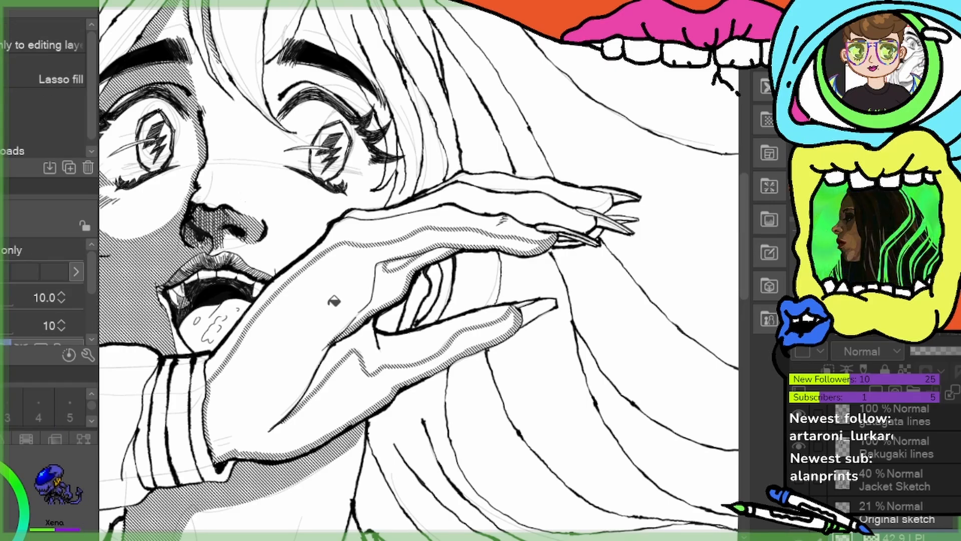
click(335, 300)
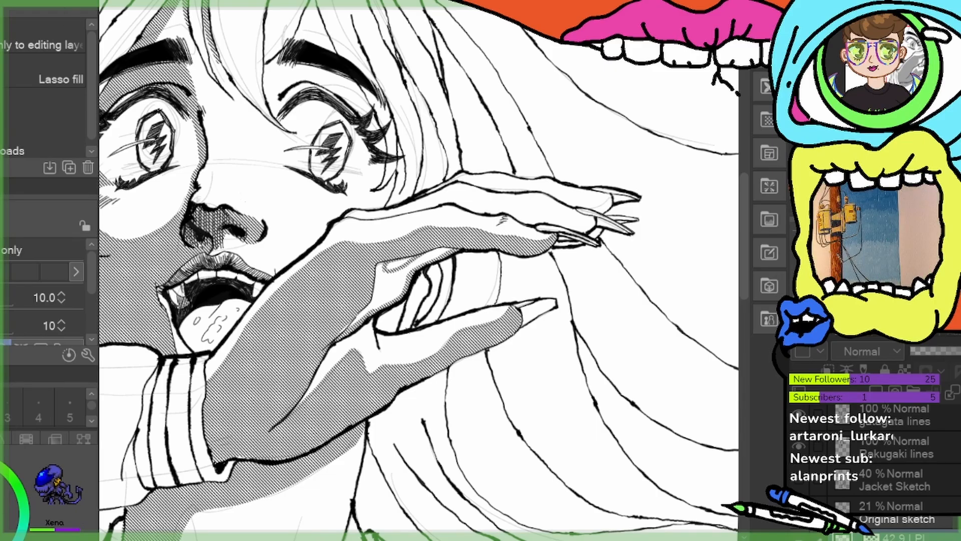
key(p)
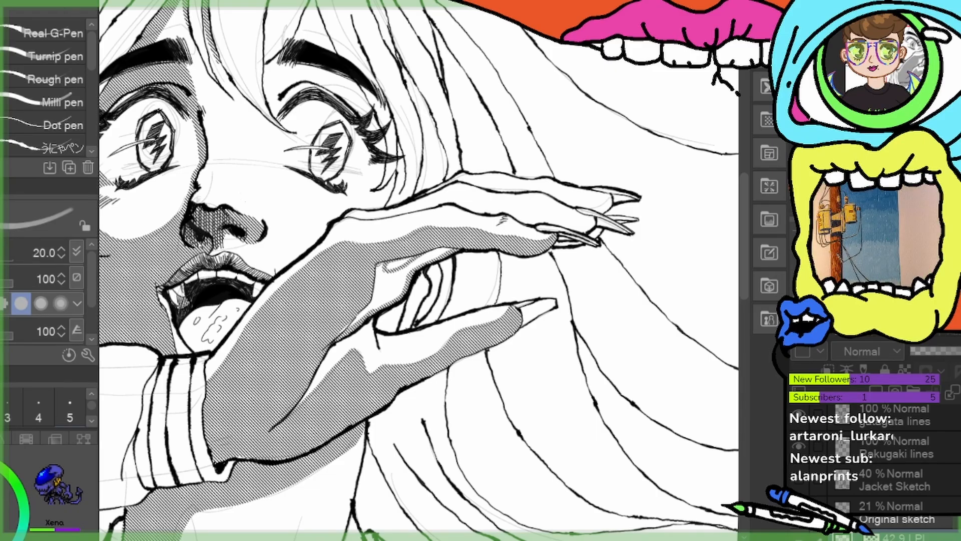
key(g)
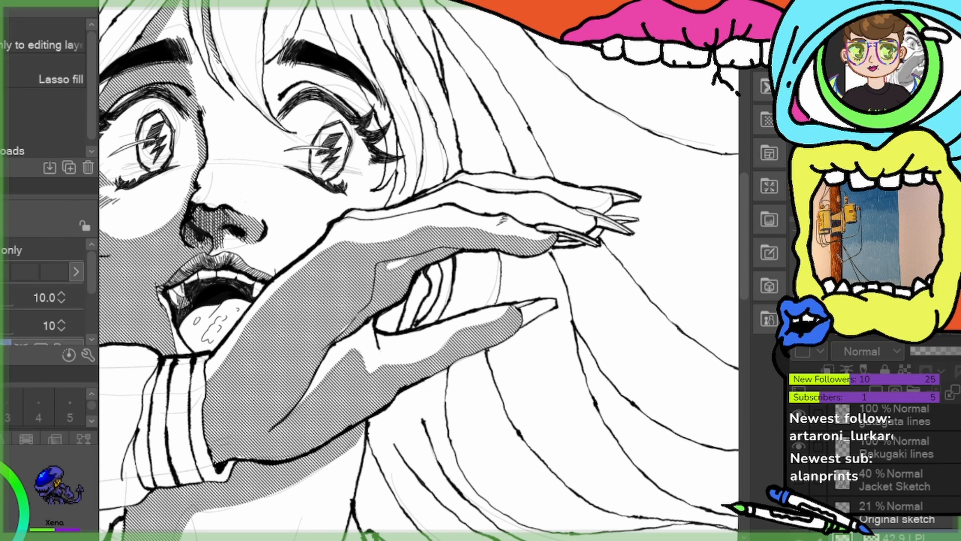
key(p)
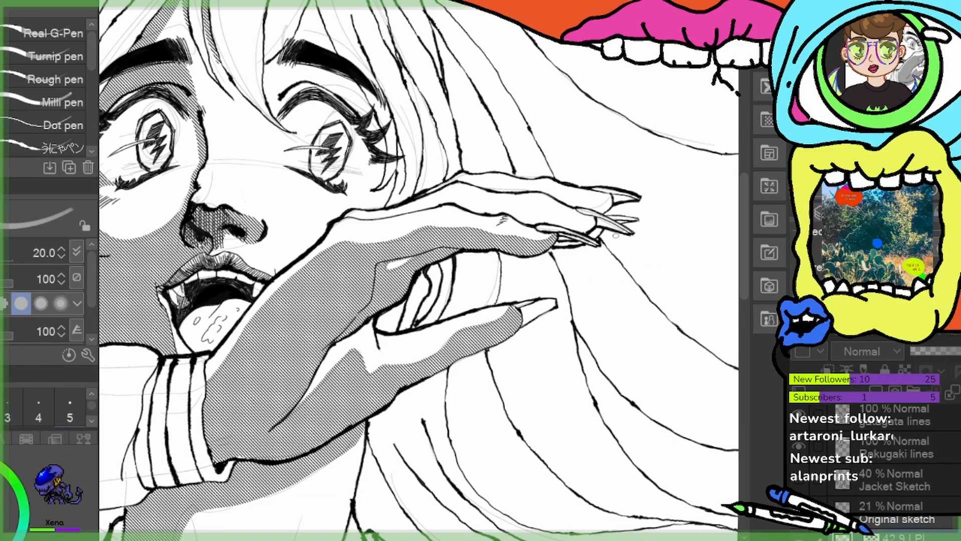
scroll(626, 139, down, 3)
scroll(626, 139, down, 2)
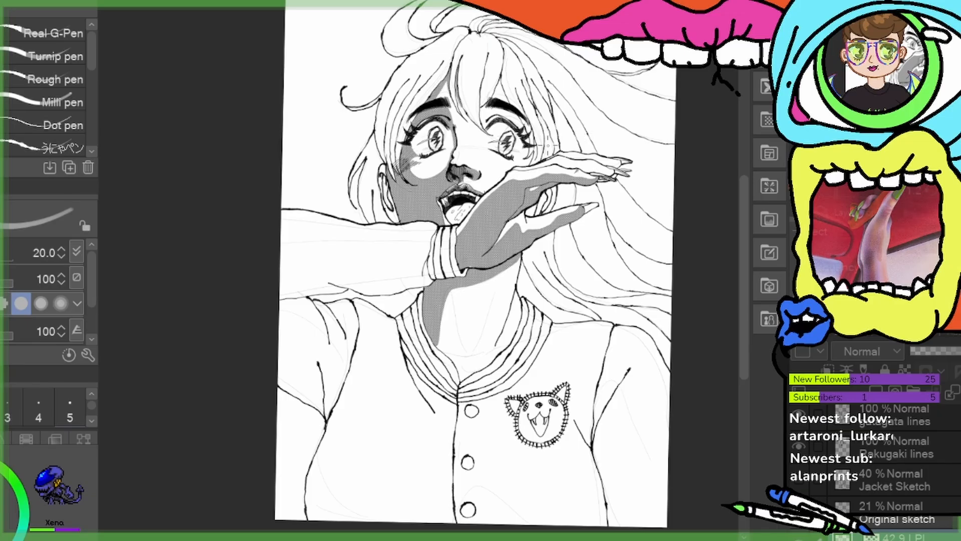
scroll(549, 141, up, 3)
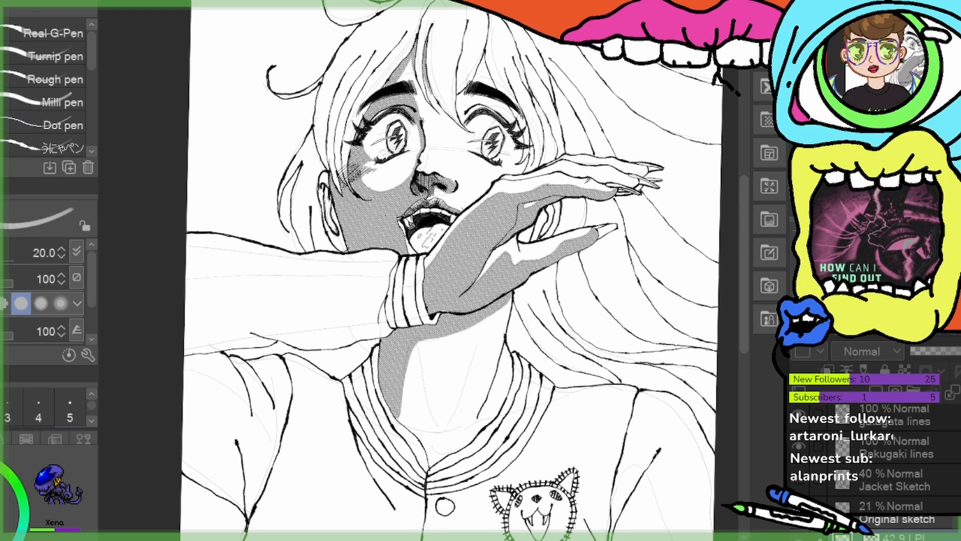
key(g)
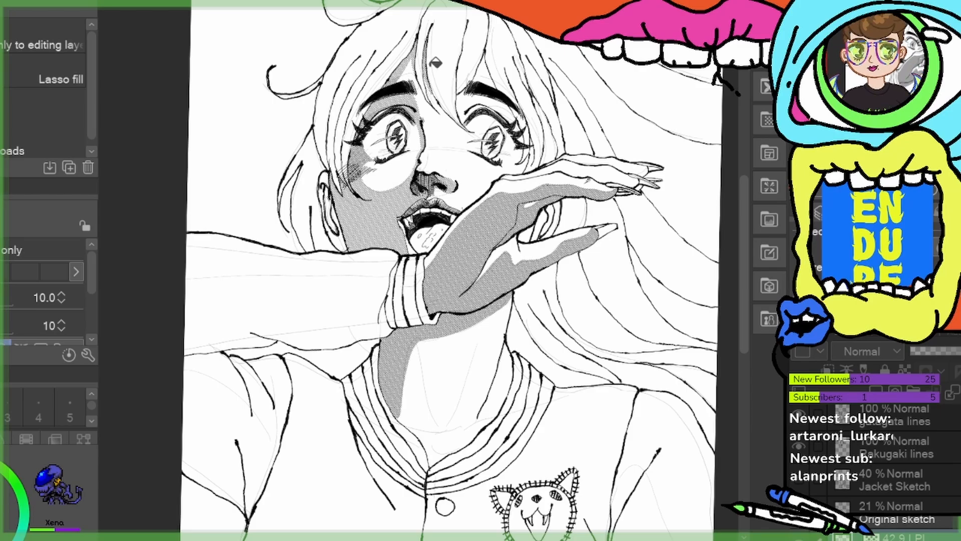
click(495, 215)
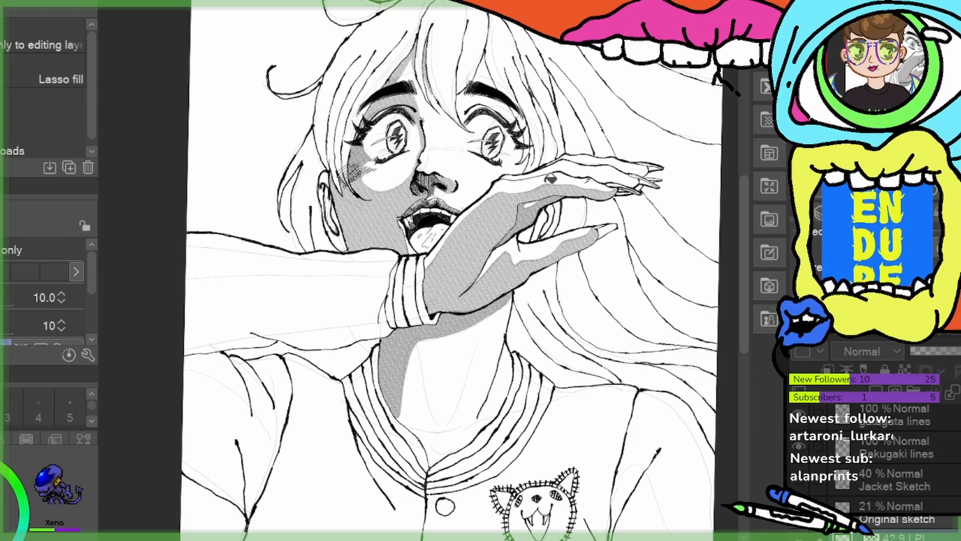
click(531, 216)
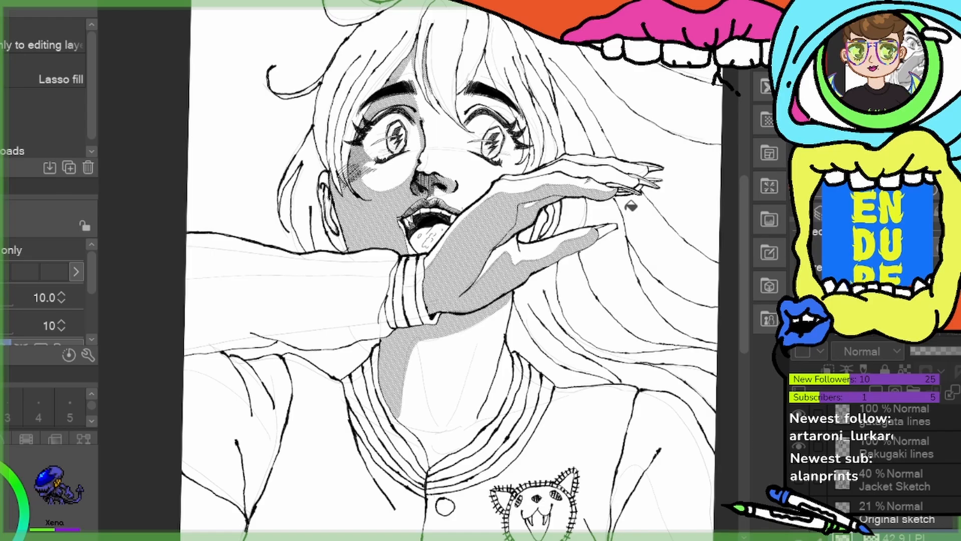
key(p)
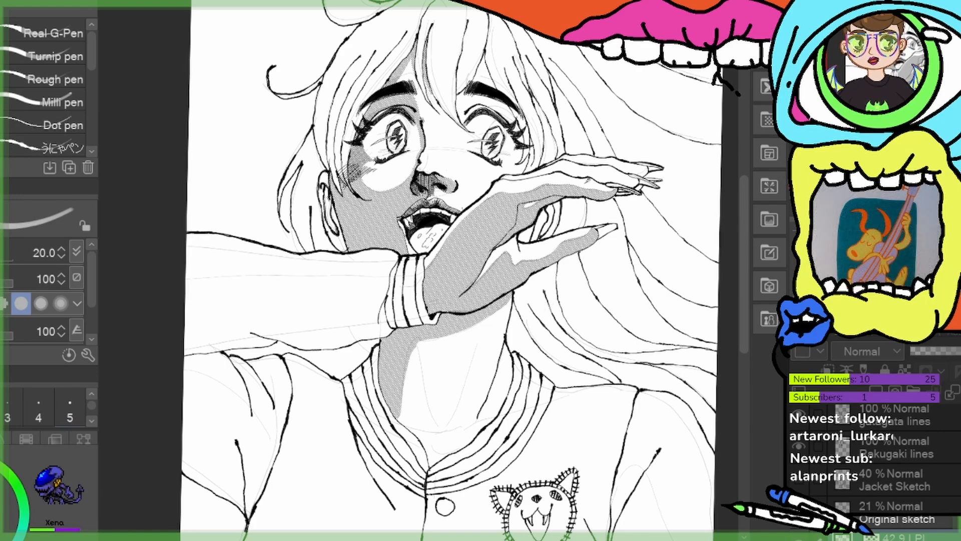
Shade the ear beside the tone-covered cheek with line tone
scroll(376, 236, up, 3)
scroll(381, 137, up, 1)
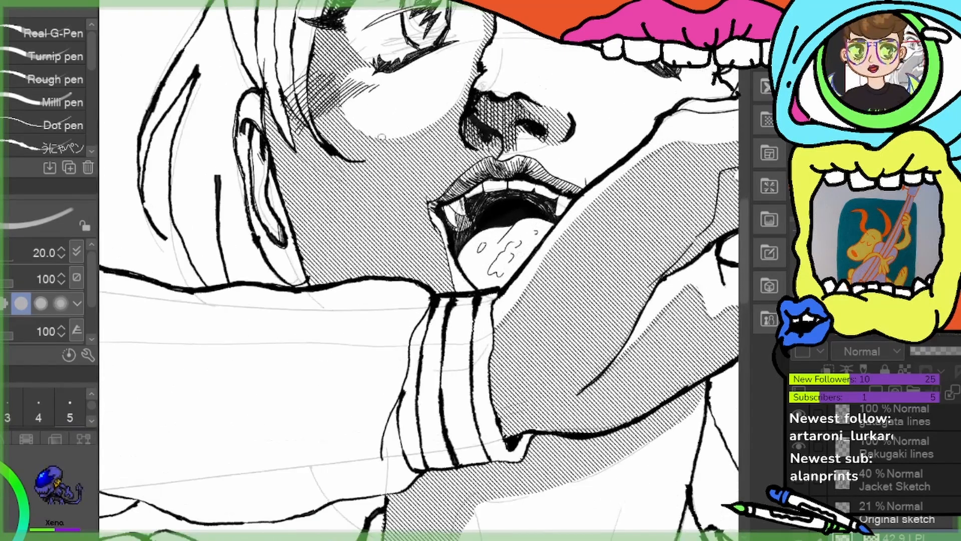
drag(313, 137, 332, 226)
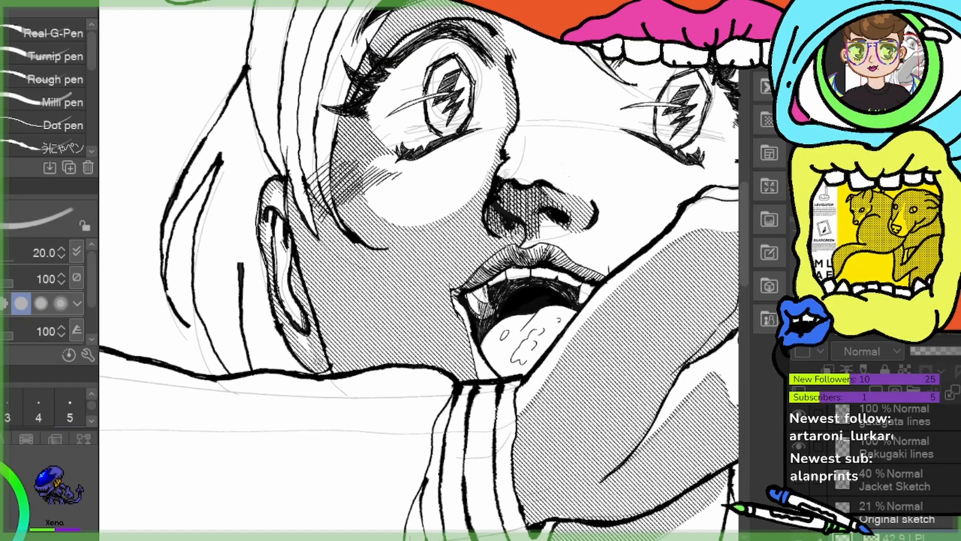
drag(319, 361, 267, 203)
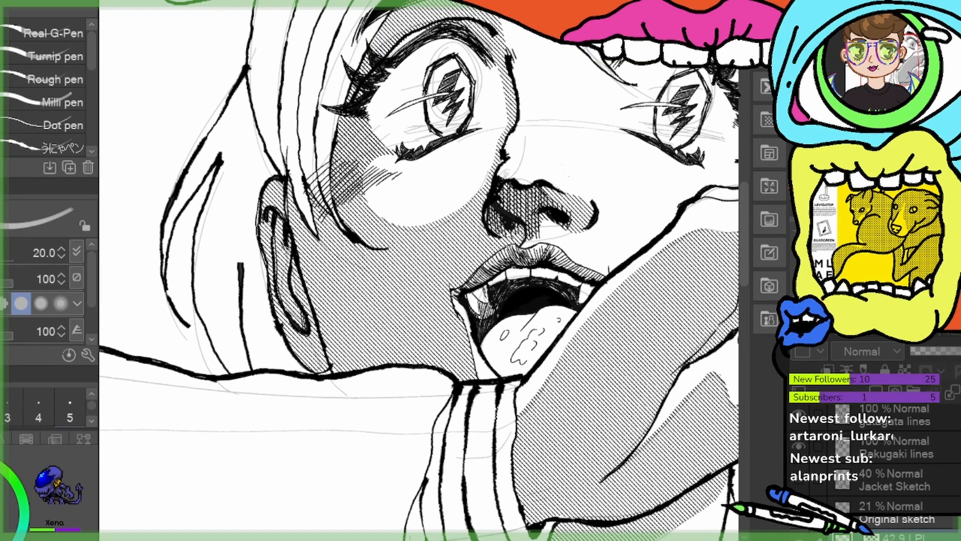
Shade the fingertips and the undersides around the long nails of the raised hand with line tone
drag(564, 384, 317, 389)
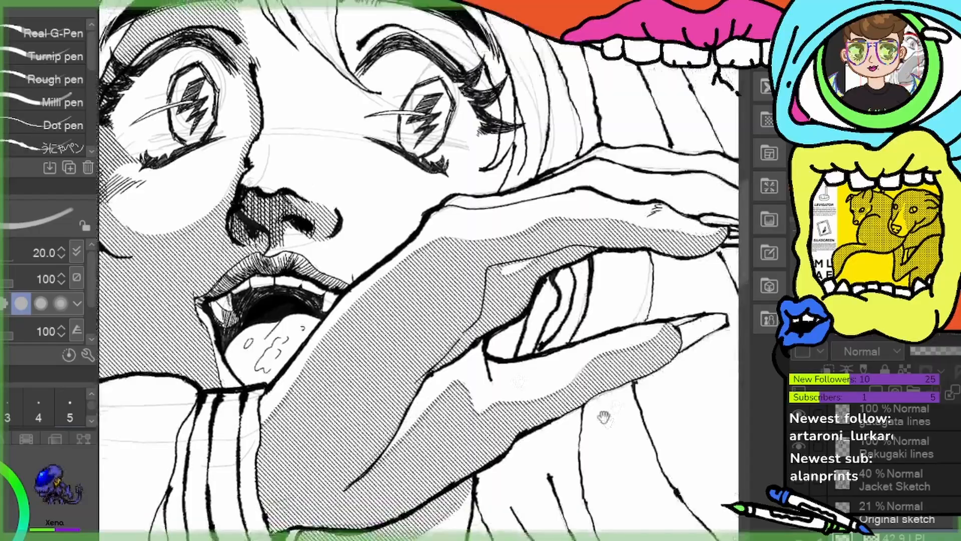
drag(604, 419, 372, 487)
drag(499, 335, 438, 350)
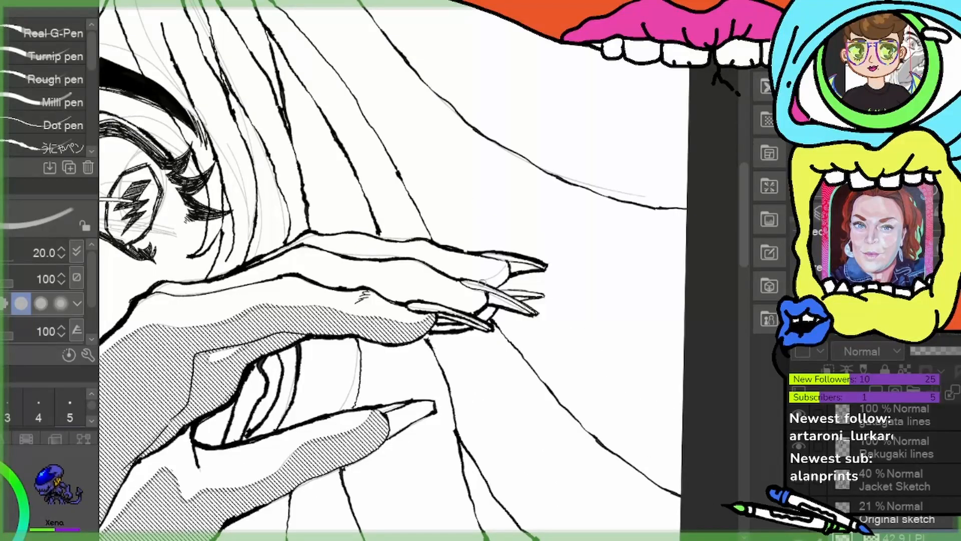
drag(508, 264, 484, 316)
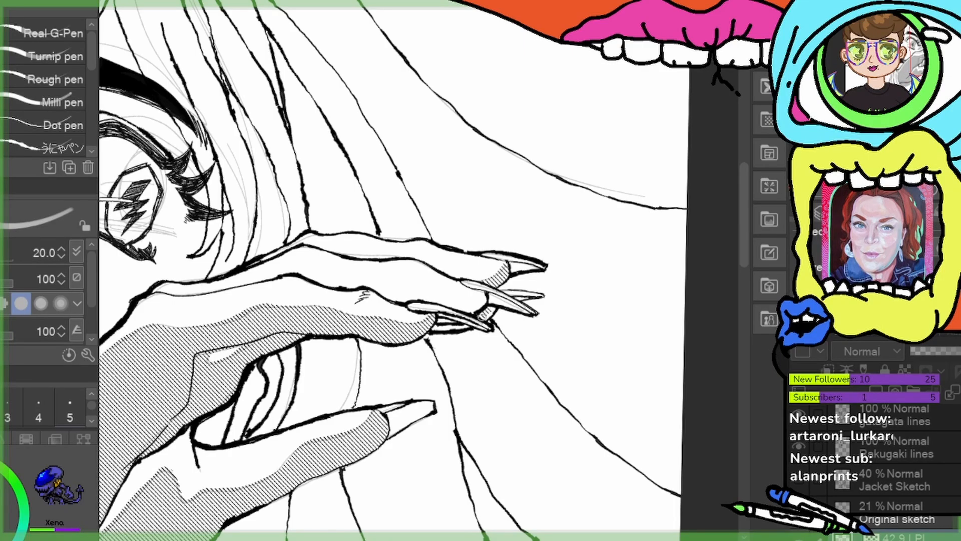
mouse_move(430, 328)
mouse_down()
mouse_move(466, 328)
mouse_move(457, 328)
mouse_up()
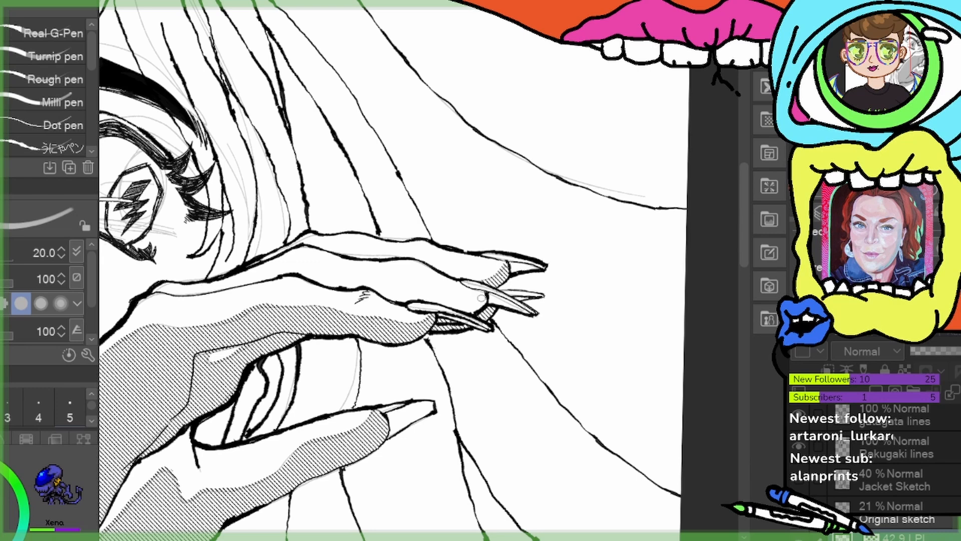
Shade the lower side of the middle finger with line tone from its tip back to the knuckles
mouse_move(483, 293)
mouse_down()
mouse_move(463, 300)
mouse_move(398, 278)
mouse_move(321, 278)
mouse_up()
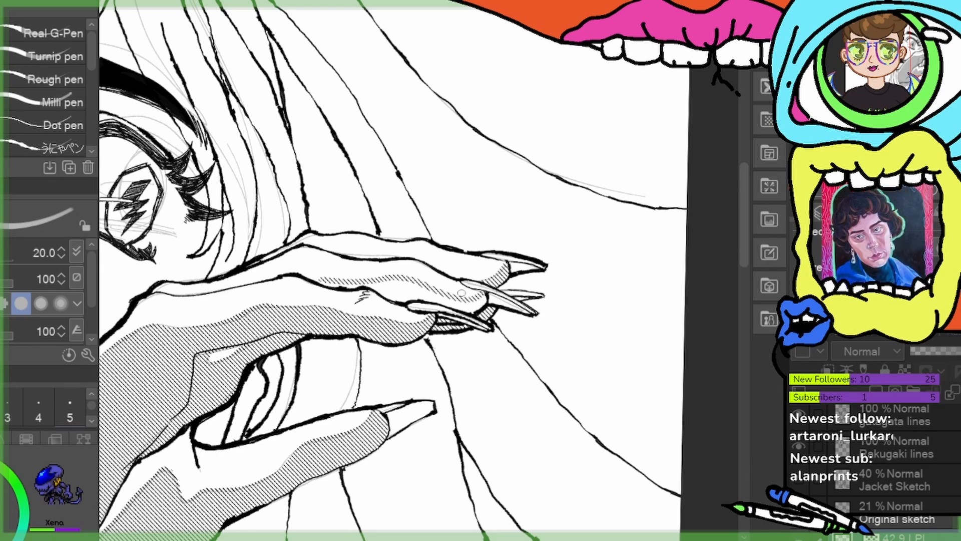
mouse_move(383, 280)
mouse_down()
mouse_move(310, 267)
mouse_move(222, 285)
mouse_up()
drag(357, 364, 521, 344)
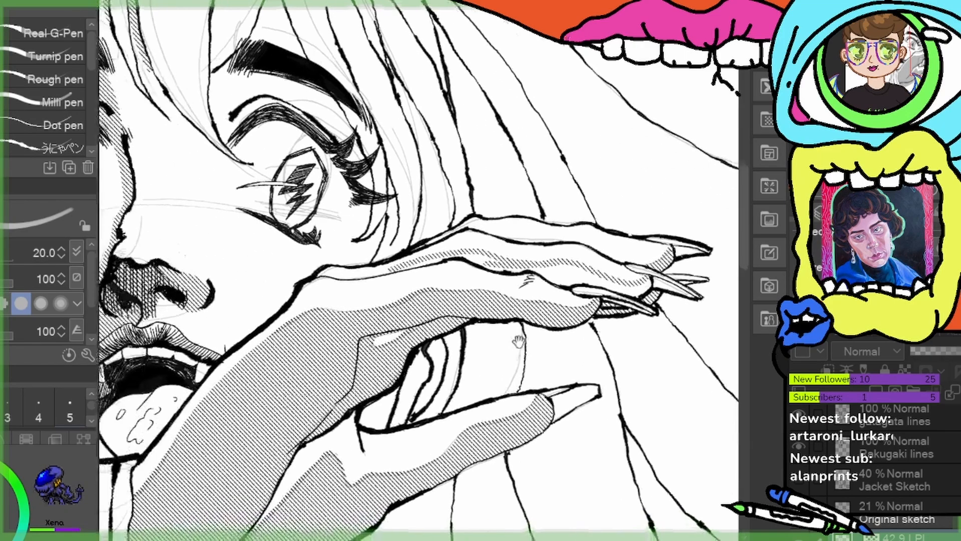
drag(445, 260, 355, 281)
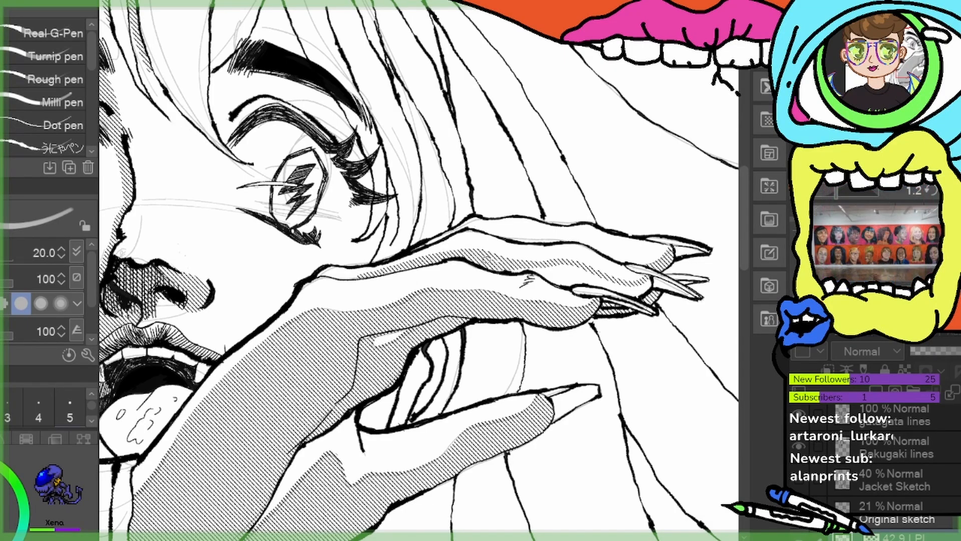
mouse_move(532, 266)
mouse_down()
mouse_move(561, 282)
mouse_move(593, 279)
mouse_move(564, 269)
mouse_move(646, 287)
mouse_up()
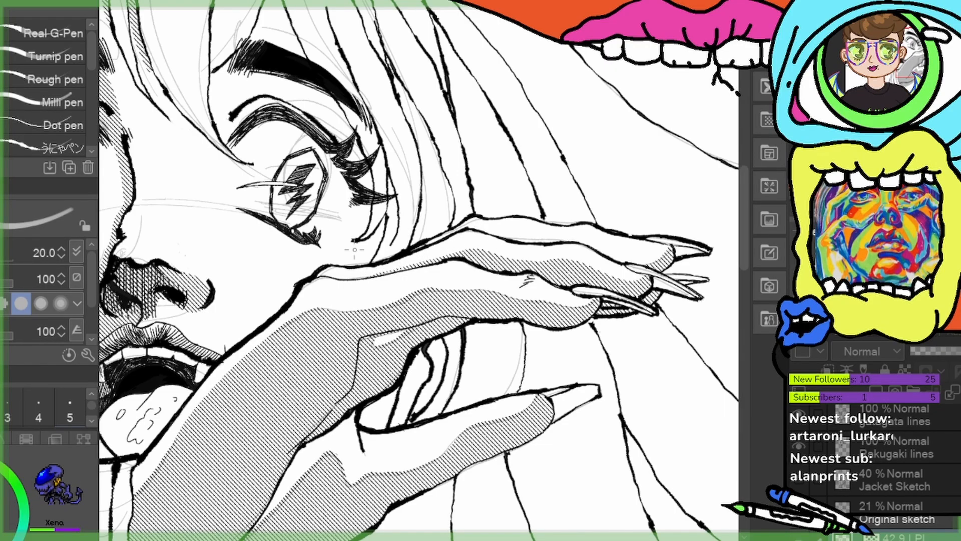
Shade the inner shapes of the ear visible between the thumb and fingers with line tone
drag(447, 440, 413, 441)
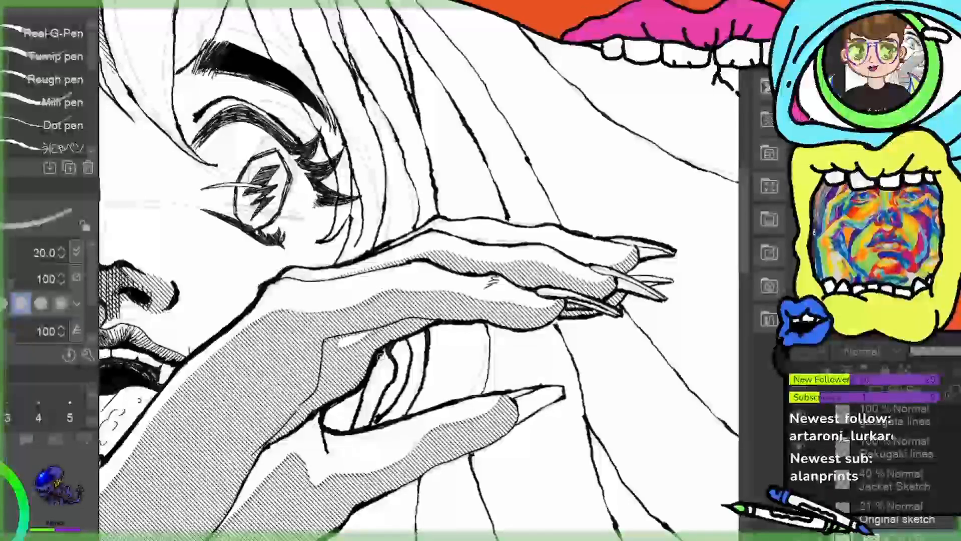
mouse_move(389, 346)
mouse_down()
mouse_move(362, 423)
mouse_move(386, 367)
mouse_move(419, 338)
mouse_move(408, 345)
mouse_up()
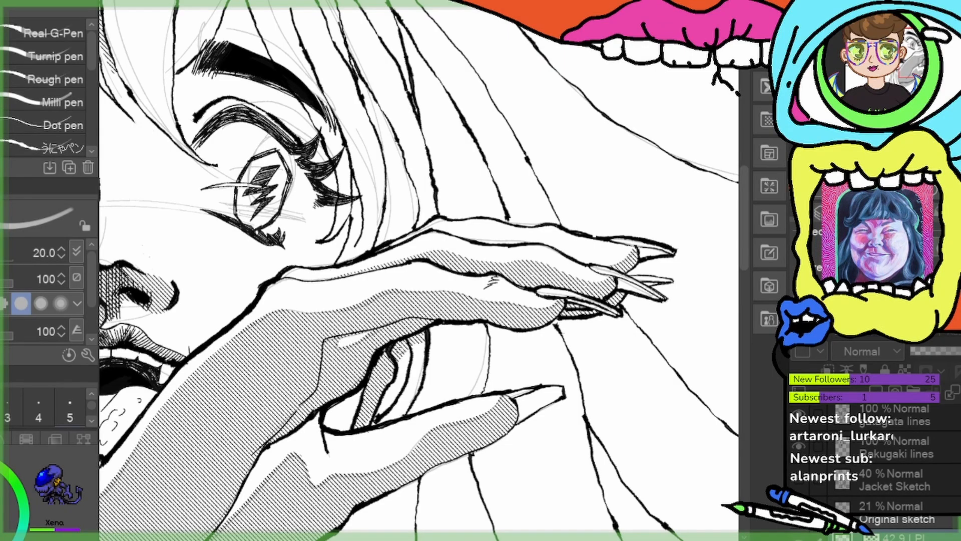
drag(401, 352, 382, 408)
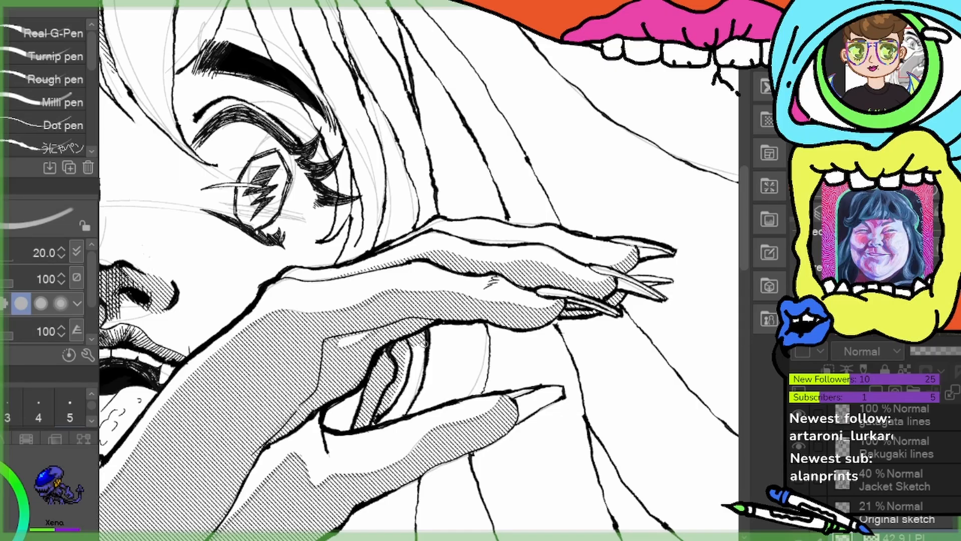
Add a line-tone shadow on the forehead under the bangs above the eyebrow nearest the raised hand, redoing the first stroke
drag(254, 426, 428, 538)
drag(421, 280, 425, 356)
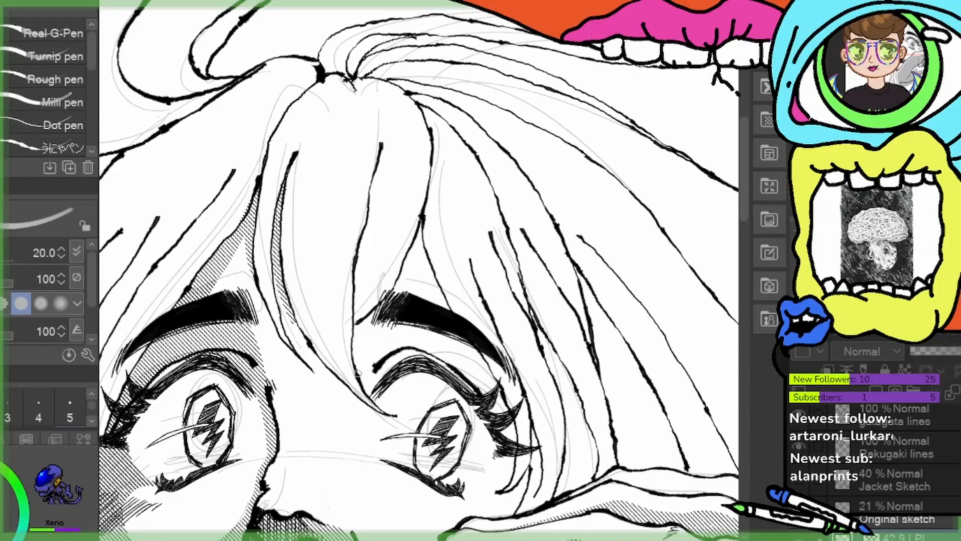
drag(357, 373, 422, 236)
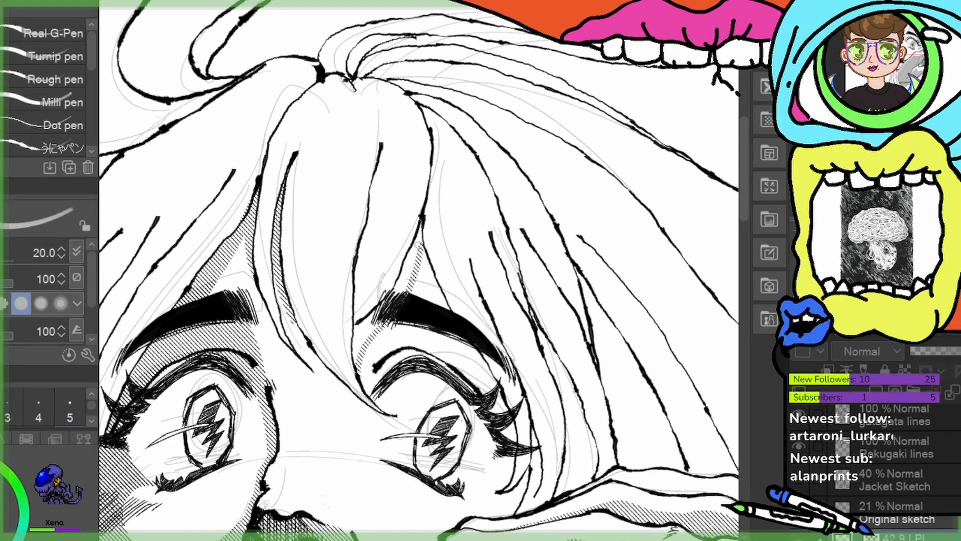
key(ctrl+z)
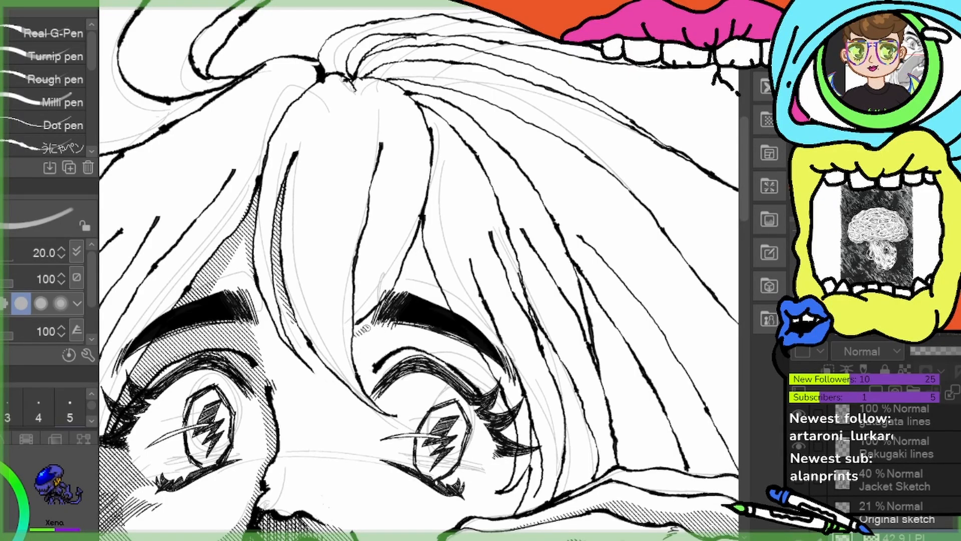
mouse_move(364, 328)
mouse_down()
mouse_move(419, 254)
mouse_move(415, 236)
mouse_move(398, 281)
mouse_move(361, 324)
mouse_move(398, 273)
mouse_up()
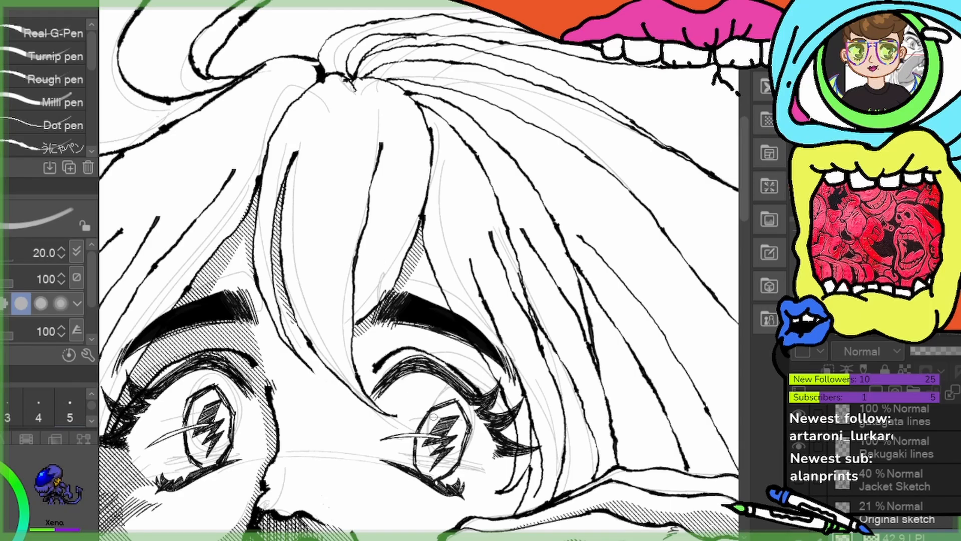
drag(428, 459, 459, 288)
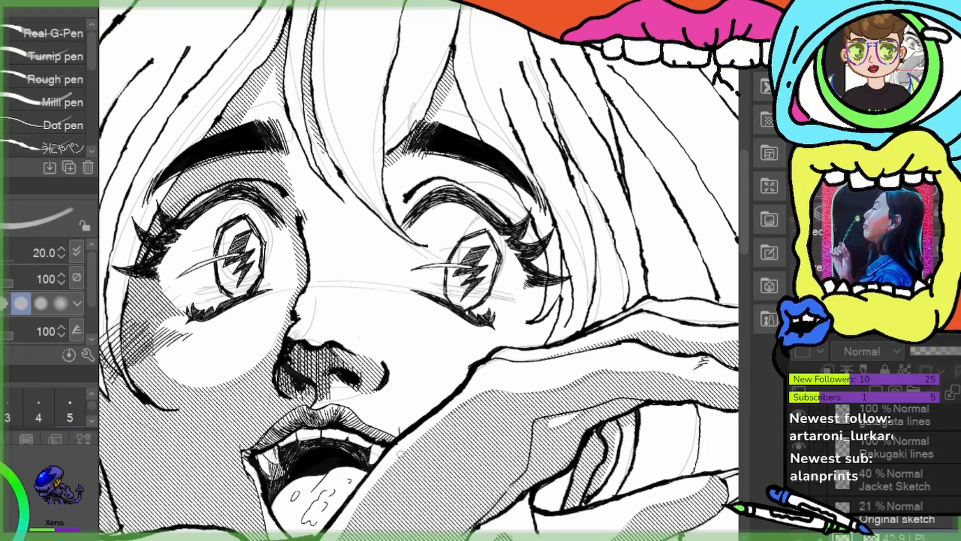
Examine the shading across the face, raised hand and neck, close up and zoomed out, with the sketch guide shown and hidden
scroll(385, 457, down, 5)
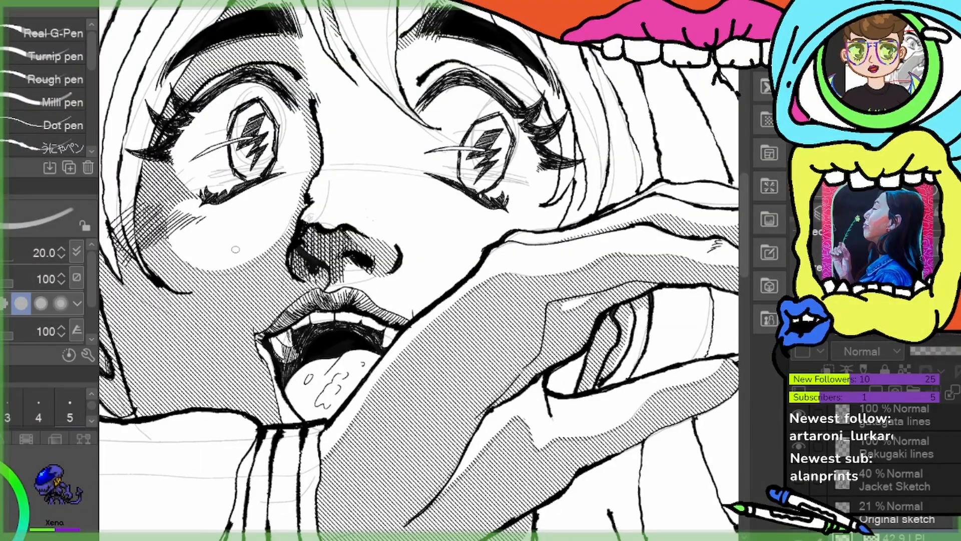
scroll(474, 235, down, 5)
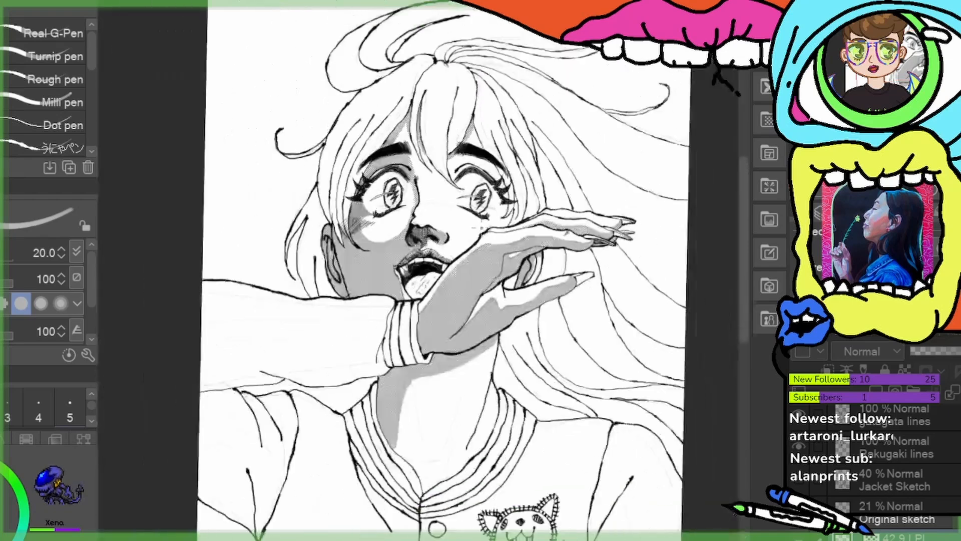
scroll(491, 173, up, 5)
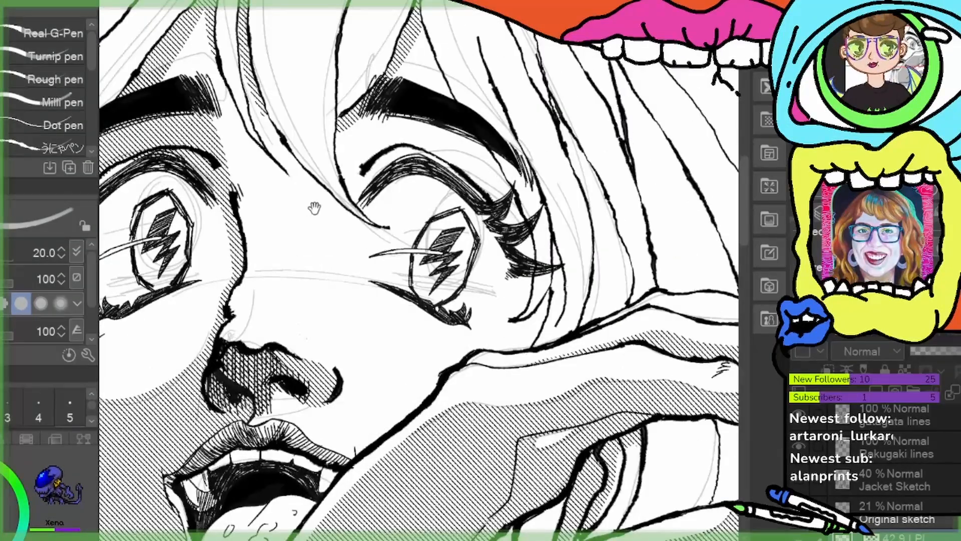
drag(314, 209, 320, 292)
mouse_move(273, 226)
mouse_down()
mouse_move(286, 267)
mouse_move(350, 330)
mouse_up()
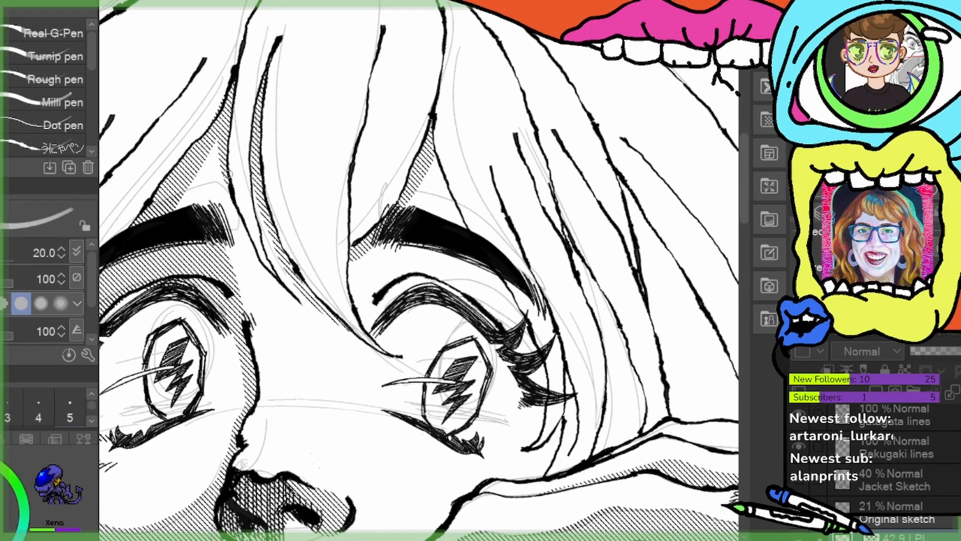
mouse_move(227, 156)
mouse_down()
mouse_move(231, 210)
mouse_move(264, 260)
mouse_up()
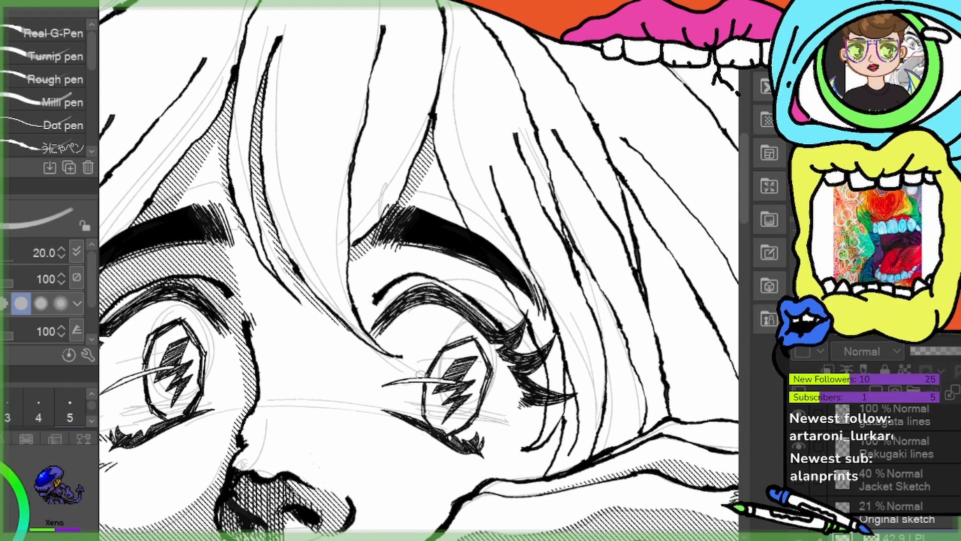
drag(530, 284, 521, 379)
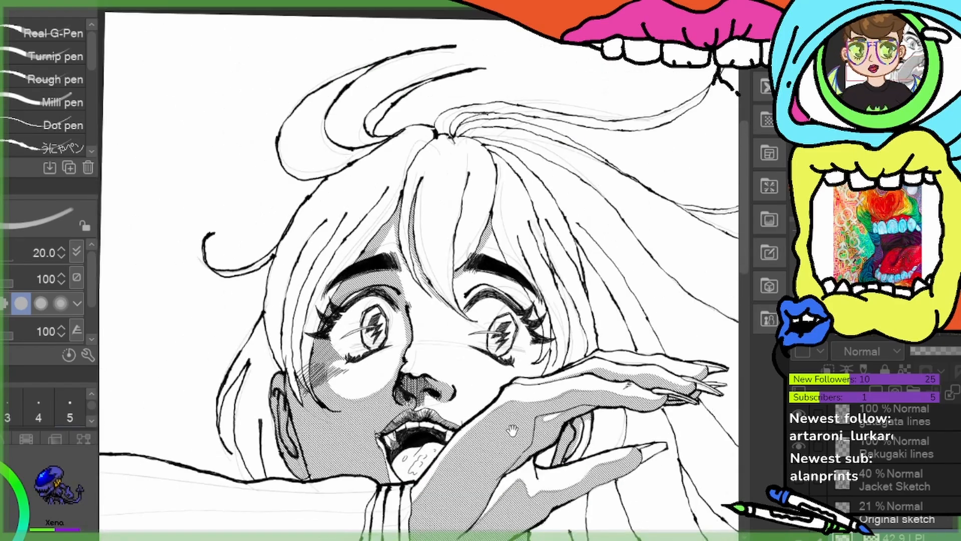
drag(511, 431, 491, 141)
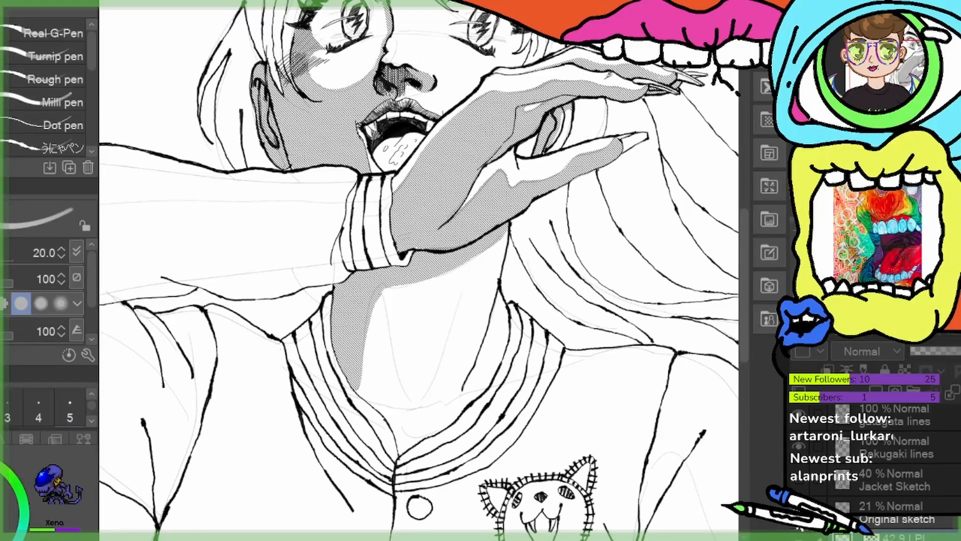
drag(663, 175, 643, 298)
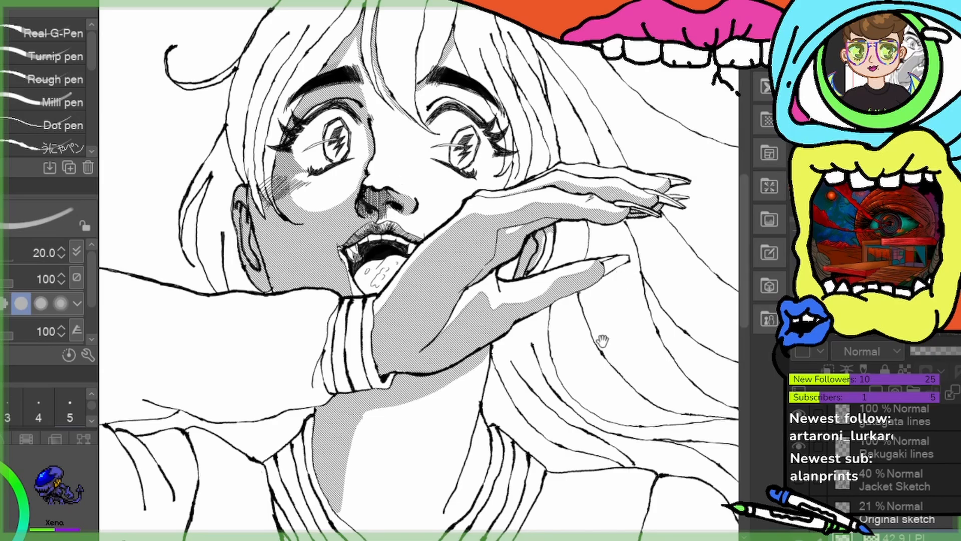
drag(528, 397, 556, 284)
drag(575, 171, 557, 214)
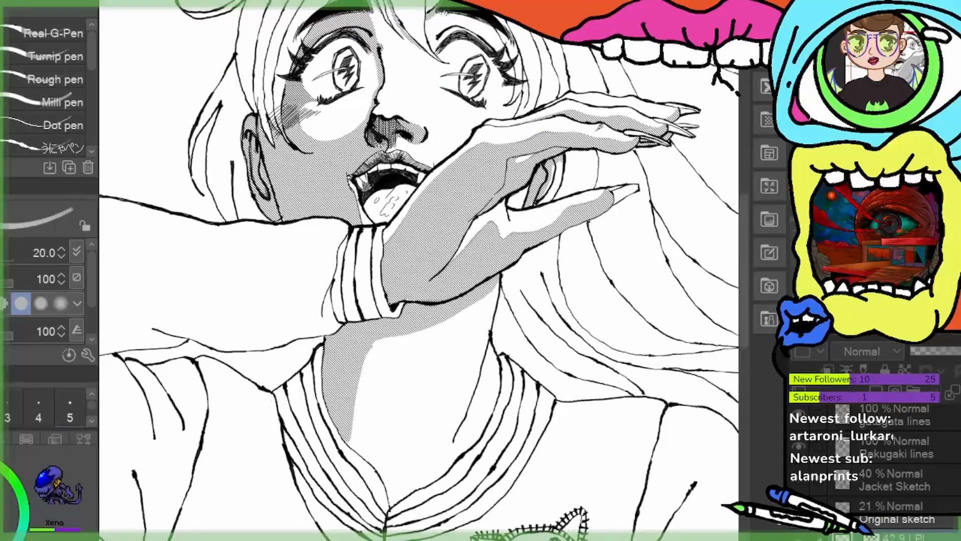
Show the sketch guide again and shade the collarbone, the corner beside the collar and the far edge of the neck with line tone
click(802, 530)
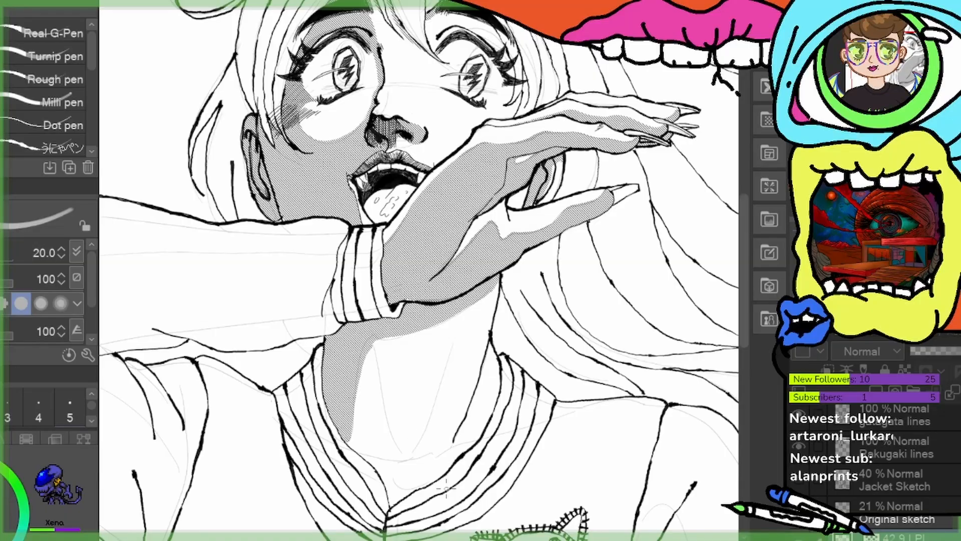
scroll(446, 488, up, 2)
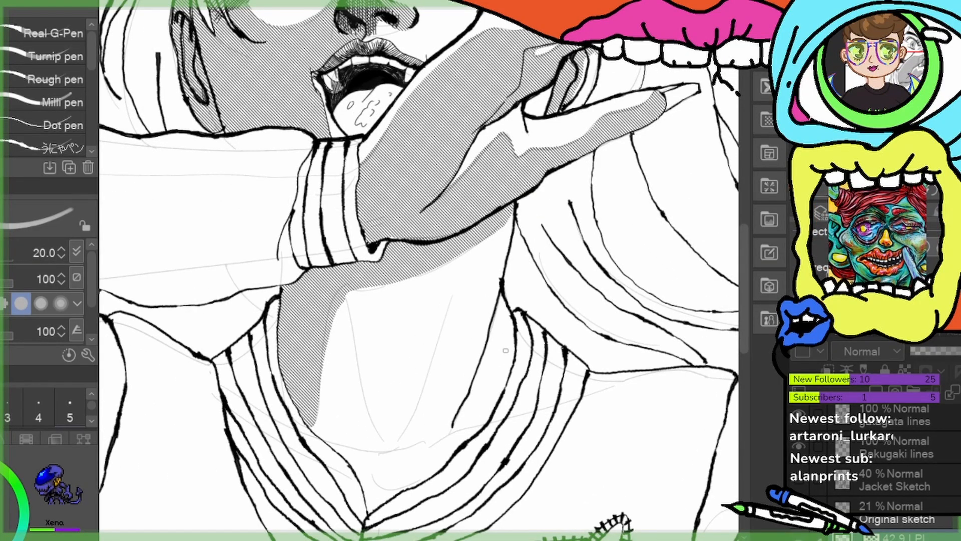
mouse_move(505, 348)
mouse_down()
mouse_move(399, 385)
mouse_move(373, 371)
mouse_up()
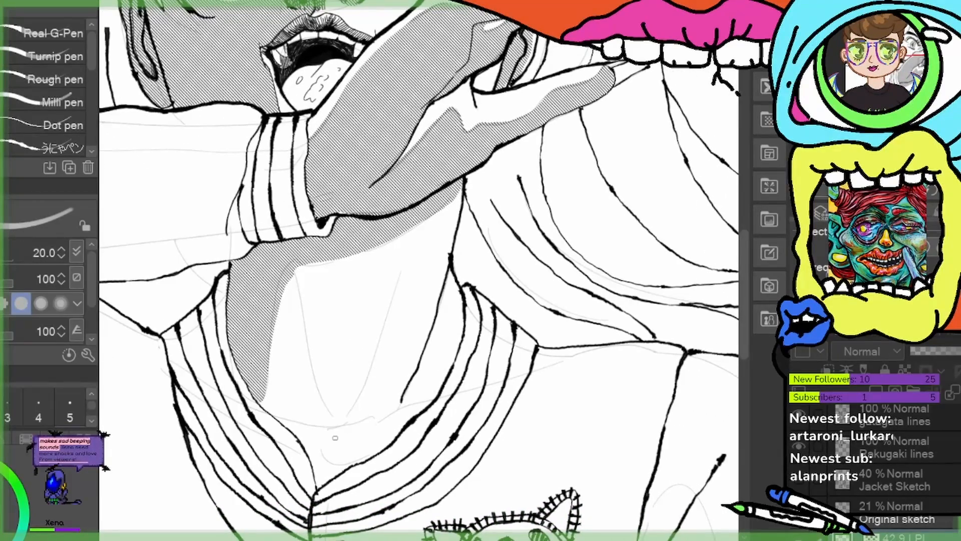
mouse_move(327, 430)
mouse_down()
mouse_move(445, 388)
mouse_move(417, 376)
mouse_move(408, 396)
mouse_move(440, 387)
mouse_move(326, 427)
mouse_move(333, 461)
mouse_move(356, 465)
mouse_up()
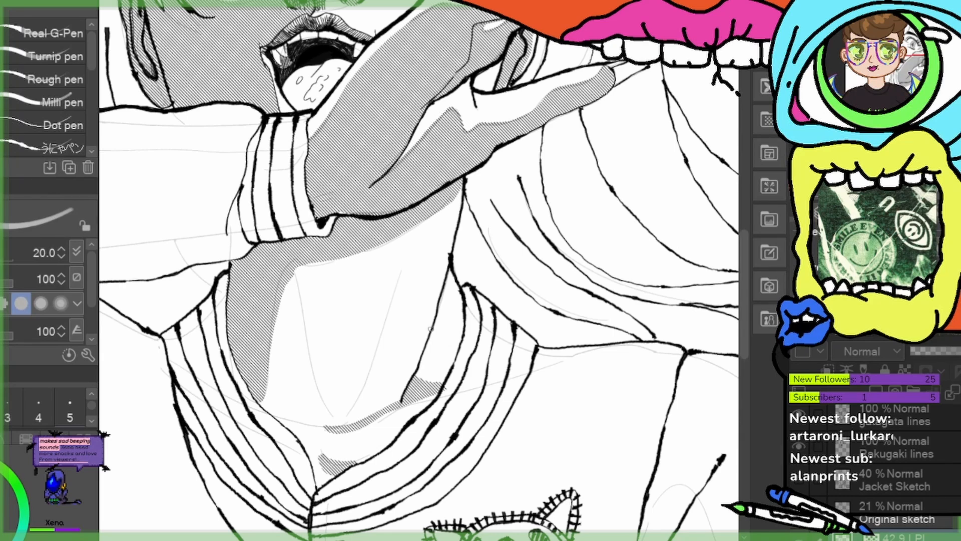
mouse_move(430, 329)
mouse_down()
mouse_move(450, 272)
mouse_move(445, 299)
mouse_up()
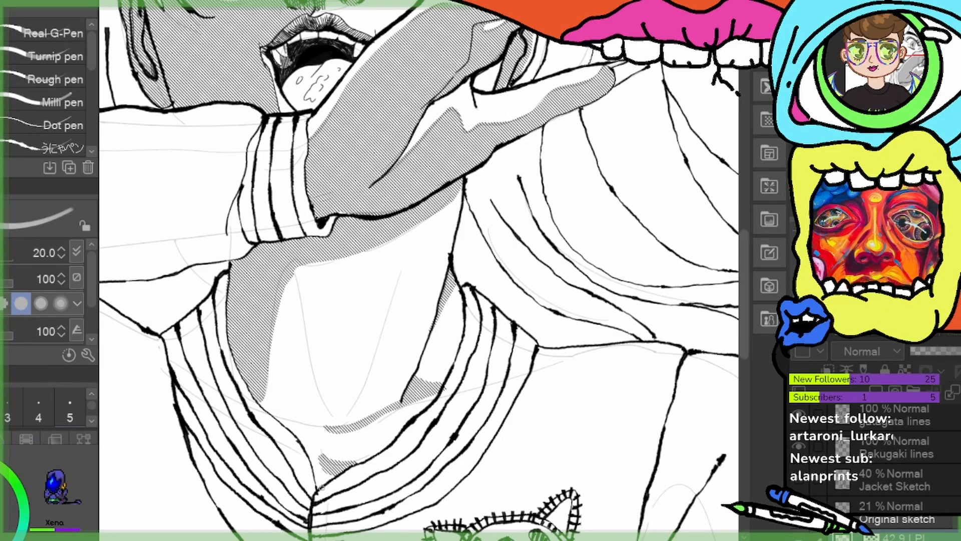
Fill the small hollow above the collar's V point with line tone and touch up the shadow along the lower neck line
drag(310, 462, 322, 479)
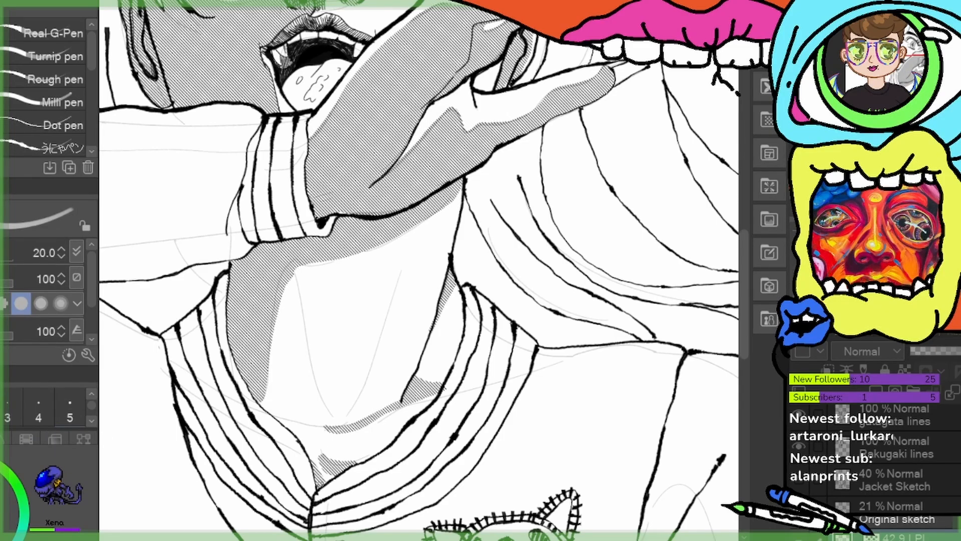
drag(314, 453, 323, 462)
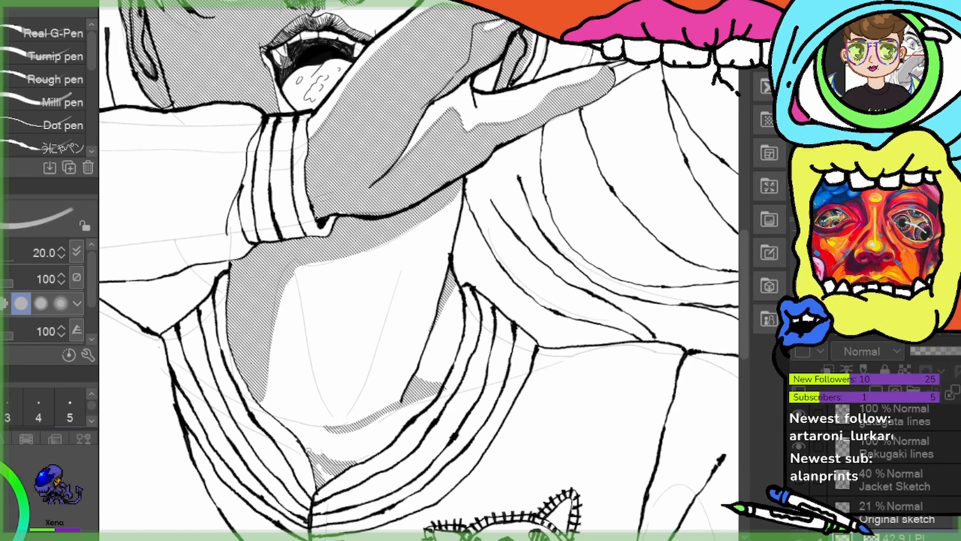
mouse_move(305, 451)
mouse_down()
mouse_move(320, 454)
mouse_move(330, 480)
mouse_up()
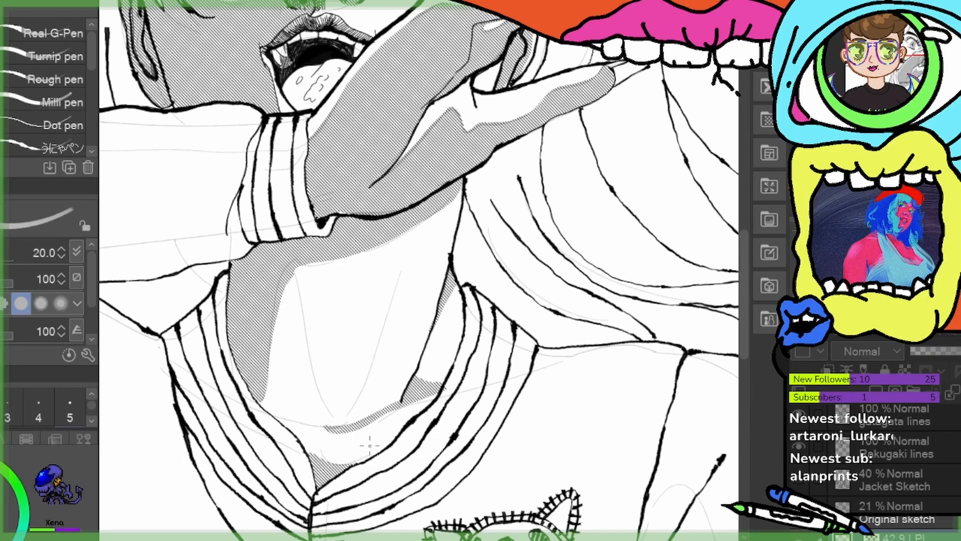
drag(401, 392, 417, 369)
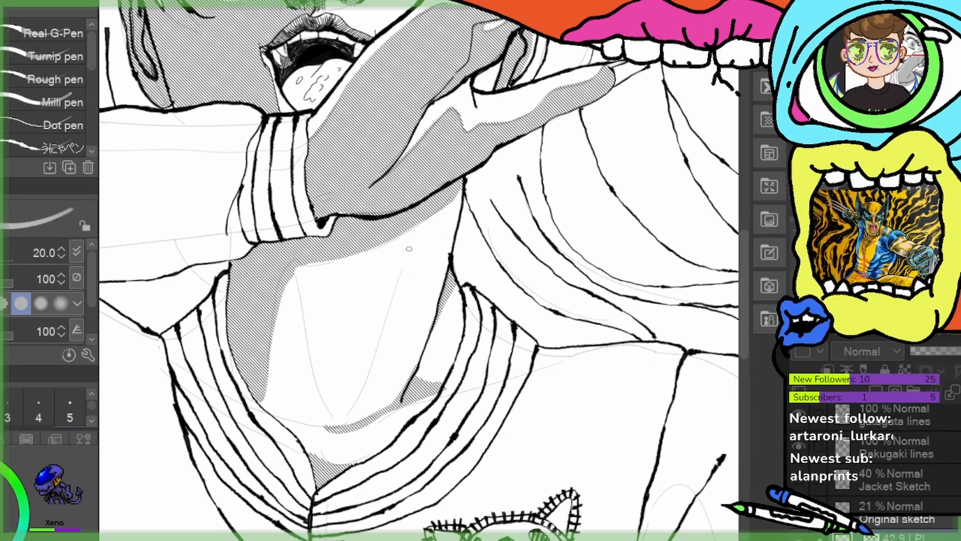
Add a line-tone shadow along the neck tendon and trim it to a thin, tapered sliver following the sketch
drag(409, 248, 386, 324)
drag(413, 238, 376, 353)
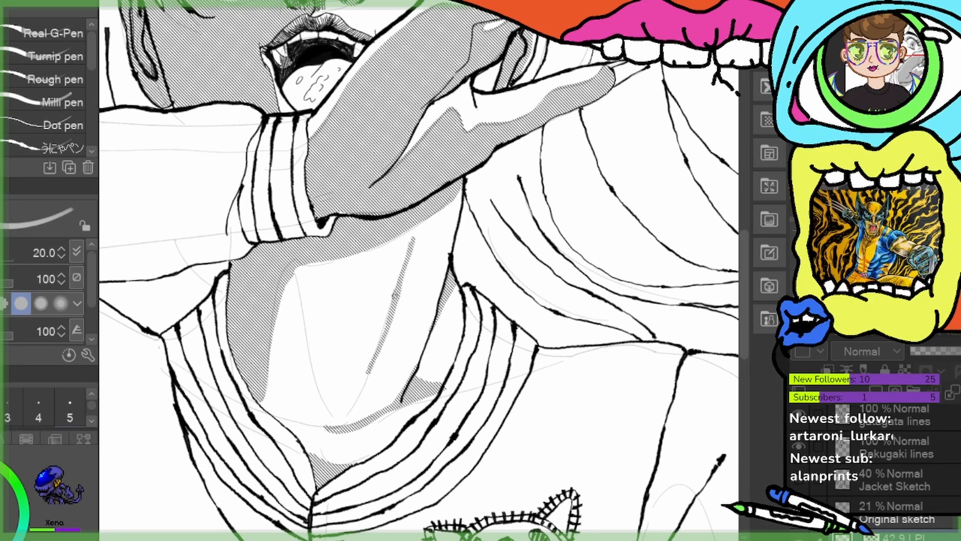
drag(397, 294, 367, 377)
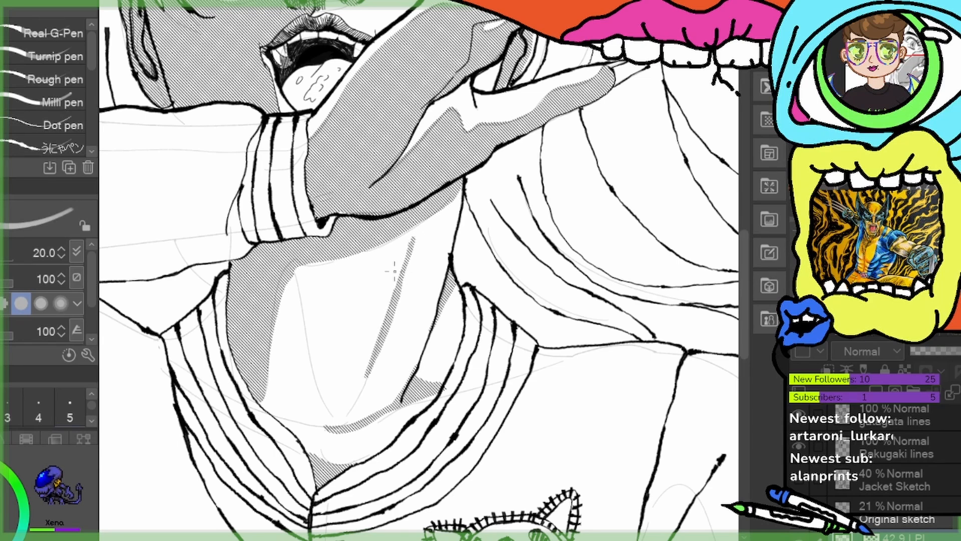
mouse_move(394, 288)
mouse_down()
mouse_move(414, 245)
mouse_move(370, 362)
mouse_up()
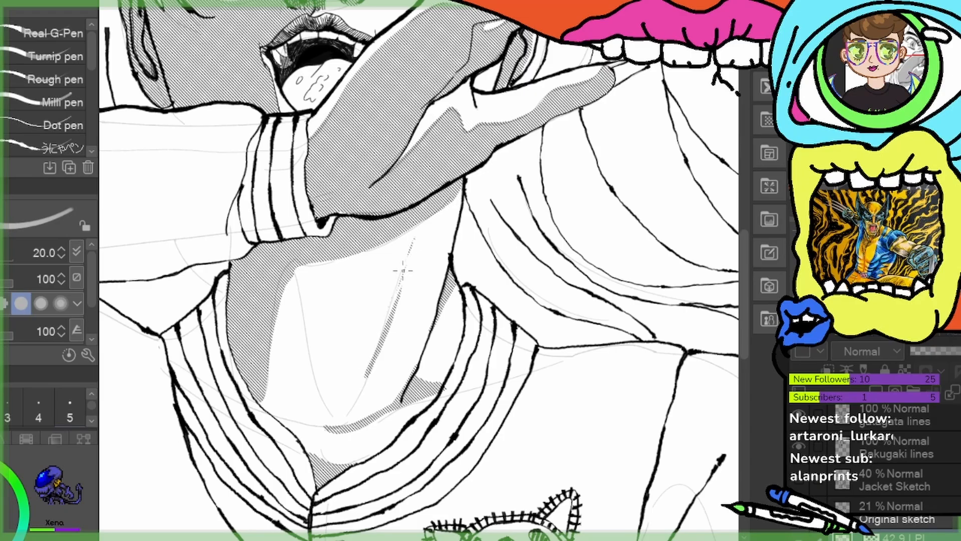
drag(403, 271, 365, 377)
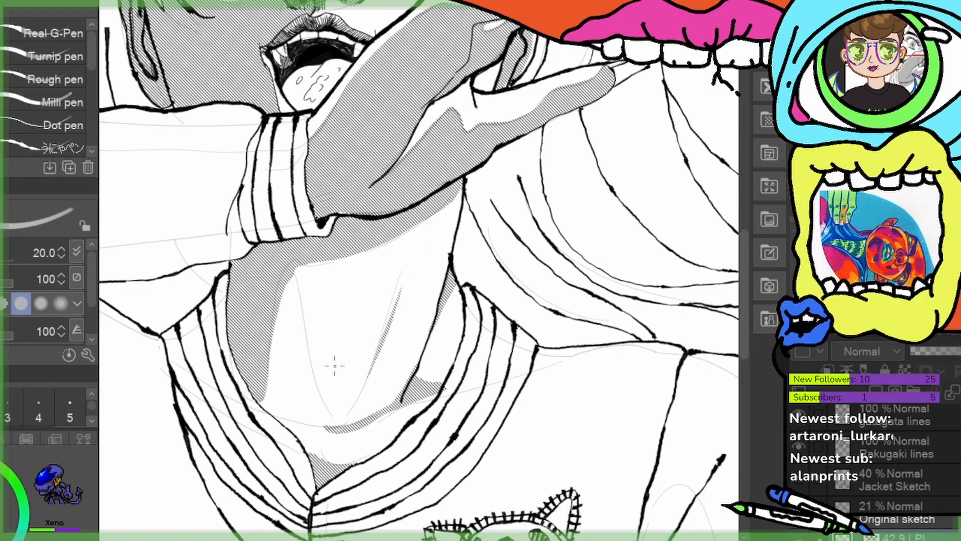
Check the toned skin from the face and hand down to the neck, collar and jacket front
drag(484, 140, 430, 316)
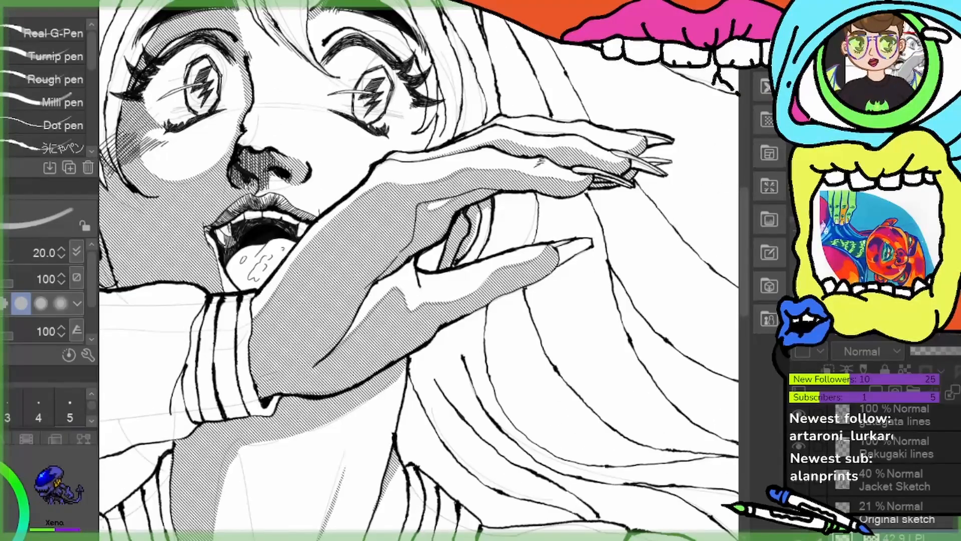
mouse_move(341, 433)
mouse_down()
mouse_move(474, 350)
mouse_move(558, 251)
mouse_up()
mouse_move(389, 465)
mouse_down()
mouse_move(386, 442)
mouse_move(320, 416)
mouse_move(295, 501)
mouse_up()
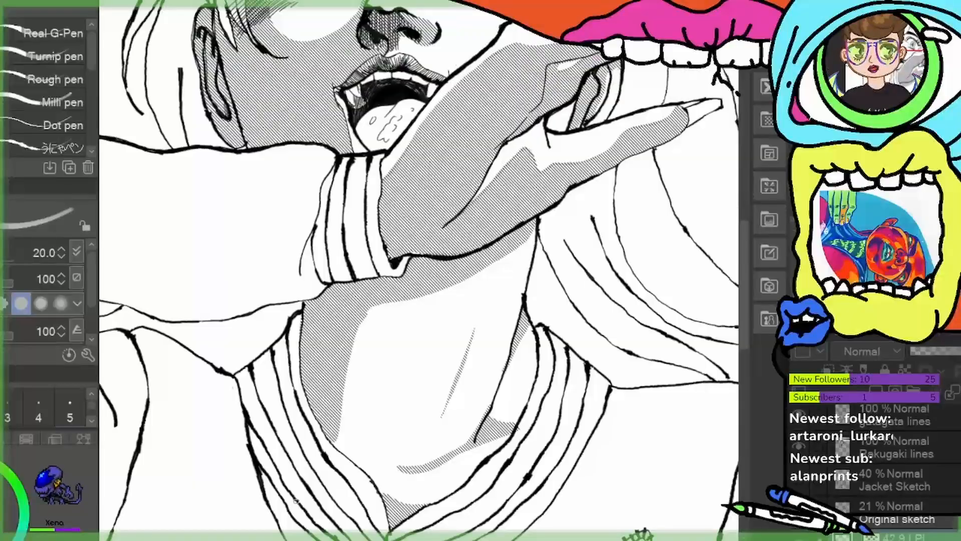
drag(377, 325, 463, 532)
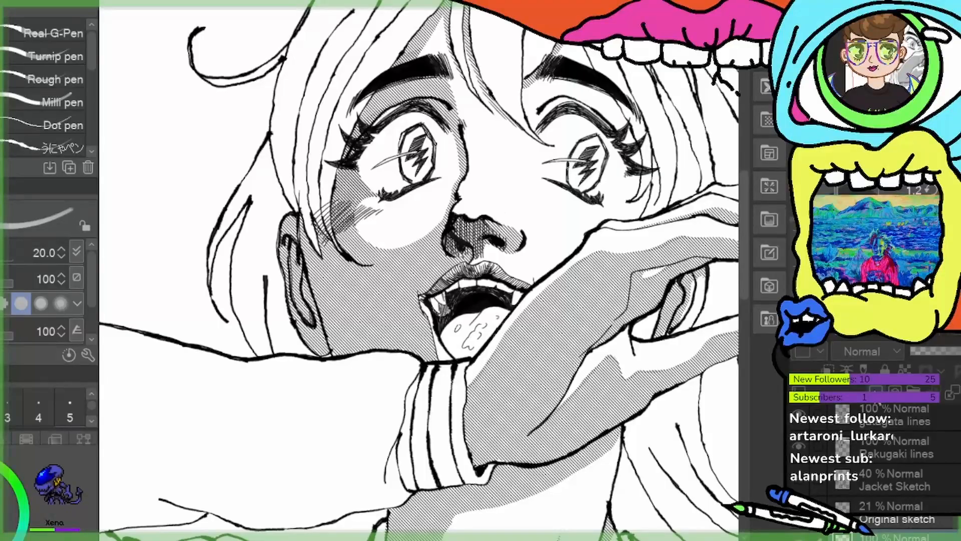
drag(418, 463, 522, 336)
drag(386, 516, 349, 359)
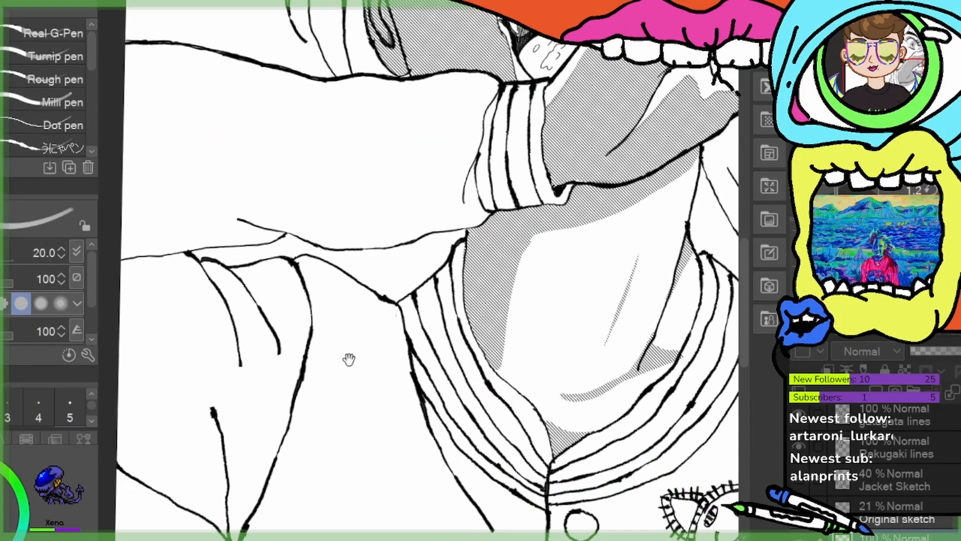
drag(349, 359, 344, 338)
drag(545, 410, 467, 253)
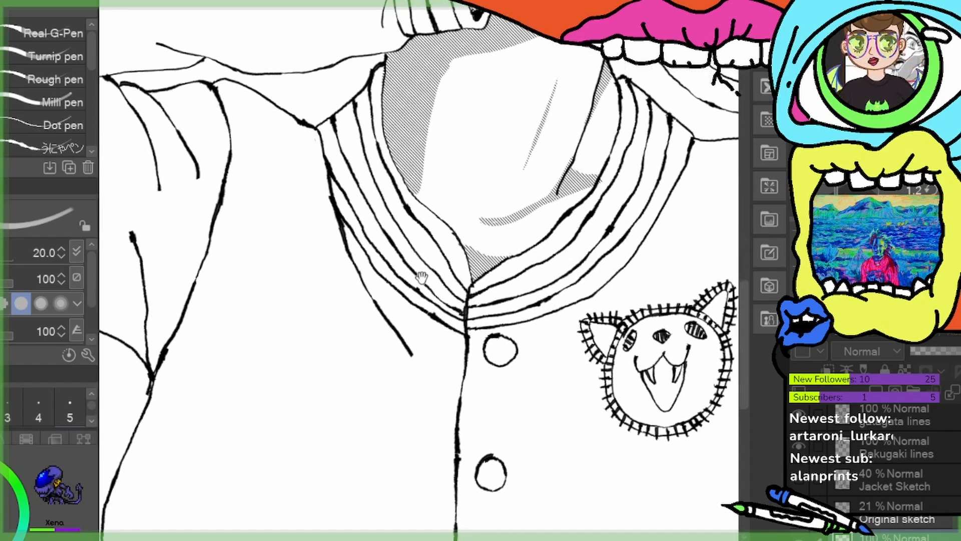
drag(418, 438, 450, 421)
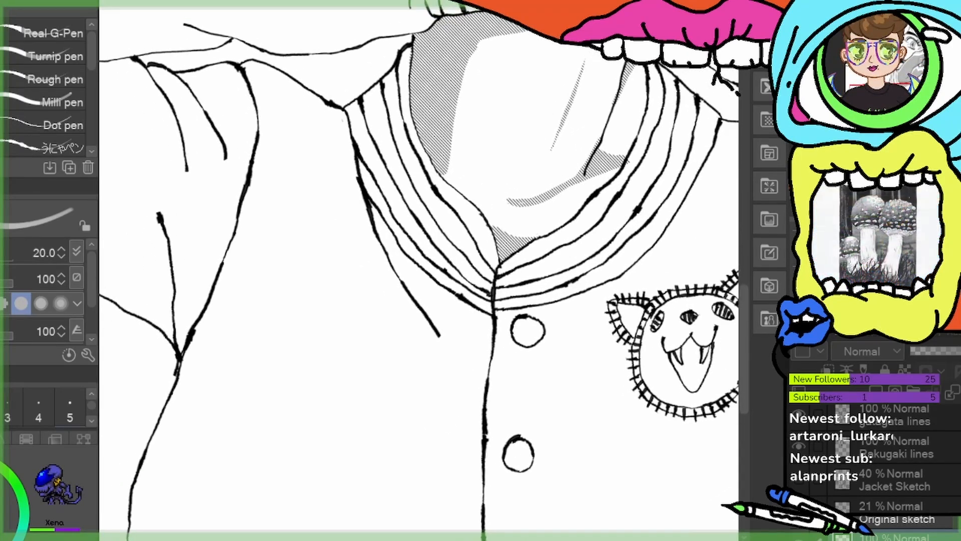
Turn Layer 2, above the 42.9 LPI tone layer, into a 60.0 LPI tone layer
scroll(896, 460, down, 1)
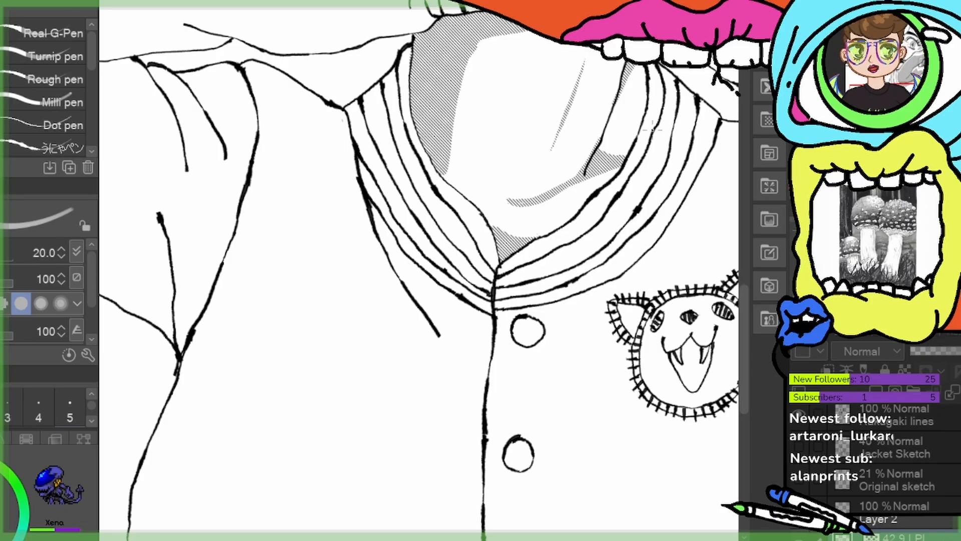
click(948, 519)
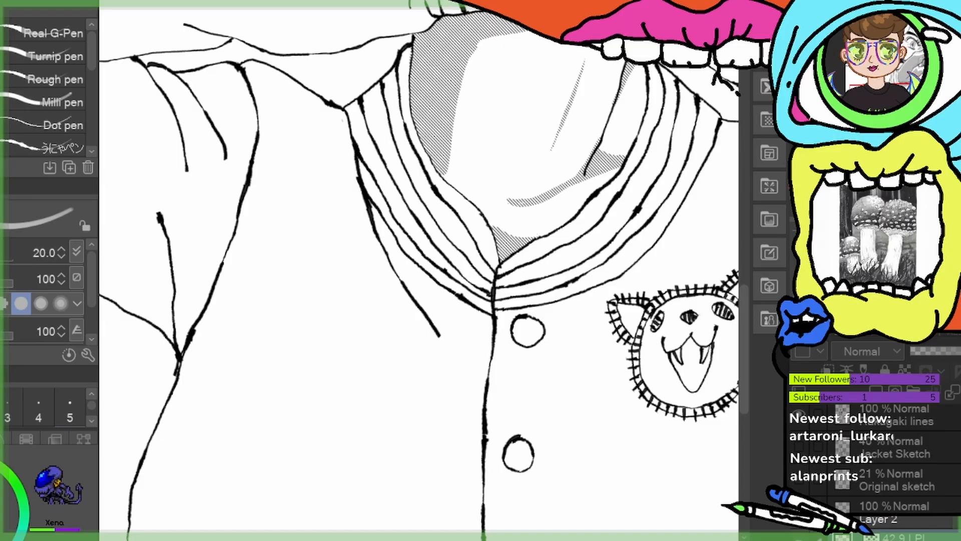
click(951, 514)
click(866, 250)
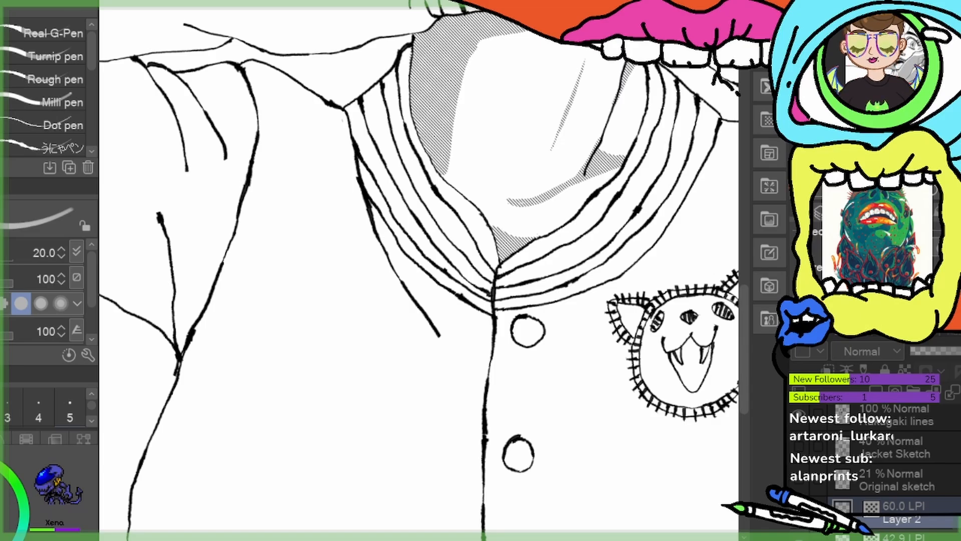
Outline the jacket body in tone along the inner side of the left armhole seam, from the shoulder down to the hem
scroll(877, 250, down, 1)
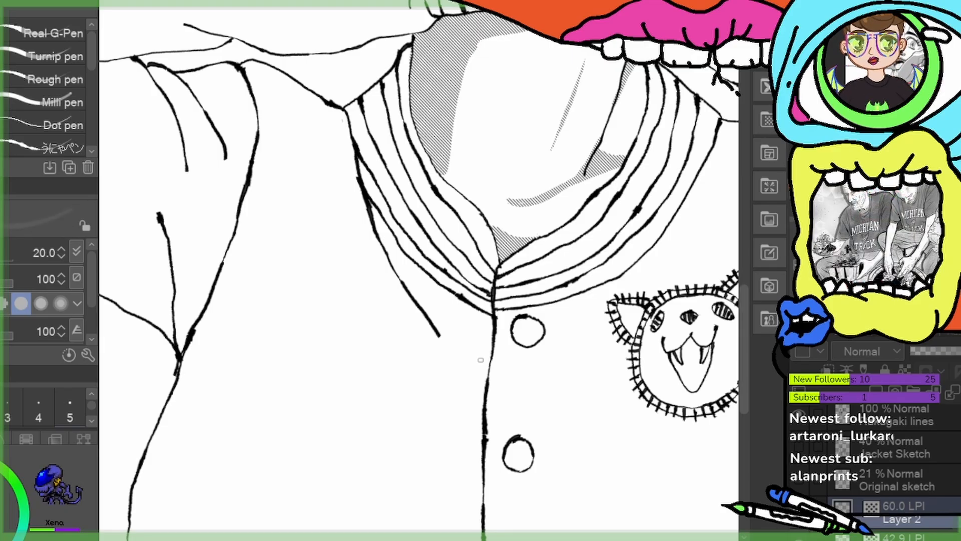
drag(223, 274, 178, 373)
drag(264, 434, 375, 305)
mouse_move(294, 246)
mouse_down()
mouse_move(252, 345)
mouse_move(270, 291)
mouse_move(244, 385)
mouse_up()
mouse_move(258, 325)
mouse_down()
mouse_move(242, 415)
mouse_move(256, 490)
mouse_up()
drag(378, 218, 351, 301)
mouse_move(396, 103)
mouse_down()
mouse_move(354, 254)
mouse_move(355, 289)
mouse_up()
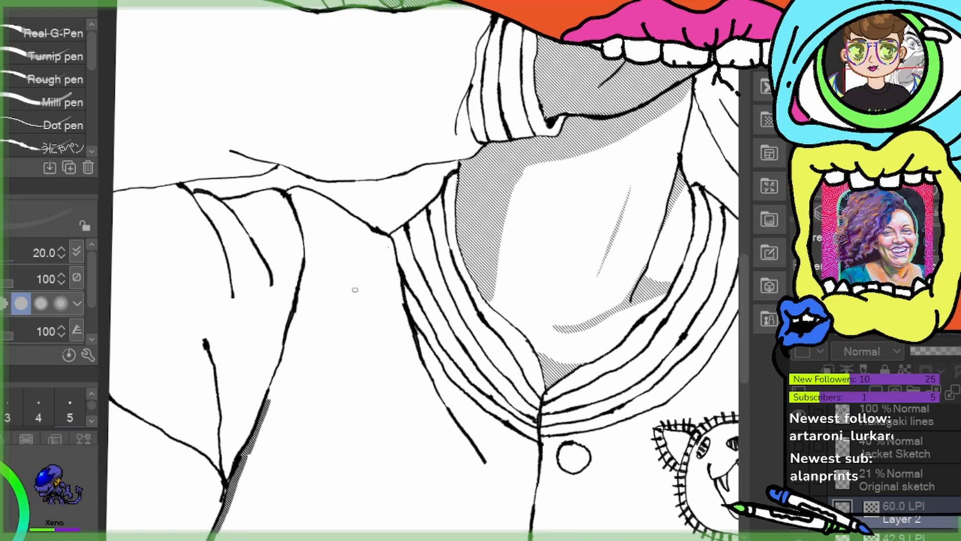
mouse_move(293, 197)
mouse_down()
mouse_move(306, 275)
mouse_move(308, 262)
mouse_move(271, 406)
mouse_up()
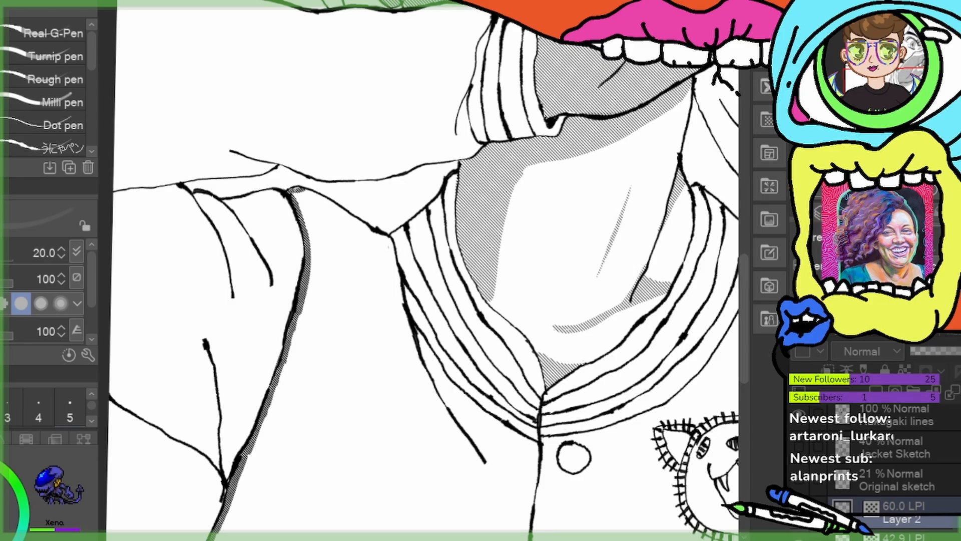
Continue the tone outline along the left shoulder line and collar edge to the front opening, undoing the stray stroke across the collar
mouse_move(295, 190)
mouse_down()
mouse_move(386, 240)
mouse_move(395, 260)
mouse_move(380, 233)
mouse_move(399, 272)
mouse_move(390, 234)
mouse_move(424, 347)
mouse_move(411, 323)
mouse_move(459, 396)
mouse_move(489, 423)
mouse_move(452, 383)
mouse_move(489, 421)
mouse_move(544, 449)
mouse_up()
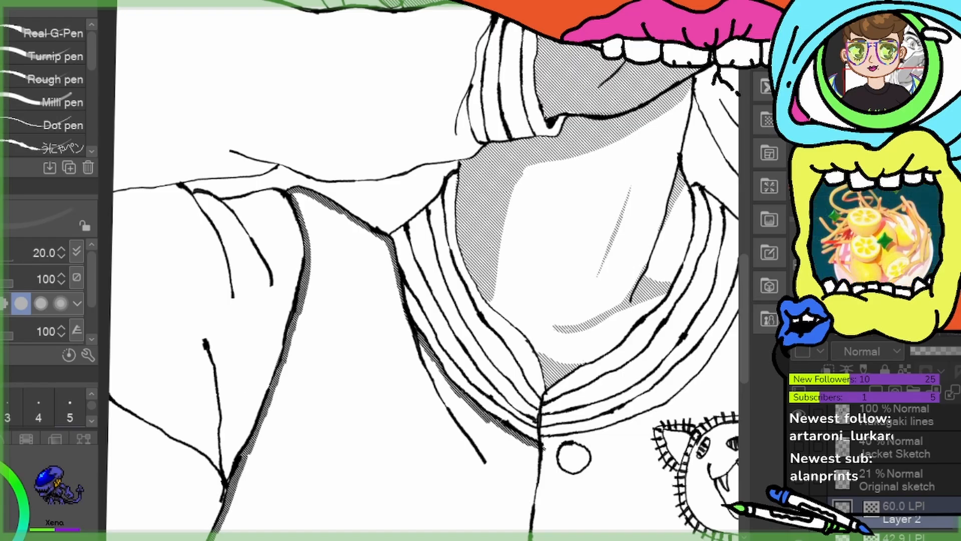
drag(460, 342, 507, 398)
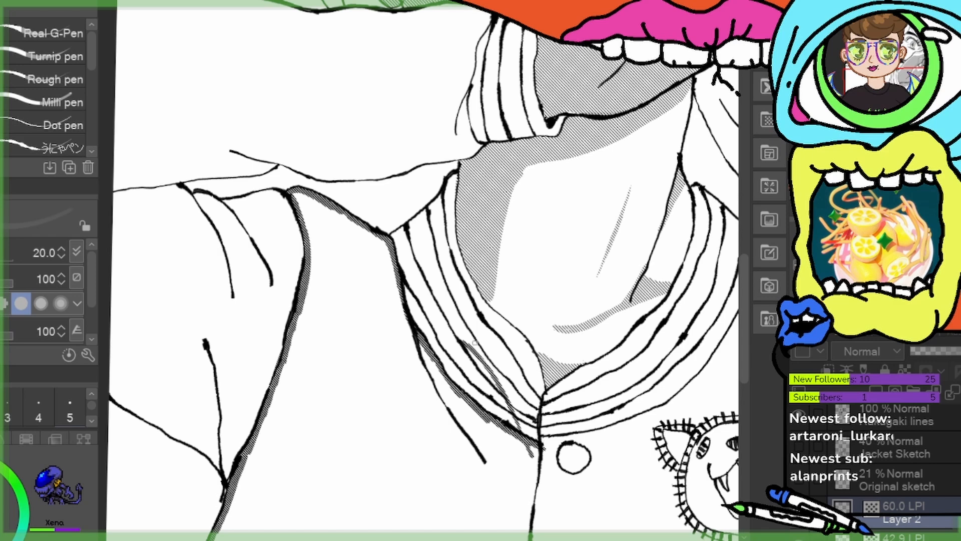
key(ctrl+z)
Draw tone rings around the top two jacket buttons
mouse_move(583, 498)
mouse_down()
mouse_move(572, 483)
mouse_move(417, 417)
mouse_move(418, 369)
mouse_up()
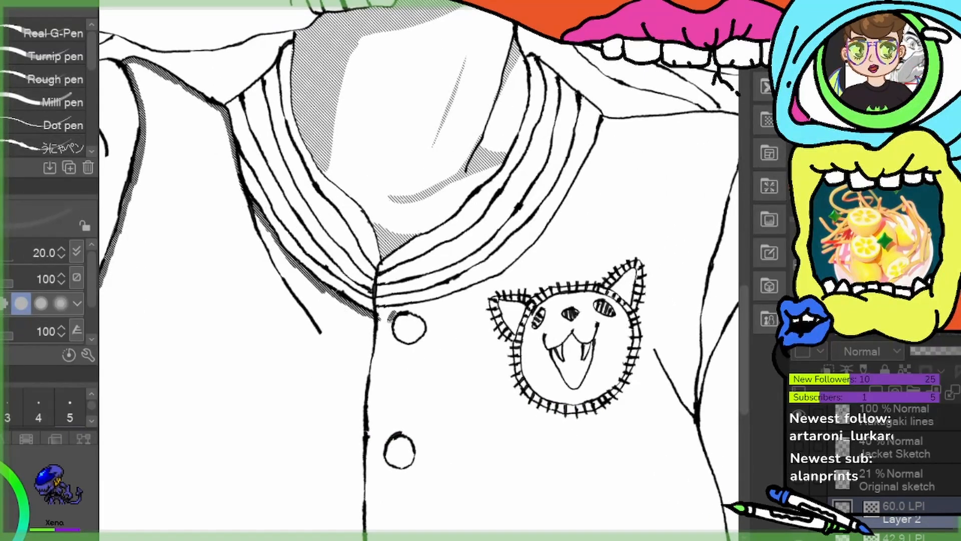
mouse_move(393, 316)
mouse_down()
mouse_move(398, 344)
mouse_move(421, 344)
mouse_up()
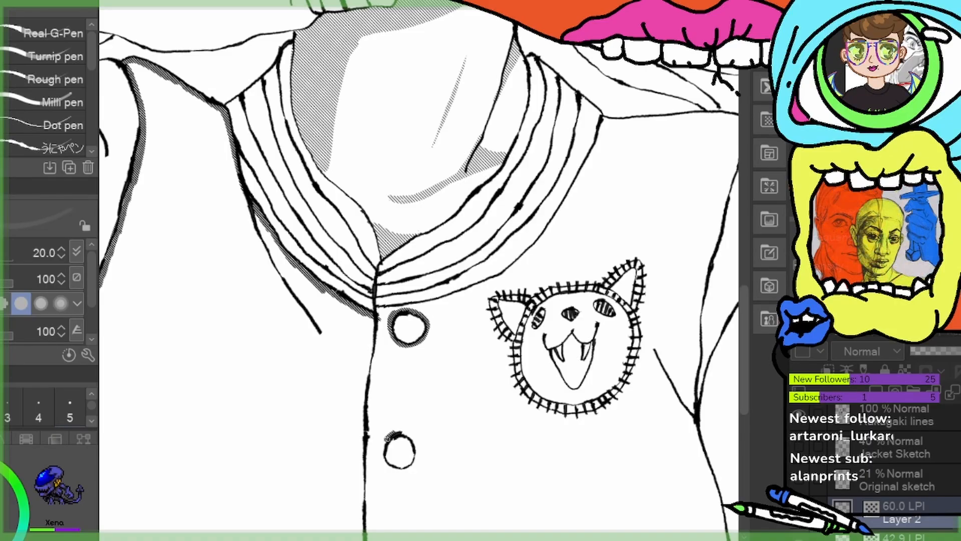
mouse_move(385, 443)
mouse_down()
mouse_move(386, 463)
mouse_move(400, 471)
mouse_move(413, 467)
mouse_move(416, 440)
mouse_up()
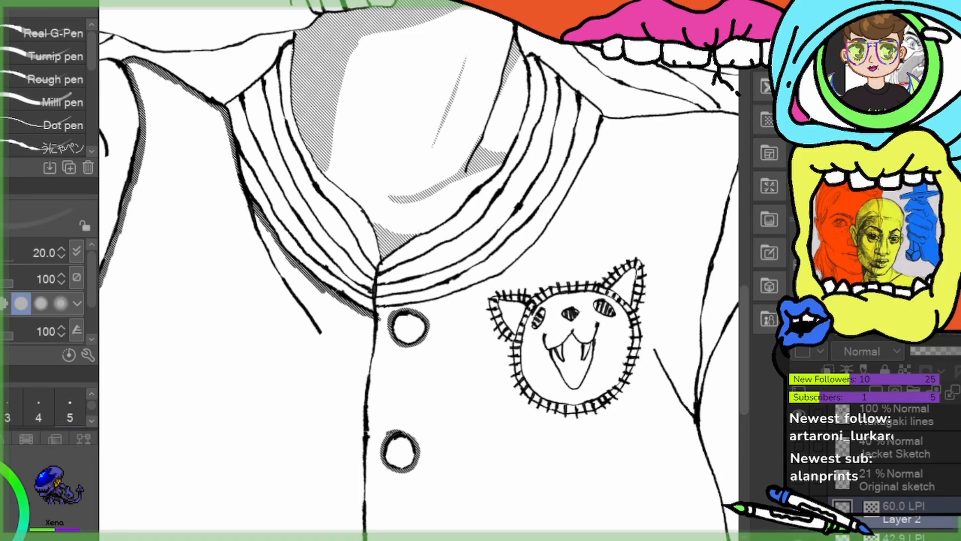
Trace the outer edge of the collar's right half in tone, from the shoulder point down to the front opening
drag(465, 319, 402, 400)
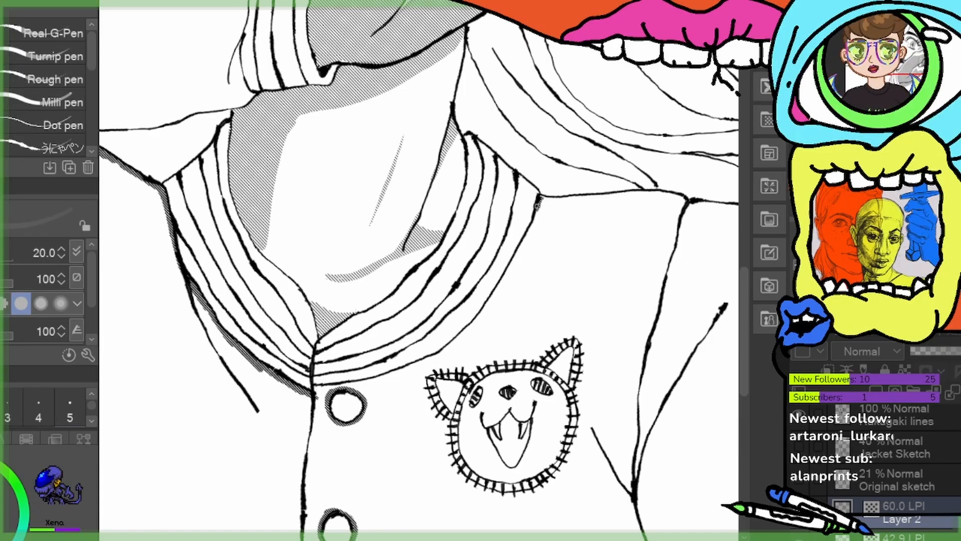
mouse_move(541, 196)
mouse_down()
mouse_move(505, 280)
mouse_move(460, 340)
mouse_up()
mouse_move(486, 309)
mouse_down()
mouse_move(429, 360)
mouse_move(330, 390)
mouse_up()
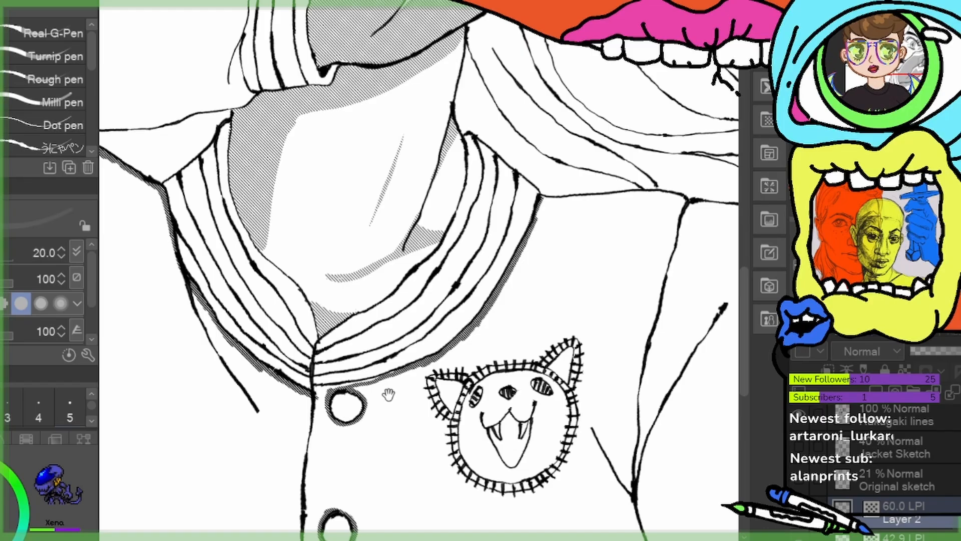
Run the tone outline under the right shoulder line from the collar to the top of the armhole seam
drag(389, 395, 491, 374)
drag(422, 364, 495, 351)
drag(537, 356, 255, 420)
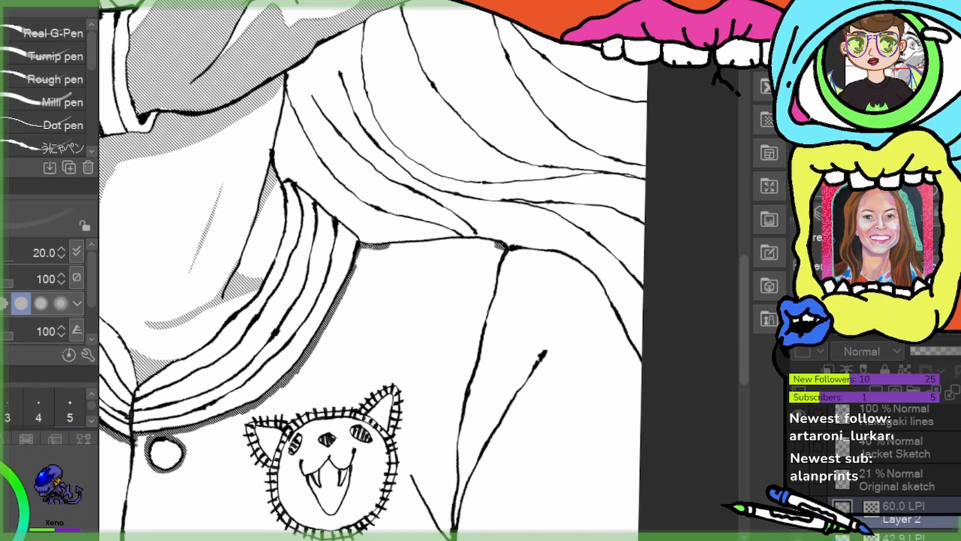
mouse_move(389, 244)
mouse_down()
mouse_move(490, 244)
mouse_move(469, 237)
mouse_move(495, 151)
mouse_move(476, 221)
mouse_up()
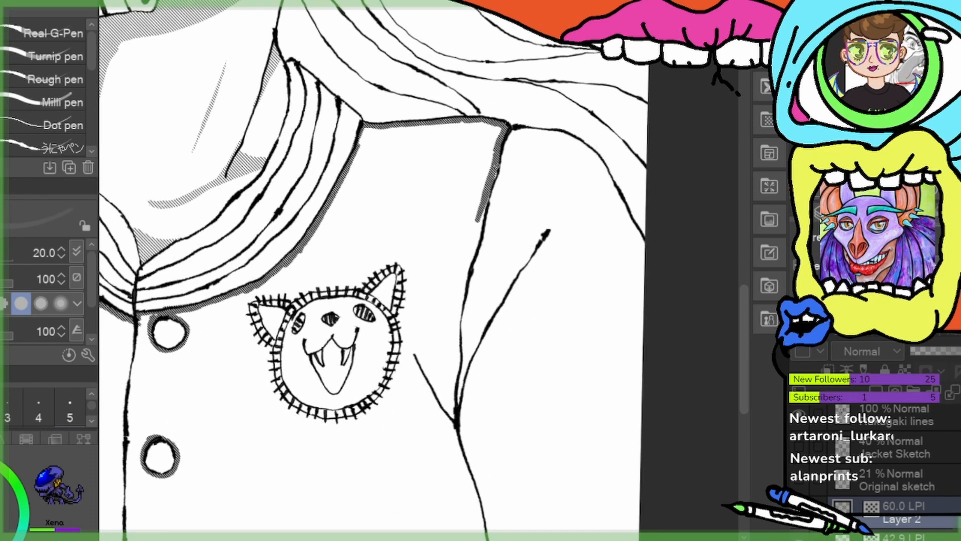
Outline the inner side of the right armhole and side seam in tone down to the jacket hem
drag(499, 163, 452, 343)
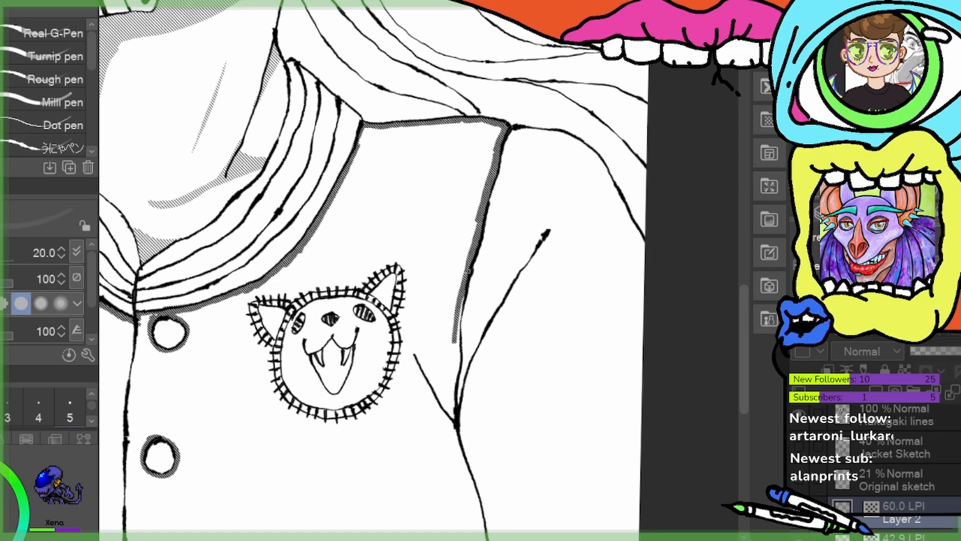
drag(468, 271, 451, 365)
drag(462, 318, 453, 385)
drag(459, 351, 451, 418)
mouse_move(455, 368)
mouse_down()
mouse_move(431, 236)
mouse_move(419, 251)
mouse_move(431, 278)
mouse_up()
drag(425, 275, 446, 336)
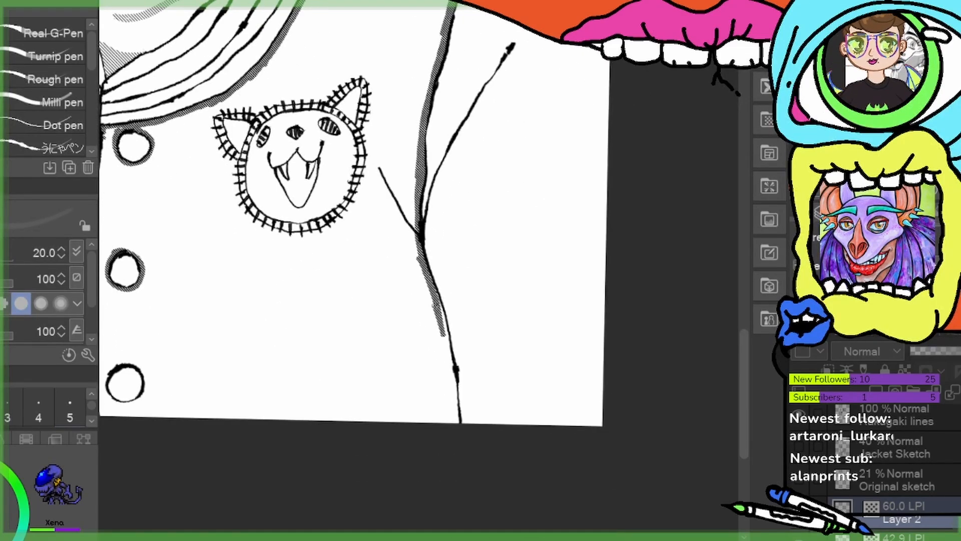
drag(436, 294, 460, 422)
drag(449, 371, 462, 431)
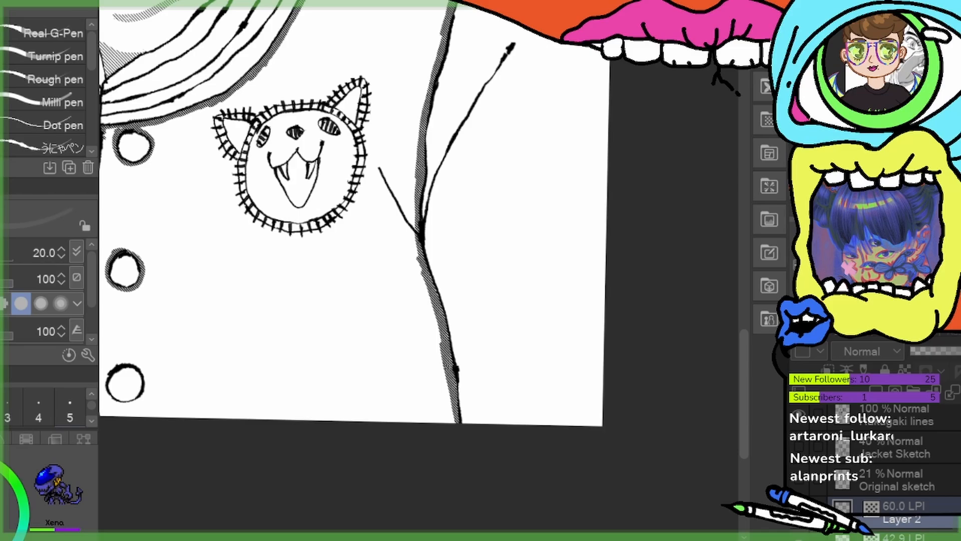
Draw a tone ring around the lowest jacket button
drag(419, 327, 533, 444)
drag(355, 337, 400, 309)
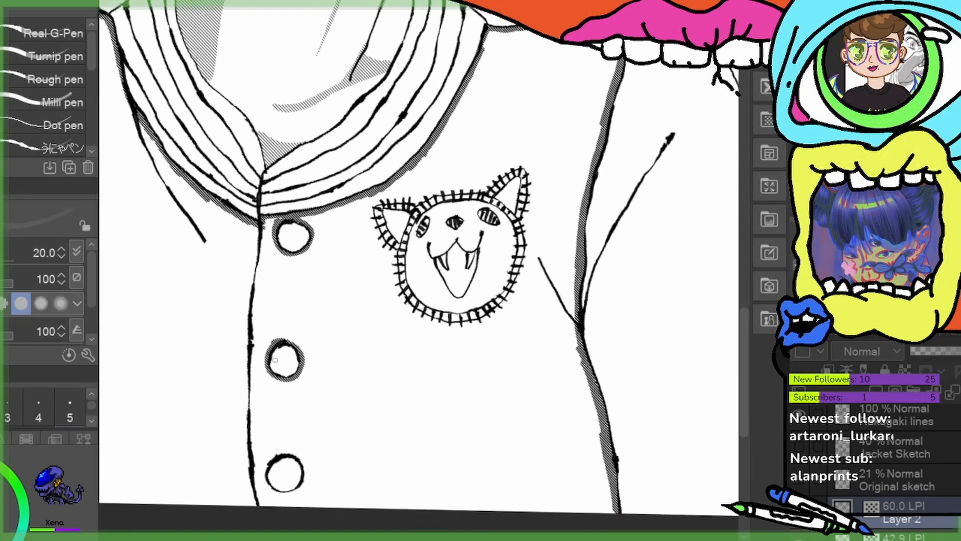
mouse_move(264, 483)
mouse_down()
mouse_move(283, 494)
mouse_move(302, 487)
mouse_move(307, 464)
mouse_move(291, 450)
mouse_up()
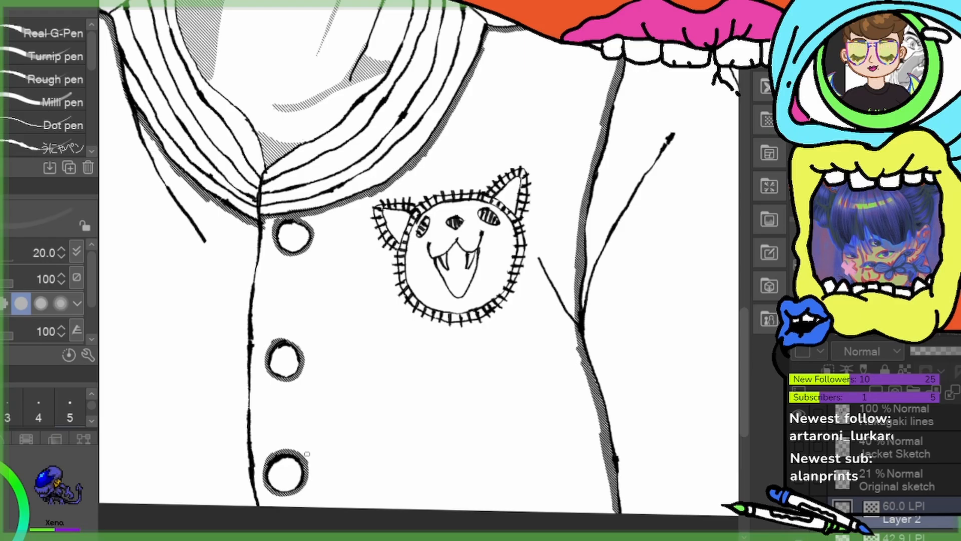
Trace a tone border around the outside of the stitched cat patch, including both ears
drag(479, 285, 423, 365)
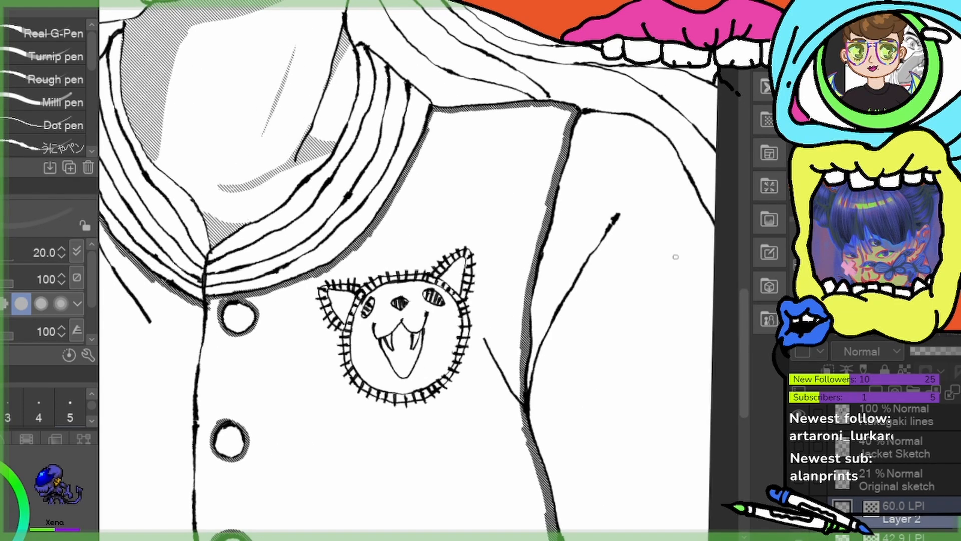
scroll(422, 204, up, 5)
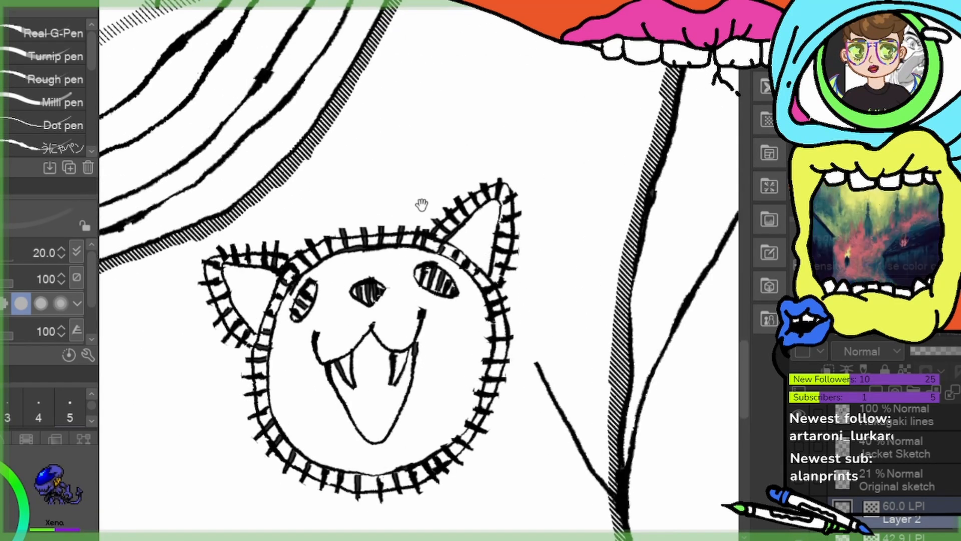
drag(320, 383, 425, 325)
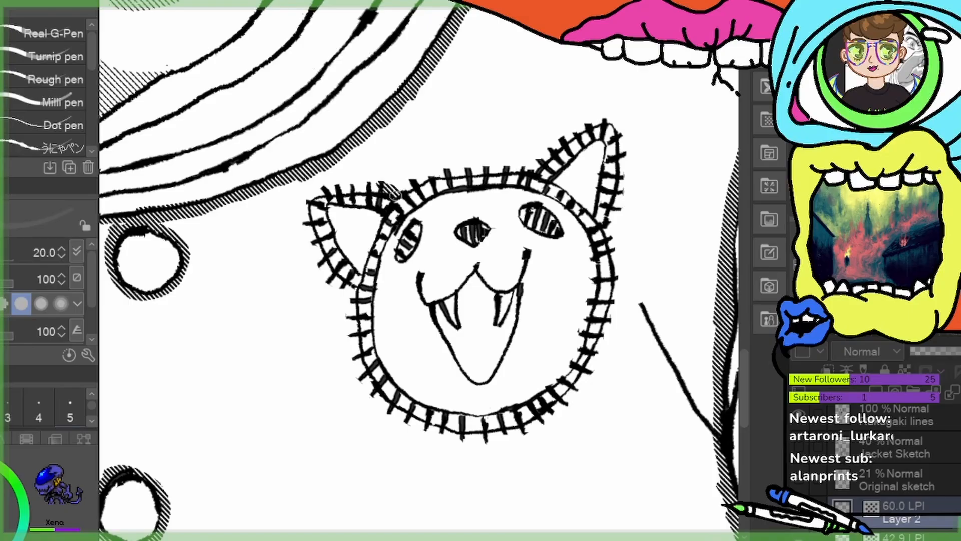
mouse_move(394, 193)
mouse_down()
mouse_move(329, 185)
mouse_move(305, 196)
mouse_move(327, 283)
mouse_move(353, 297)
mouse_move(357, 374)
mouse_move(380, 409)
mouse_move(356, 341)
mouse_move(408, 429)
mouse_move(391, 410)
mouse_move(455, 436)
mouse_move(402, 424)
mouse_move(484, 441)
mouse_move(529, 428)
mouse_move(562, 388)
mouse_move(536, 433)
mouse_move(588, 388)
mouse_move(622, 306)
mouse_move(629, 270)
mouse_move(615, 275)
mouse_move(622, 246)
mouse_move(608, 234)
mouse_move(625, 175)
mouse_move(619, 131)
mouse_move(631, 171)
mouse_move(614, 118)
mouse_move(573, 127)
mouse_move(530, 165)
mouse_move(431, 170)
mouse_move(408, 186)
mouse_up()
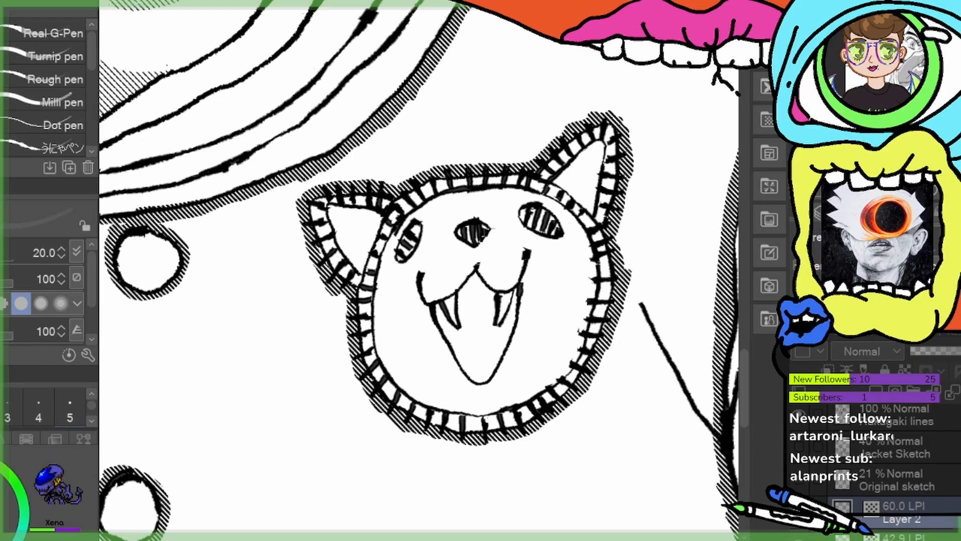
Fill both front halves of the jacket with tone inside the outlines, leaving the buttons and cat patch white
scroll(666, 305, down, 4)
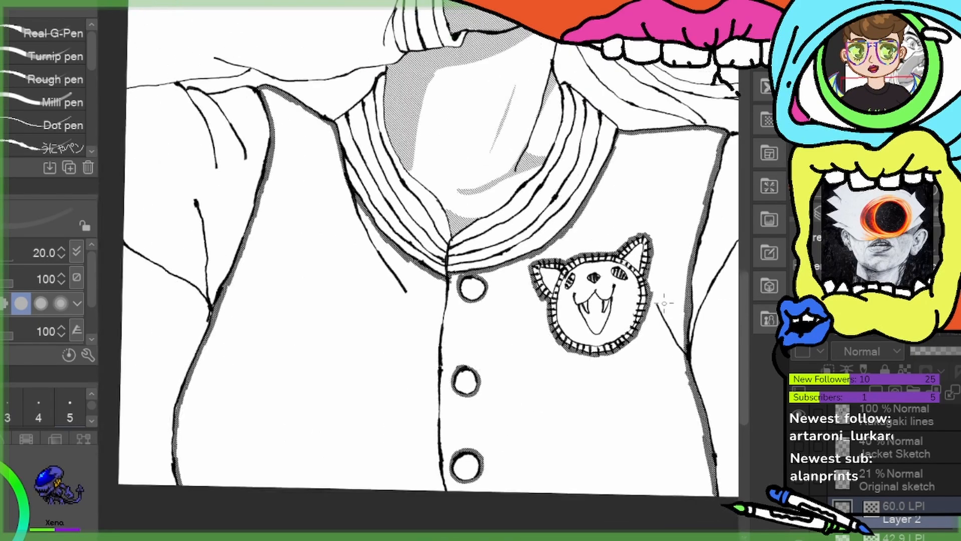
key(g)
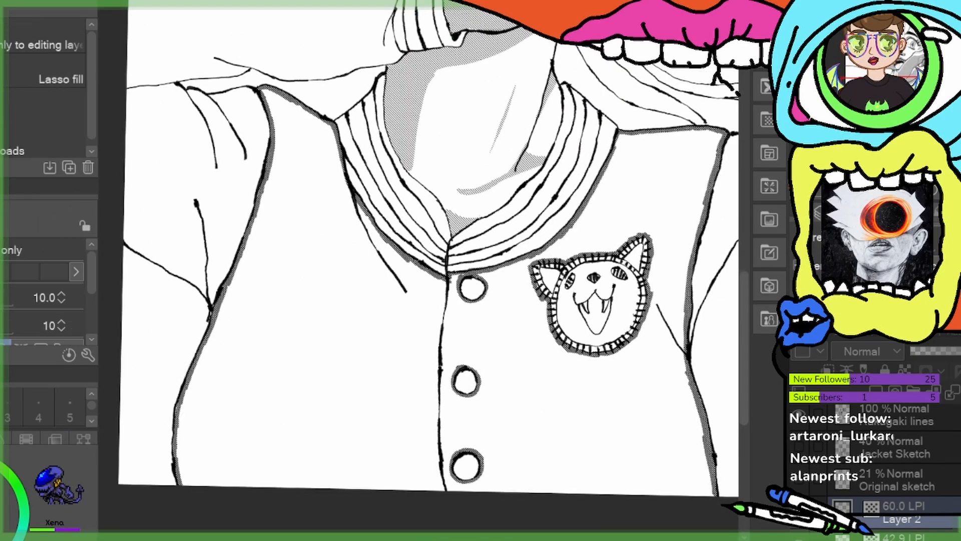
click(340, 353)
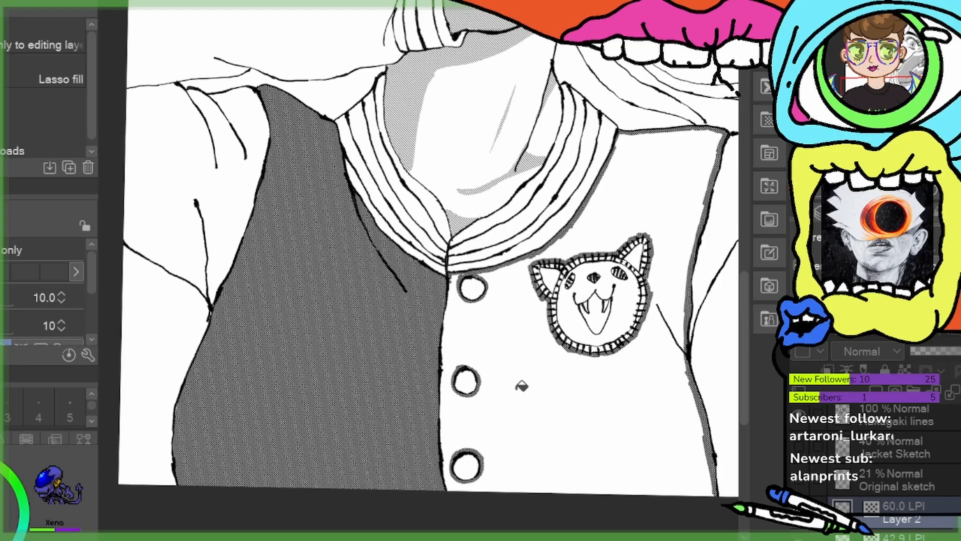
click(521, 468)
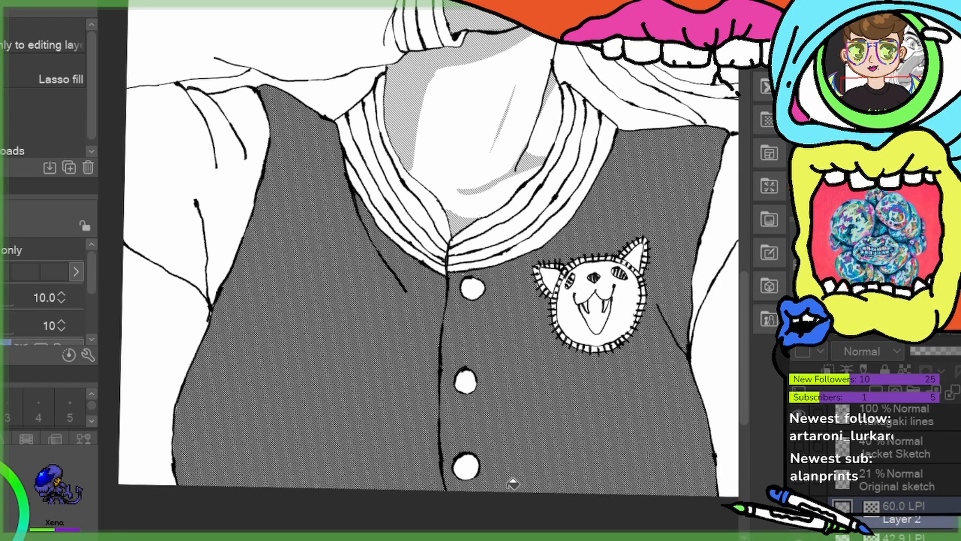
Lower the tone frequency of Layer 2 to 18.6 LPI
key(p)
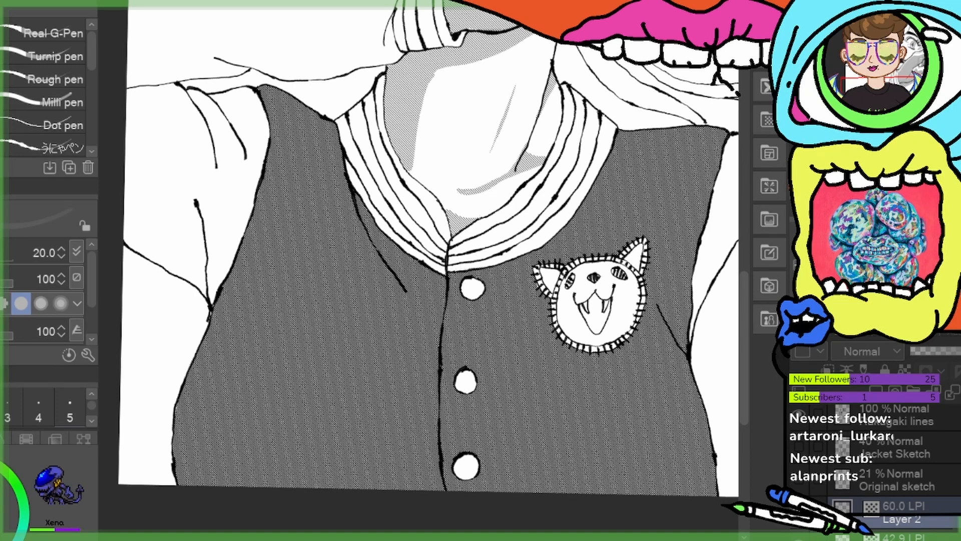
scroll(455, 268, down, 5)
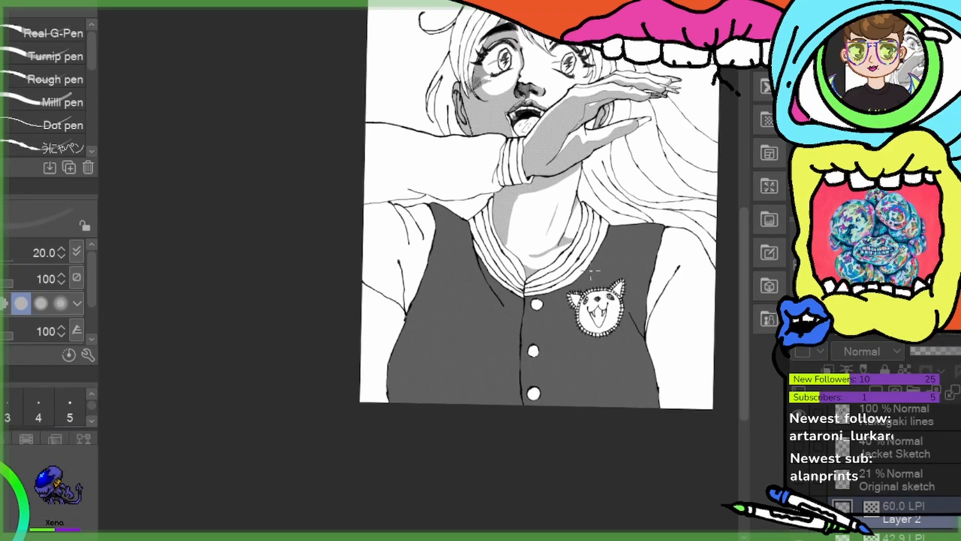
scroll(592, 275, up, 3)
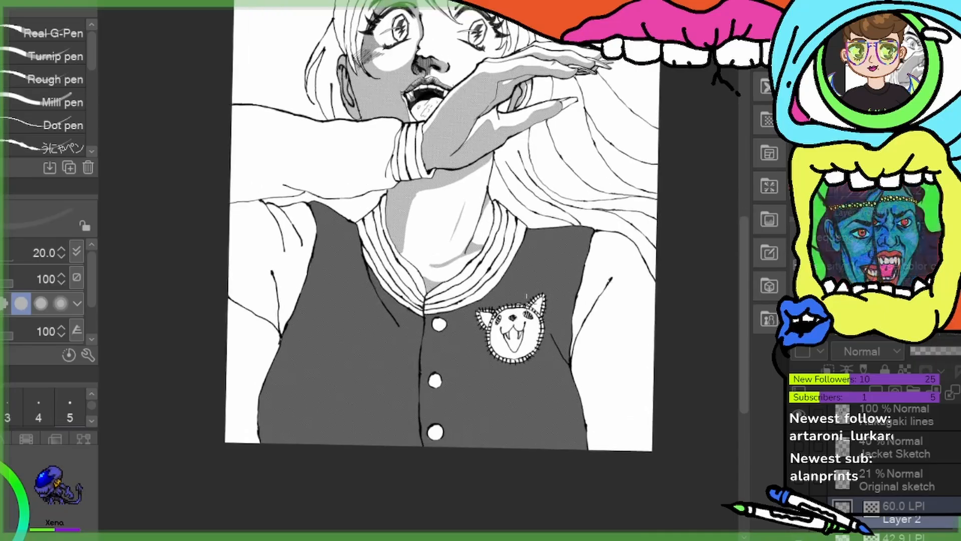
scroll(527, 301, up, 2)
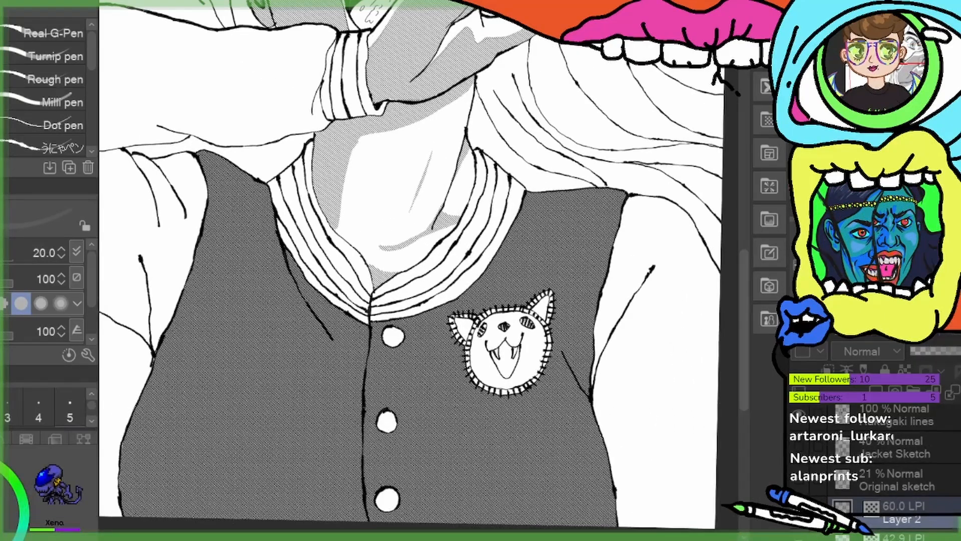
drag(894, 263, 848, 263)
Compare the jacket's line tone with the skin tone and line art, both up close and across the figure
scroll(410, 266, down, 4)
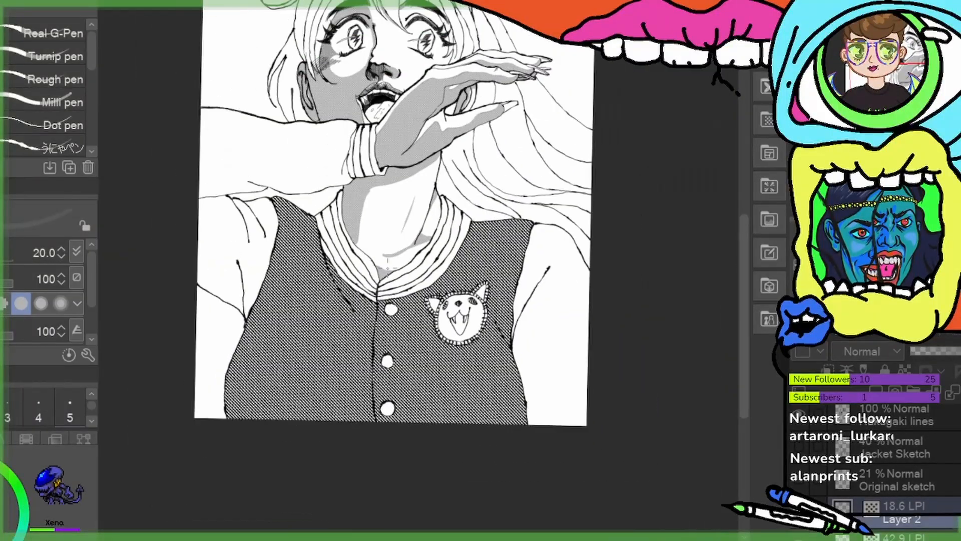
scroll(411, 265, up, 4)
scroll(386, 302, up, 1)
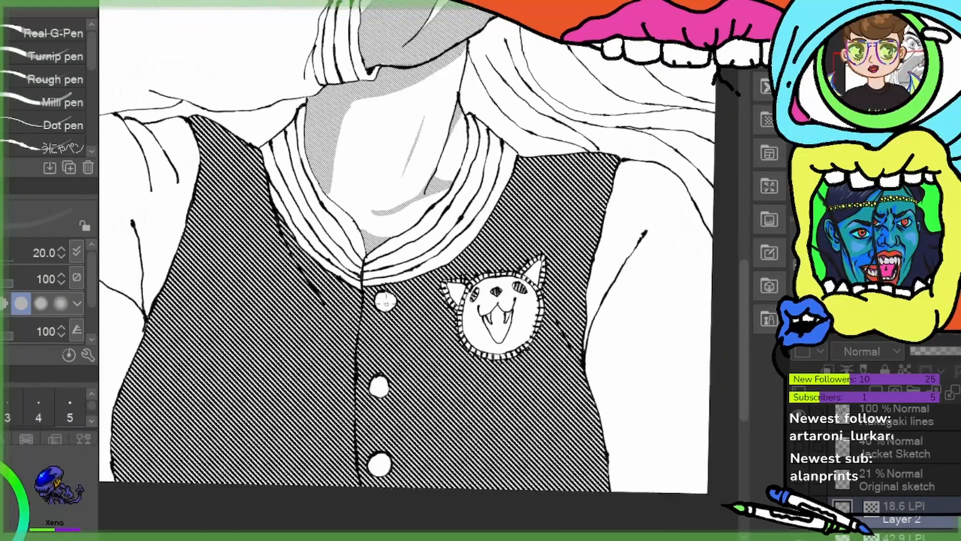
scroll(388, 303, up, 1)
scroll(390, 303, down, 1)
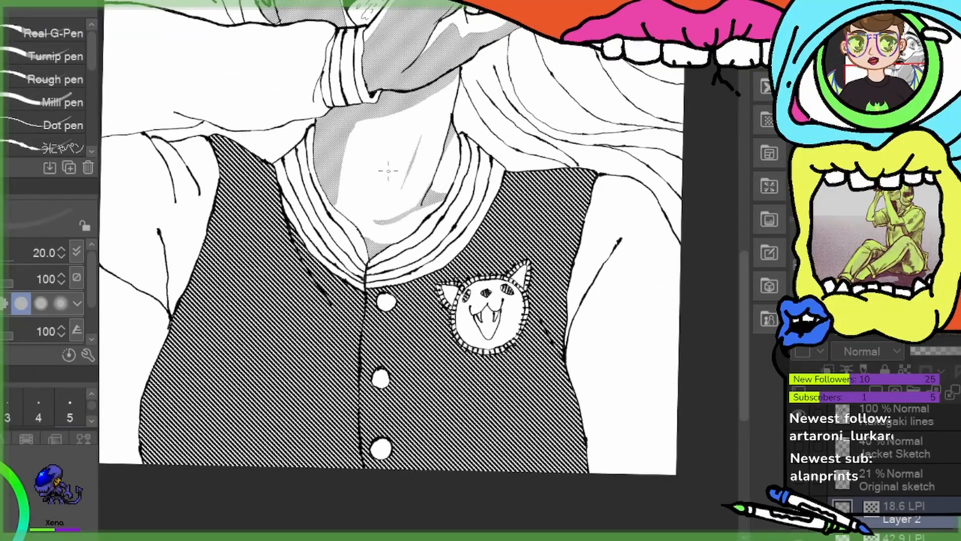
drag(388, 171, 435, 246)
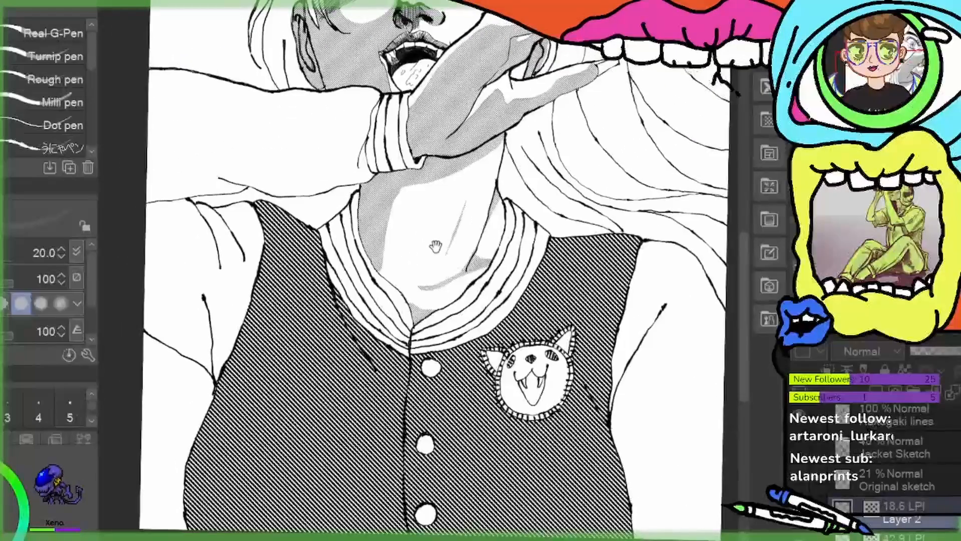
drag(454, 350, 467, 236)
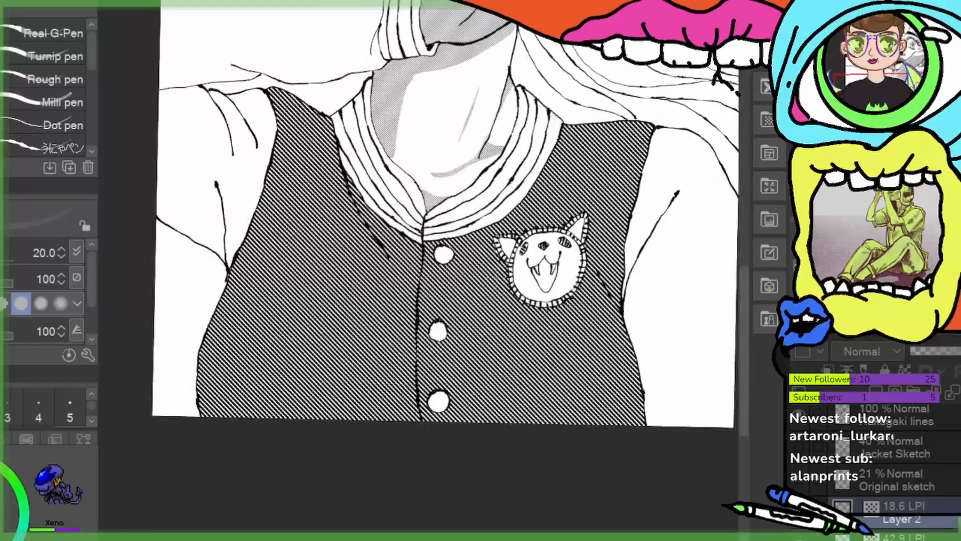
scroll(496, 281, up, 1)
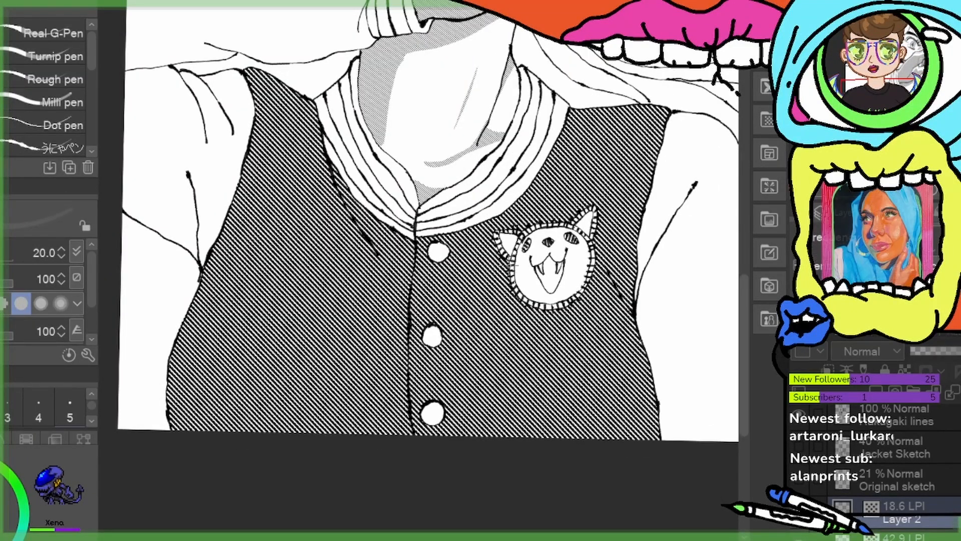
Change the tone pattern of Layer 2 to noise for the jacket body
scroll(500, 160, up, 2)
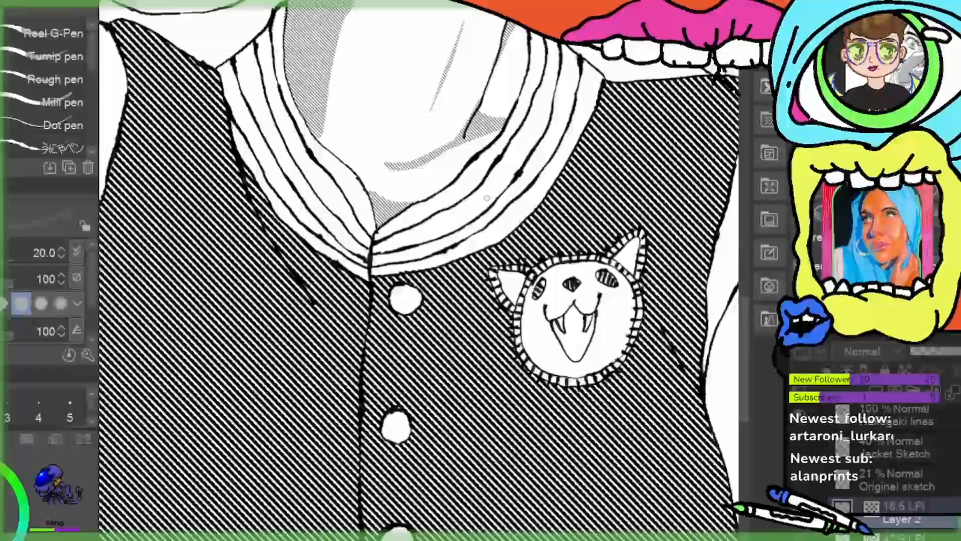
key(e)
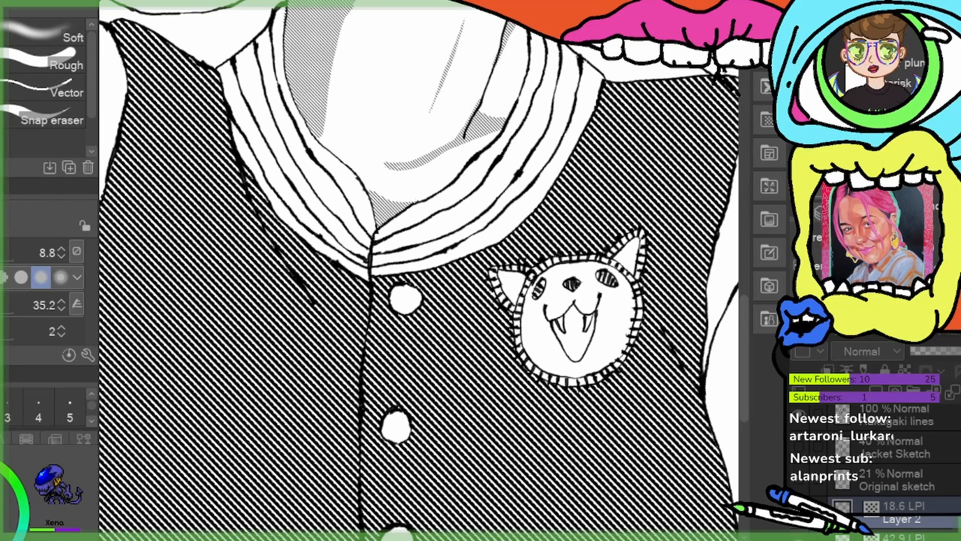
click(871, 215)
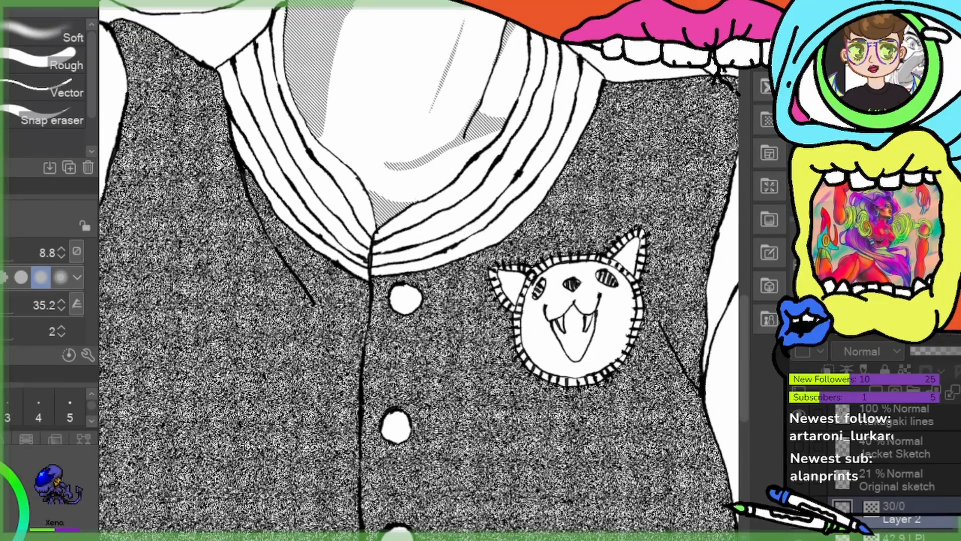
Compare the jacket's noise tone with the line-toned skin and the line art, across the figure and up close
scroll(356, 231, down, 5)
drag(365, 182, 418, 350)
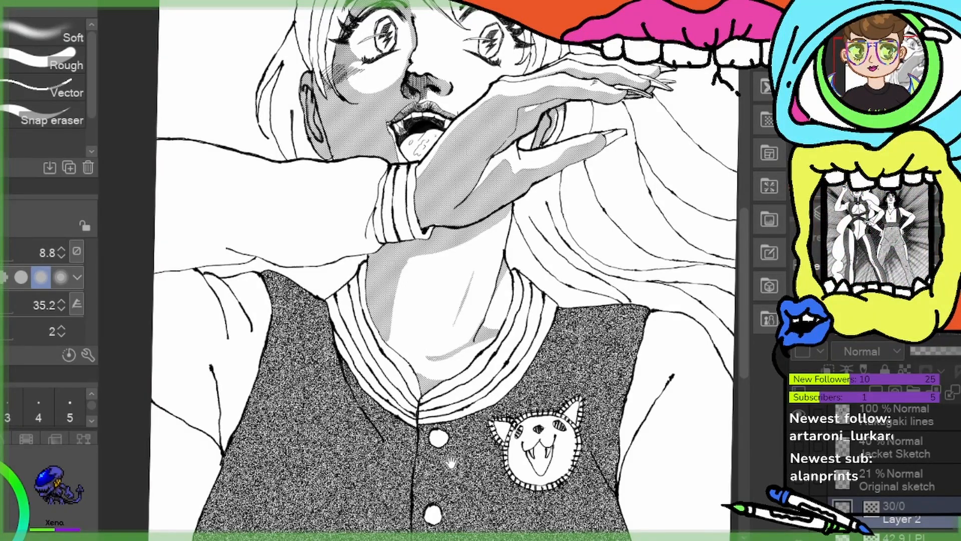
mouse_move(451, 463)
mouse_down()
mouse_move(445, 283)
mouse_move(440, 338)
mouse_up()
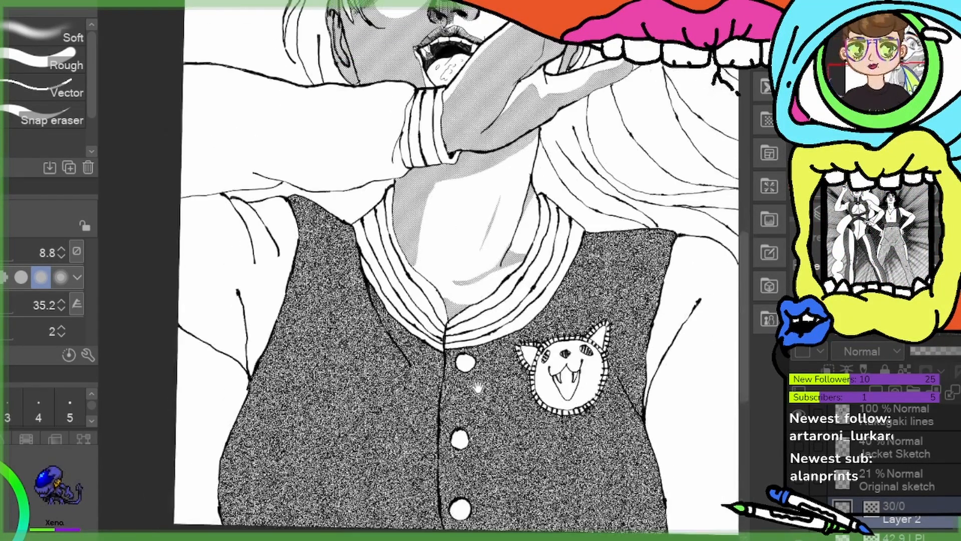
scroll(548, 250, down, 3)
drag(549, 250, 499, 285)
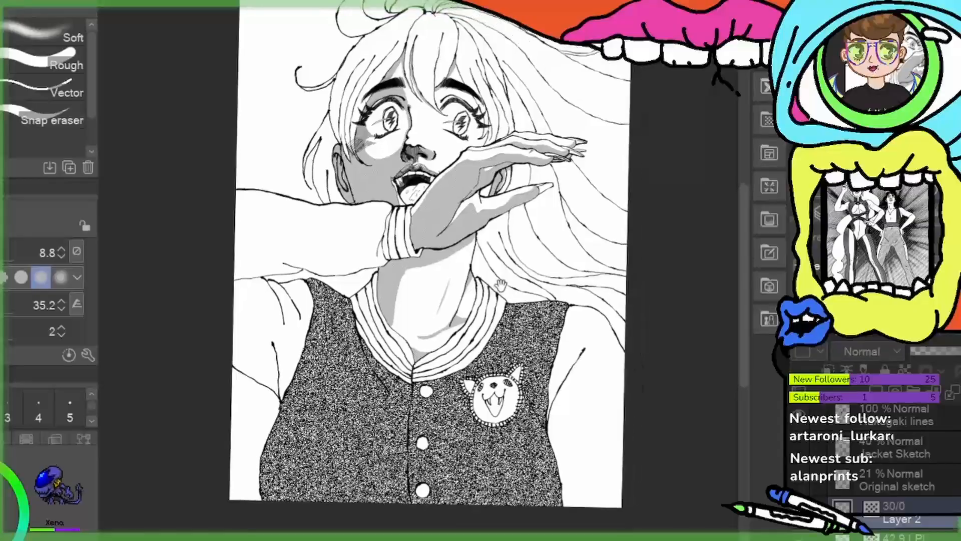
scroll(515, 267, up, 3)
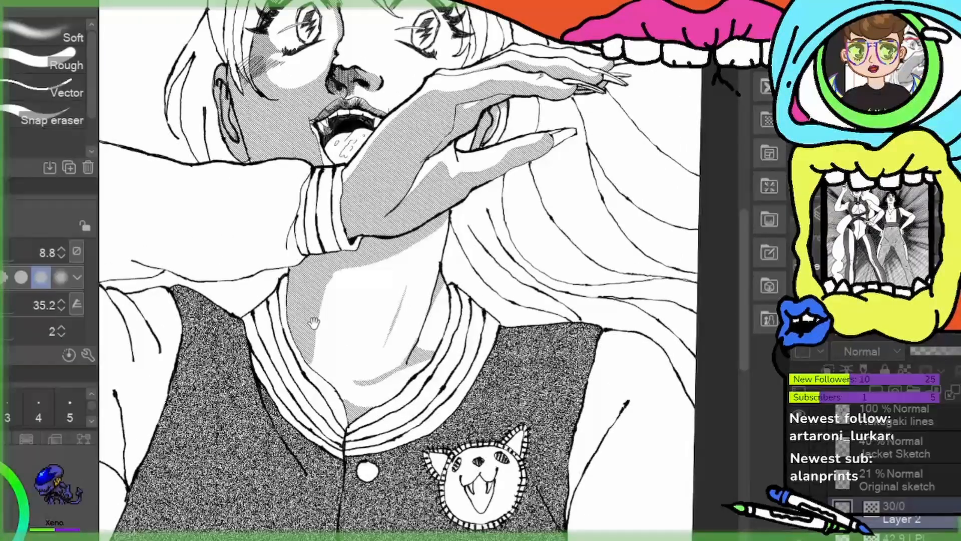
drag(314, 322, 394, 231)
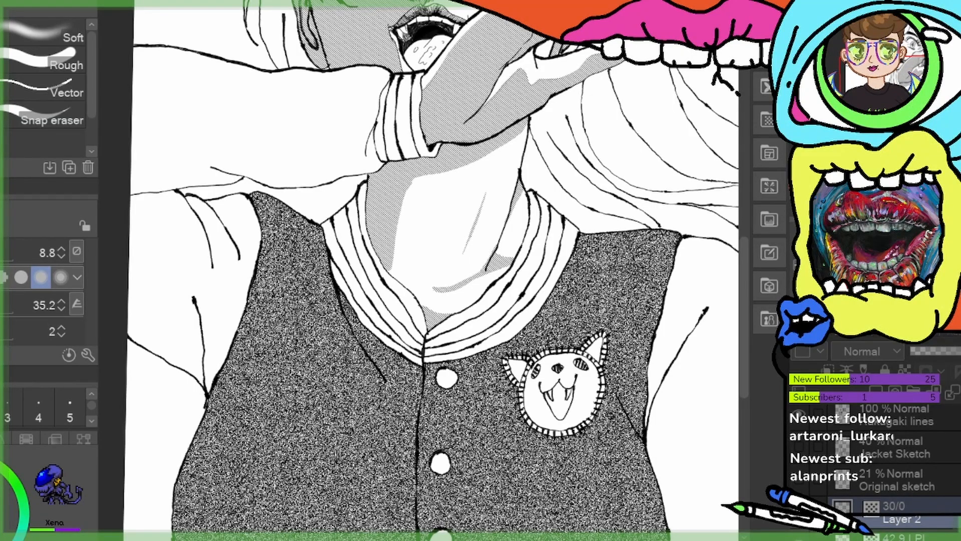
drag(309, 309, 467, 323)
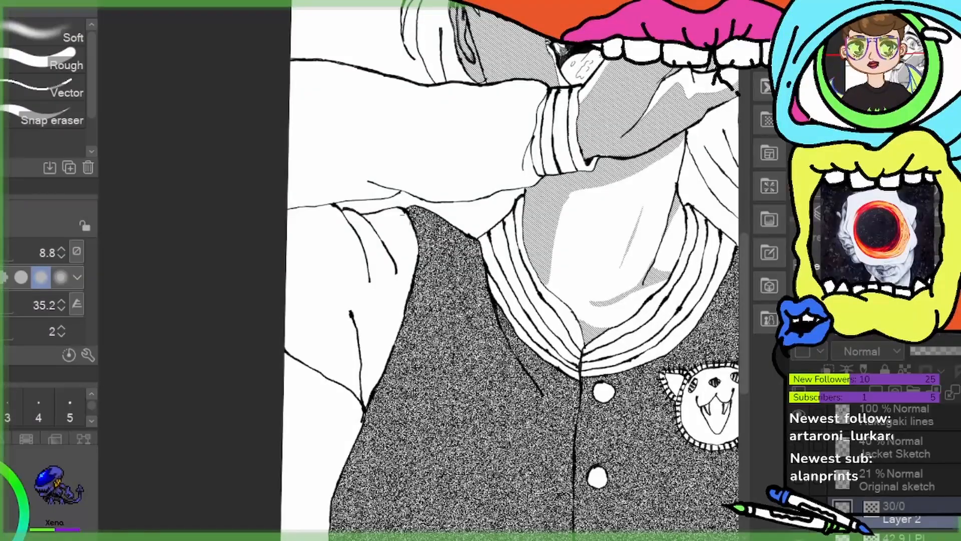
Trace the inner edges of the upper sleeve below the raised arm with lighter noise tone and fill the sleeve
scroll(400, 218, up, 3)
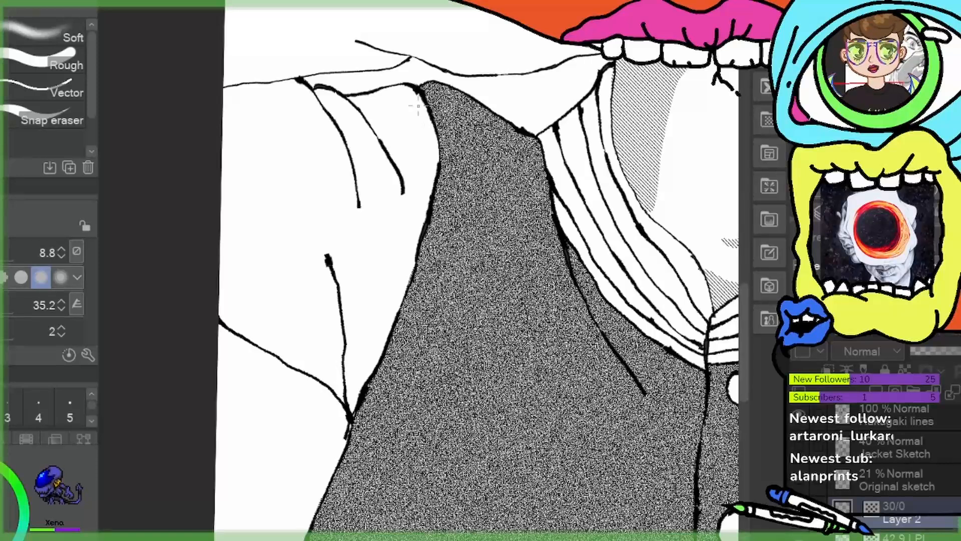
key(p)
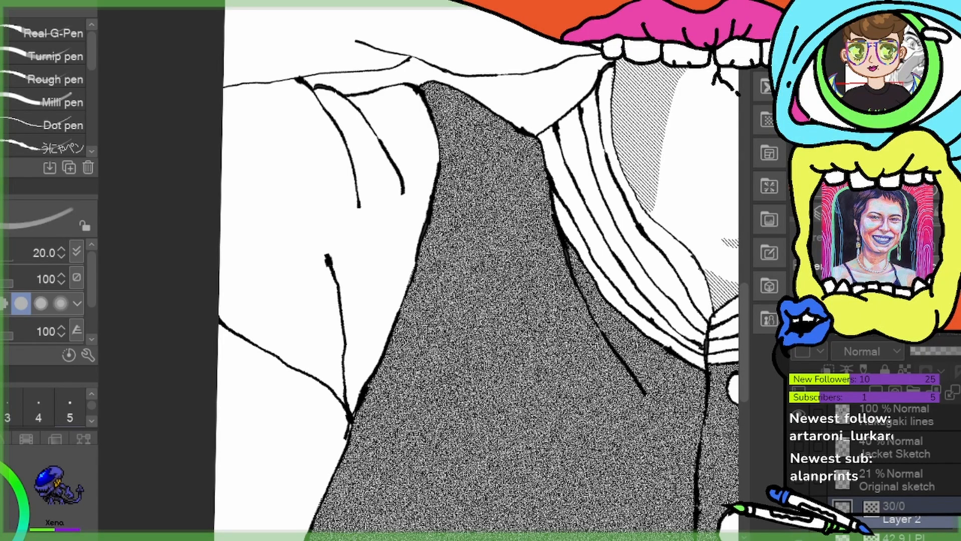
mouse_move(406, 269)
mouse_down()
mouse_move(408, 237)
mouse_move(408, 280)
mouse_move(371, 368)
mouse_up()
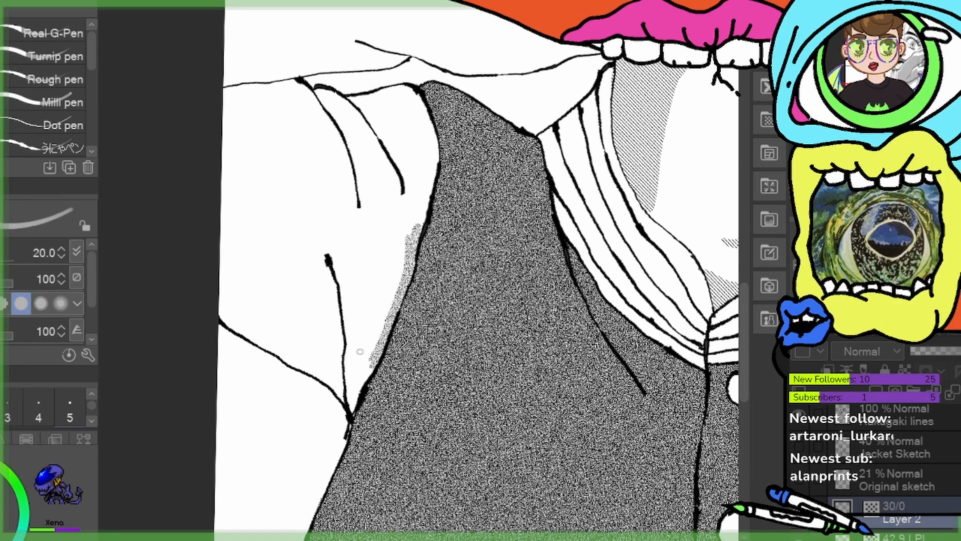
mouse_move(363, 386)
mouse_down()
mouse_move(352, 414)
mouse_move(327, 376)
mouse_move(256, 345)
mouse_move(221, 315)
mouse_move(296, 358)
mouse_up()
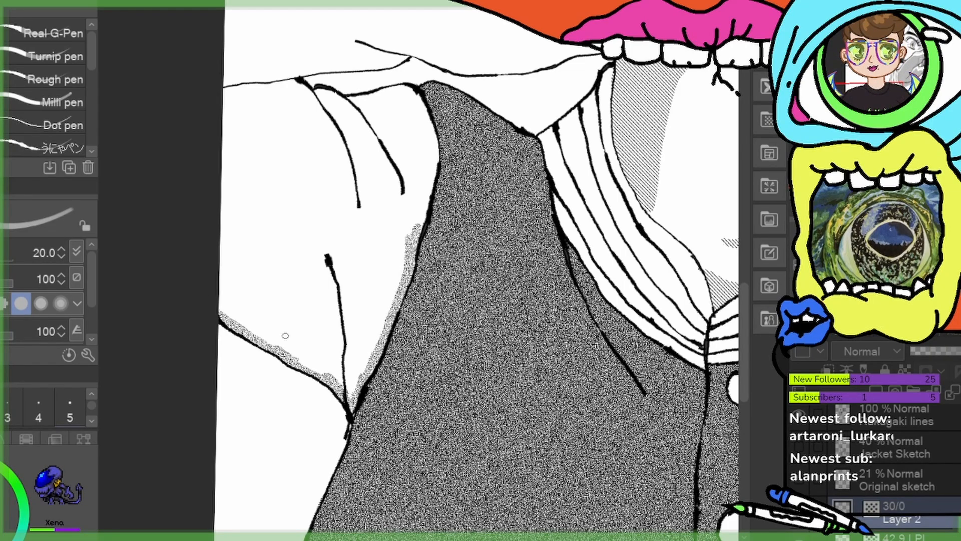
mouse_move(414, 89)
mouse_down()
mouse_move(434, 150)
mouse_move(425, 215)
mouse_move(428, 185)
mouse_up()
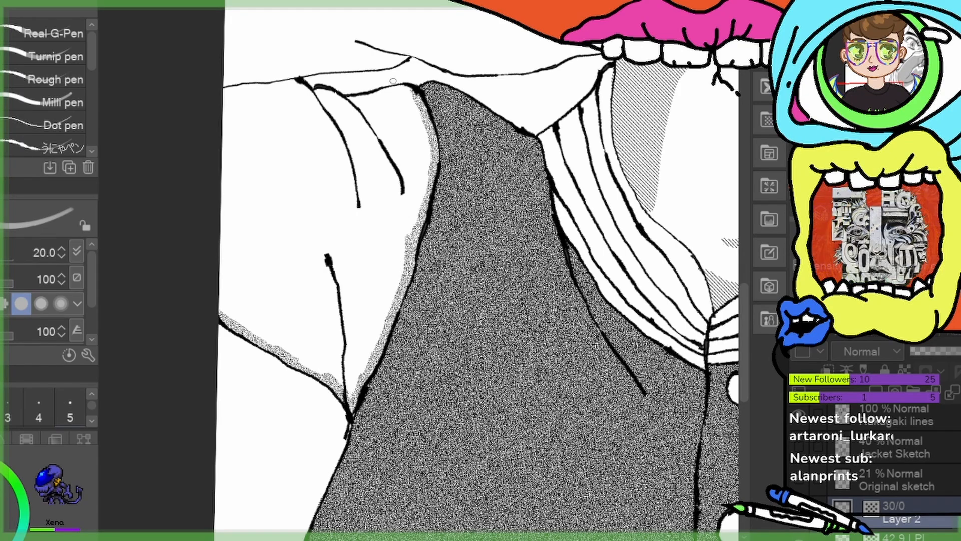
mouse_move(416, 99)
mouse_down()
mouse_move(340, 97)
mouse_move(293, 79)
mouse_move(223, 86)
mouse_up()
key(g)
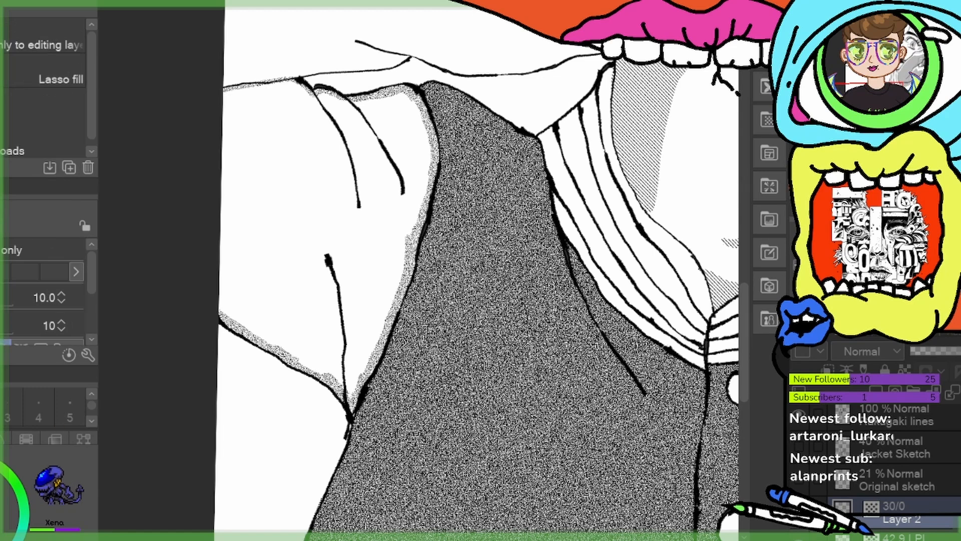
click(375, 166)
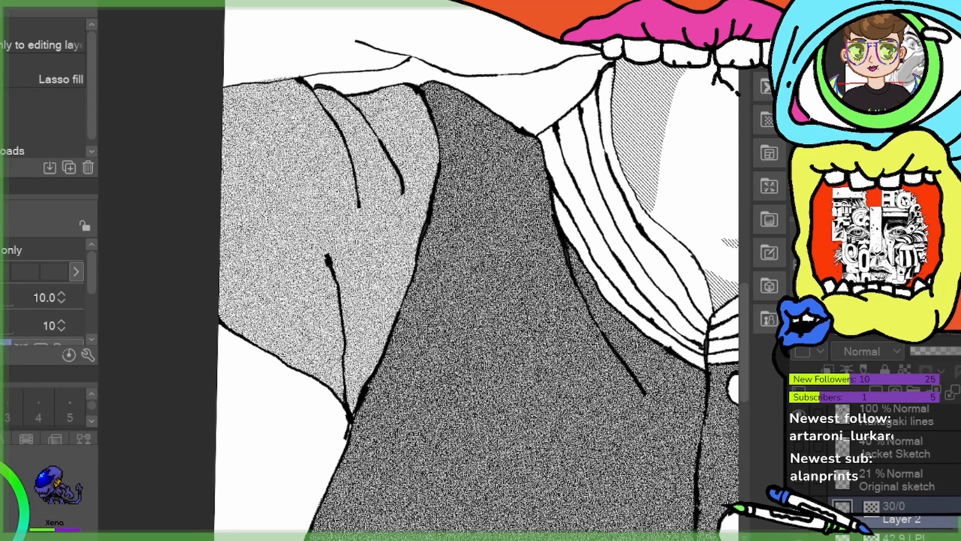
Trace a light tone border on the raised sleeve, inside the striped cuff and along its lower edge
key(p)
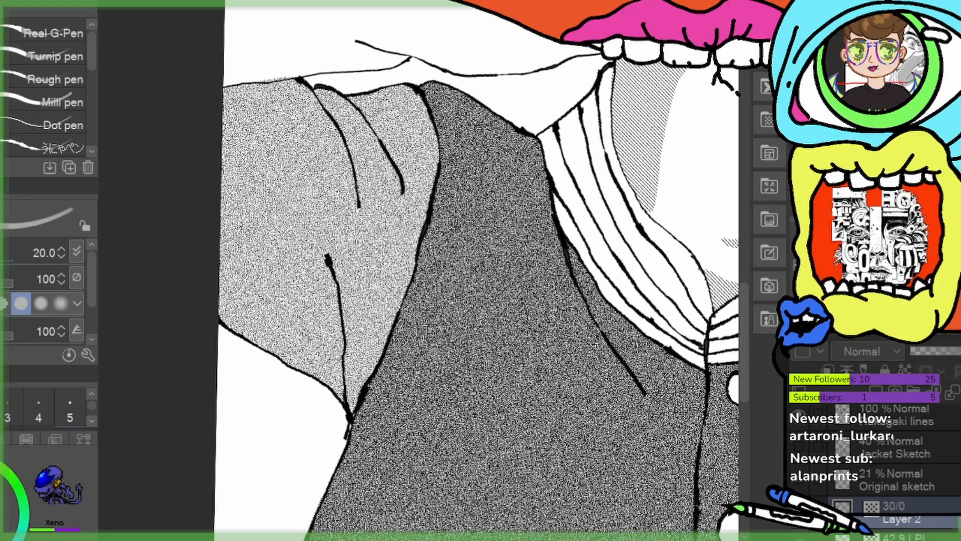
mouse_move(446, 169)
mouse_down()
mouse_move(358, 326)
mouse_move(244, 433)
mouse_move(171, 483)
mouse_up()
mouse_move(370, 192)
mouse_down()
mouse_move(383, 202)
mouse_move(375, 215)
mouse_up()
drag(369, 226, 346, 317)
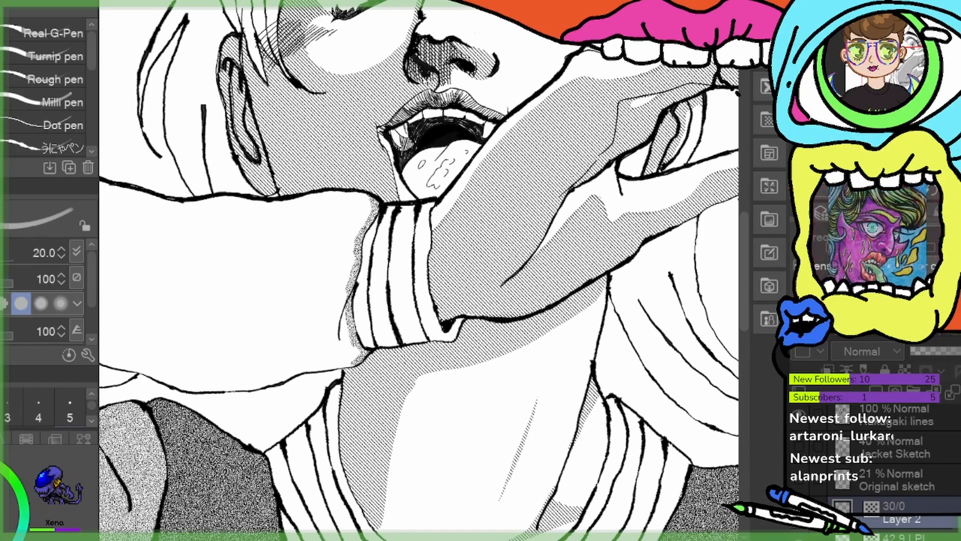
drag(392, 380, 622, 297)
drag(567, 281, 477, 302)
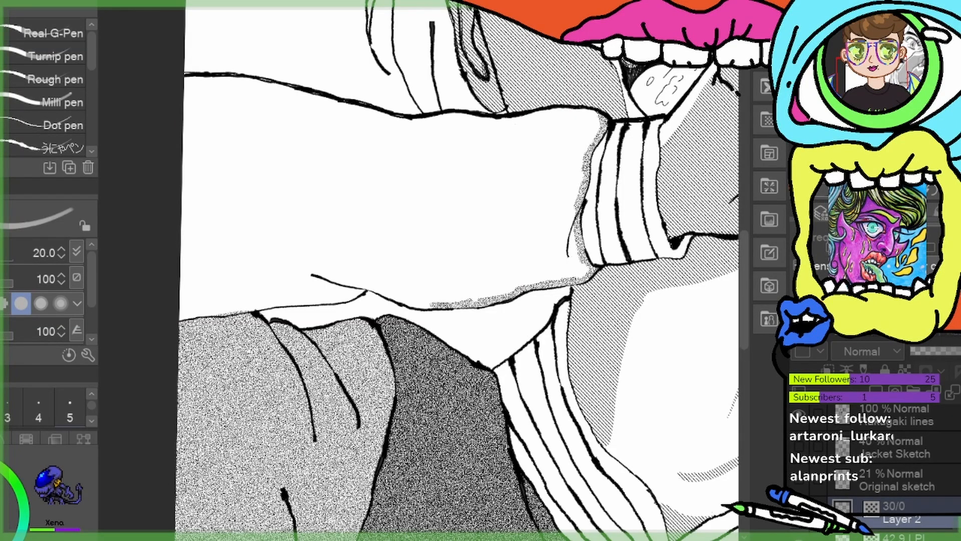
drag(444, 306, 365, 285)
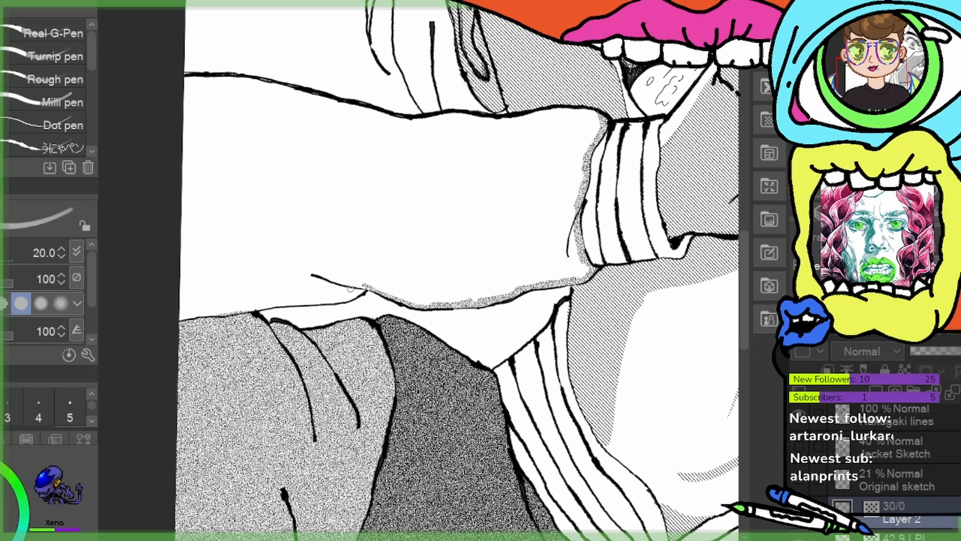
drag(307, 302, 234, 307)
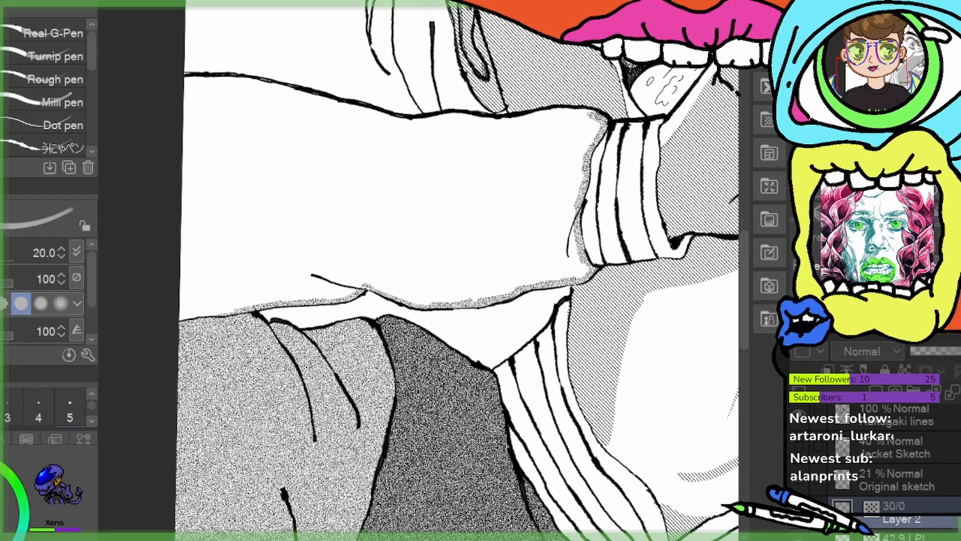
Trace the raised sleeve's upper edge from the cuff to the canvas edge, and fill the sleeve with light noise tone
mouse_move(598, 118)
mouse_down()
mouse_move(554, 107)
mouse_move(415, 124)
mouse_up()
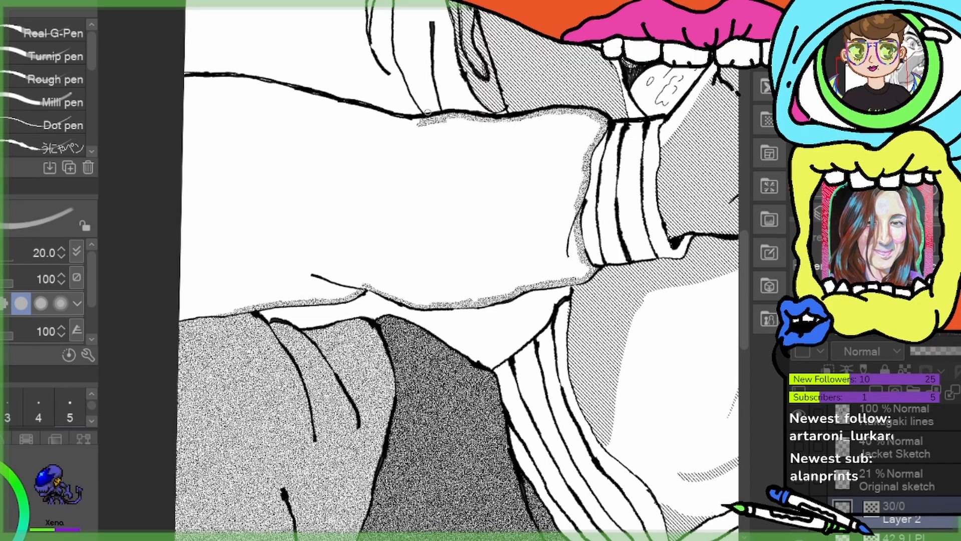
drag(423, 119, 385, 118)
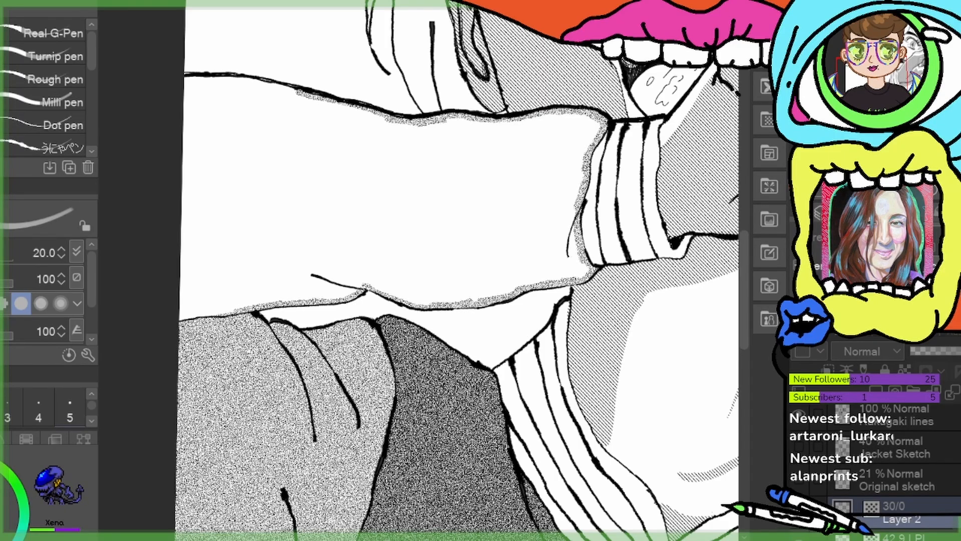
drag(300, 91, 204, 76)
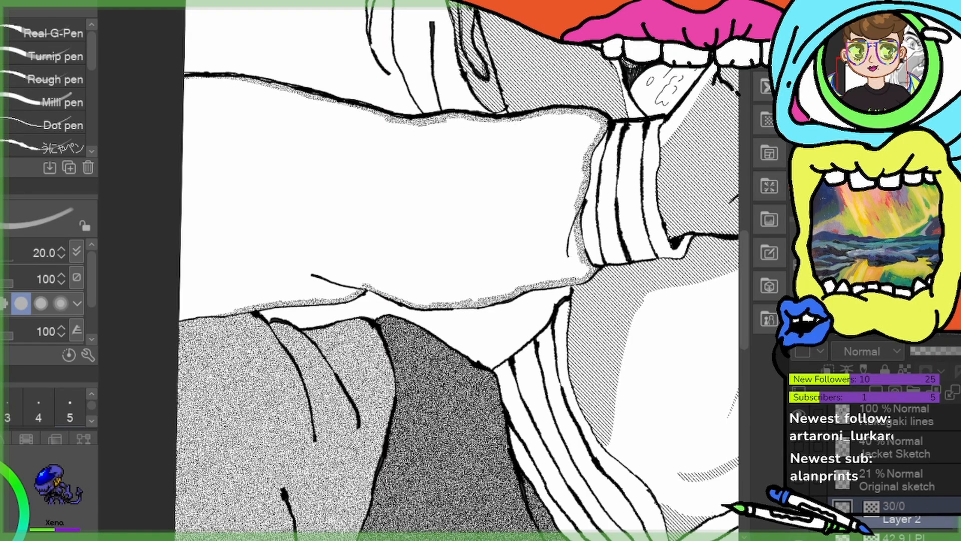
key(g)
click(275, 172)
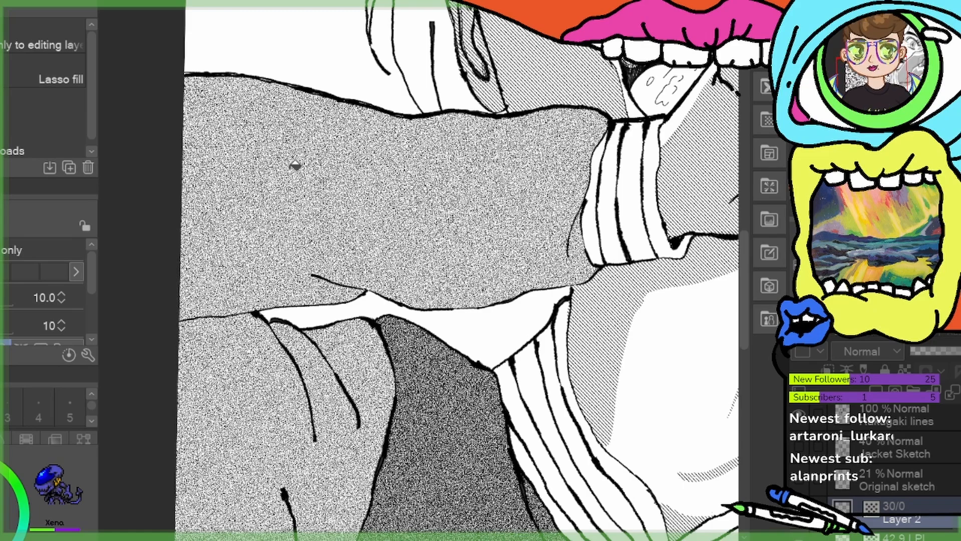
Trace the edges of the sleeve on the cat patch side, along the jacket seam and shoulder, and fill it with light noise tone
key(p)
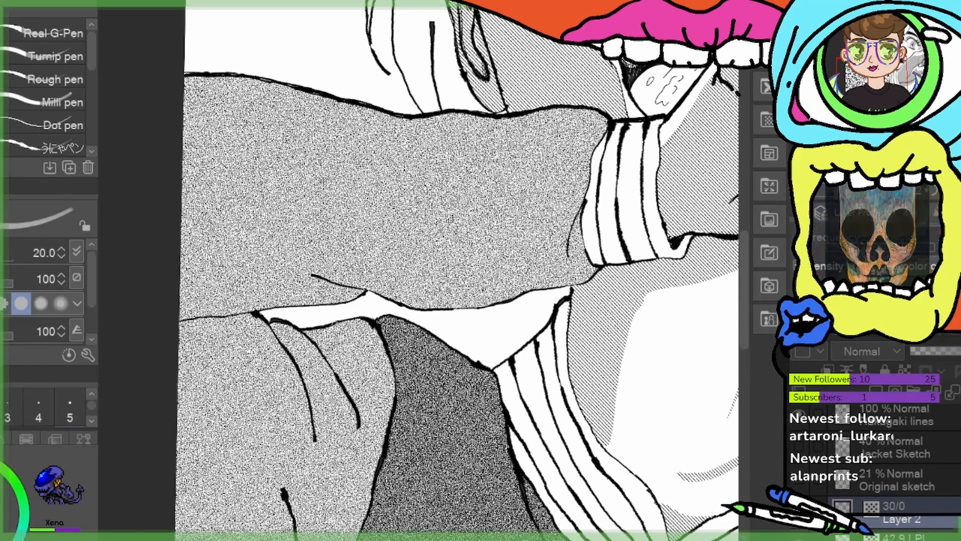
drag(455, 331, 464, 447)
drag(516, 472, 250, 325)
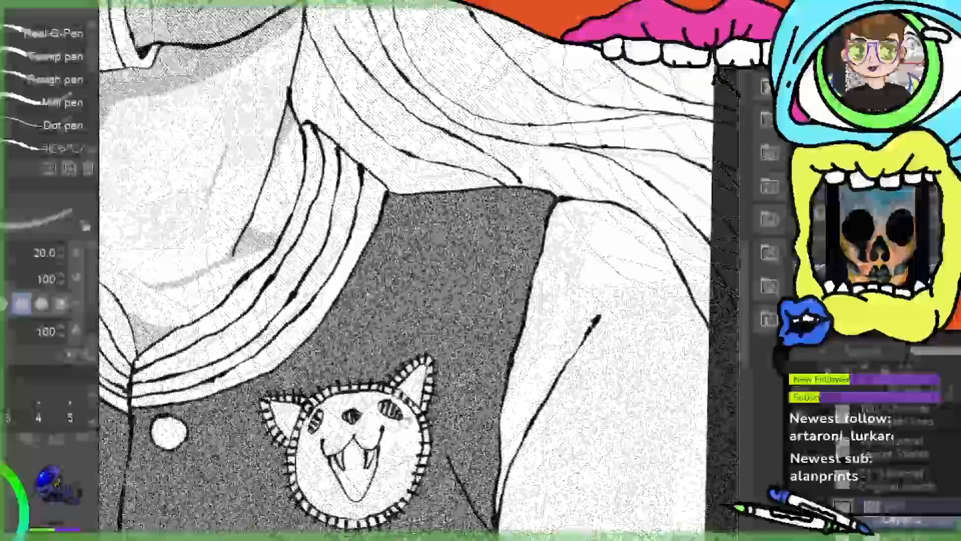
drag(469, 429, 268, 298)
mouse_move(358, 74)
mouse_down()
mouse_move(309, 246)
mouse_move(296, 381)
mouse_up()
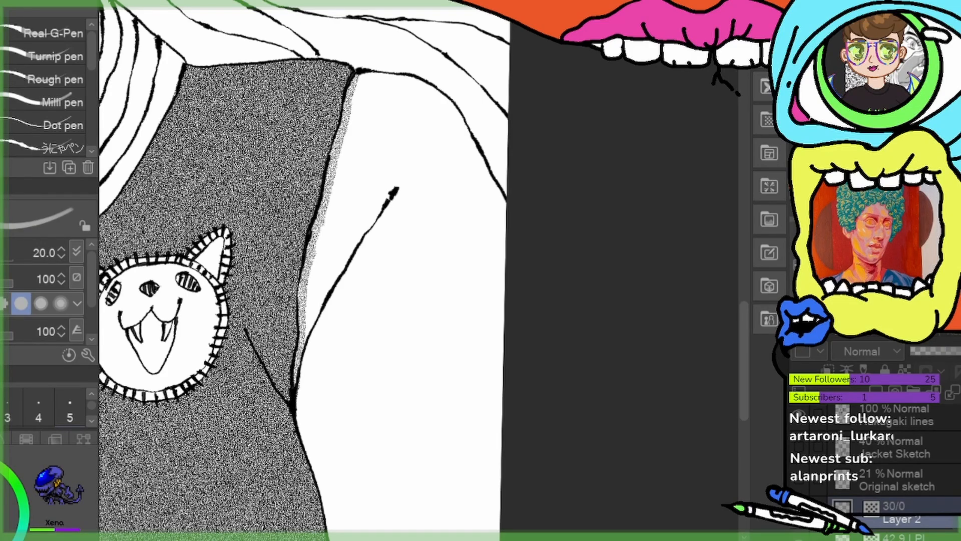
mouse_move(383, 75)
mouse_down()
mouse_move(423, 82)
mouse_move(453, 106)
mouse_move(505, 200)
mouse_up()
drag(521, 360, 574, 137)
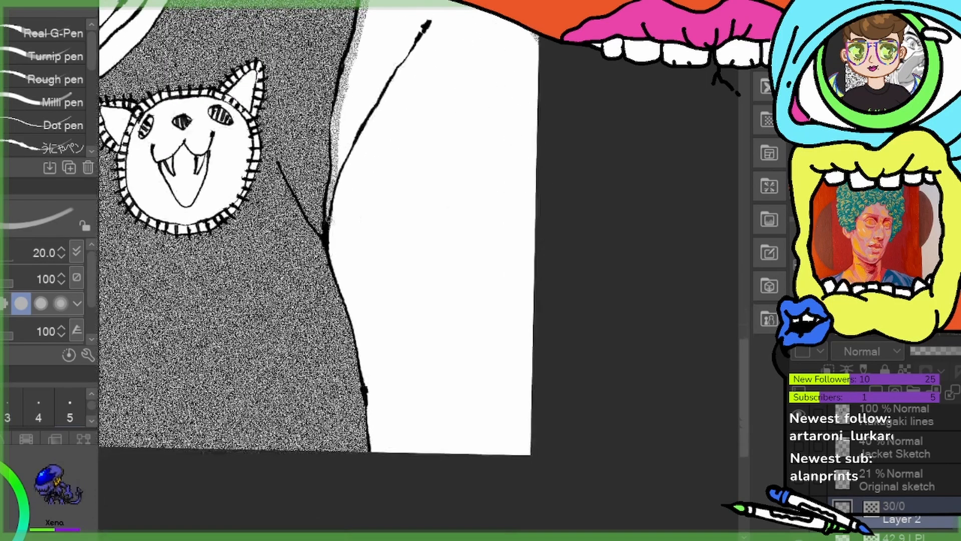
drag(329, 207, 377, 456)
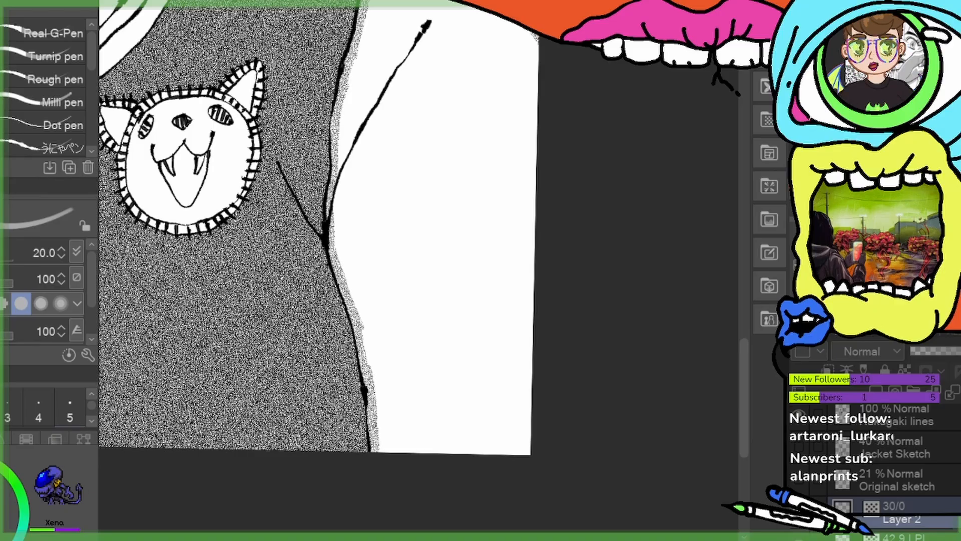
key(g)
click(450, 201)
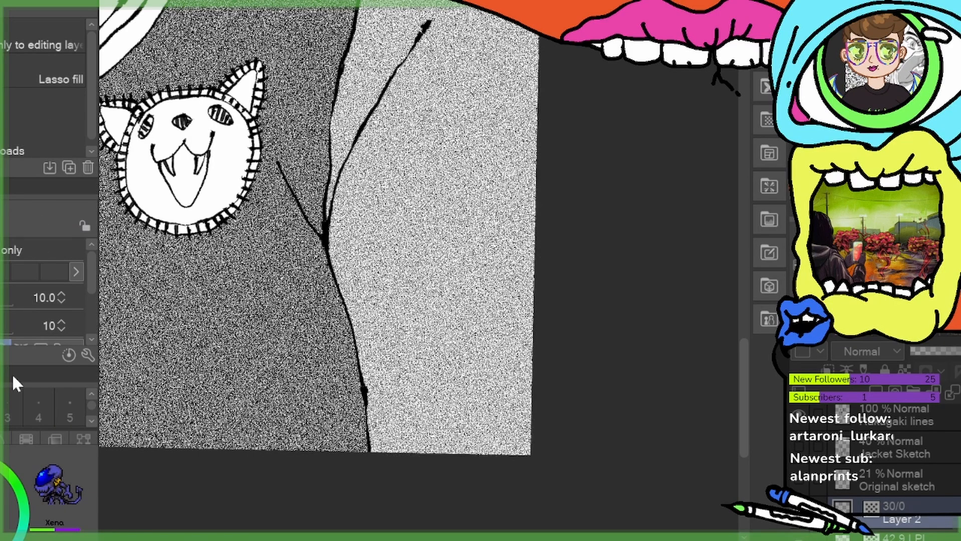
Review the noise tones of the jacket body and lighter sleeves across the whole figure
key(p)
drag(343, 287, 565, 538)
key(ctrl+minus)
key(ctrl+minus)
key(ctrl+minus)
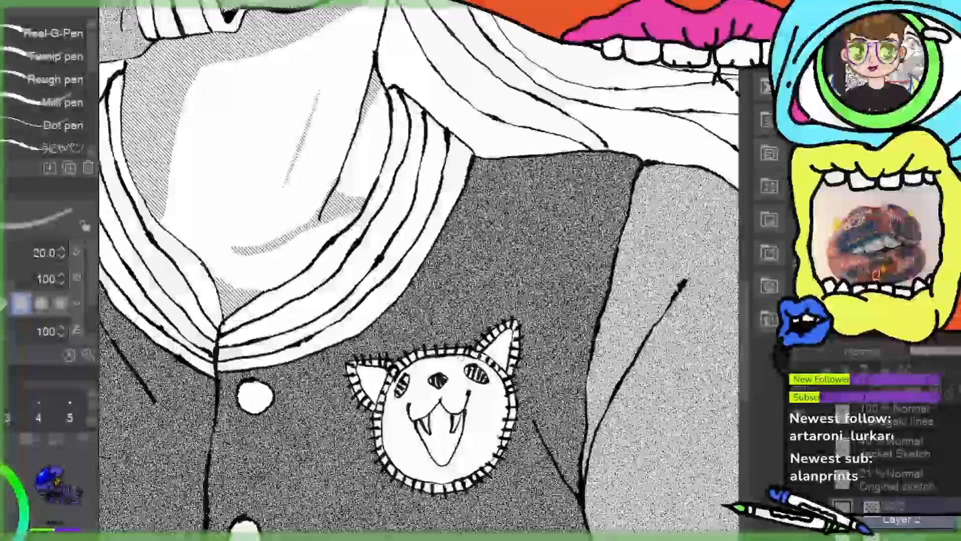
key(ctrl+minus)
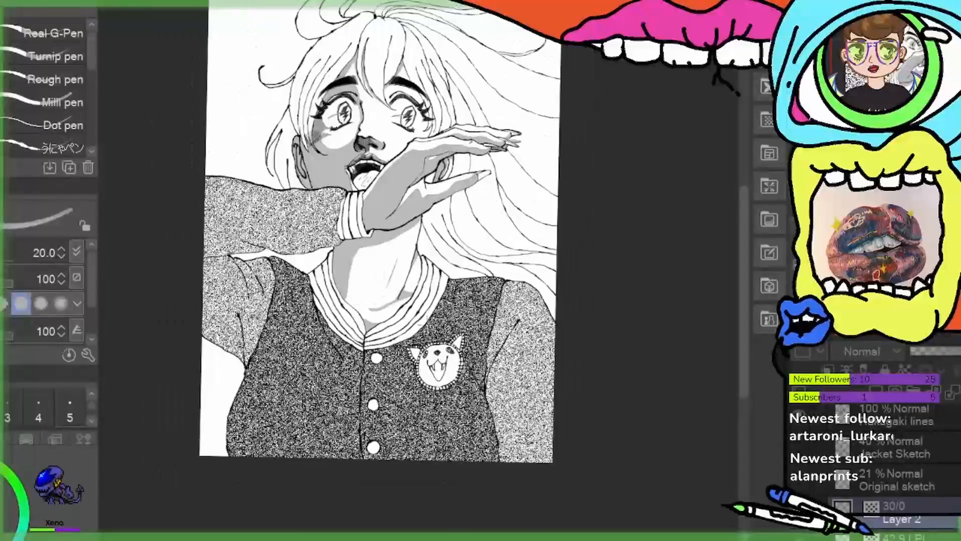
drag(412, 210, 404, 263)
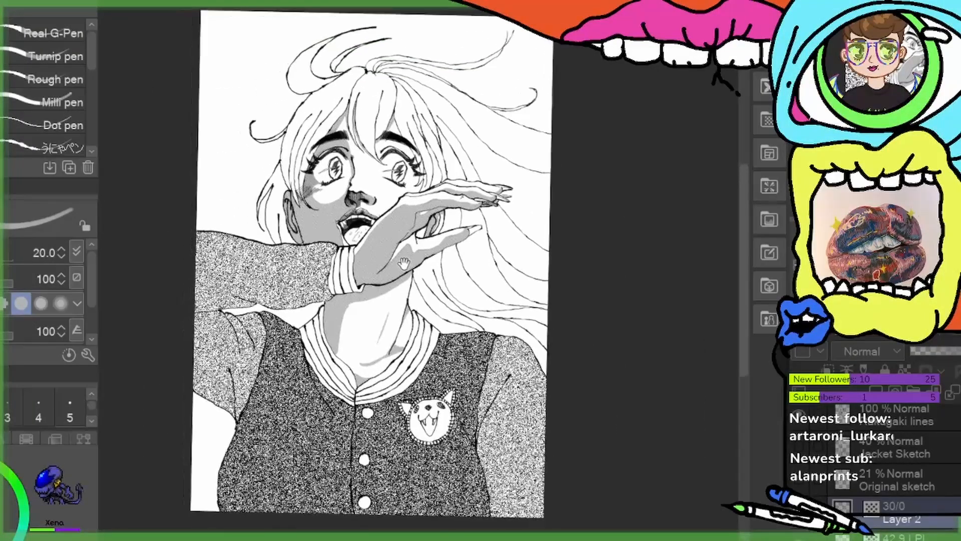
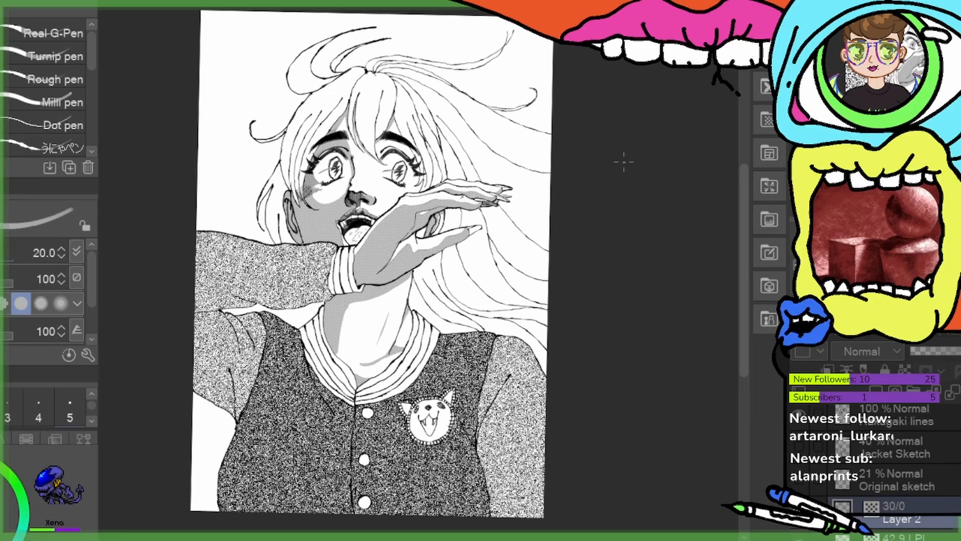
Add a new layer with a 60 LPI dot tone effect for the hair and switch to the dark drawing colour
scroll(630, 175, up, 2)
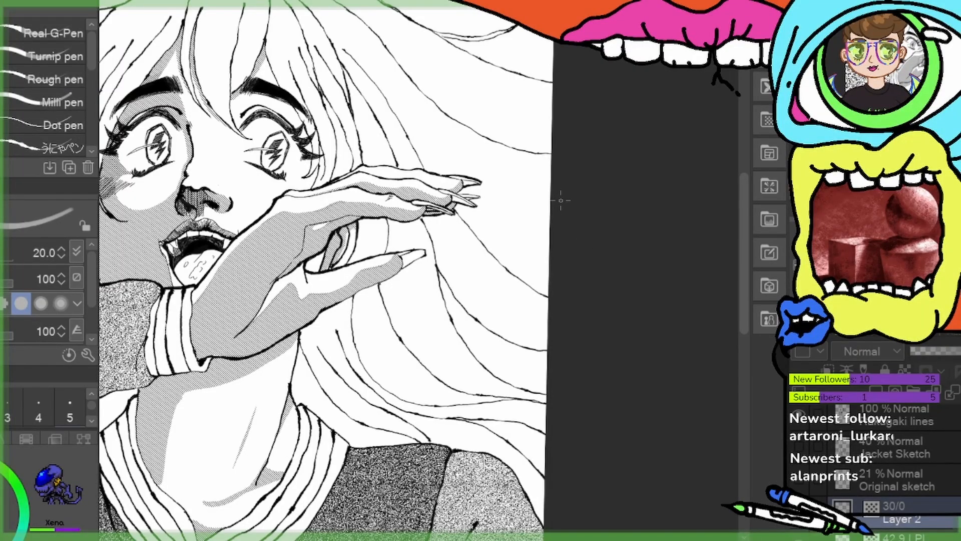
click(895, 393)
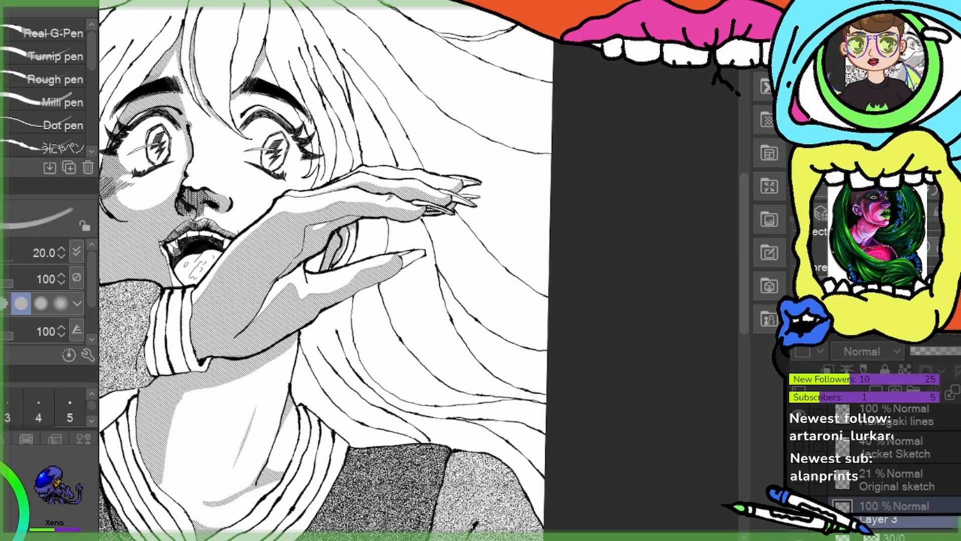
click(889, 291)
click(892, 339)
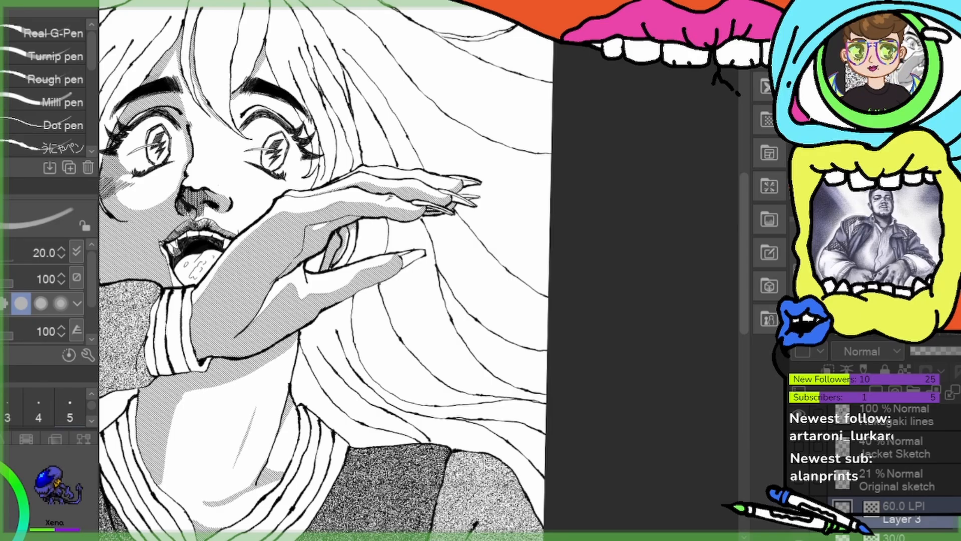
key(x)
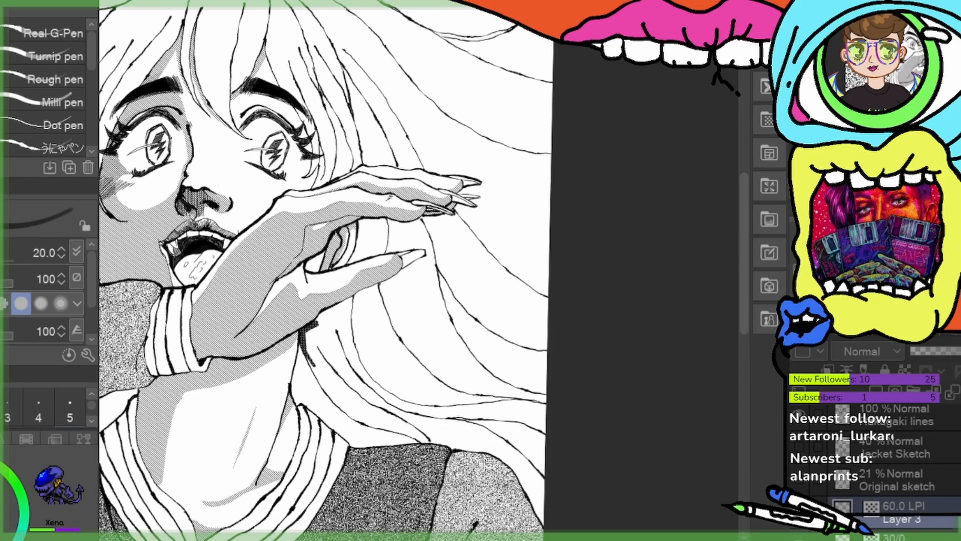
Trace dot tone under the hand and along the lowest hair strand beside the neck down to the jacket shoulder
scroll(314, 337, up, 4)
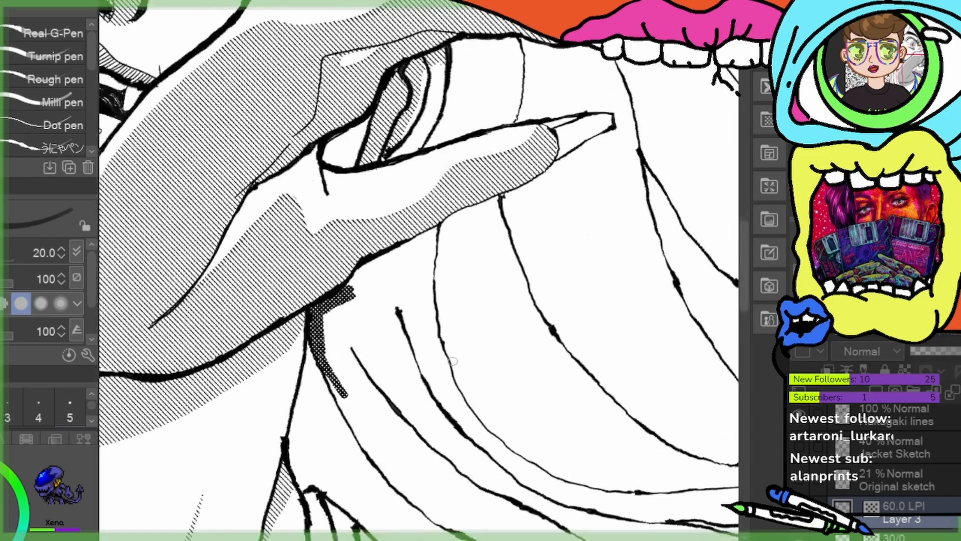
scroll(453, 358, up, 2)
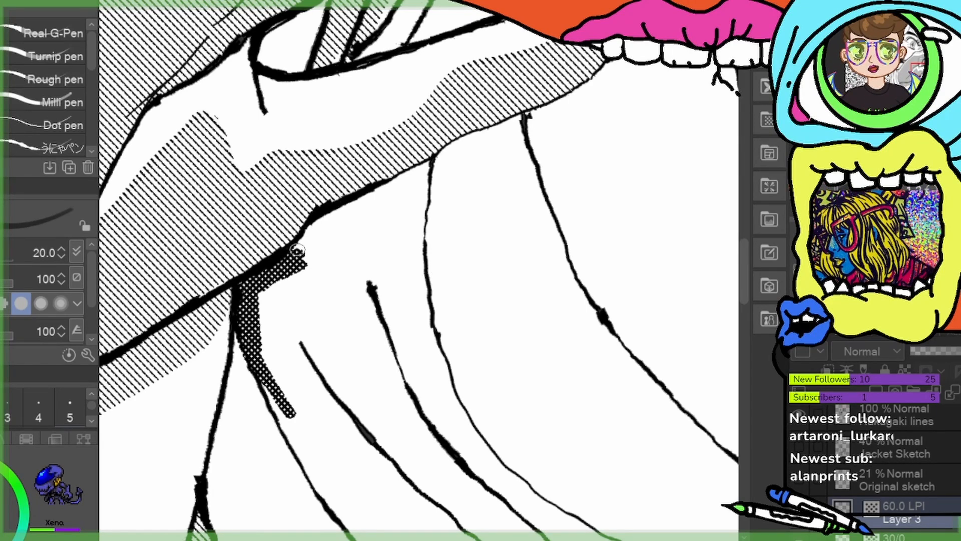
drag(308, 231, 321, 218)
mouse_move(268, 375)
mouse_down()
mouse_move(273, 397)
mouse_move(261, 365)
mouse_move(315, 468)
mouse_up()
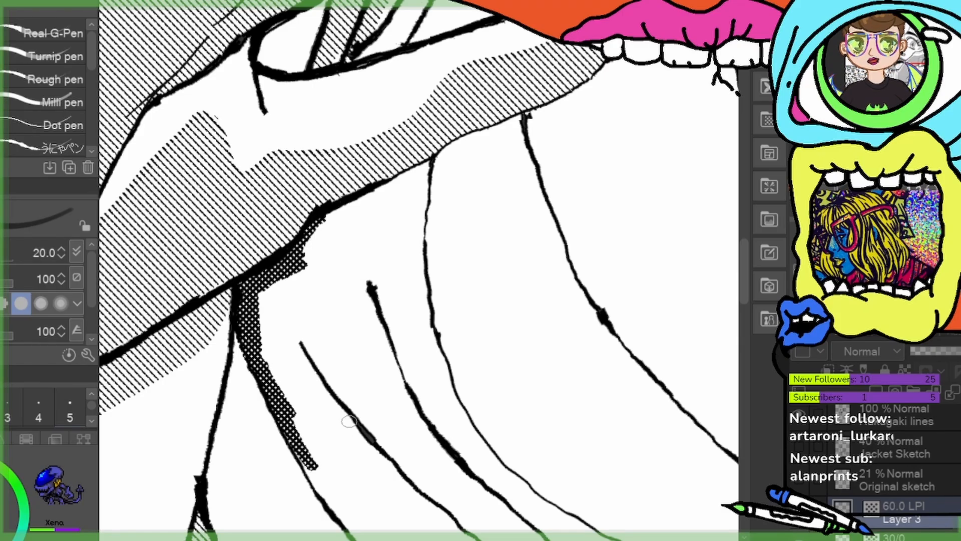
drag(353, 427, 307, 260)
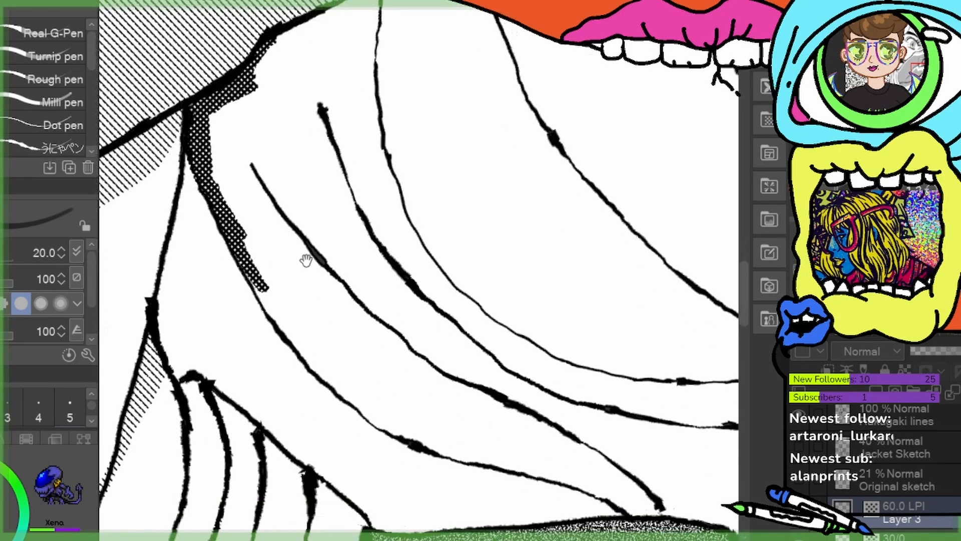
drag(342, 359, 293, 286)
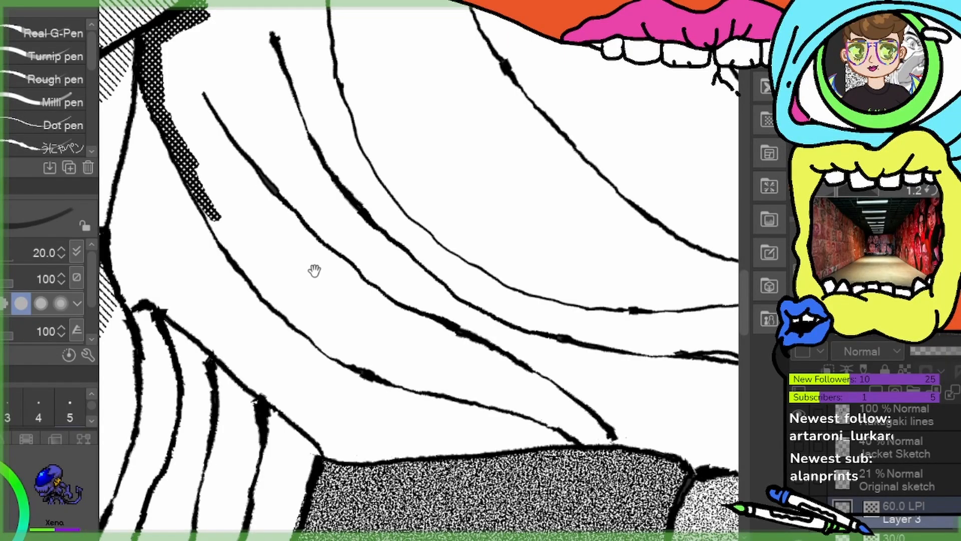
mouse_move(210, 211)
mouse_down()
mouse_move(243, 267)
mouse_move(227, 249)
mouse_move(223, 233)
mouse_move(278, 321)
mouse_move(267, 305)
mouse_move(351, 387)
mouse_move(336, 374)
mouse_move(447, 423)
mouse_move(412, 416)
mouse_move(547, 441)
mouse_move(495, 429)
mouse_move(629, 472)
mouse_up()
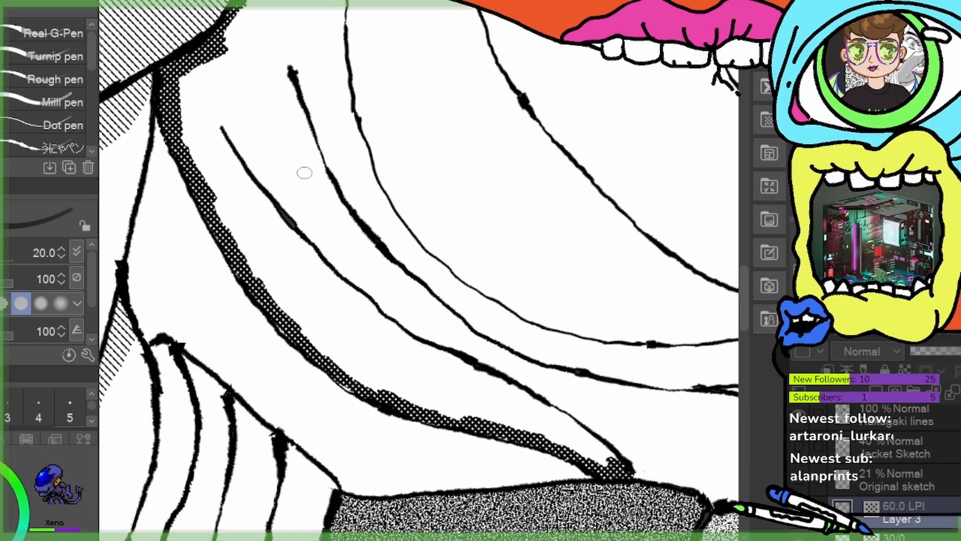
drag(290, 69, 309, 130)
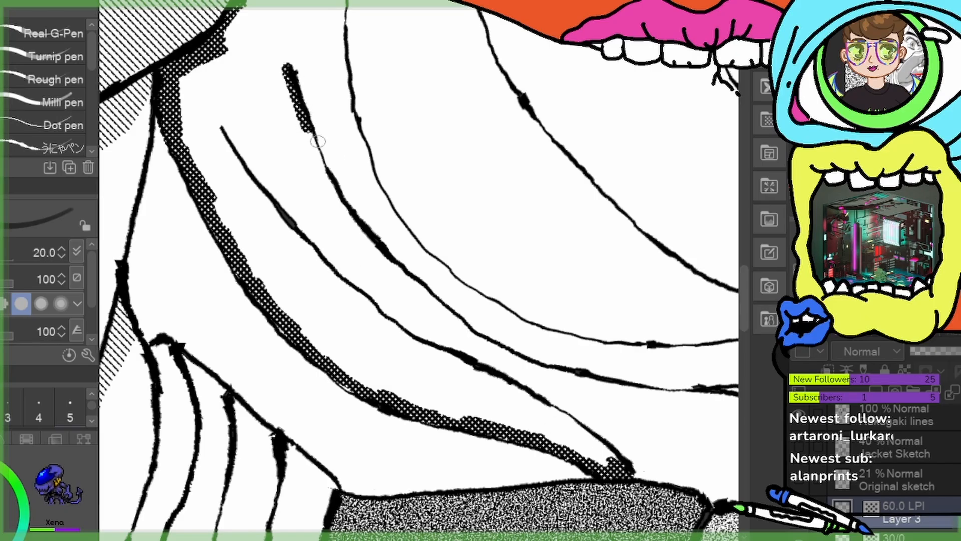
Trace dot tone along the forked lower strand to the canvas edge and along the jacket's shoulder line
drag(630, 445, 437, 435)
drag(626, 283, 541, 194)
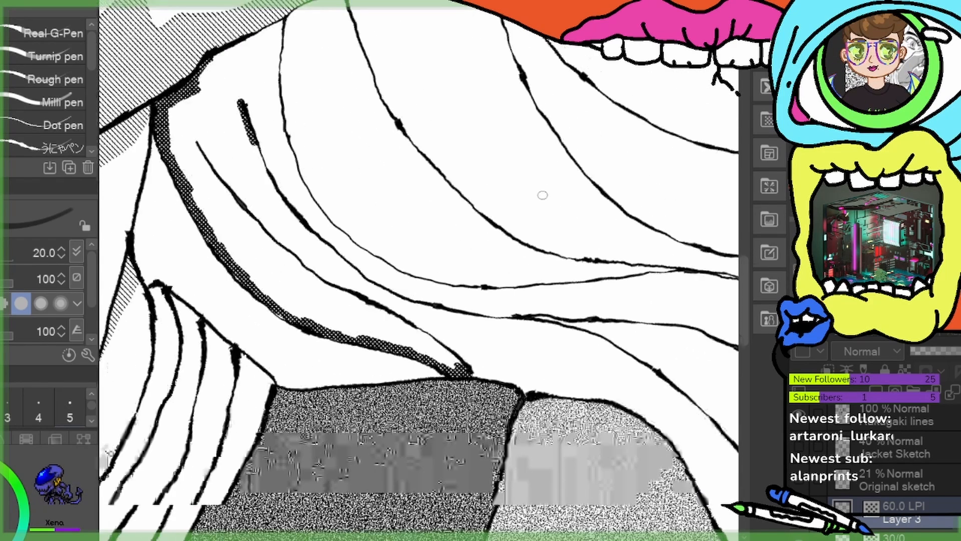
drag(539, 239, 349, 179)
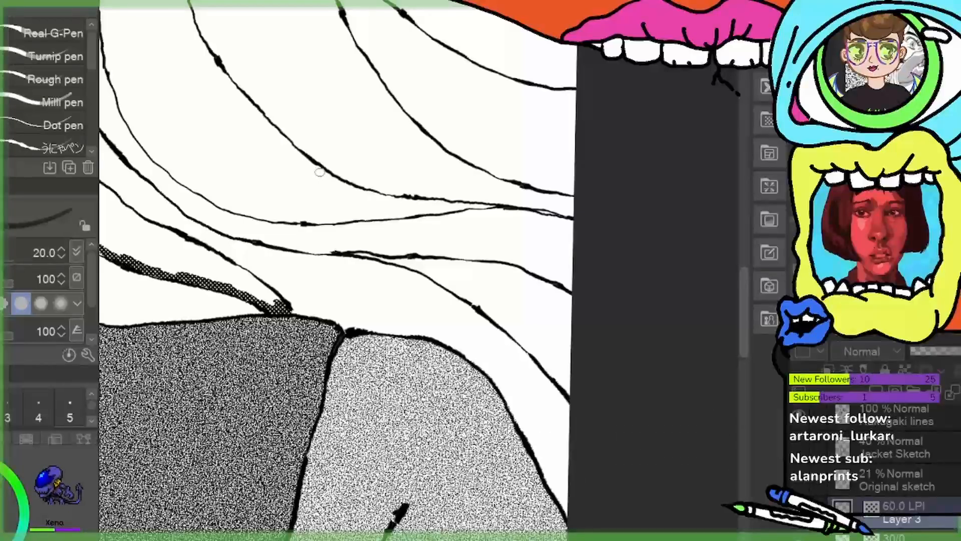
mouse_move(338, 255)
mouse_down()
mouse_move(407, 271)
mouse_move(467, 304)
mouse_move(579, 422)
mouse_up()
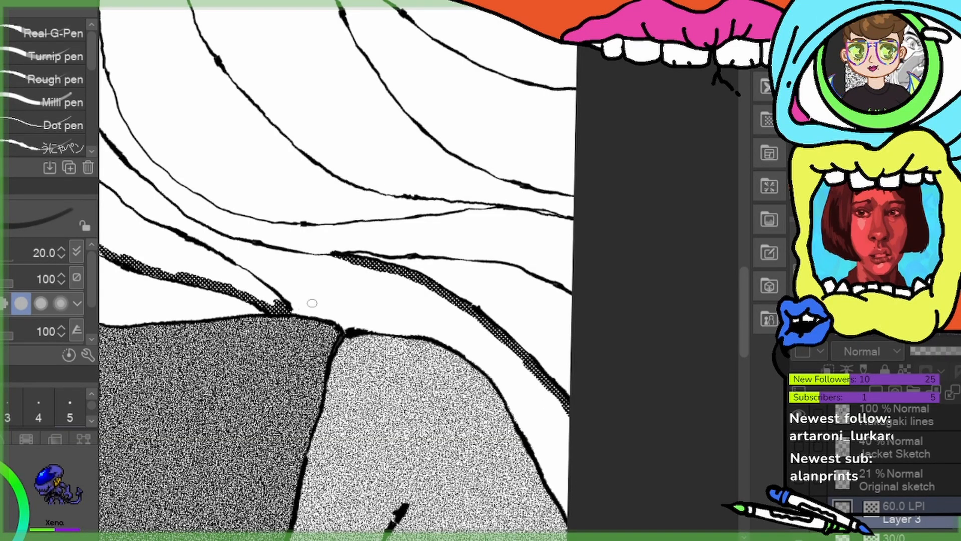
mouse_move(284, 308)
mouse_down()
mouse_move(328, 316)
mouse_move(349, 332)
mouse_move(398, 325)
mouse_move(470, 351)
mouse_move(513, 396)
mouse_move(565, 508)
mouse_up()
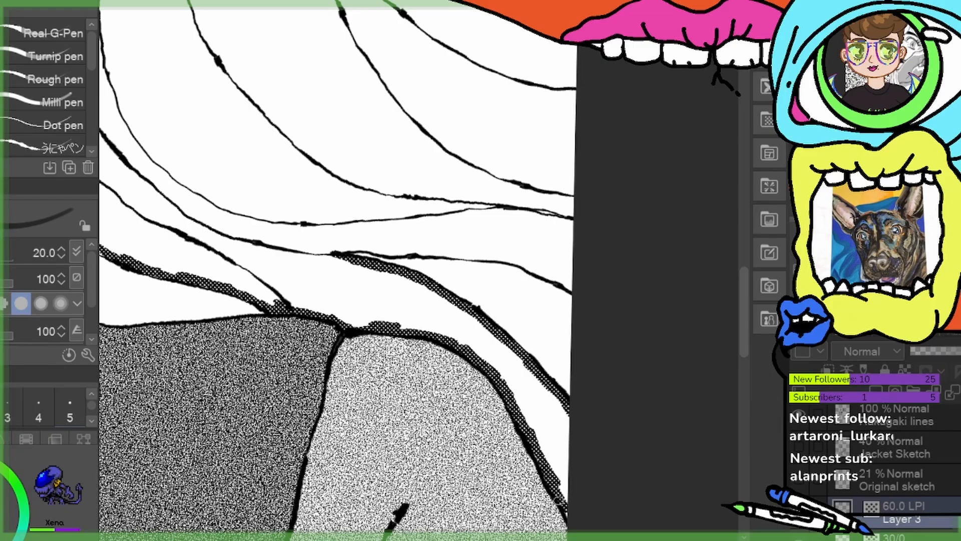
Trace dot tone from beneath the thumb along the long hair strand to the canvas edge, and along the fork's upper strand
drag(482, 272, 616, 437)
mouse_move(471, 328)
mouse_down()
mouse_move(498, 347)
mouse_move(480, 338)
mouse_up()
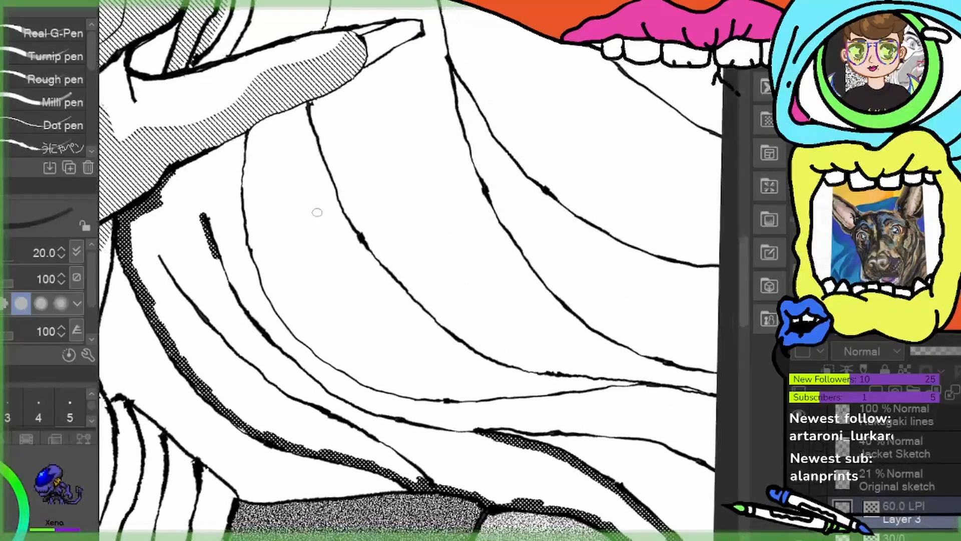
mouse_move(171, 178)
mouse_down()
mouse_move(244, 140)
mouse_move(247, 198)
mouse_move(298, 325)
mouse_move(528, 382)
mouse_move(729, 407)
mouse_up()
mouse_move(500, 338)
mouse_down()
mouse_move(452, 339)
mouse_move(227, 278)
mouse_up()
drag(206, 367, 395, 377)
mouse_move(404, 384)
mouse_down()
mouse_move(446, 402)
mouse_move(438, 402)
mouse_up()
drag(413, 354, 541, 368)
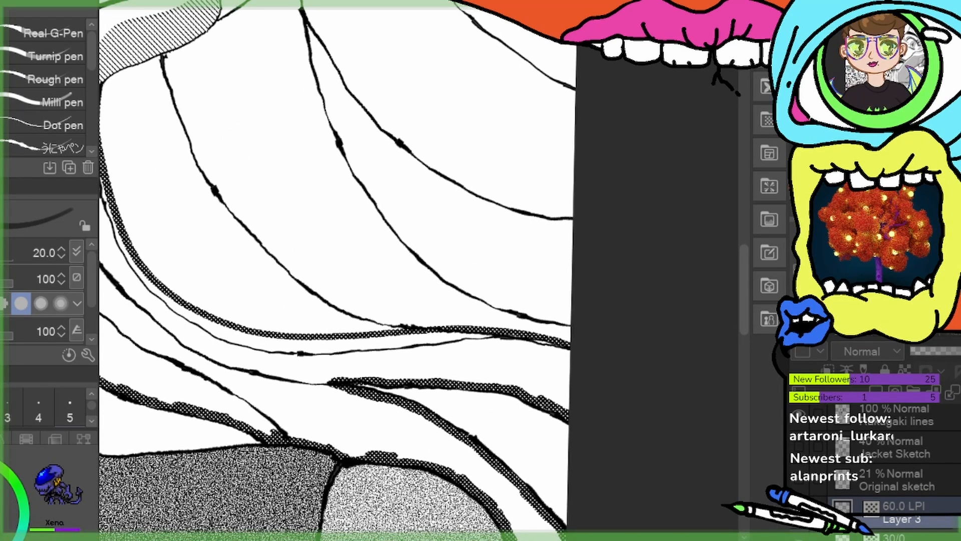
Fill the outlined hair behind the neck and shoulder with dark dot tone, including the remaining white slivers
key(g)
click(326, 365)
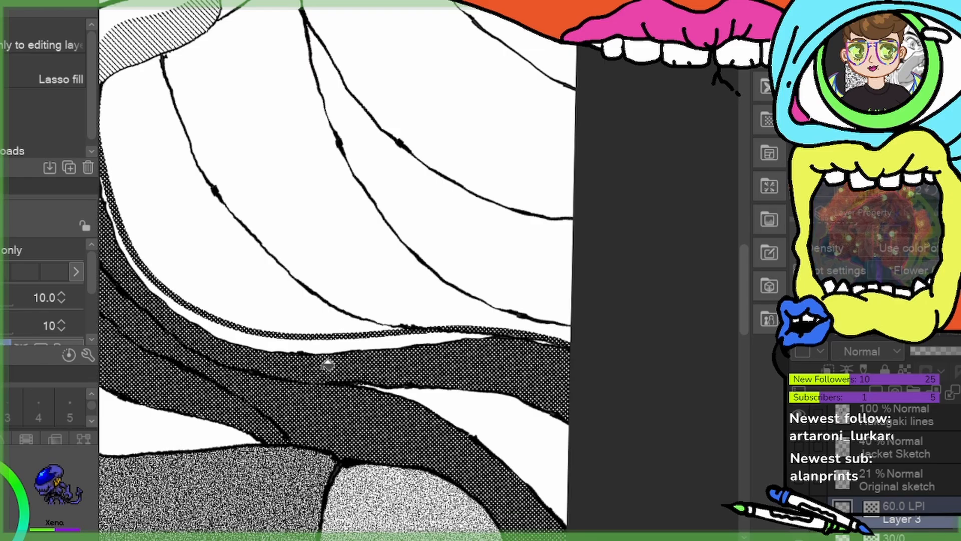
click(331, 346)
drag(270, 274, 376, 301)
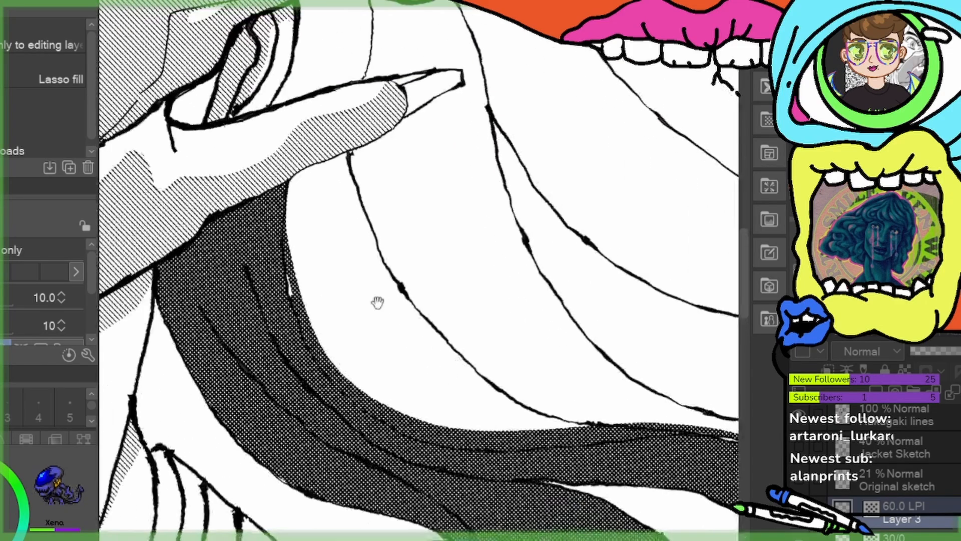
key(p)
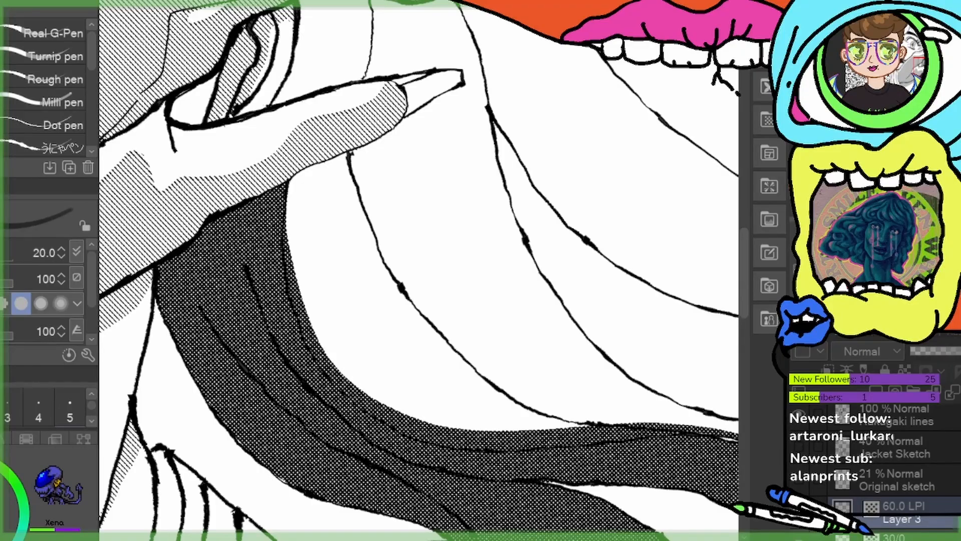
Trace dot tone along the hair's outer contour on the ear side and the inner strand down to the raised sleeve
scroll(261, 280, down, 6)
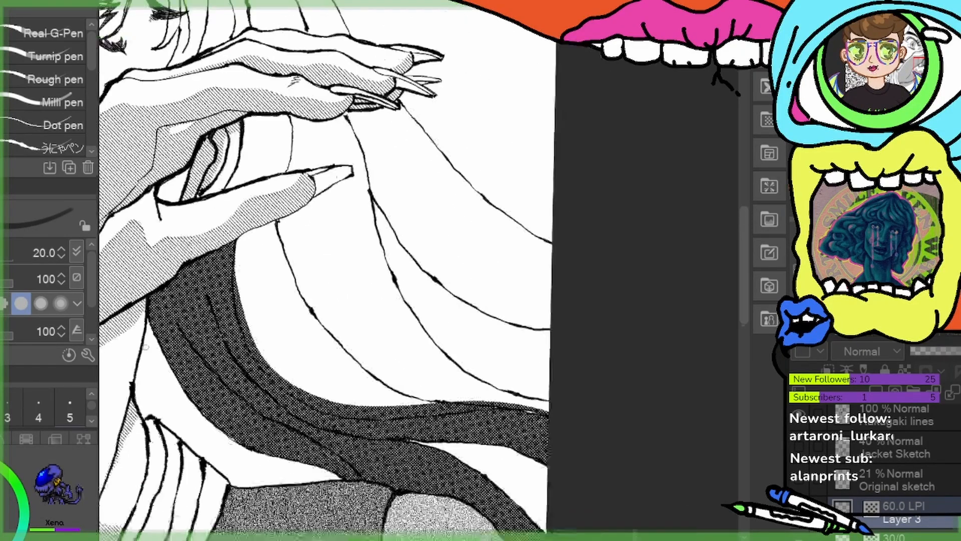
scroll(261, 280, down, 5)
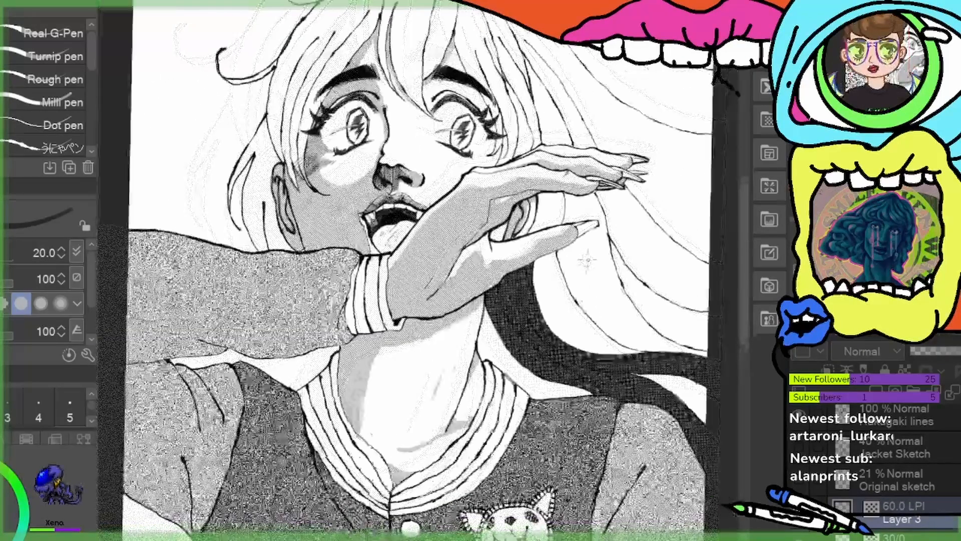
scroll(610, 207, down, 3)
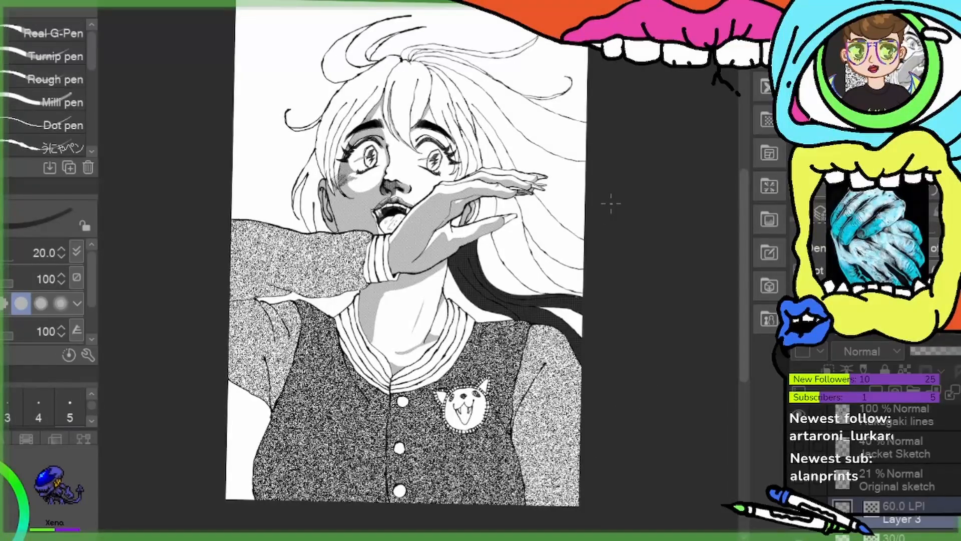
scroll(398, 111, up, 6)
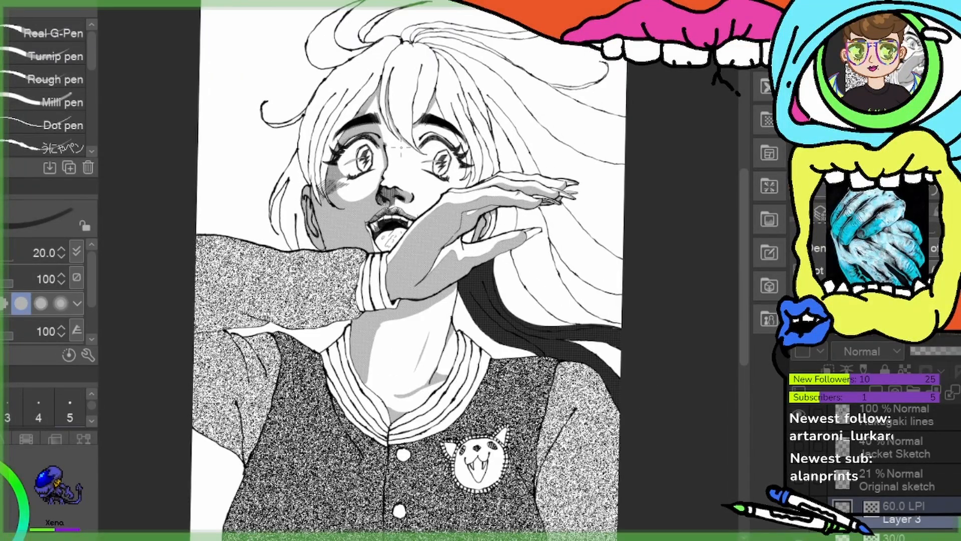
scroll(389, 82, up, 3)
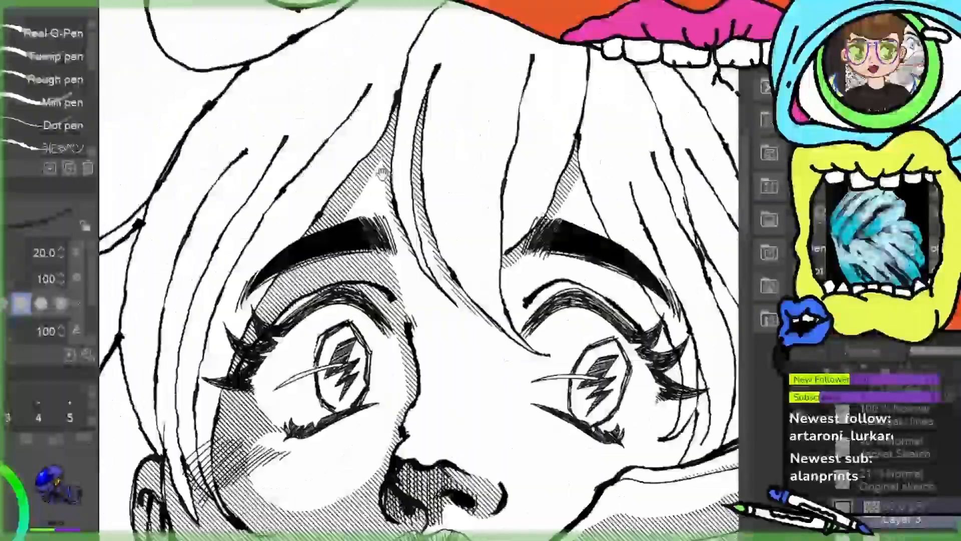
drag(362, 123, 448, 142)
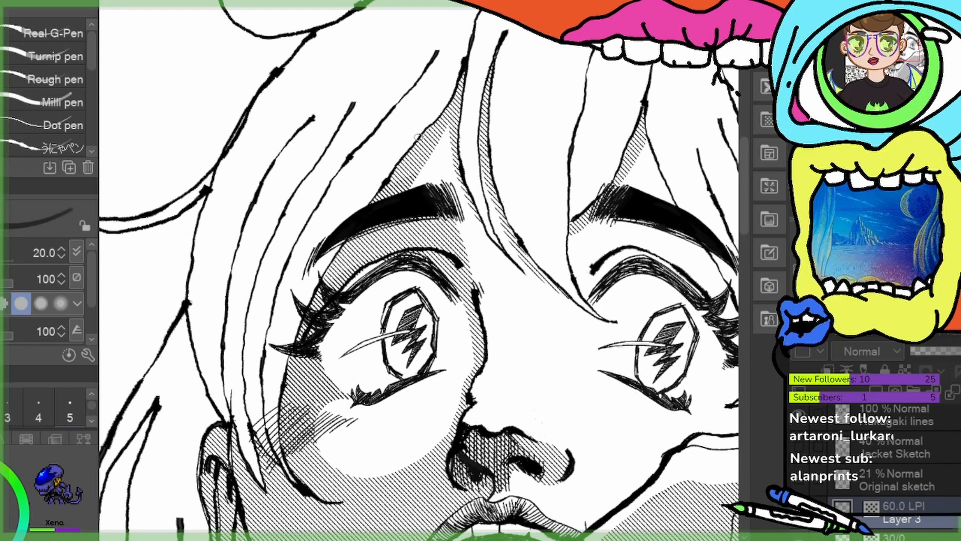
mouse_move(322, 36)
mouse_down()
mouse_move(267, 96)
mouse_move(287, 63)
mouse_move(223, 164)
mouse_move(191, 301)
mouse_move(314, 66)
mouse_up()
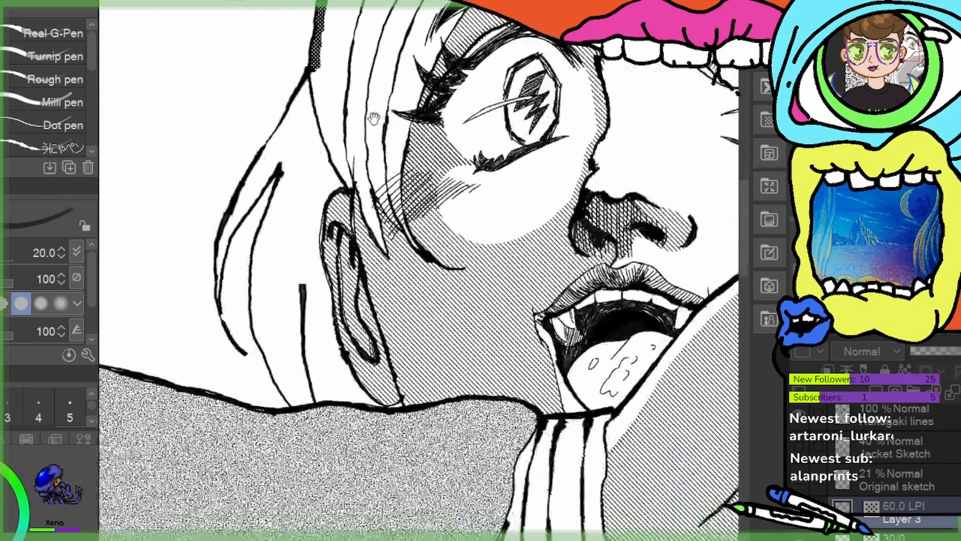
mouse_move(281, 126)
mouse_down()
mouse_move(232, 219)
mouse_move(219, 275)
mouse_move(242, 211)
mouse_move(280, 159)
mouse_up()
mouse_move(249, 202)
mouse_down()
mouse_move(293, 95)
mouse_move(281, 139)
mouse_move(259, 137)
mouse_move(283, 142)
mouse_move(281, 164)
mouse_move(285, 150)
mouse_move(253, 286)
mouse_move(256, 249)
mouse_move(265, 358)
mouse_up()
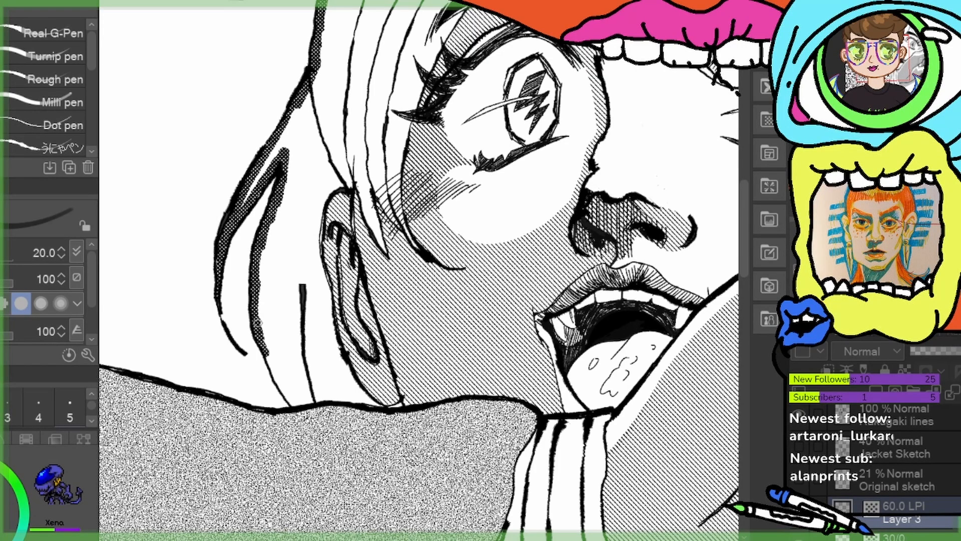
drag(258, 323, 292, 403)
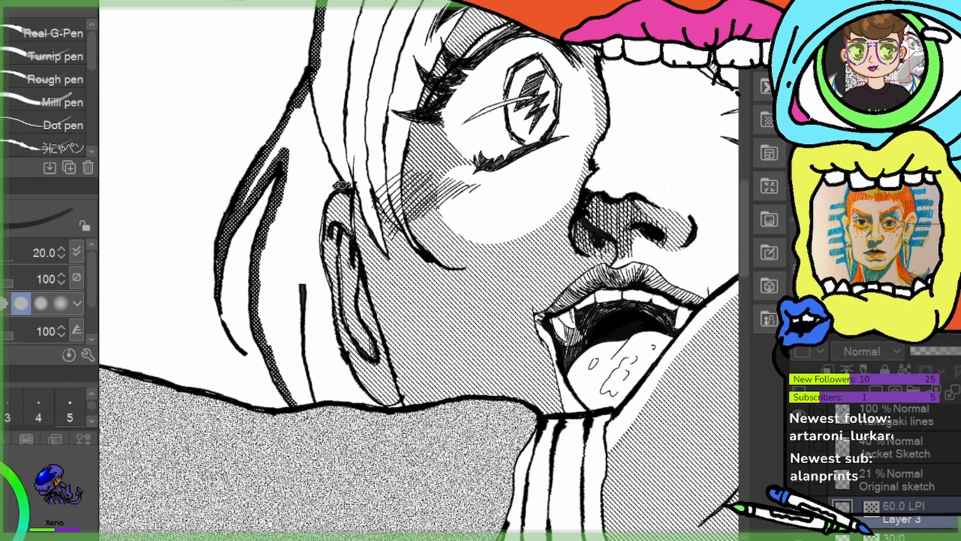
Trace dot tone around the back of the ear and the side lock tips, and close the locks with a line above the eye
mouse_move(342, 186)
mouse_down()
mouse_move(315, 226)
mouse_move(321, 201)
mouse_move(316, 251)
mouse_move(320, 221)
mouse_move(332, 334)
mouse_move(328, 308)
mouse_move(347, 379)
mouse_move(335, 335)
mouse_move(378, 406)
mouse_up()
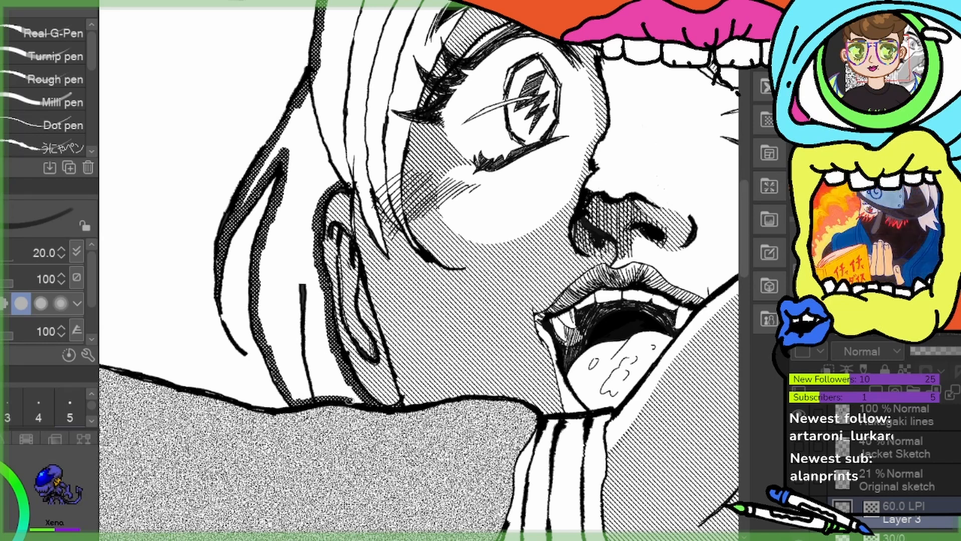
mouse_move(355, 179)
mouse_down()
mouse_move(386, 253)
mouse_move(360, 173)
mouse_move(378, 181)
mouse_move(371, 159)
mouse_move(399, 225)
mouse_move(391, 183)
mouse_up()
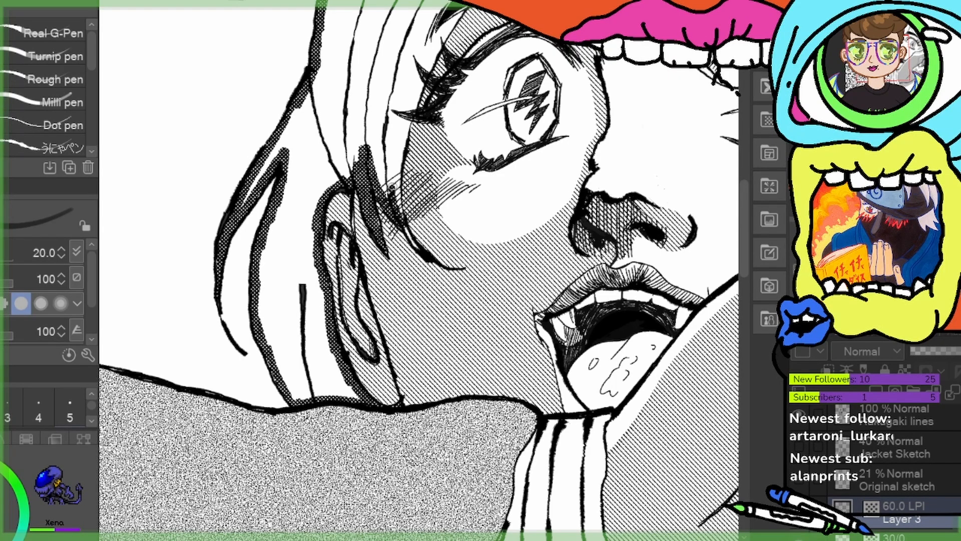
mouse_move(406, 232)
mouse_down()
mouse_move(395, 129)
mouse_move(393, 176)
mouse_up()
mouse_move(406, 111)
mouse_down()
mouse_move(427, 66)
mouse_move(418, 110)
mouse_up()
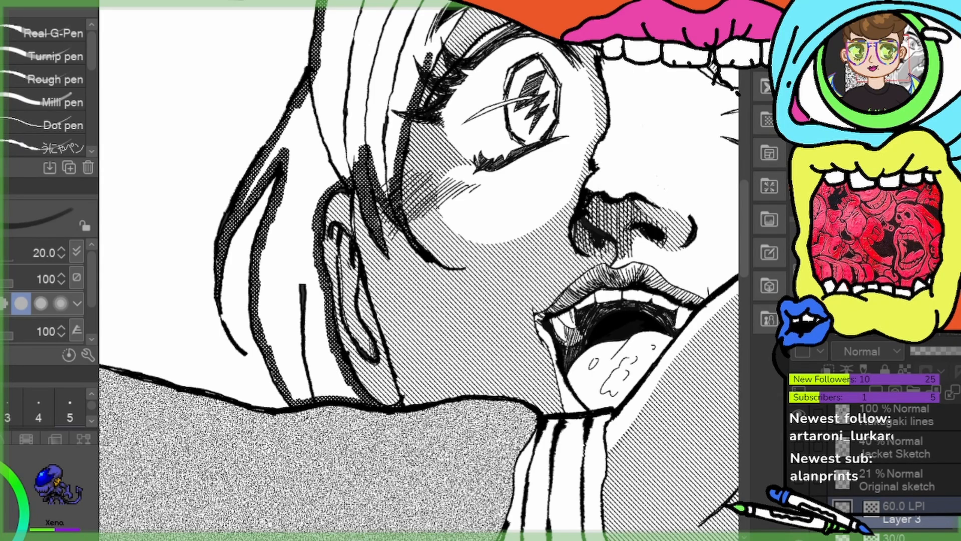
mouse_move(425, 70)
mouse_down()
mouse_move(418, 24)
mouse_move(316, 28)
mouse_up()
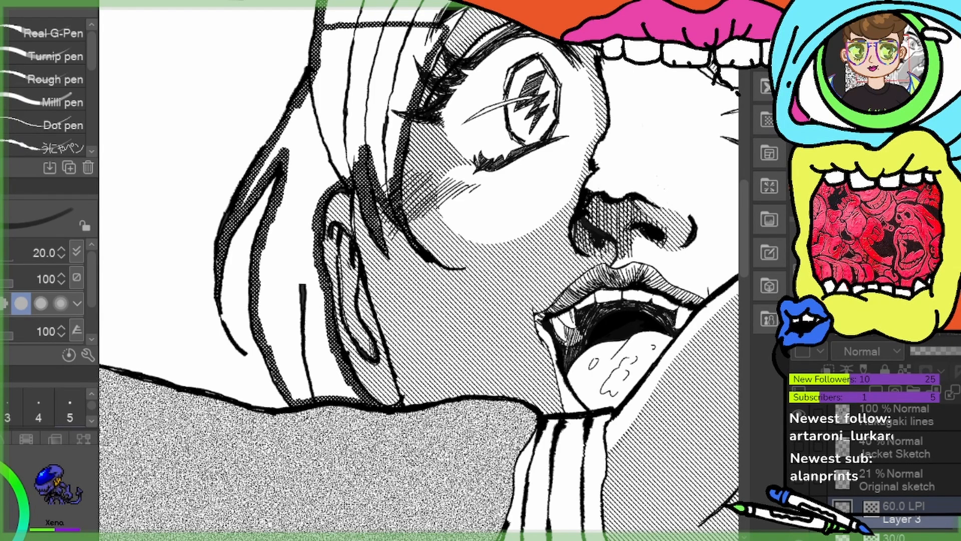
Fill the side locks between the ear and the eye with dark dot tone
key(g)
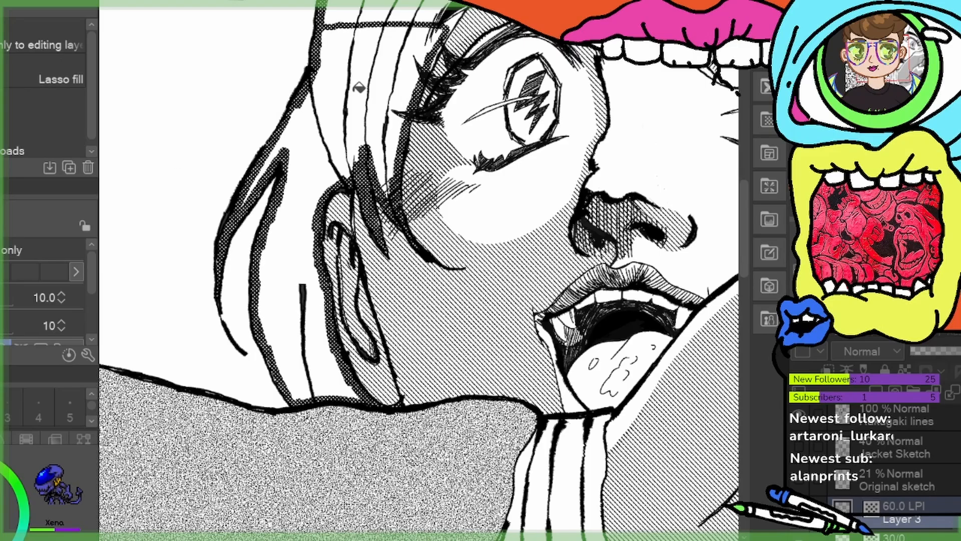
click(359, 88)
click(336, 87)
click(396, 72)
click(400, 80)
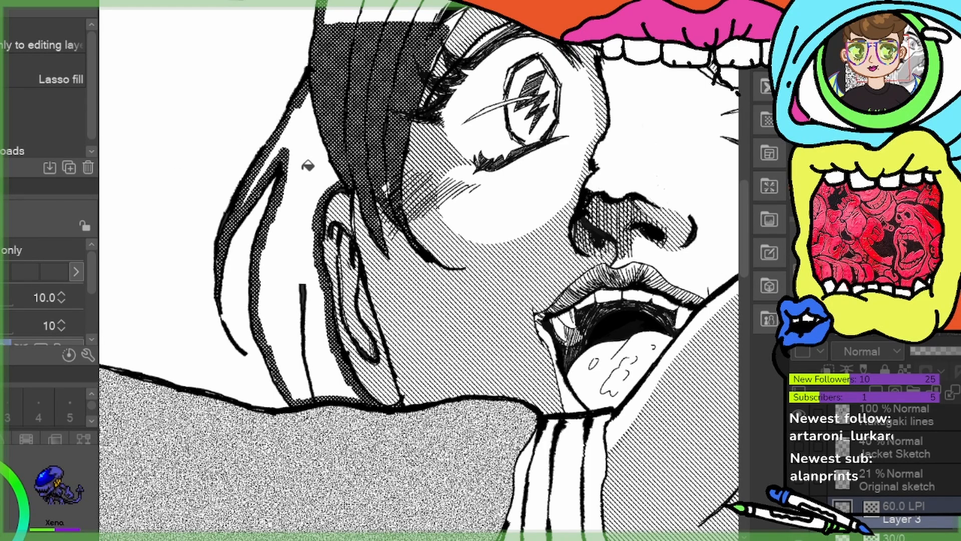
Fill the outlined hair section behind the ear, above the raised sleeve, with dark dot tone
click(308, 165)
key(p)
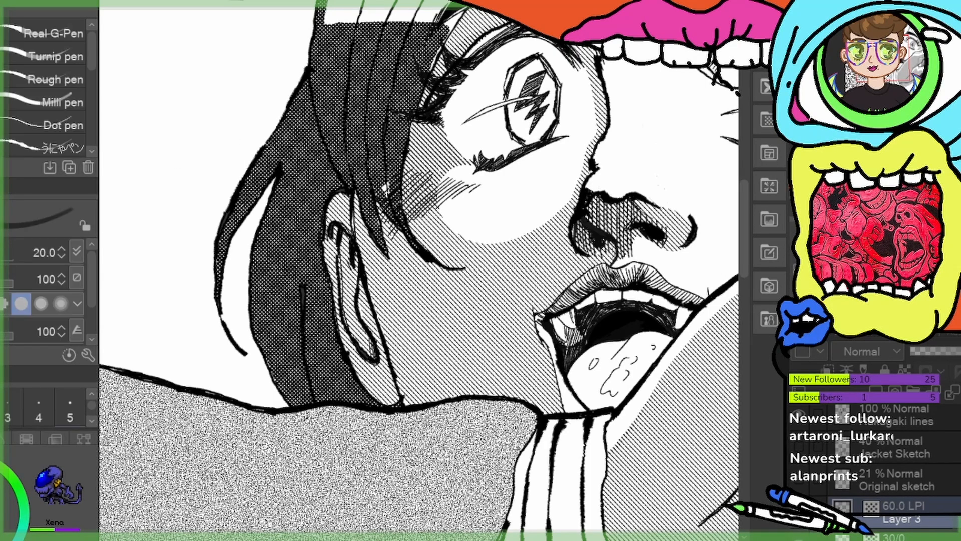
drag(424, 63, 306, 283)
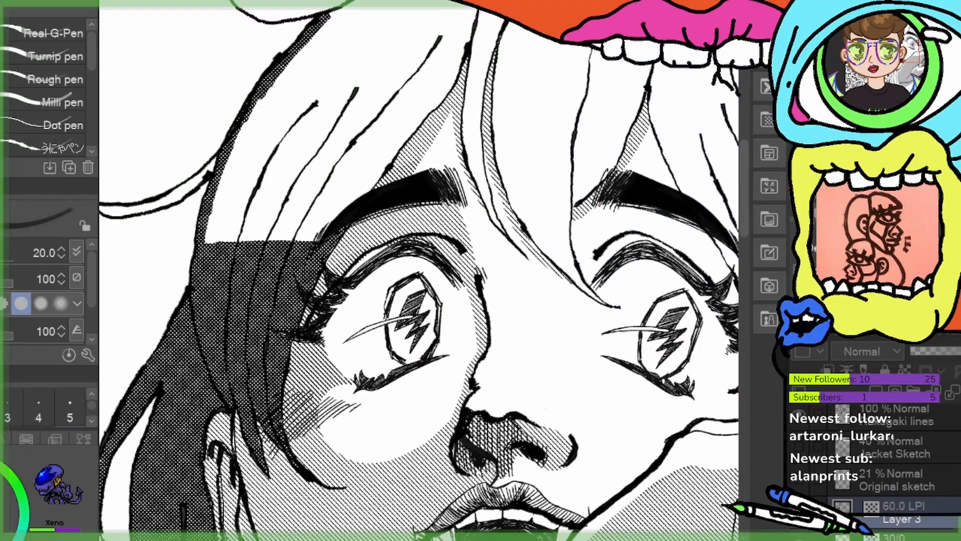
Fill the hair on the ear side of the crown and the central fringe with dark dot tone
key(g)
click(377, 64)
drag(461, 85, 266, 240)
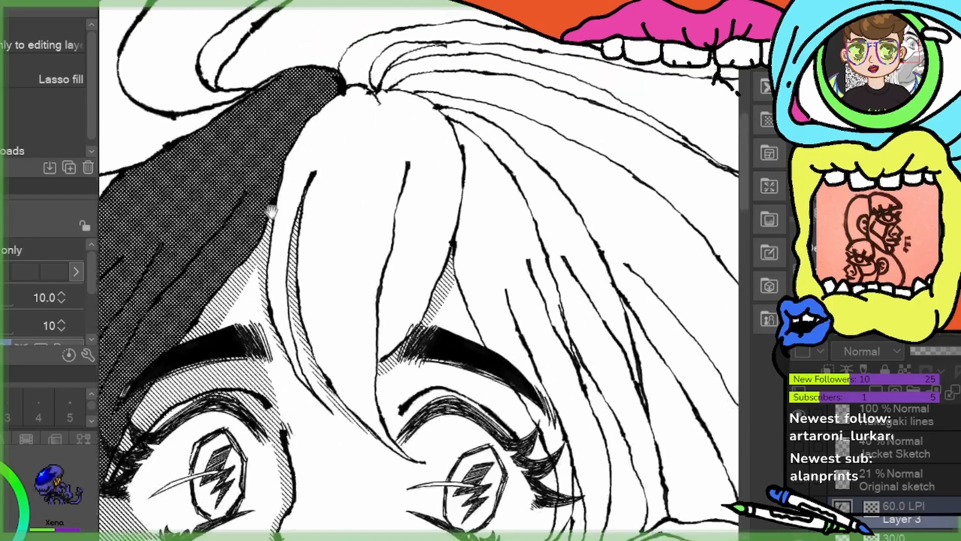
click(387, 161)
drag(380, 279, 437, 245)
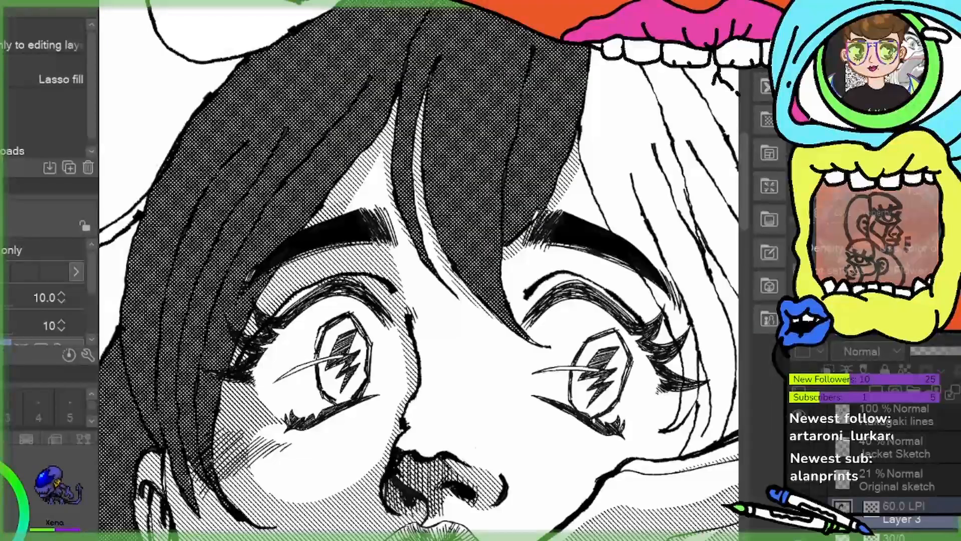
Fill the two curved strands sweeping above the crown with dark dot tone, including their thin tapering tips
key(p)
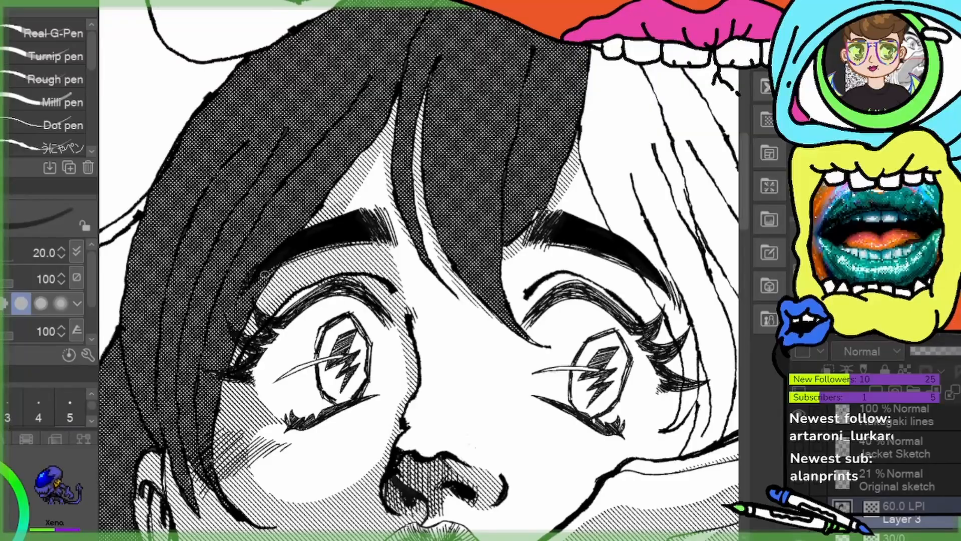
mouse_move(343, 176)
mouse_down()
mouse_move(296, 219)
mouse_move(243, 350)
mouse_up()
drag(232, 277, 419, 343)
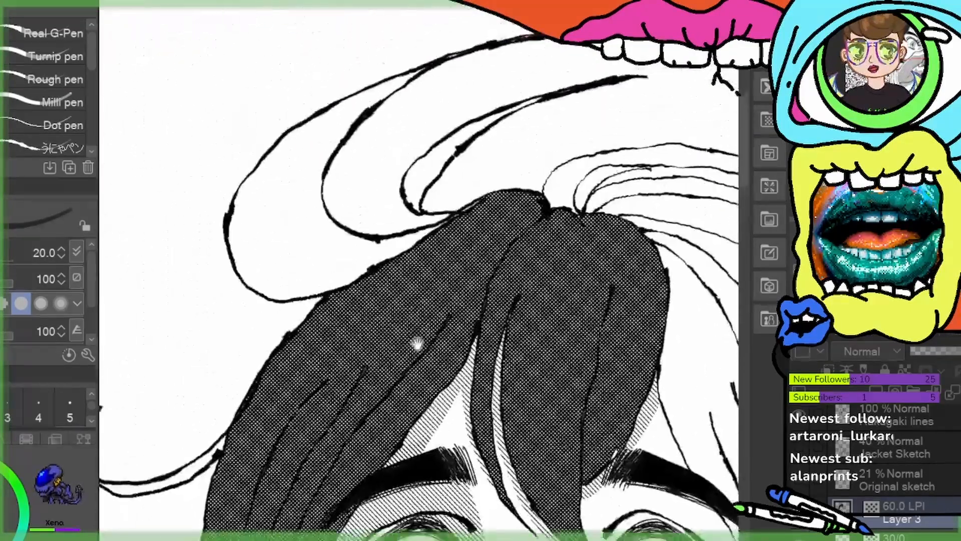
drag(399, 275, 353, 344)
key(g)
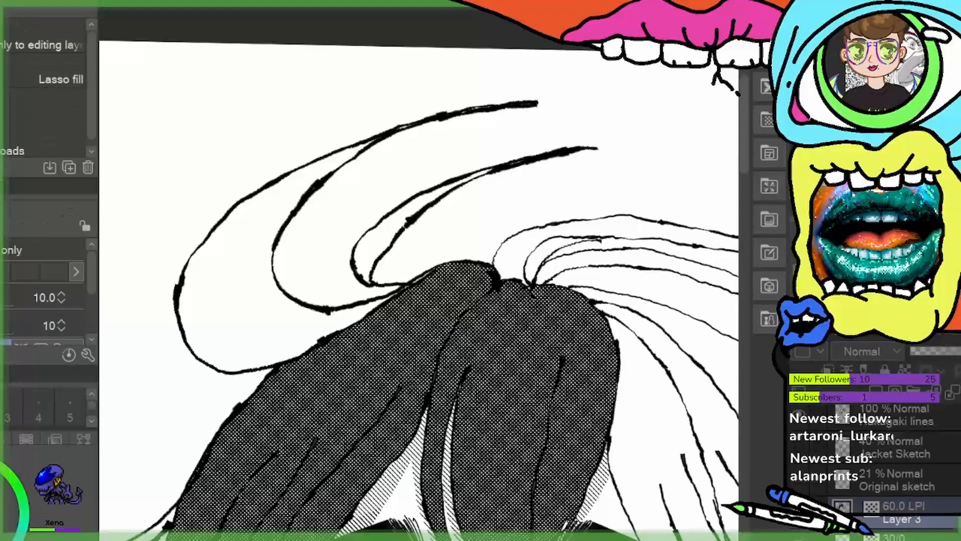
click(248, 253)
click(397, 220)
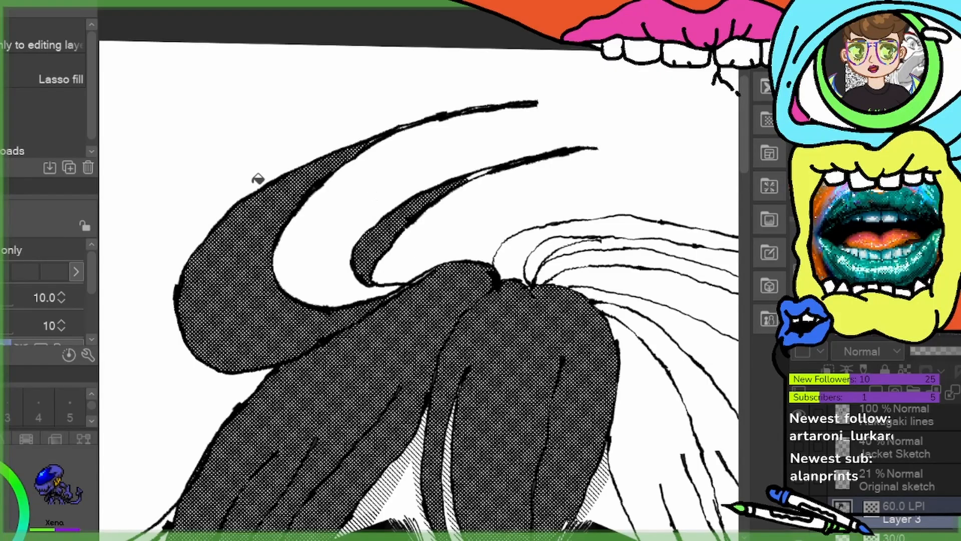
key(p)
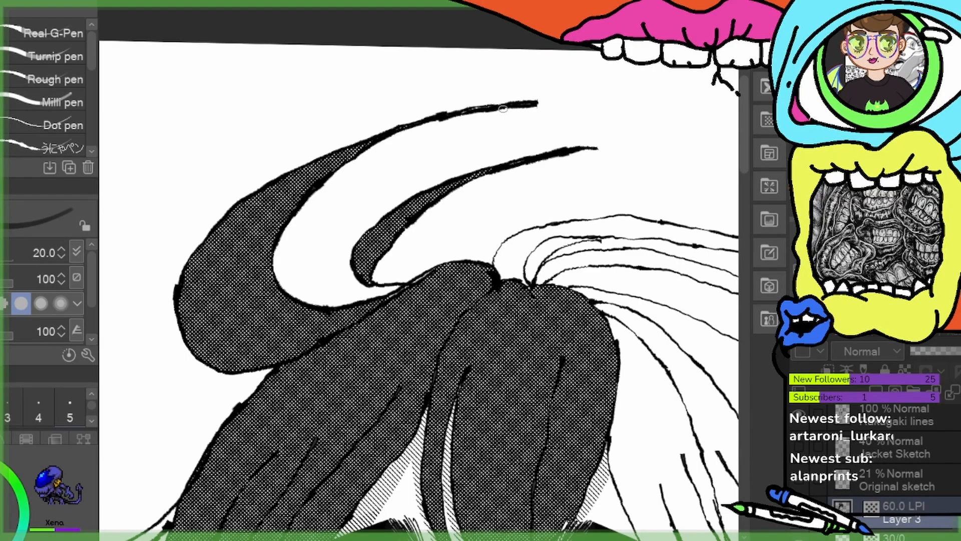
drag(494, 322, 418, 286)
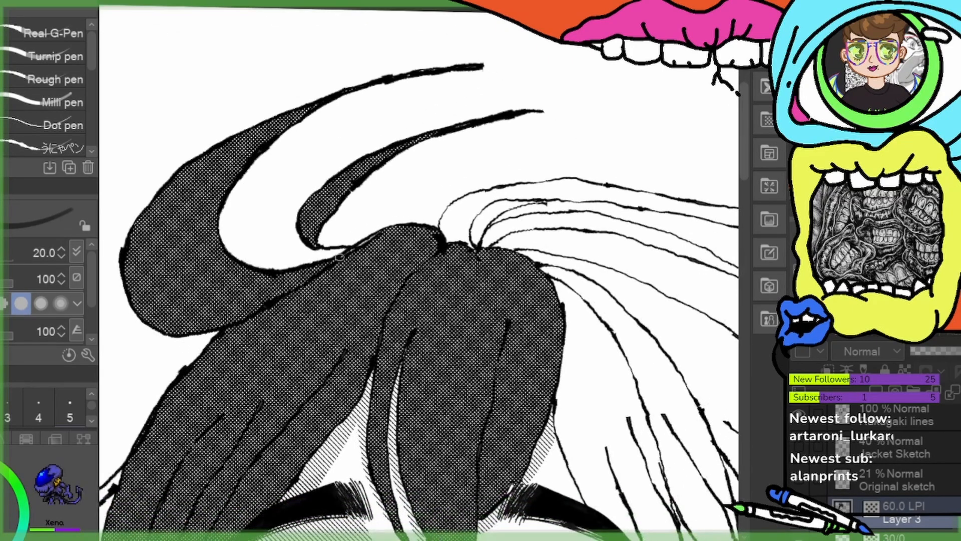
Cover the thin stray curl on the ear side of the head with dark dot tone up to its hooked tip
mouse_move(484, 271)
mouse_down()
mouse_move(309, 247)
mouse_move(297, 216)
mouse_up()
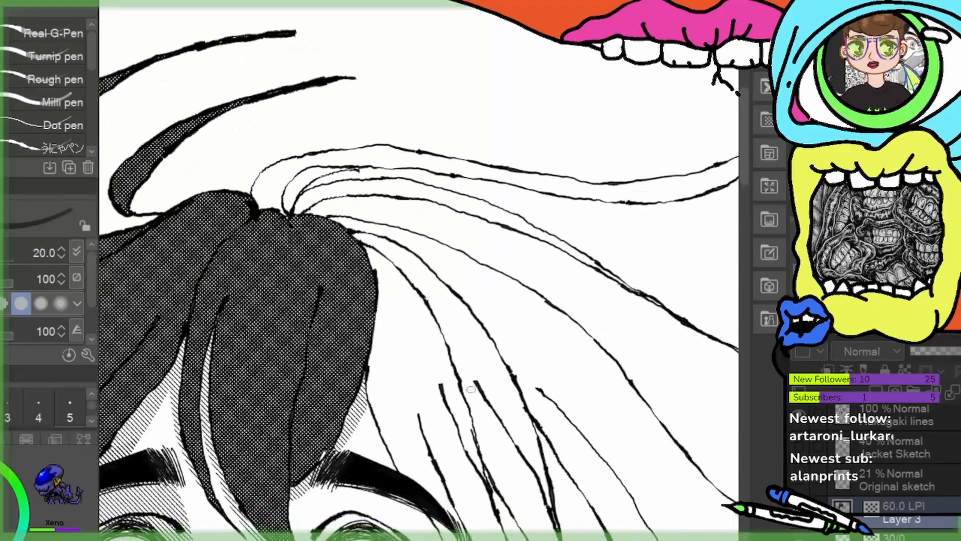
drag(409, 422, 380, 278)
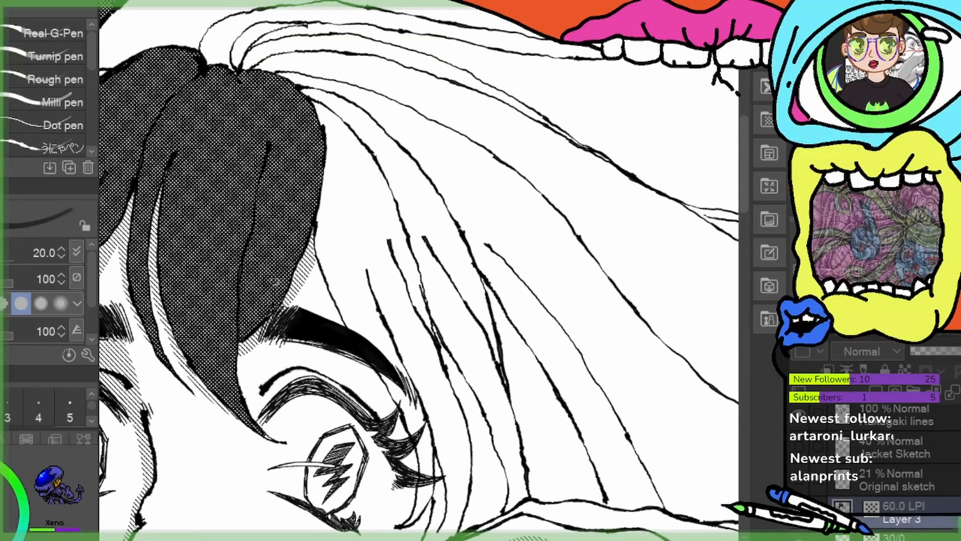
scroll(432, 234, down, 3)
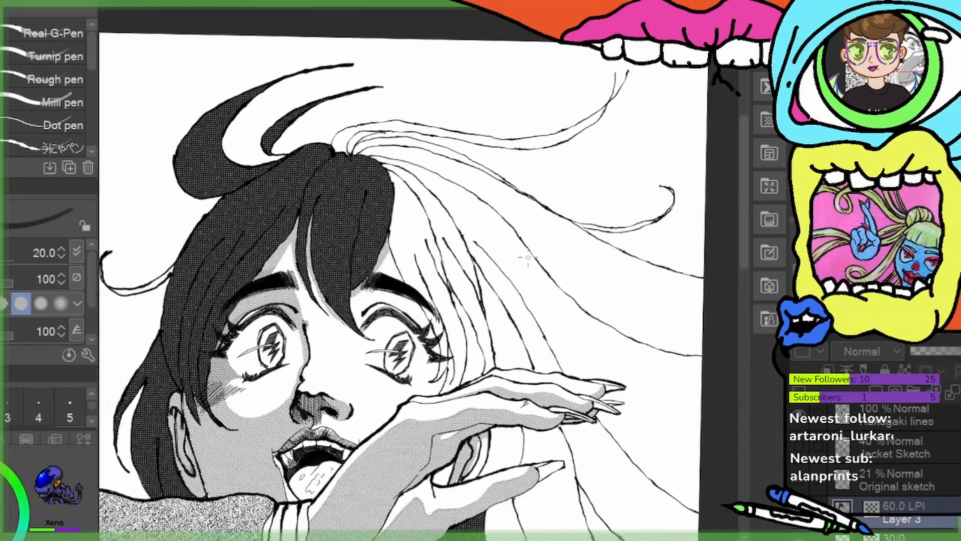
drag(545, 296, 543, 151)
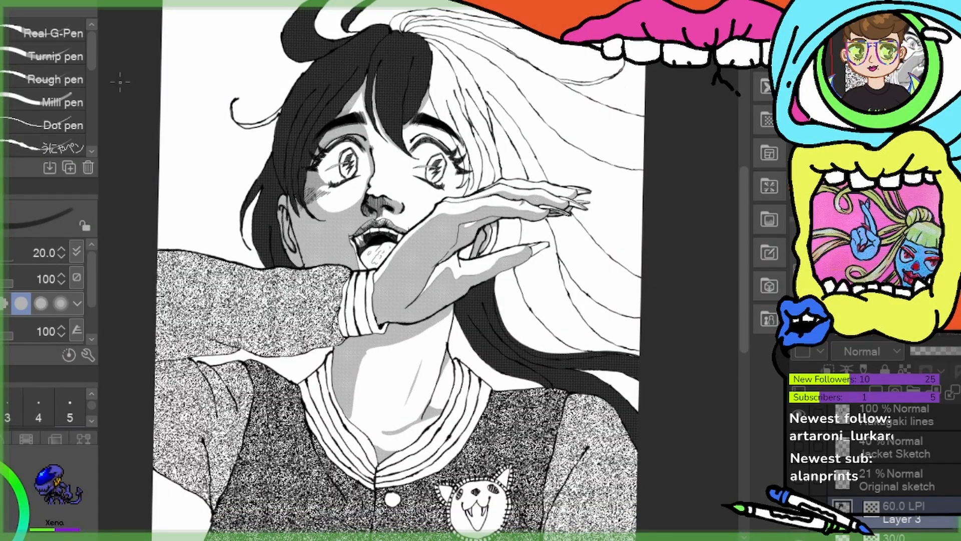
scroll(311, 170, up, 5)
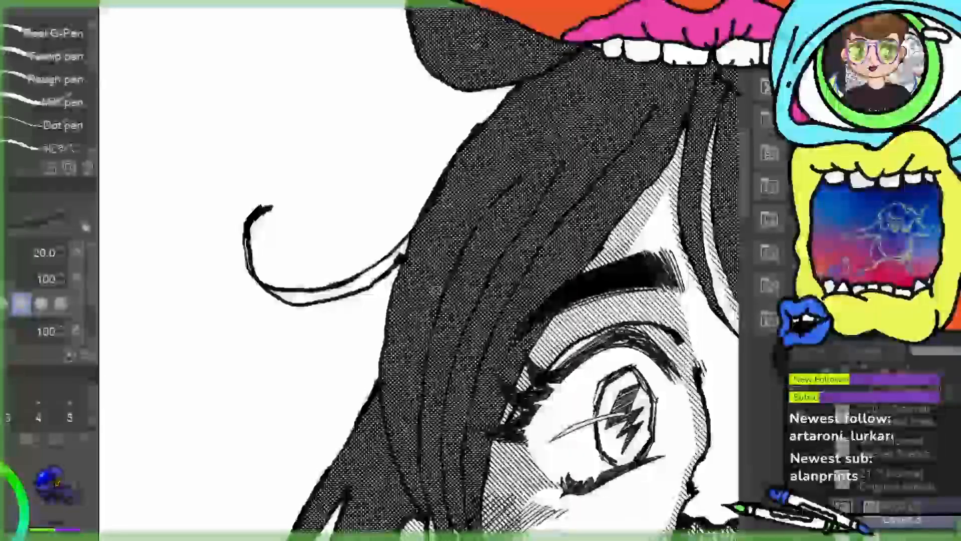
drag(274, 290, 313, 294)
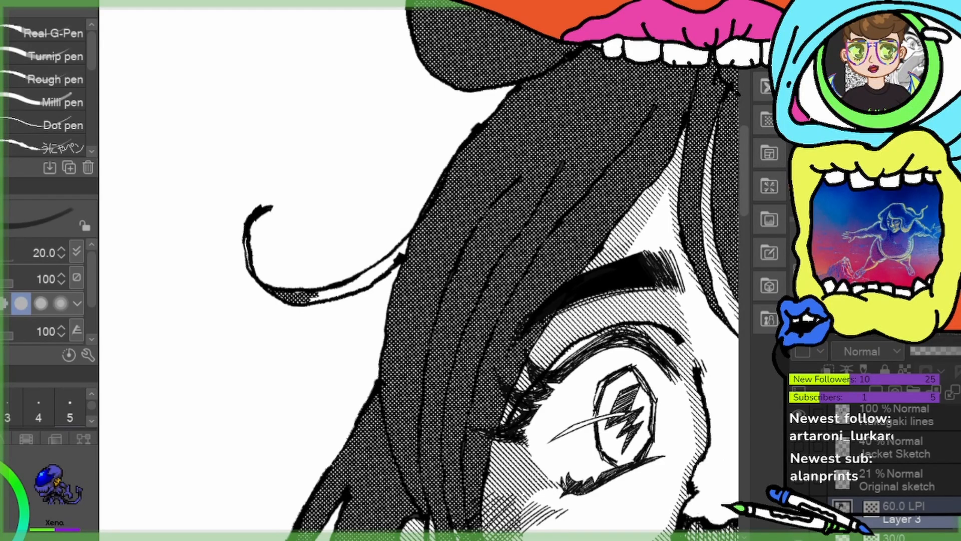
key(g)
drag(321, 267, 363, 278)
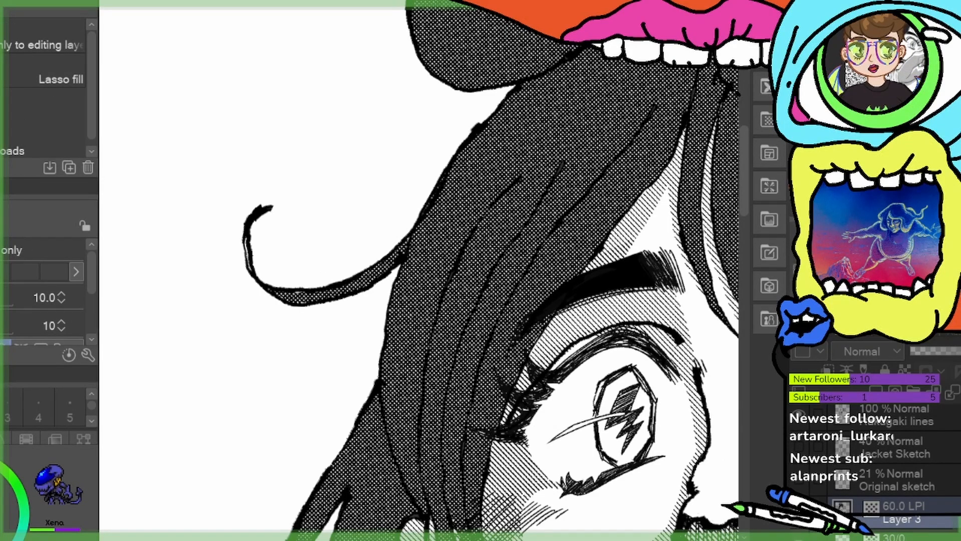
key(p)
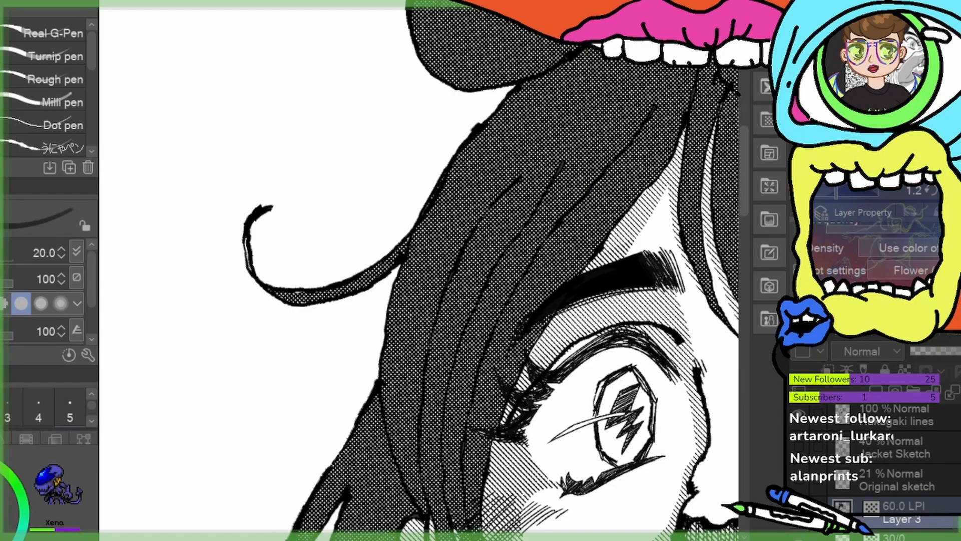
drag(246, 248, 252, 267)
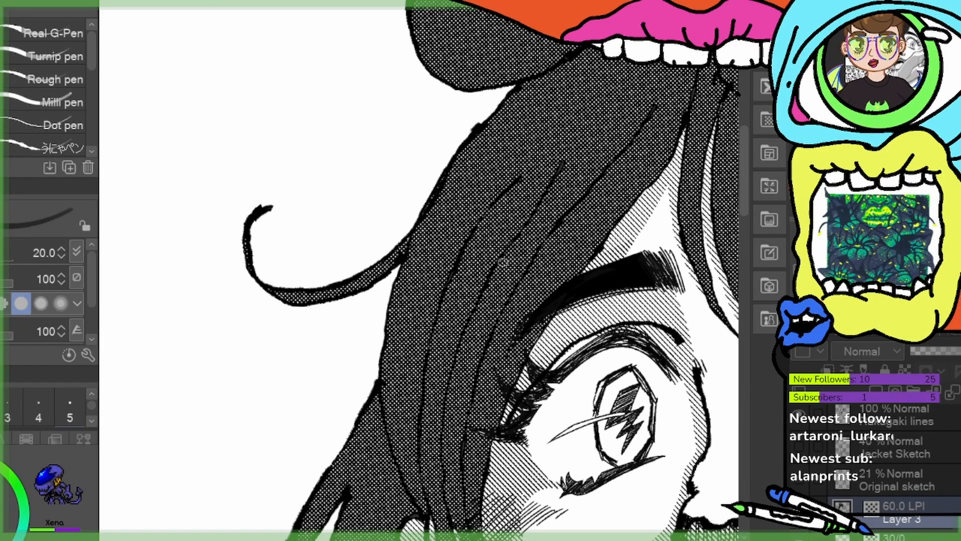
scroll(543, 353, down, 2)
scroll(650, 314, down, 2)
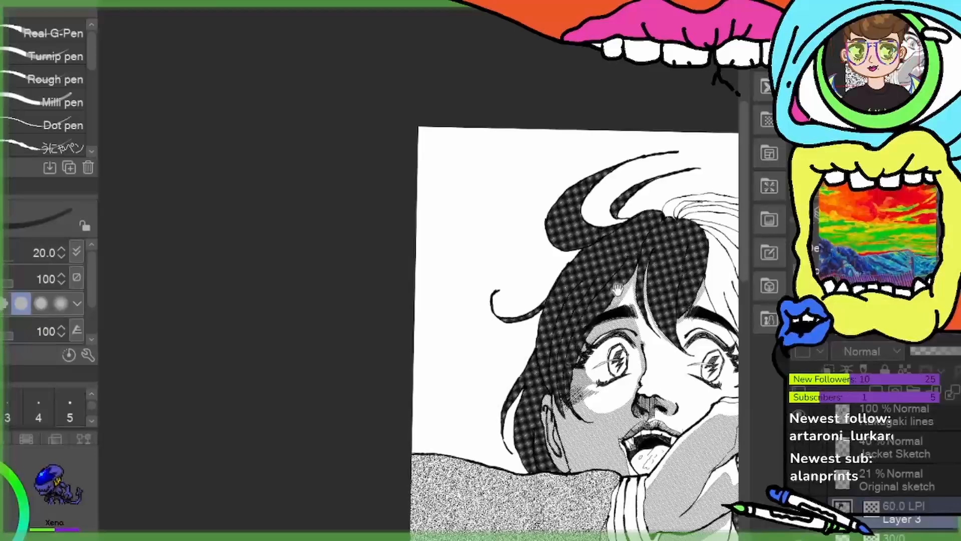
drag(618, 289, 371, 121)
scroll(465, 142, down, 2)
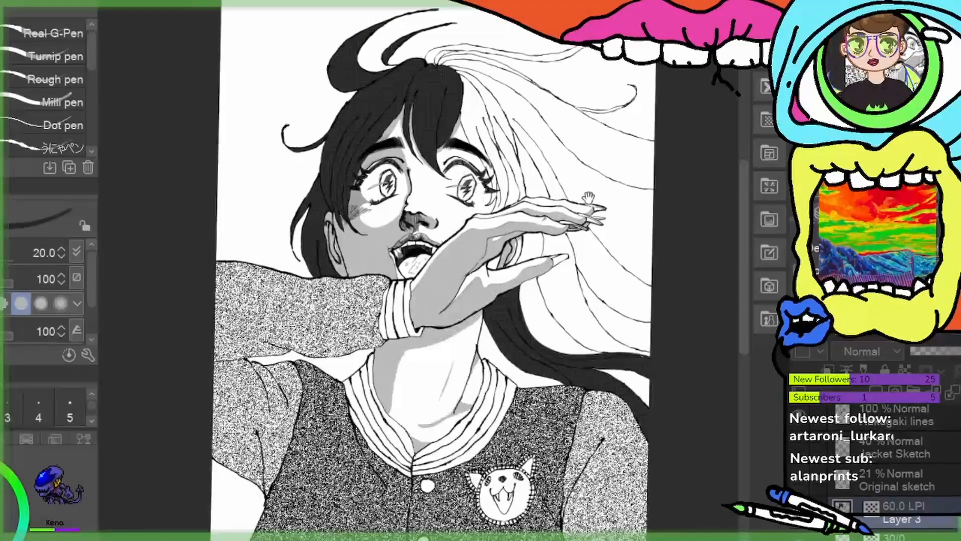
drag(588, 197, 554, 208)
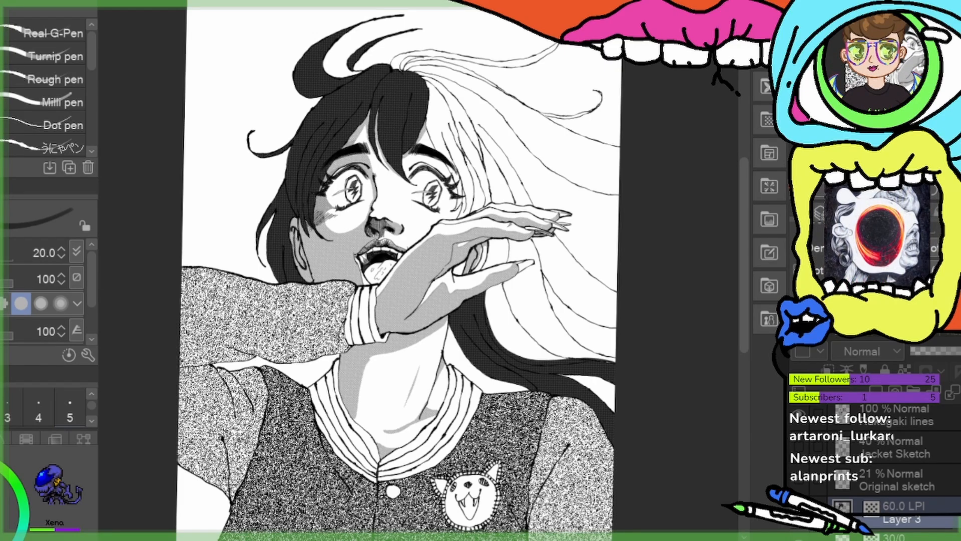
scroll(632, 250, up, 1)
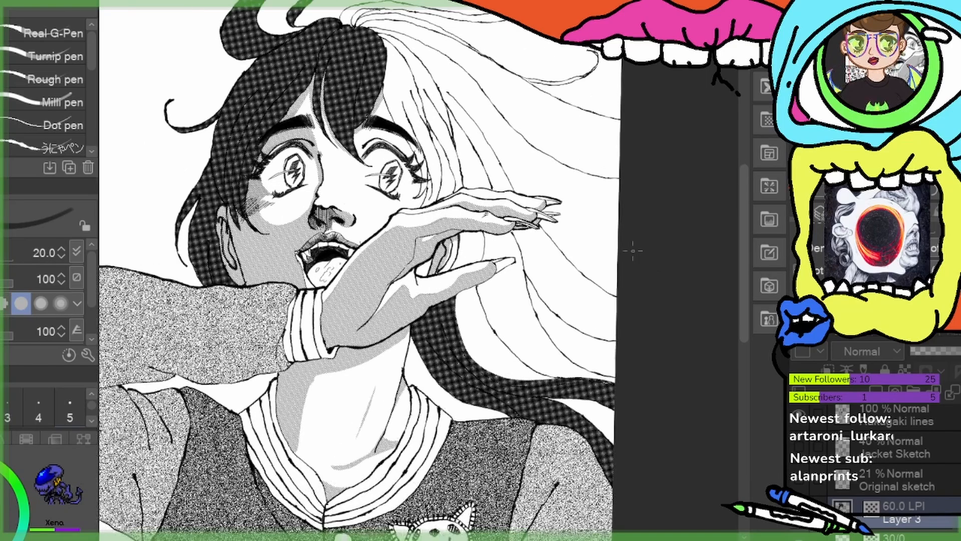
scroll(633, 250, up, 3)
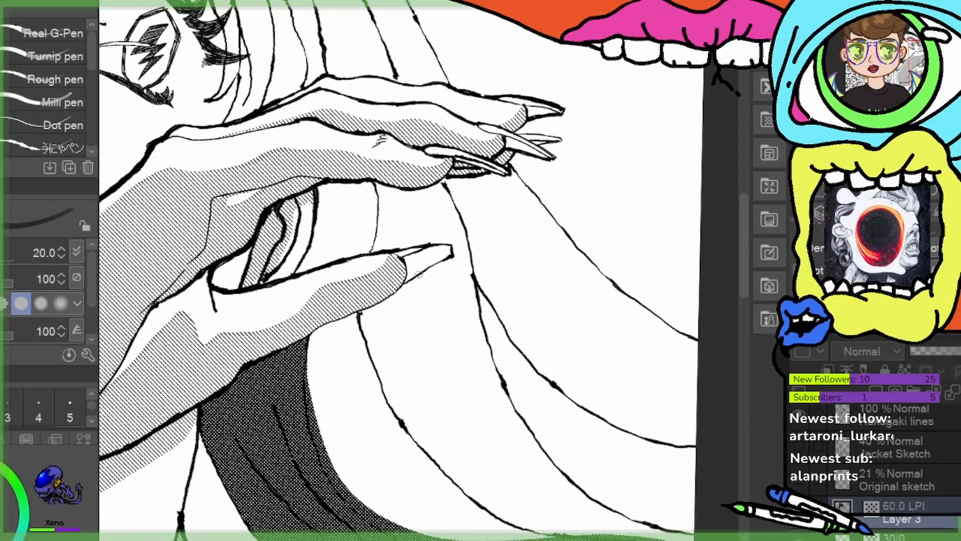
drag(430, 252, 488, 395)
key(ctrl+z)
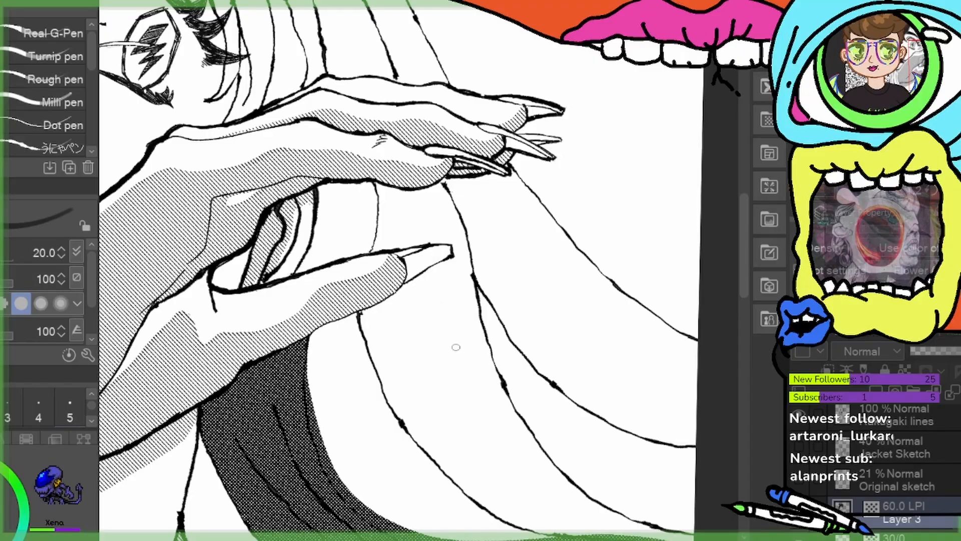
Fill the locks between the fringe and the raised hand with dark dot tone, including the white slivers between strands
mouse_move(402, 235)
mouse_down()
mouse_move(497, 386)
mouse_move(508, 453)
mouse_up()
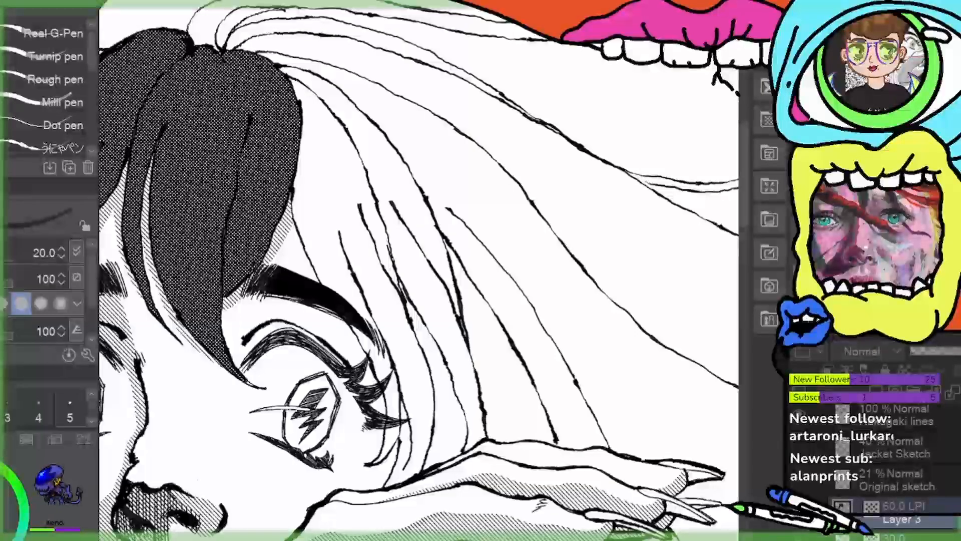
key(g)
click(320, 181)
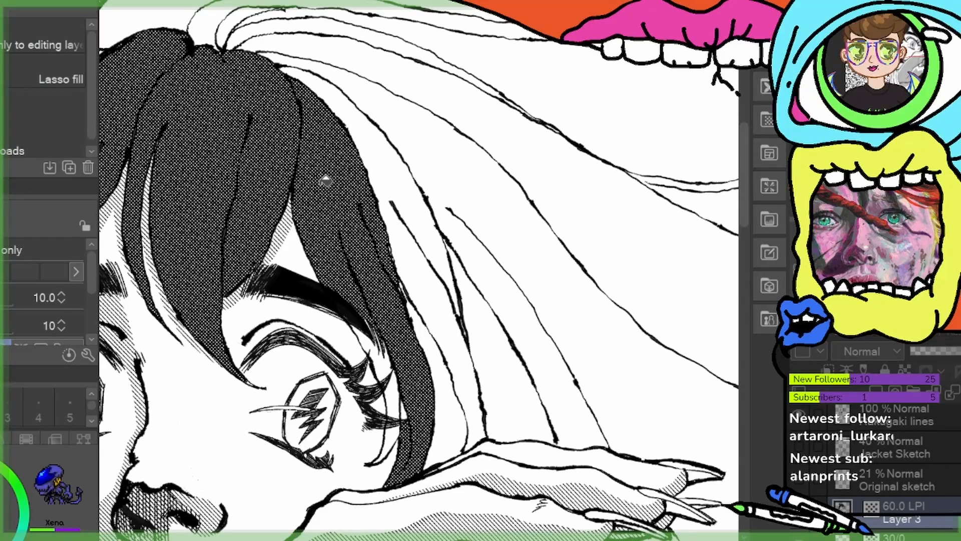
click(382, 353)
click(398, 396)
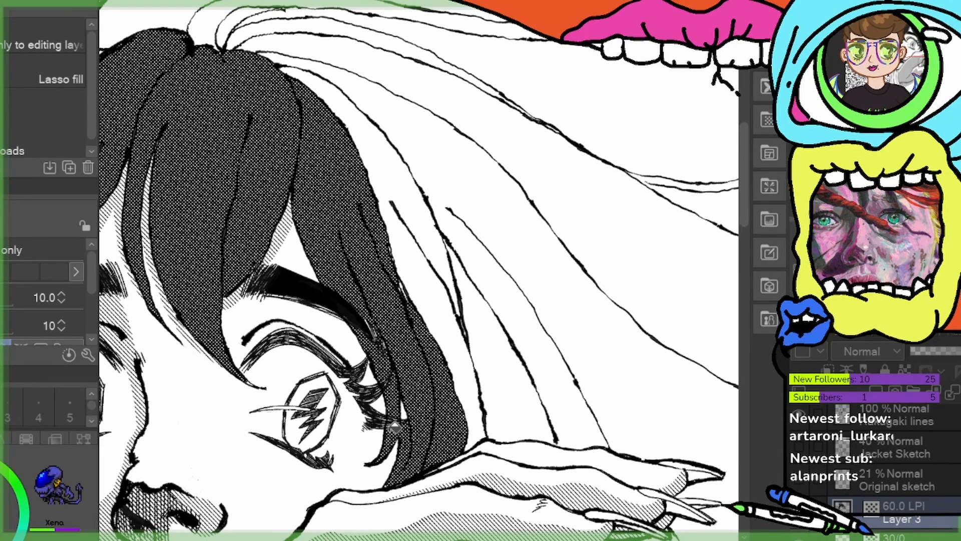
click(434, 295)
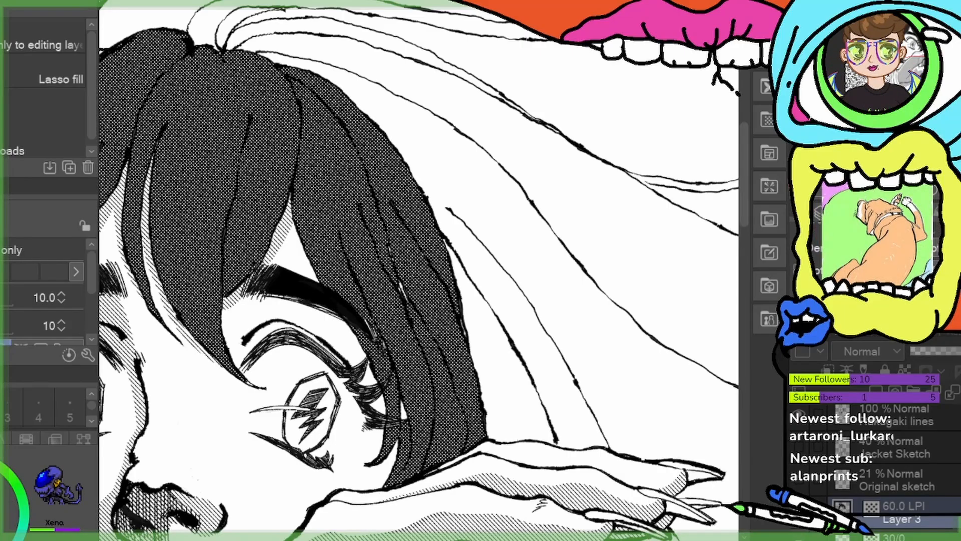
key(p)
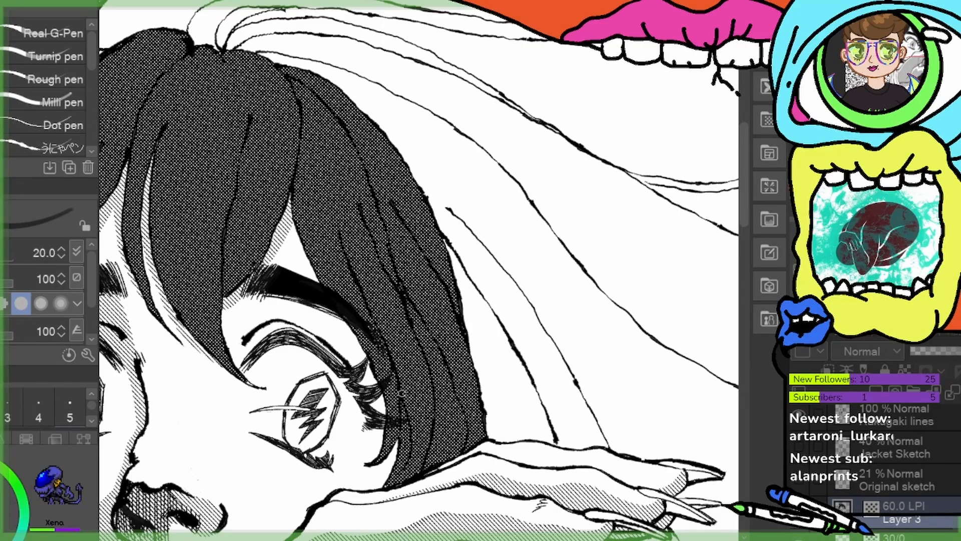
scroll(480, 368, up, 2)
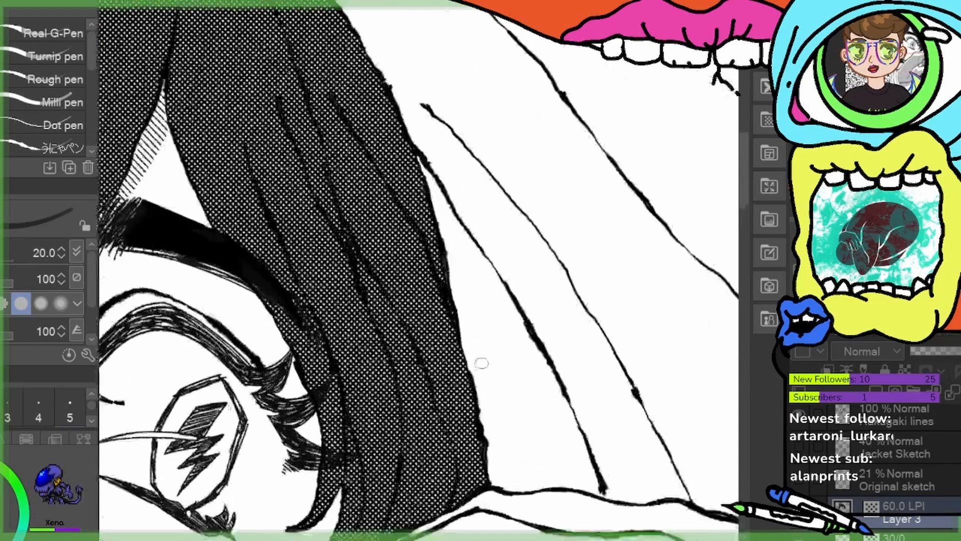
scroll(475, 368, down, 3)
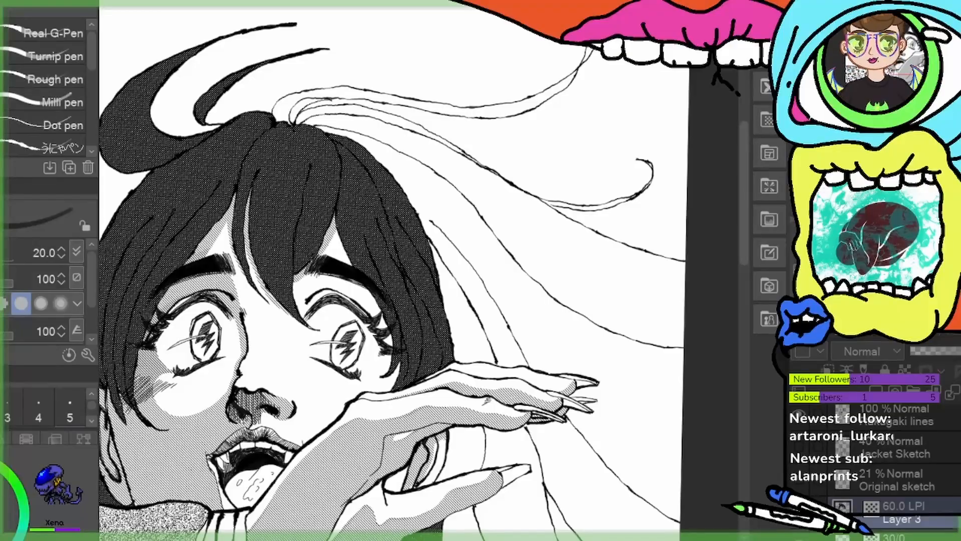
Fill the strands flowing from the crown and the large hair sections behind the raised hand with dark dot tone
key(g)
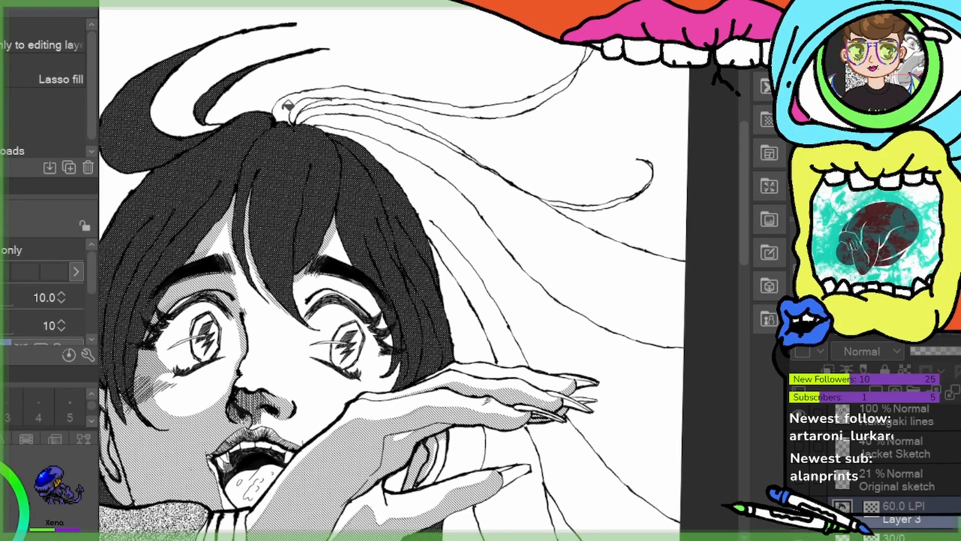
drag(287, 105, 301, 118)
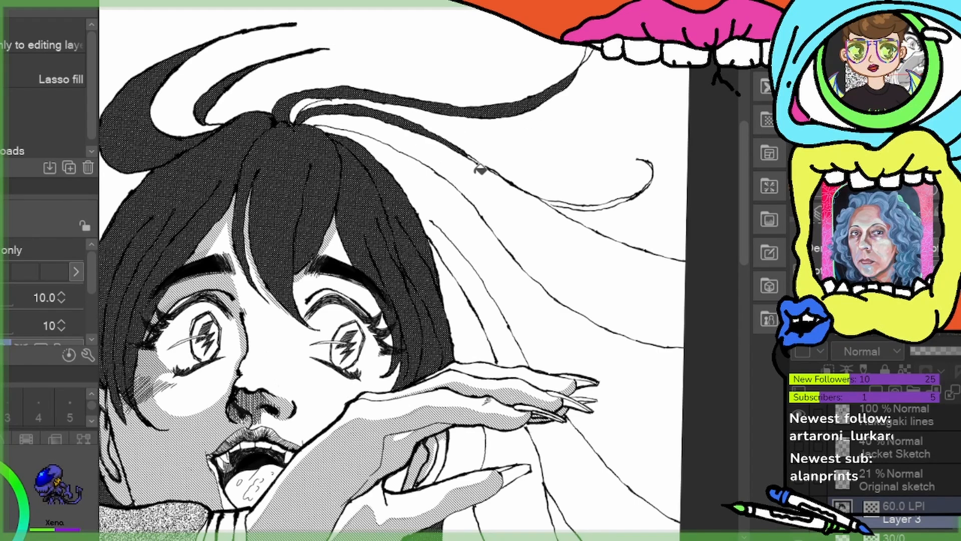
click(486, 248)
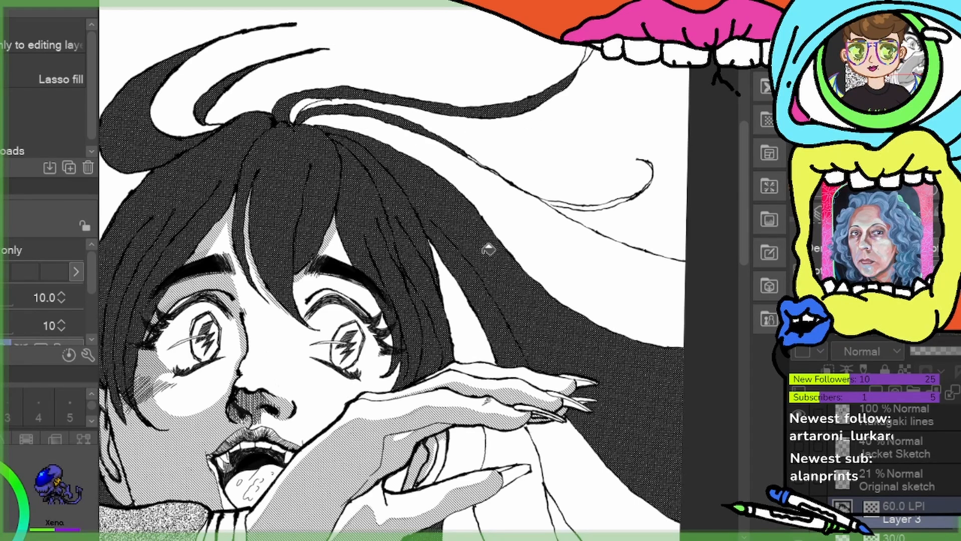
click(471, 323)
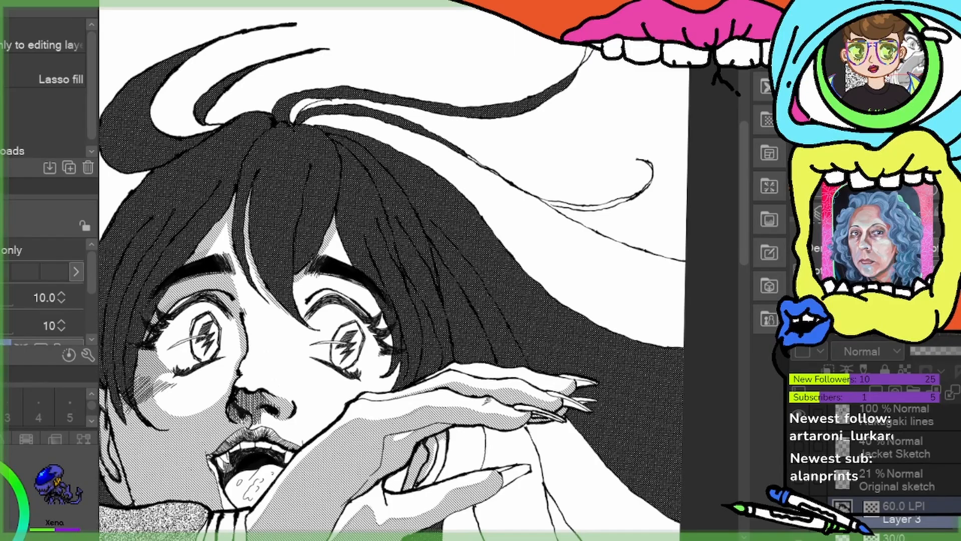
Paint dark dot tone into the white gap at the crown's strand roots and the narrow taper of the lower flowing strand
key(p)
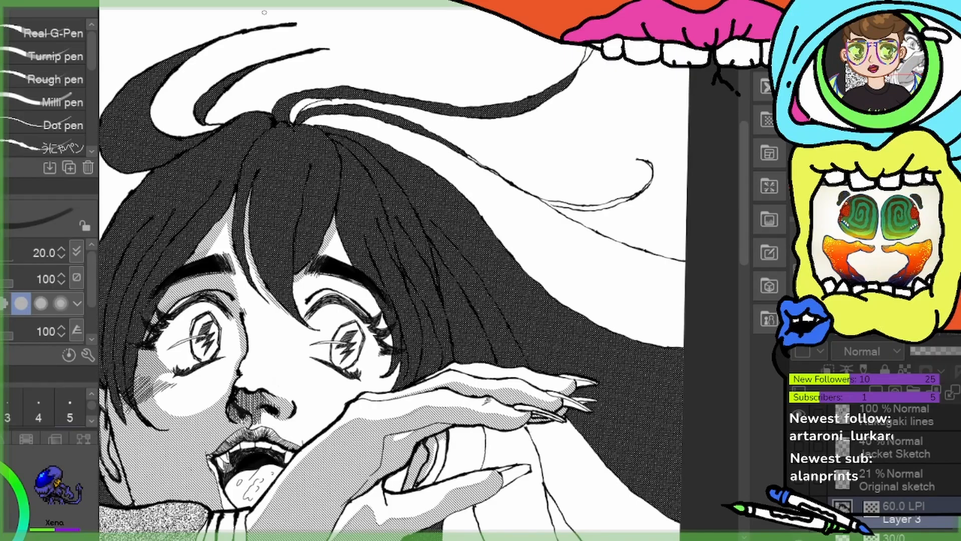
scroll(309, 49, up, 2)
scroll(332, 82, up, 4)
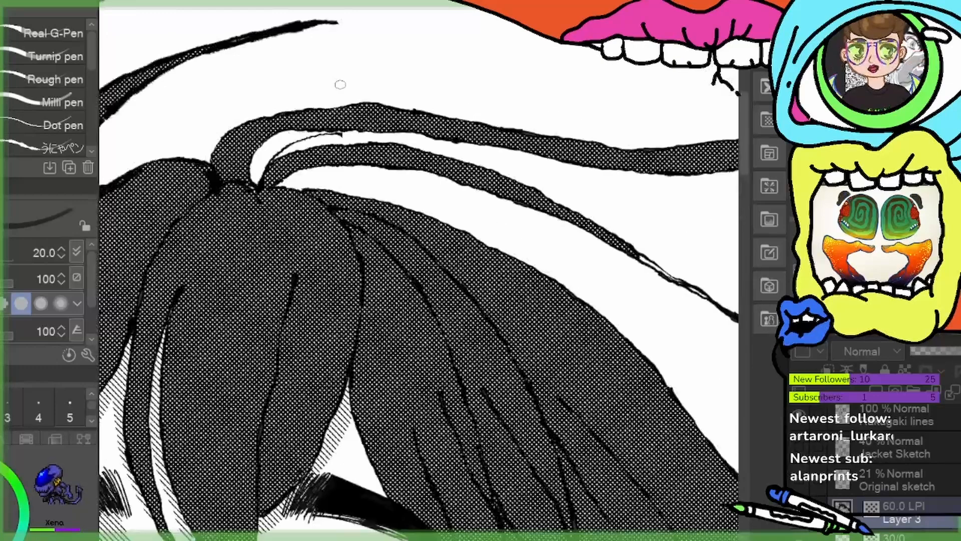
mouse_move(268, 143)
mouse_down()
mouse_move(253, 183)
mouse_move(263, 160)
mouse_move(256, 172)
mouse_move(306, 136)
mouse_move(283, 141)
mouse_move(328, 129)
mouse_up()
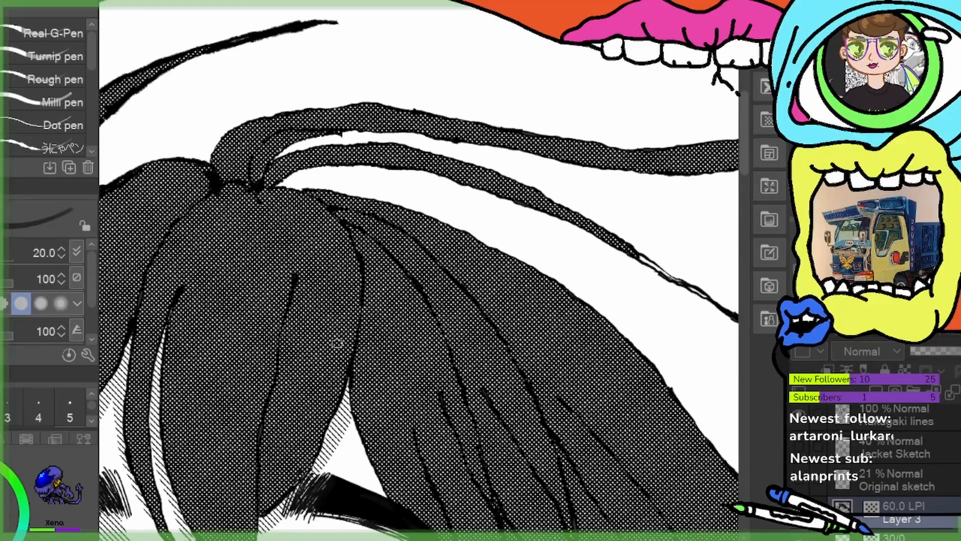
drag(337, 343, 290, 380)
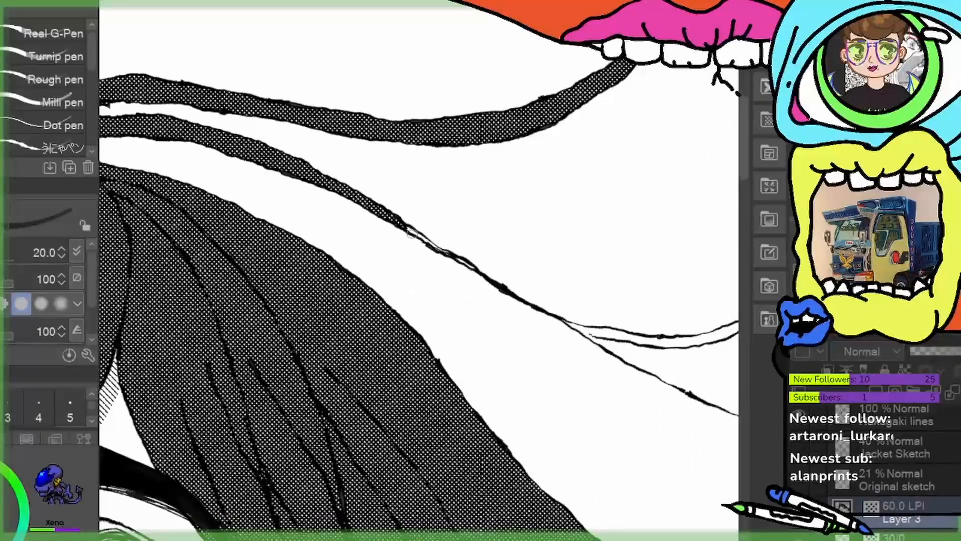
drag(411, 232, 460, 260)
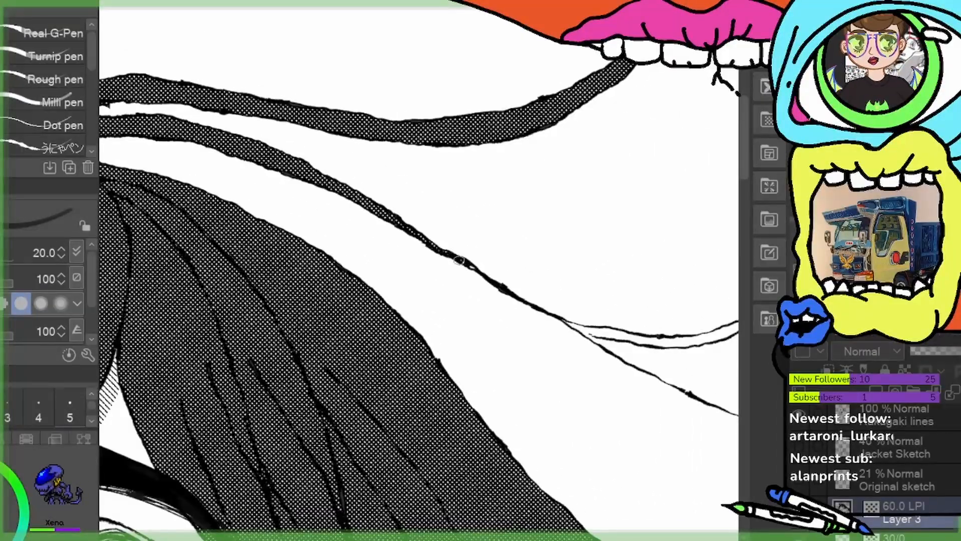
Cover the thin hooked curl beyond the flowing strand with dark dot tone, keeping the tone within its outline
drag(481, 429, 193, 359)
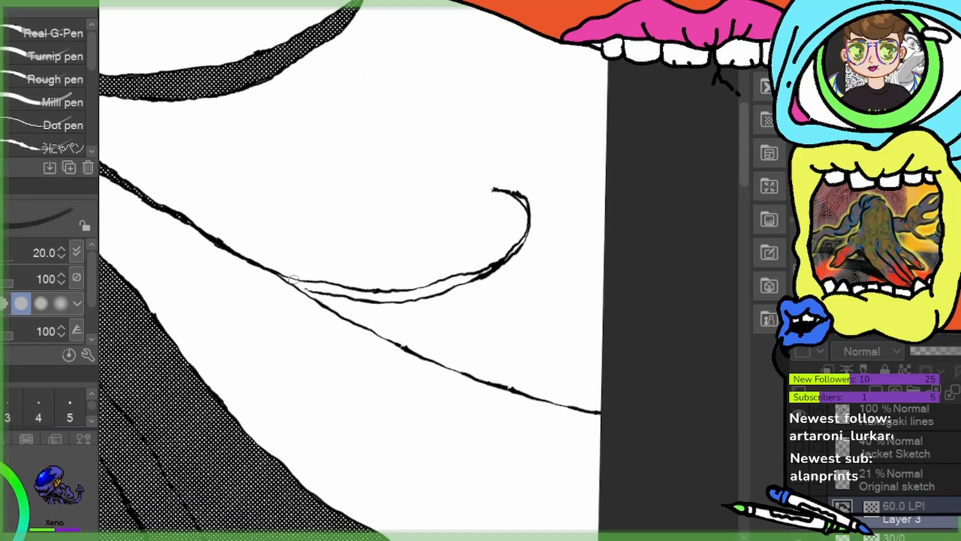
mouse_move(283, 277)
mouse_down()
mouse_move(388, 295)
mouse_move(367, 297)
mouse_move(423, 291)
mouse_move(400, 300)
mouse_move(489, 269)
mouse_move(473, 276)
mouse_move(527, 231)
mouse_up()
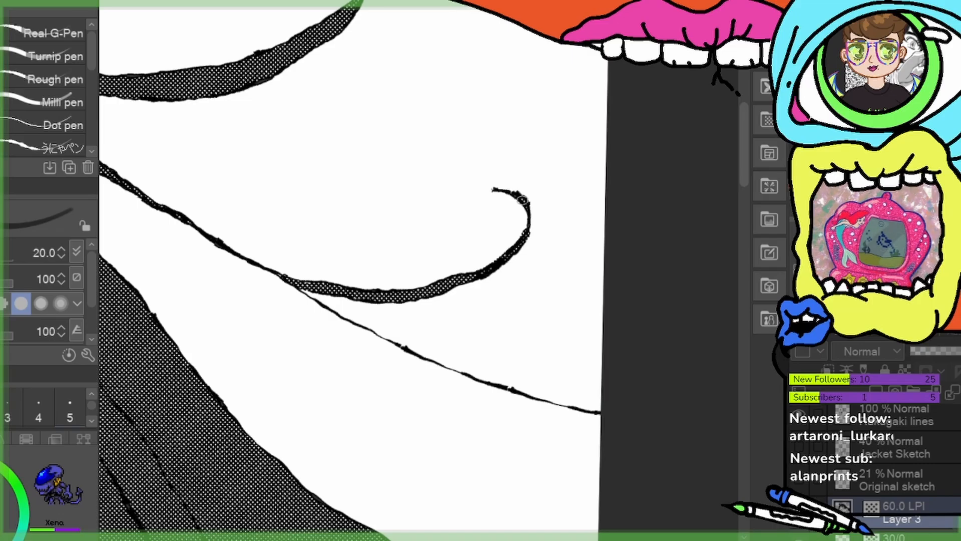
key(e)
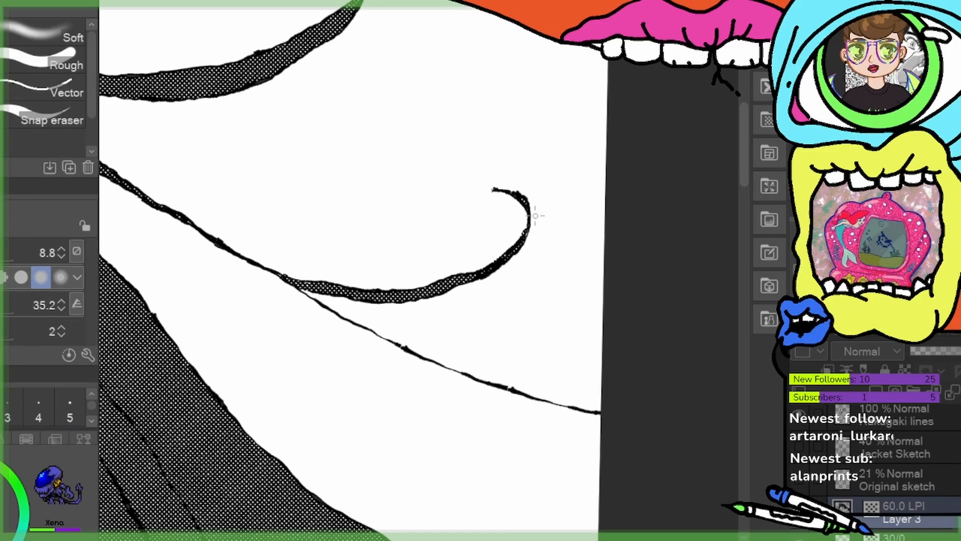
key(p)
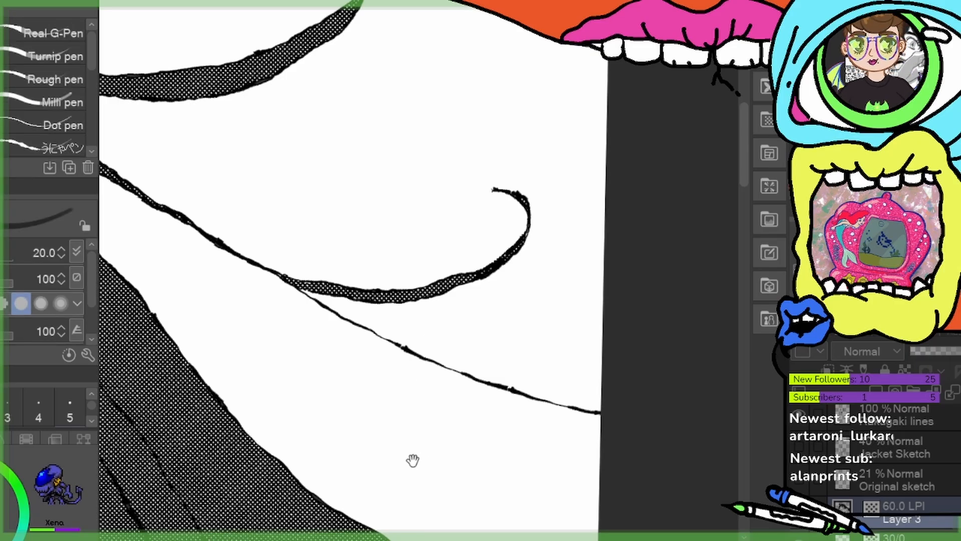
Fill the wide white hair section beneath the hooked curl and lower flowing strand with dark dot tone out to the canvas edge
mouse_move(412, 459)
mouse_down()
mouse_move(586, 427)
mouse_move(546, 393)
mouse_up()
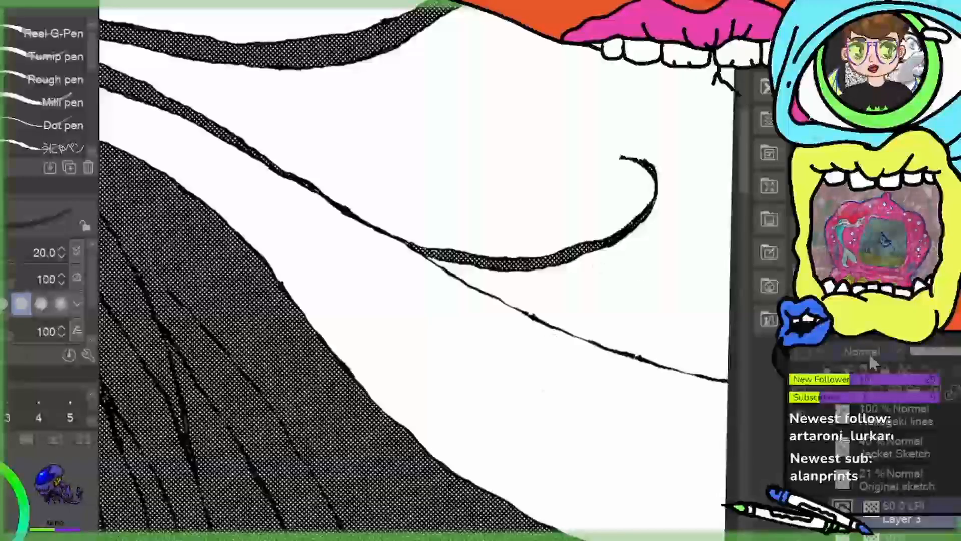
scroll(390, 279, down, 3)
scroll(446, 232, down, 3)
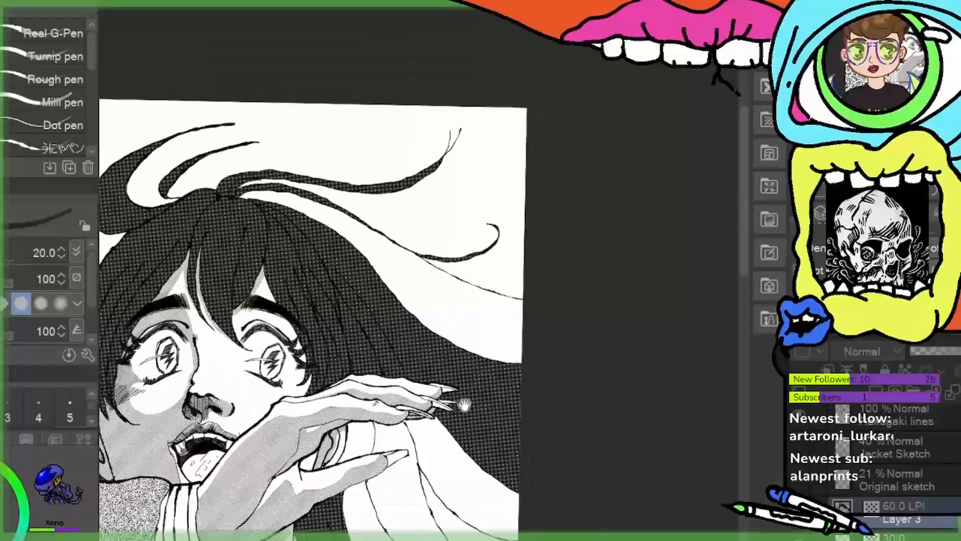
scroll(568, 286, up, 2)
mouse_move(570, 286)
mouse_down()
mouse_move(550, 288)
mouse_move(543, 346)
mouse_up()
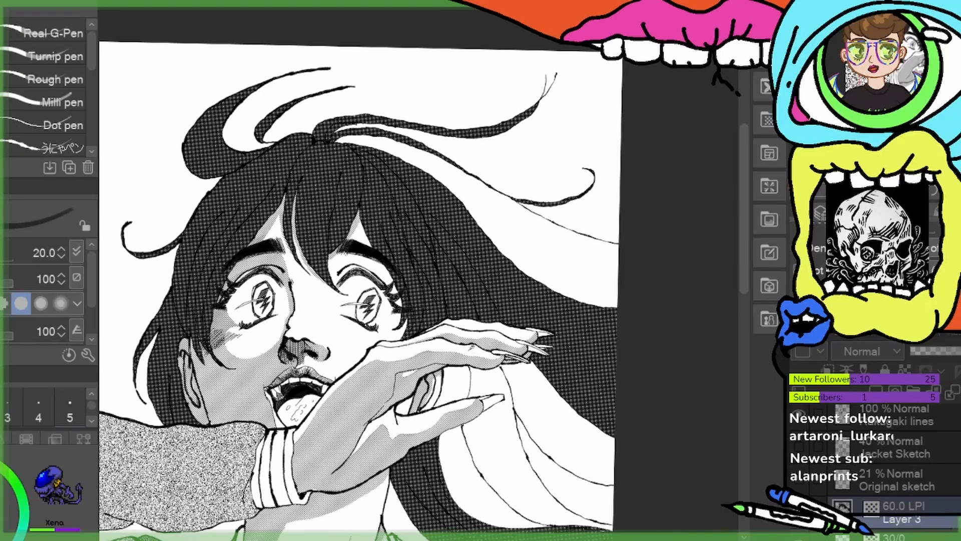
key(g)
drag(532, 228, 543, 360)
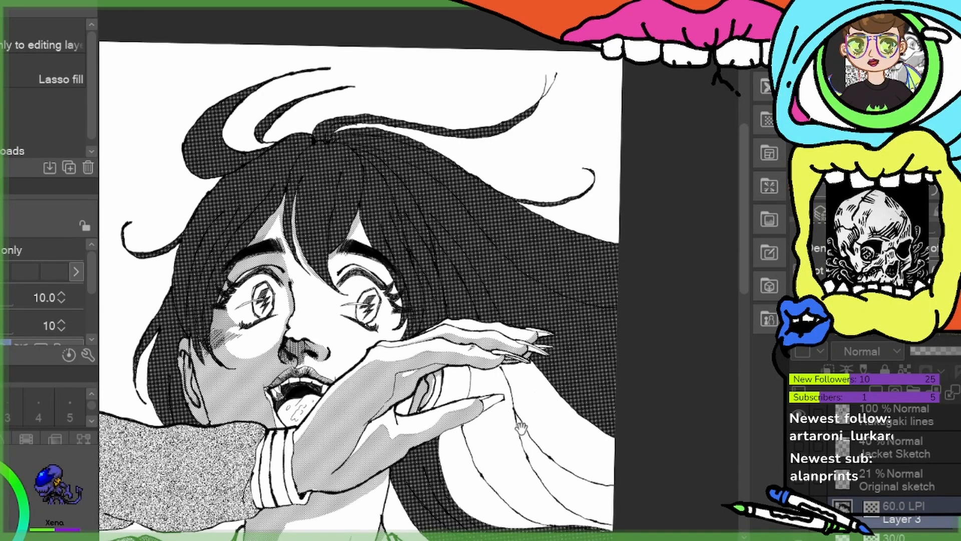
Fill the remaining white hair sections around the fingers, beside the neck and above the shoulder with dark dot tone
drag(520, 425, 380, 247)
click(392, 305)
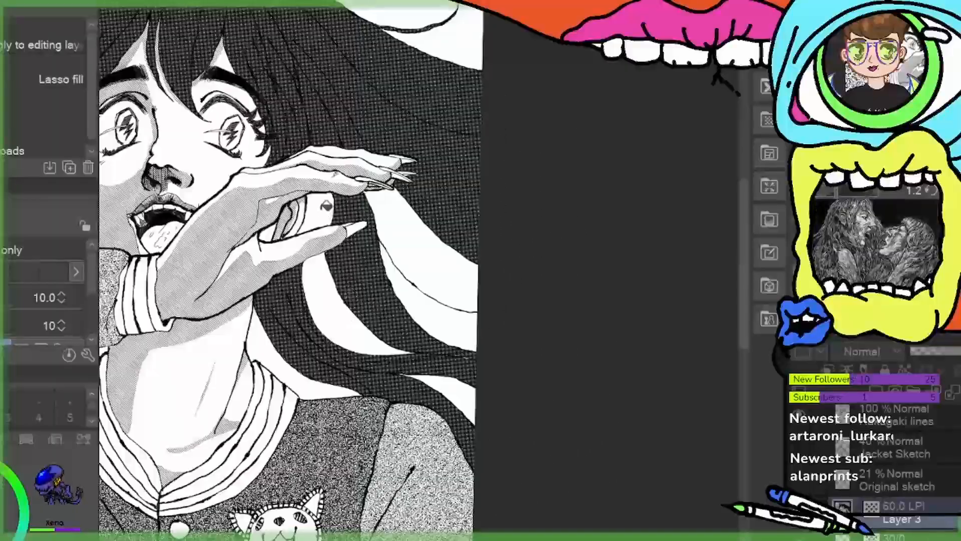
click(324, 206)
click(336, 305)
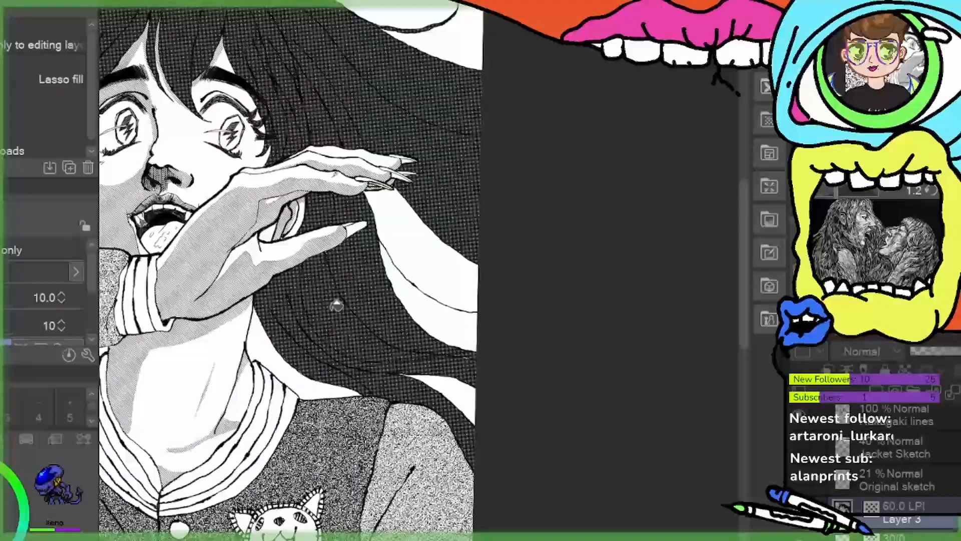
click(328, 376)
click(423, 308)
click(434, 269)
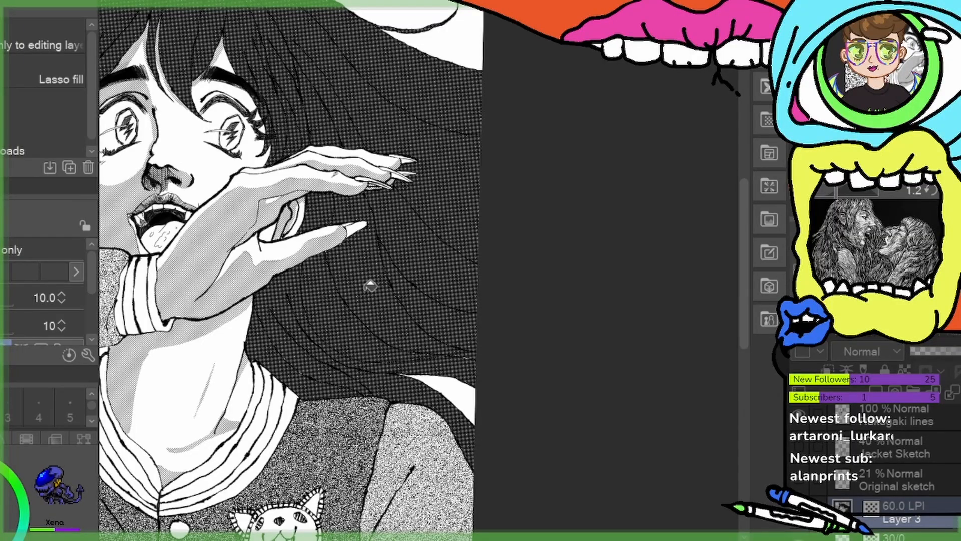
Examine the toned character as a whole, then the hair around the hand and shoulder for remaining untoned gaps
drag(380, 387, 527, 437)
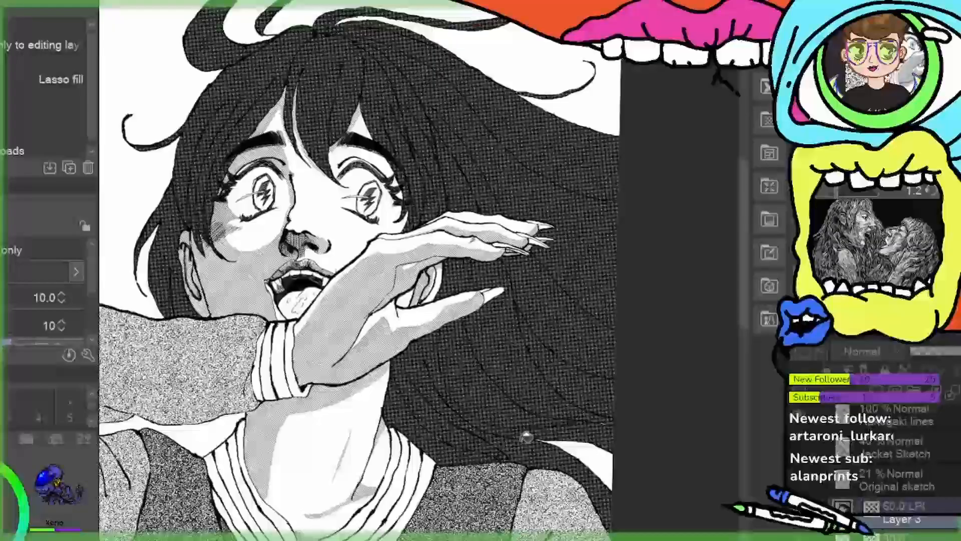
scroll(392, 172, down, 1)
scroll(531, 233, down, 1)
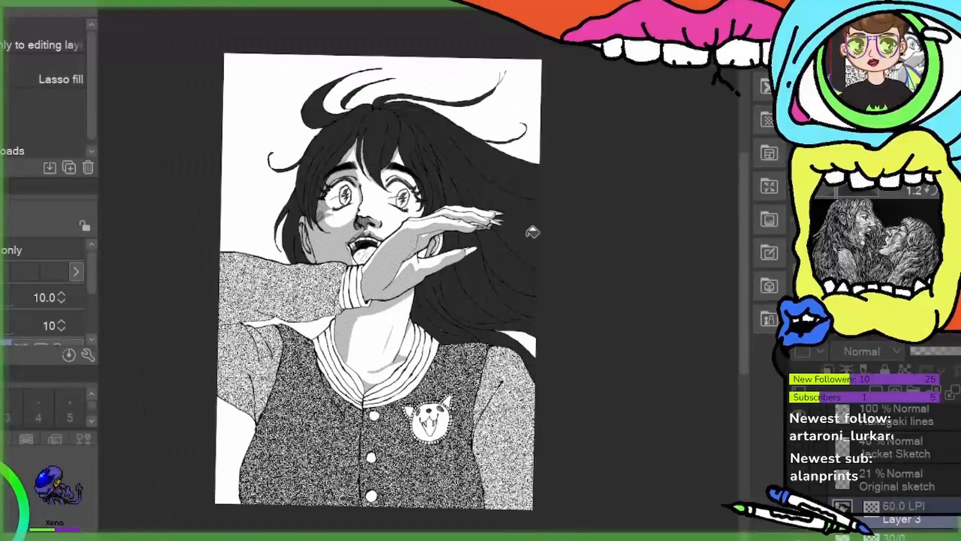
scroll(533, 233, up, 1)
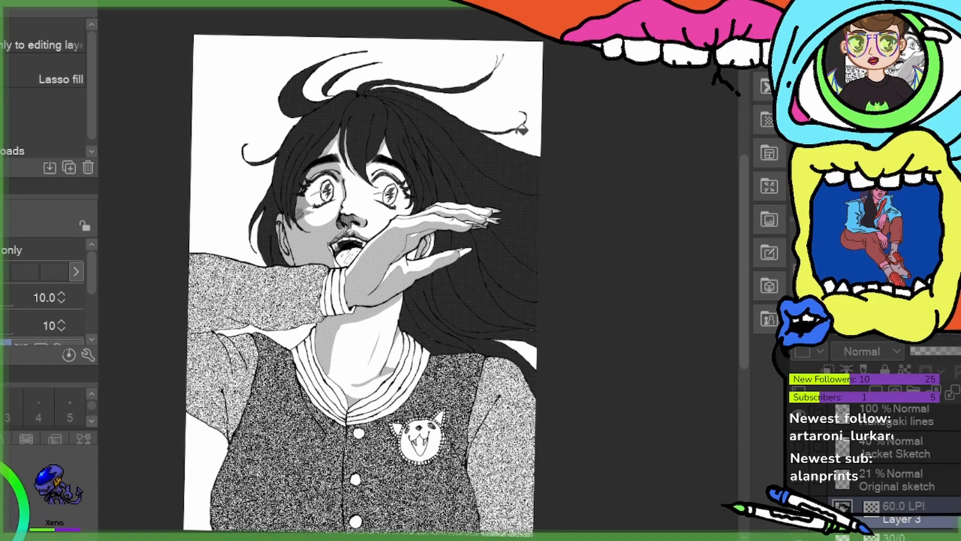
scroll(352, 241, up, 1)
scroll(371, 259, up, 1)
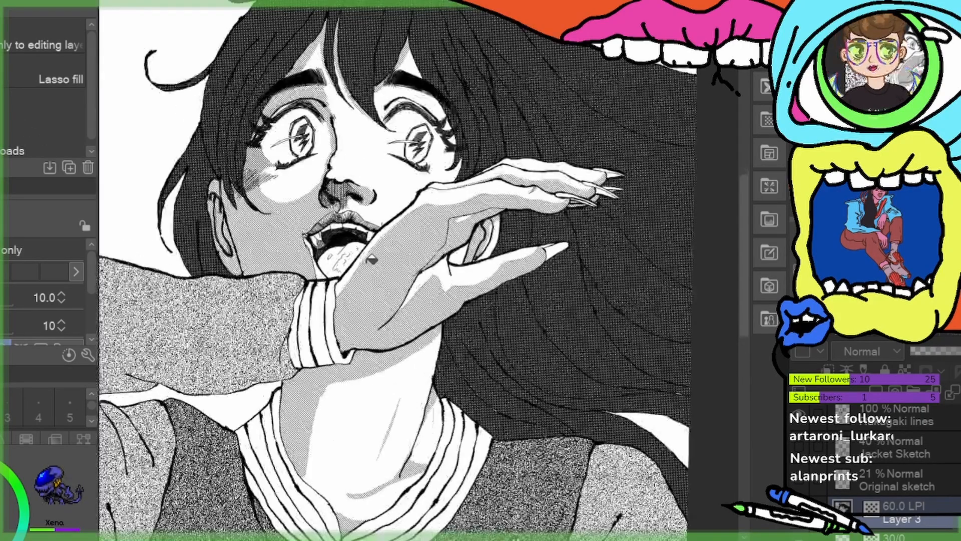
scroll(583, 247, up, 3)
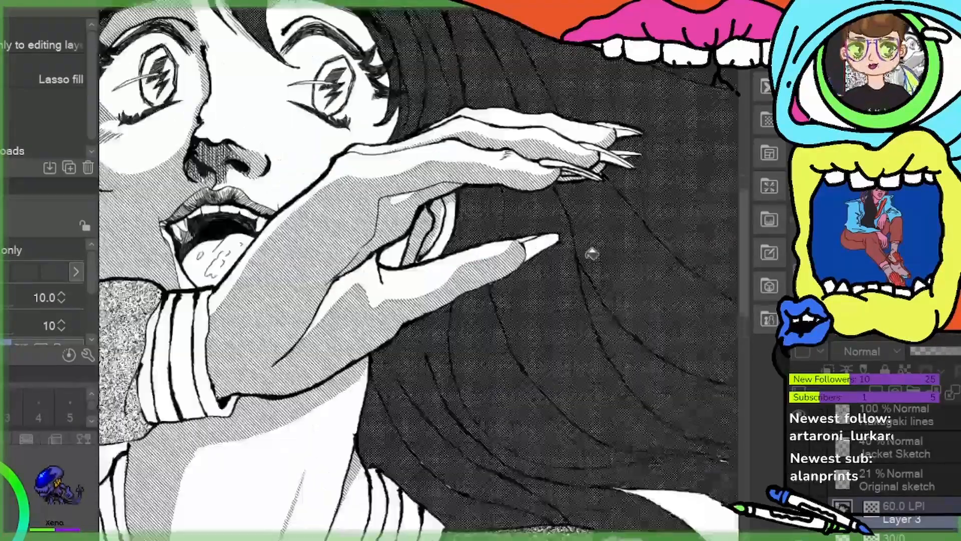
scroll(499, 192, up, 2)
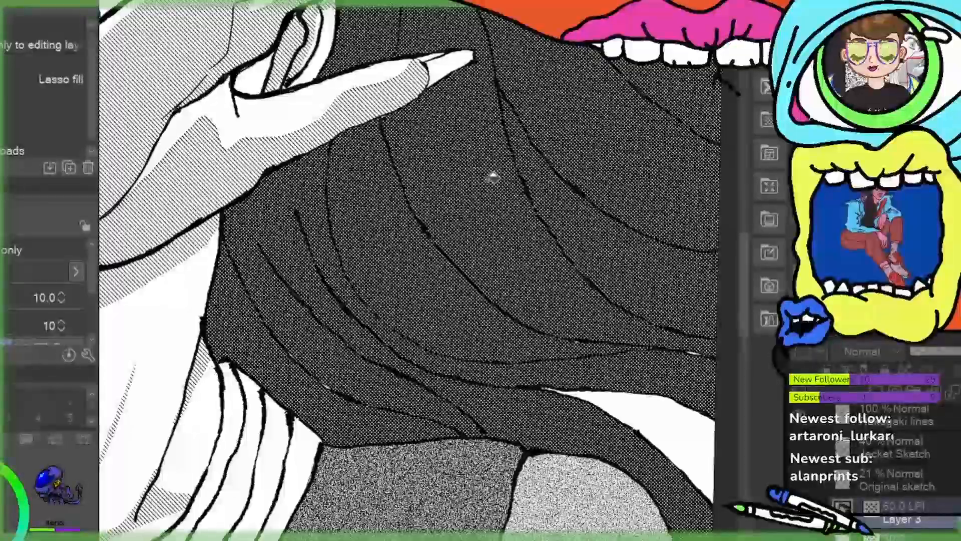
key(p)
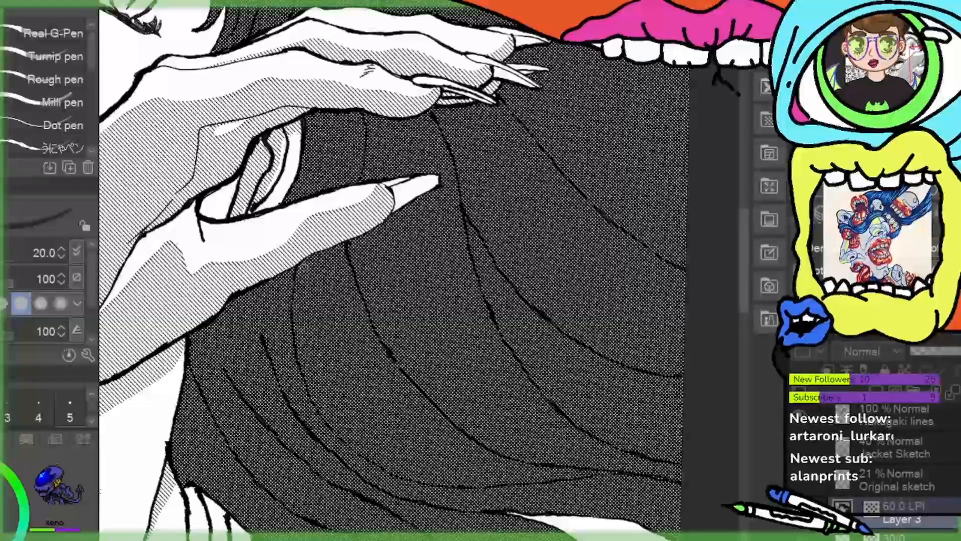
drag(405, 416, 258, 513)
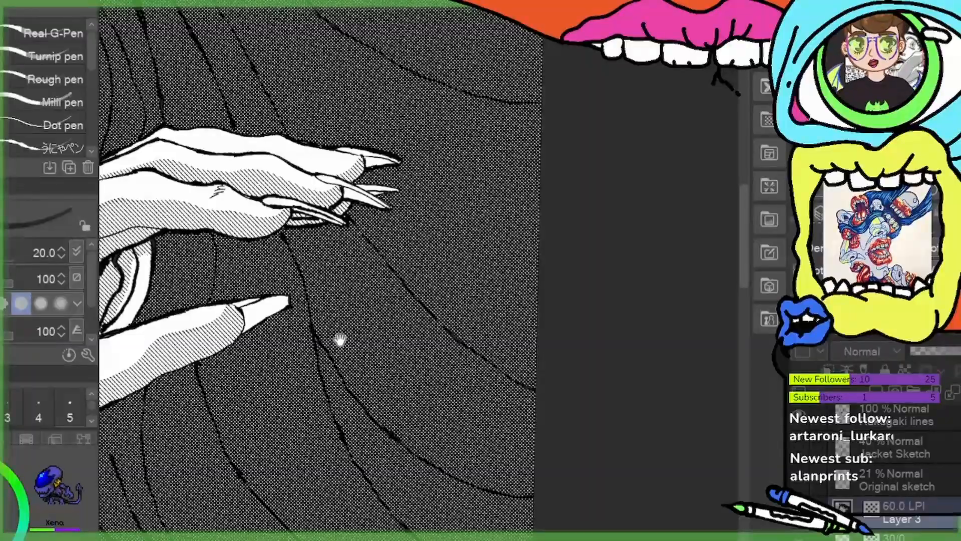
drag(233, 525, 421, 404)
drag(397, 502, 229, 287)
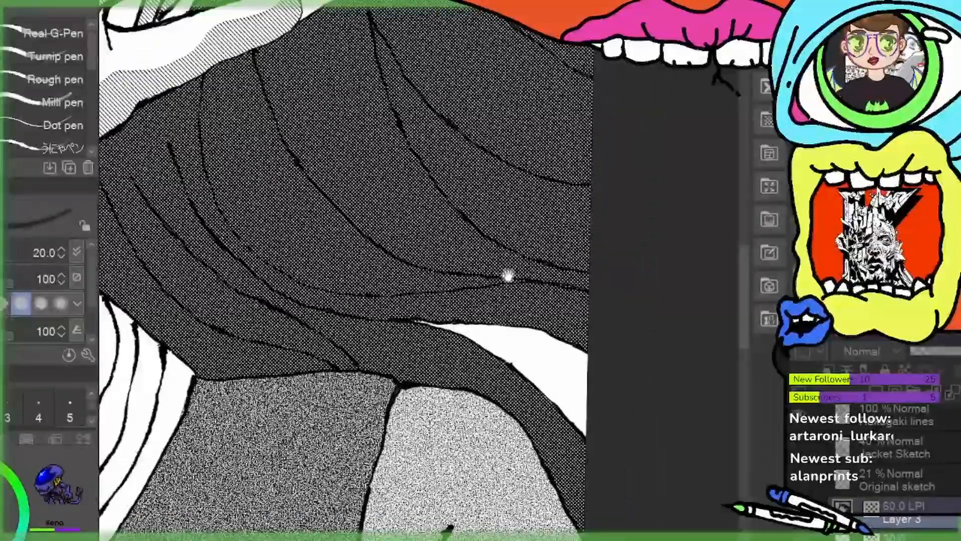
drag(552, 444, 591, 296)
Paint dark noise tone over the innermost stripe of the jacket collar on the hair side, from shoulder to centre front
drag(380, 450, 496, 440)
drag(411, 440, 571, 433)
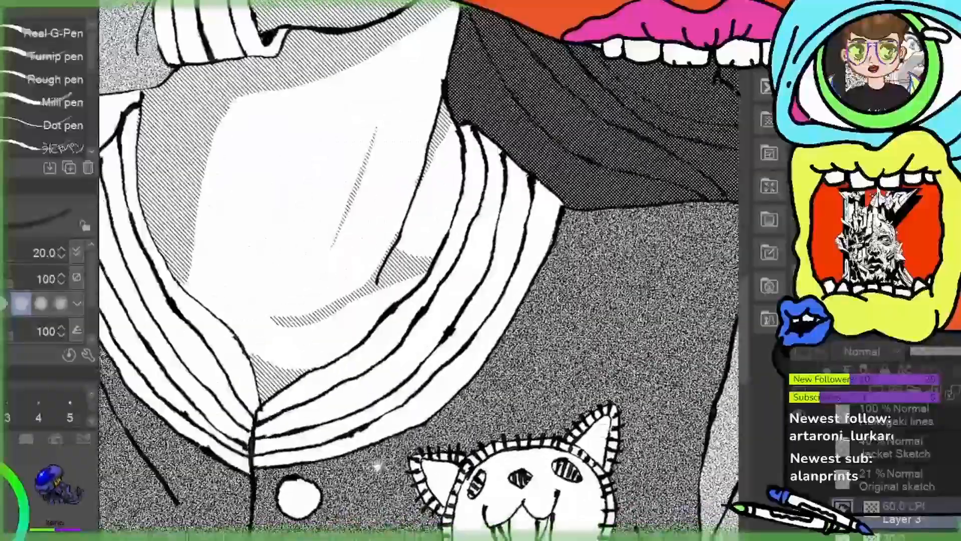
drag(377, 467, 424, 406)
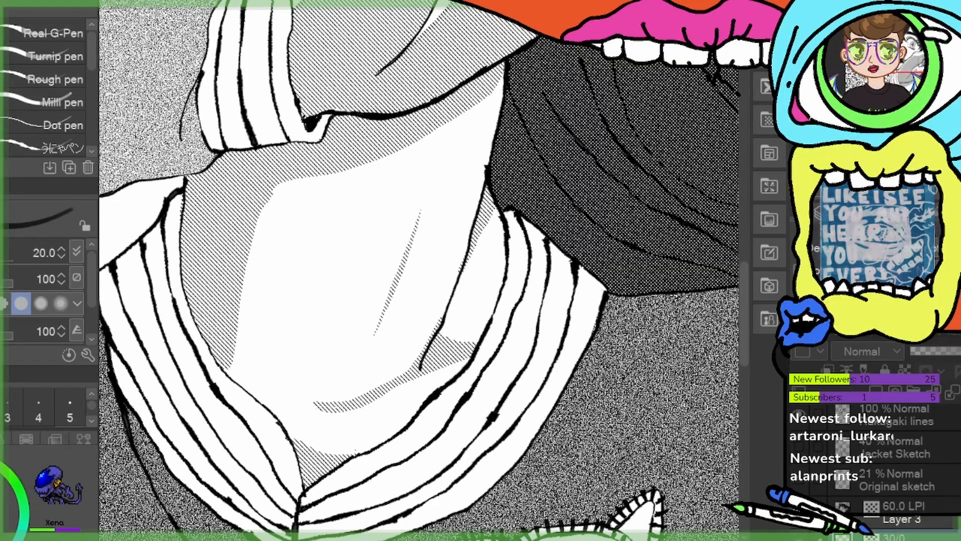
mouse_move(540, 414)
mouse_down()
mouse_move(485, 378)
mouse_move(443, 370)
mouse_up()
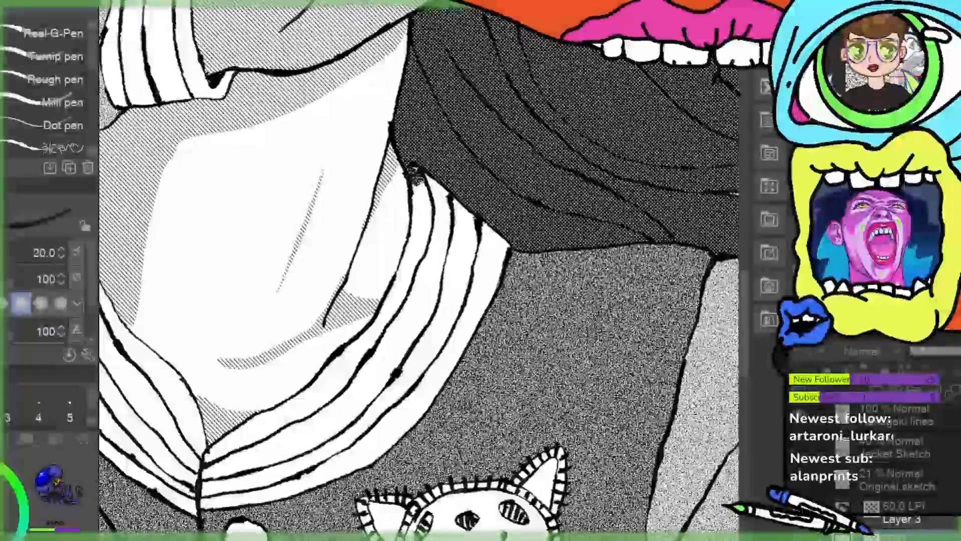
drag(414, 173, 411, 256)
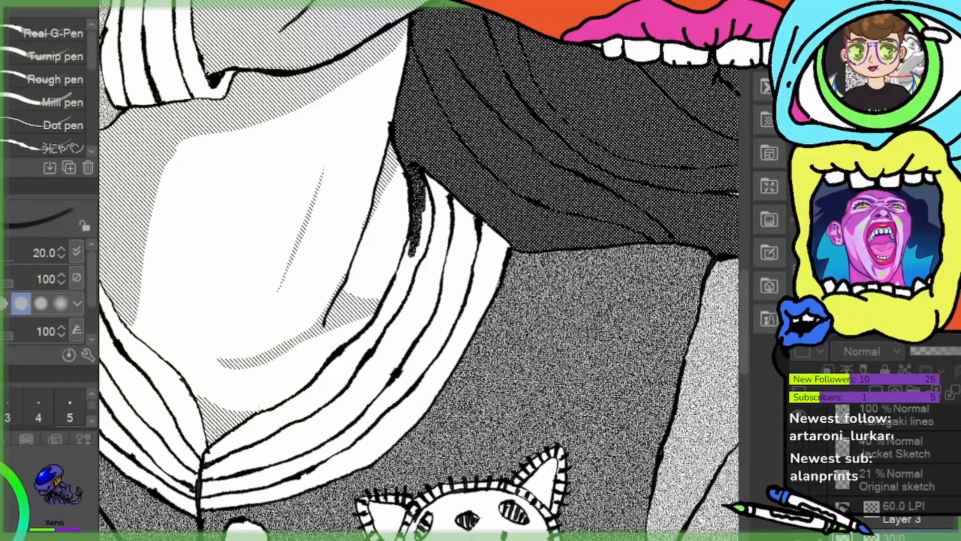
mouse_move(216, 445)
mouse_down()
mouse_move(321, 384)
mouse_move(233, 445)
mouse_move(286, 409)
mouse_move(288, 419)
mouse_move(286, 407)
mouse_move(338, 392)
mouse_move(299, 416)
mouse_move(353, 369)
mouse_move(314, 397)
mouse_move(346, 354)
mouse_move(326, 369)
mouse_move(338, 356)
mouse_move(392, 311)
mouse_move(403, 288)
mouse_move(377, 325)
mouse_move(420, 230)
mouse_up()
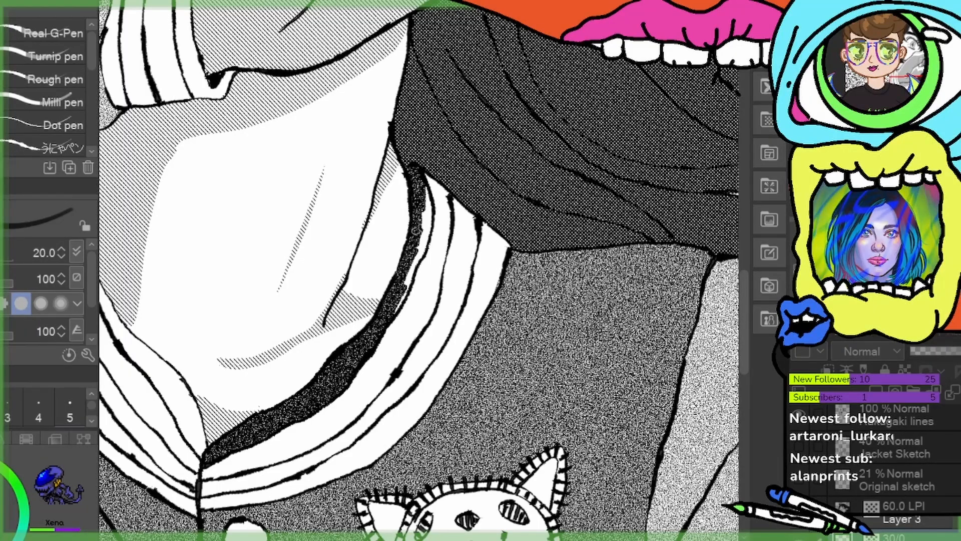
mouse_move(407, 298)
mouse_down()
mouse_move(424, 186)
mouse_move(440, 245)
mouse_up()
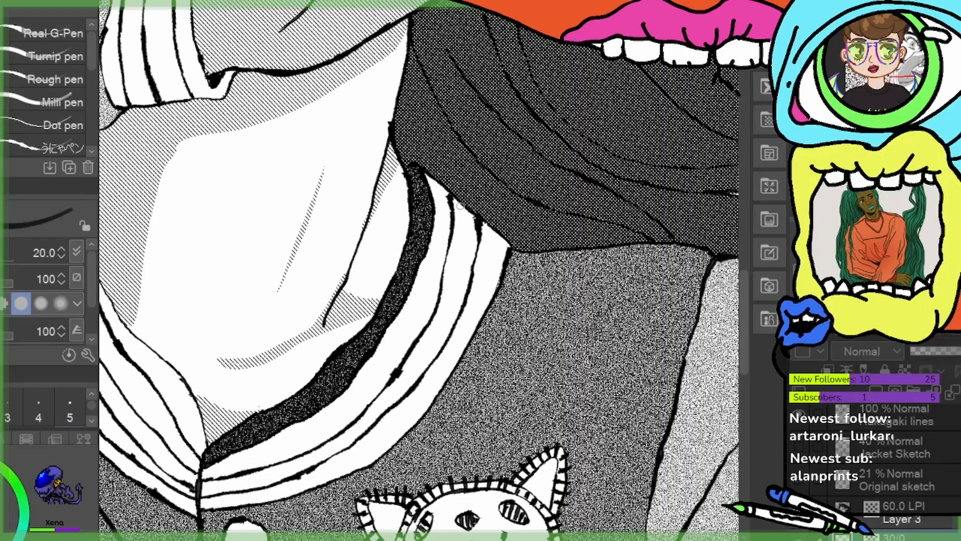
Paint dark noise tone over the third collar band on the hair side, from shoulder to centre front, leaving the second band white
mouse_move(468, 215)
mouse_down()
mouse_move(438, 341)
mouse_move(469, 268)
mouse_move(465, 283)
mouse_move(471, 227)
mouse_up()
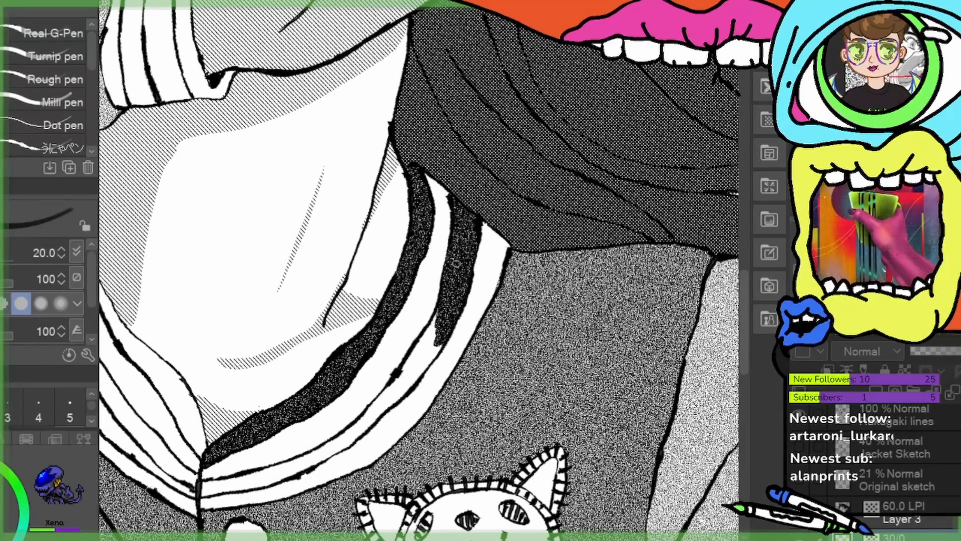
mouse_move(433, 318)
mouse_down()
mouse_move(522, 291)
mouse_move(473, 355)
mouse_move(528, 300)
mouse_move(466, 370)
mouse_move(417, 404)
mouse_up()
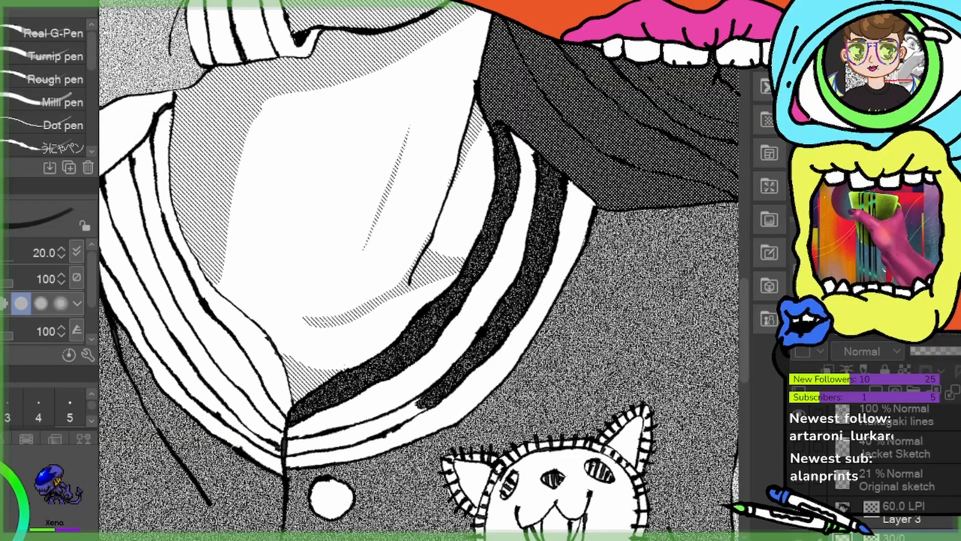
mouse_move(417, 401)
mouse_down()
mouse_move(512, 352)
mouse_move(459, 371)
mouse_move(417, 365)
mouse_move(406, 377)
mouse_move(437, 374)
mouse_move(398, 393)
mouse_up()
drag(450, 374, 401, 391)
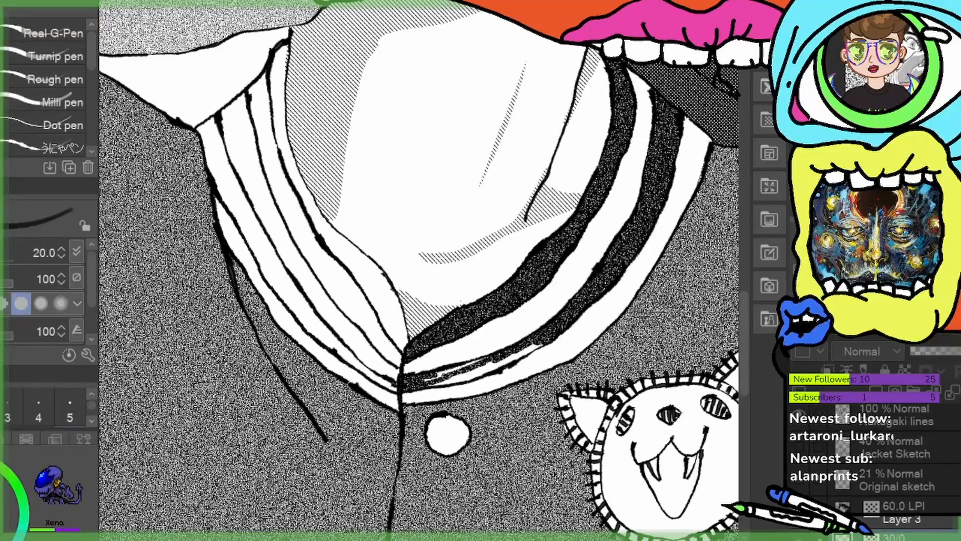
drag(465, 366, 425, 382)
drag(486, 357, 462, 365)
drag(439, 369, 429, 376)
drag(508, 354, 440, 383)
drag(514, 360, 471, 379)
drag(538, 343, 489, 370)
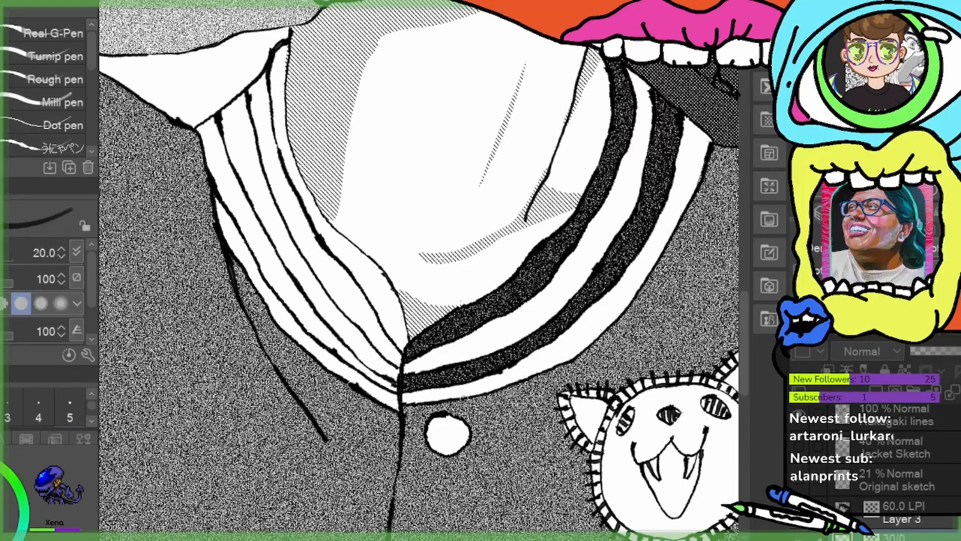
Paint dark noise tone over the first and third collar bands on the raised-arm side, keeping the band between them white
mouse_move(457, 354)
mouse_down()
mouse_move(441, 396)
mouse_move(398, 430)
mouse_up()
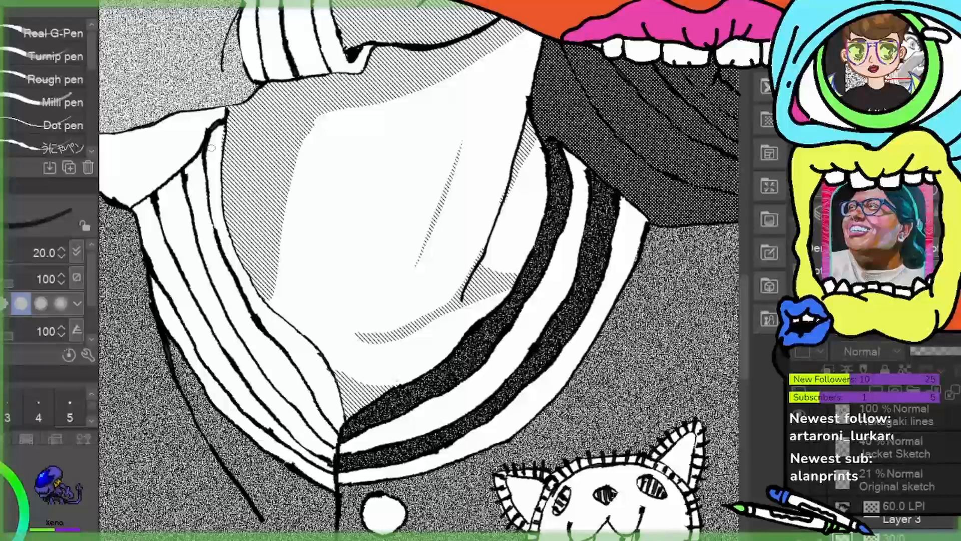
drag(214, 131, 206, 178)
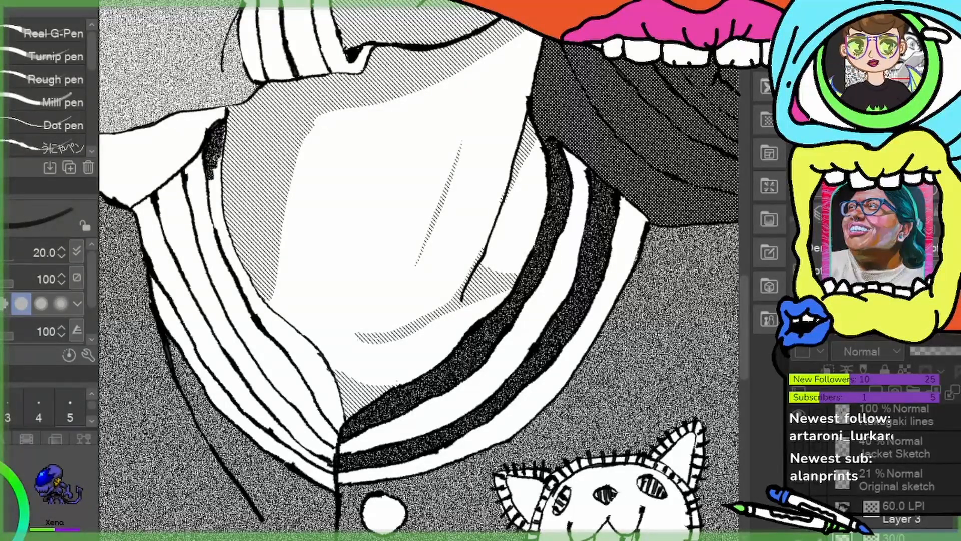
drag(220, 145, 219, 223)
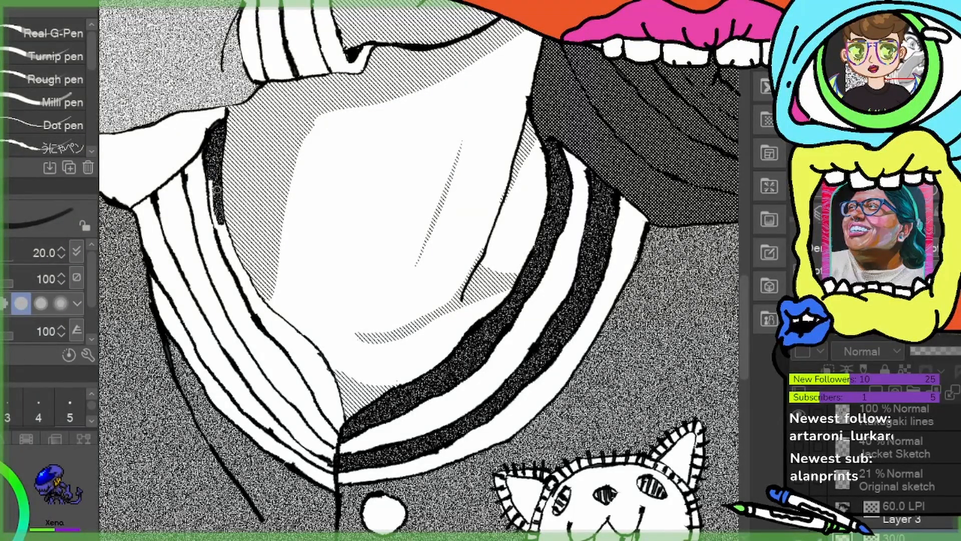
mouse_move(215, 185)
mouse_down()
mouse_move(212, 159)
mouse_move(236, 276)
mouse_up()
mouse_move(225, 223)
mouse_down()
mouse_move(238, 273)
mouse_move(278, 335)
mouse_up()
mouse_move(255, 293)
mouse_down()
mouse_move(324, 364)
mouse_move(340, 403)
mouse_move(323, 401)
mouse_move(307, 374)
mouse_up()
drag(285, 340, 336, 409)
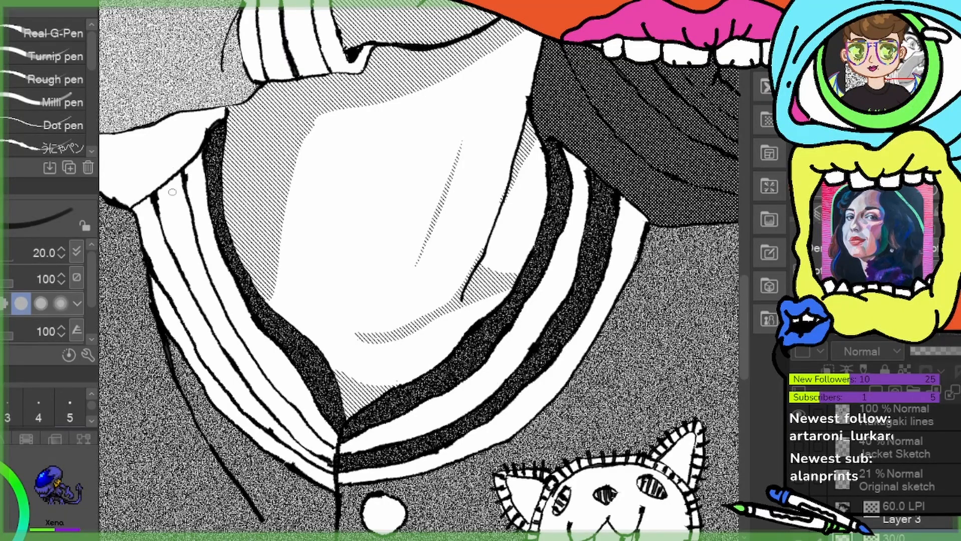
mouse_move(172, 192)
mouse_down()
mouse_move(197, 259)
mouse_move(178, 207)
mouse_move(192, 259)
mouse_move(162, 194)
mouse_move(160, 205)
mouse_move(209, 317)
mouse_move(224, 331)
mouse_move(202, 266)
mouse_move(245, 372)
mouse_move(212, 318)
mouse_move(271, 405)
mouse_move(264, 401)
mouse_move(274, 404)
mouse_move(260, 390)
mouse_move(333, 464)
mouse_move(265, 379)
mouse_up()
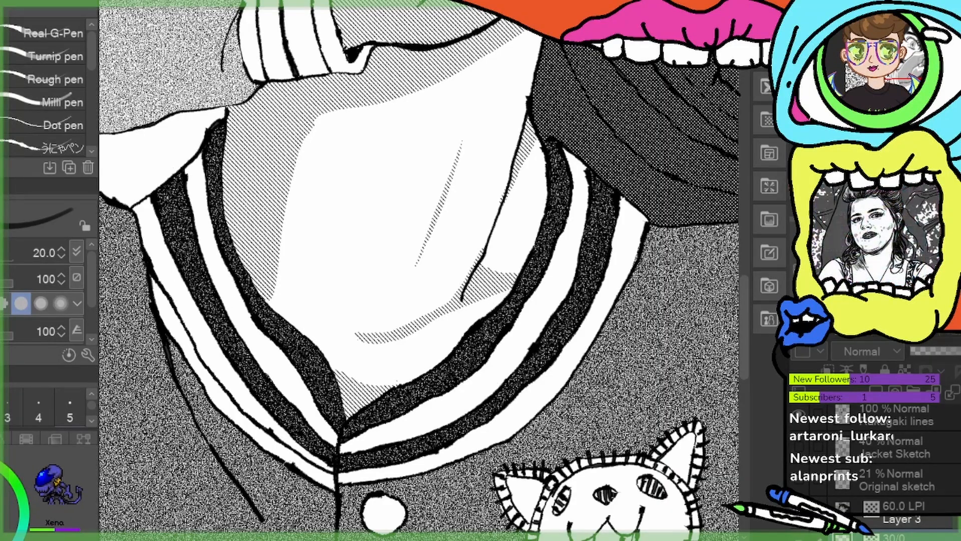
Paint dark noise tone over the narrow outermost collar band on the raised-arm side, down to the centre front
key(e)
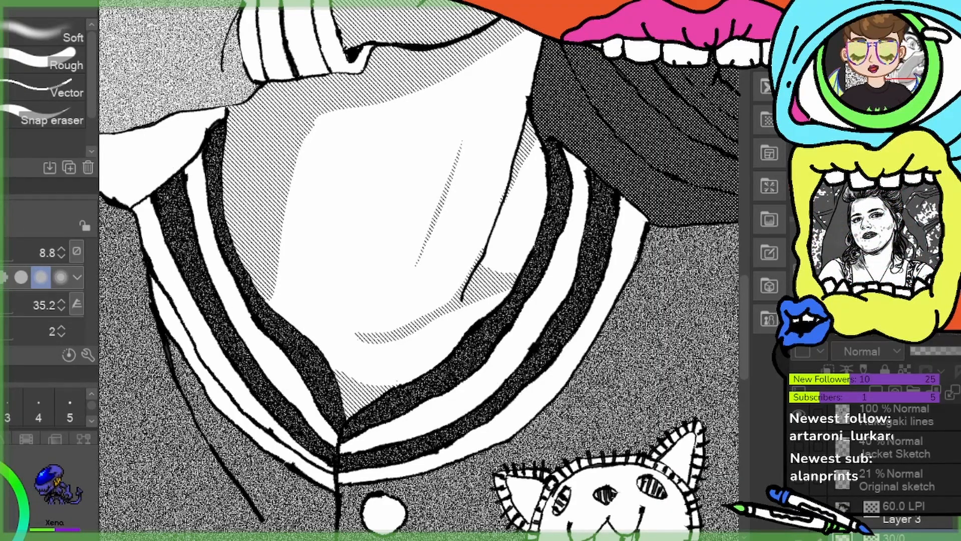
key(p)
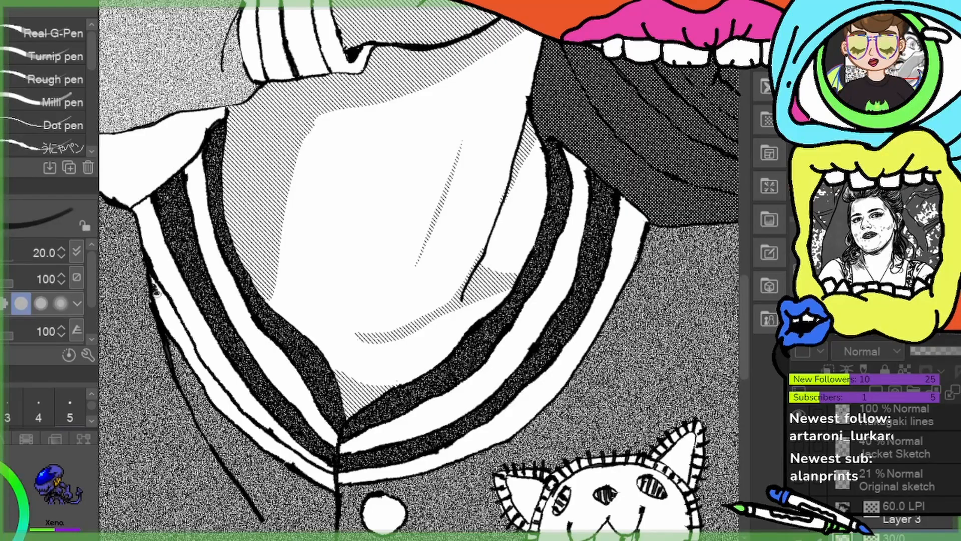
drag(153, 283, 181, 339)
mouse_move(159, 305)
mouse_down()
mouse_move(153, 278)
mouse_move(220, 405)
mouse_up()
mouse_move(203, 367)
mouse_down()
mouse_move(216, 401)
mouse_move(207, 375)
mouse_move(259, 429)
mouse_up()
mouse_move(220, 401)
mouse_down()
mouse_move(259, 436)
mouse_move(206, 385)
mouse_move(286, 457)
mouse_up()
drag(255, 428, 288, 450)
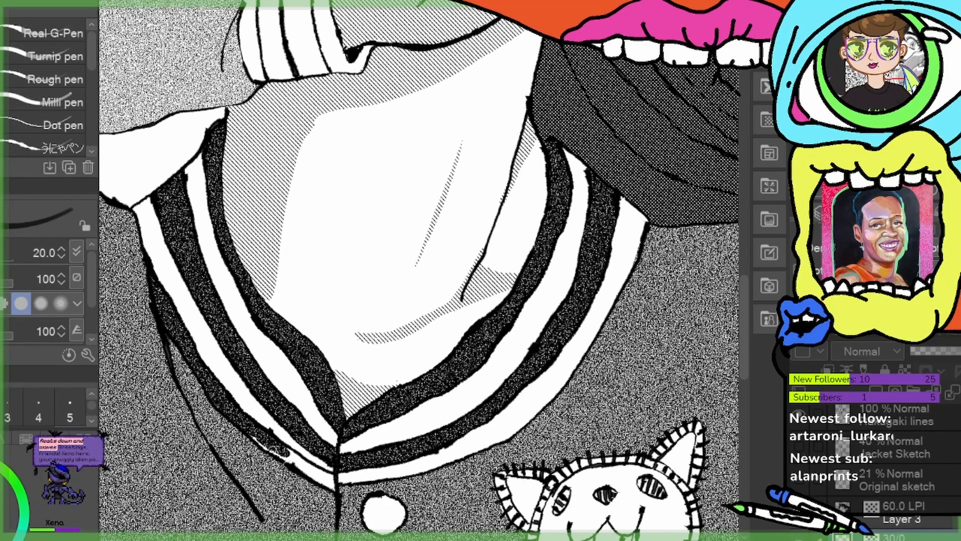
drag(243, 428, 311, 476)
drag(274, 444, 314, 471)
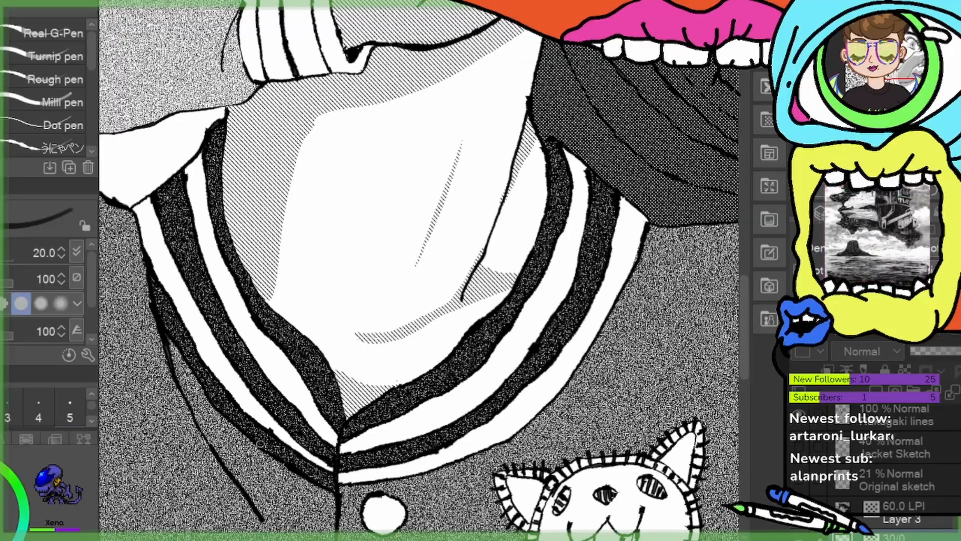
Examine the whole toned character, comparing the finished collar stripes with the skin, hair and jacket tones from far and near
drag(404, 483, 378, 481)
key(ctrl+minus)
key(ctrl+minus)
key(ctrl+minus)
key(ctrl+minus)
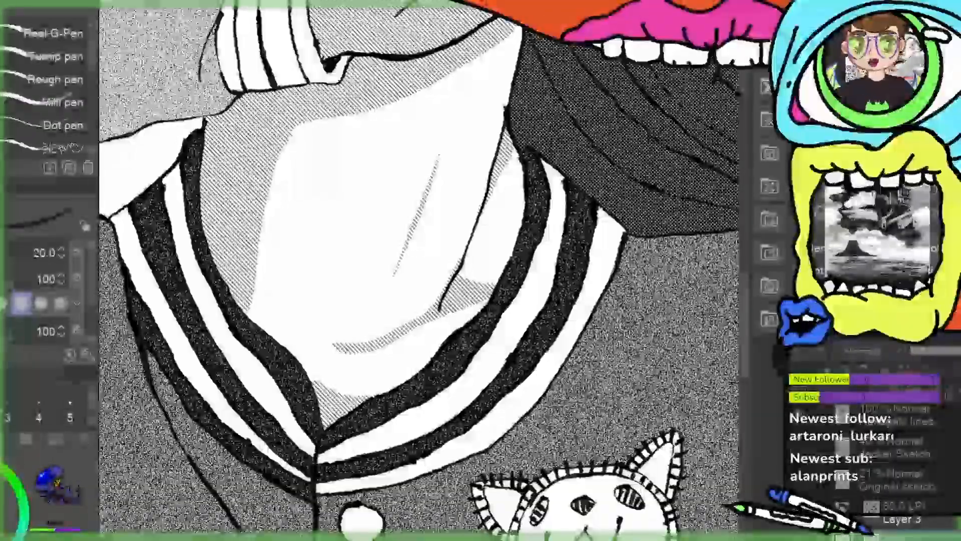
key(ctrl+minus)
key(ctrl+minus)
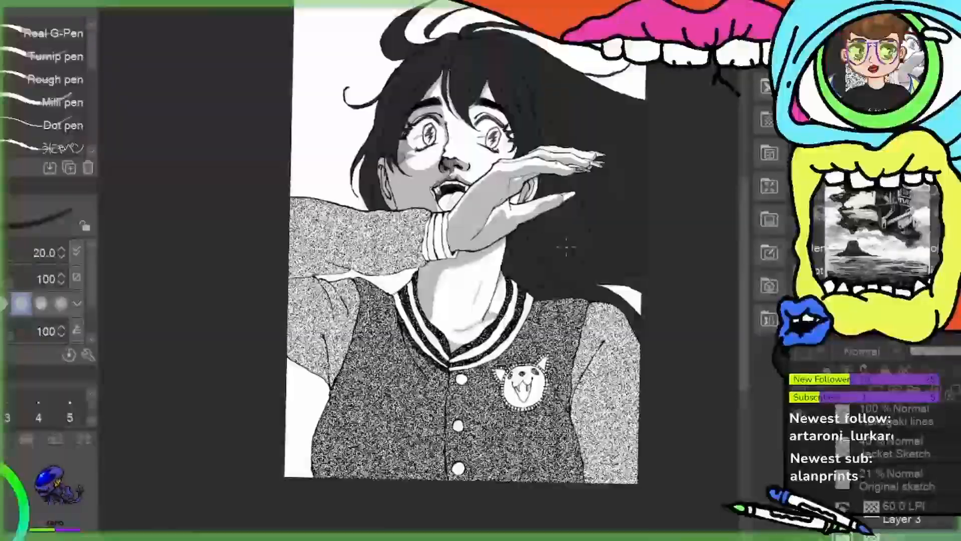
key(ctrl+plus)
key(ctrl+plus)
key(ctrl+minus)
key(ctrl+minus)
key(ctrl+minus)
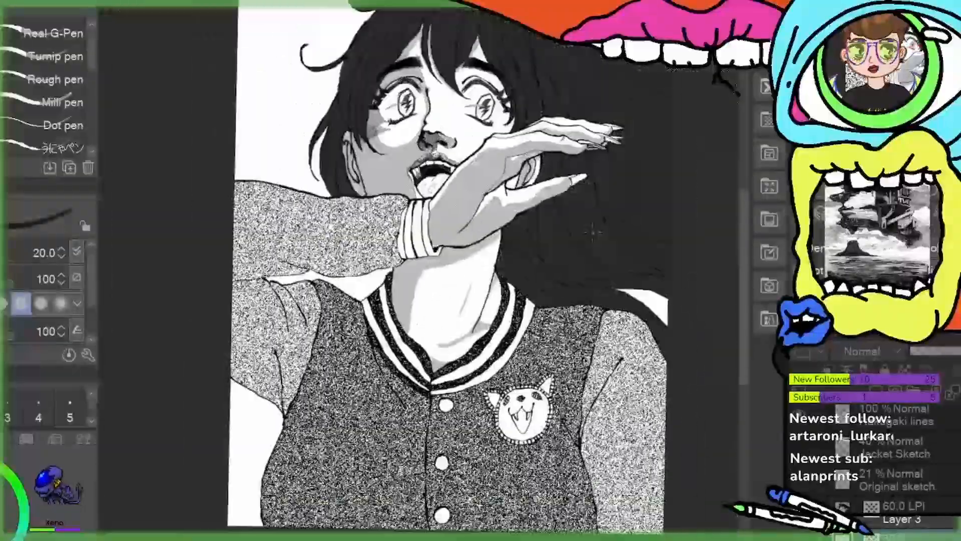
key(ctrl+plus)
key(ctrl+plus)
key(ctrl+plus)
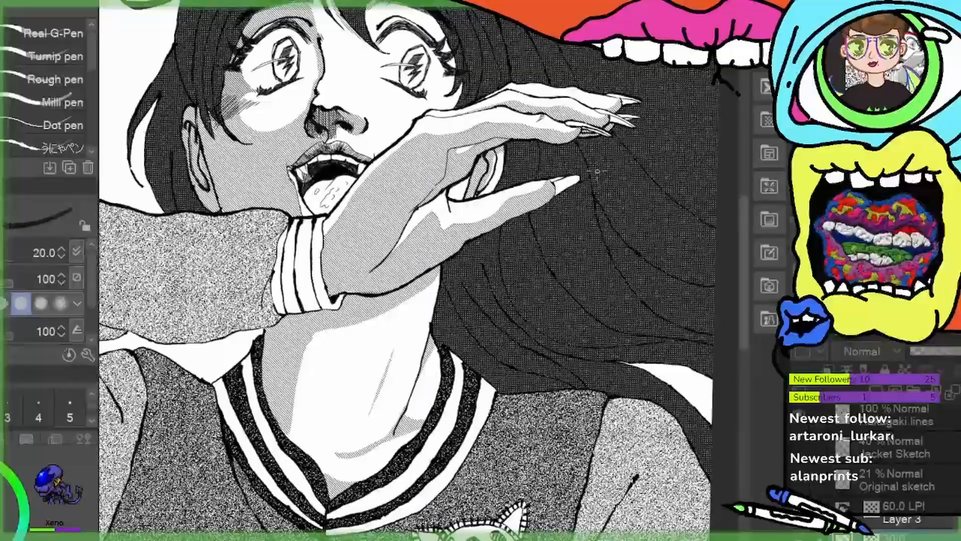
key(ctrl+minus)
key(ctrl+minus)
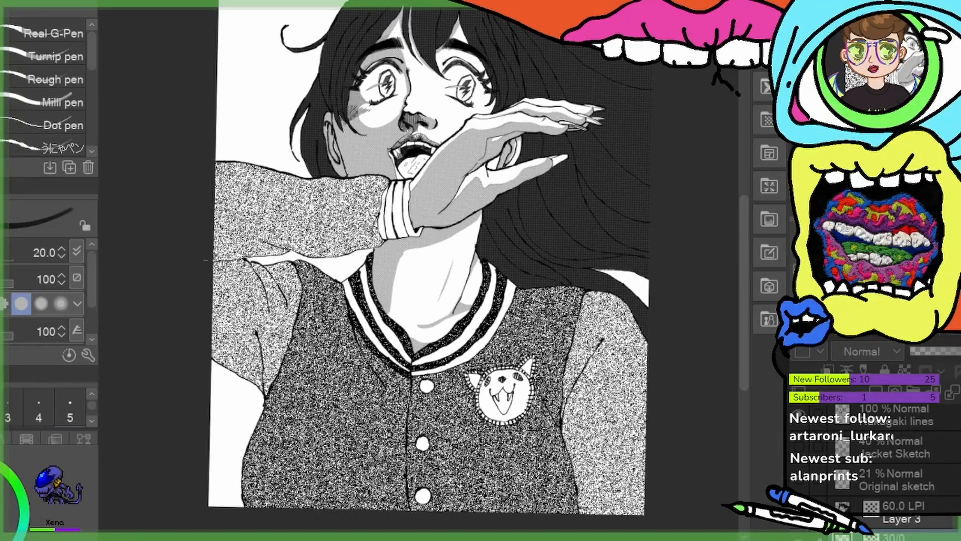
Paint dark noise tone over two alternating stripes of the raised sleeve's cuff, starting with the stripe nearest the hand
scroll(439, 196, up, 5)
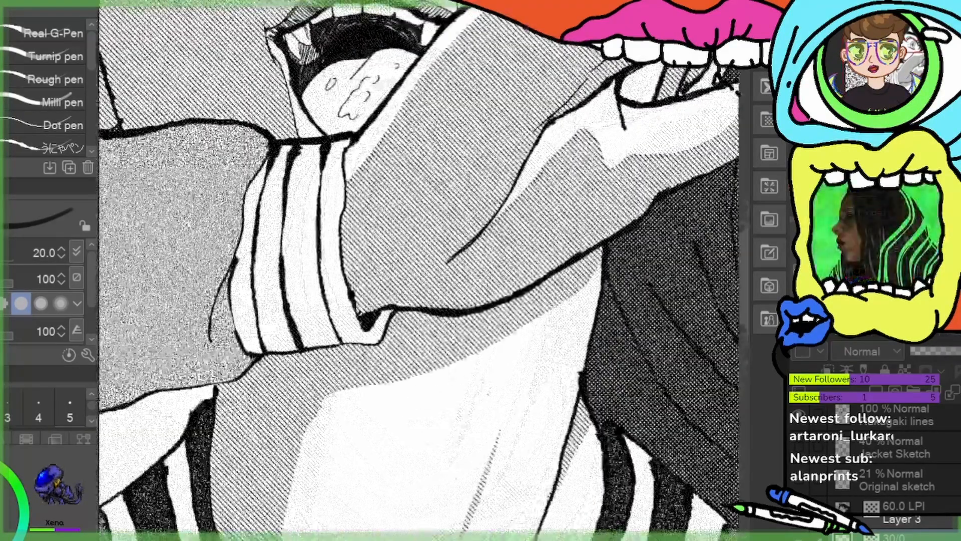
scroll(452, 198, up, 1)
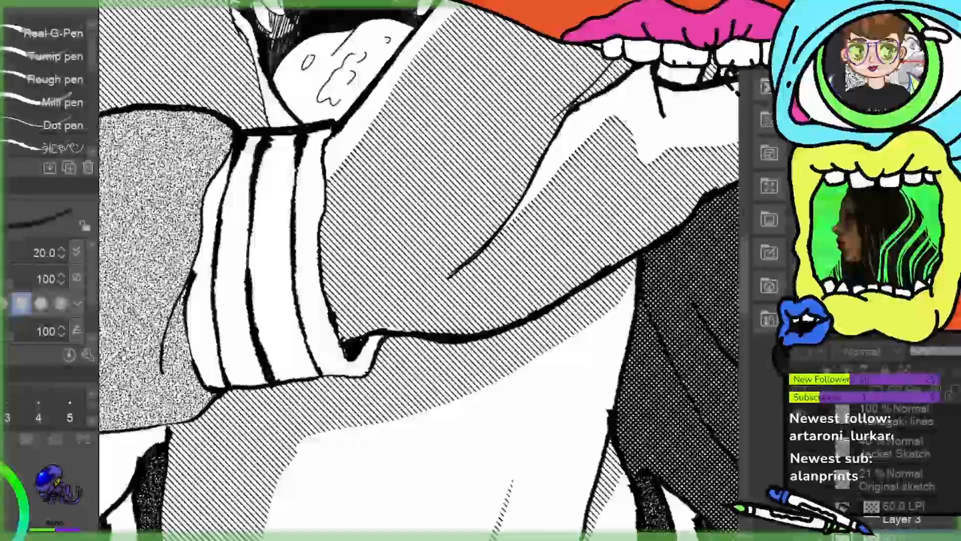
mouse_move(303, 150)
mouse_down()
mouse_move(328, 131)
mouse_move(314, 139)
mouse_move(311, 232)
mouse_move(304, 153)
mouse_move(299, 165)
mouse_move(303, 237)
mouse_move(299, 161)
mouse_move(309, 299)
mouse_move(299, 237)
mouse_move(321, 360)
mouse_move(326, 341)
mouse_move(343, 364)
mouse_move(352, 357)
mouse_move(327, 345)
mouse_move(314, 266)
mouse_up()
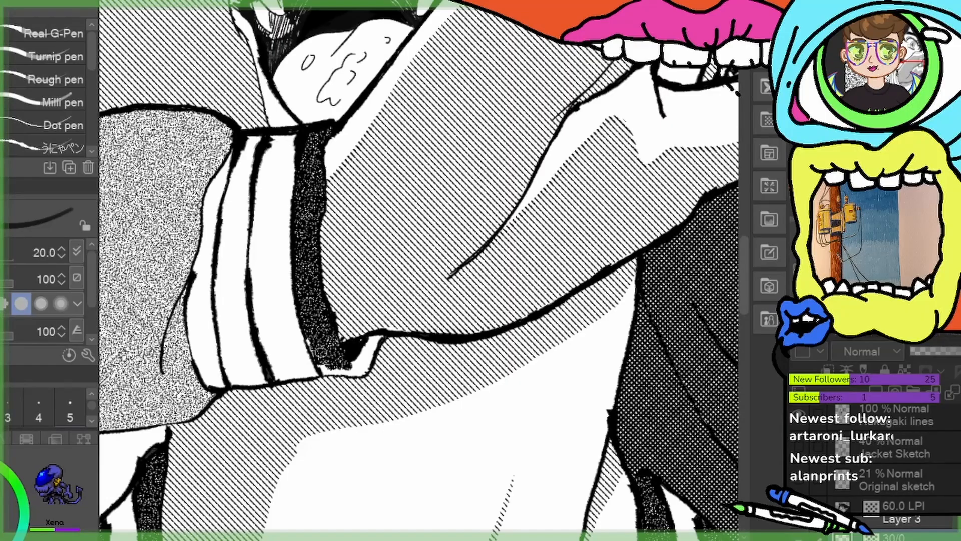
mouse_move(314, 349)
mouse_down()
mouse_move(328, 371)
mouse_move(350, 370)
mouse_move(362, 353)
mouse_move(354, 347)
mouse_move(353, 365)
mouse_up()
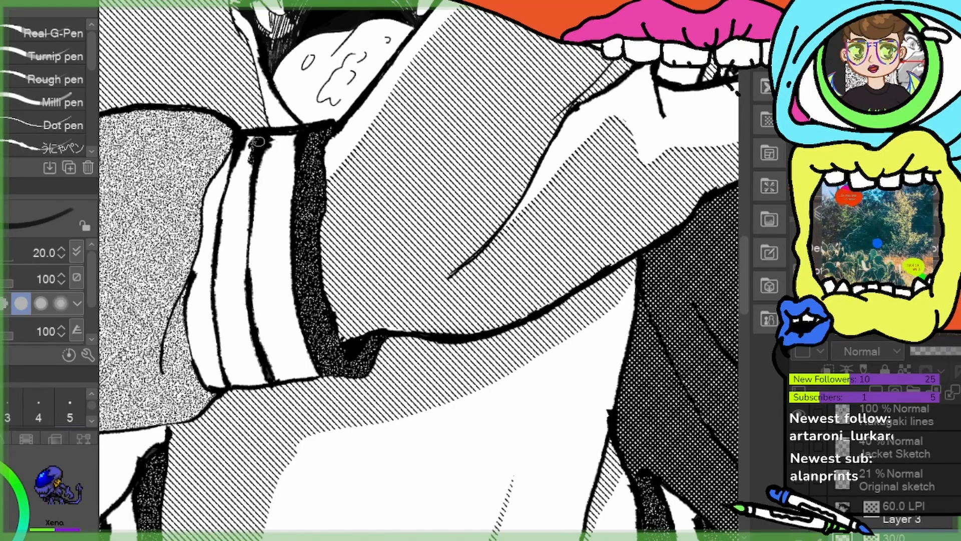
mouse_move(262, 139)
mouse_down()
mouse_move(232, 197)
mouse_move(237, 174)
mouse_move(222, 326)
mouse_move(220, 303)
mouse_move(234, 369)
mouse_move(225, 348)
mouse_move(258, 382)
mouse_move(239, 286)
mouse_move(235, 370)
mouse_up()
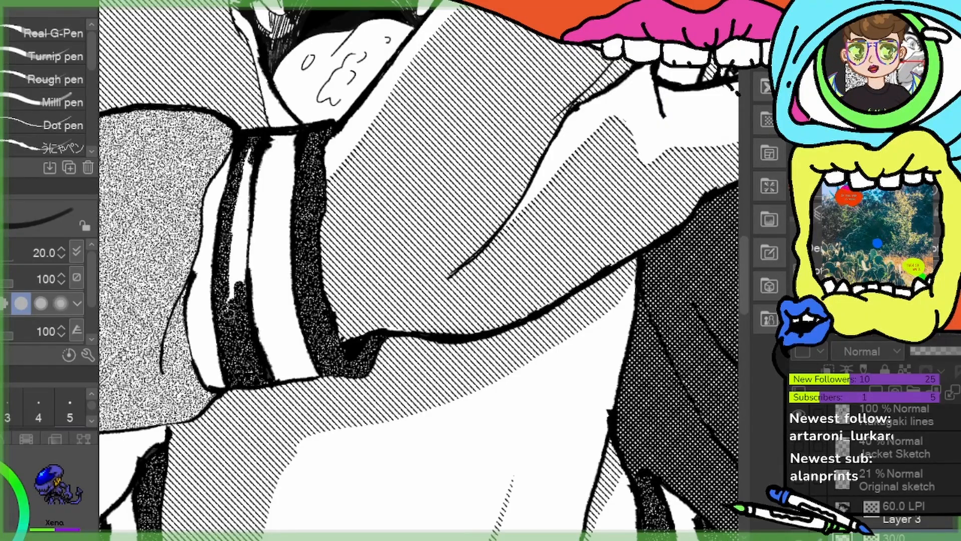
mouse_move(229, 314)
mouse_down()
mouse_move(229, 270)
mouse_move(249, 365)
mouse_move(243, 172)
mouse_up()
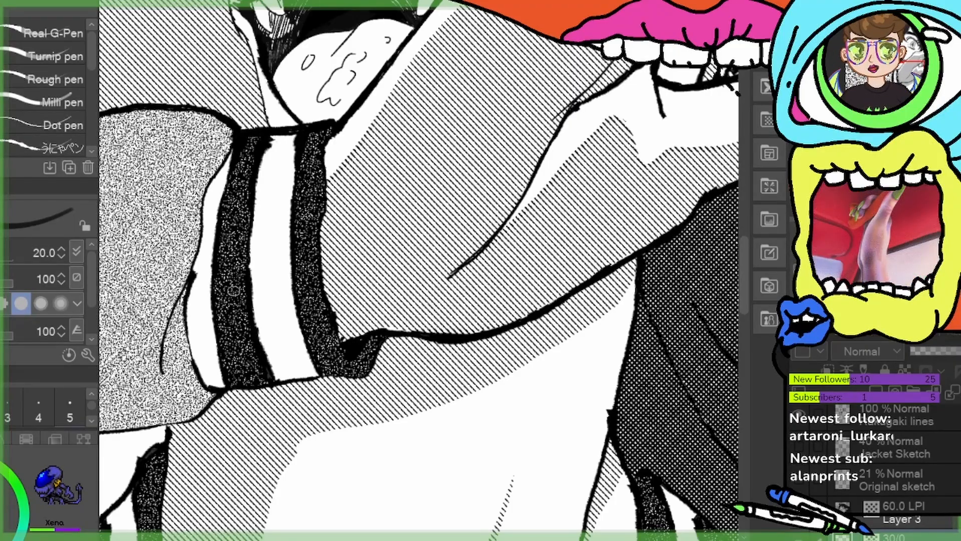
Add a new layer above the stripe tone layer for the cat patch and give it a 60.0 LPI line tone
scroll(250, 239, down, 14)
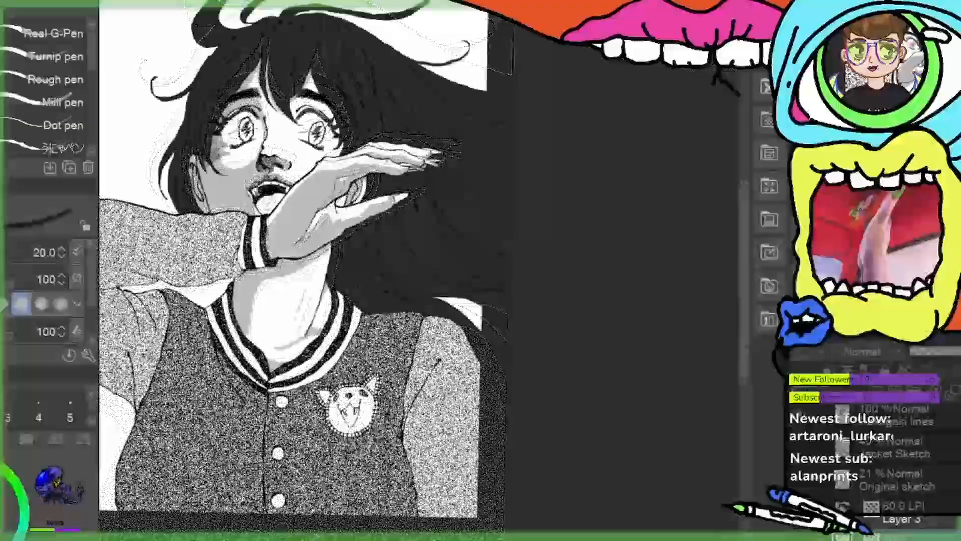
drag(258, 242, 370, 282)
scroll(390, 276, down, 1)
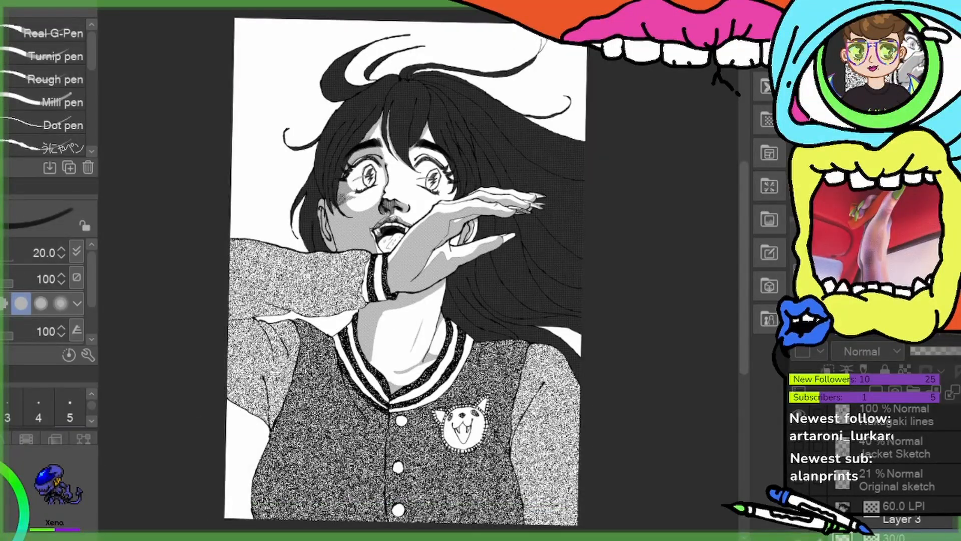
scroll(493, 438, up, 10)
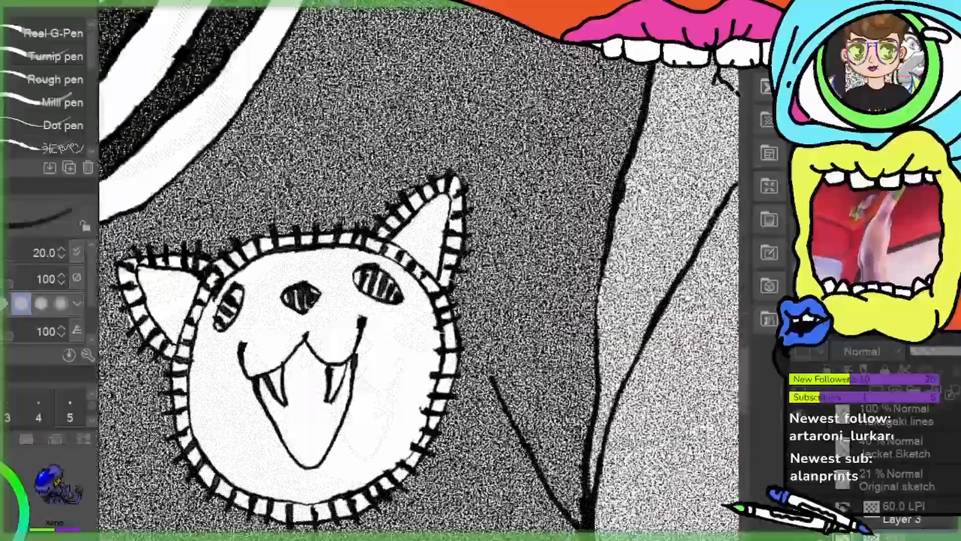
drag(423, 389, 506, 352)
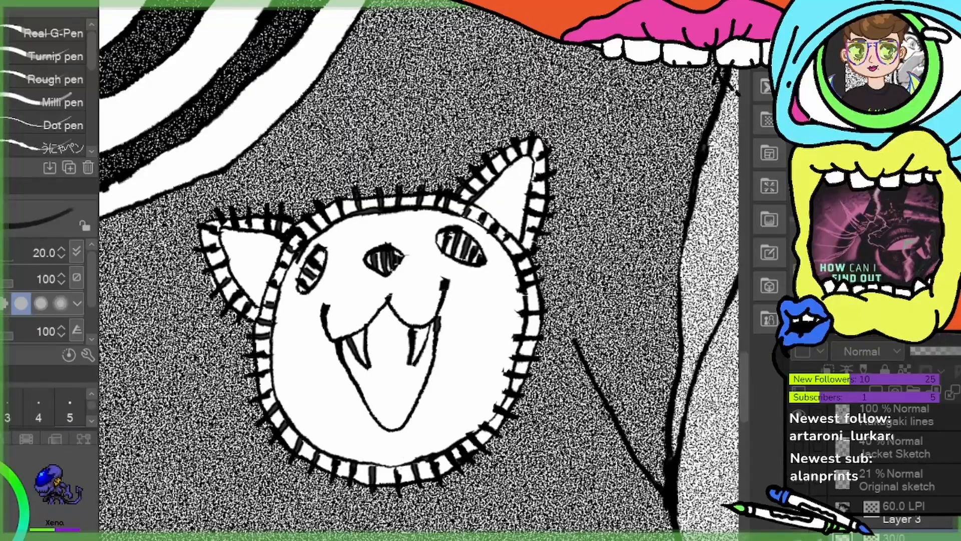
click(936, 515)
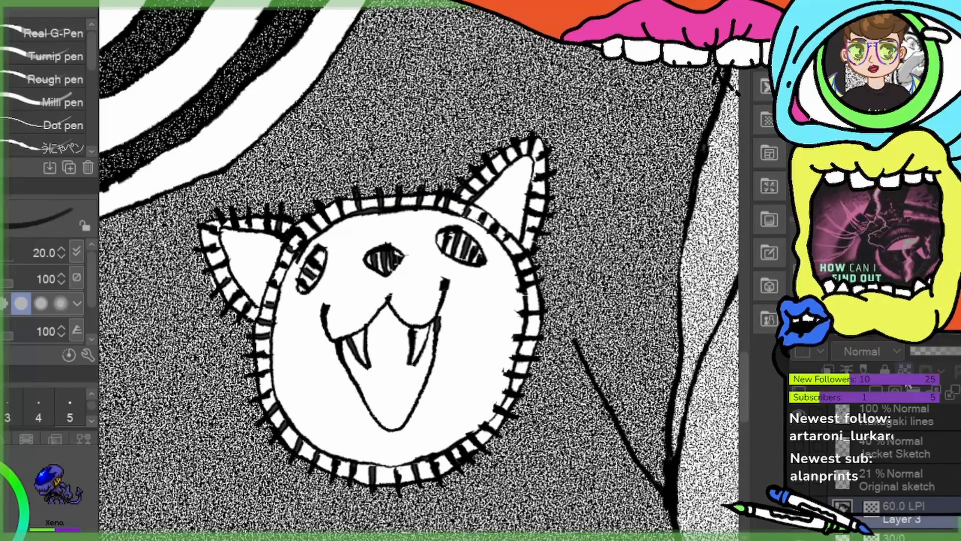
key(ctrl+shift+n)
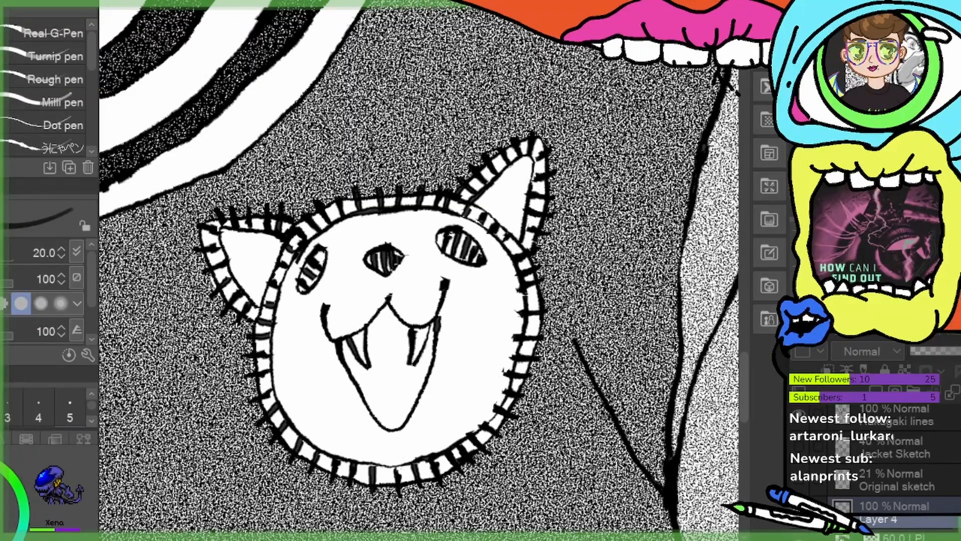
click(871, 291)
click(865, 356)
click(855, 250)
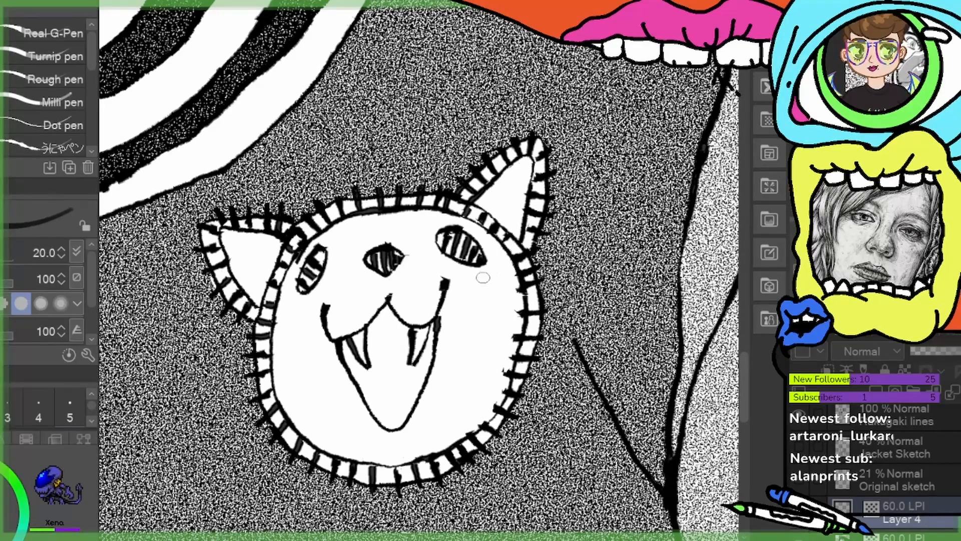
Fill the cat patch's open mouth with dark line tone, leaving the two fangs white
mouse_move(382, 345)
mouse_down()
mouse_move(404, 349)
mouse_move(389, 307)
mouse_move(371, 327)
mouse_move(387, 328)
mouse_move(378, 345)
mouse_move(390, 325)
mouse_move(380, 330)
mouse_move(387, 365)
mouse_up()
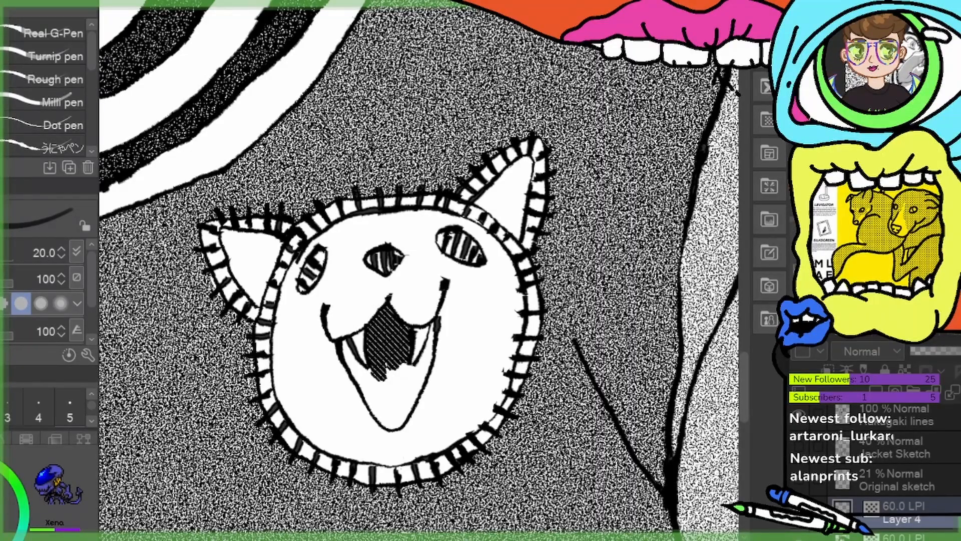
drag(380, 378, 396, 405)
mouse_move(336, 341)
mouse_down()
mouse_move(378, 381)
mouse_move(383, 415)
mouse_up()
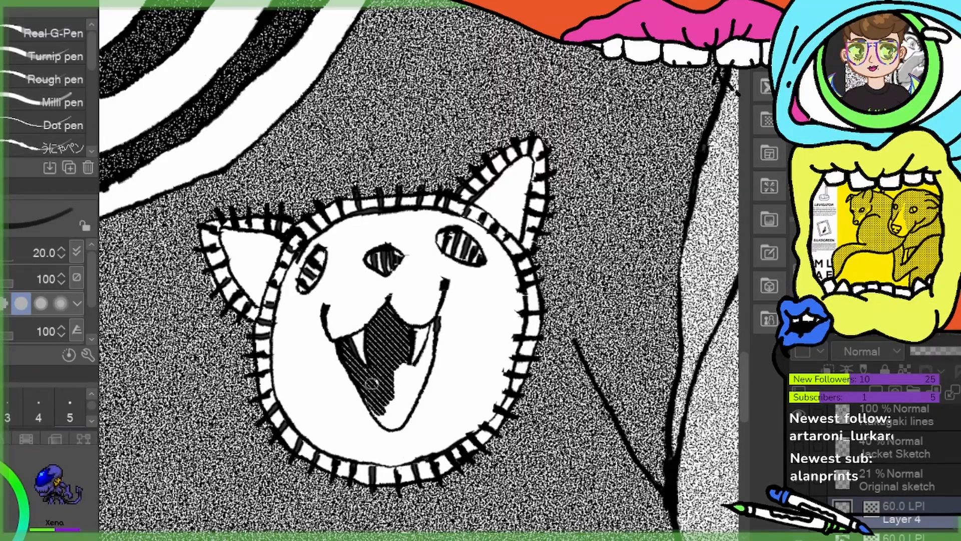
drag(365, 375, 396, 423)
mouse_move(409, 396)
mouse_down()
mouse_move(399, 348)
mouse_move(416, 367)
mouse_move(401, 359)
mouse_move(404, 338)
mouse_move(402, 383)
mouse_move(420, 366)
mouse_move(434, 325)
mouse_move(415, 394)
mouse_move(418, 382)
mouse_move(403, 395)
mouse_up()
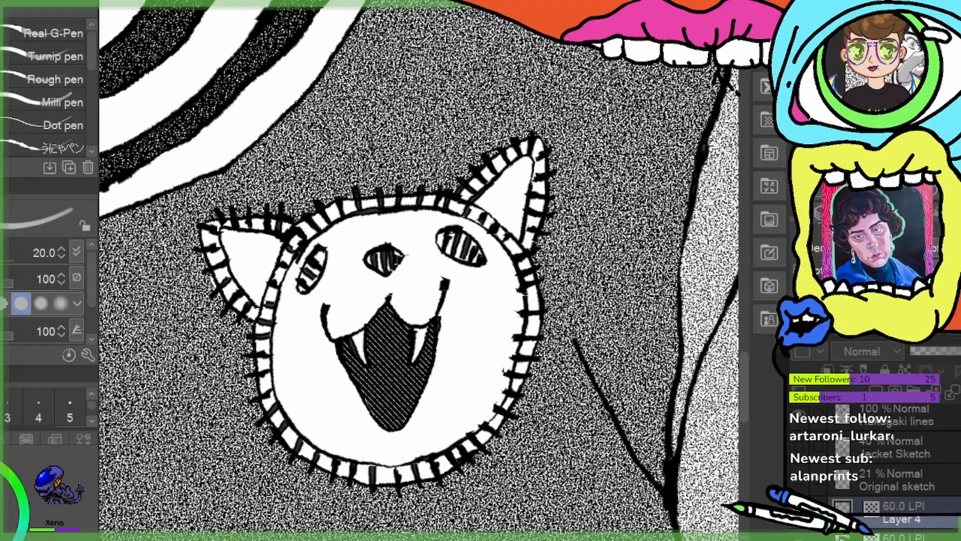
key(u)
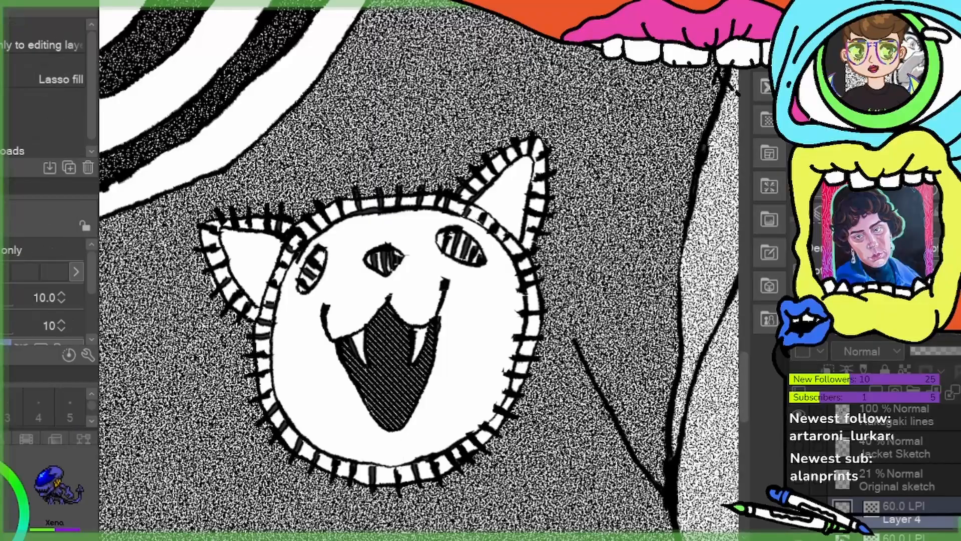
Fill both cat ears on the jacket patch with light line tone and the cat's face with a darker line tone
drag(258, 254, 259, 256)
drag(507, 179, 506, 192)
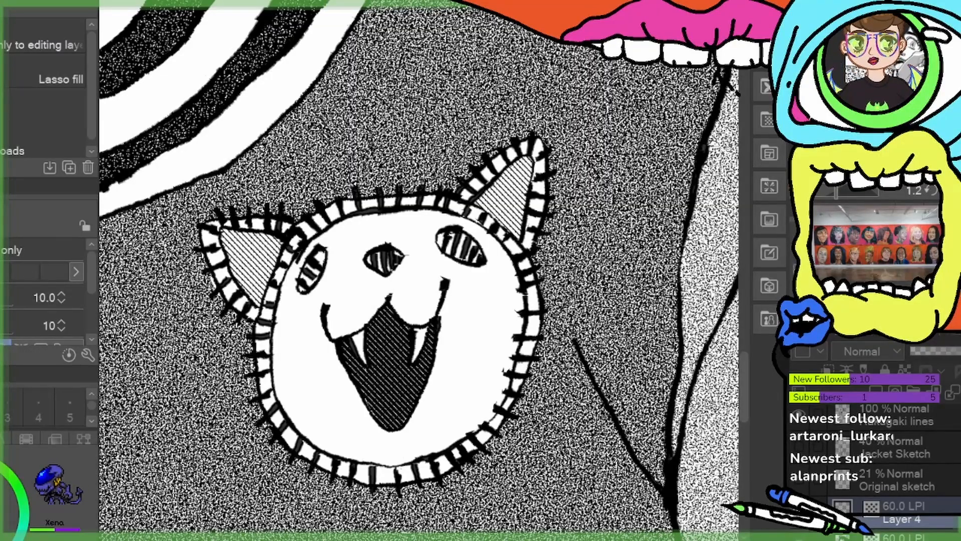
drag(324, 384, 328, 389)
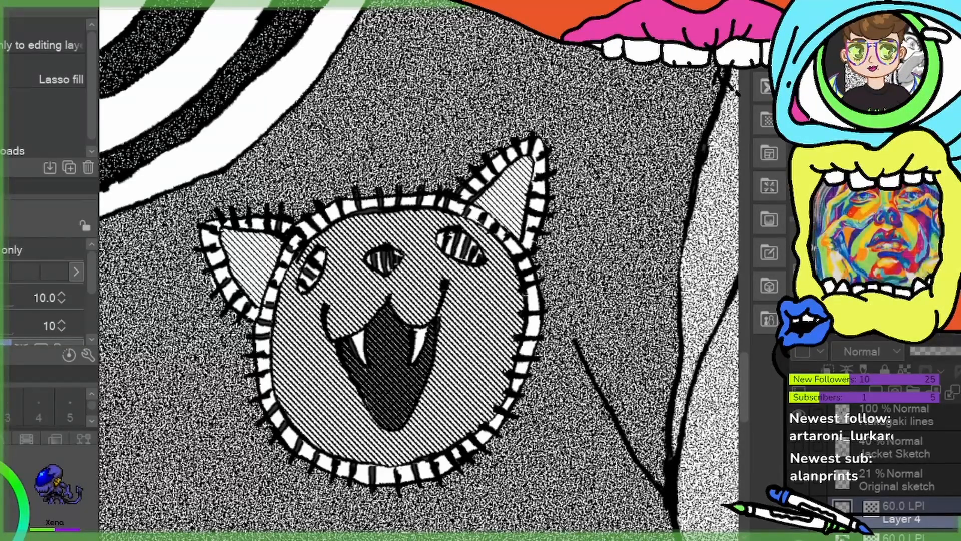
scroll(578, 245, down, 6)
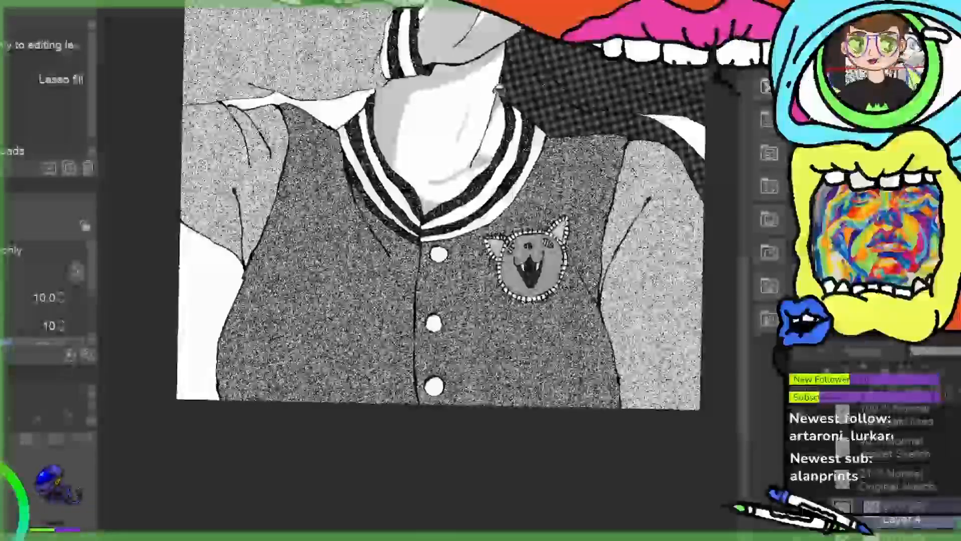
drag(456, 45, 411, 219)
scroll(412, 219, down, 2)
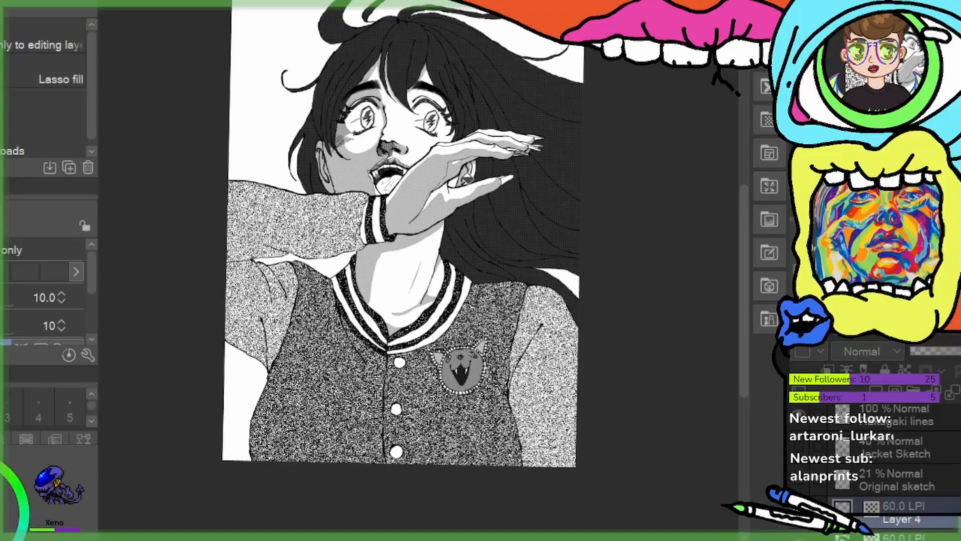
scroll(468, 242, up, 1)
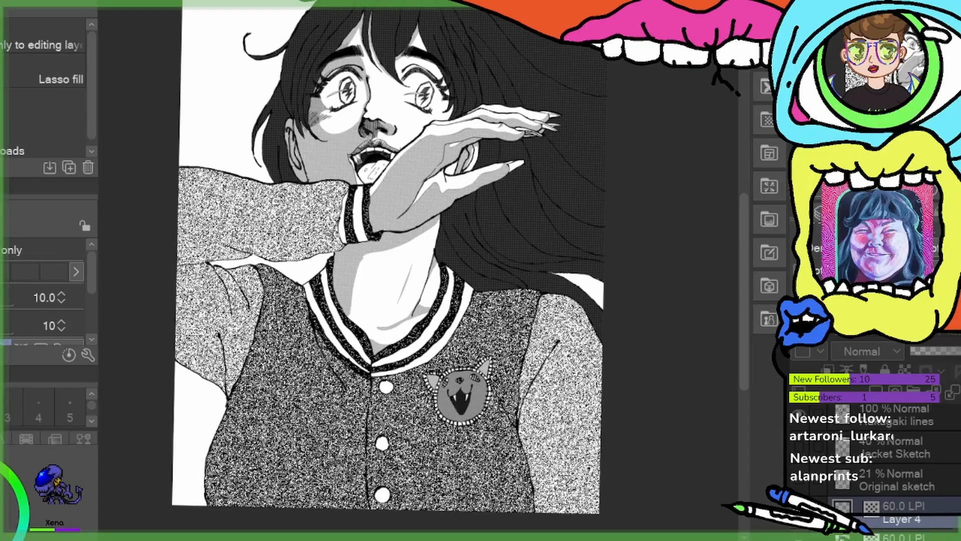
Sample the skin's line tone and paint a darker tone shadow on the side of the neck beneath the long hair
scroll(881, 461, down, 2)
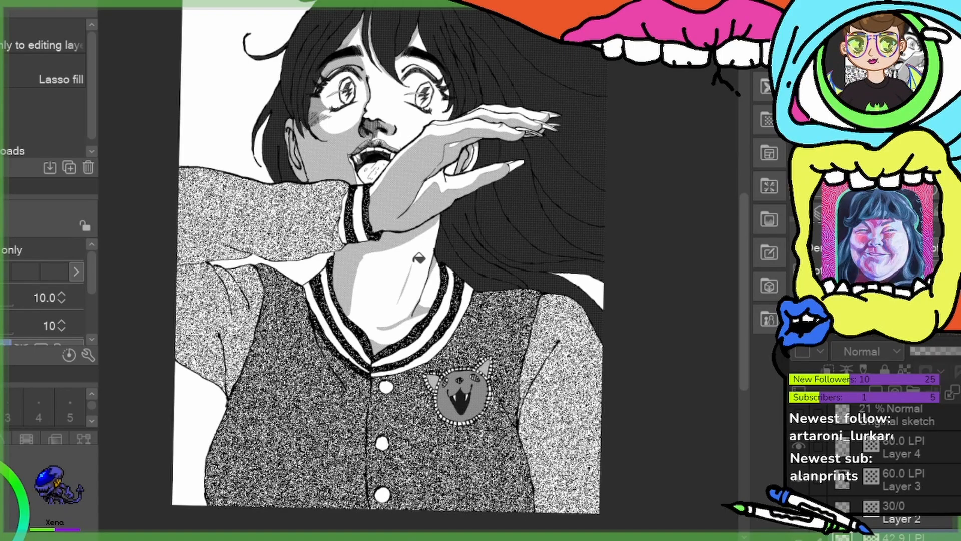
scroll(416, 241, up, 3)
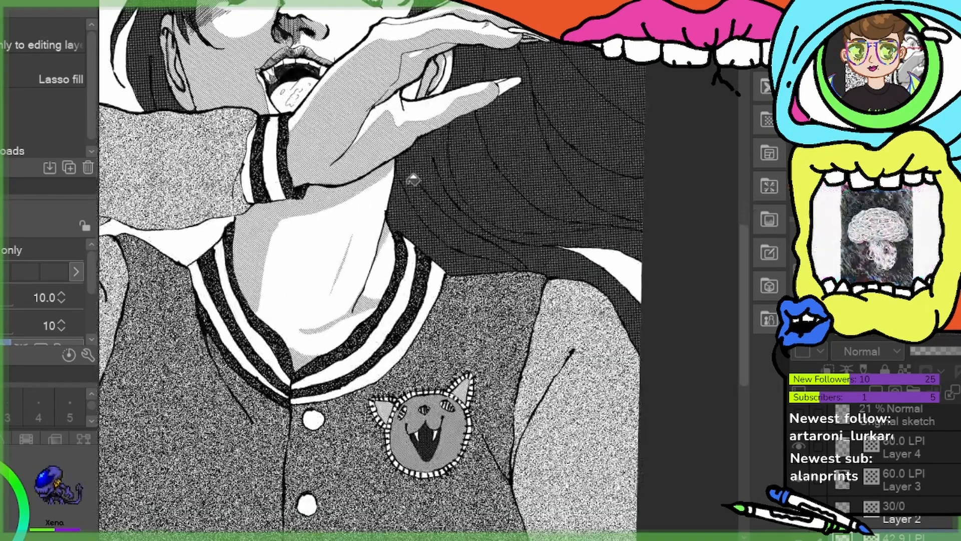
key(p)
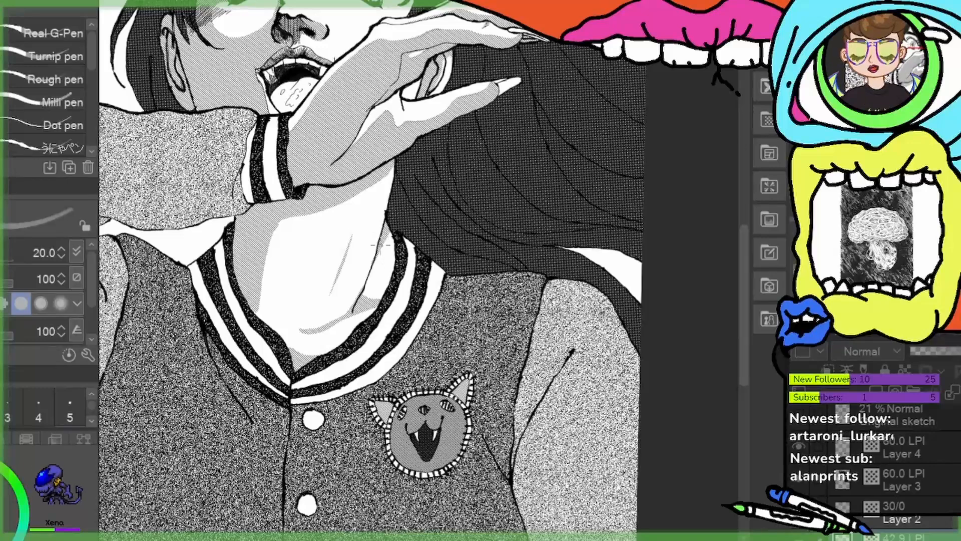
mouse_move(378, 245)
mouse_down()
mouse_move(363, 295)
mouse_move(383, 236)
mouse_move(370, 296)
mouse_up()
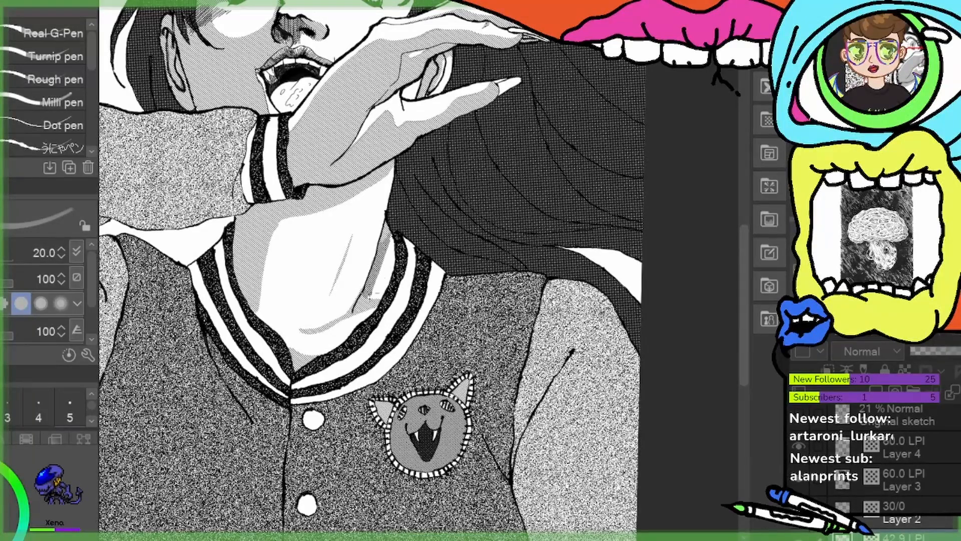
key(ctrl+z)
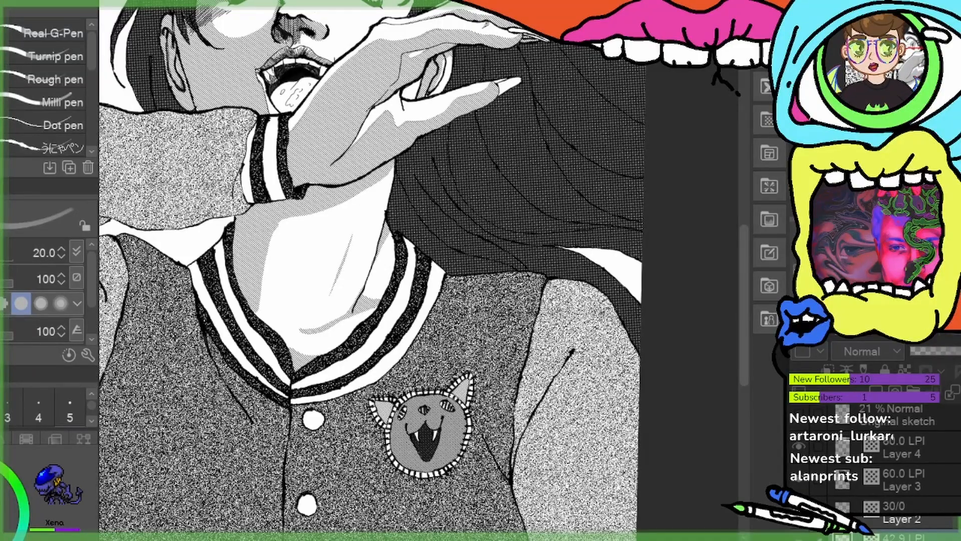
key(g)
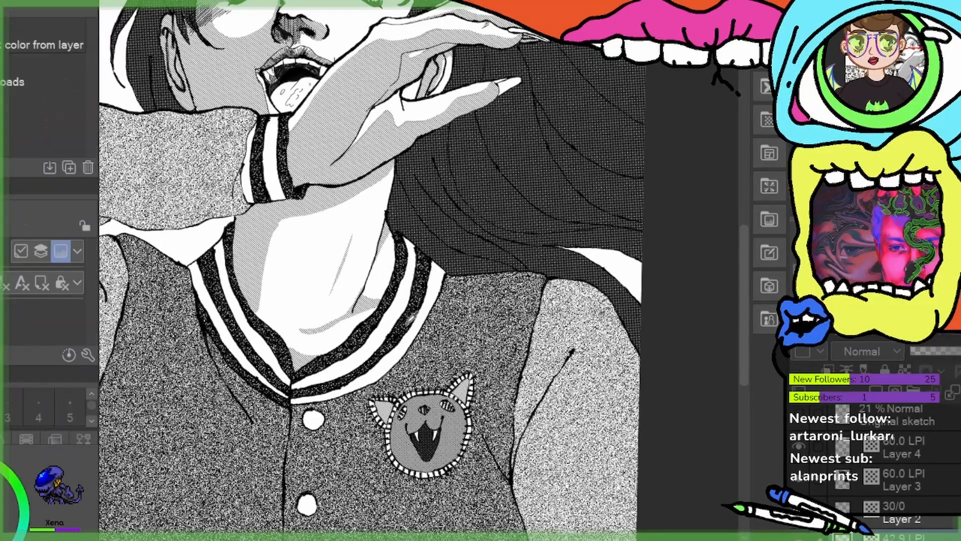
click(370, 297)
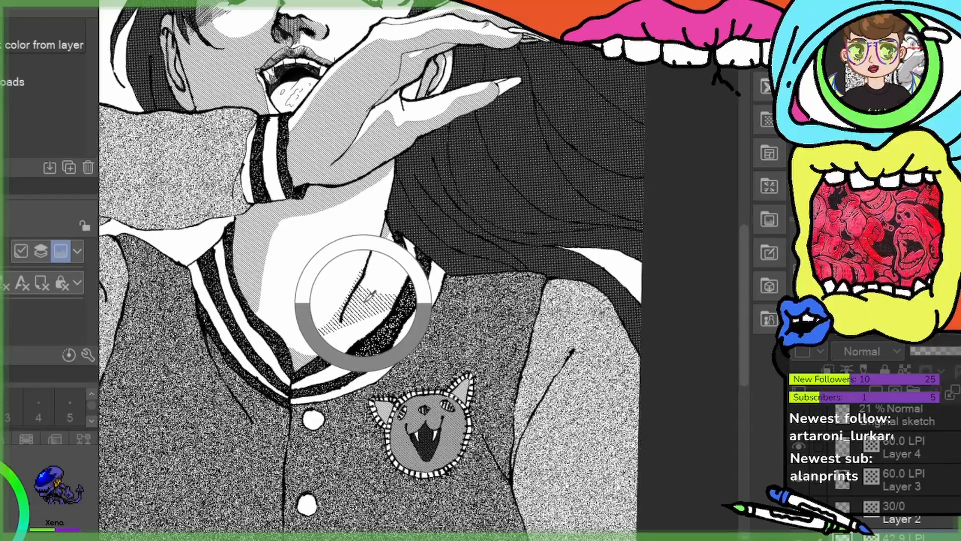
click(343, 278)
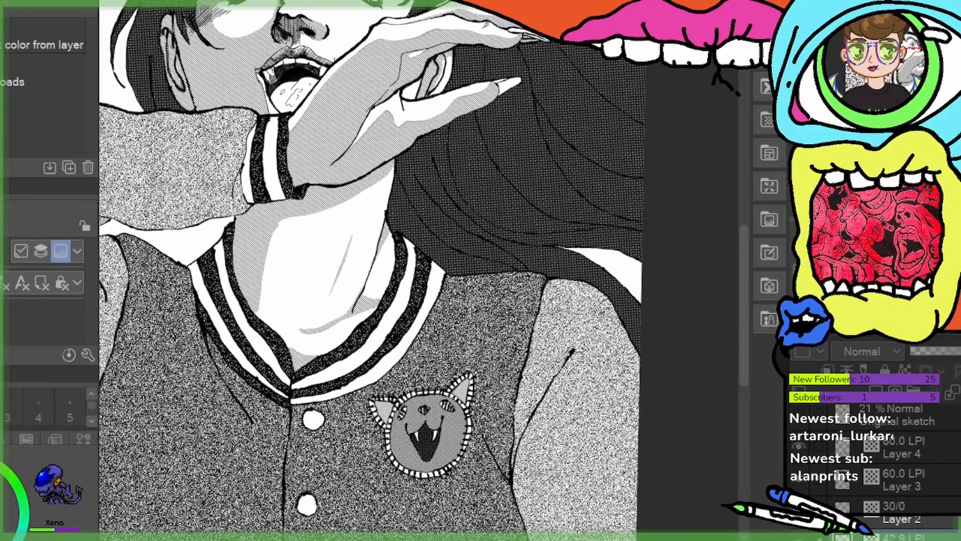
key(p)
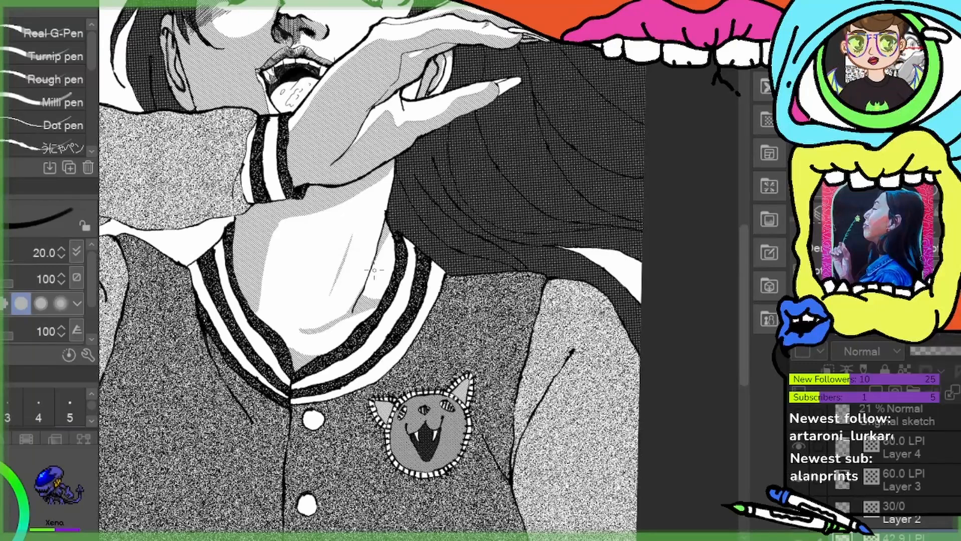
key(c)
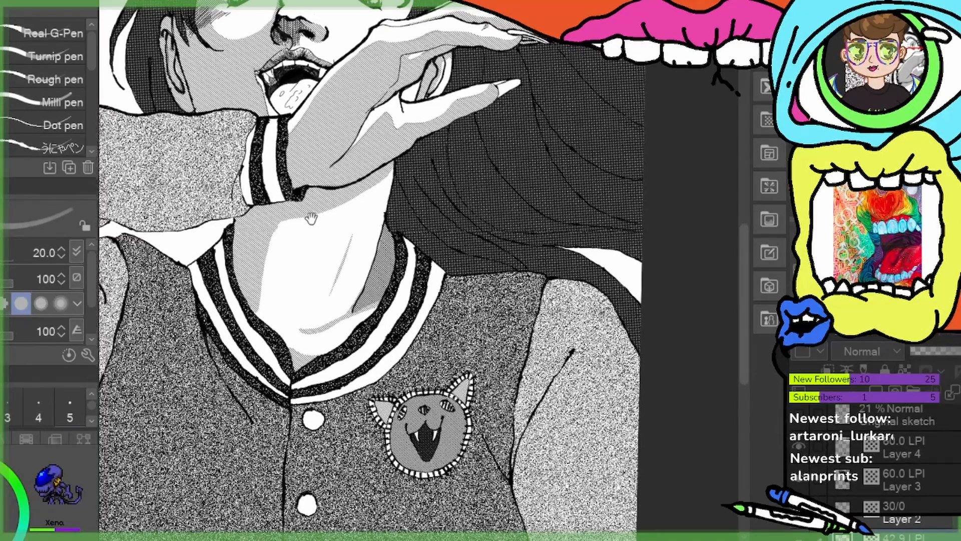
Paint a darker line-tone cast shadow across the upper neck, following the underside of the raised cuff and hand
drag(311, 218, 335, 303)
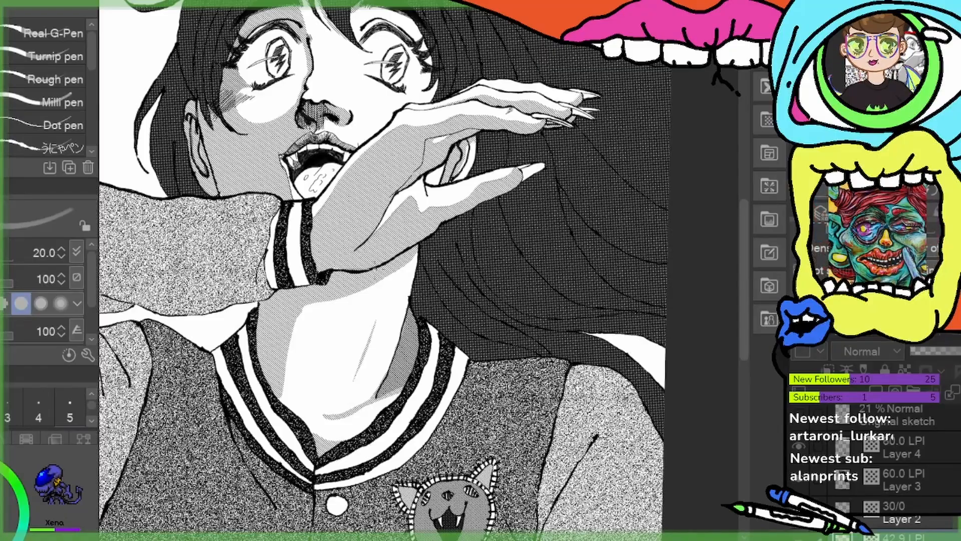
drag(294, 305, 271, 295)
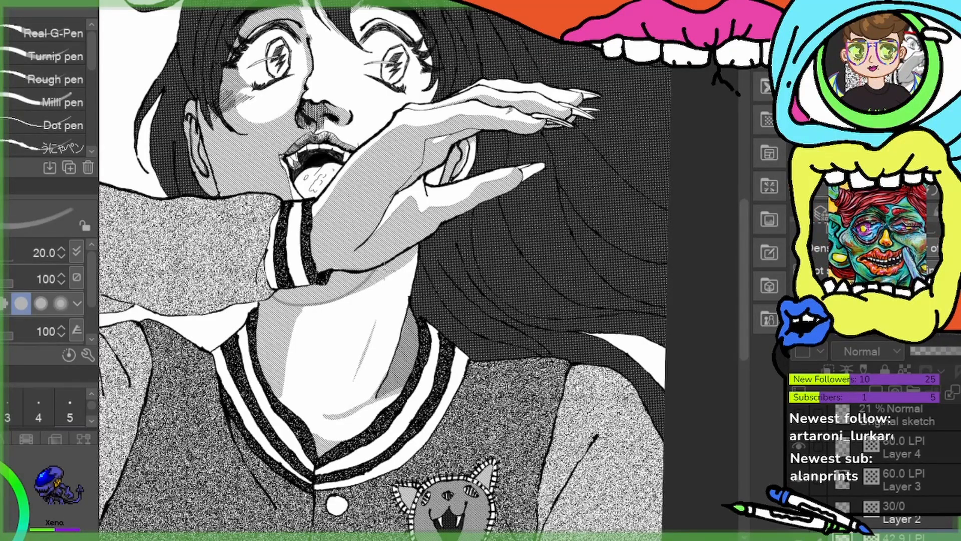
mouse_move(399, 257)
mouse_down()
mouse_move(370, 293)
mouse_move(313, 308)
mouse_move(272, 294)
mouse_up()
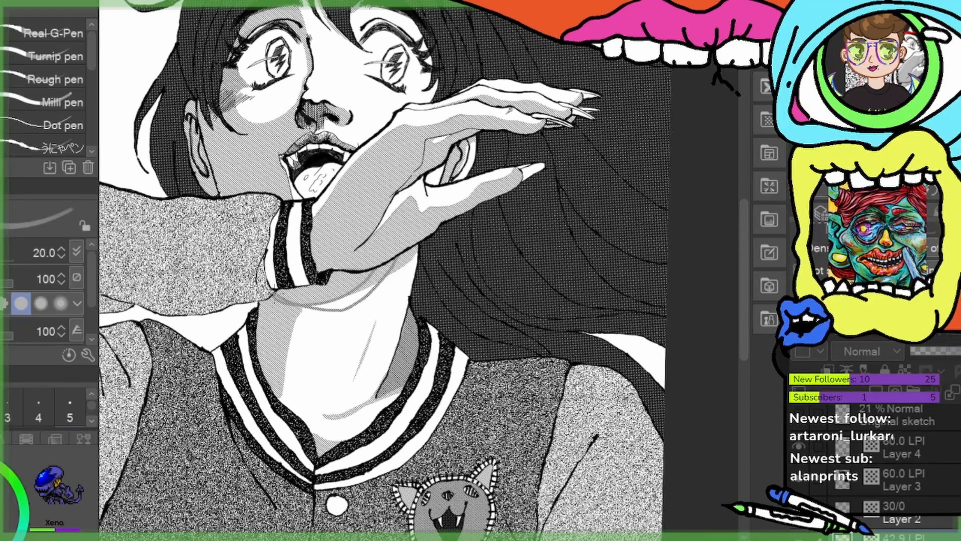
key(ctrl+z)
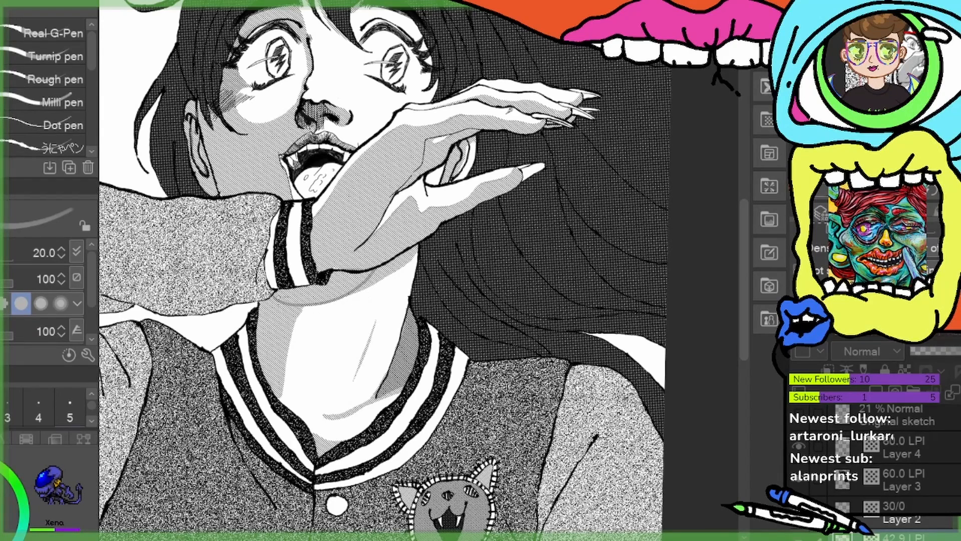
mouse_move(274, 296)
mouse_down()
mouse_move(328, 308)
mouse_move(378, 273)
mouse_move(351, 297)
mouse_up()
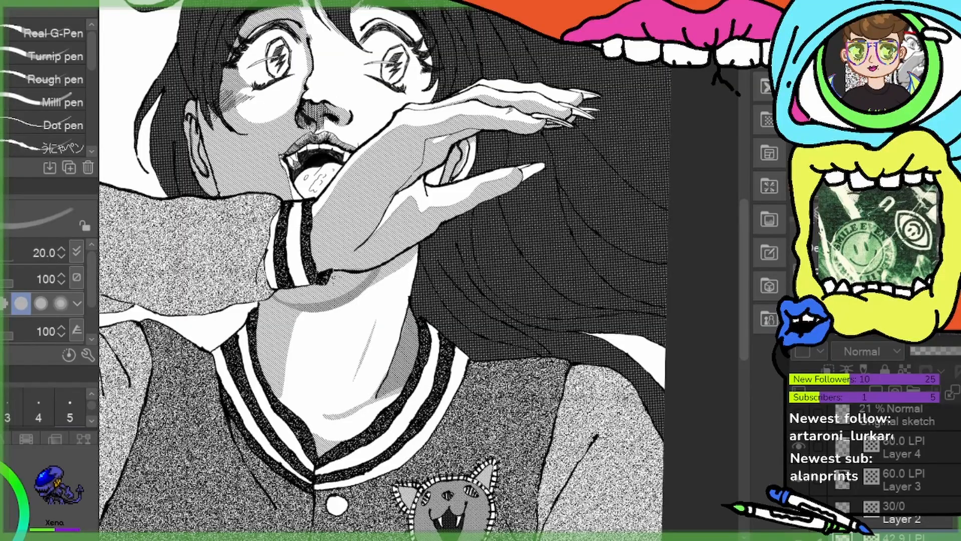
scroll(235, 267, up, 3)
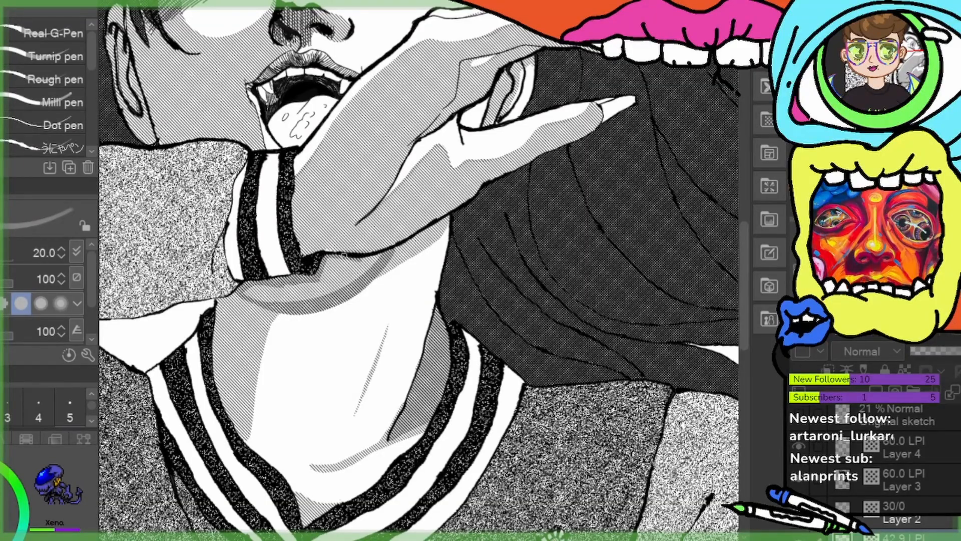
mouse_move(351, 260)
mouse_down()
mouse_move(318, 291)
mouse_move(363, 274)
mouse_move(303, 295)
mouse_move(254, 292)
mouse_up()
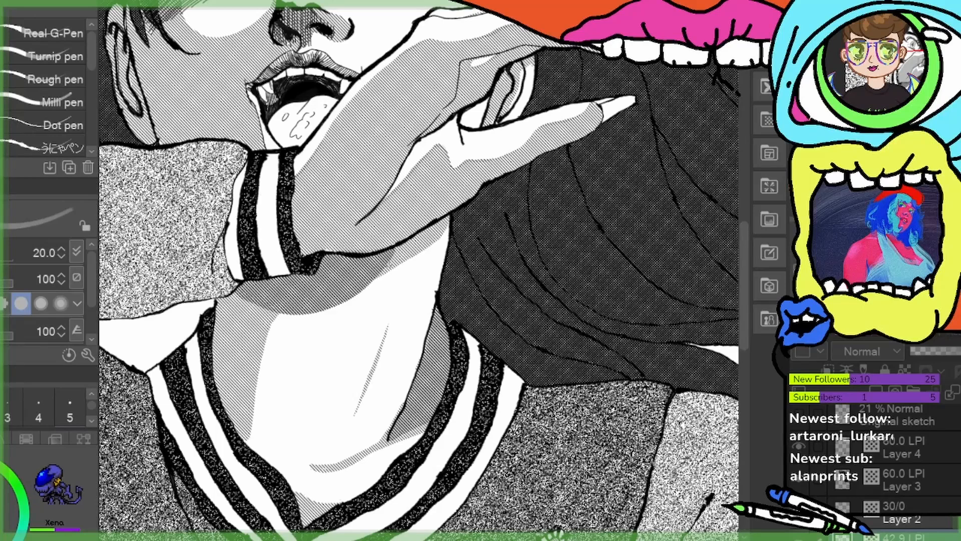
drag(395, 260, 423, 230)
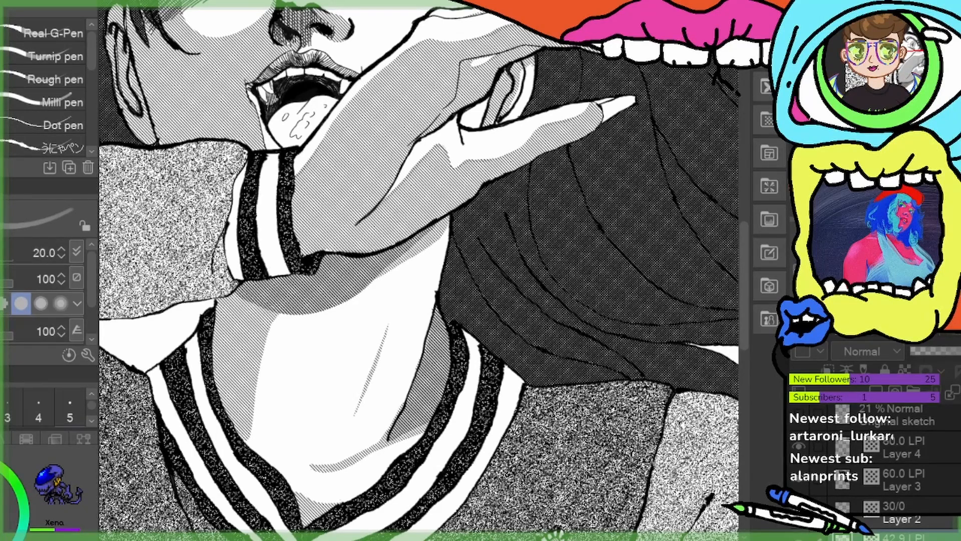
Shade a darker tone band down the cuff side of the neck, following the inner collar edge toward its V-shaped point
mouse_move(234, 288)
mouse_down()
mouse_move(233, 373)
mouse_move(248, 451)
mouse_move(275, 306)
mouse_up()
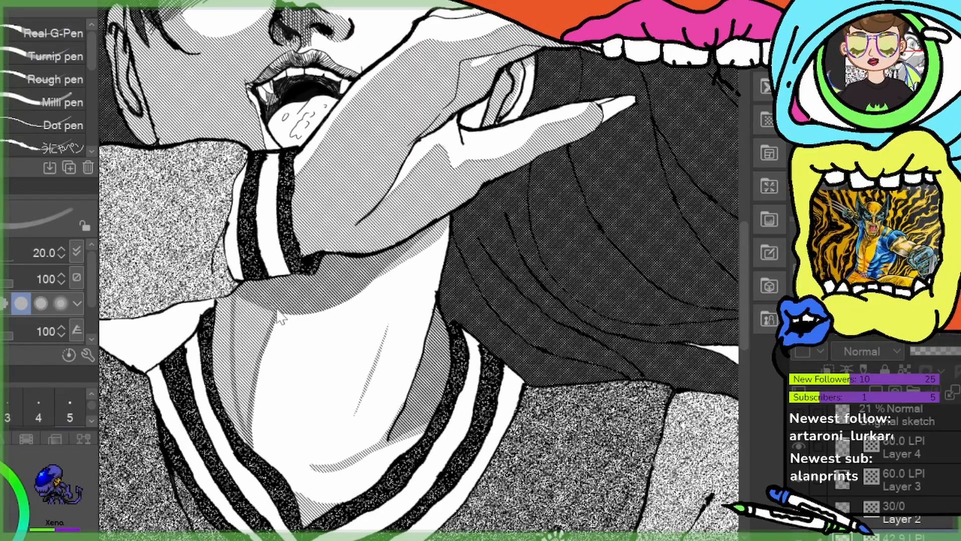
key(ctrl+z)
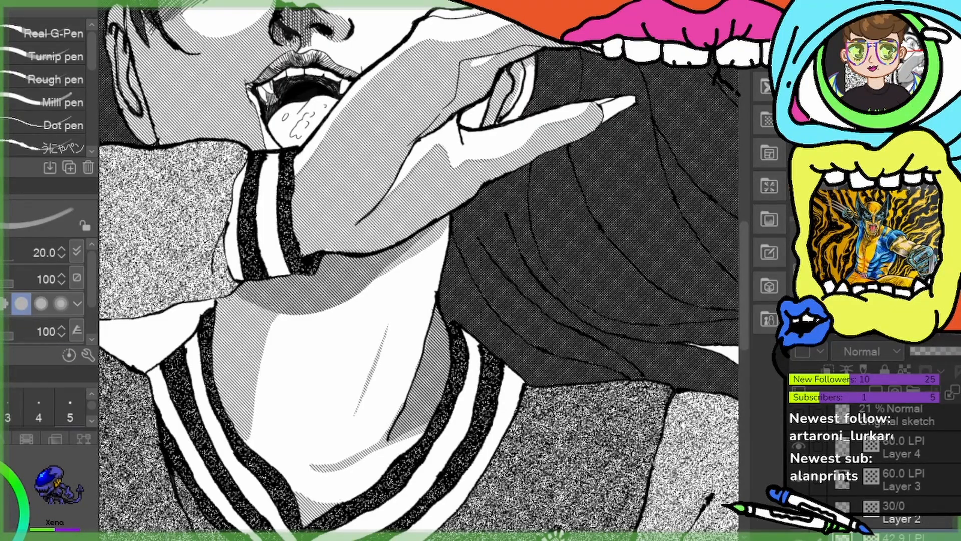
mouse_move(230, 291)
mouse_down()
mouse_move(252, 393)
mouse_move(289, 456)
mouse_move(317, 471)
mouse_up()
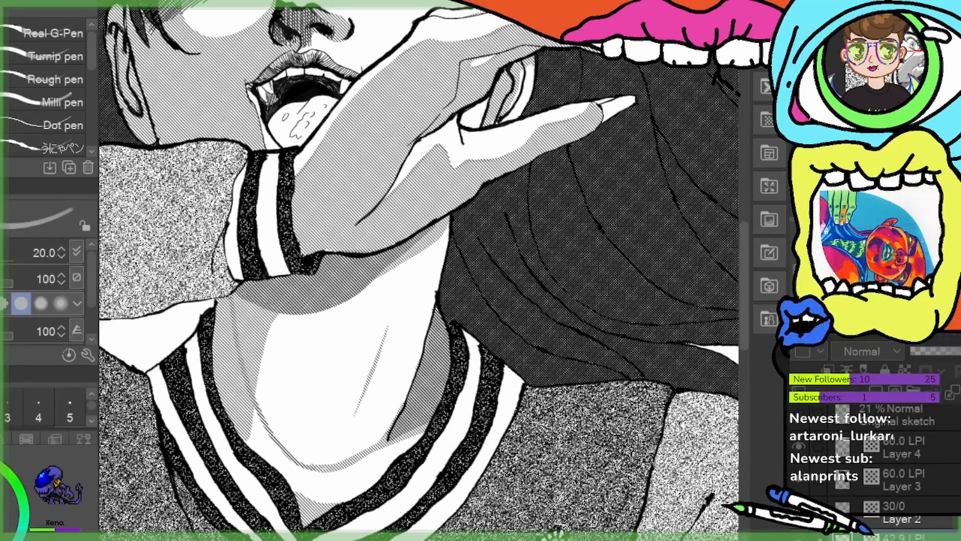
drag(224, 294, 248, 419)
mouse_move(223, 314)
mouse_down()
mouse_move(236, 426)
mouse_move(305, 472)
mouse_move(249, 410)
mouse_up()
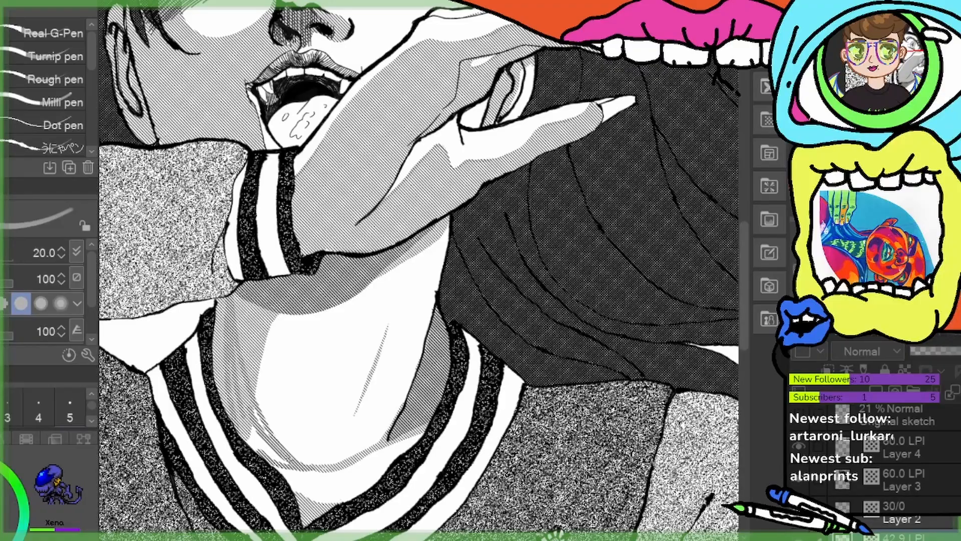
drag(280, 451, 246, 396)
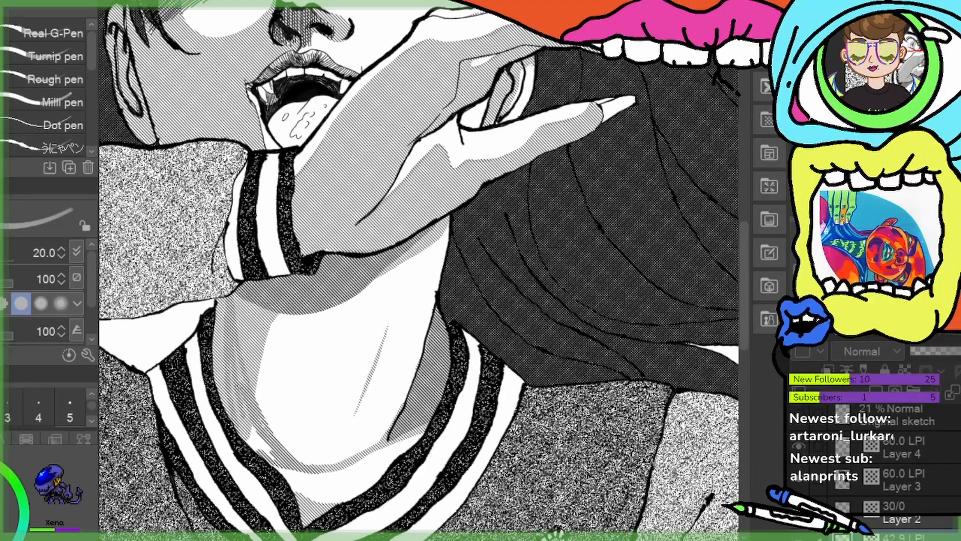
drag(240, 414, 274, 458)
drag(242, 381, 236, 348)
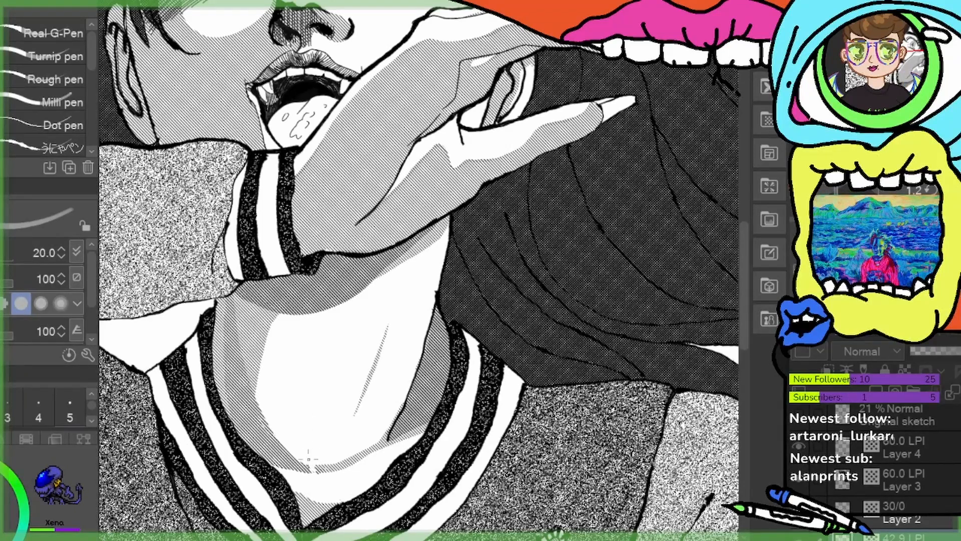
drag(280, 426, 300, 472)
drag(278, 440, 285, 456)
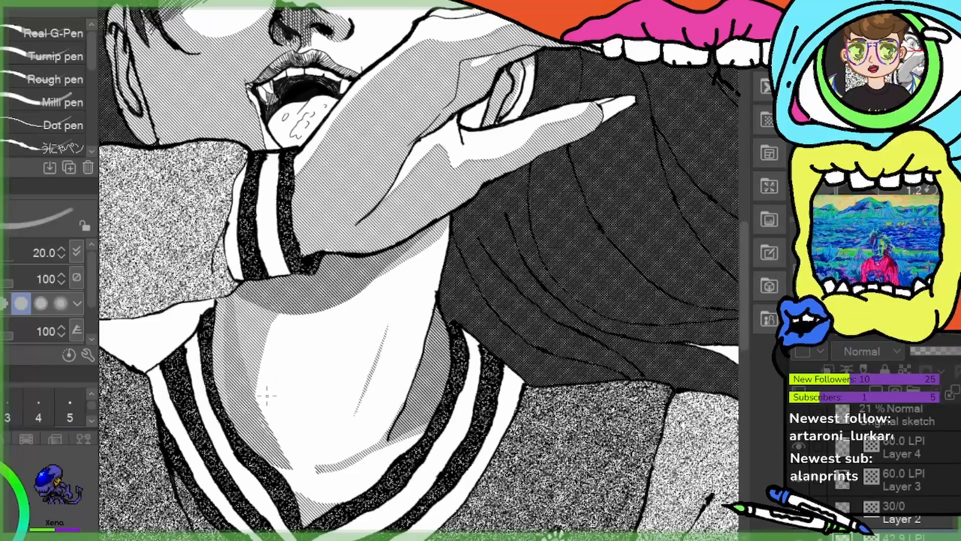
Erase the stray tone curve above the collar point, the thin throat mark and the line edging the hair-side neck shadow
mouse_move(267, 420)
mouse_down()
mouse_move(286, 470)
mouse_move(263, 411)
mouse_up()
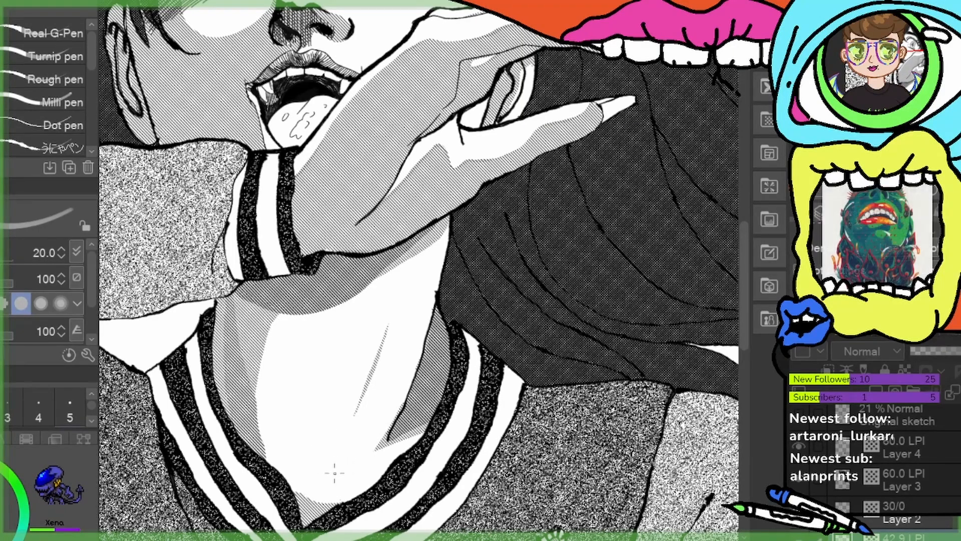
drag(388, 325, 355, 403)
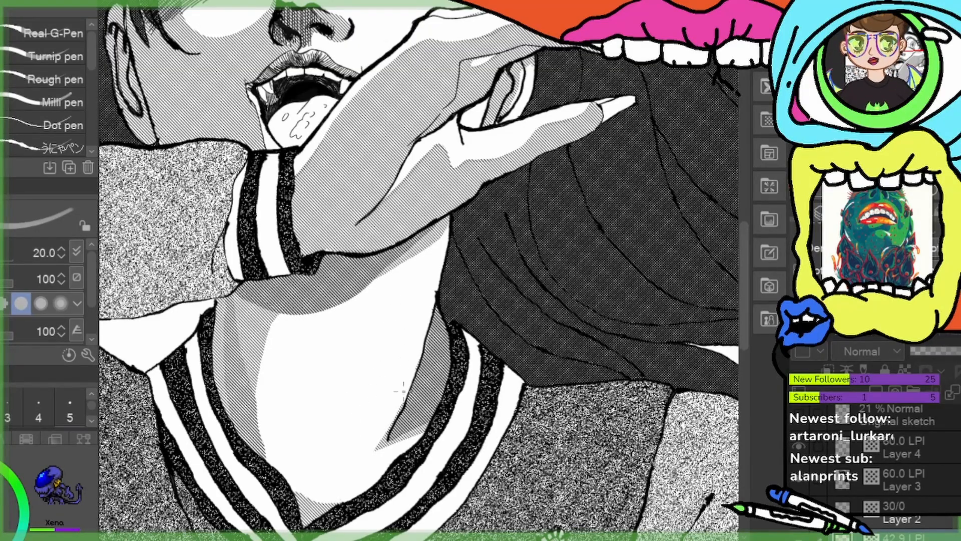
drag(400, 407, 379, 449)
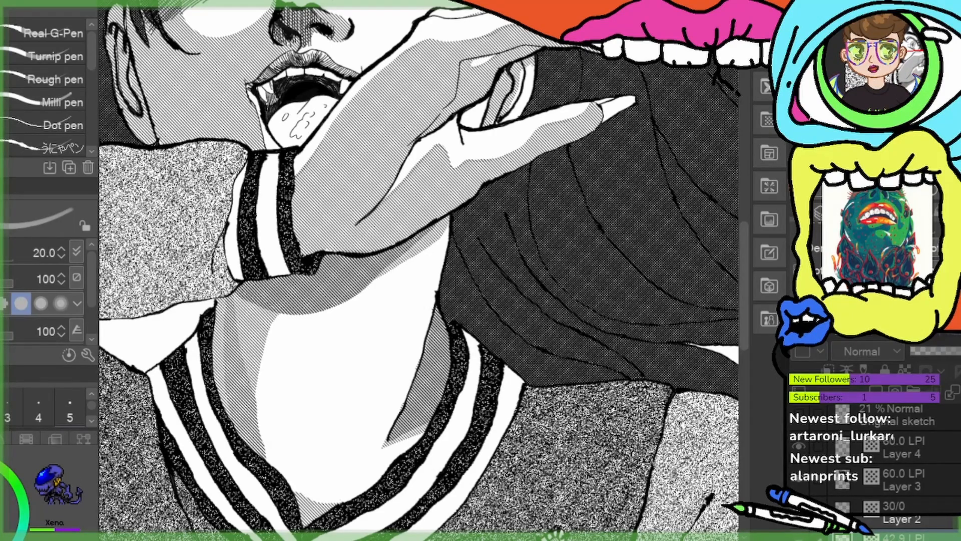
scroll(647, 122, down, 5)
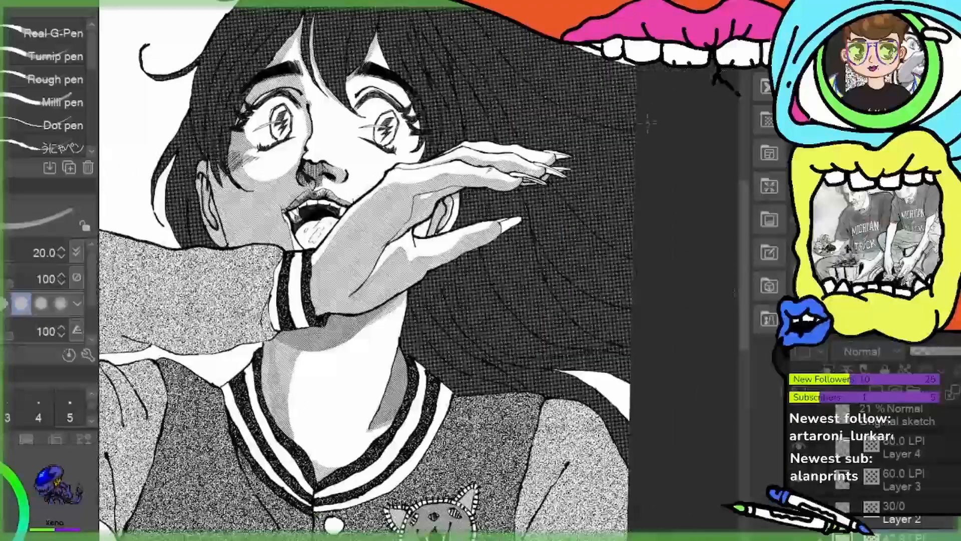
scroll(647, 122, down, 2)
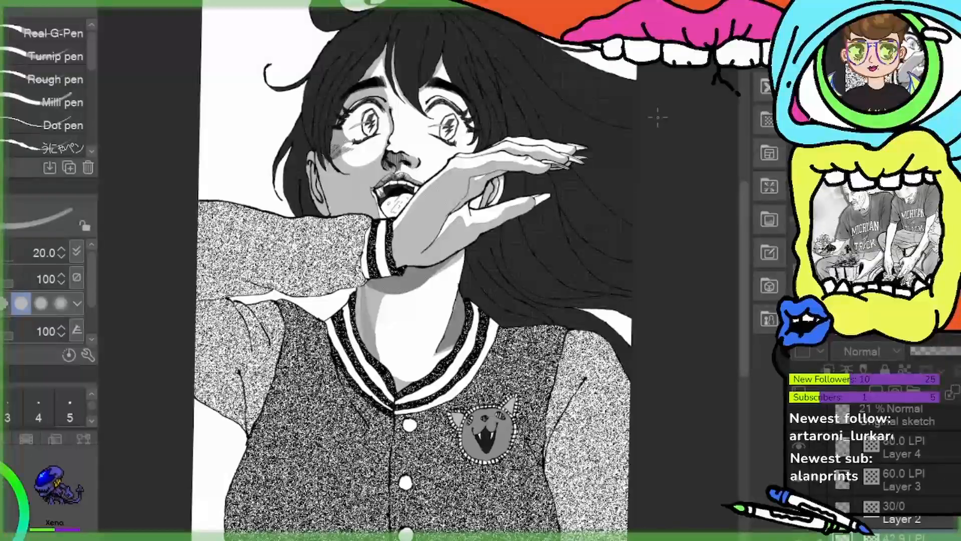
scroll(658, 118, up, 4)
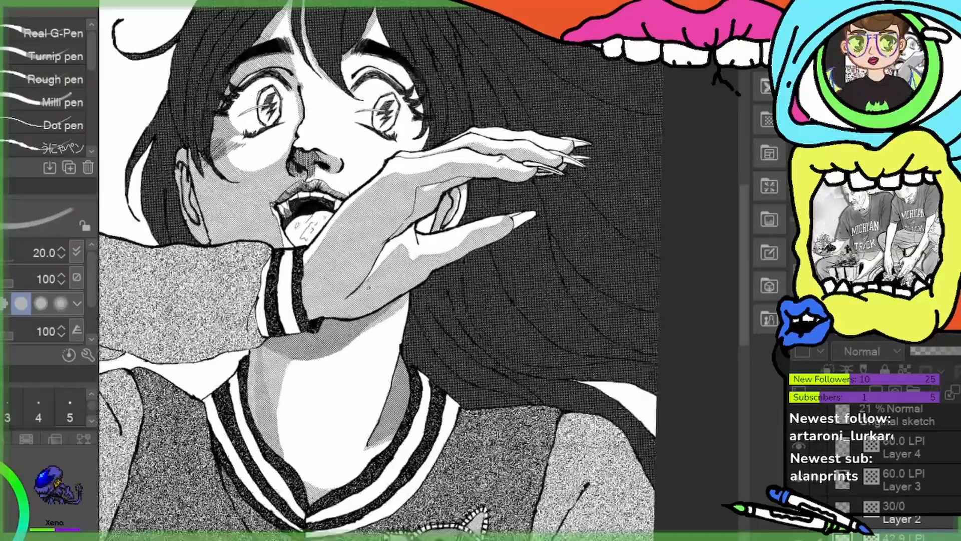
scroll(266, 330, up, 4)
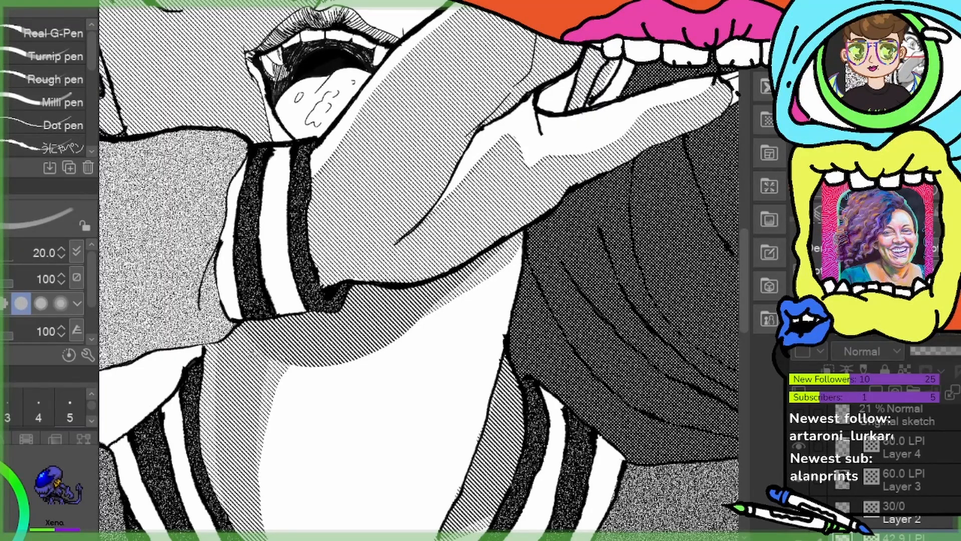
scroll(470, 163, down, 6)
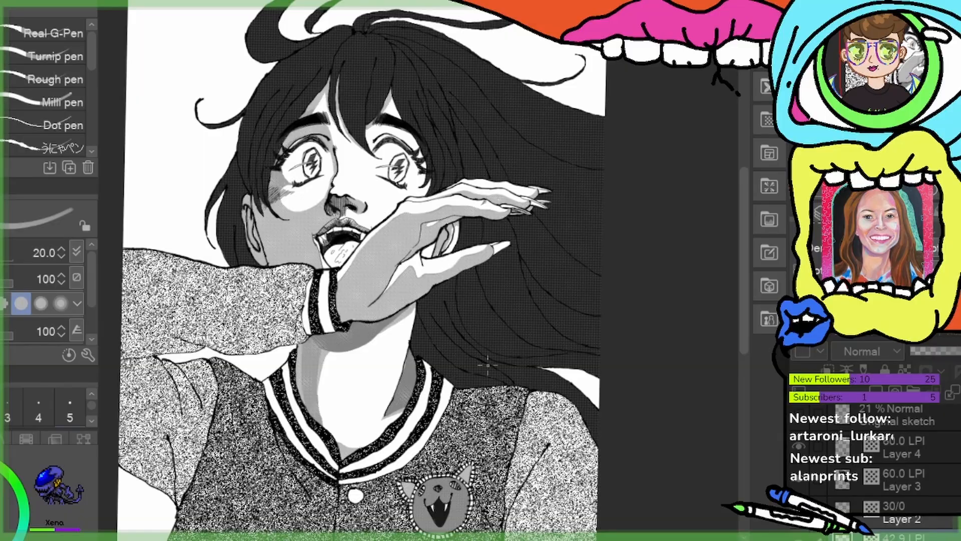
scroll(493, 369, up, 5)
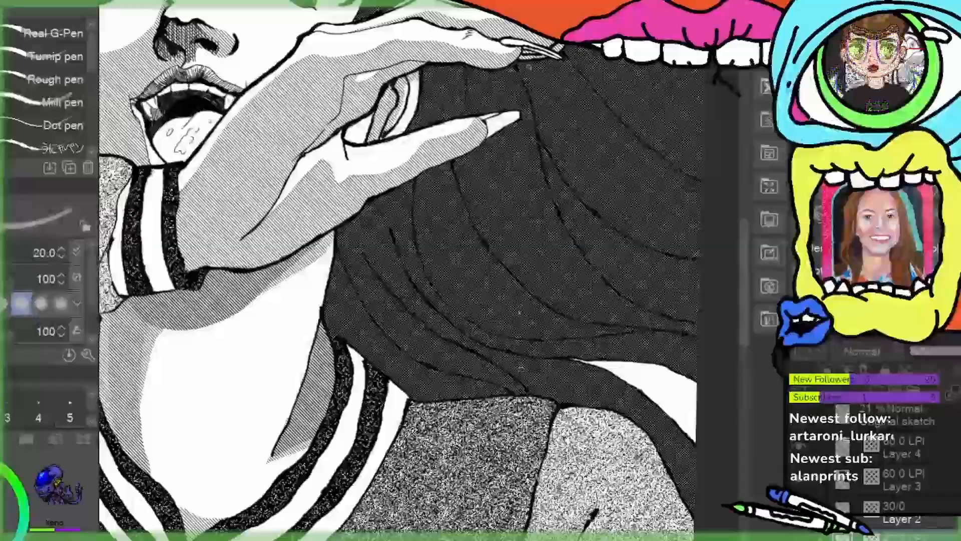
Briefly hide and restore the jacket's noise tone around the cat patch, and make Layer 4 the active layer
drag(543, 395, 528, 67)
drag(637, 300, 692, 97)
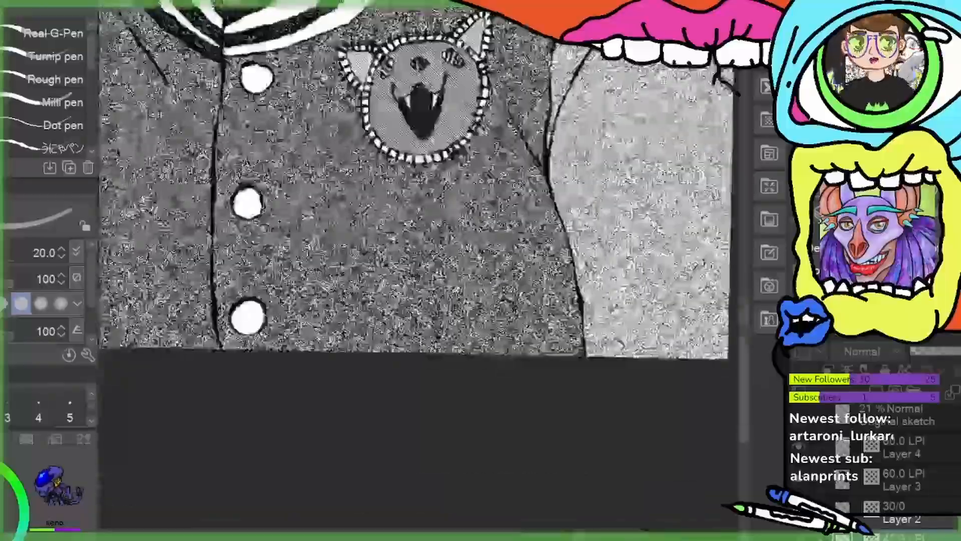
drag(530, 96, 561, 224)
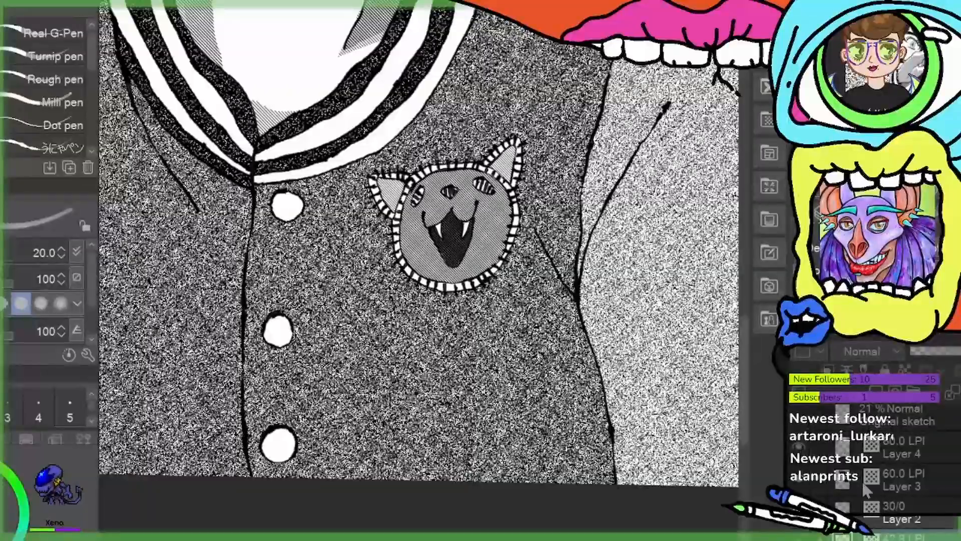
click(799, 511)
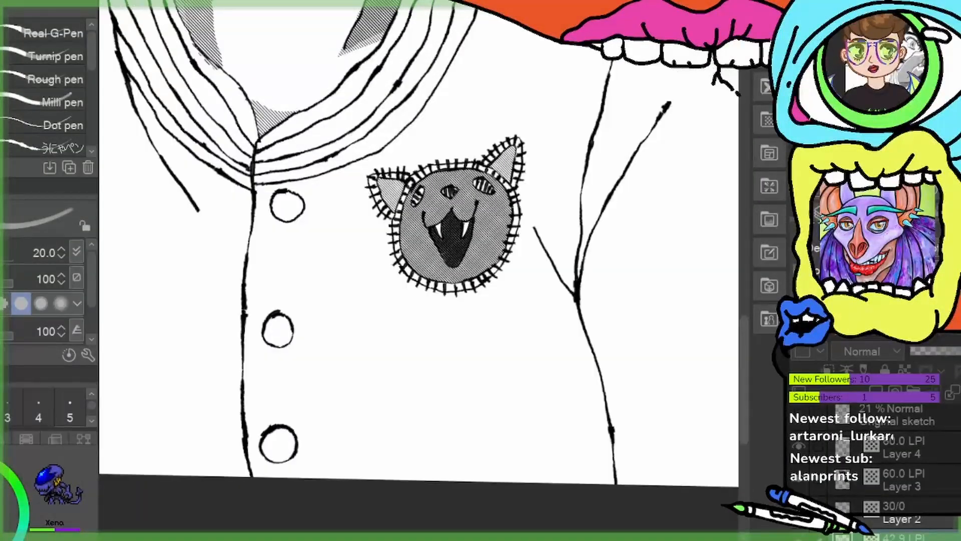
click(799, 511)
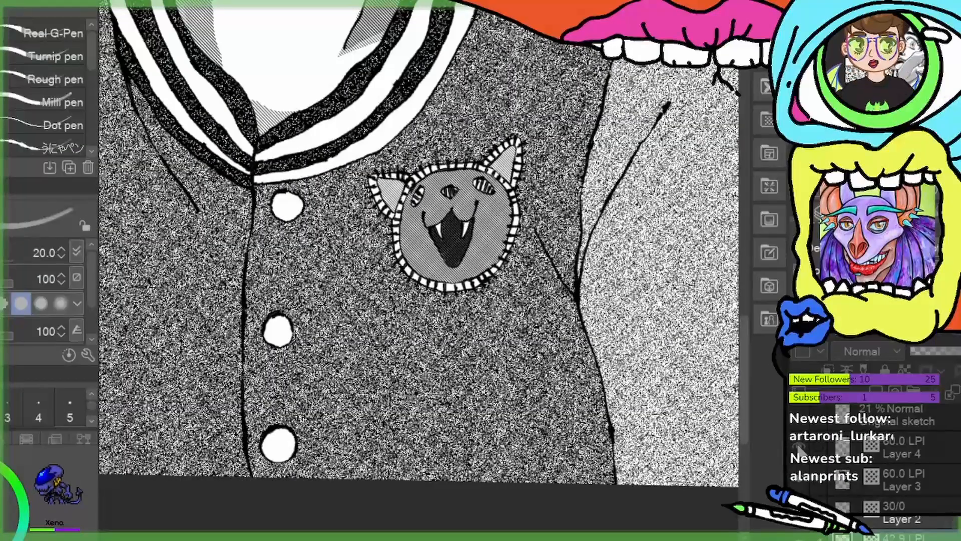
click(891, 459)
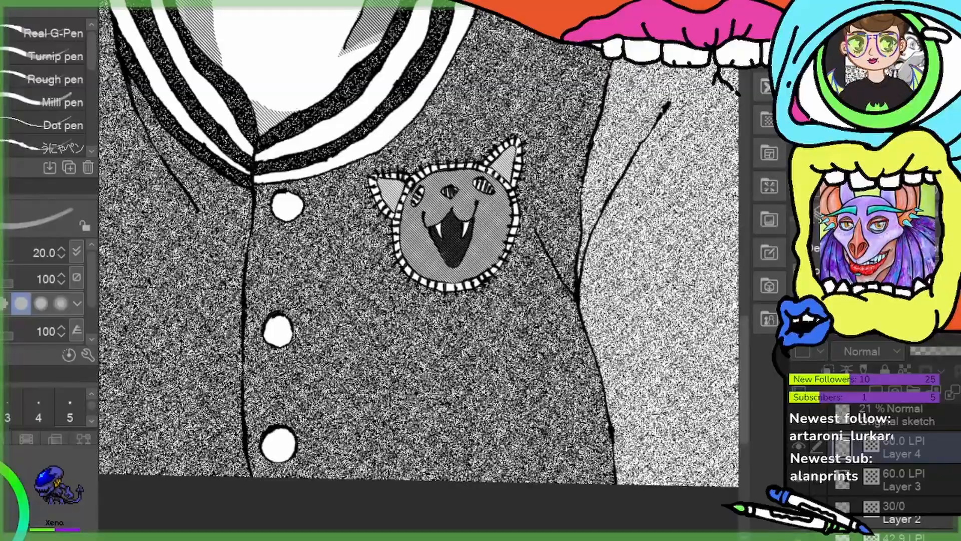
Lasso the cat patch in two passes and delete the line tone from its face, mouth and both ears
scroll(483, 206, up, 6)
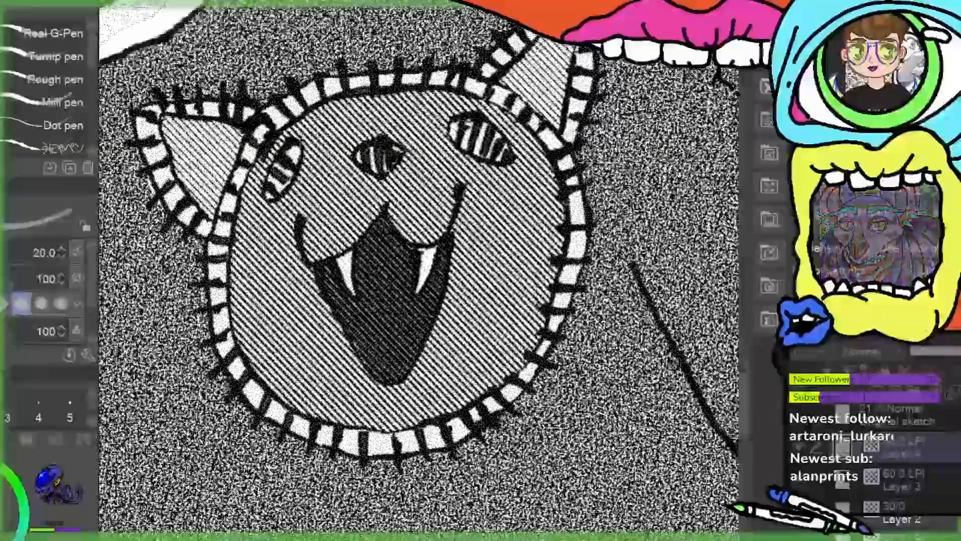
scroll(471, 150, down, 3)
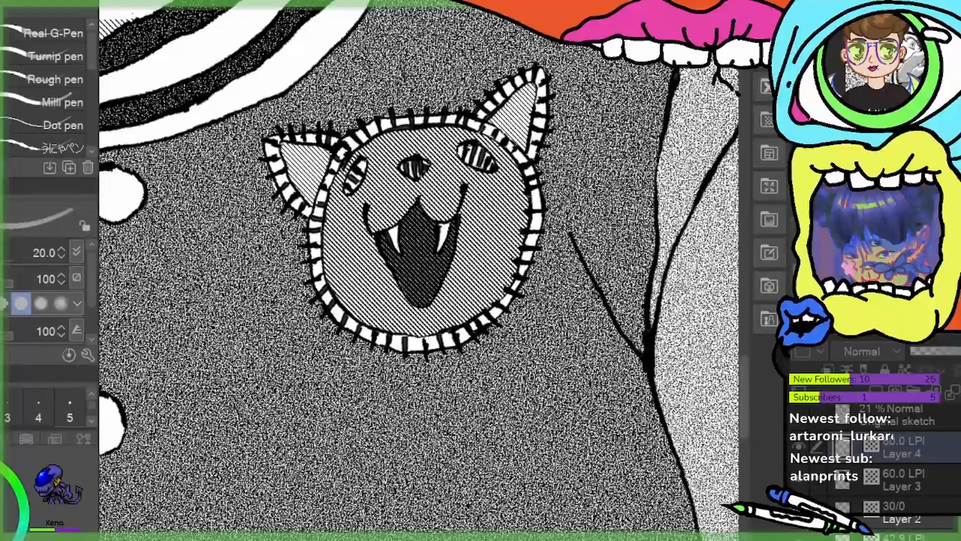
key(m)
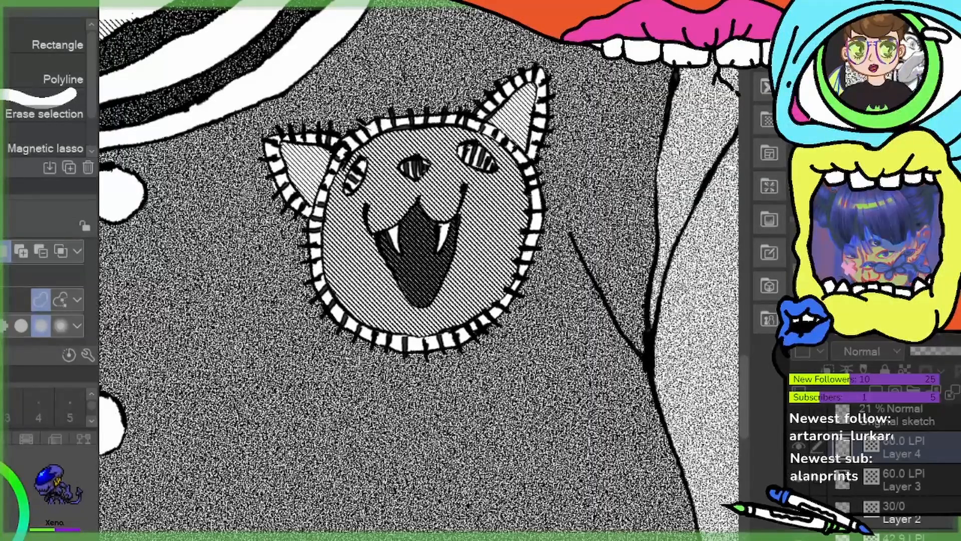
mouse_move(281, 333)
mouse_down()
mouse_move(481, 376)
mouse_move(501, 25)
mouse_move(280, 130)
mouse_move(275, 280)
mouse_up()
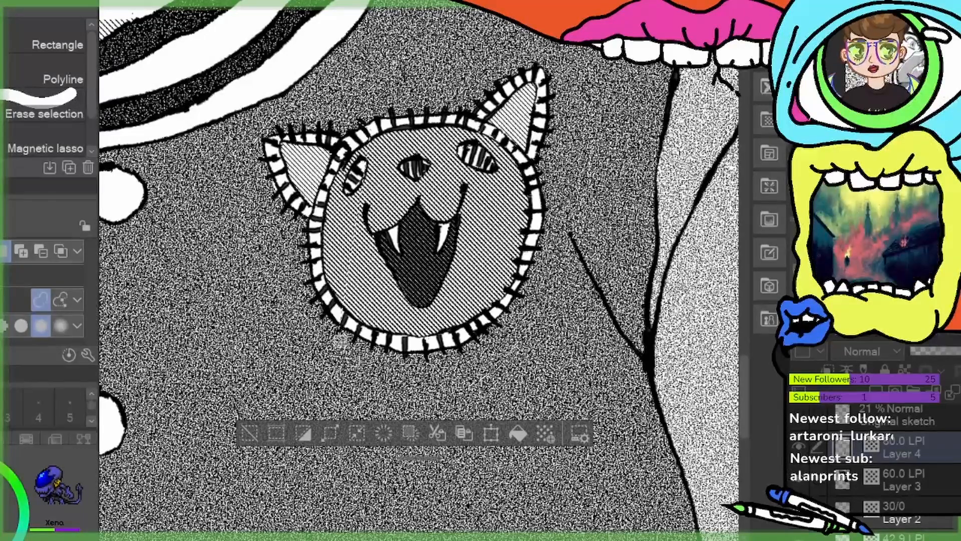
key(Delete)
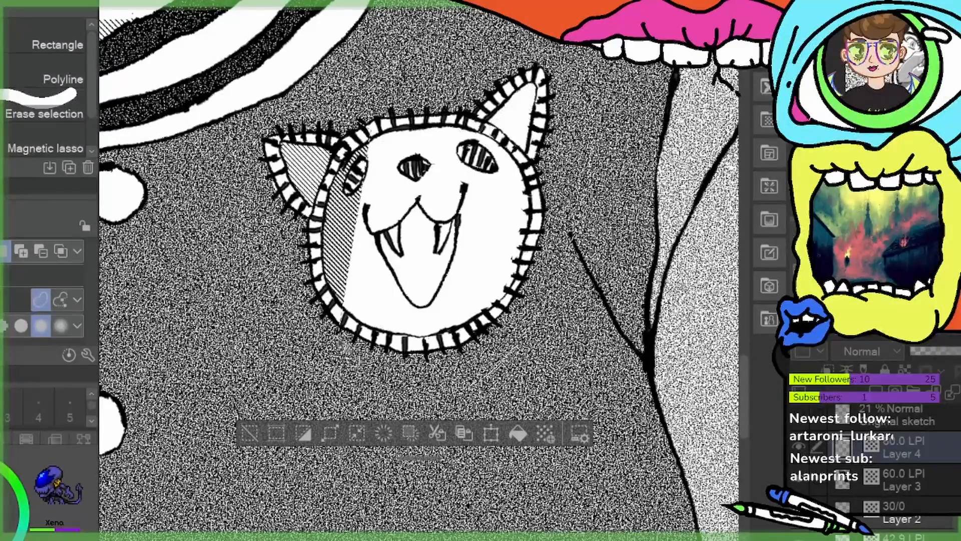
key(ctrl+d)
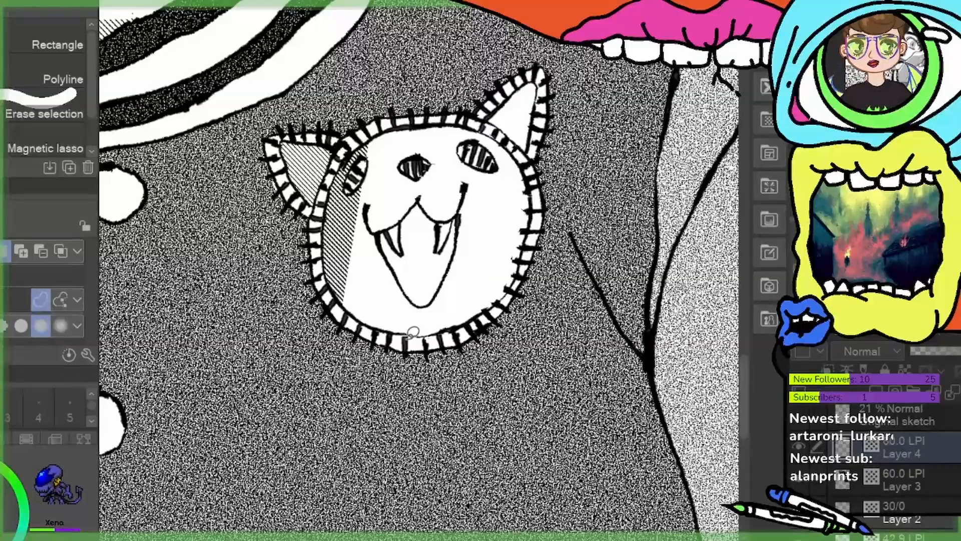
drag(413, 332, 415, 325)
key(Delete)
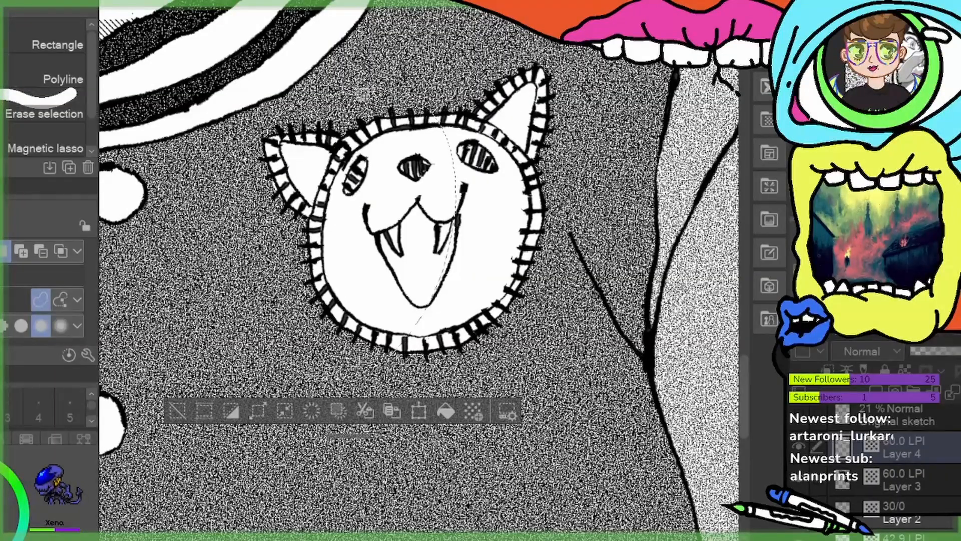
key(ctrl+d)
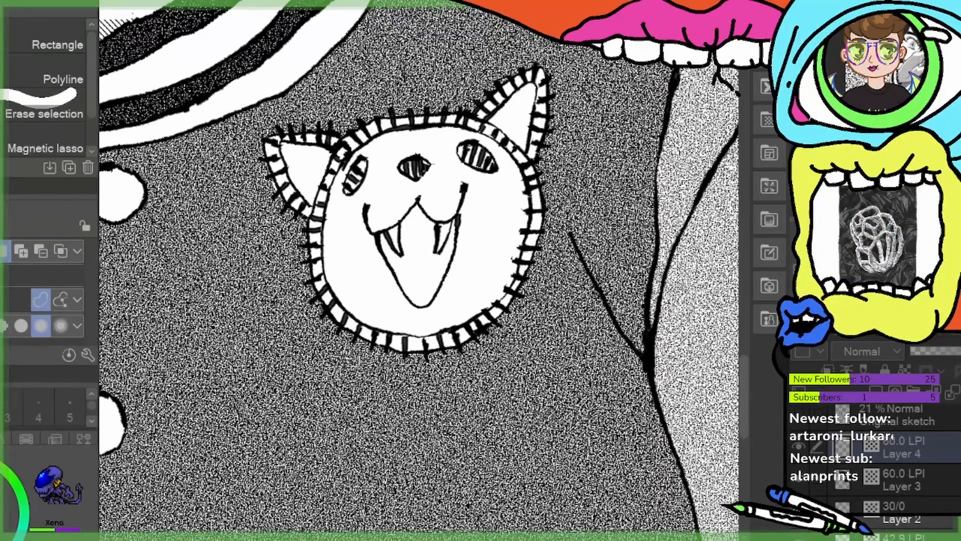
Paint the inside of the cat's open mouth with dark line tone, keeping both fangs white
key(p)
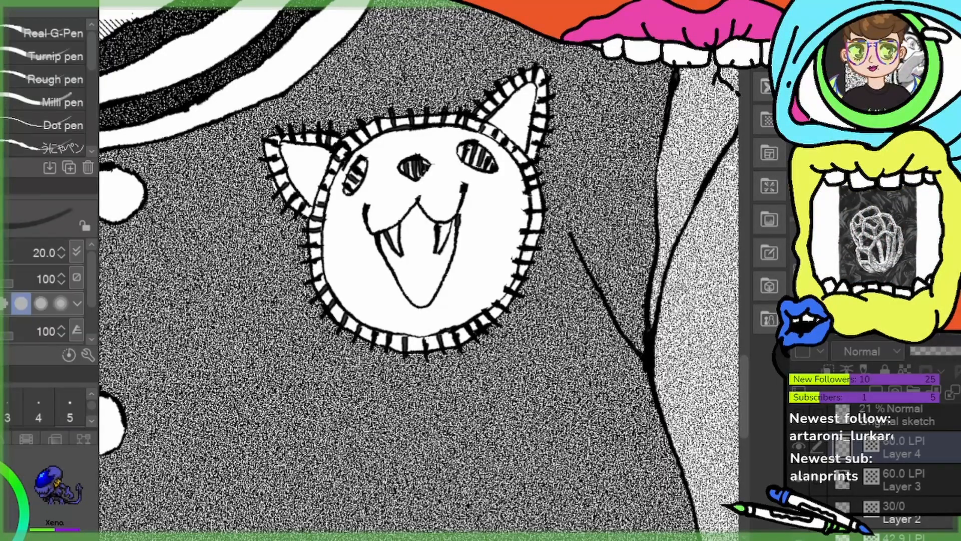
mouse_move(407, 217)
mouse_down()
mouse_move(426, 225)
mouse_move(422, 214)
mouse_move(437, 229)
mouse_move(420, 227)
mouse_move(412, 283)
mouse_up()
drag(419, 249, 404, 278)
mouse_move(408, 231)
mouse_down()
mouse_move(402, 265)
mouse_move(384, 243)
mouse_move(408, 267)
mouse_move(406, 235)
mouse_move(386, 250)
mouse_move(415, 287)
mouse_up()
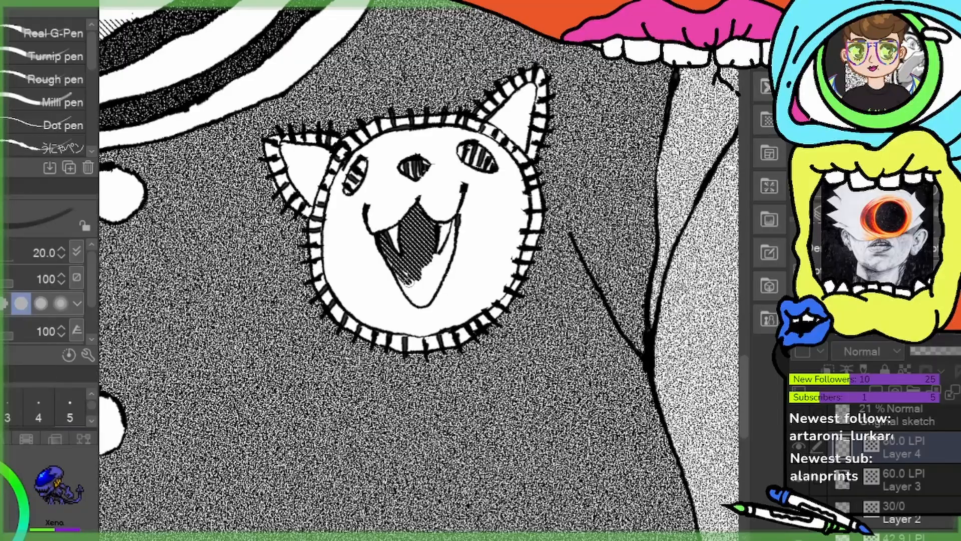
mouse_move(384, 251)
mouse_down()
mouse_move(420, 303)
mouse_move(412, 305)
mouse_up()
drag(445, 268, 423, 300)
drag(450, 255, 416, 288)
drag(431, 274, 413, 294)
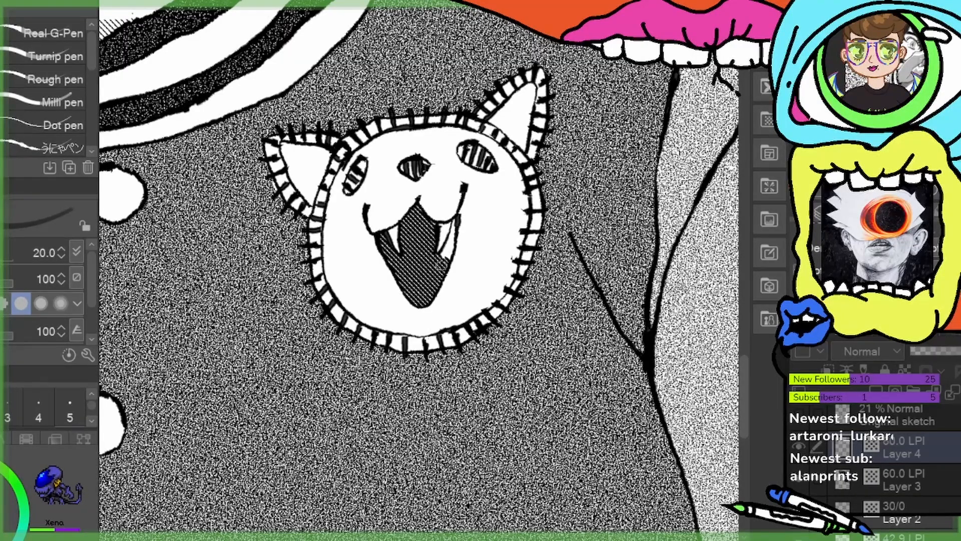
mouse_move(454, 231)
mouse_down()
mouse_move(439, 269)
mouse_move(447, 240)
mouse_move(444, 259)
mouse_up()
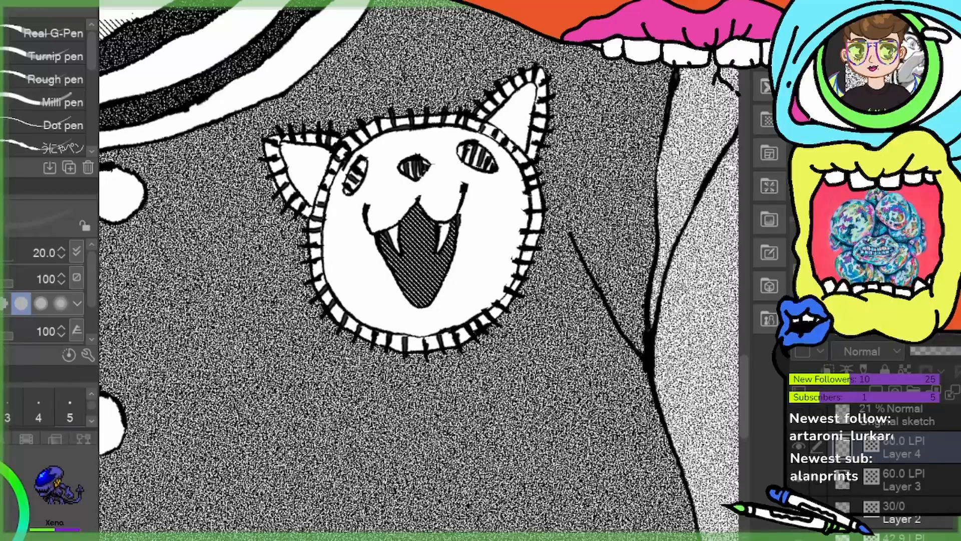
Paint dark line tone along the stitched border of the cat's head and ears, and into its nose and eyes
drag(303, 237, 321, 220)
drag(311, 261, 323, 245)
mouse_move(313, 244)
mouse_down()
mouse_move(349, 145)
mouse_move(284, 145)
mouse_move(281, 170)
mouse_move(310, 216)
mouse_move(305, 208)
mouse_up()
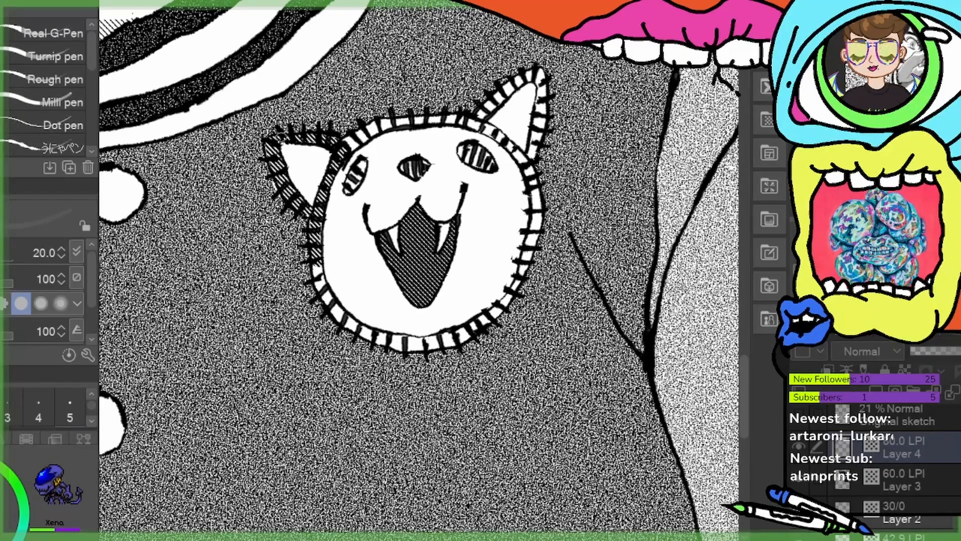
mouse_move(314, 266)
mouse_down()
mouse_move(311, 245)
mouse_move(326, 299)
mouse_move(344, 323)
mouse_move(389, 342)
mouse_move(443, 341)
mouse_move(425, 344)
mouse_move(487, 319)
mouse_move(471, 332)
mouse_move(522, 273)
mouse_move(536, 193)
mouse_move(501, 136)
mouse_move(452, 119)
mouse_move(468, 119)
mouse_move(391, 120)
mouse_move(343, 144)
mouse_move(365, 135)
mouse_up()
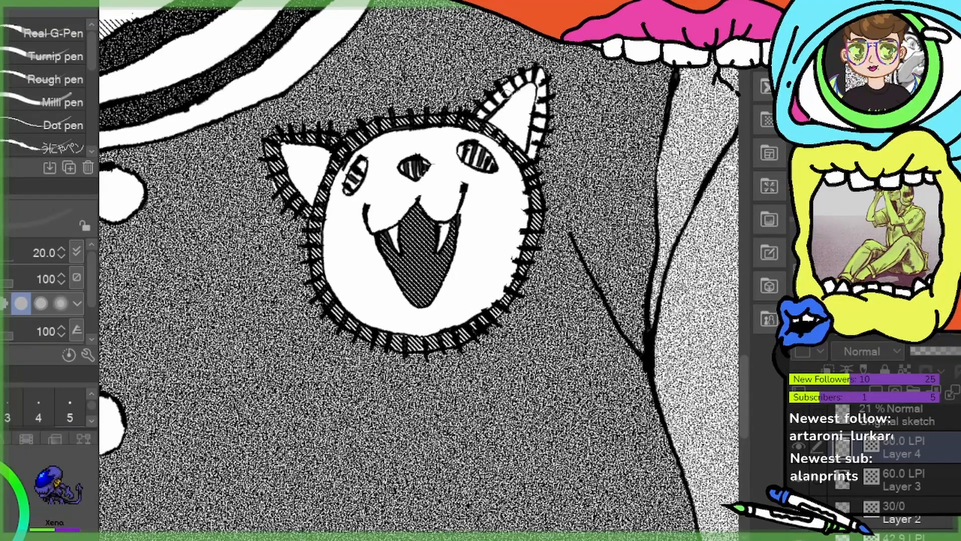
mouse_move(475, 120)
mouse_down()
mouse_move(530, 70)
mouse_move(542, 89)
mouse_move(530, 157)
mouse_up()
drag(413, 167, 422, 163)
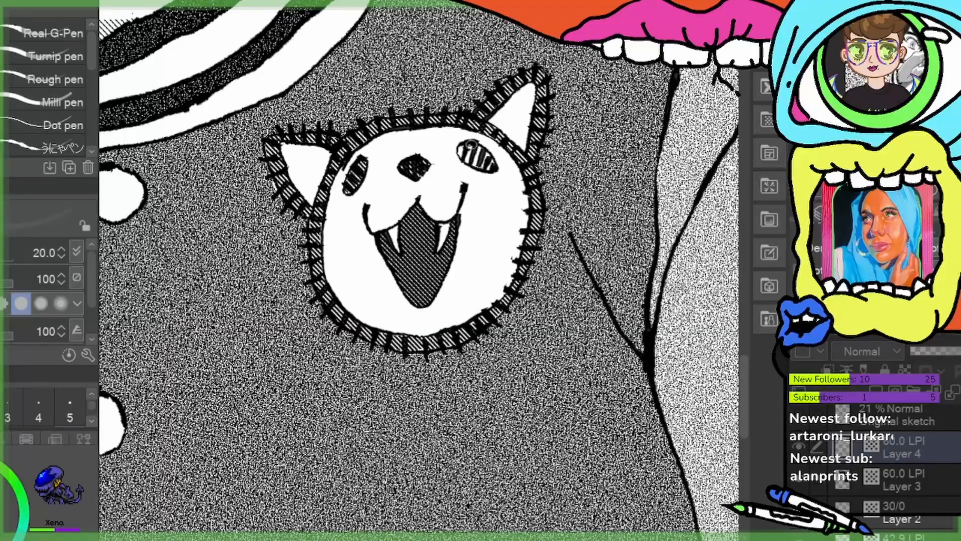
mouse_move(468, 146)
mouse_down()
mouse_move(473, 160)
mouse_move(486, 158)
mouse_up()
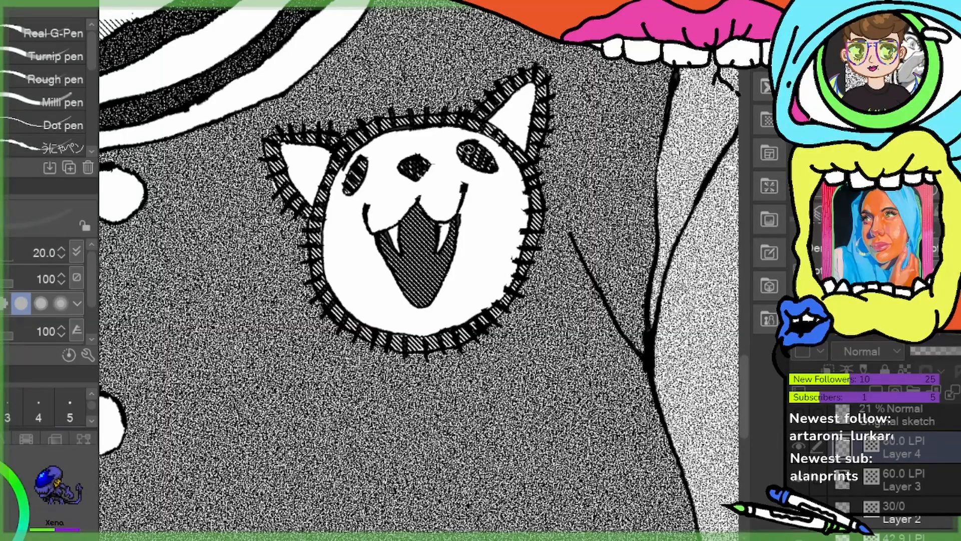
scroll(468, 148, down, 8)
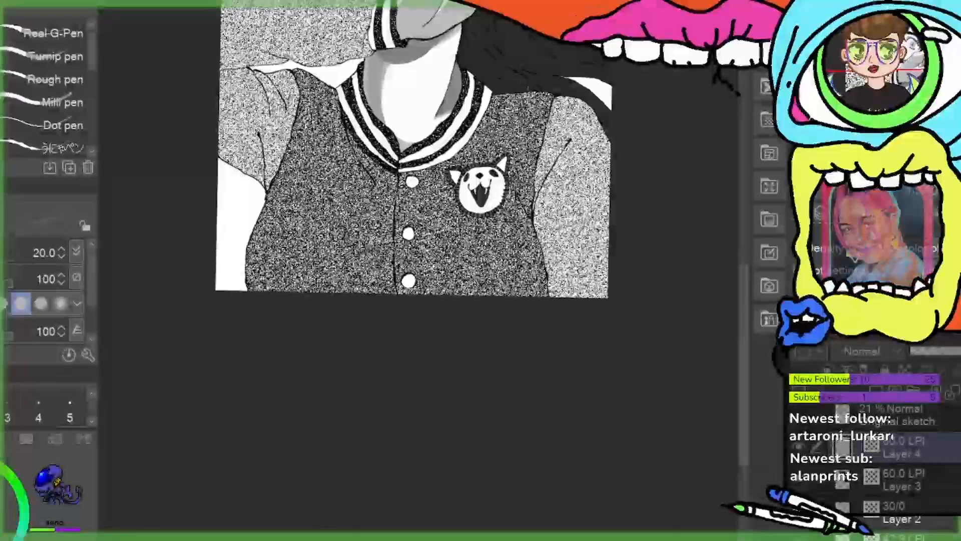
mouse_move(538, 161)
mouse_down()
mouse_move(473, 250)
mouse_move(446, 262)
mouse_up()
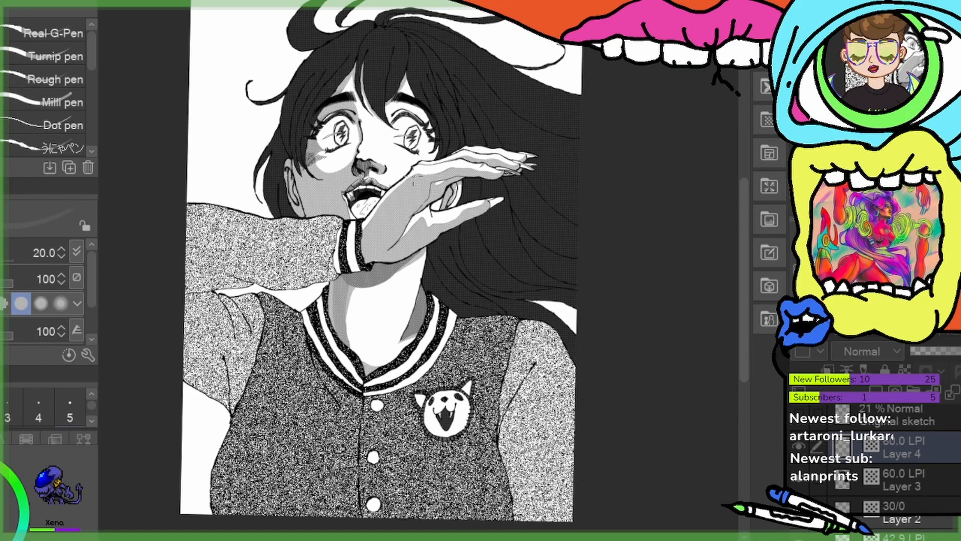
scroll(381, 270, up, 1)
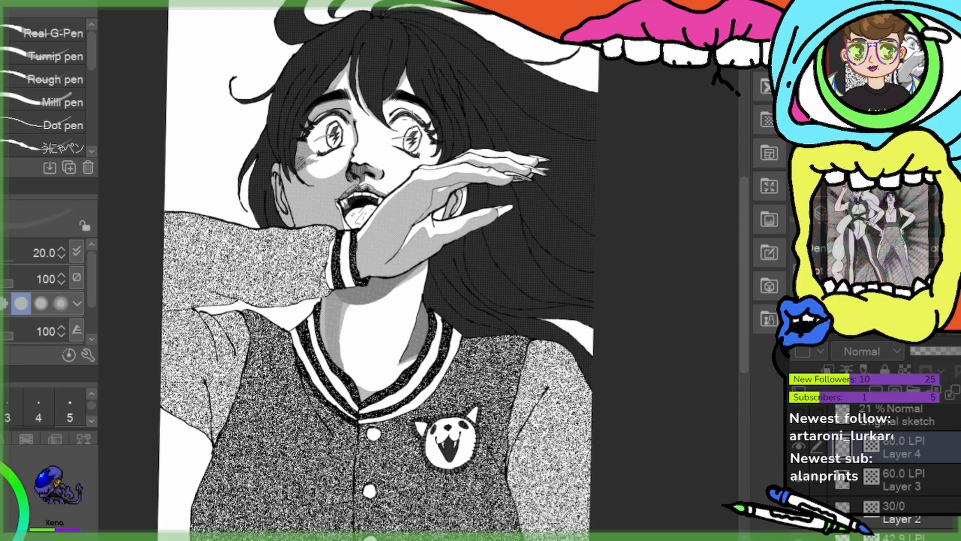
scroll(414, 114, up, 2)
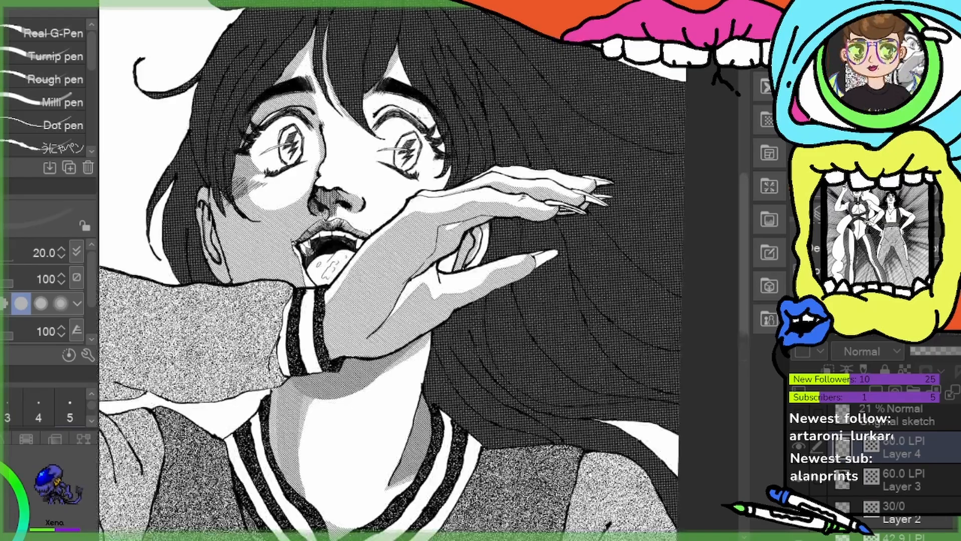
scroll(414, 114, up, 3)
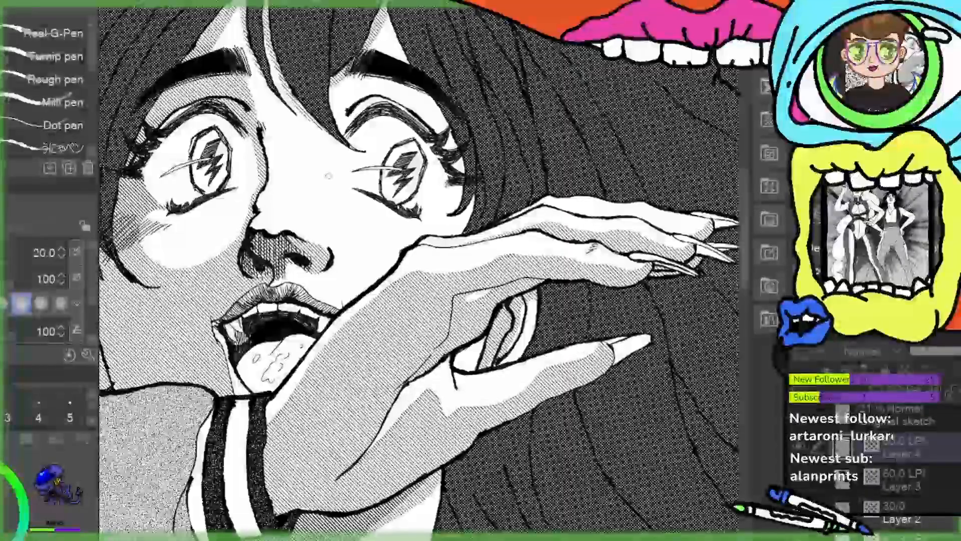
scroll(551, 254, down, 4)
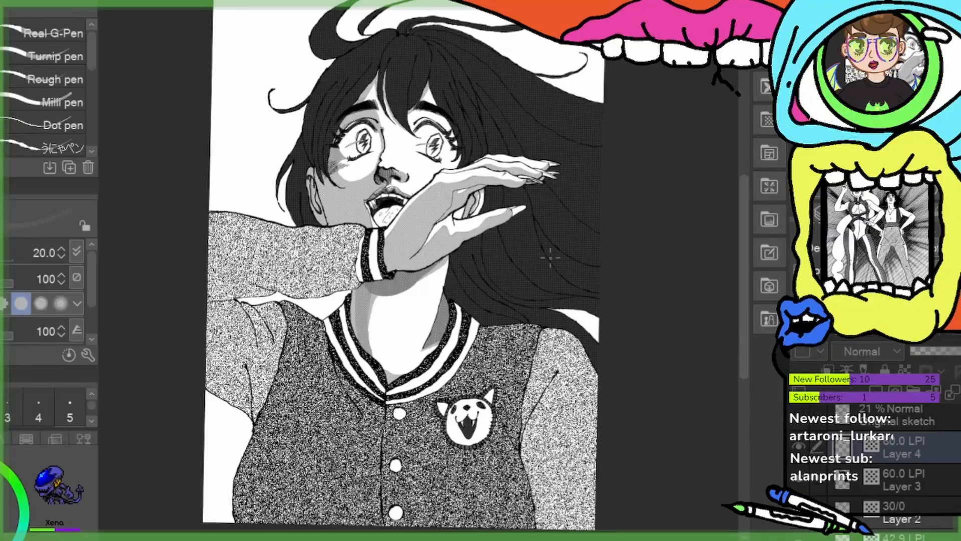
Create Layer 5 as a 60.0 LPI line tone and paint shadows across the whites of both eyes, leaving the irises clear
scroll(428, 104, up, 4)
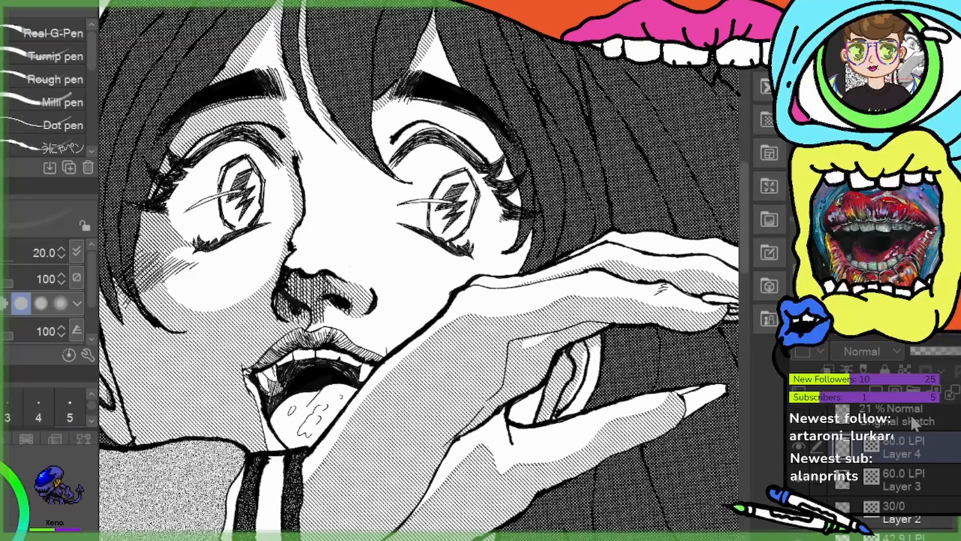
click(877, 389)
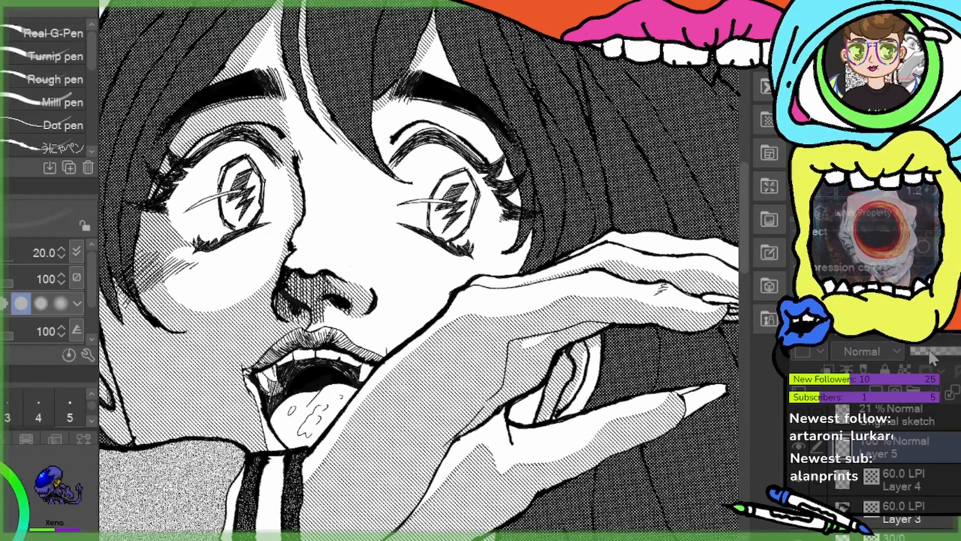
click(945, 245)
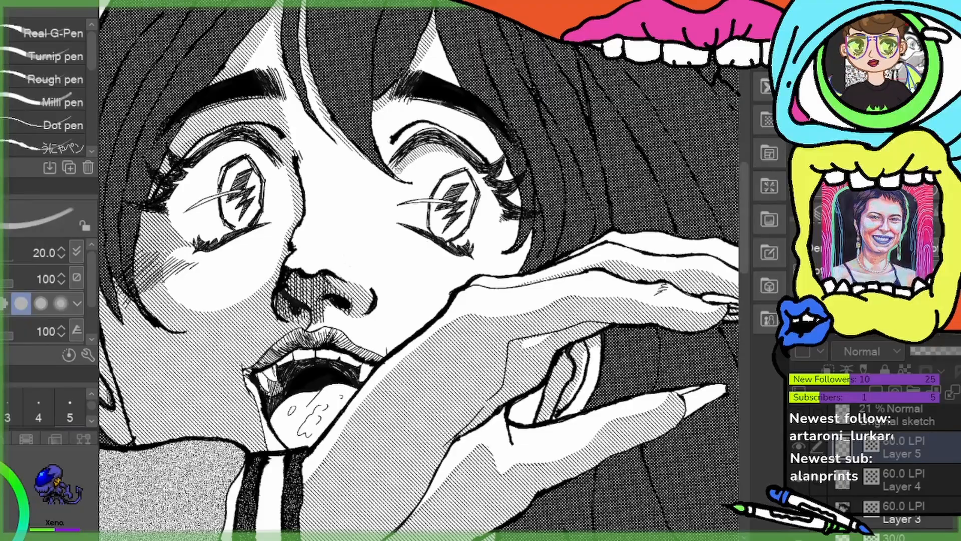
mouse_move(396, 179)
mouse_down()
mouse_move(384, 191)
mouse_move(391, 195)
mouse_move(431, 148)
mouse_move(494, 194)
mouse_move(504, 212)
mouse_move(488, 216)
mouse_up()
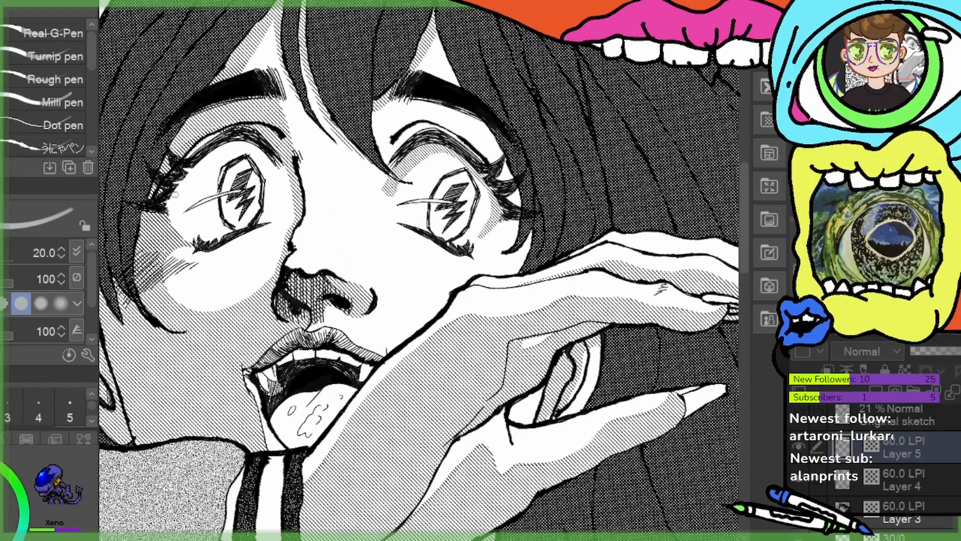
drag(176, 198, 169, 171)
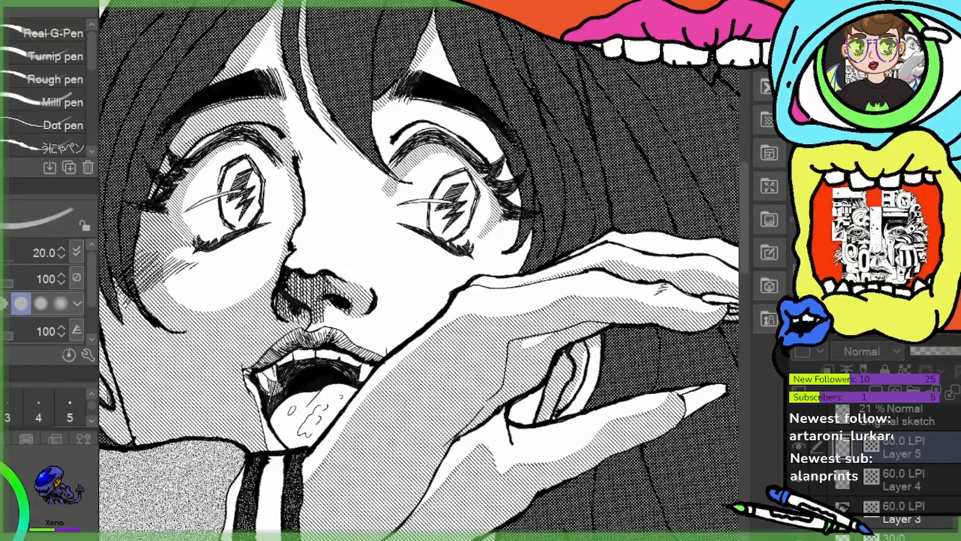
drag(217, 149, 270, 161)
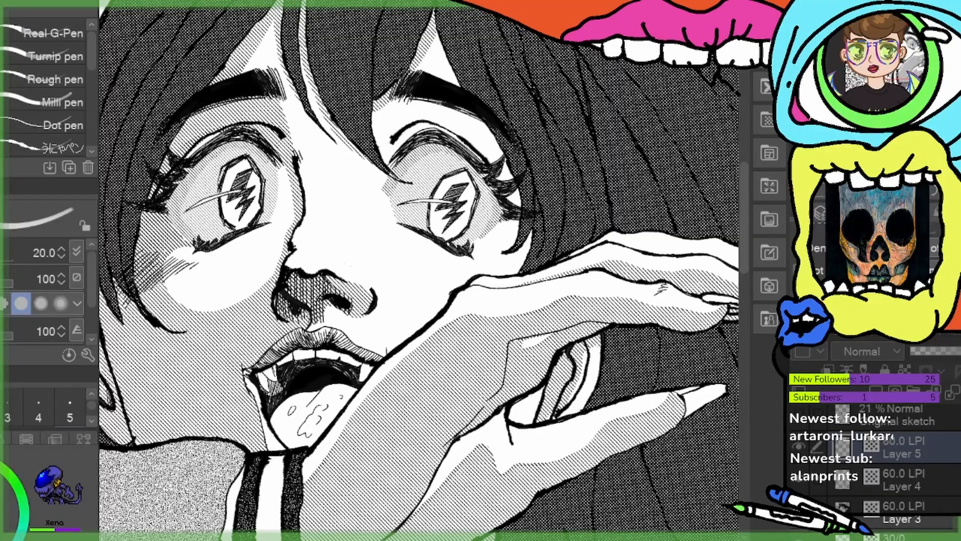
Select the line-art layer below gatagata lines and clean the dark strokes off the white glints crossing both eyes
scroll(896, 466, up, 3)
click(940, 457)
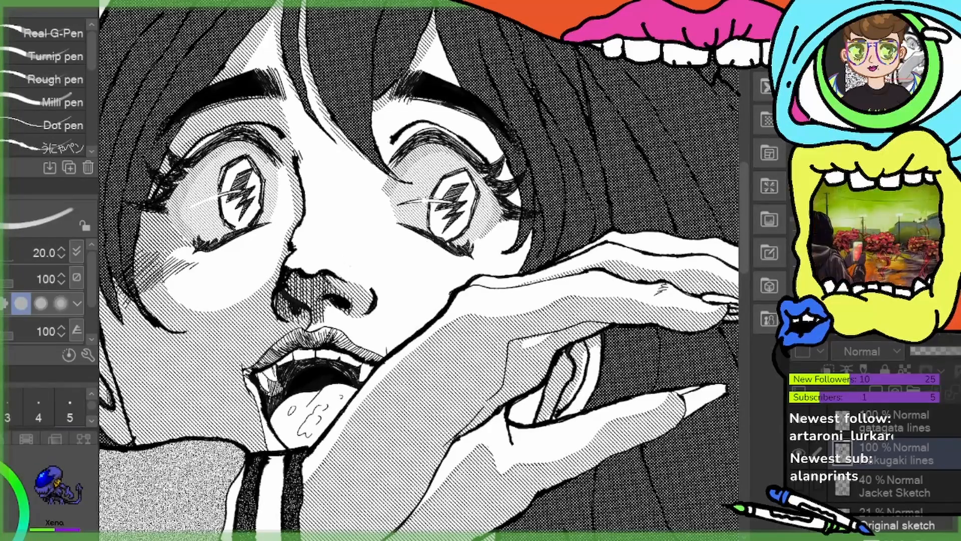
mouse_move(415, 201)
mouse_down()
mouse_move(400, 204)
mouse_move(408, 201)
mouse_up()
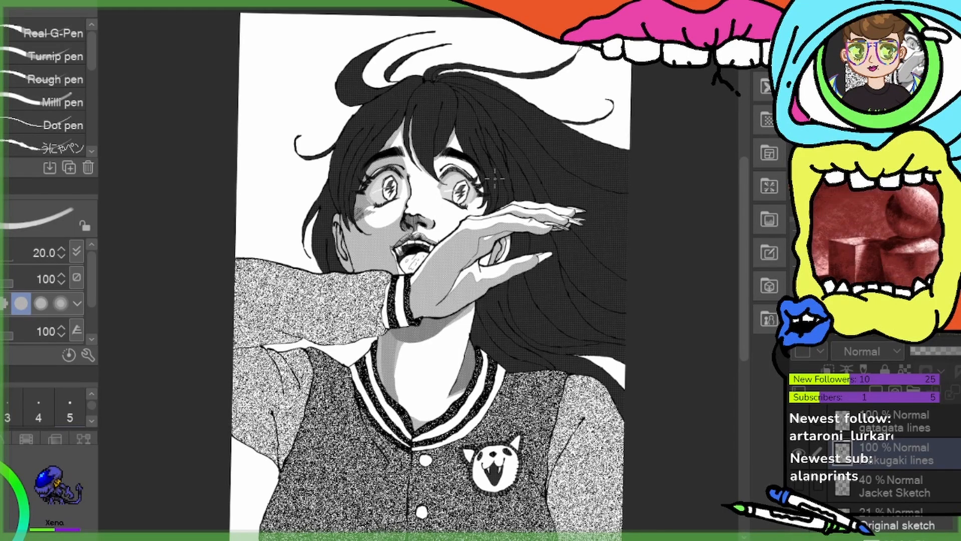
Briefly hide and restore the eye tone on Layer 5, make that layer active and switch back to the drawing colour
scroll(494, 179, up, 1)
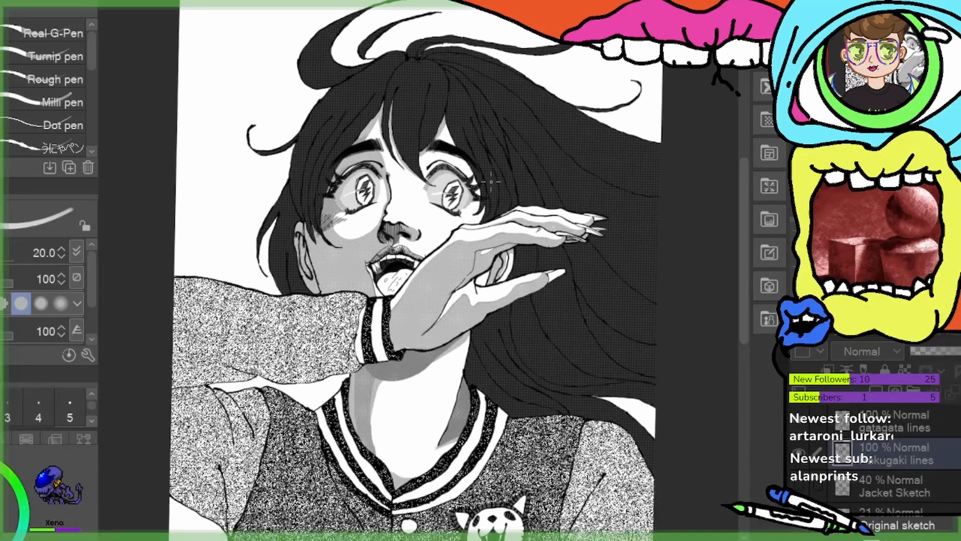
scroll(491, 181, up, 4)
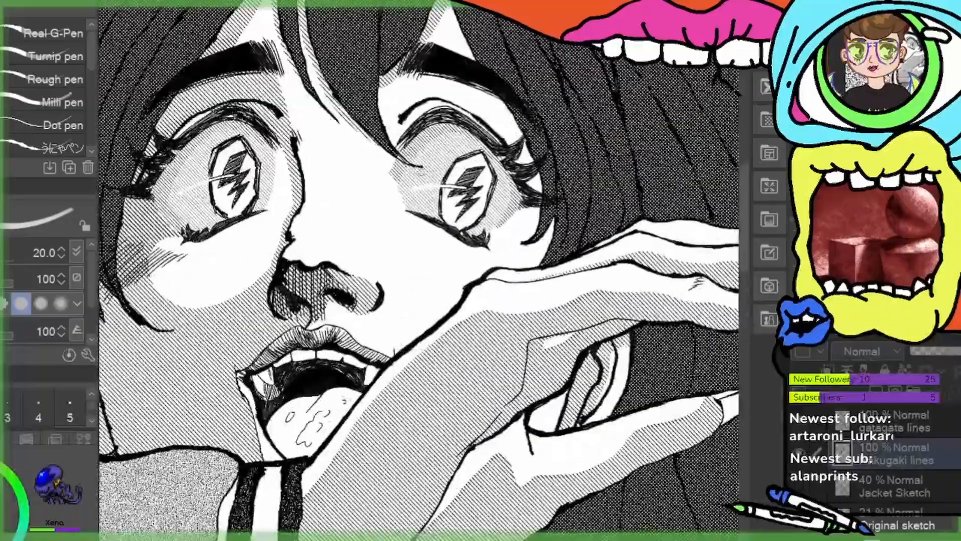
scroll(418, 191, up, 2)
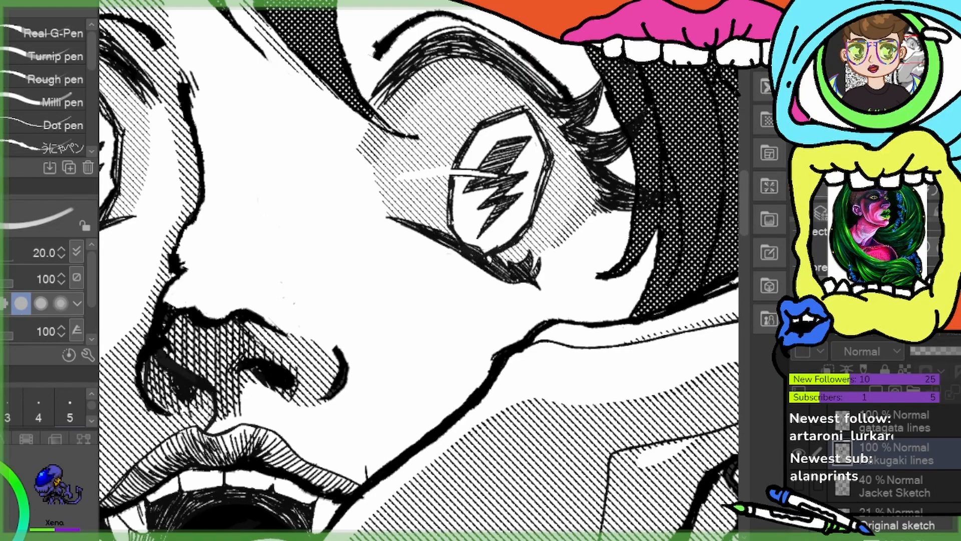
scroll(897, 461, down, 4)
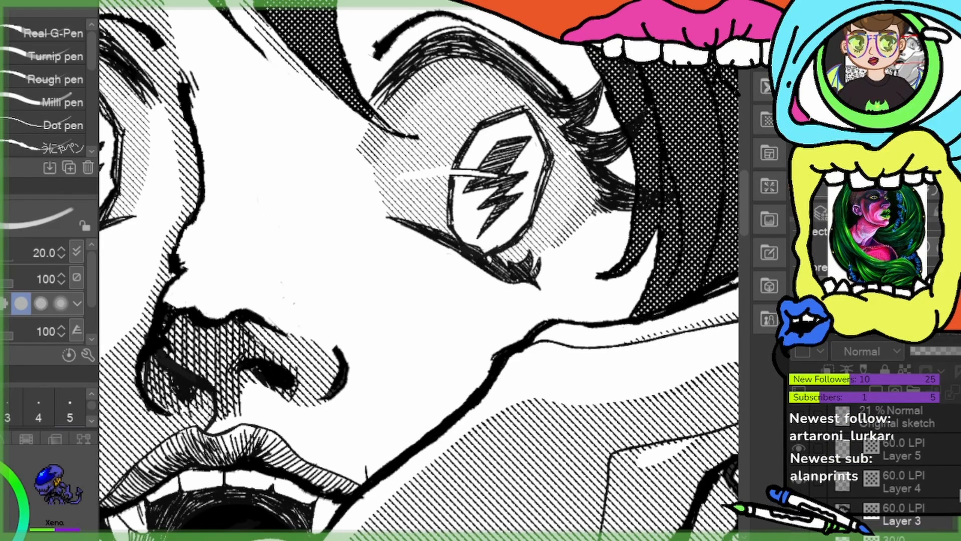
scroll(896, 461, up, 3)
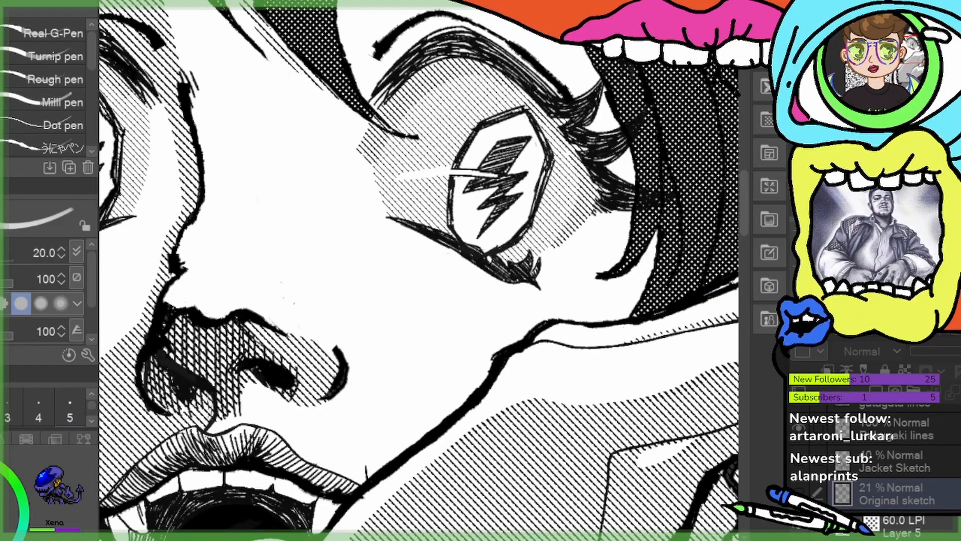
click(799, 533)
click(914, 533)
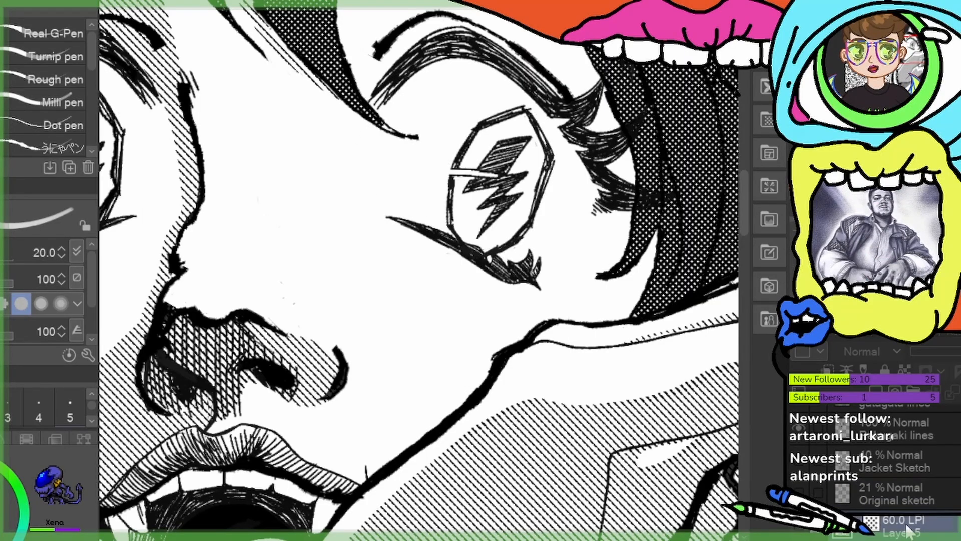
click(800, 532)
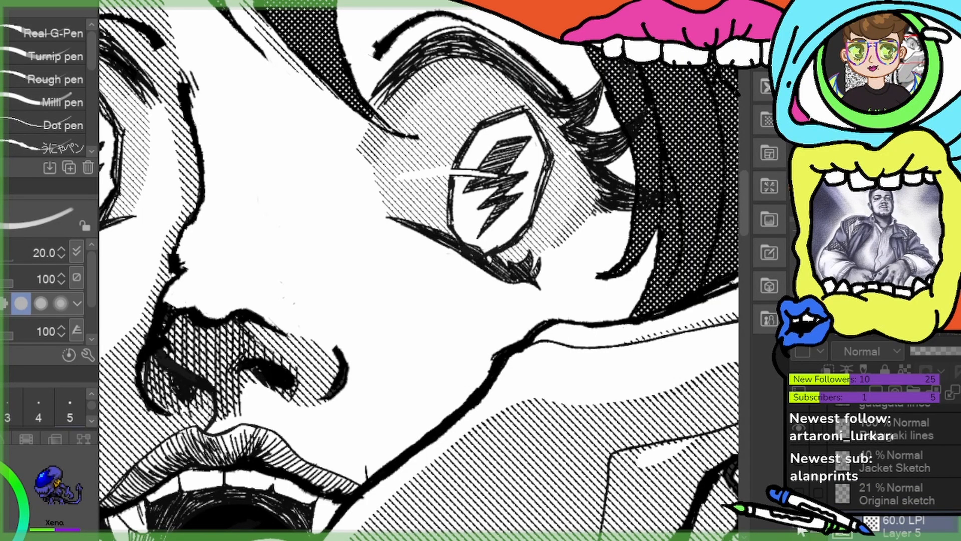
key(c)
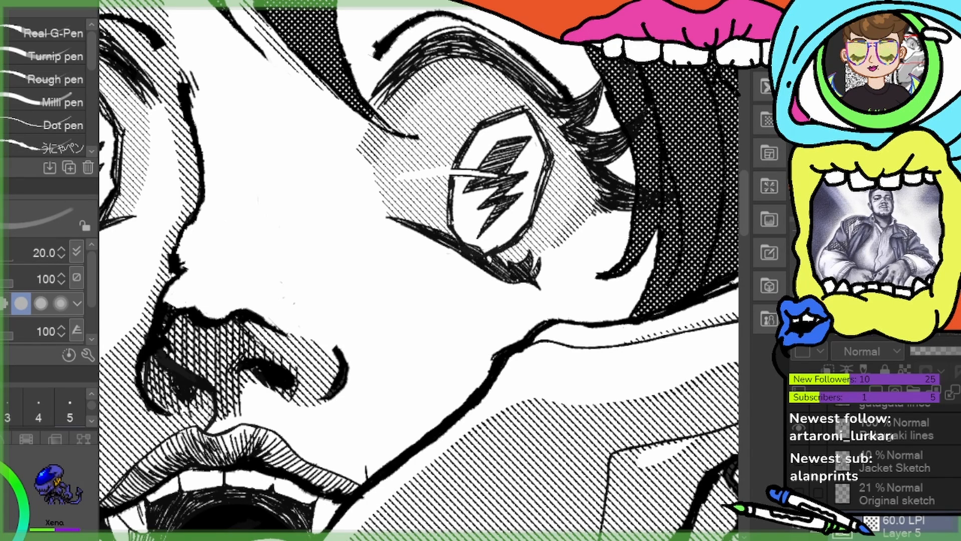
Try filling the whole iris of the eye nearest the hand with dark line tone, from its upper edge down
drag(500, 140, 538, 111)
mouse_move(521, 165)
mouse_down()
mouse_move(541, 129)
mouse_move(534, 145)
mouse_up()
mouse_move(493, 173)
mouse_down()
mouse_move(524, 142)
mouse_move(506, 132)
mouse_move(503, 156)
mouse_move(480, 156)
mouse_move(489, 130)
mouse_up()
drag(473, 142, 508, 120)
drag(530, 166, 544, 128)
drag(519, 190, 546, 150)
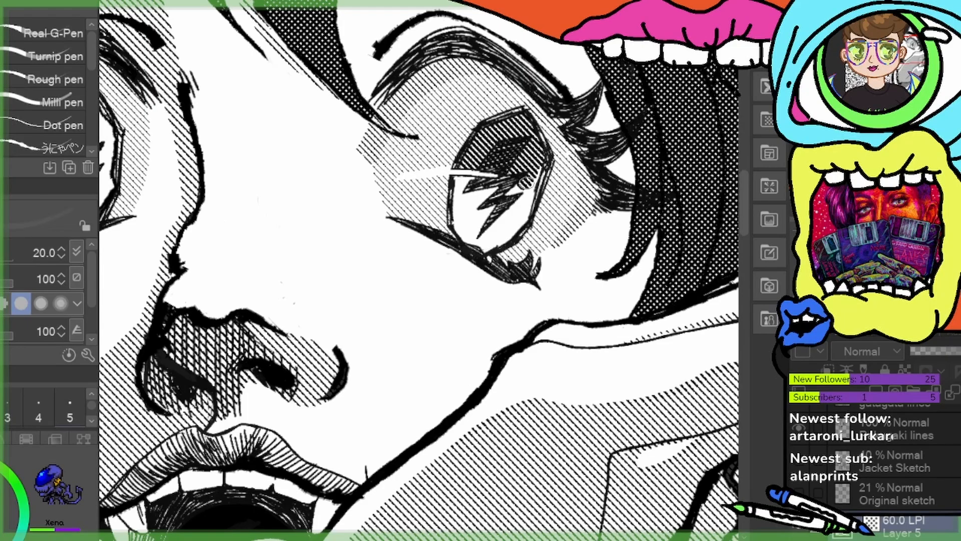
mouse_move(519, 210)
mouse_down()
mouse_move(547, 156)
mouse_move(543, 184)
mouse_up()
drag(516, 223, 535, 203)
drag(505, 235, 530, 219)
drag(487, 250, 529, 218)
drag(481, 253, 527, 222)
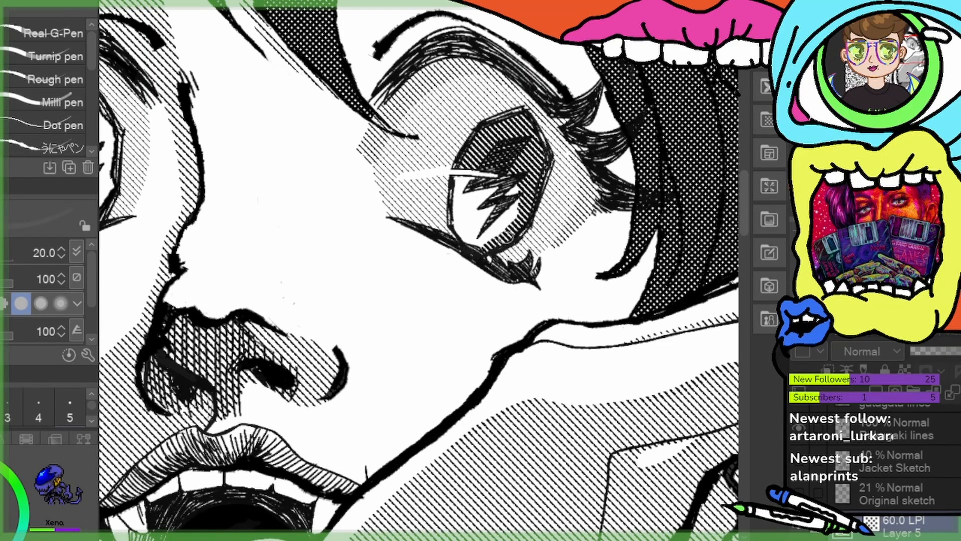
drag(476, 249, 535, 171)
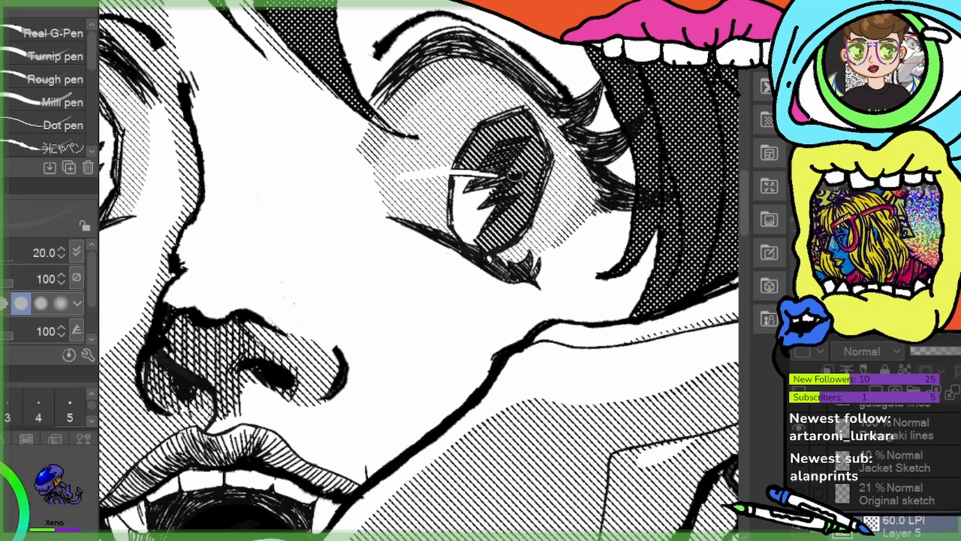
mouse_move(481, 192)
mouse_down()
mouse_move(523, 167)
mouse_move(501, 175)
mouse_up()
drag(456, 188, 476, 174)
mouse_move(453, 229)
mouse_down()
mouse_move(471, 174)
mouse_move(468, 186)
mouse_move(492, 202)
mouse_up()
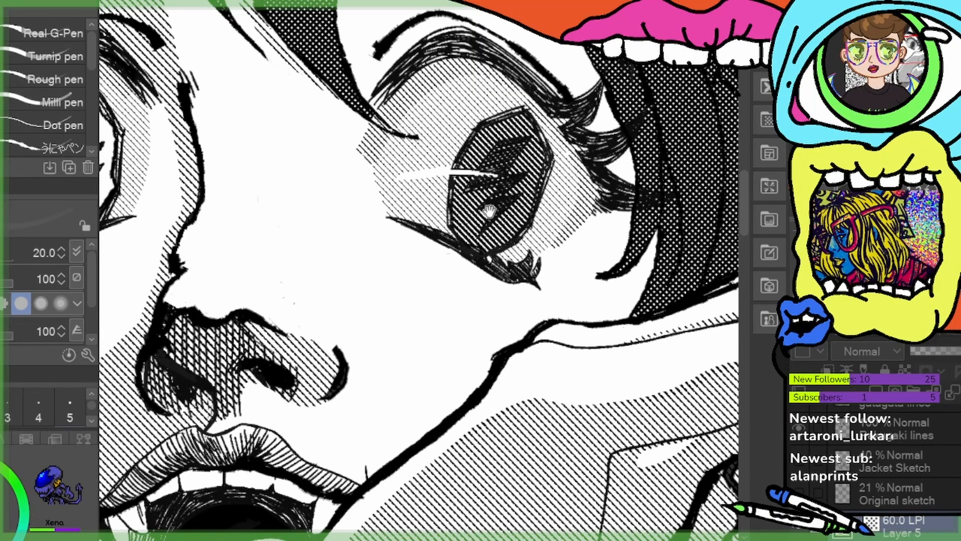
Try filling the iris of the other eye, farther from the hand, with the same dark line tone
drag(287, 358, 509, 447)
drag(401, 395, 454, 429)
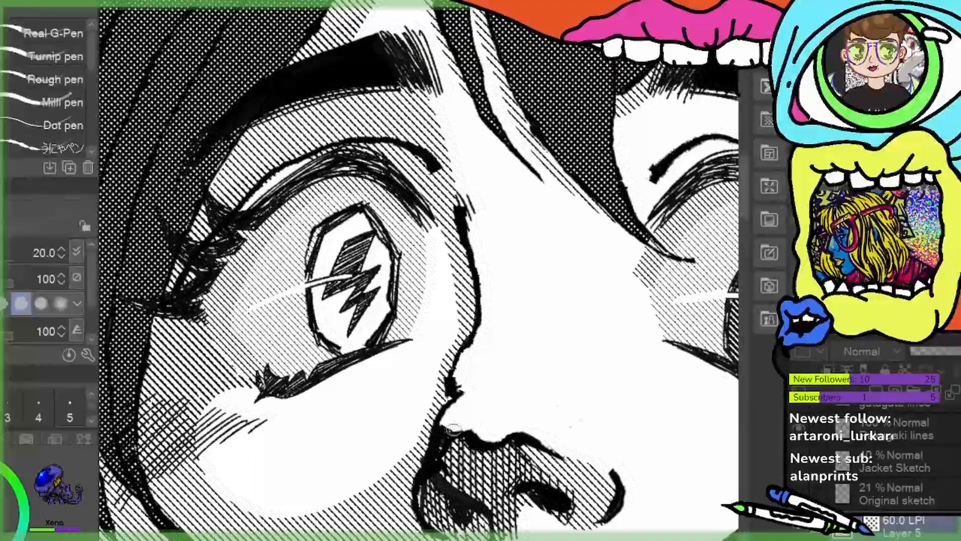
drag(321, 235, 332, 229)
mouse_move(310, 279)
mouse_down()
mouse_move(352, 258)
mouse_move(345, 219)
mouse_up()
drag(304, 284, 321, 272)
mouse_move(322, 266)
mouse_down()
mouse_move(353, 219)
mouse_move(371, 218)
mouse_up()
drag(358, 254, 383, 214)
drag(376, 261, 385, 215)
drag(381, 267, 397, 249)
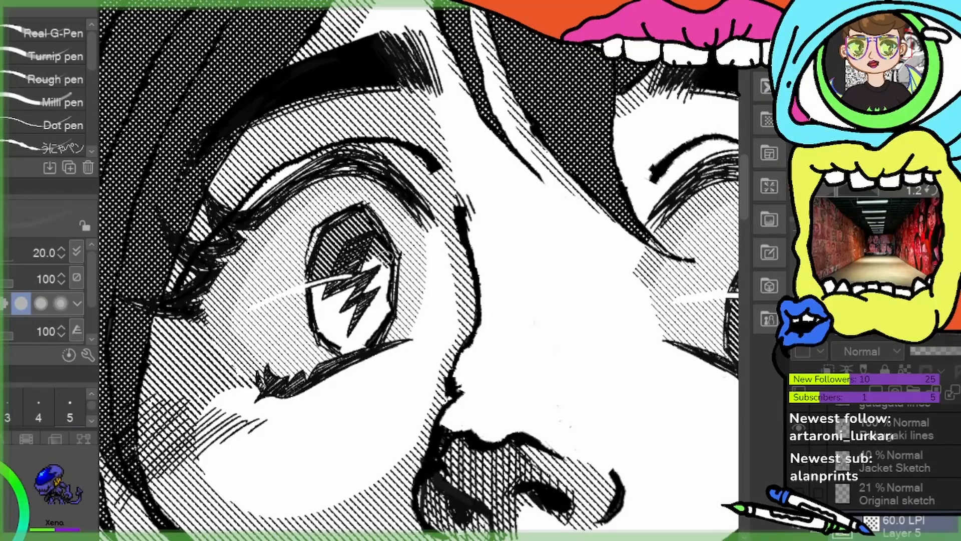
drag(381, 308, 395, 256)
mouse_move(356, 345)
mouse_down()
mouse_move(396, 298)
mouse_move(371, 315)
mouse_up()
mouse_move(333, 355)
mouse_down()
mouse_move(366, 315)
mouse_move(354, 334)
mouse_move(343, 324)
mouse_up()
drag(314, 334, 329, 288)
drag(310, 300, 350, 284)
drag(332, 296, 362, 275)
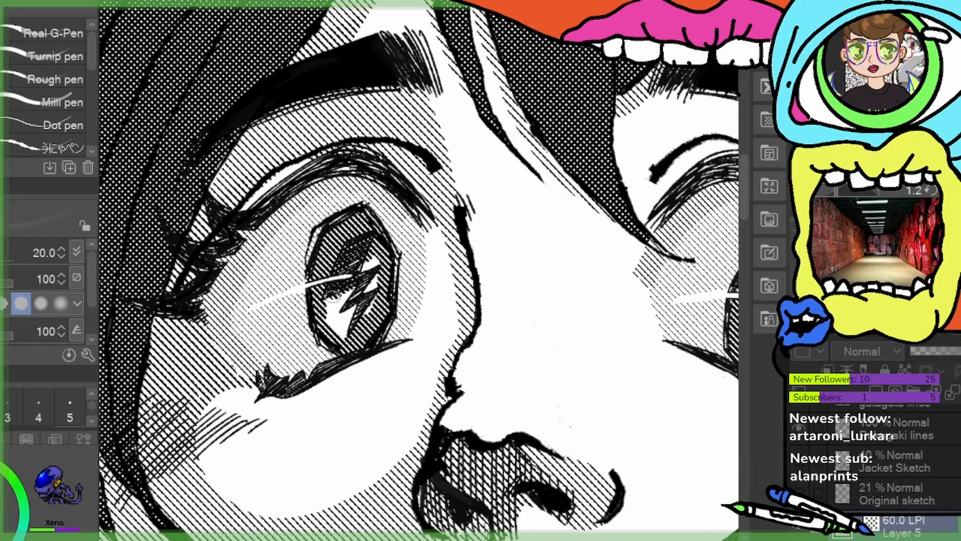
drag(326, 323, 363, 282)
drag(336, 346, 379, 255)
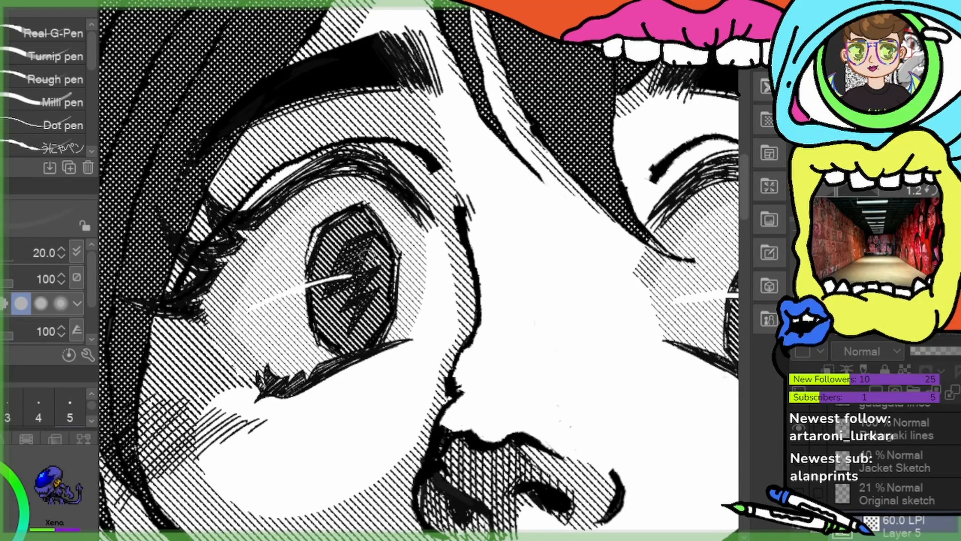
Check the shaded eyes against the whole drawing and undo the dark line tone in both irises
scroll(367, 290, down, 10)
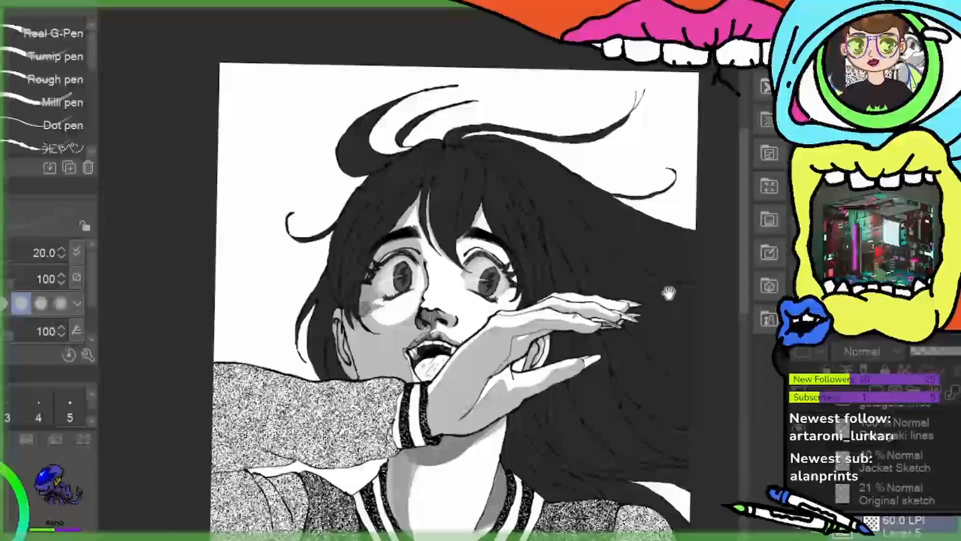
drag(668, 293, 602, 167)
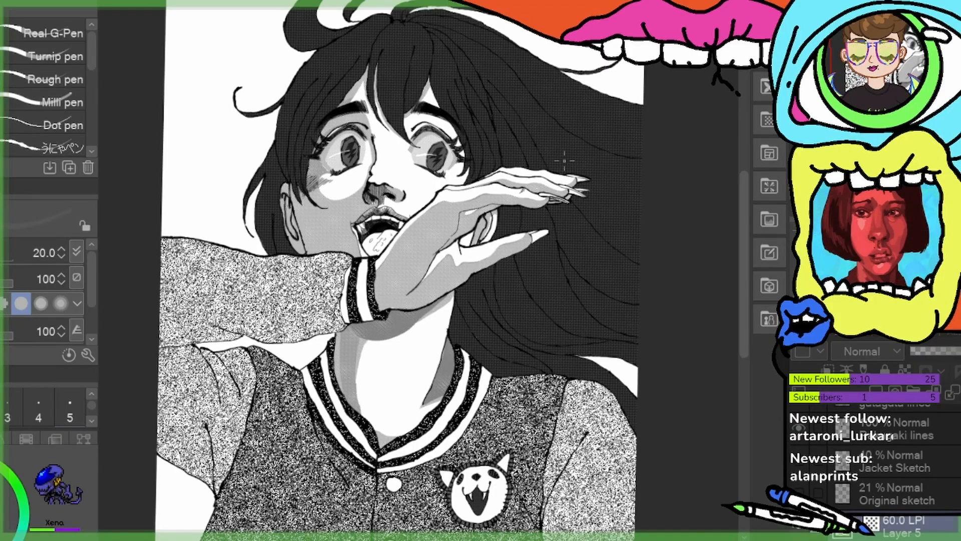
scroll(503, 165, up, 5)
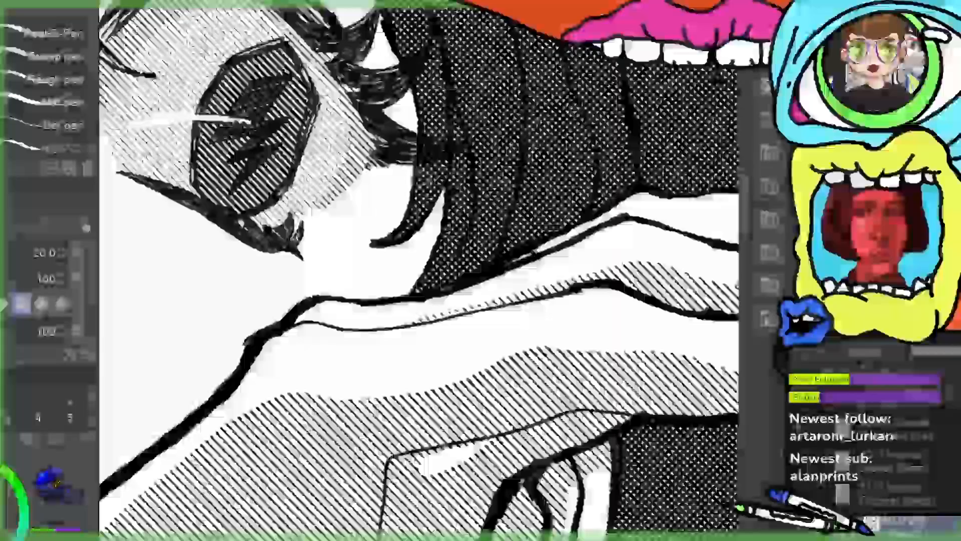
scroll(436, 165, up, 1)
mouse_move(239, 169)
mouse_down()
mouse_move(274, 220)
mouse_move(455, 334)
mouse_up()
scroll(455, 335, down, 2)
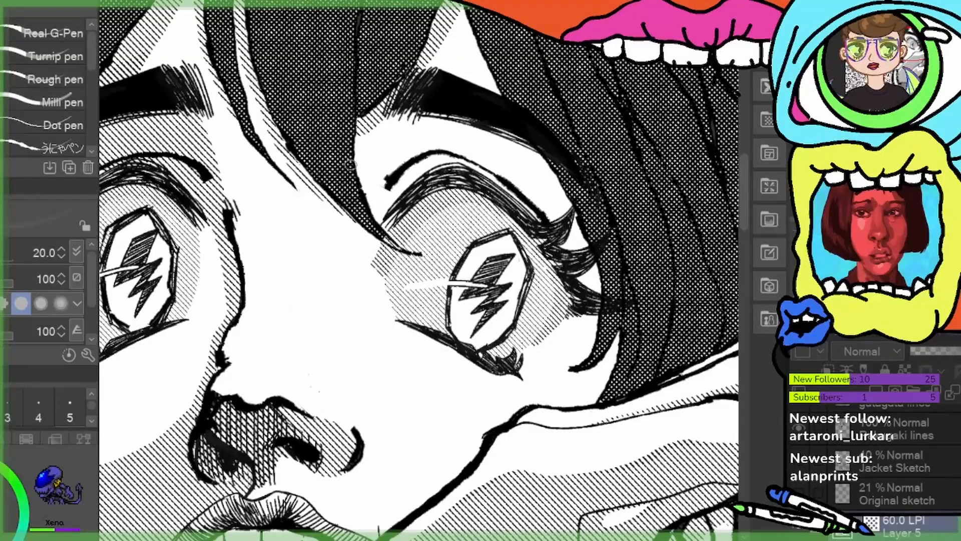
Create Layer 6 above the eye tone and turn it into a 30/0 noise tone layer
click(877, 391)
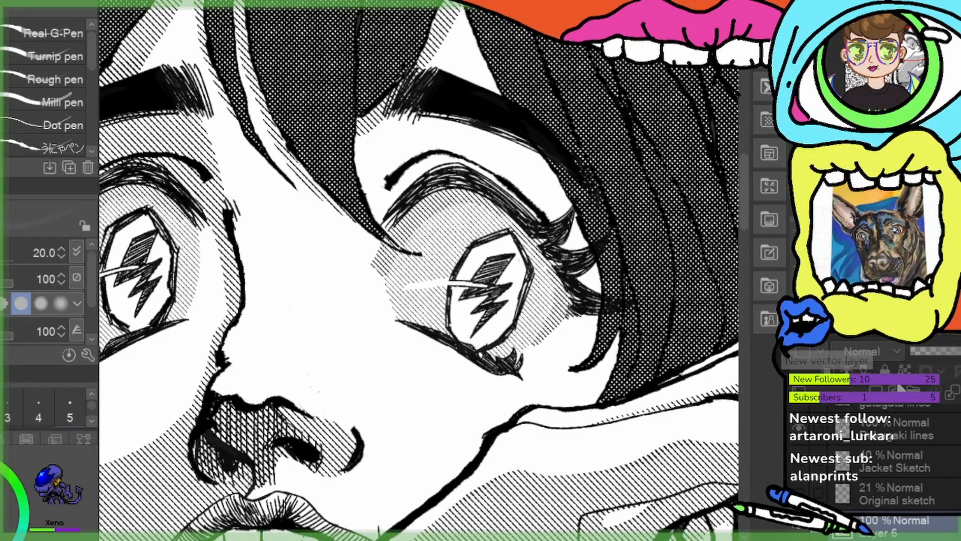
click(912, 303)
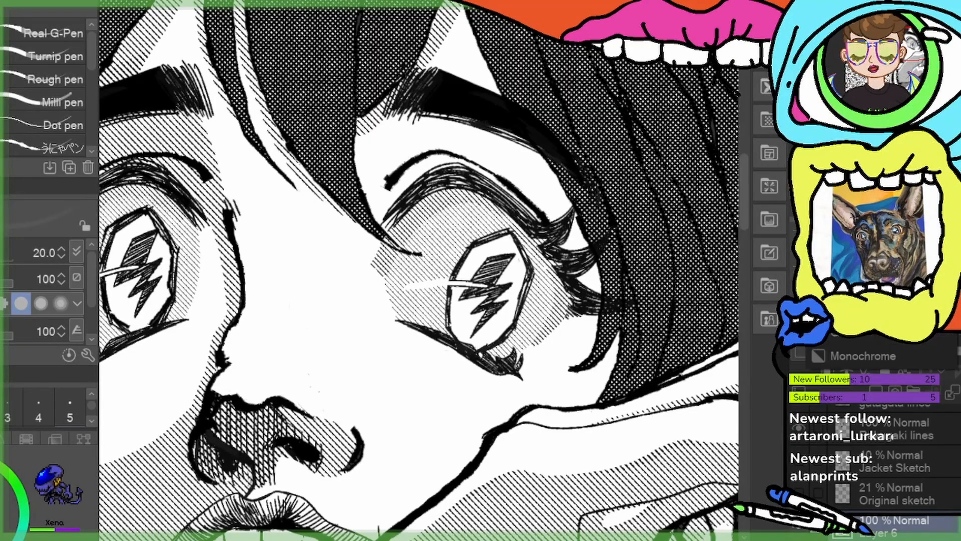
click(908, 340)
click(874, 275)
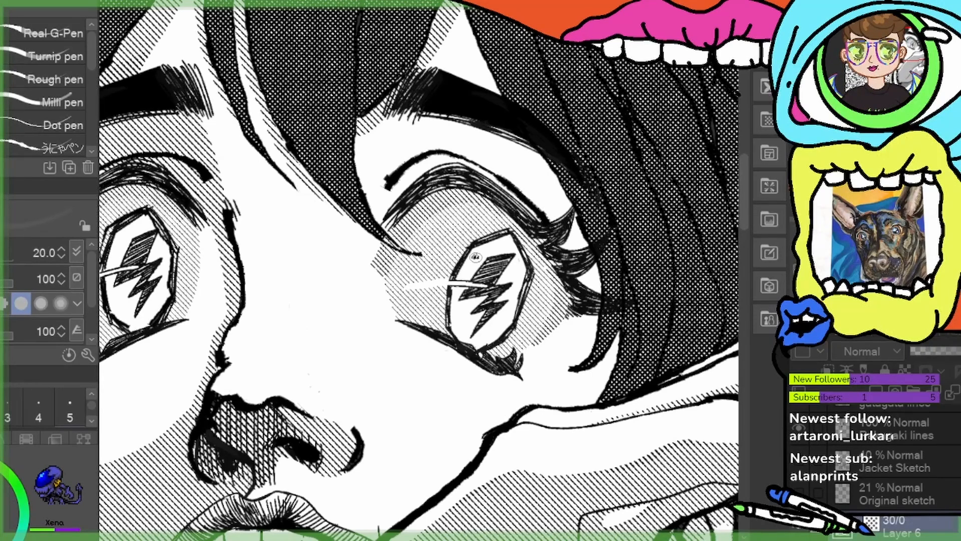
Paint noise tone into both irises around the lightning-shaped pupils, keeping the white glints clear
mouse_move(474, 257)
mouse_down()
mouse_move(457, 278)
mouse_move(504, 239)
mouse_move(501, 279)
mouse_move(481, 279)
mouse_move(500, 257)
mouse_move(516, 272)
mouse_move(514, 255)
mouse_move(519, 289)
mouse_move(502, 323)
mouse_move(504, 286)
mouse_move(497, 331)
mouse_move(472, 349)
mouse_move(456, 296)
mouse_move(471, 293)
mouse_move(471, 310)
mouse_move(493, 294)
mouse_up()
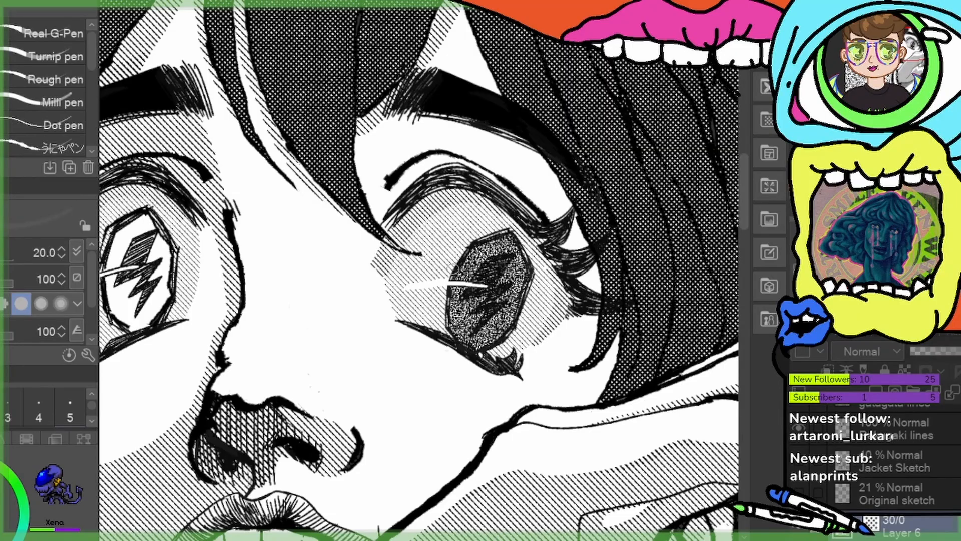
mouse_move(126, 233)
mouse_down()
mouse_move(280, 259)
mouse_move(271, 290)
mouse_move(303, 246)
mouse_move(323, 301)
mouse_move(265, 313)
mouse_move(273, 340)
mouse_move(293, 355)
mouse_move(323, 298)
mouse_up()
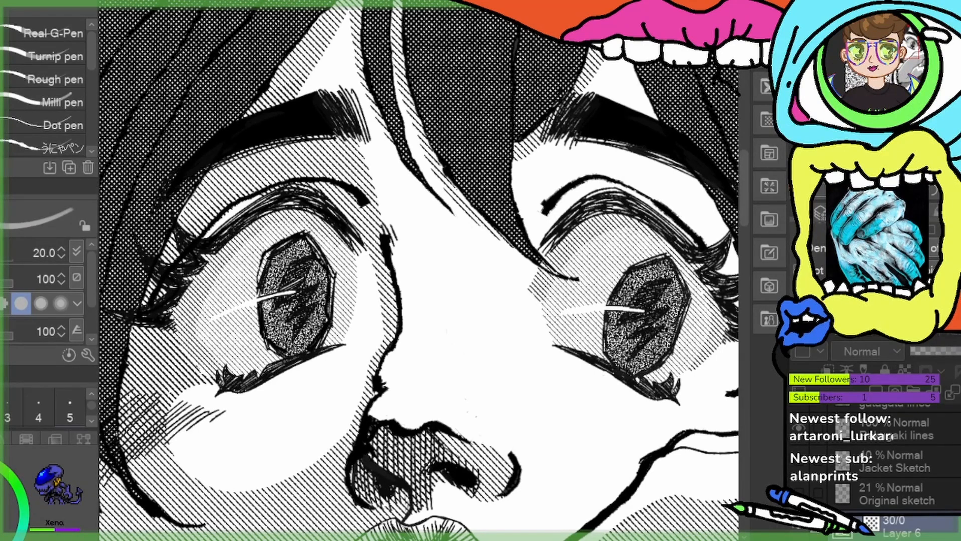
mouse_move(270, 303)
mouse_down()
mouse_move(274, 330)
mouse_move(286, 320)
mouse_move(292, 338)
mouse_move(319, 298)
mouse_up()
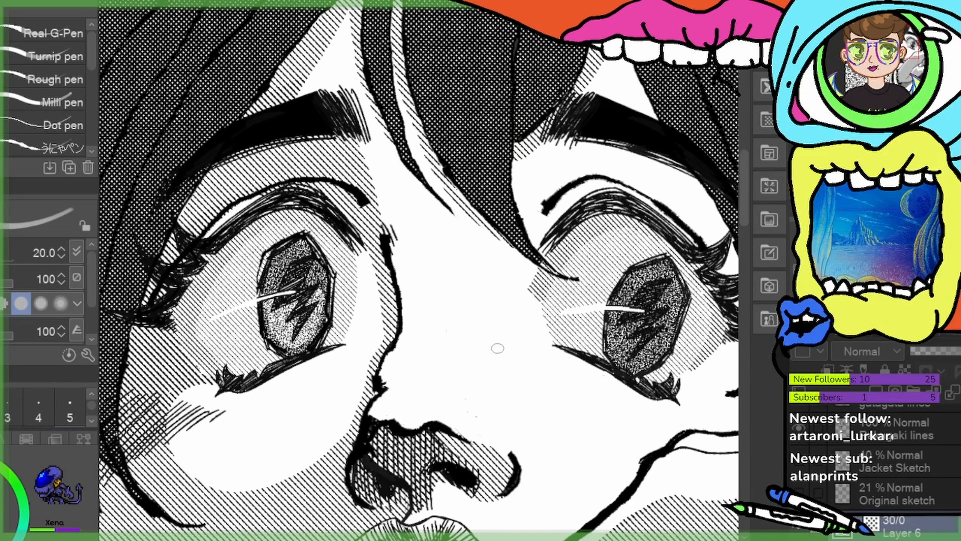
drag(455, 402, 239, 396)
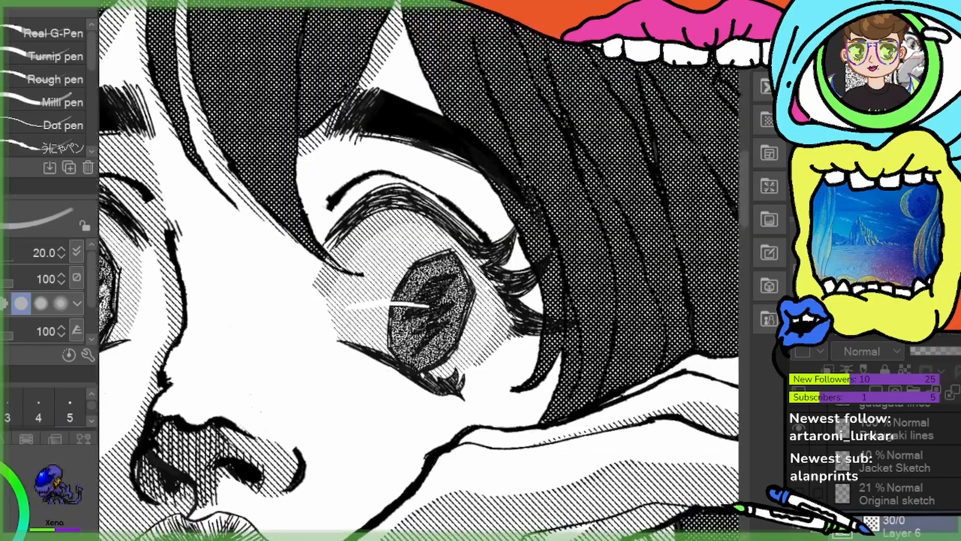
Lighten the noise tone around the lightning-shaped pupil in the eye nearer the hand so the zigzag stands out
mouse_move(431, 312)
mouse_down()
mouse_move(409, 319)
mouse_move(409, 348)
mouse_move(437, 331)
mouse_up()
drag(423, 363, 450, 315)
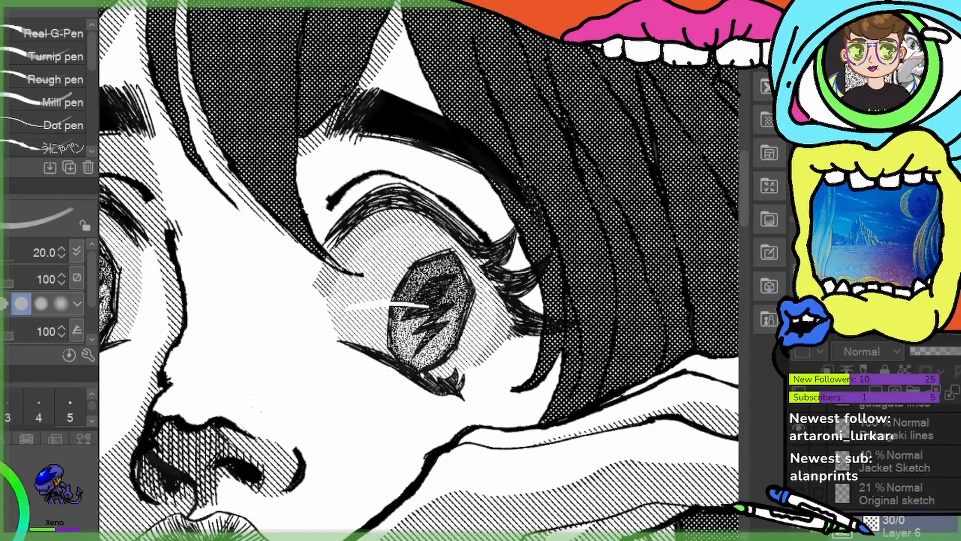
drag(376, 372, 507, 374)
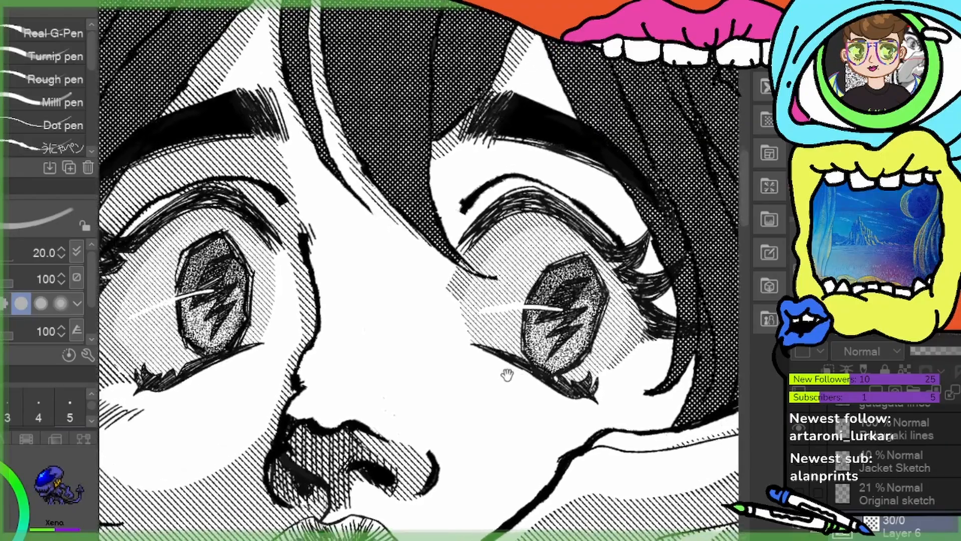
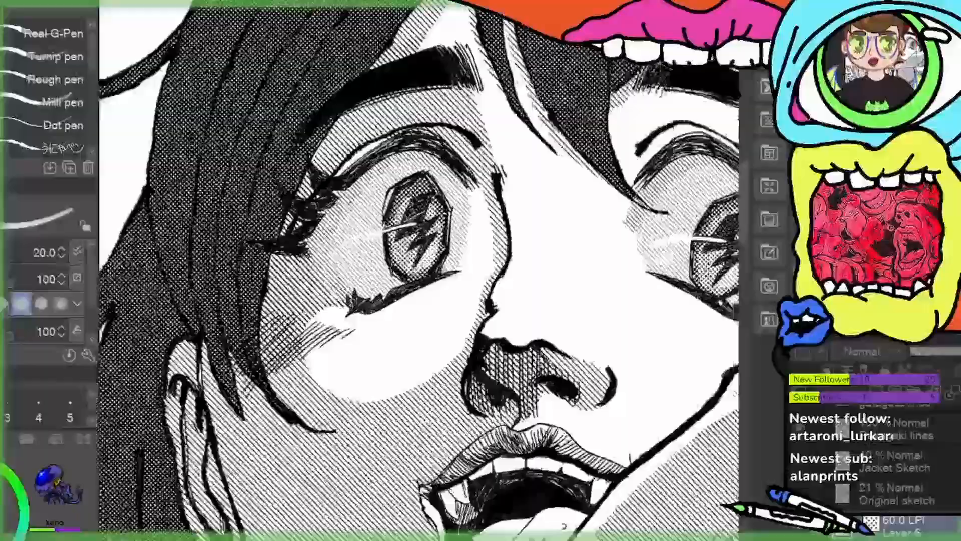
Make the rakugaki lines layer active for line work on the eye farther from the hand
scroll(407, 221, up, 3)
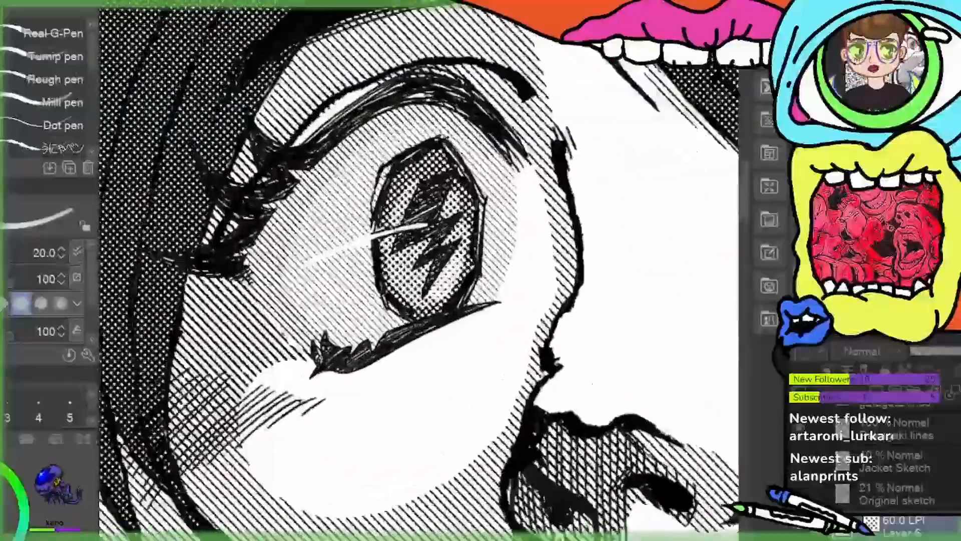
scroll(896, 465, up, 1)
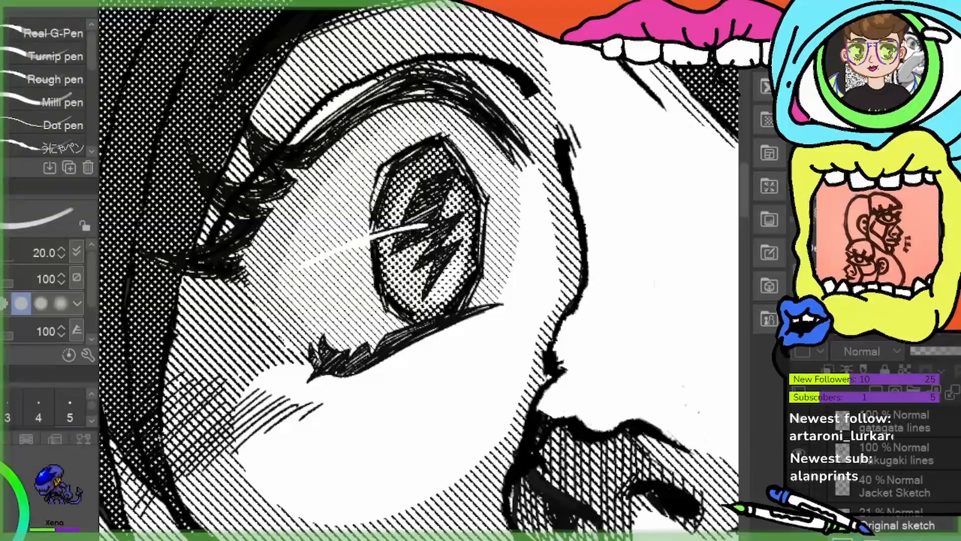
click(926, 460)
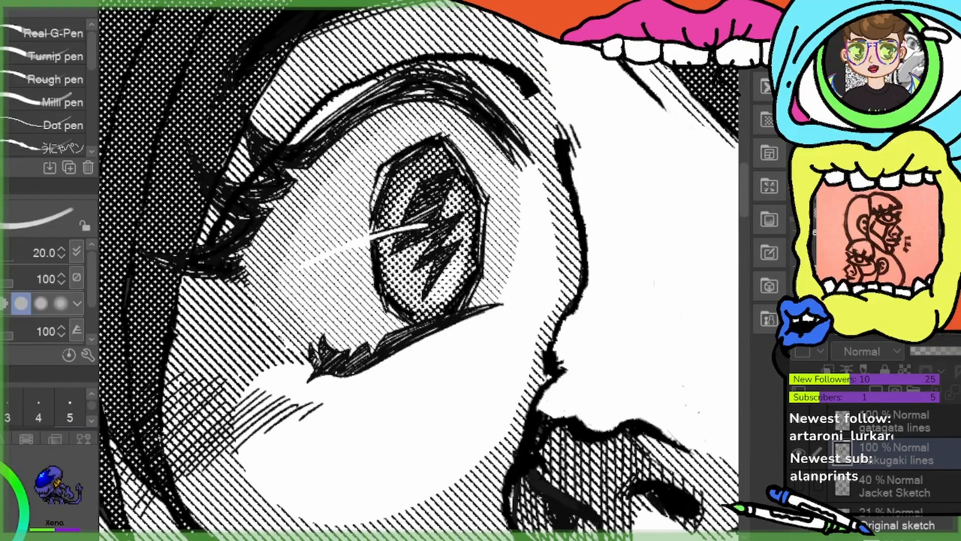
Examine both eyes up close, then the face and the whole figure for areas still needing work
key(e)
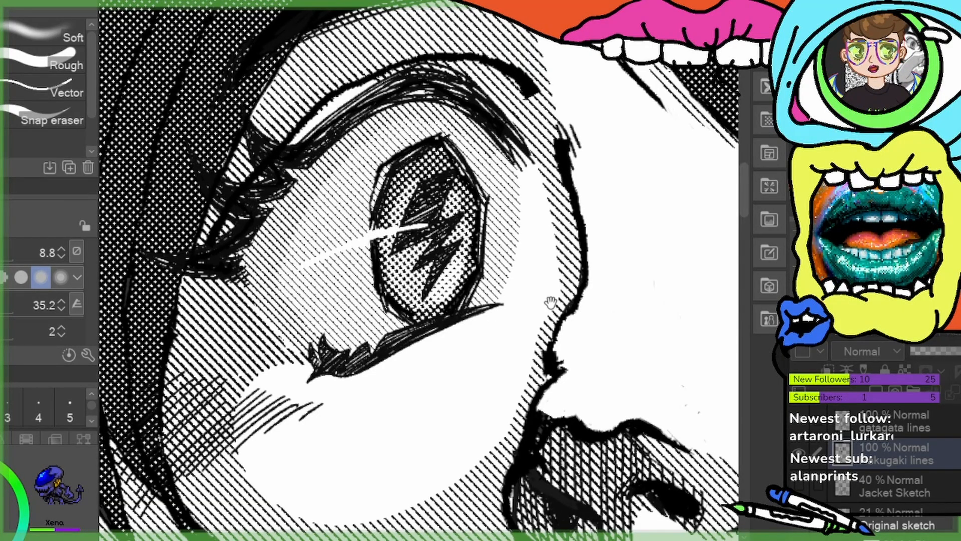
drag(719, 304, 147, 339)
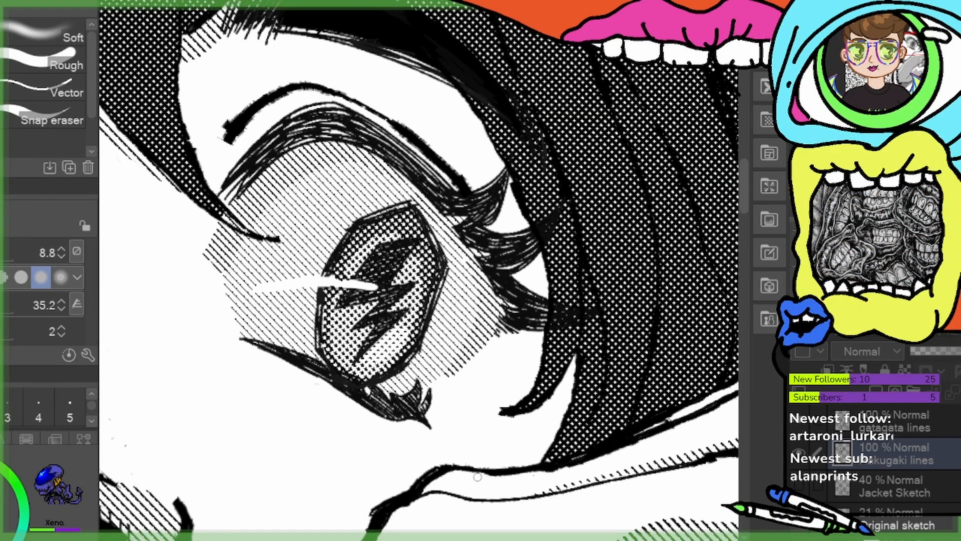
key(ctrl+minus)
key(ctrl+minus)
key(ctrl+minus)
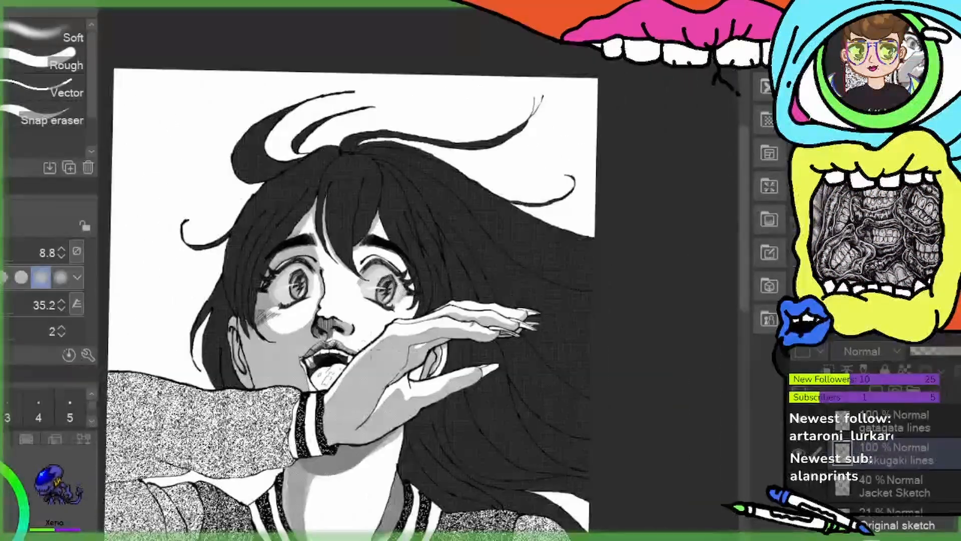
drag(391, 404, 454, 310)
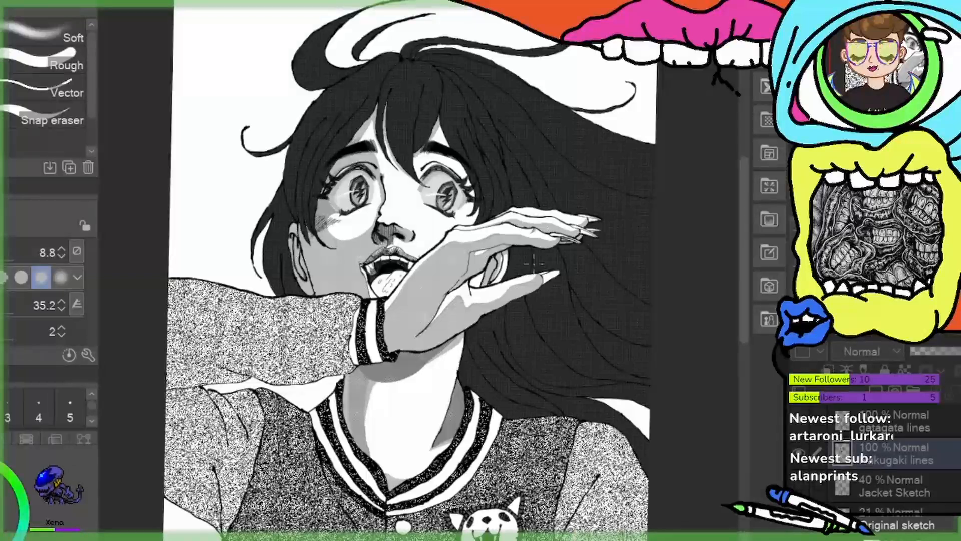
key(ctrl+minus)
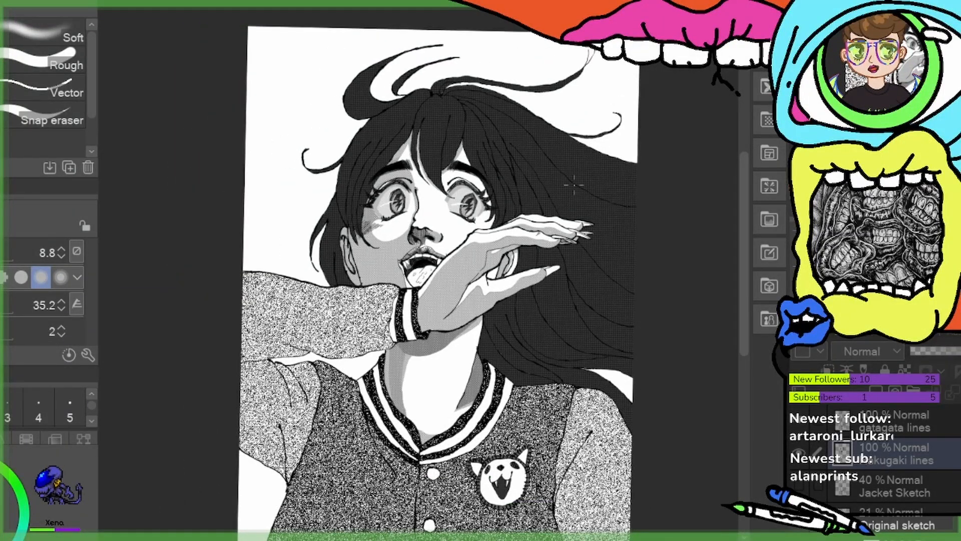
drag(535, 219, 500, 170)
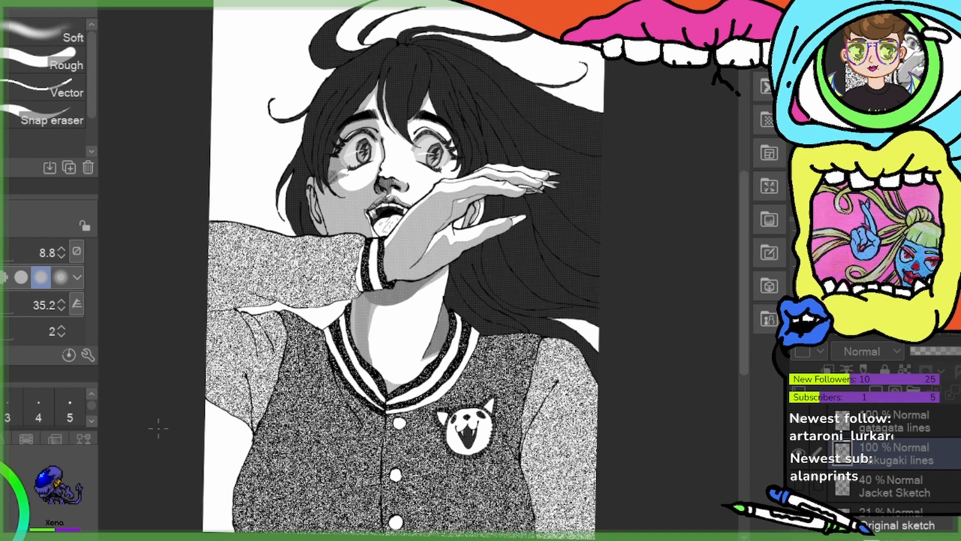
scroll(415, 79, up, 4)
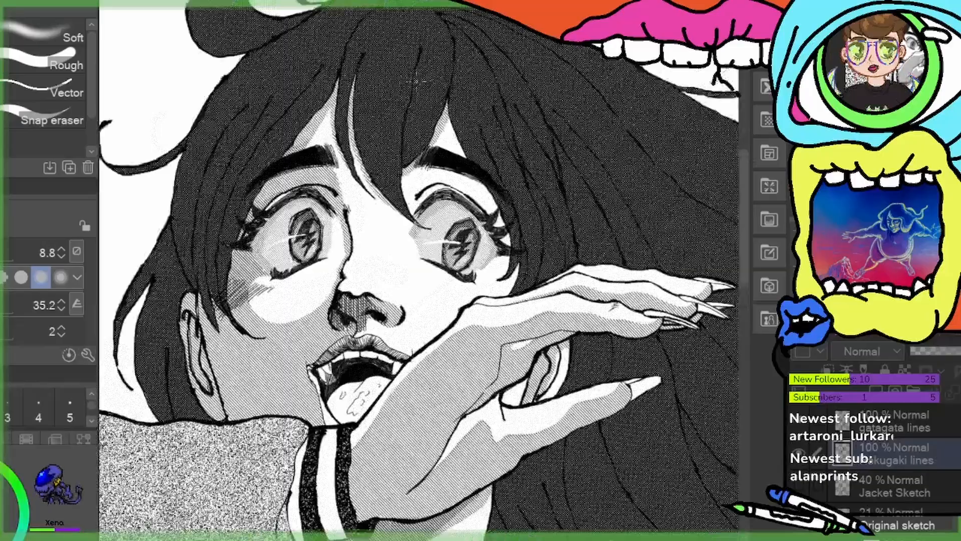
scroll(415, 79, up, 2)
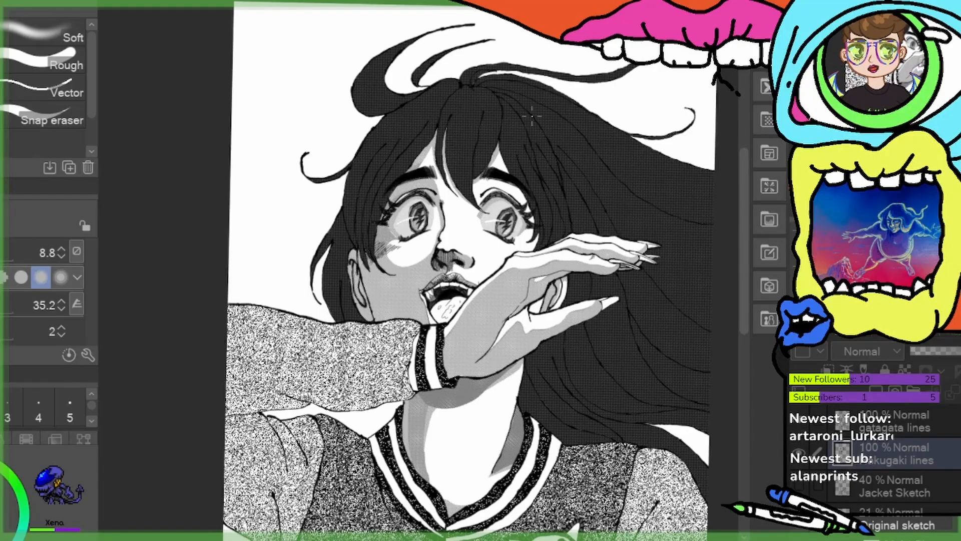
Make the 60.0 LPI tone layer named Layer 3 the active layer
scroll(912, 447, down, 5)
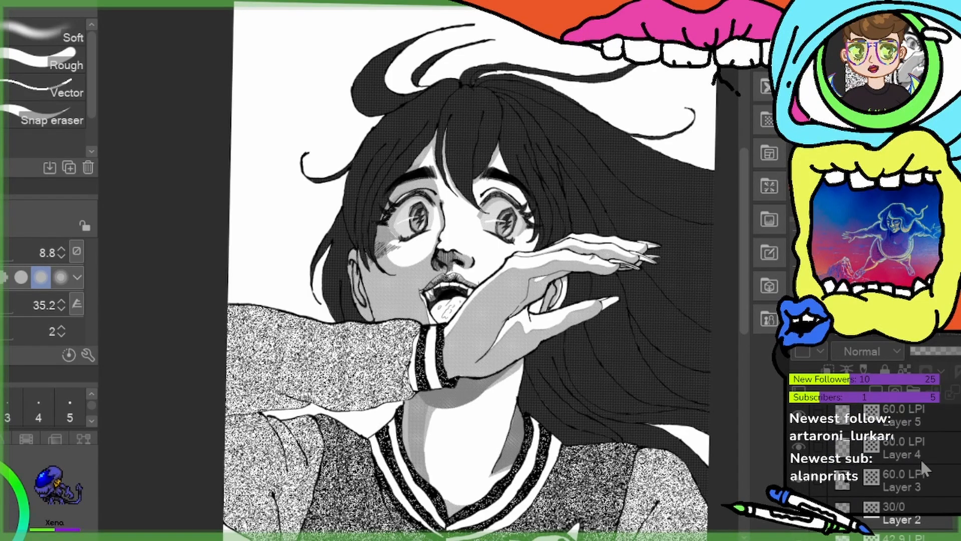
click(926, 472)
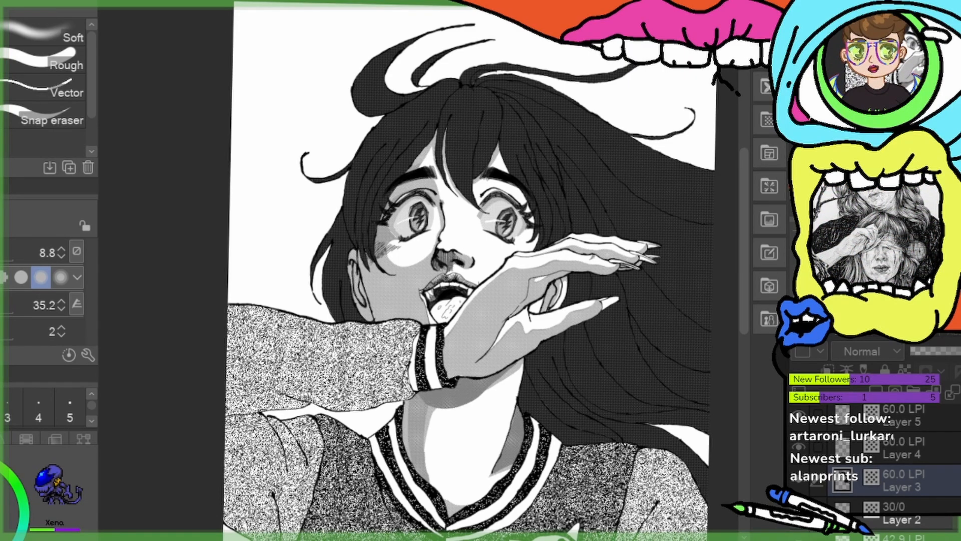
scroll(647, 215, up, 1)
scroll(601, 210, up, 4)
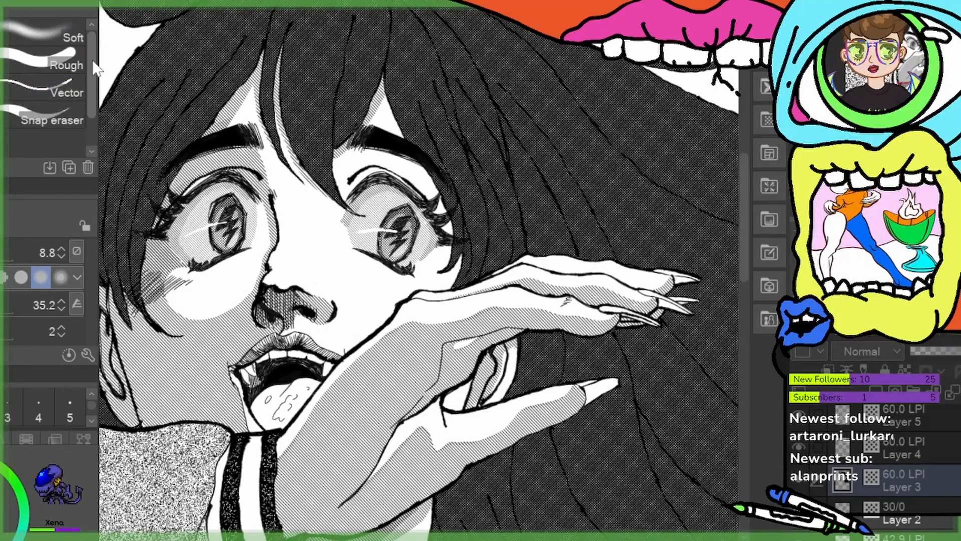
mouse_move(94, 68)
mouse_down()
mouse_move(95, 107)
mouse_move(94, 76)
mouse_up()
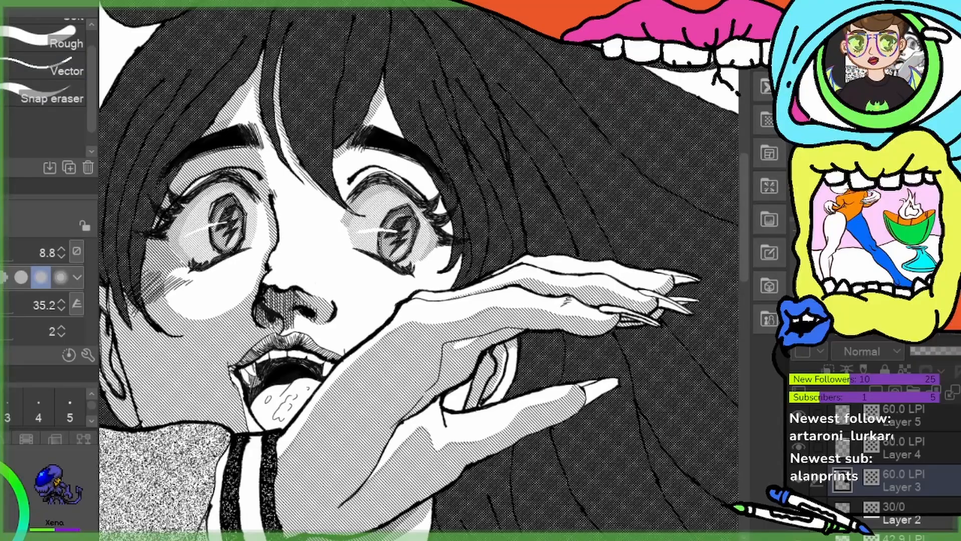
click(2, 71)
mouse_move(417, 270)
mouse_down()
mouse_move(429, 270)
mouse_move(416, 269)
mouse_up()
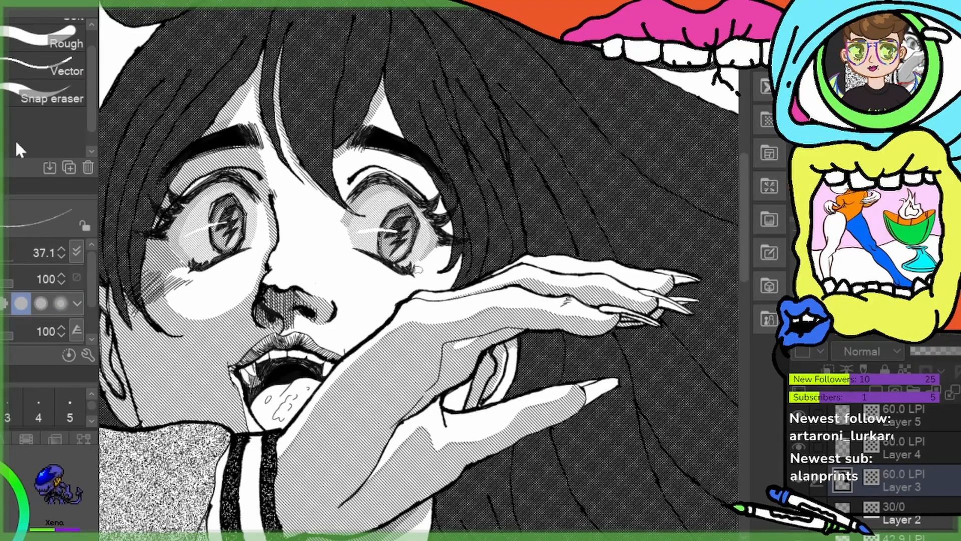
scroll(62, 86, down, 1)
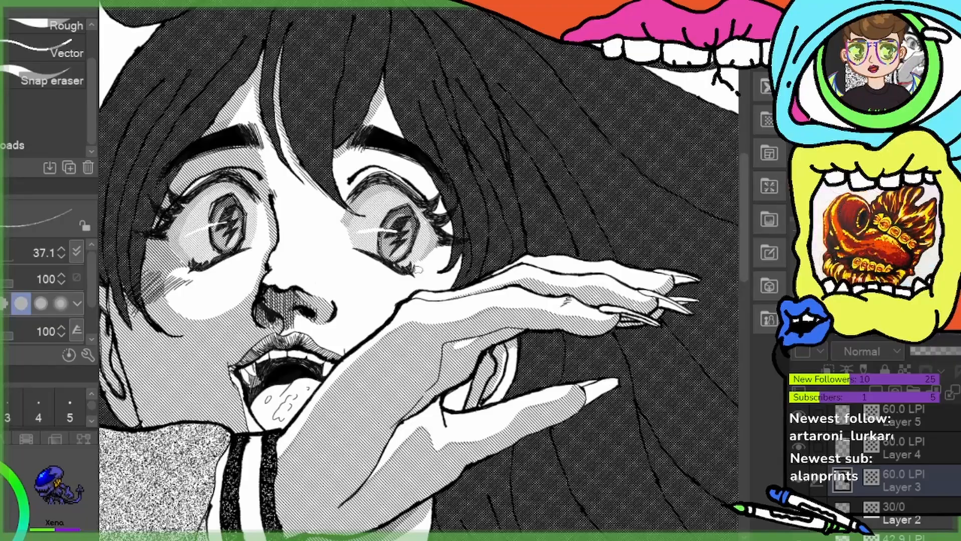
Look through the pen brushes and choose a rough-edged ink brush at size 15.8
key(p)
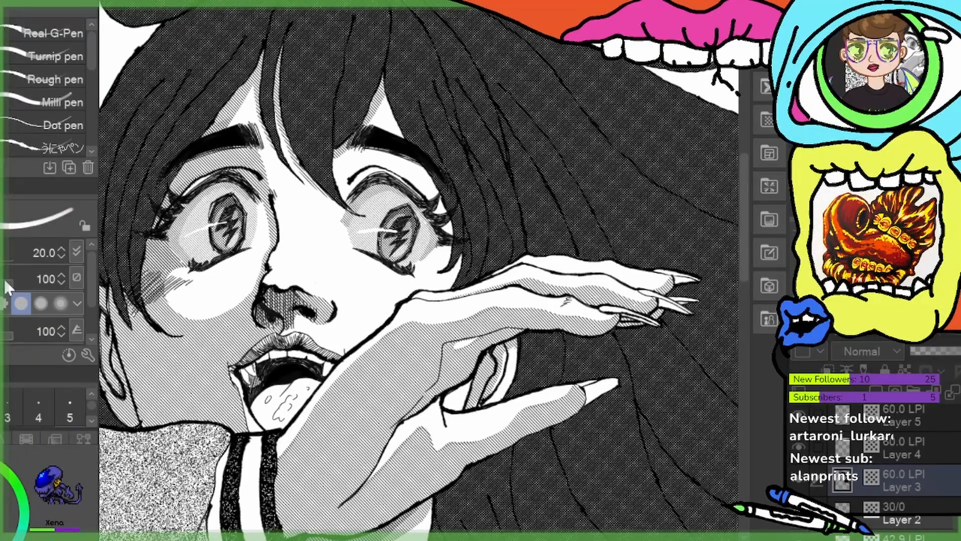
scroll(45, 56, down, 2)
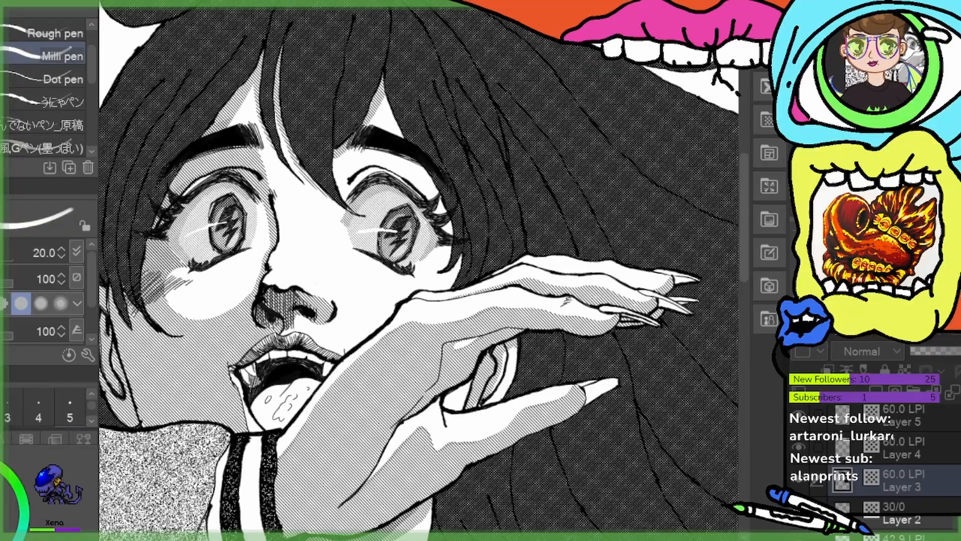
scroll(45, 56, down, 6)
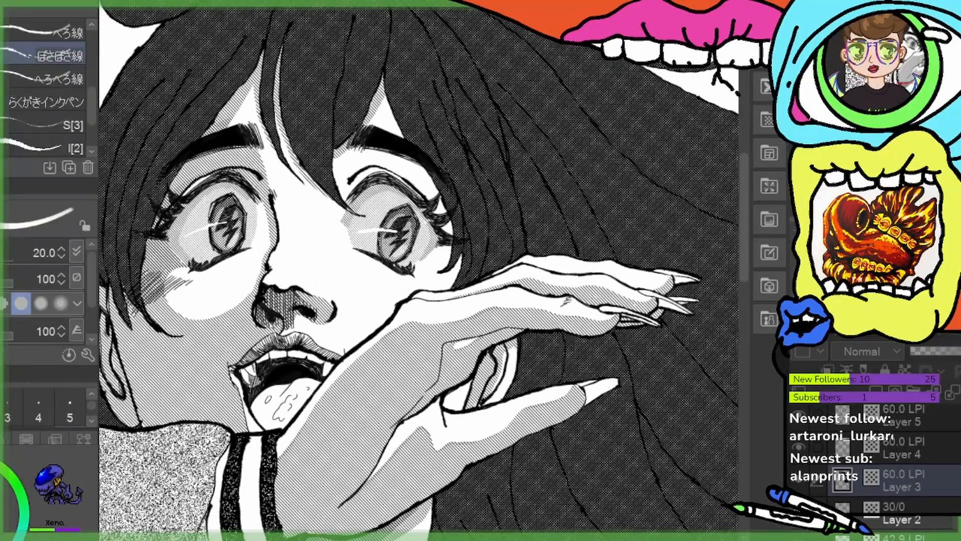
scroll(45, 56, down, 2)
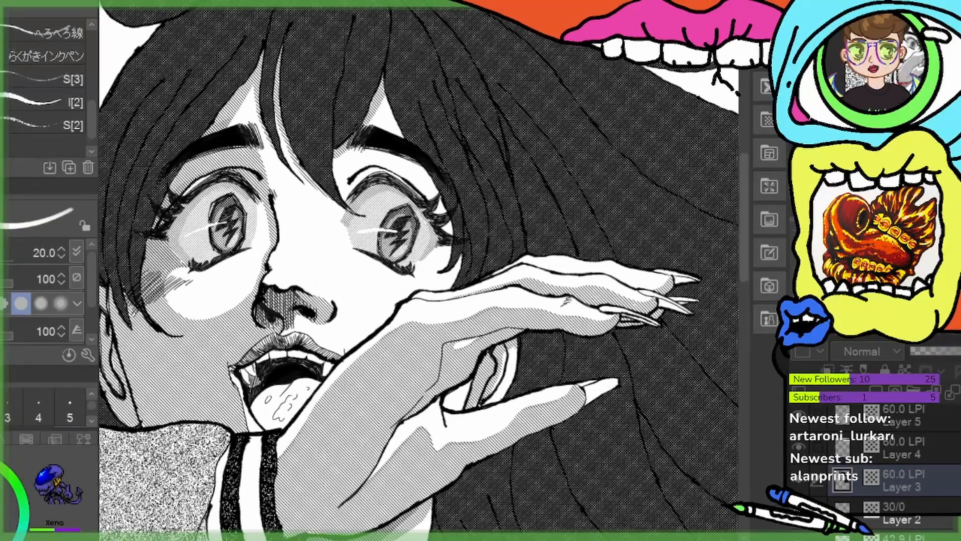
scroll(16, 101, down, 1)
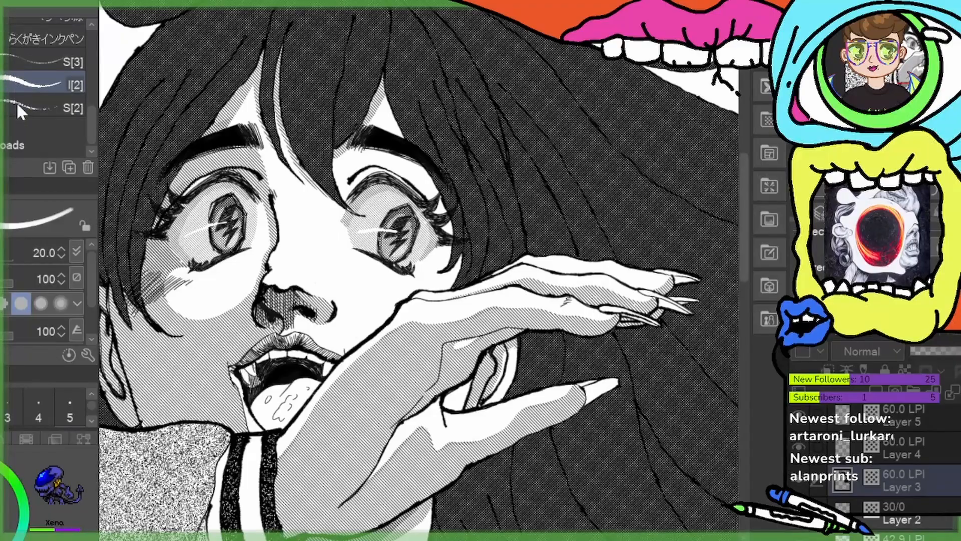
scroll(16, 101, up, 1)
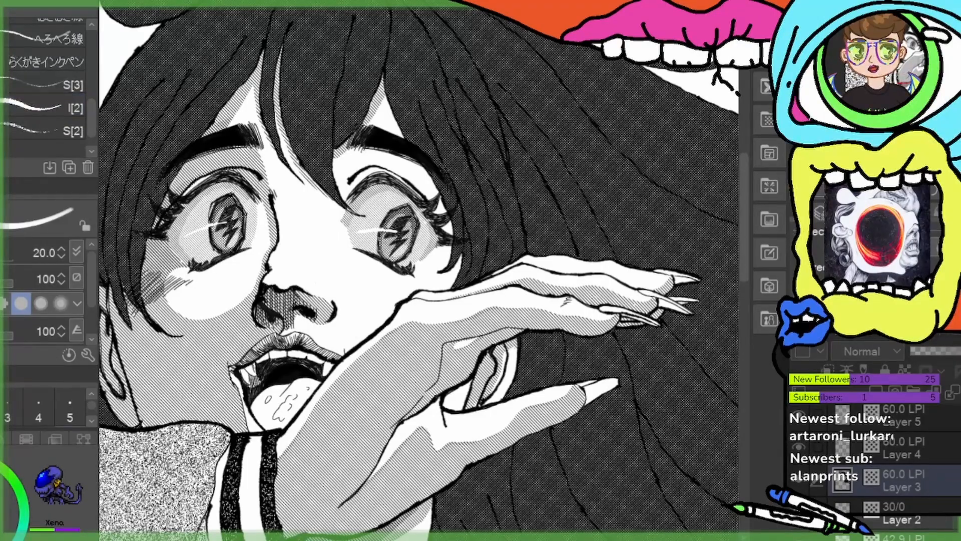
key(e)
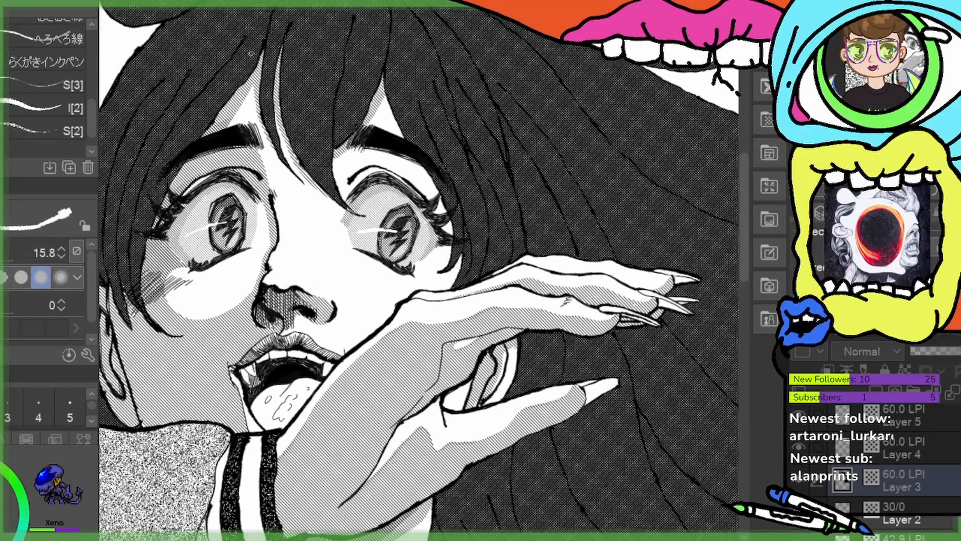
Add a new normal layer at 100 % directly above the Layer 3 tone
drag(364, 111, 435, 271)
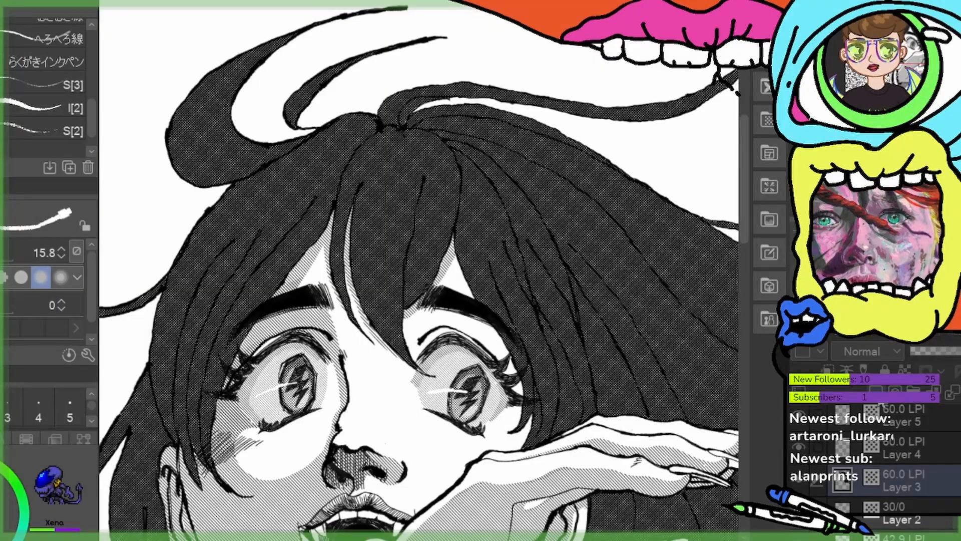
click(877, 391)
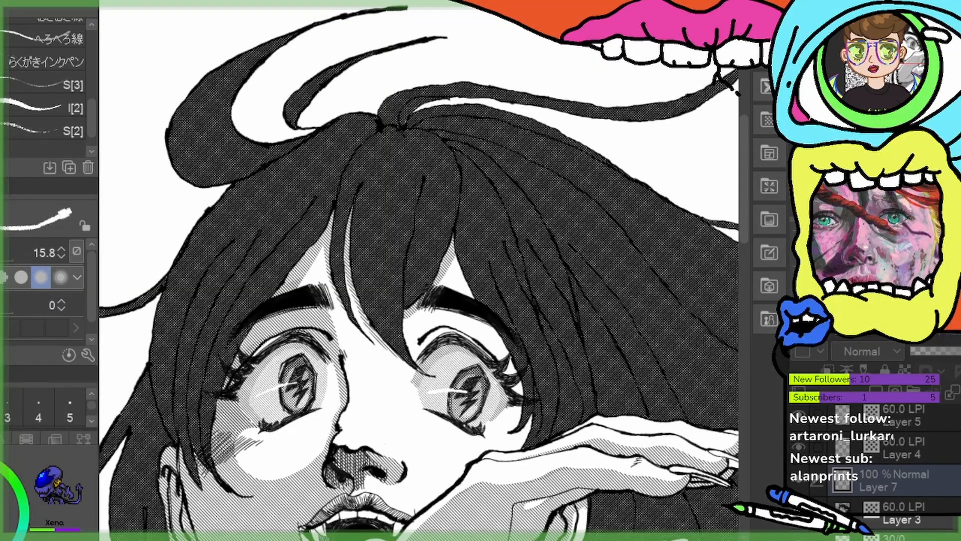
Try a highlight of long, overlapping white strokes along the outer edge of the hair, following the strand direction
drag(288, 183, 382, 212)
drag(466, 264, 258, 299)
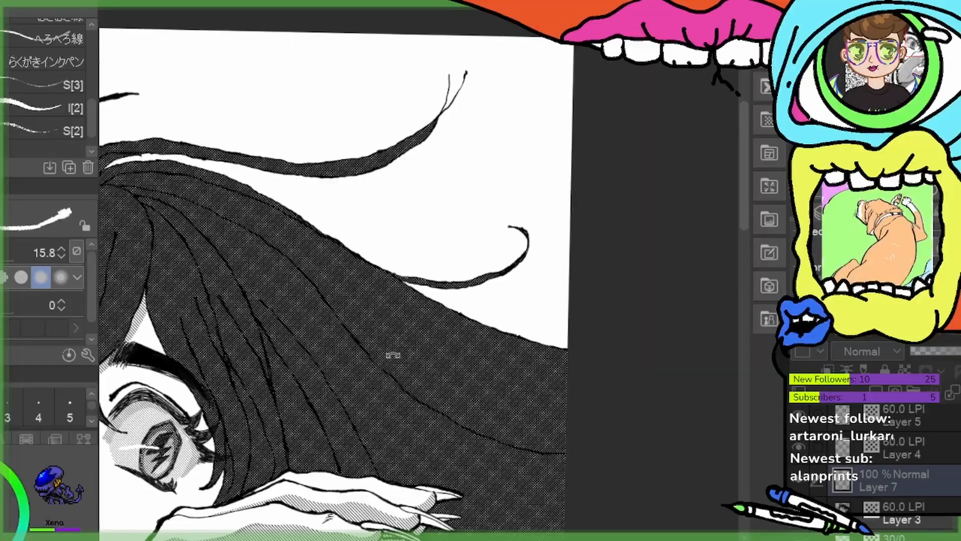
drag(391, 354, 370, 390)
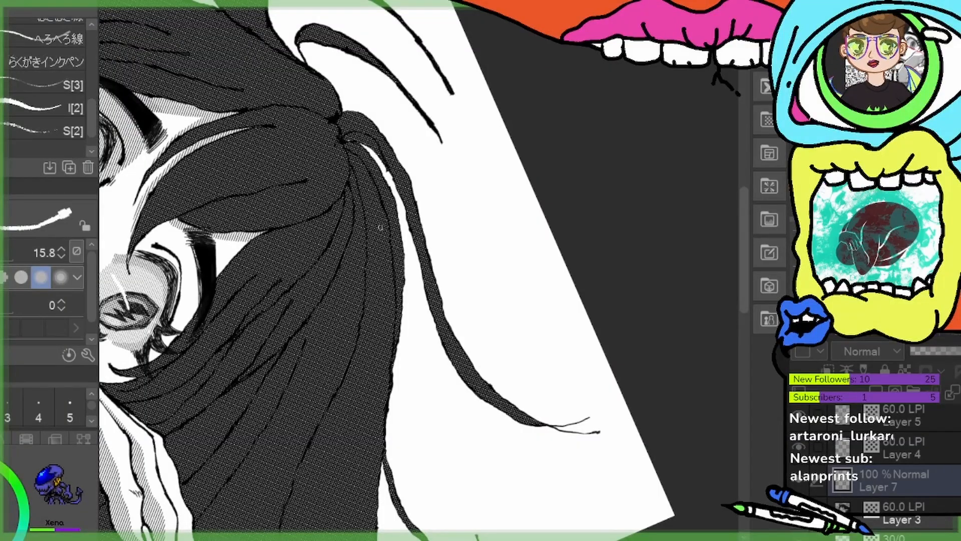
mouse_move(379, 228)
mouse_down()
mouse_move(385, 330)
mouse_move(375, 376)
mouse_up()
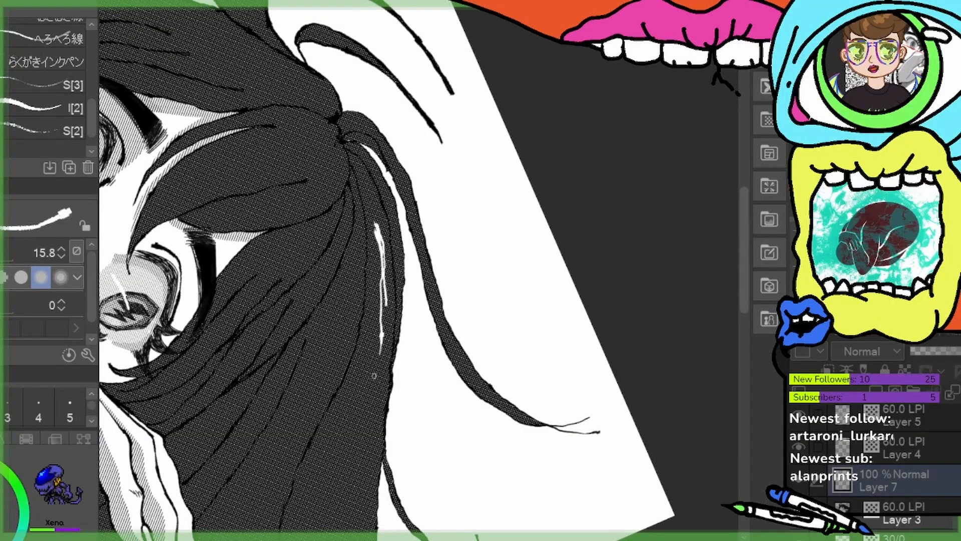
drag(385, 245, 381, 365)
drag(383, 316, 371, 405)
drag(381, 279, 366, 365)
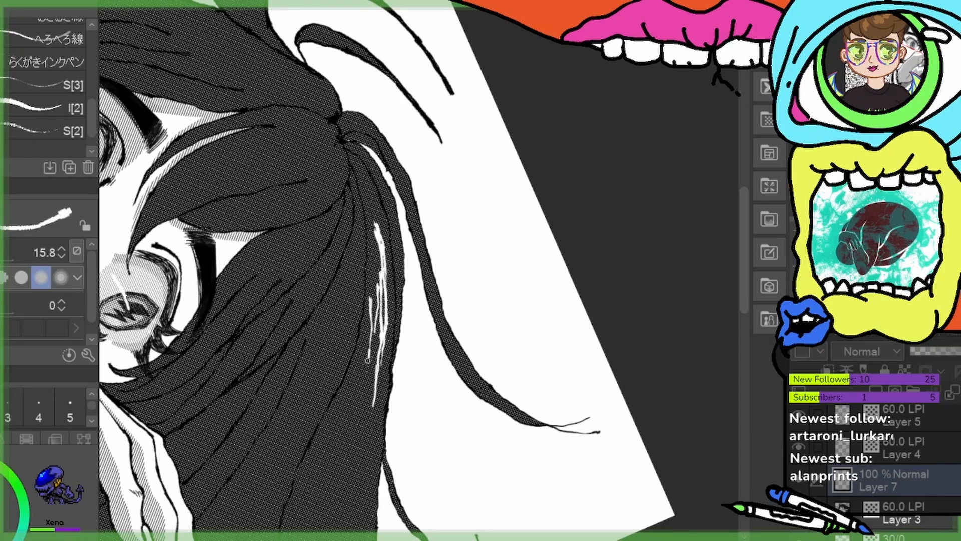
mouse_move(378, 295)
mouse_down()
mouse_move(369, 412)
mouse_move(380, 368)
mouse_up()
mouse_move(383, 360)
mouse_down()
mouse_move(370, 427)
mouse_move(373, 411)
mouse_up()
drag(373, 420, 363, 460)
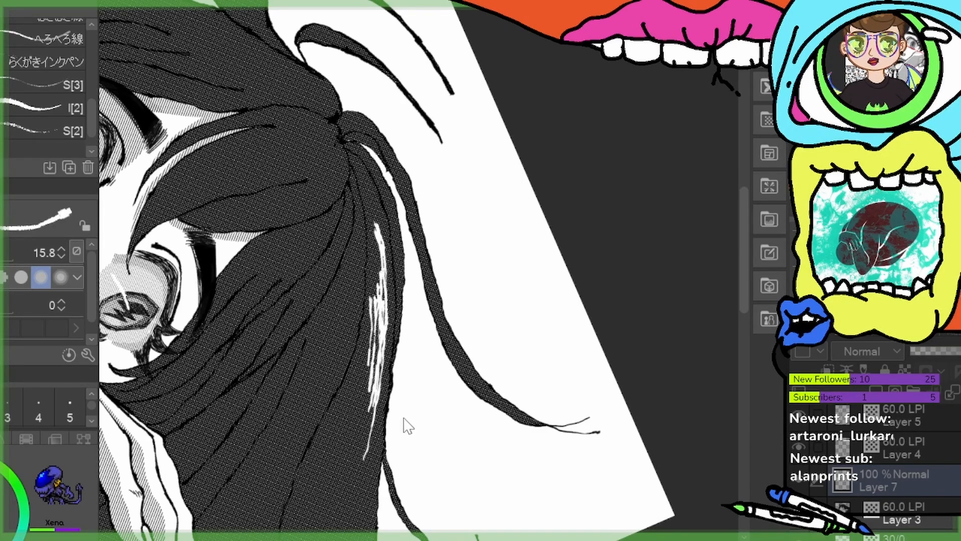
Undo all the white highlight strokes along the outer edge of the hair
key(ctrl+z)
key(ctrl+z)
key(ctrl+z)
key(ctrl+z)
key(ctrl+z)
key(ctrl+z)
key(ctrl+z)
key(ctrl+z)
key(ctrl+z)
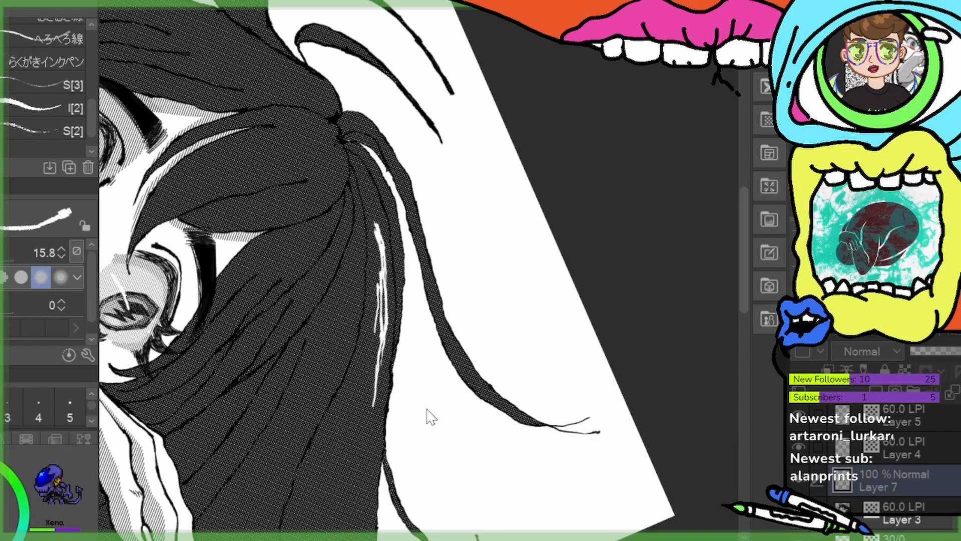
key(ctrl+z)
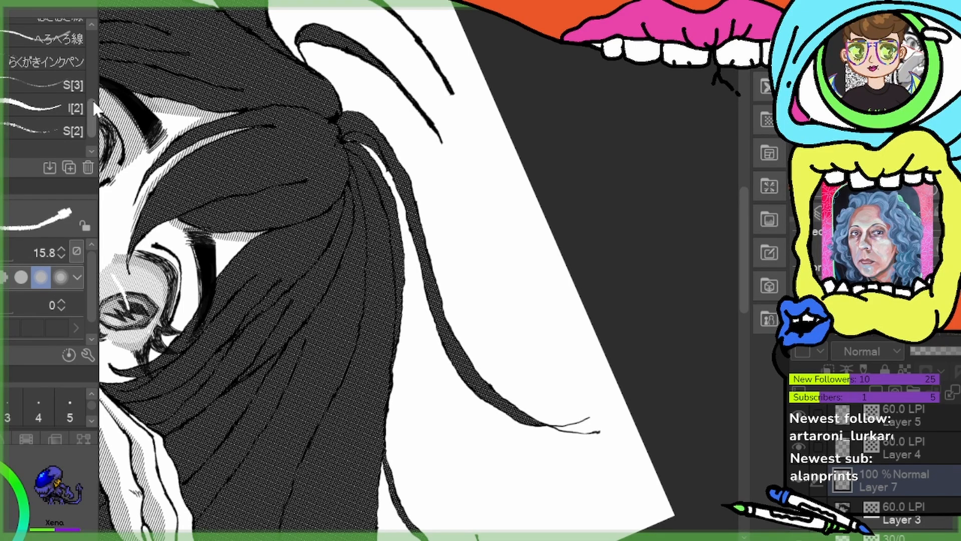
With the finer S[3] pen at size 15, build a tapered highlight of thin white strokes along the hair's outer edge
click(68, 81)
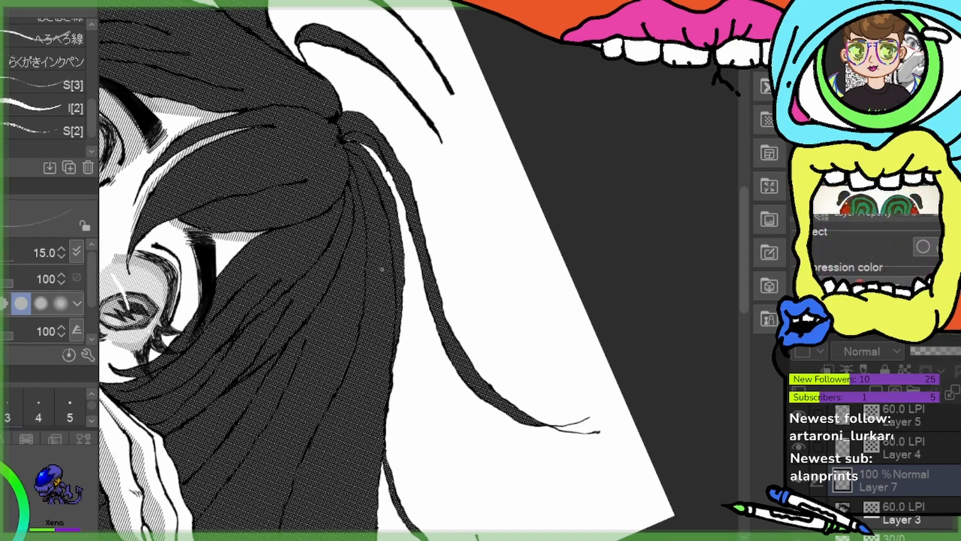
drag(383, 255, 384, 337)
drag(381, 247, 382, 373)
drag(386, 270, 390, 325)
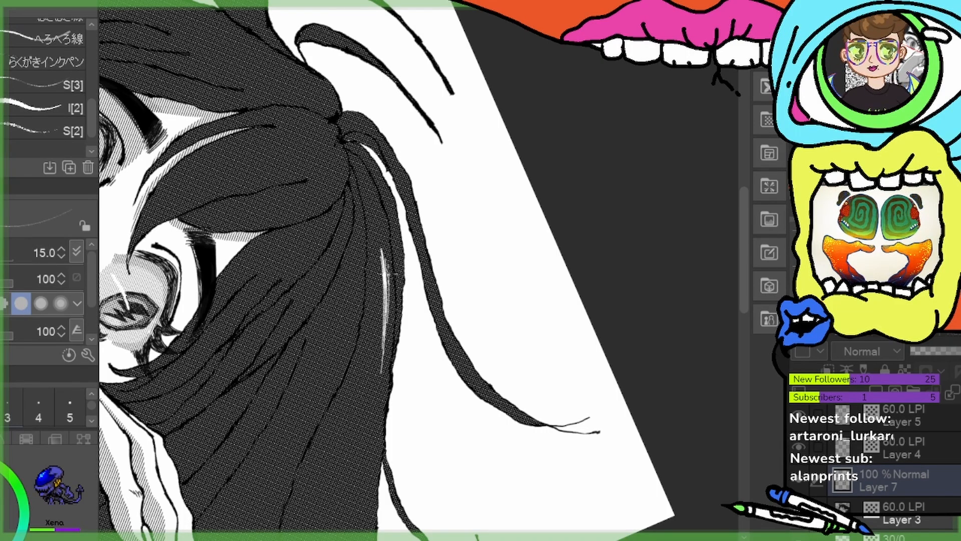
drag(389, 288, 390, 328)
drag(390, 283, 386, 335)
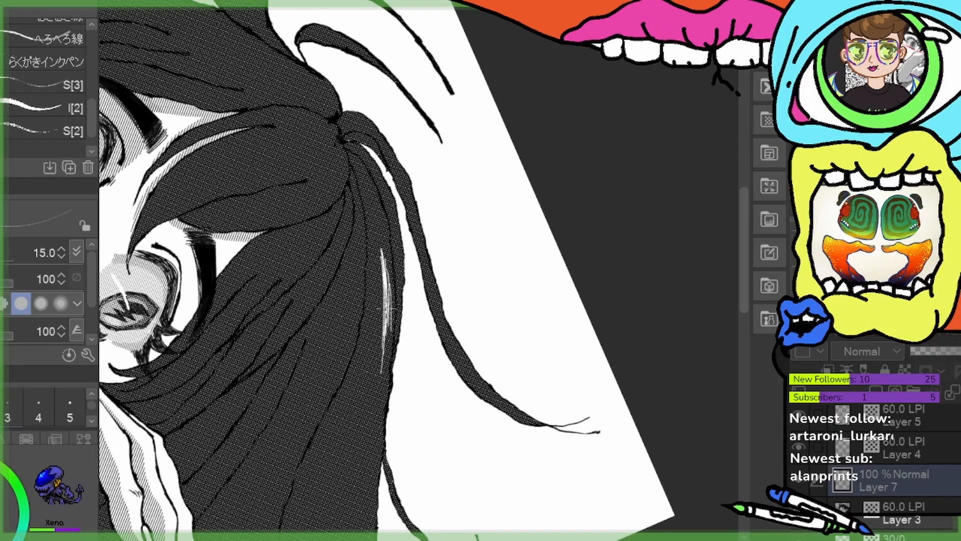
scroll(392, 308, up, 3)
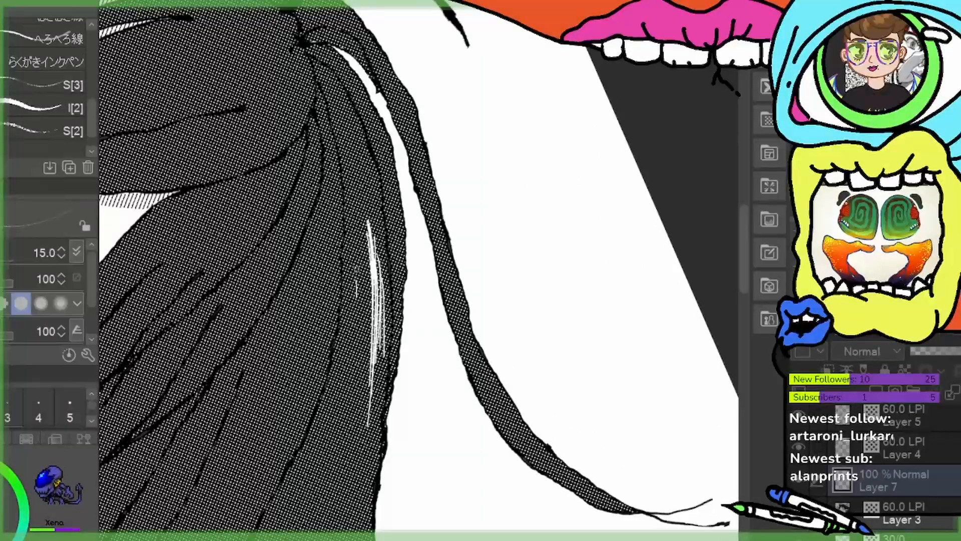
drag(356, 268, 357, 290)
drag(359, 269, 363, 373)
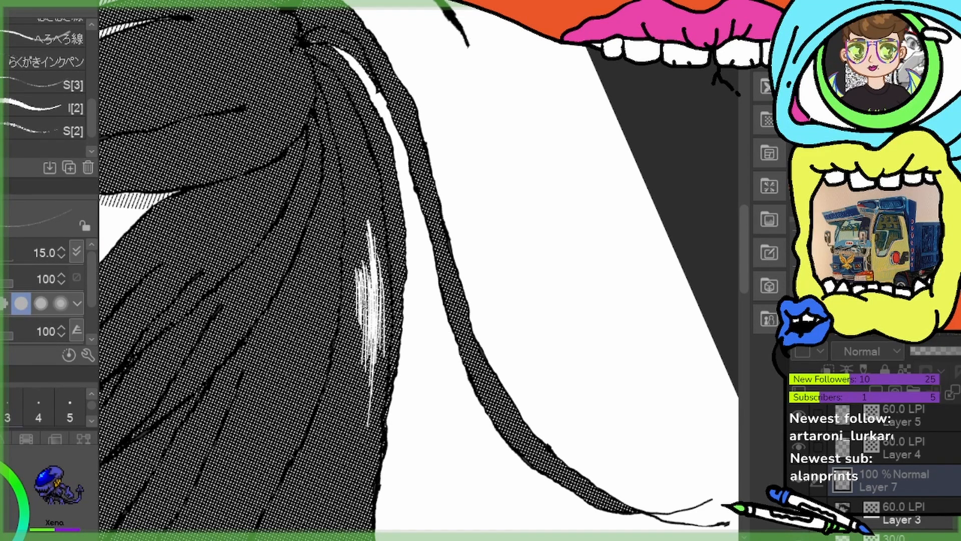
Extend the lower tip of the outer-edge highlight and paint a second highlight of thin tapered white strokes on the adjacent inner strand
drag(362, 337, 368, 456)
drag(398, 347, 451, 305)
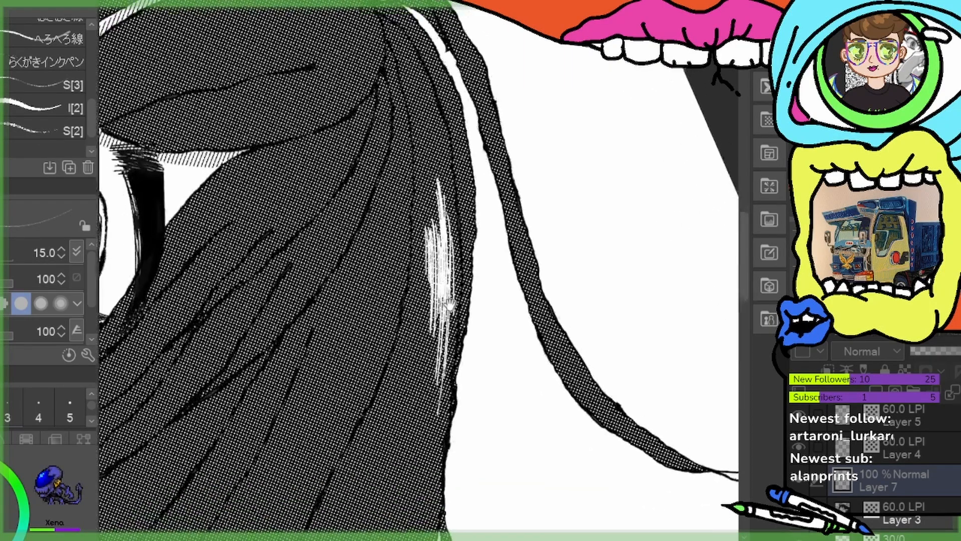
mouse_move(386, 273)
mouse_down()
mouse_move(368, 374)
mouse_move(381, 333)
mouse_up()
drag(399, 257, 368, 374)
drag(379, 338, 350, 410)
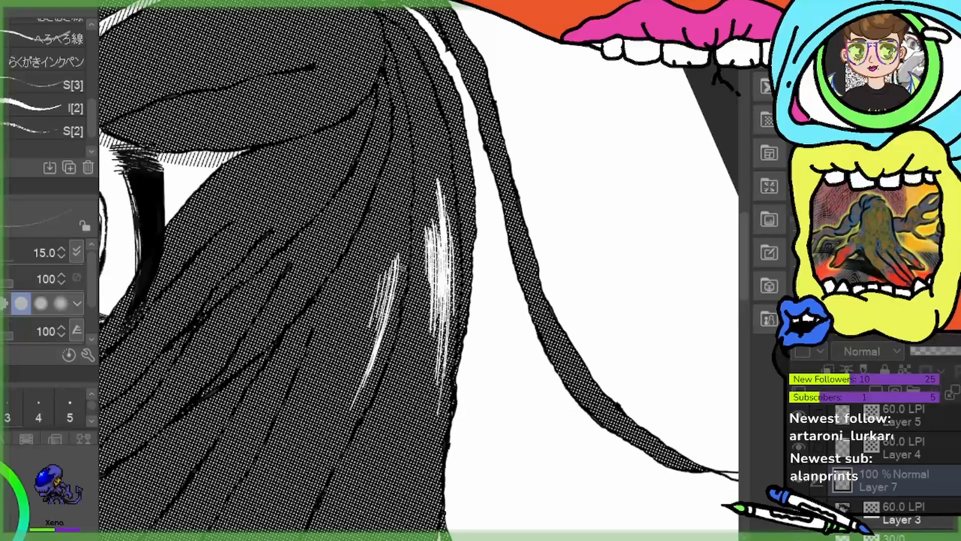
drag(405, 266, 371, 379)
drag(397, 285, 369, 383)
drag(387, 262, 356, 414)
drag(369, 336, 359, 376)
drag(391, 279, 370, 353)
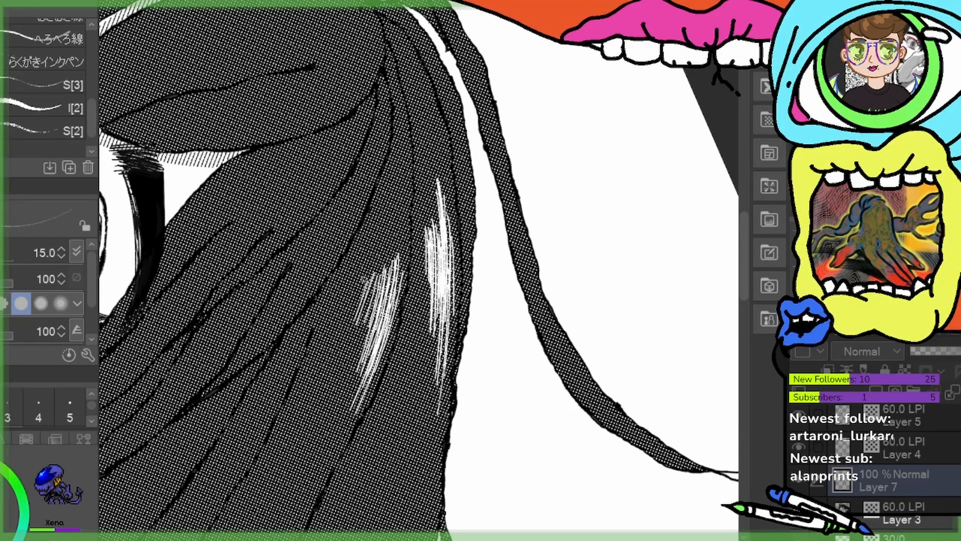
Widen the second highlight toward the face with more thin white strokes and draw out its lower end into a long taper
mouse_move(361, 263)
mouse_down()
mouse_move(352, 314)
mouse_move(331, 351)
mouse_up()
mouse_move(360, 287)
mouse_down()
mouse_move(325, 366)
mouse_move(337, 364)
mouse_up()
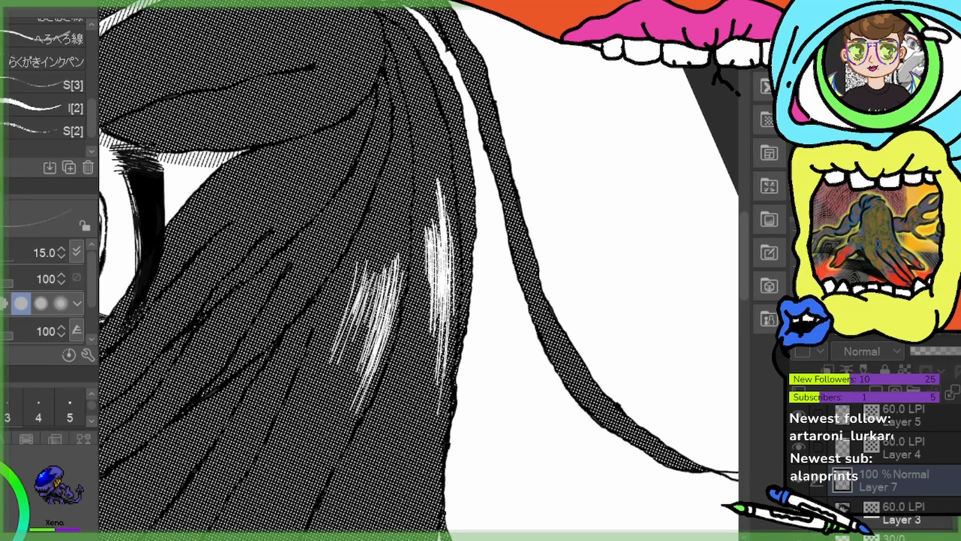
drag(359, 327, 331, 389)
mouse_move(365, 335)
mouse_down()
mouse_move(337, 394)
mouse_move(341, 415)
mouse_up()
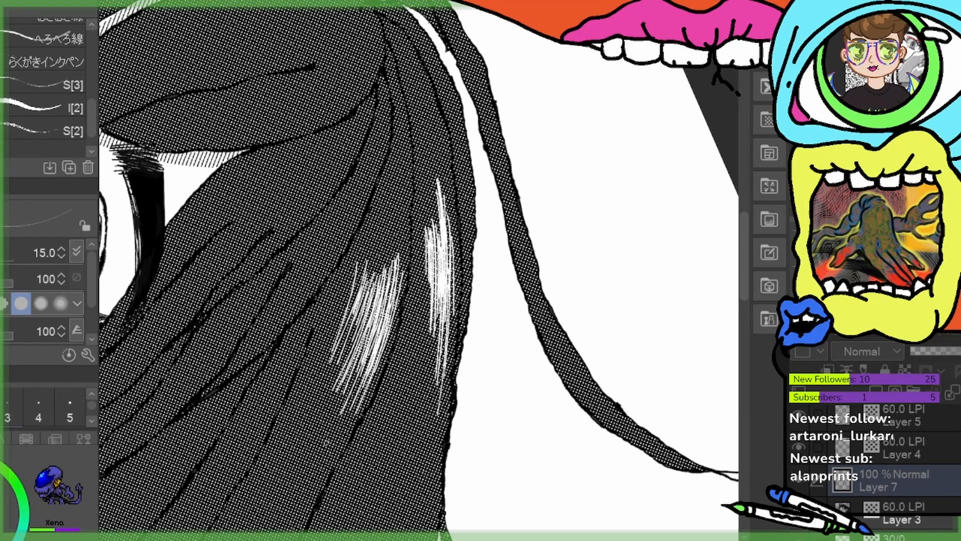
drag(362, 363, 325, 443)
drag(368, 339, 323, 448)
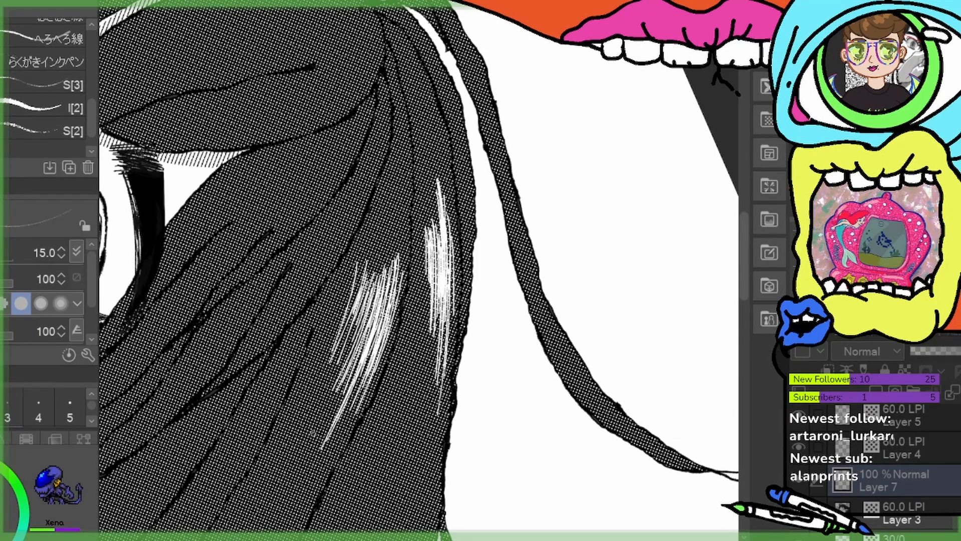
scroll(470, 196, down, 5)
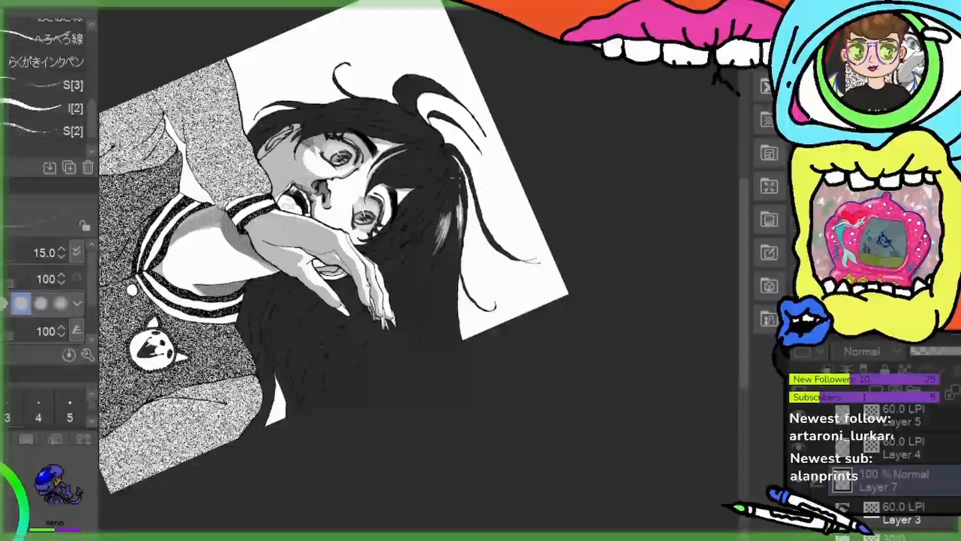
Paint a narrow curved white highlight on the hair strand beside the outer corner of the eye, following the strand down toward the hand
scroll(417, 212, up, 5)
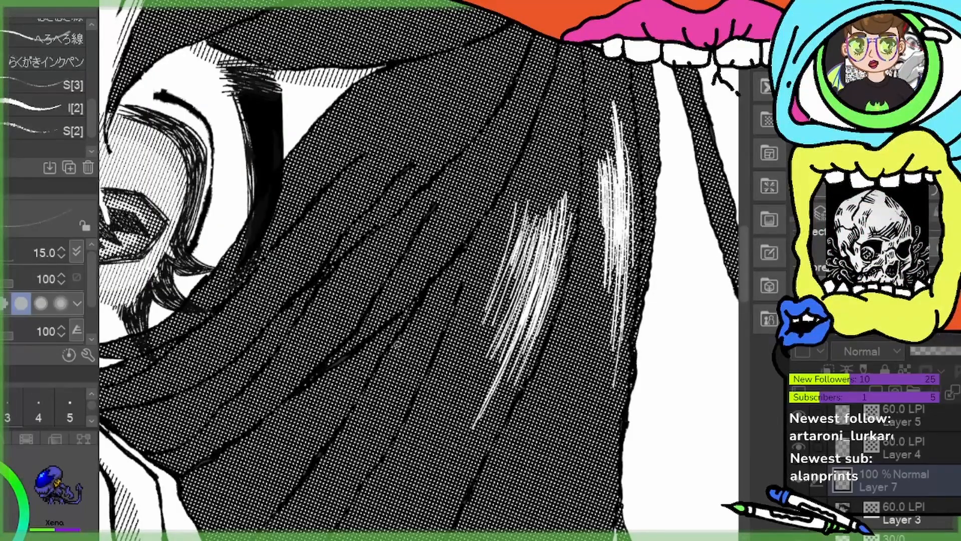
drag(426, 363, 465, 350)
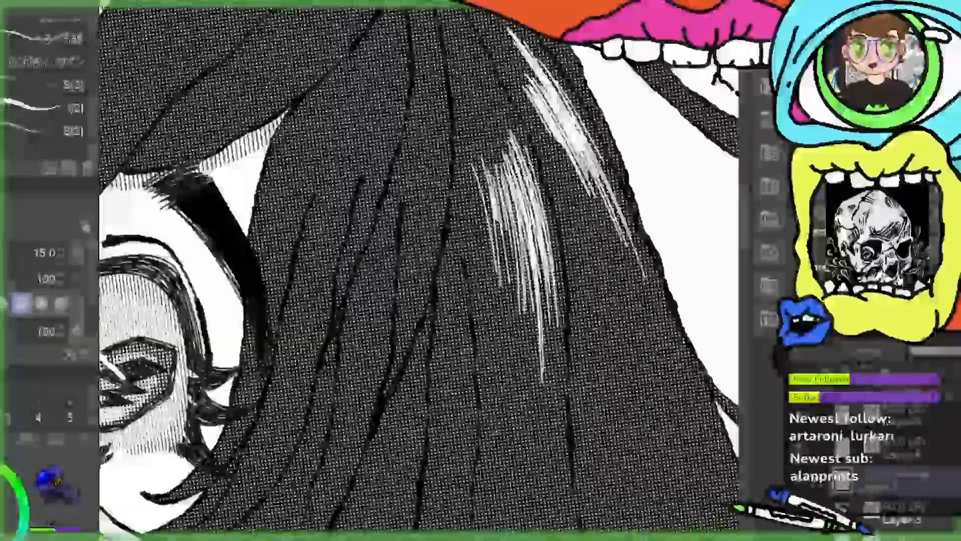
drag(408, 431, 511, 351)
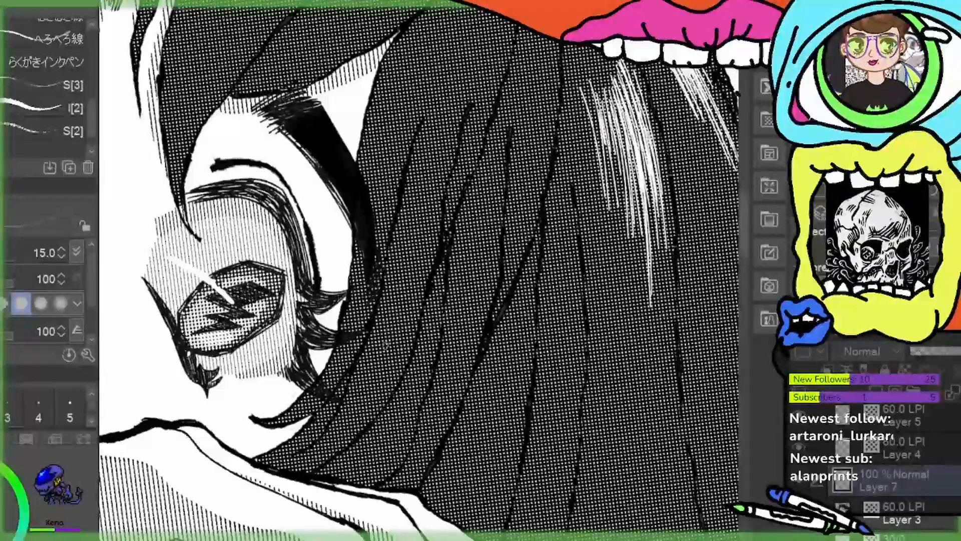
drag(379, 369, 397, 318)
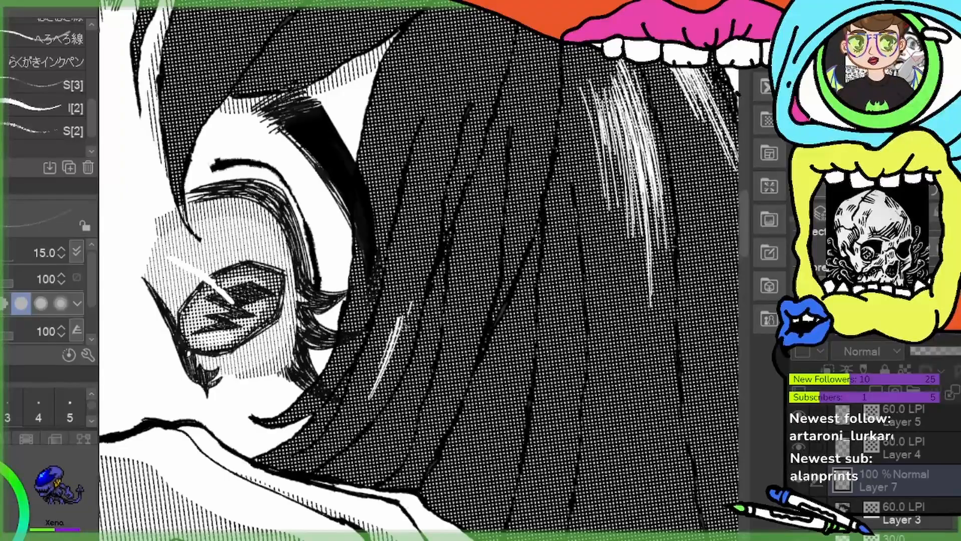
mouse_move(406, 342)
mouse_down()
mouse_move(346, 432)
mouse_move(373, 408)
mouse_move(361, 419)
mouse_up()
drag(364, 416, 336, 444)
drag(411, 261, 357, 406)
mouse_move(406, 325)
mouse_down()
mouse_move(377, 385)
mouse_move(390, 360)
mouse_up()
mouse_move(420, 268)
mouse_down()
mouse_move(395, 343)
mouse_move(399, 325)
mouse_up()
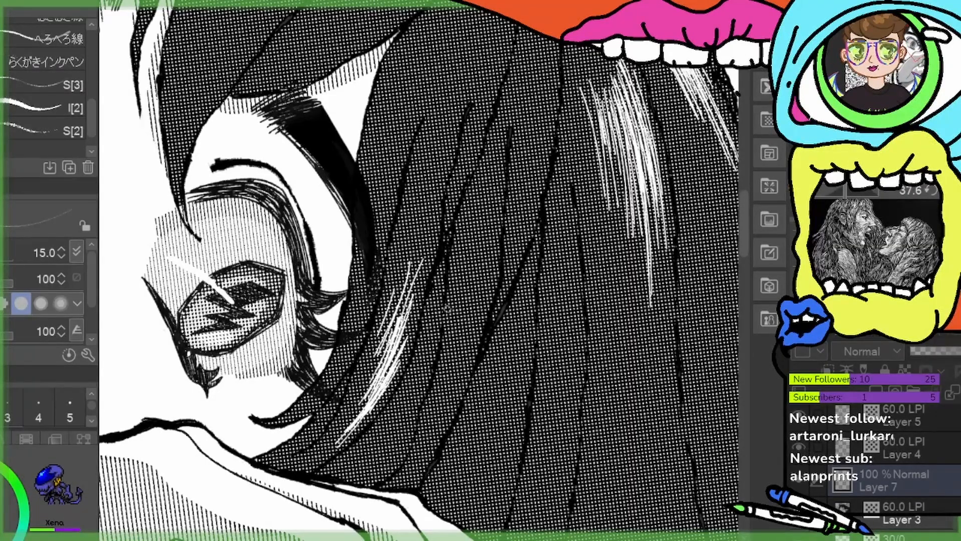
Paint a highlight of long, curved white strokes along the hair's lower outer edge, just below the curled flyaway strand
drag(482, 347, 348, 401)
mouse_move(422, 351)
mouse_down()
mouse_move(258, 360)
mouse_move(219, 345)
mouse_move(326, 331)
mouse_move(238, 283)
mouse_move(234, 321)
mouse_up()
mouse_move(216, 273)
mouse_down()
mouse_move(253, 356)
mouse_move(328, 455)
mouse_move(282, 368)
mouse_up()
mouse_move(239, 297)
mouse_down()
mouse_move(347, 444)
mouse_move(252, 296)
mouse_move(295, 371)
mouse_up()
drag(261, 315, 293, 377)
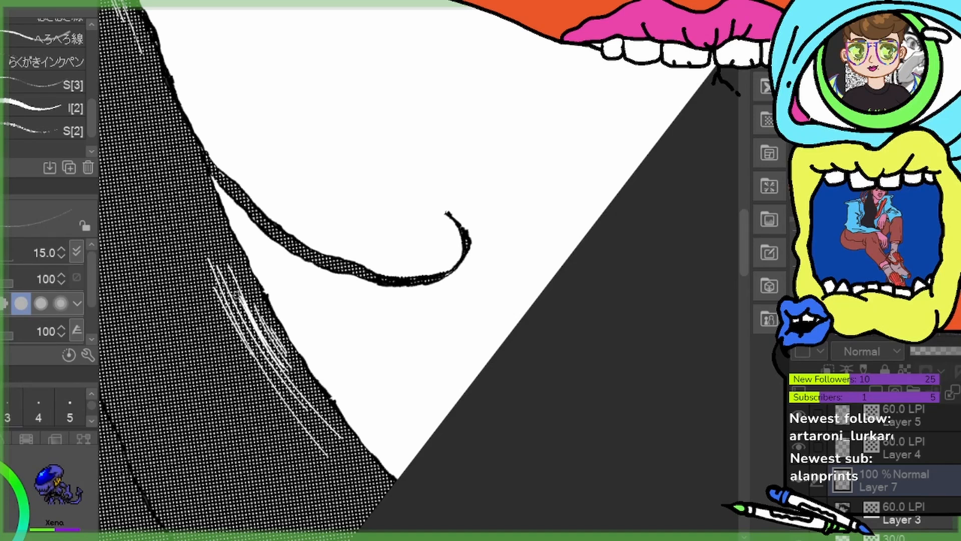
drag(234, 291, 300, 397)
drag(239, 314, 306, 417)
drag(213, 304, 294, 466)
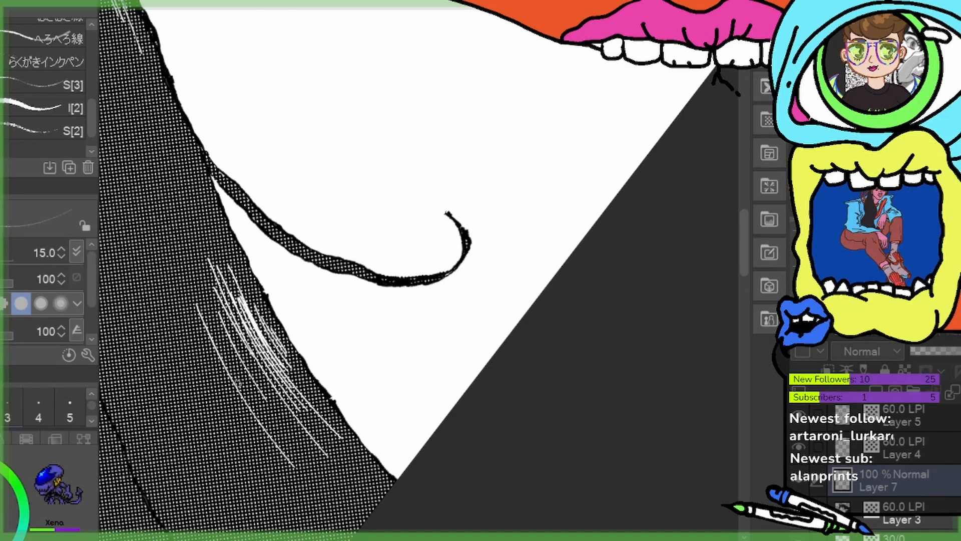
Paint a short, tapered white highlight on the upper strand beside the fringe, below where the strands part
mouse_move(241, 376)
mouse_down()
mouse_move(264, 409)
mouse_move(429, 401)
mouse_up()
scroll(472, 382, up, 5)
scroll(406, 365, down, 4)
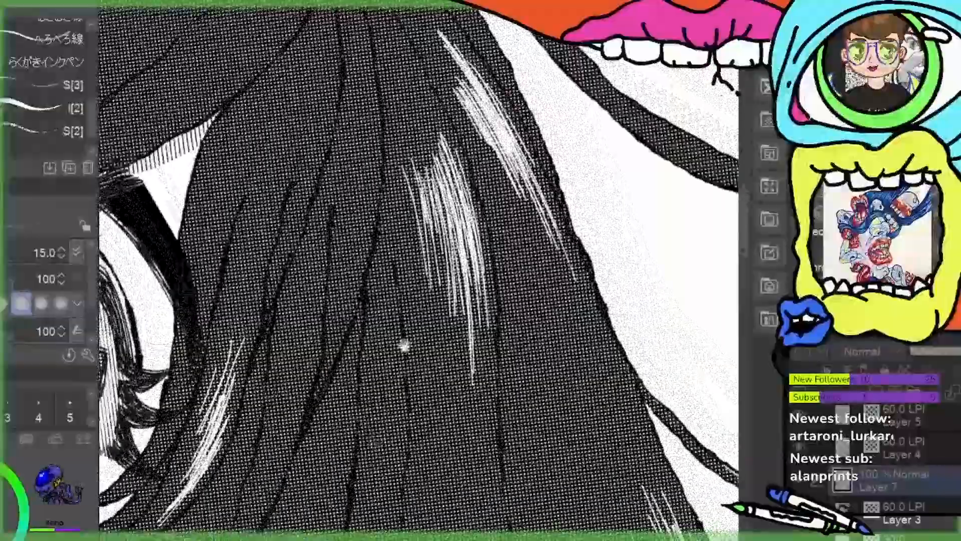
scroll(386, 433, up, 4)
scroll(505, 344, down, 3)
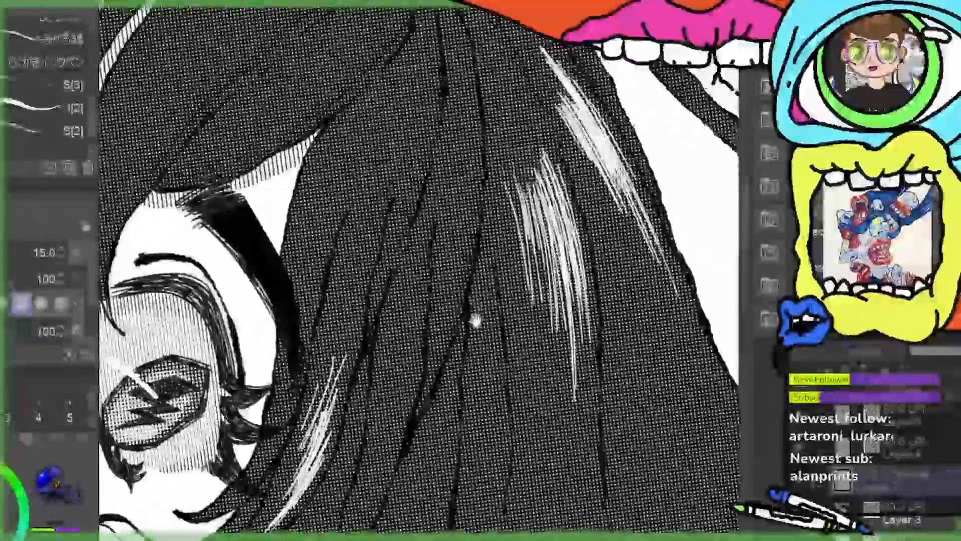
scroll(472, 322, up, 3)
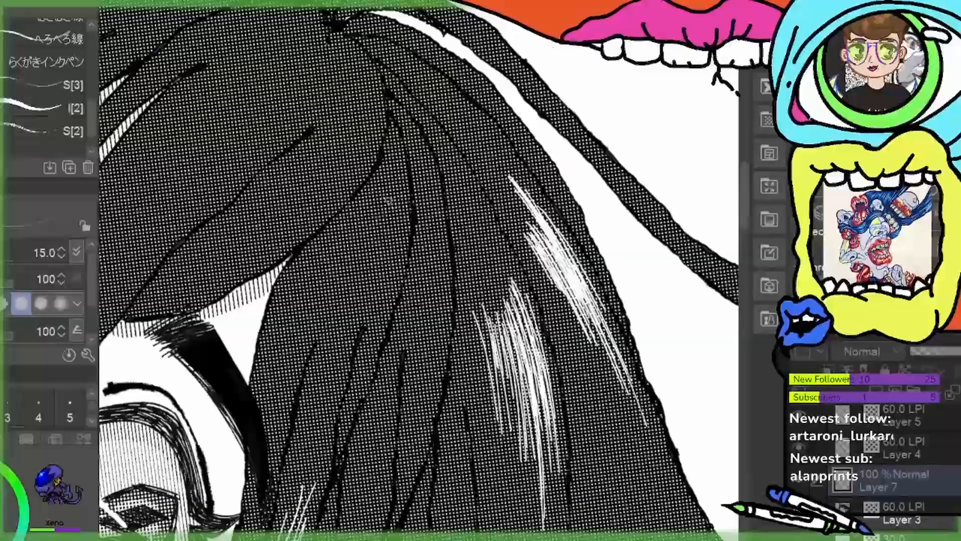
drag(381, 225, 375, 281)
drag(400, 210, 368, 340)
drag(399, 253, 369, 348)
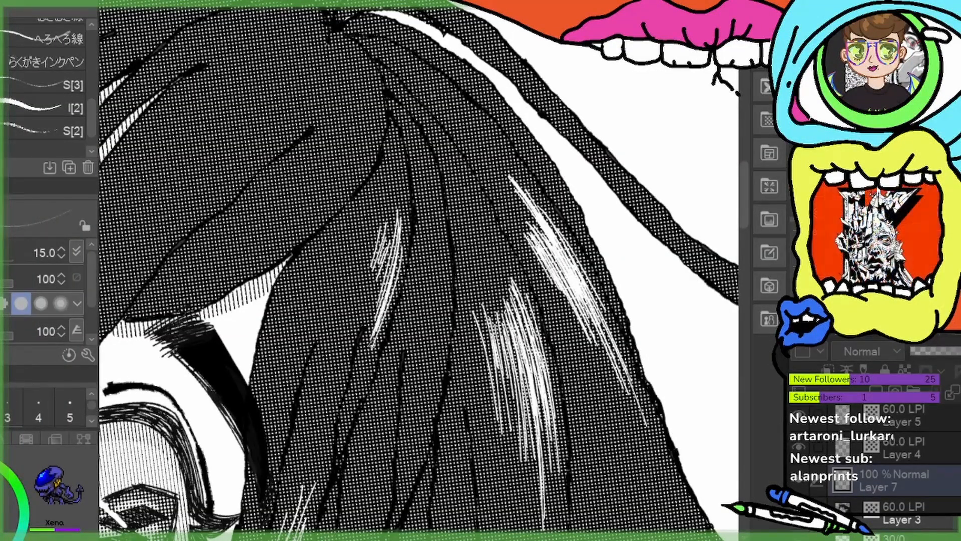
Build a dense white highlight on the strand between the two upper highlights and thicken the short one next to the fringe
drag(429, 279, 421, 338)
mouse_move(435, 253)
mouse_down()
mouse_move(431, 408)
mouse_move(434, 392)
mouse_up()
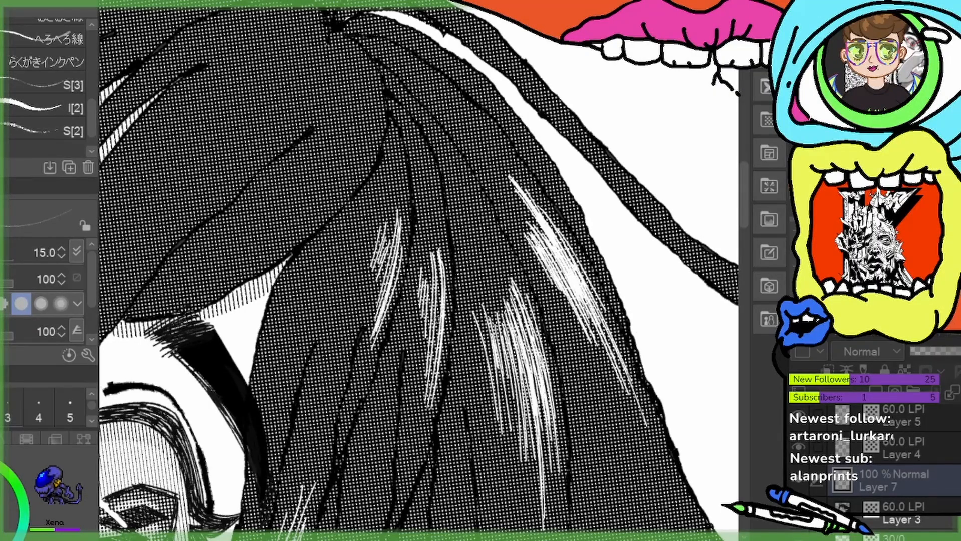
mouse_move(446, 280)
mouse_down()
mouse_move(434, 399)
mouse_move(430, 369)
mouse_up()
drag(450, 294, 437, 384)
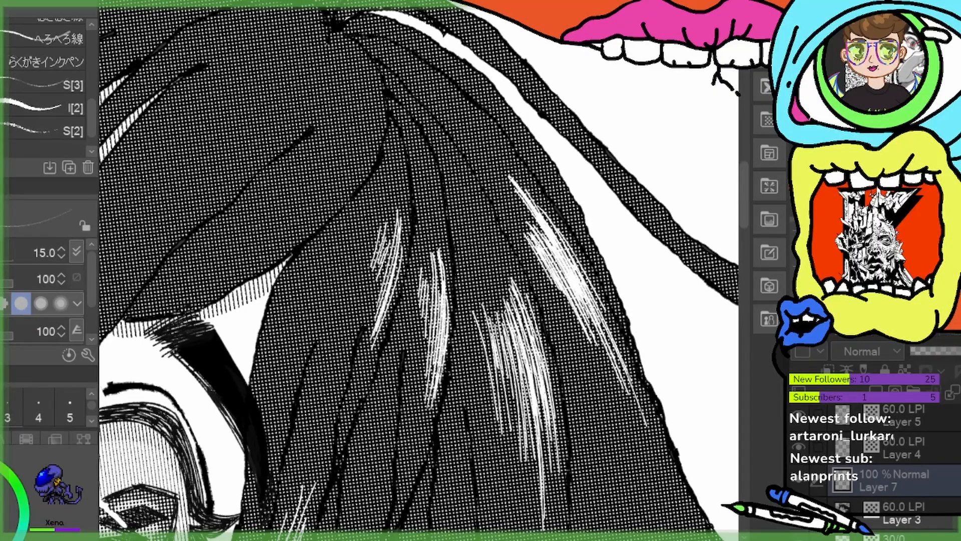
mouse_move(431, 273)
mouse_down()
mouse_move(409, 305)
mouse_move(415, 378)
mouse_move(430, 267)
mouse_move(419, 398)
mouse_up()
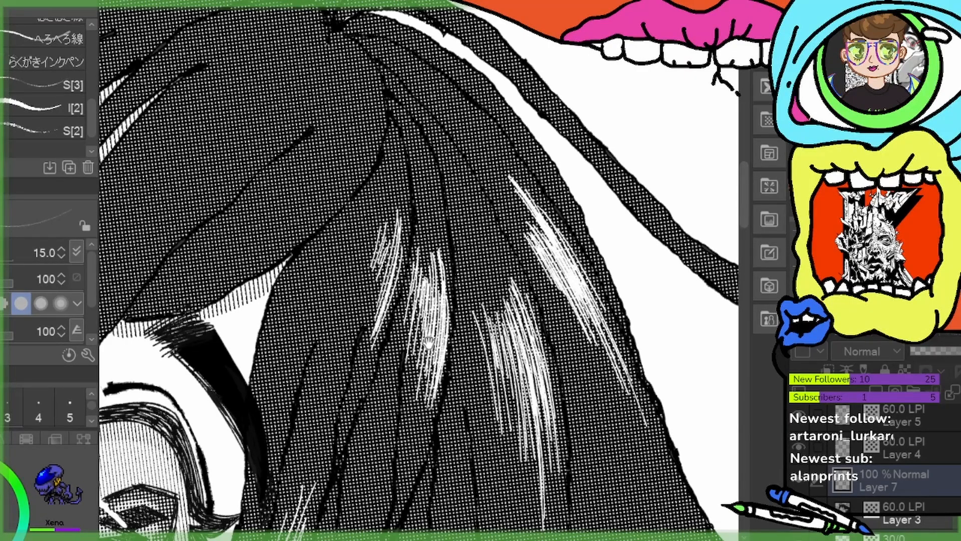
drag(442, 296, 433, 361)
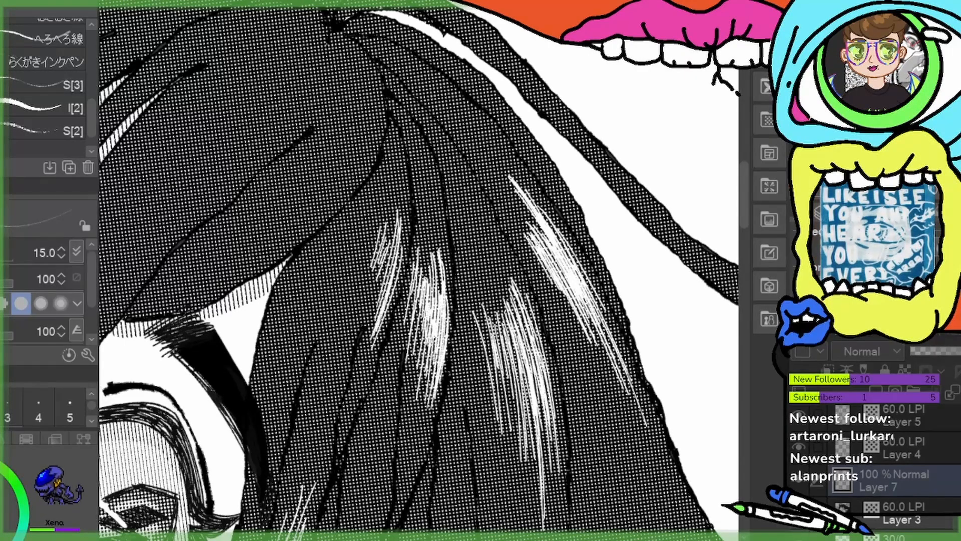
drag(444, 319, 433, 368)
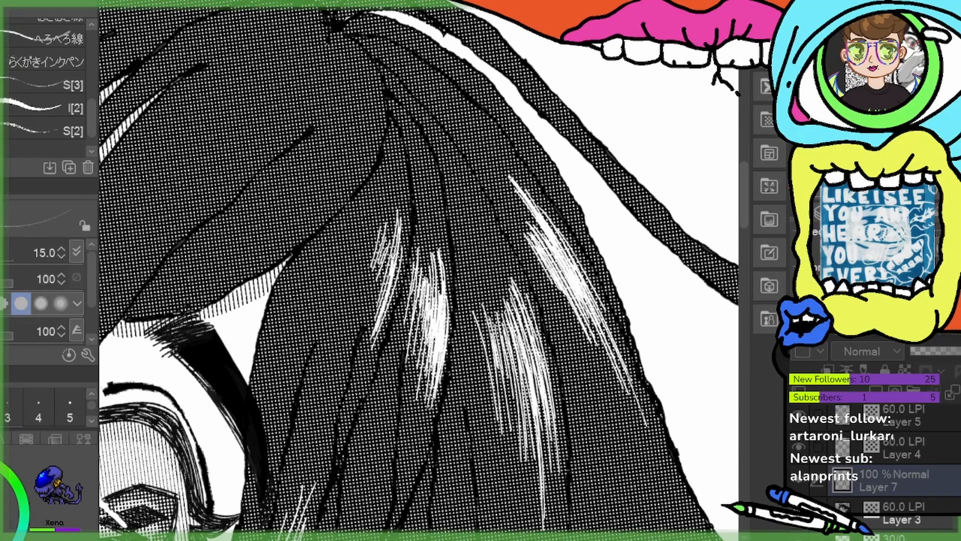
drag(395, 243, 380, 291)
drag(381, 251, 364, 288)
Paint a curved highlight of thin white strokes across the fringe, along its lower edge near the strand parting
scroll(376, 260, down, 3)
drag(435, 176, 408, 236)
drag(422, 214, 399, 247)
drag(437, 187, 384, 277)
drag(437, 201, 387, 277)
drag(442, 206, 375, 289)
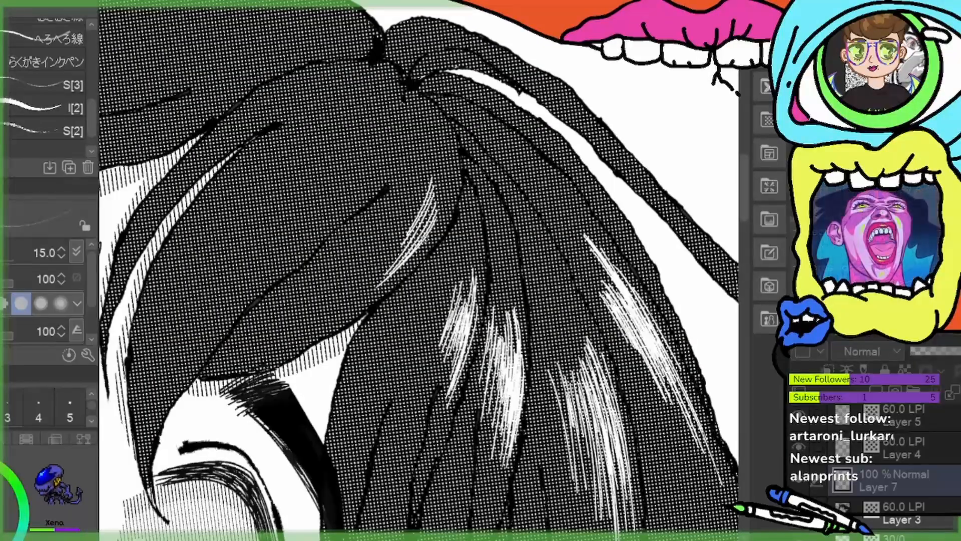
mouse_move(429, 235)
mouse_down()
mouse_move(369, 298)
mouse_move(379, 290)
mouse_up()
mouse_move(436, 194)
mouse_down()
mouse_move(340, 305)
mouse_move(410, 245)
mouse_up()
drag(440, 191, 349, 315)
drag(440, 192, 411, 248)
drag(428, 193, 372, 253)
Widen the fringe highlight across the inner strand line with shorter strokes and add a faint thin stroke on the hair below it
drag(385, 218, 364, 251)
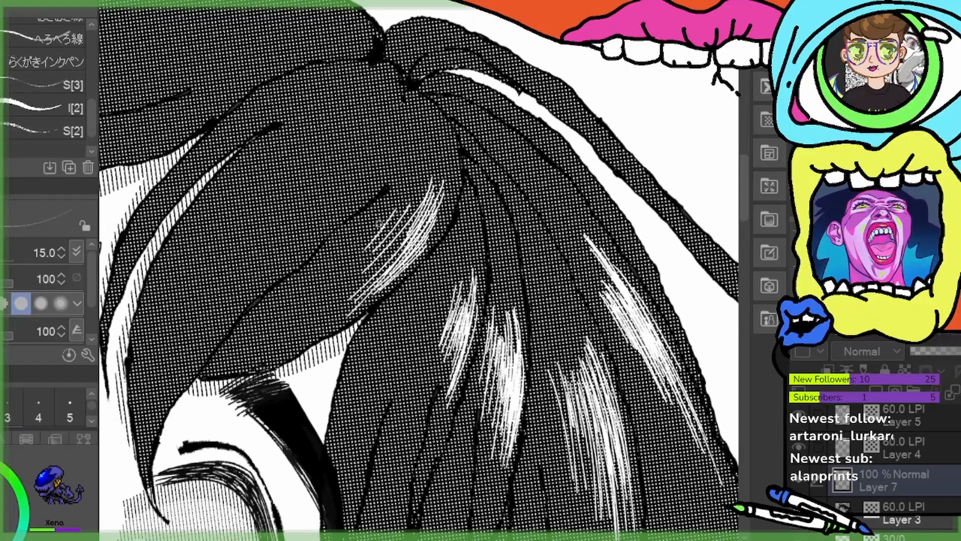
drag(401, 188, 354, 249)
drag(416, 210, 368, 263)
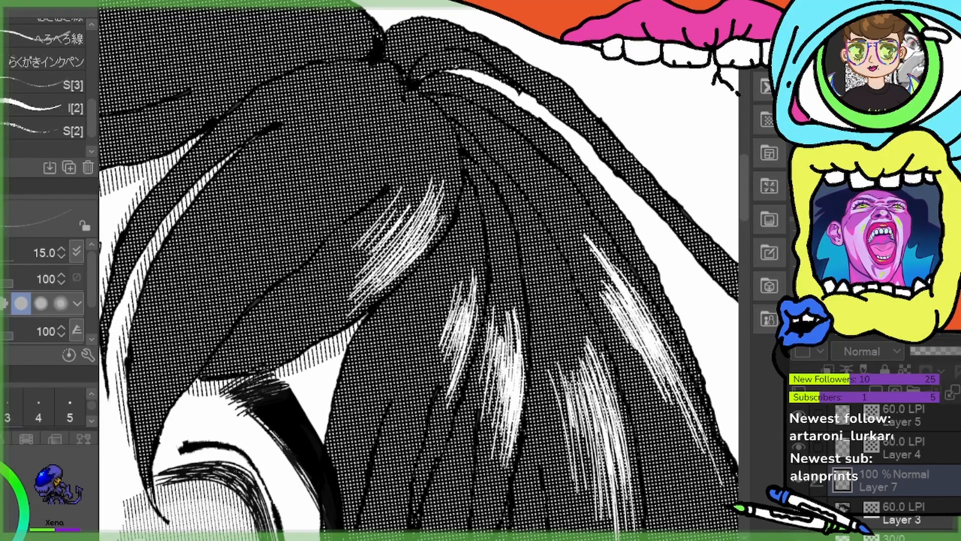
drag(383, 231, 346, 279)
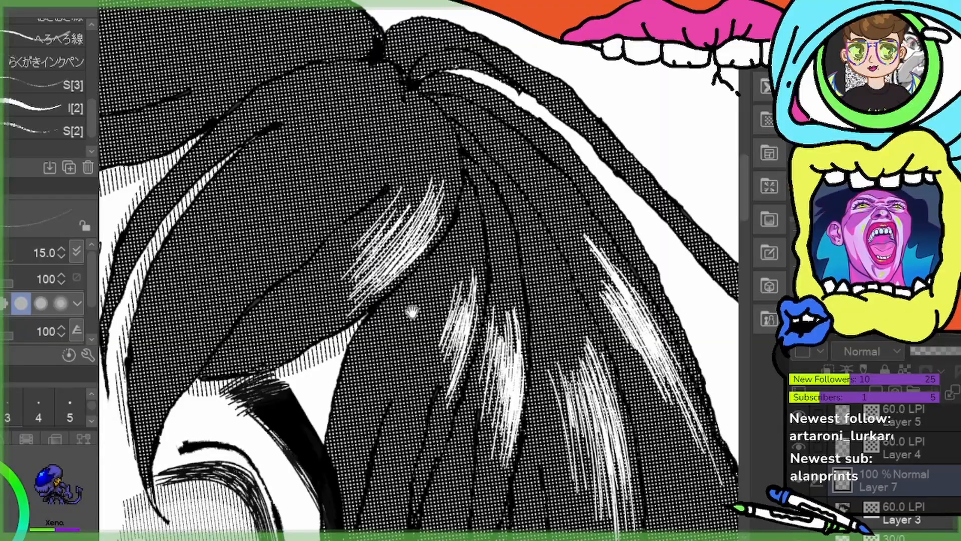
mouse_move(412, 311)
mouse_down()
mouse_move(270, 279)
mouse_move(354, 159)
mouse_move(346, 223)
mouse_up()
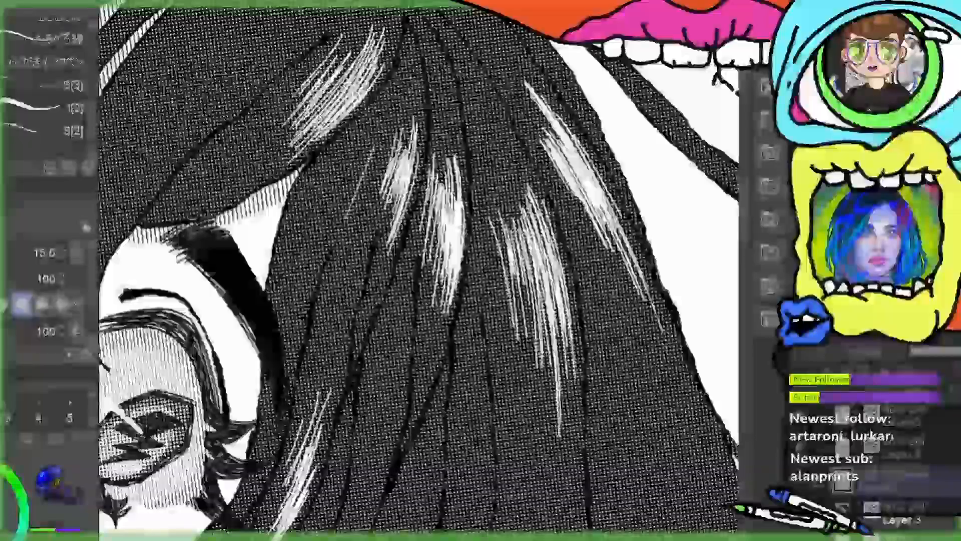
drag(401, 160, 369, 216)
Paint a long, thin white highlight on the bottom hair strand between the jacket and the white gap in the hair
mouse_move(396, 381)
mouse_down()
mouse_move(382, 382)
mouse_move(386, 487)
mouse_move(401, 414)
mouse_move(634, 232)
mouse_move(431, 262)
mouse_move(500, 311)
mouse_move(489, 215)
mouse_move(439, 239)
mouse_move(365, 229)
mouse_up()
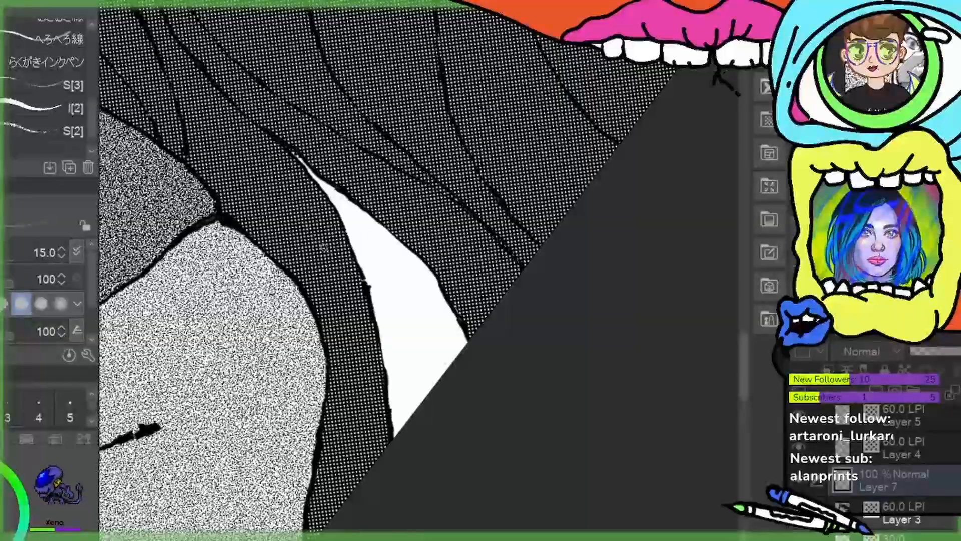
mouse_move(337, 306)
mouse_down()
mouse_move(324, 248)
mouse_move(356, 353)
mouse_up()
drag(328, 233, 372, 422)
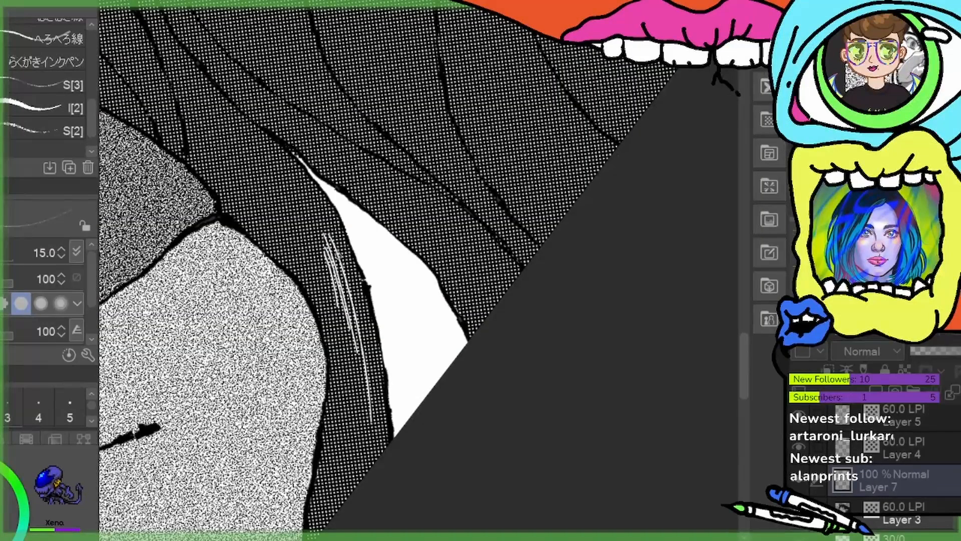
drag(336, 253, 370, 400)
drag(343, 283, 364, 371)
drag(361, 323, 371, 419)
drag(369, 378, 378, 430)
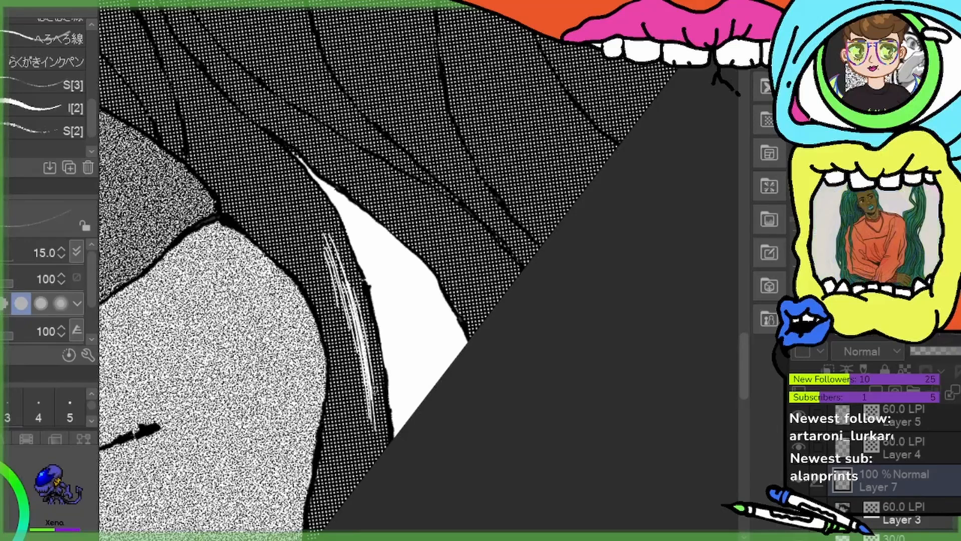
Thicken the bottom strand's highlight on both sides with extra white strokes and extend it down toward the canvas edge
drag(362, 301, 375, 376)
drag(316, 262, 322, 299)
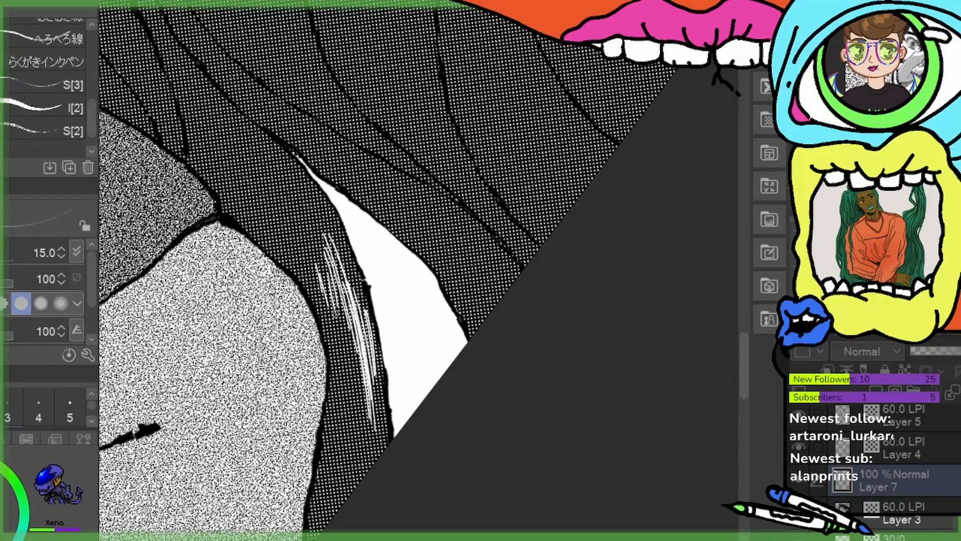
drag(351, 361, 364, 407)
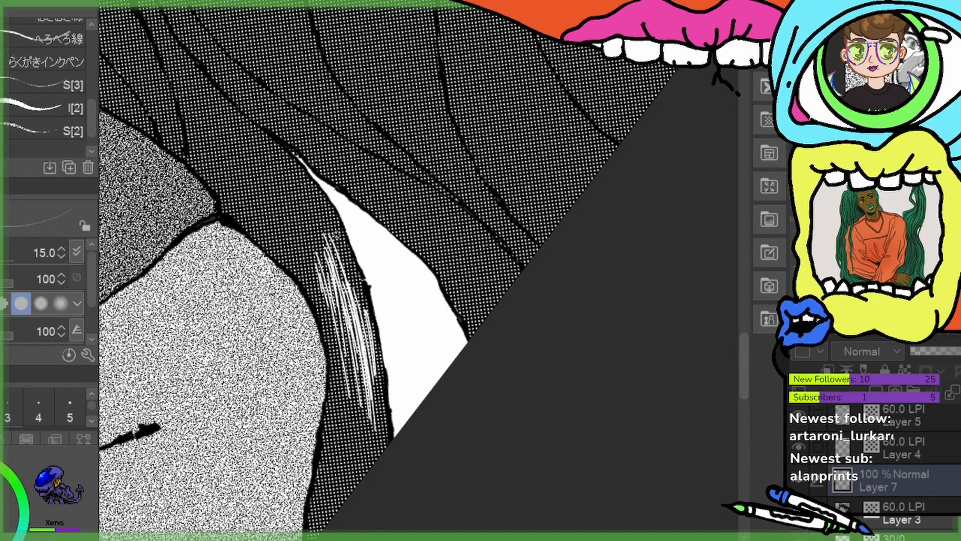
drag(361, 326, 376, 455)
drag(352, 361, 368, 456)
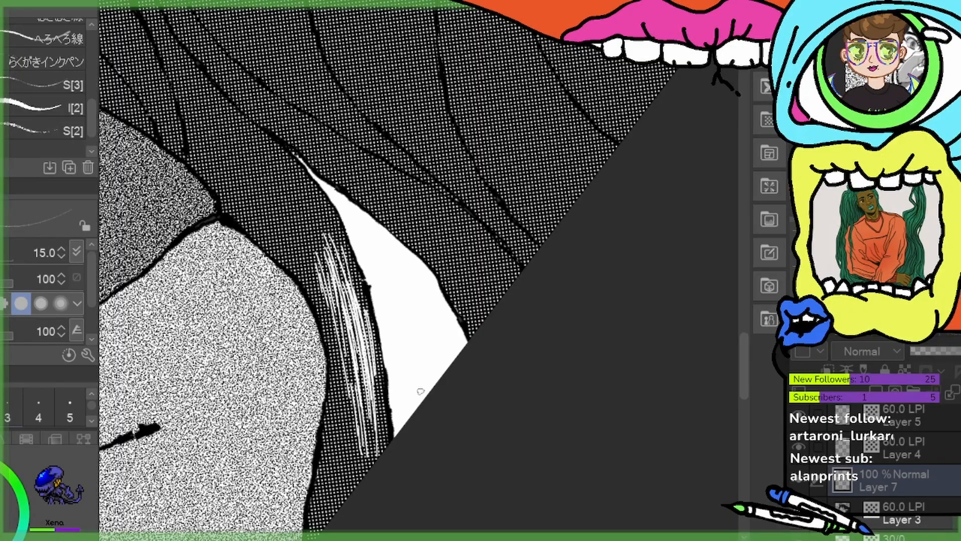
drag(420, 391, 303, 334)
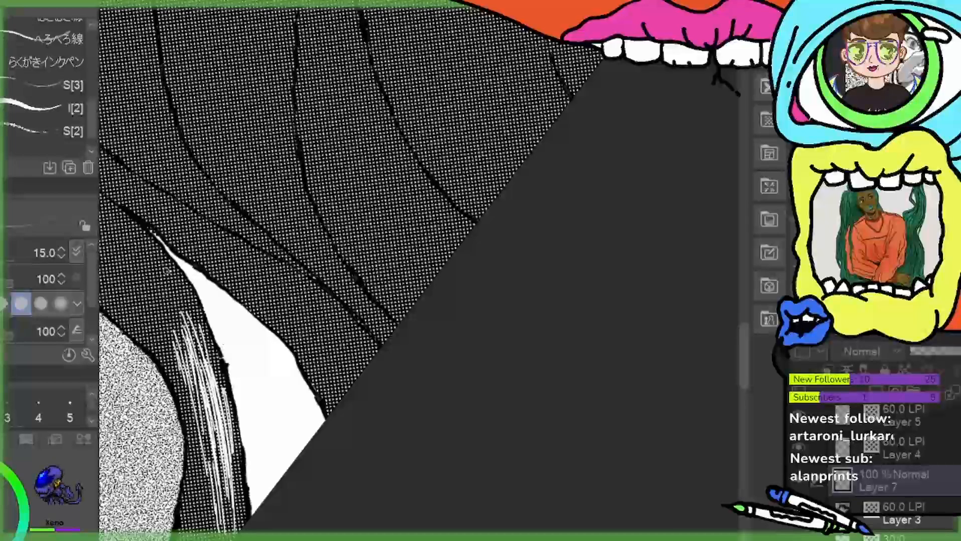
Extend the bottom strand's highlight up beside the tip of the white gap and densify its outer edge with thin white strokes
mouse_move(157, 265)
mouse_down()
mouse_move(191, 320)
mouse_move(212, 393)
mouse_up()
drag(180, 323, 222, 431)
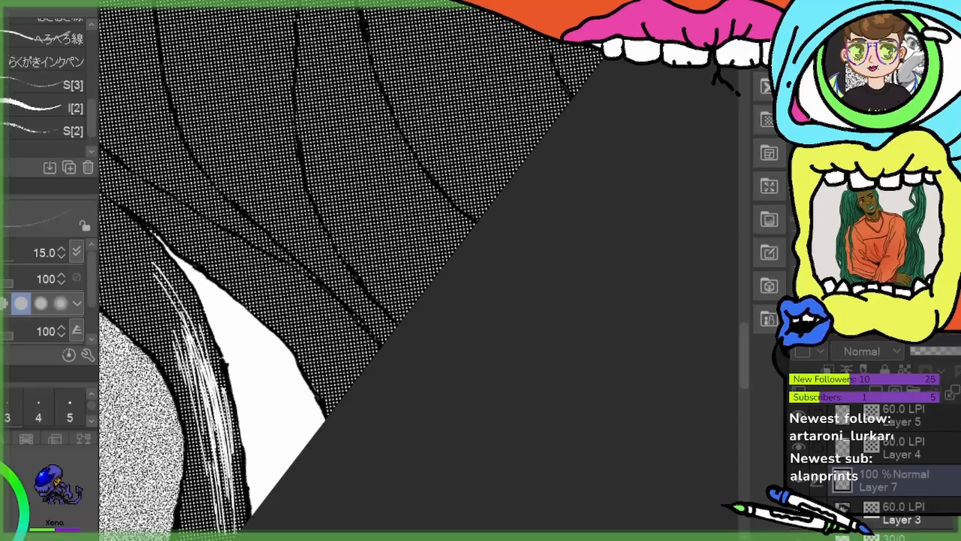
drag(201, 371, 214, 409)
drag(206, 347, 237, 469)
drag(229, 433, 240, 509)
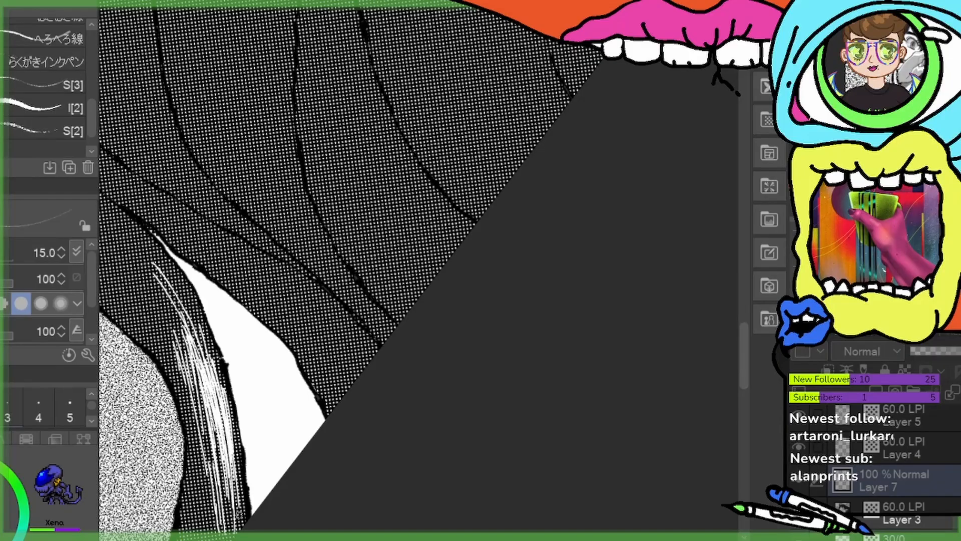
drag(222, 403, 241, 498)
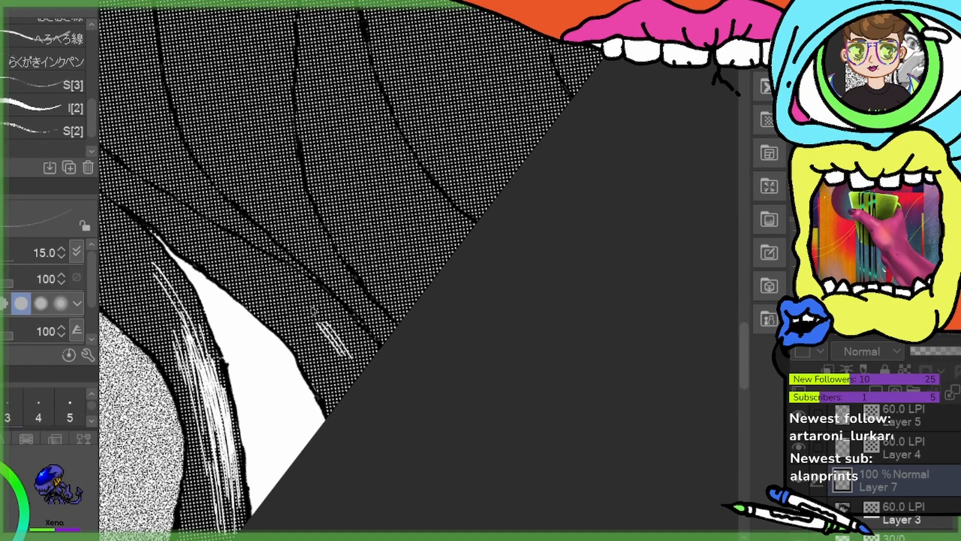
Paint a small highlight of short white strokes on the hair just above the white gap, near the canvas edge
drag(303, 302, 344, 336)
drag(322, 311, 370, 375)
drag(386, 279, 439, 436)
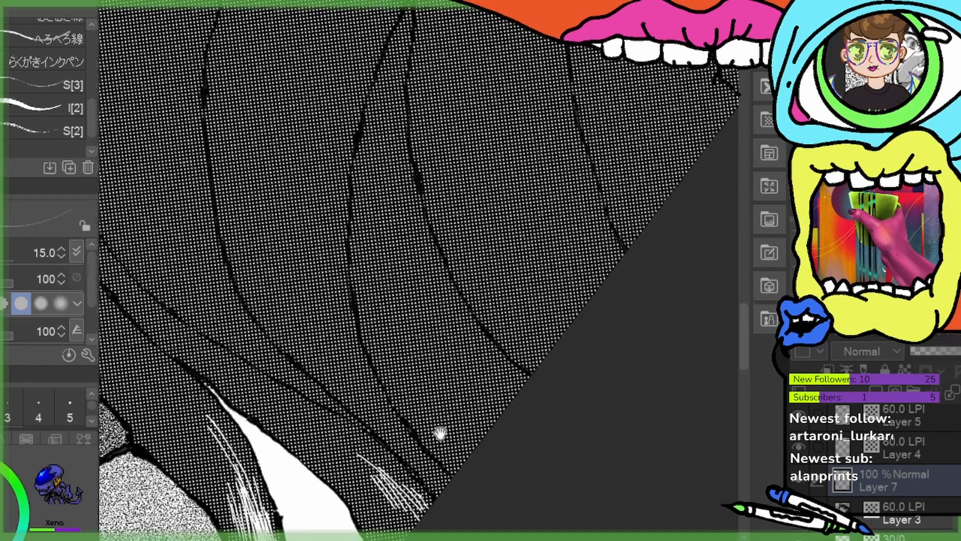
scroll(440, 421, down, 4)
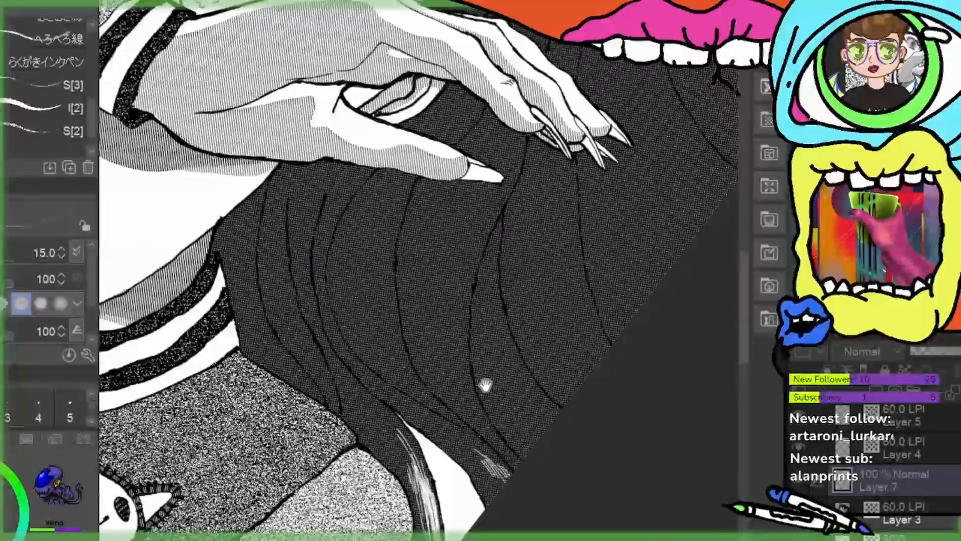
drag(486, 384, 723, 311)
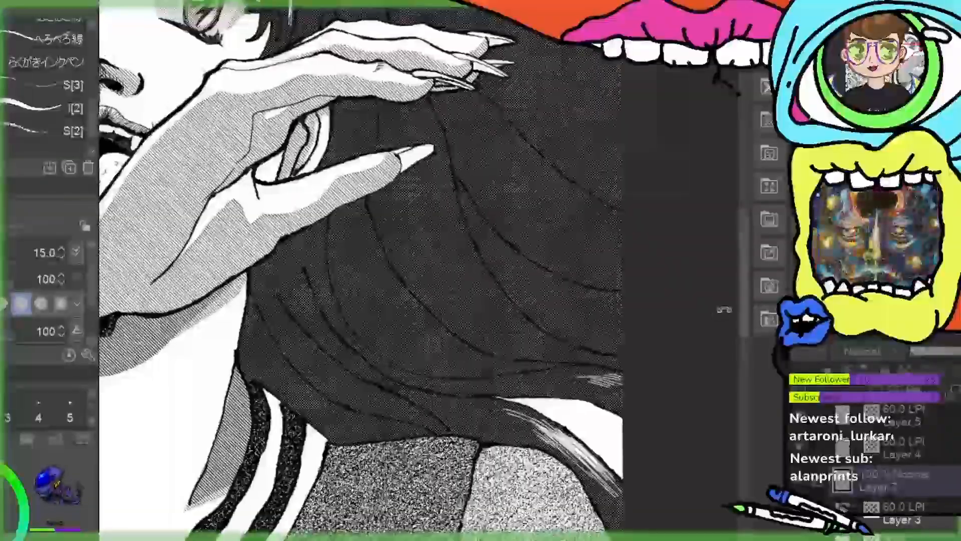
scroll(411, 246, down, 3)
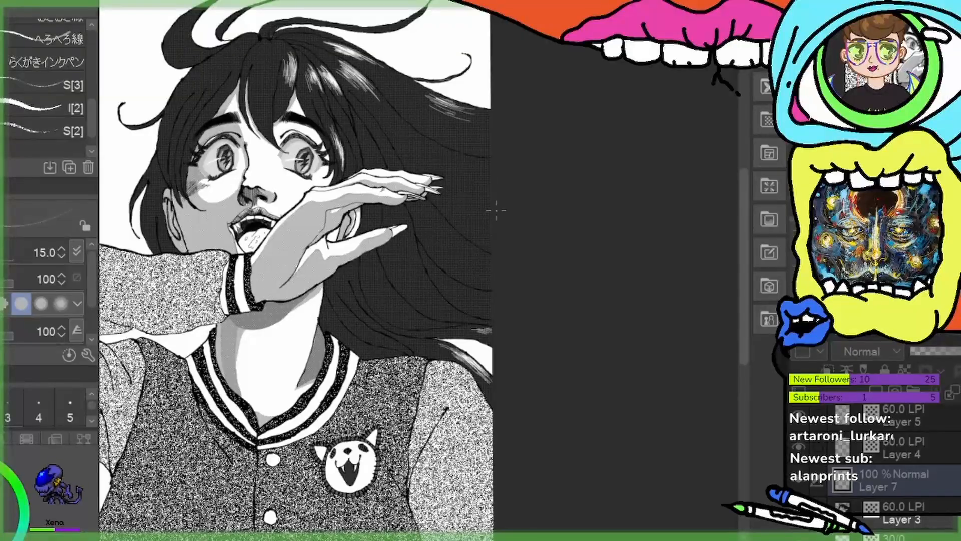
scroll(382, 103, up, 3)
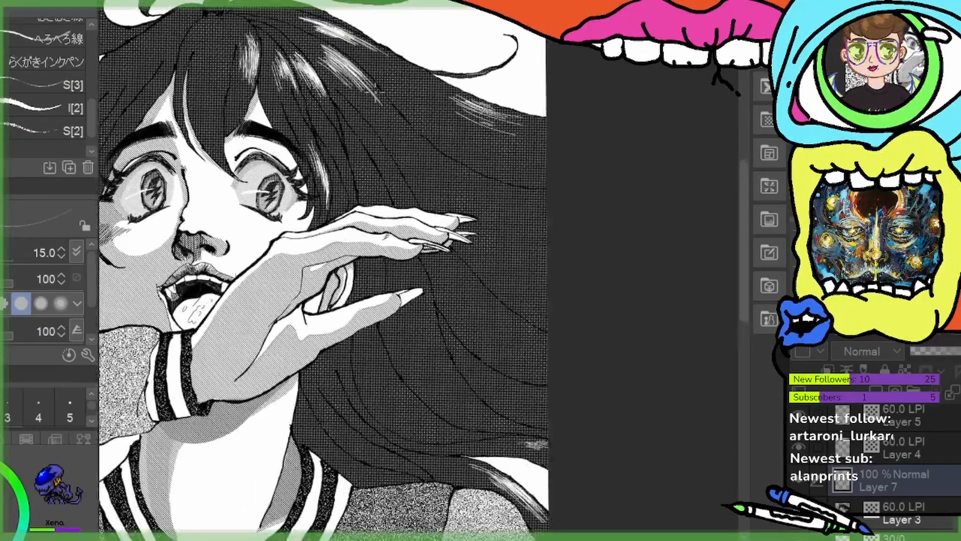
scroll(382, 103, down, 2)
scroll(643, 191, down, 1)
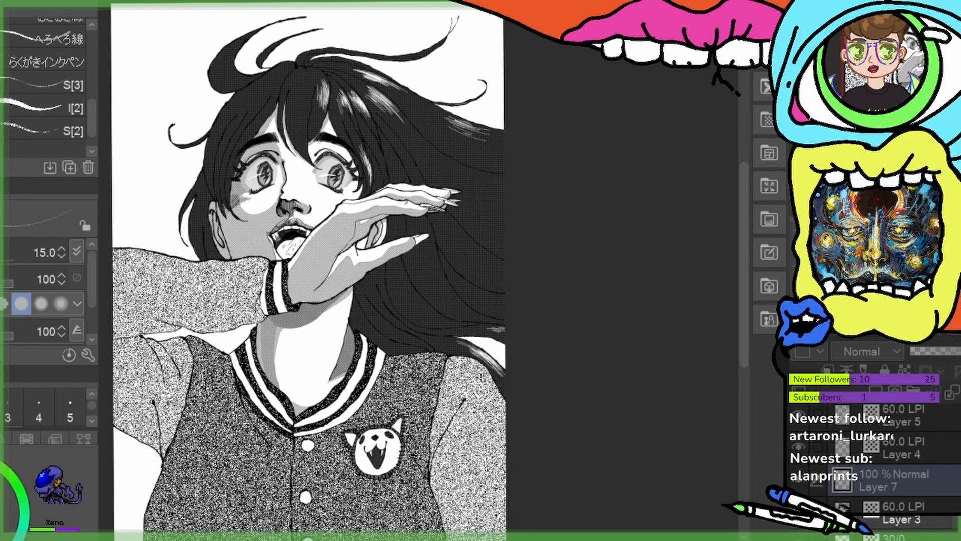
key(m)
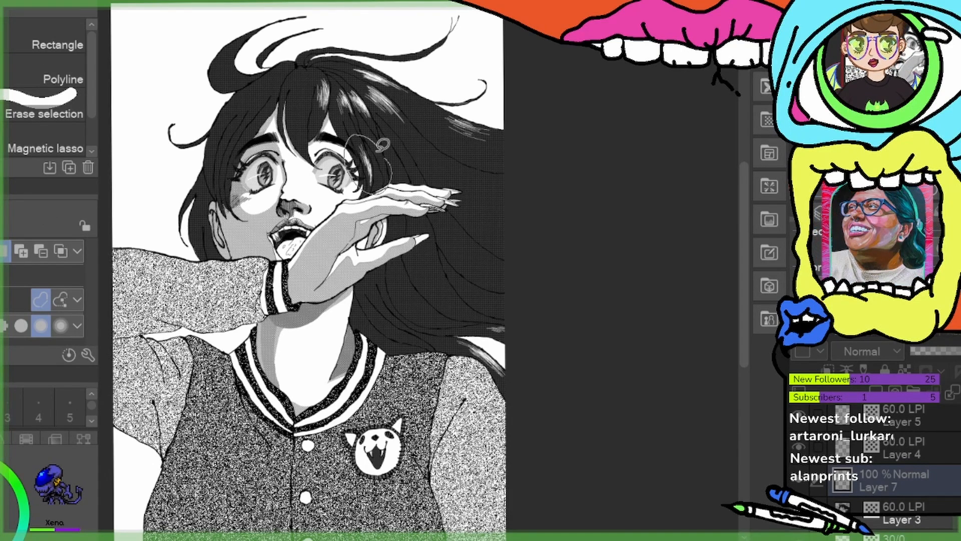
drag(383, 144, 382, 140)
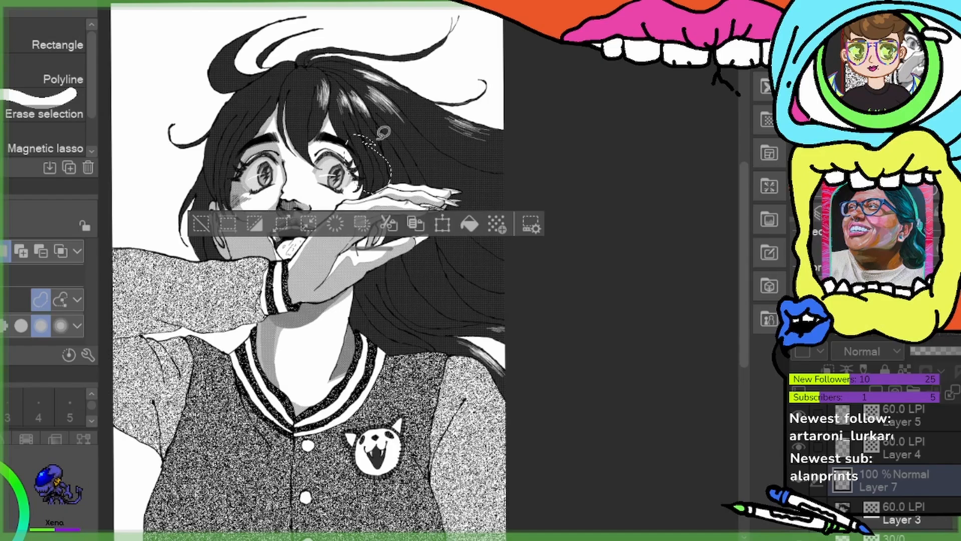
key(ctrl+d)
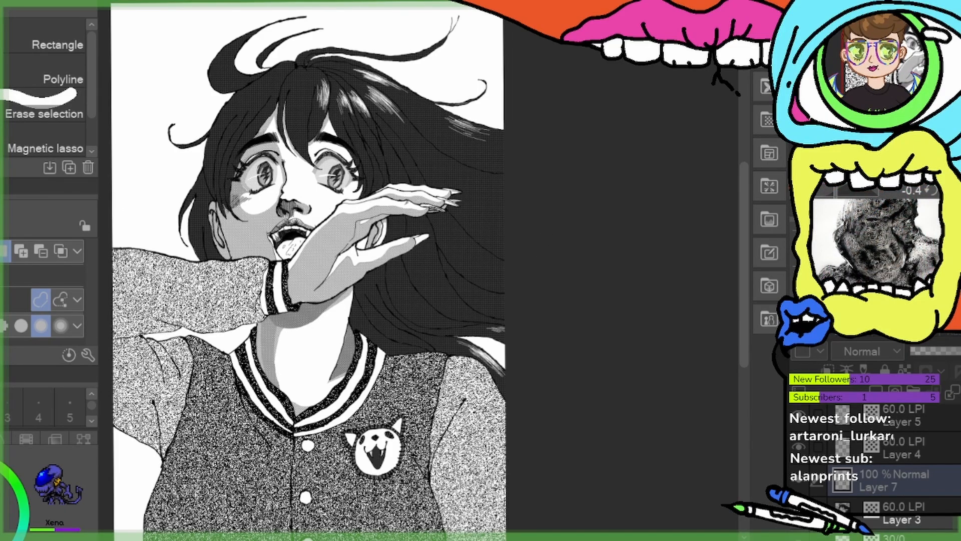
Paint a highlight of thin white strokes down the central fringe lock with the pen, from near the parting toward its tip
key(p)
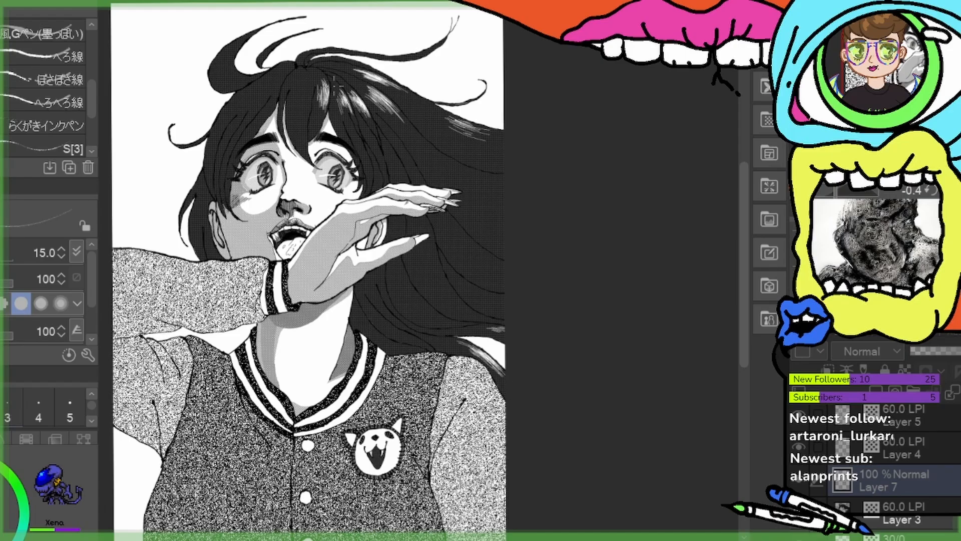
scroll(288, 70, up, 4)
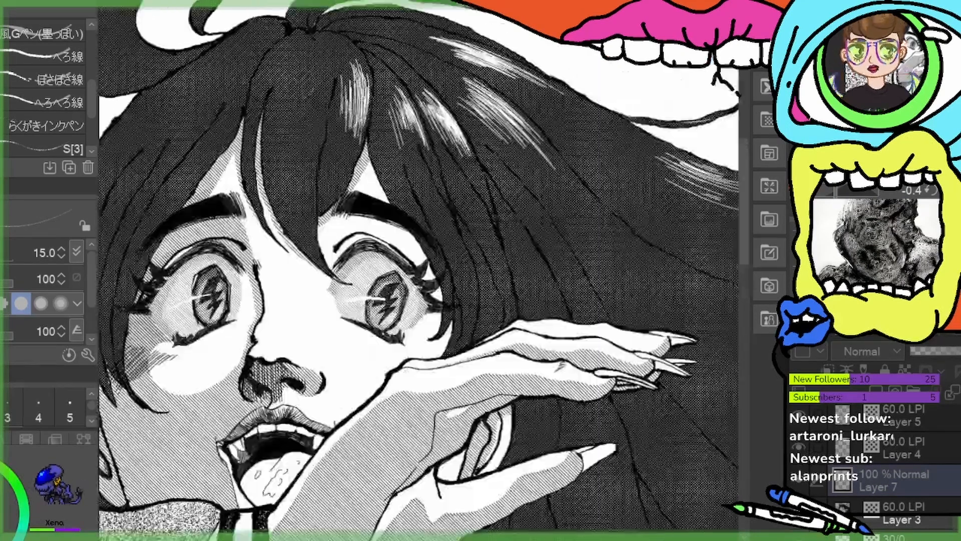
drag(313, 49, 344, 209)
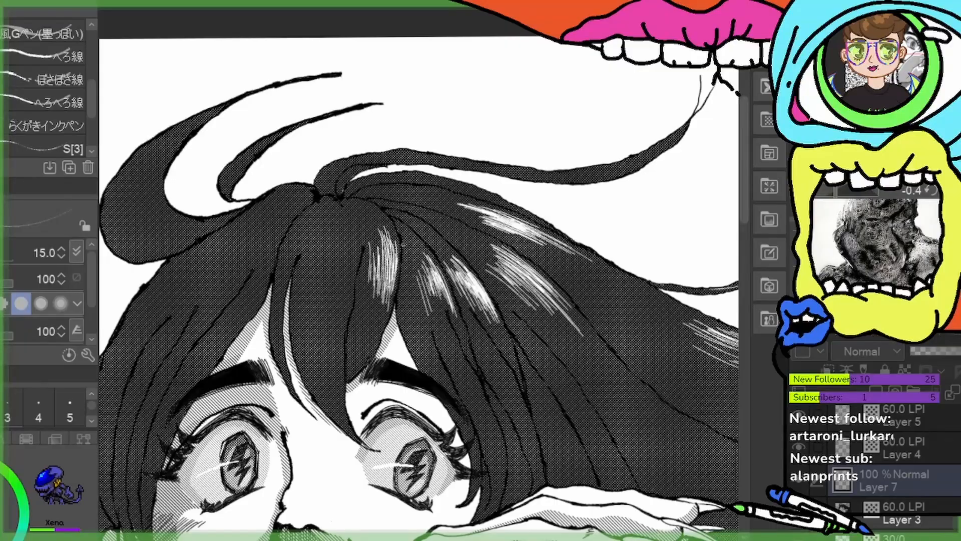
scroll(404, 244, up, 2)
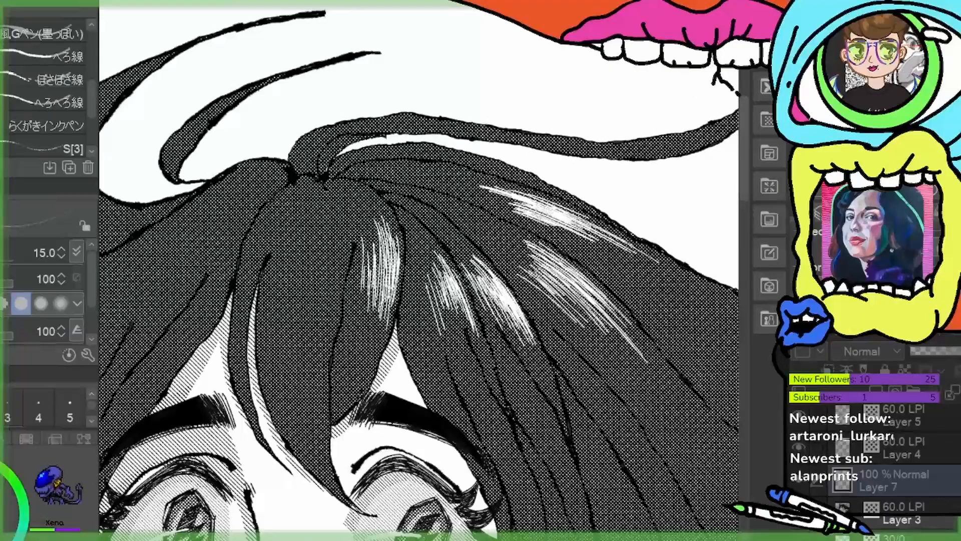
drag(319, 282, 313, 338)
drag(329, 252, 319, 330)
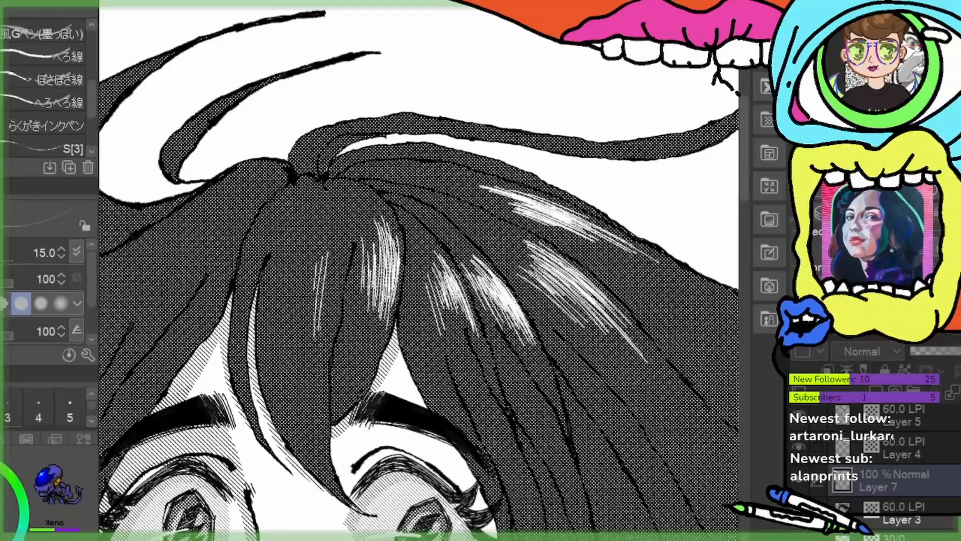
drag(340, 247, 326, 330)
drag(338, 271, 331, 308)
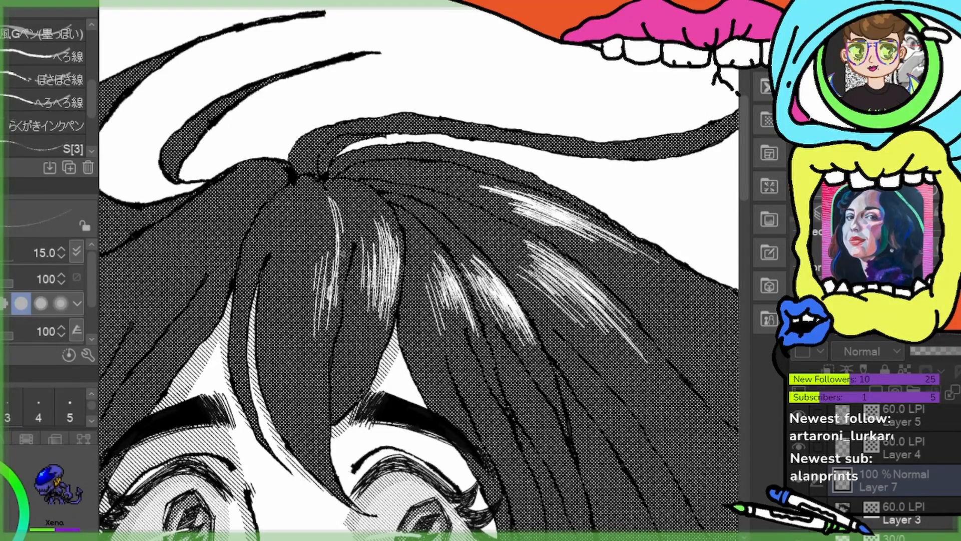
drag(329, 313, 314, 441)
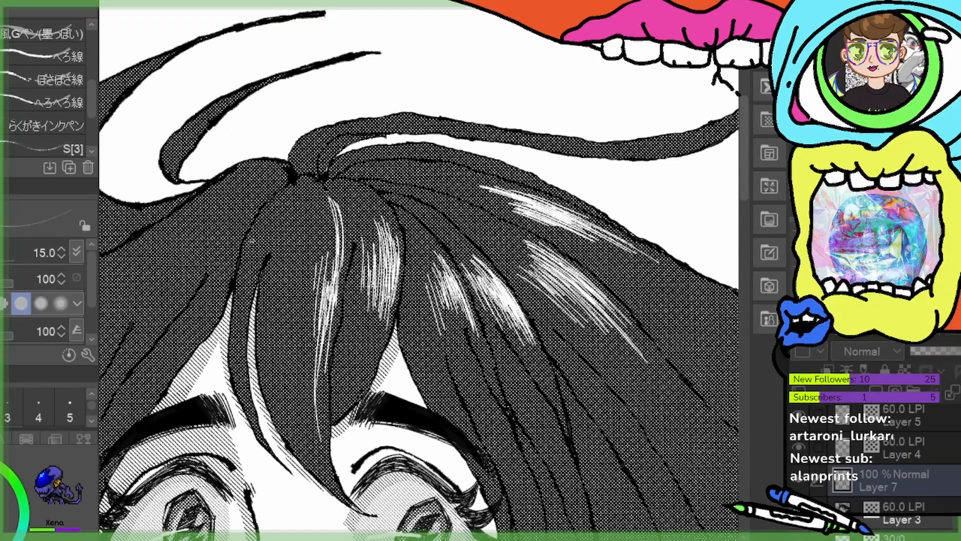
Add a thin highlight to the narrow fringe strand and widen the central fringe lock's highlight toward that strand
drag(267, 233, 243, 315)
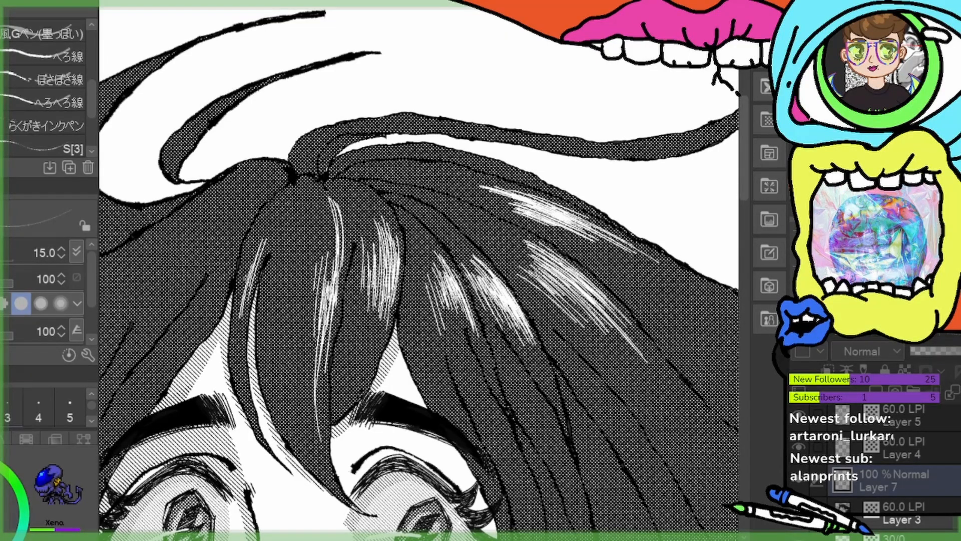
drag(308, 265, 300, 306)
mouse_move(310, 272)
mouse_down()
mouse_move(306, 371)
mouse_move(309, 355)
mouse_up()
drag(317, 312, 296, 375)
scroll(415, 273, up, 2)
drag(408, 363, 450, 367)
mouse_move(433, 335)
mouse_down()
mouse_move(446, 225)
mouse_move(515, 210)
mouse_move(469, 246)
mouse_move(430, 458)
mouse_up()
Paint curved highlights of thin white strokes along the inner bend of the large swept-up lock and on the smaller lock beside it
drag(206, 204, 208, 315)
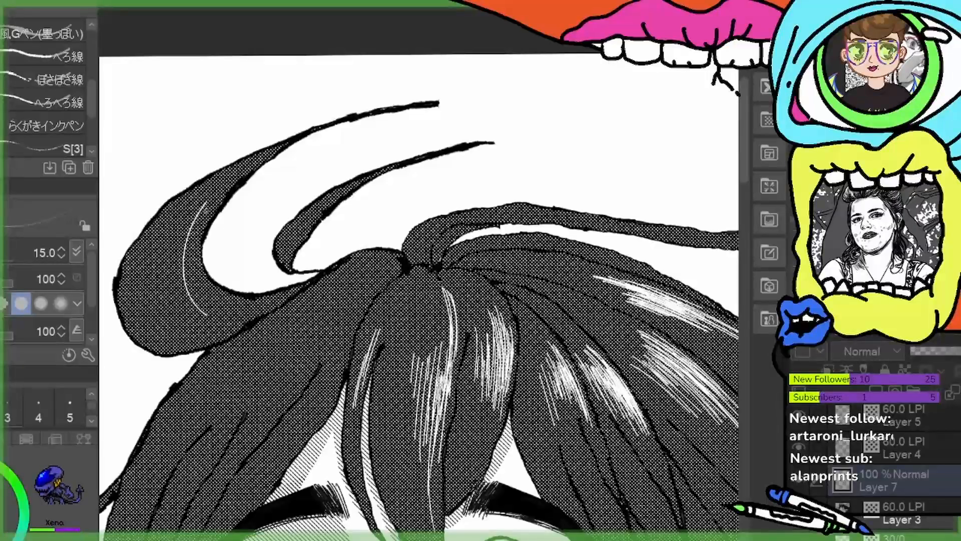
drag(202, 215, 228, 318)
drag(193, 254, 233, 303)
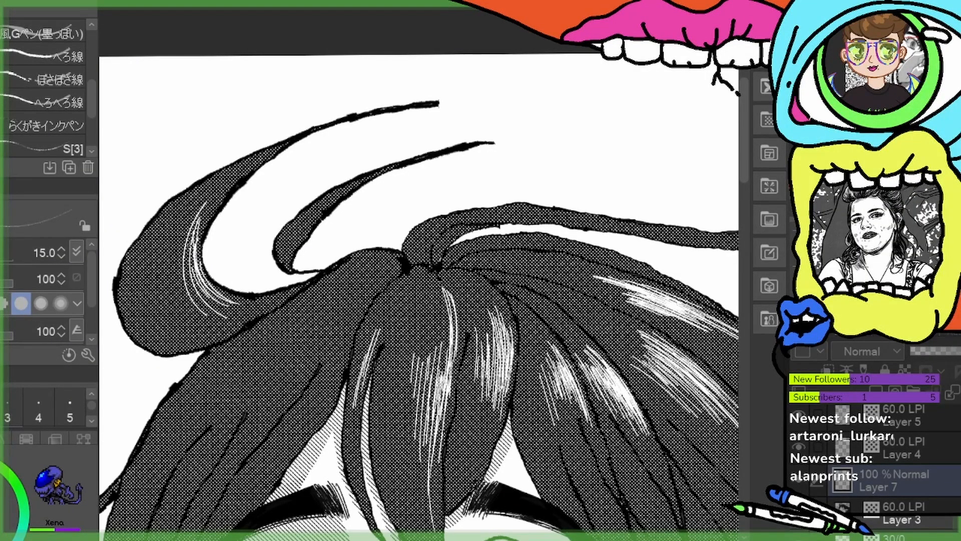
drag(199, 297, 192, 235)
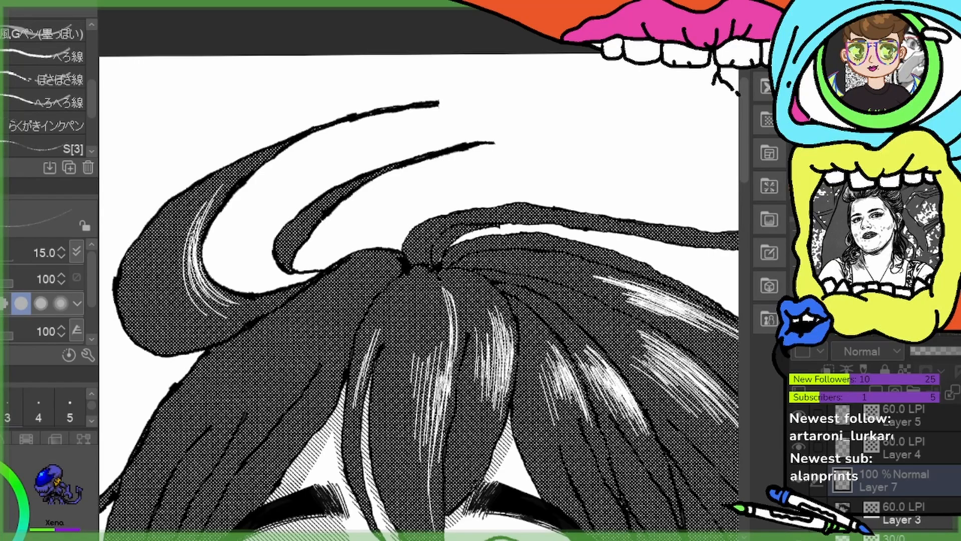
drag(194, 306, 188, 223)
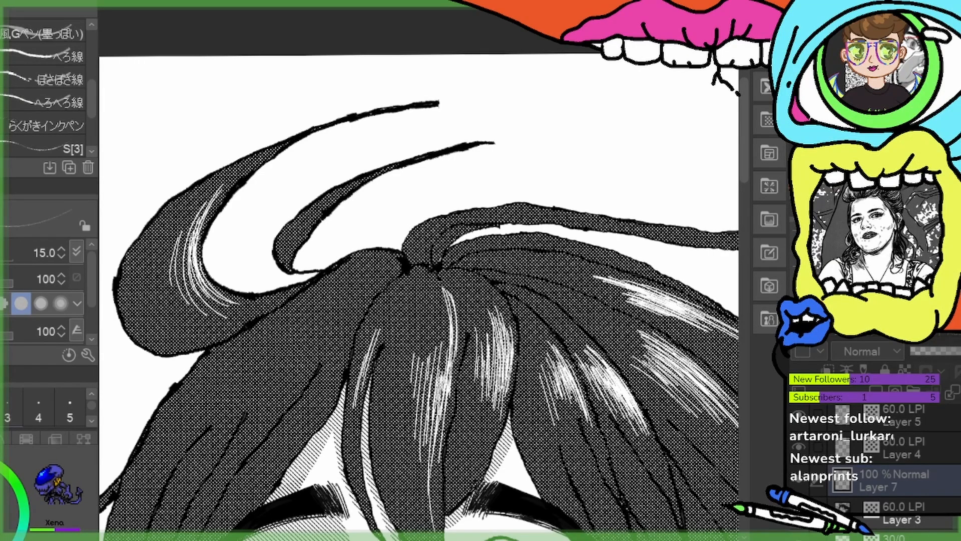
drag(290, 252, 345, 195)
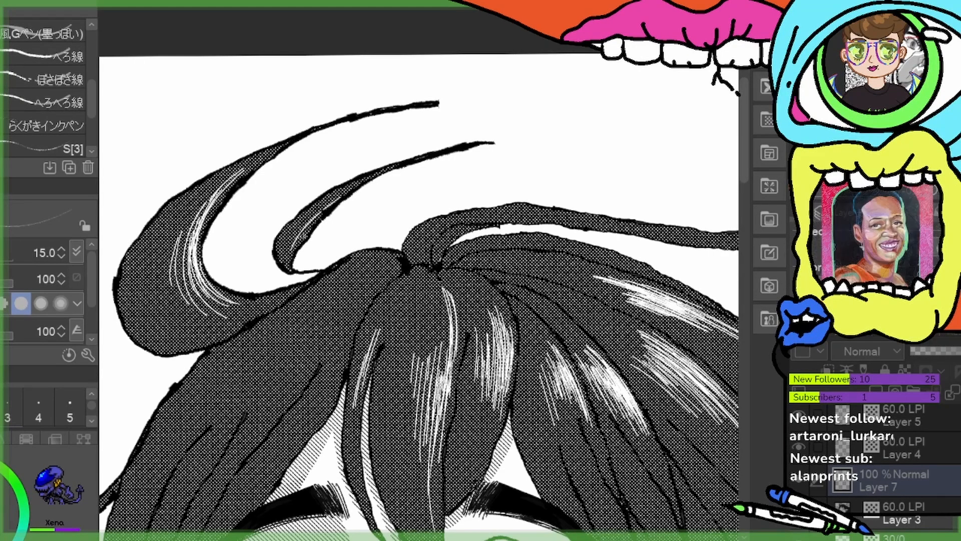
drag(308, 223, 332, 201)
Paint thin white highlights on the long flying strand above the head, near its base and before its upturned tip
drag(446, 220, 380, 292)
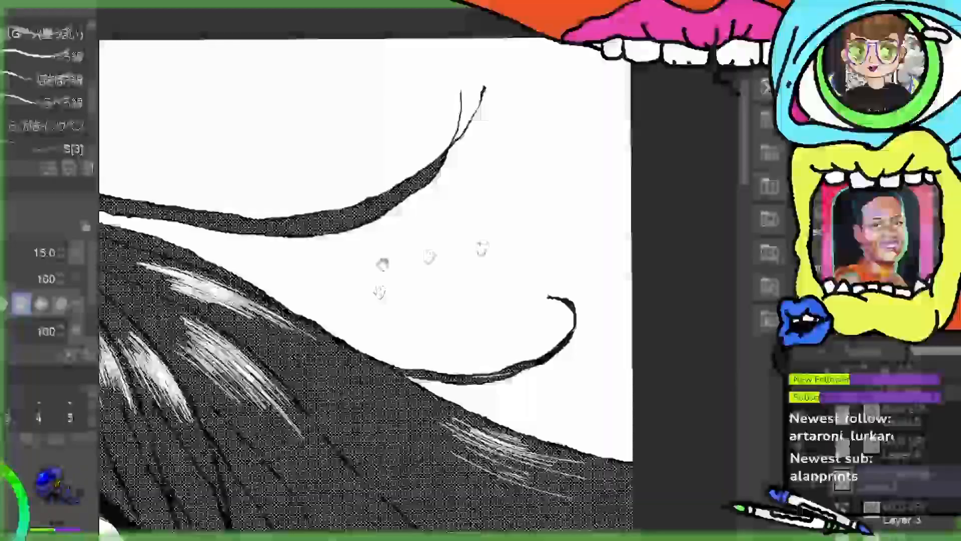
drag(334, 196, 494, 198)
drag(461, 224, 566, 191)
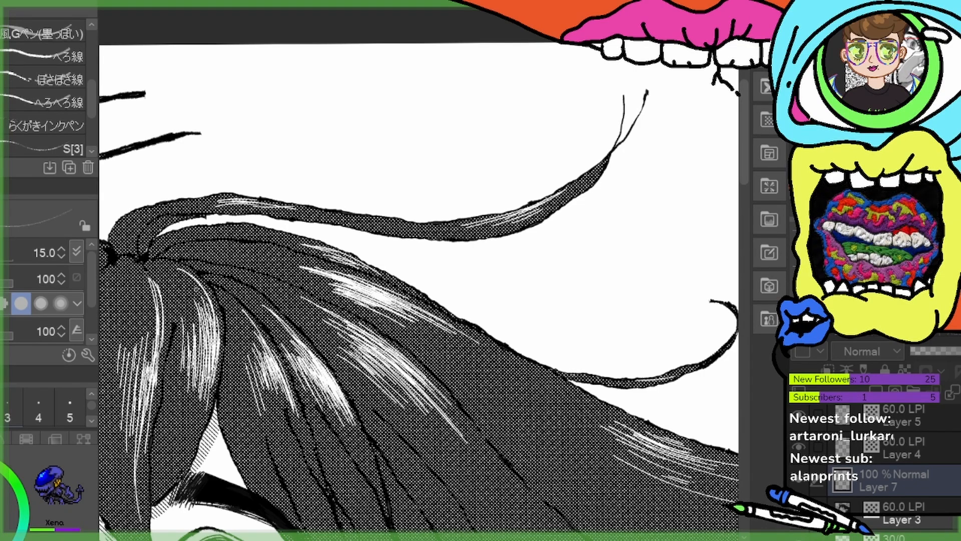
Thicken the central fringe lock's highlight and extend the narrow fringe strand's highlight down along its curve
drag(149, 287, 150, 370)
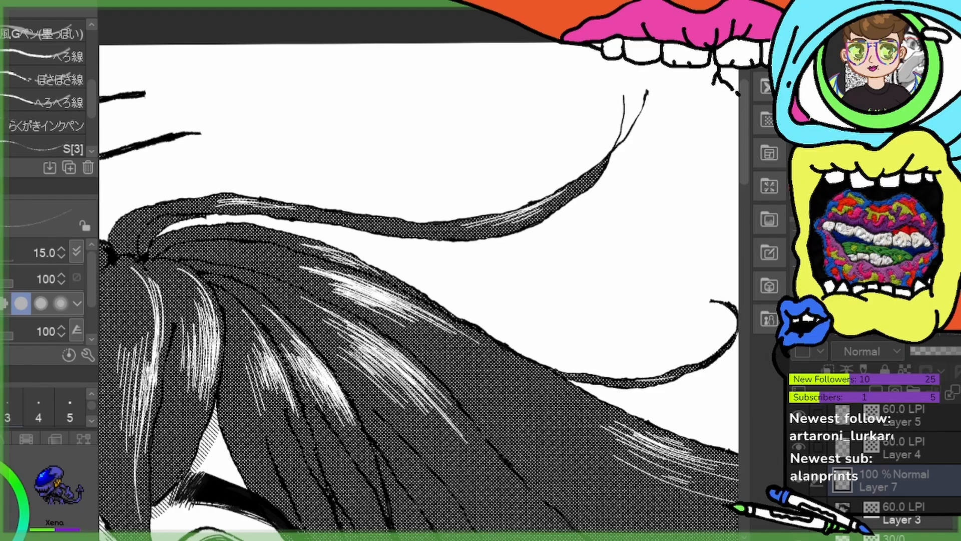
drag(151, 306, 144, 387)
mouse_move(231, 303)
mouse_down()
mouse_move(466, 215)
mouse_move(532, 216)
mouse_up()
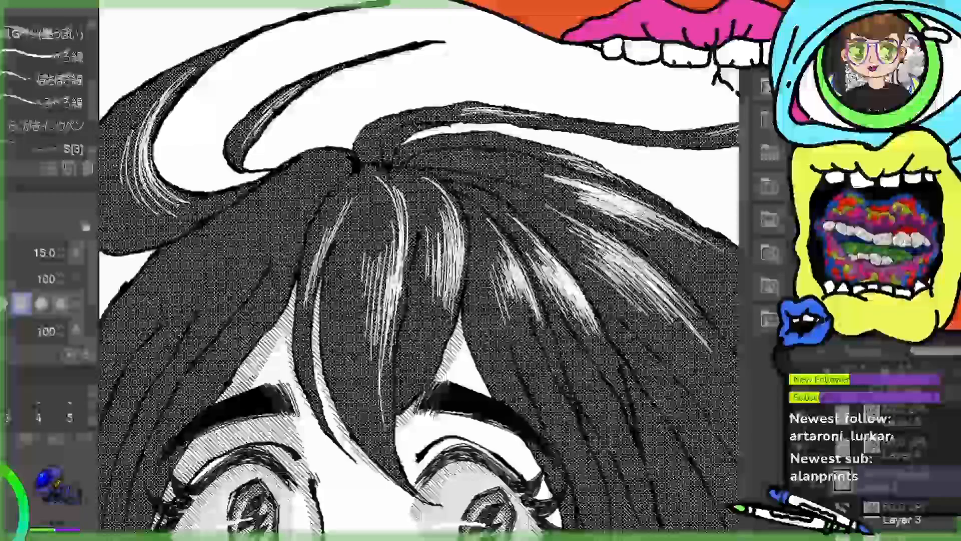
drag(351, 199, 307, 315)
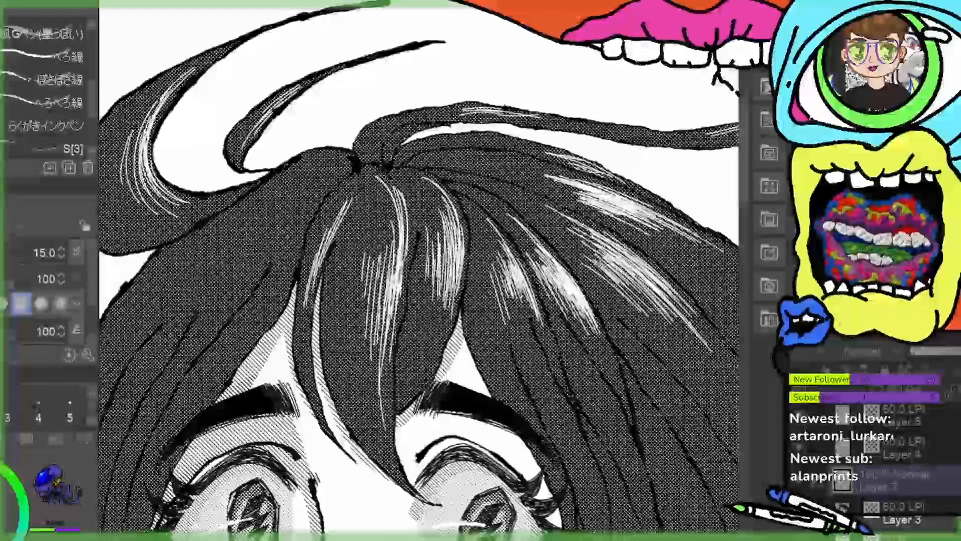
drag(320, 259, 311, 375)
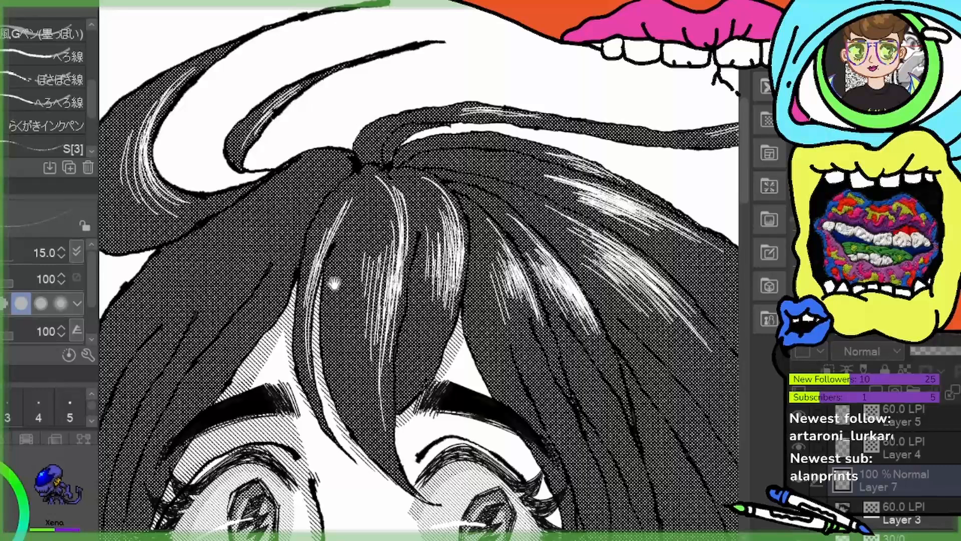
Paint a slanted highlight of thin white strokes on the crown between the large swept-up lock and the narrow fringe strand
drag(286, 191, 240, 248)
drag(280, 204, 258, 233)
drag(283, 194, 238, 247)
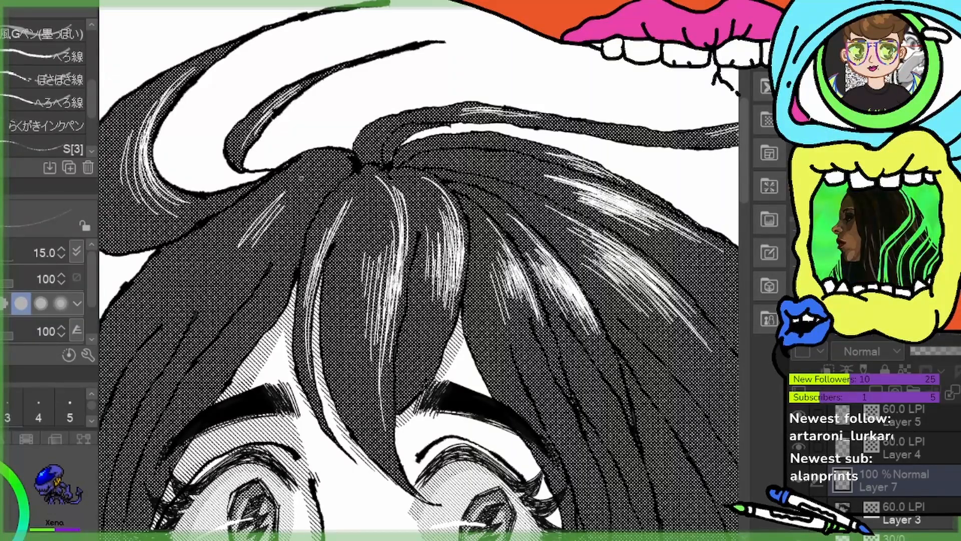
drag(304, 177, 261, 234)
mouse_move(304, 188)
mouse_down()
mouse_move(268, 236)
mouse_move(285, 235)
mouse_move(279, 274)
mouse_up()
drag(305, 219, 289, 261)
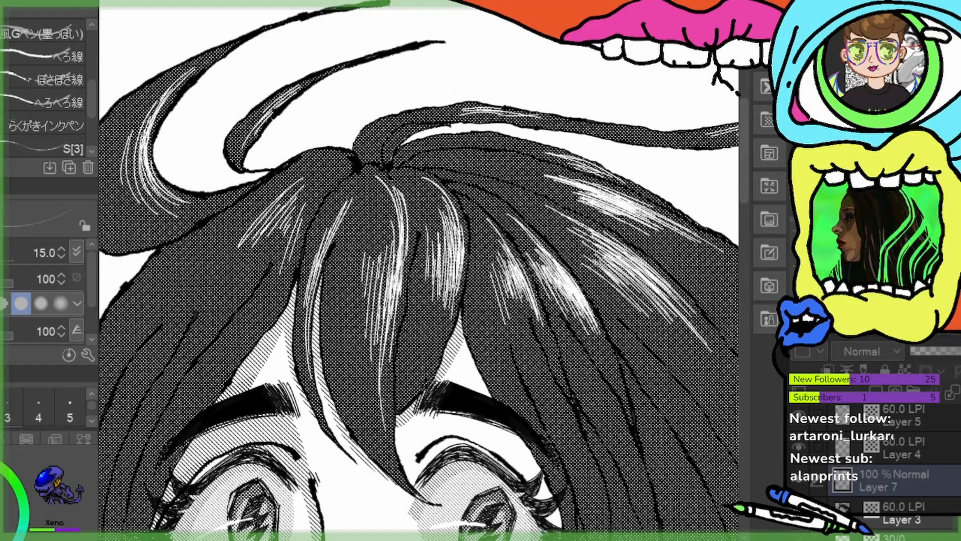
Densify the slanted crown highlight and widen it toward the large swept-up lock with shorter white strokes
drag(294, 200, 271, 244)
drag(274, 225, 253, 255)
drag(283, 189, 242, 240)
mouse_move(271, 201)
mouse_down()
mouse_move(226, 253)
mouse_move(236, 230)
mouse_up()
drag(257, 203, 242, 214)
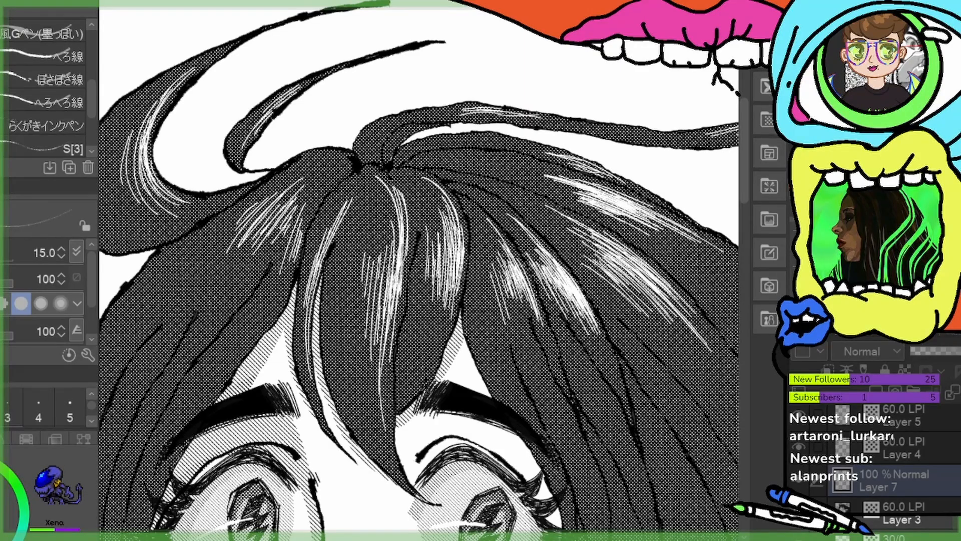
scroll(455, 263, down, 2)
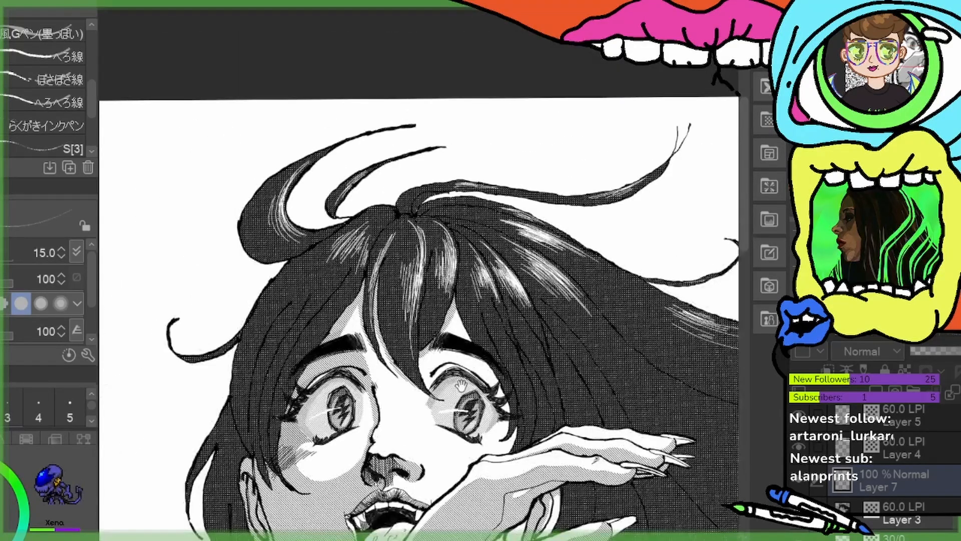
Examine the whole illustration to judge how the white hair highlights read at full-figure scale
drag(506, 416, 416, 210)
scroll(416, 210, down, 1)
scroll(391, 253, down, 1)
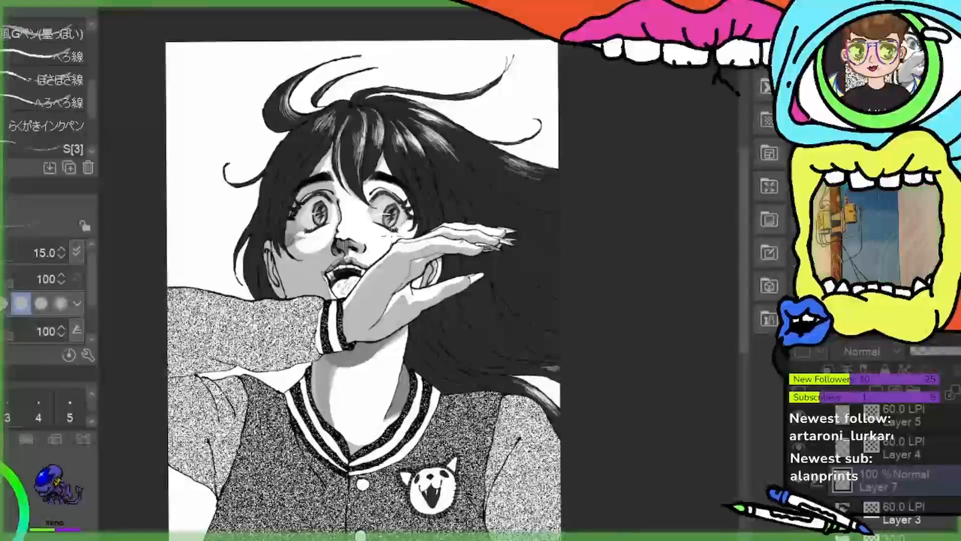
drag(410, 226, 427, 273)
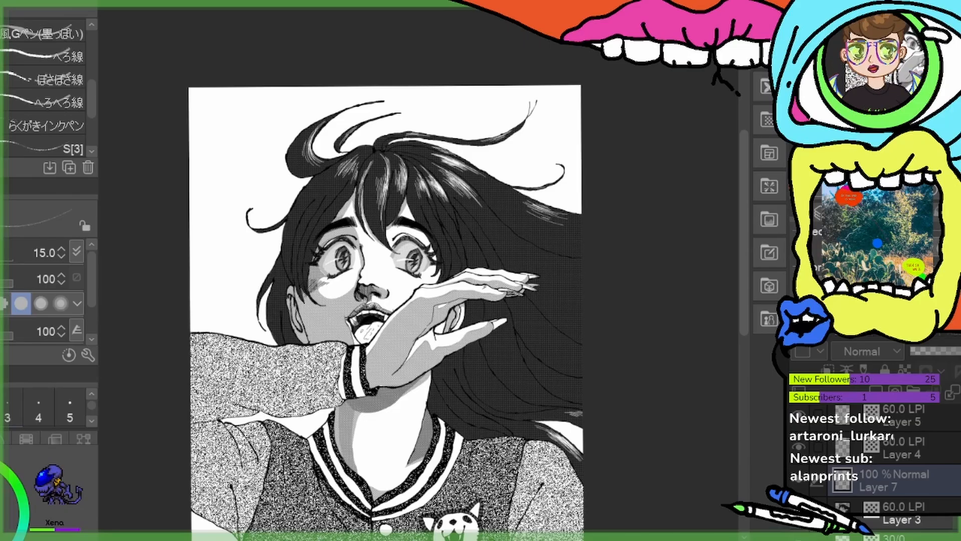
key(e)
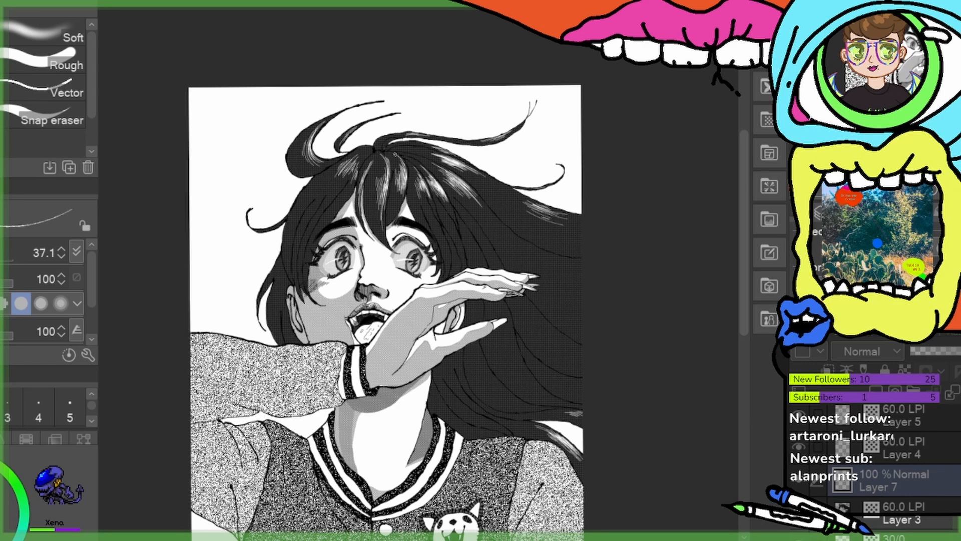
key(p)
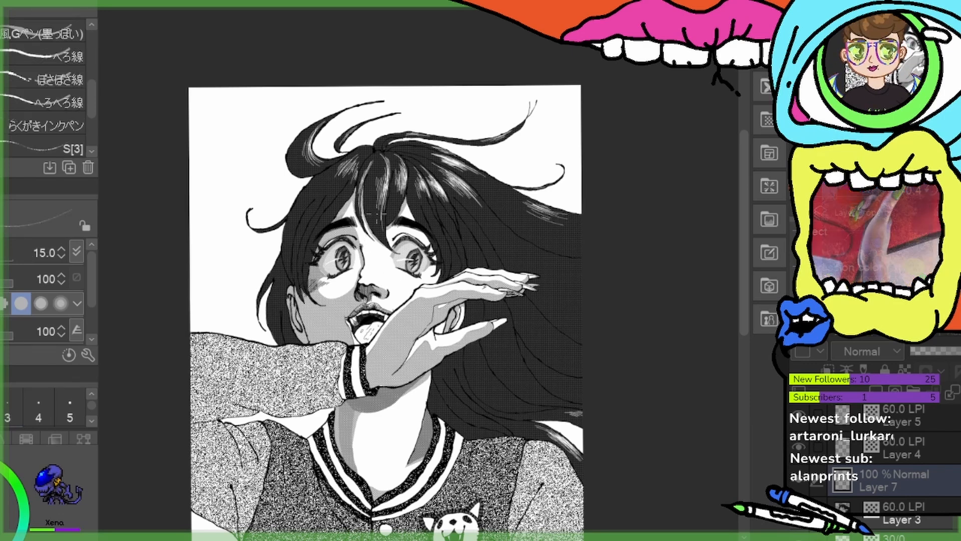
scroll(615, 272, up, 3)
scroll(614, 272, down, 2)
scroll(615, 272, down, 1)
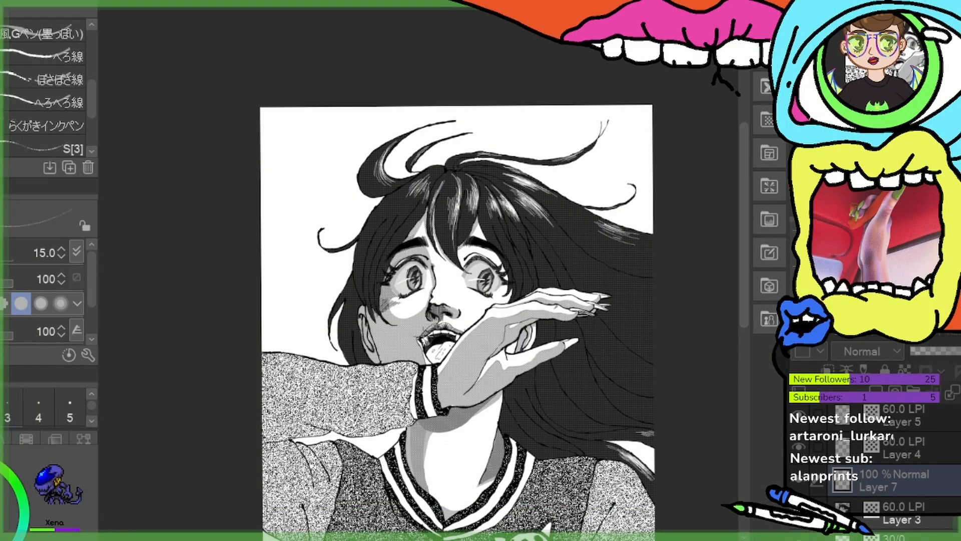
On the existing line-art layer, hatch the lower lip from the mouth corner down to the sleeve cuff with short black strokes
scroll(427, 351, up, 4)
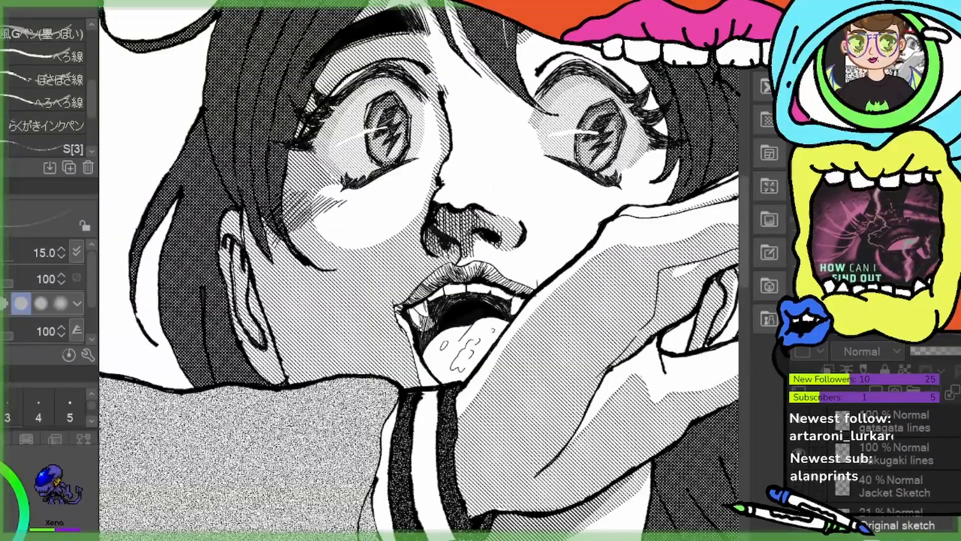
scroll(939, 465, up, 1)
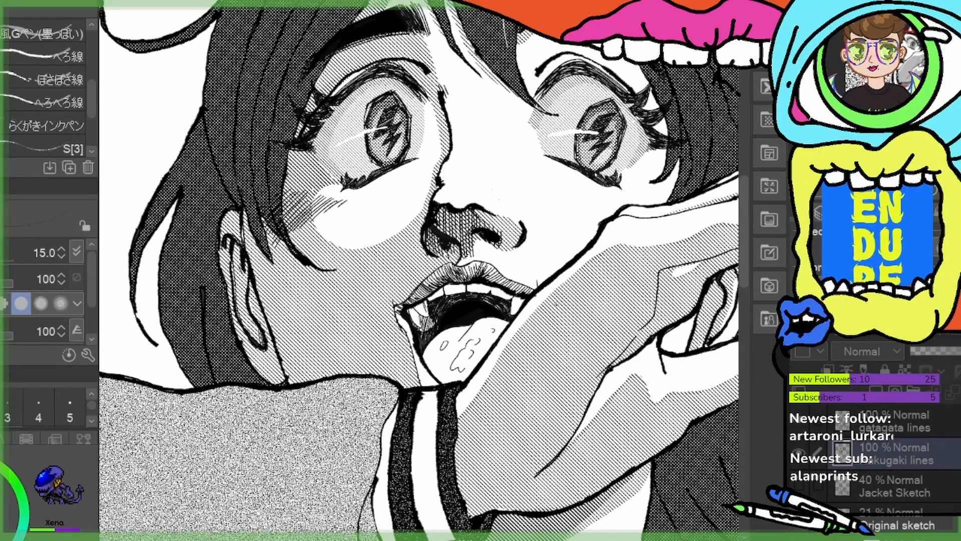
scroll(443, 323, up, 4)
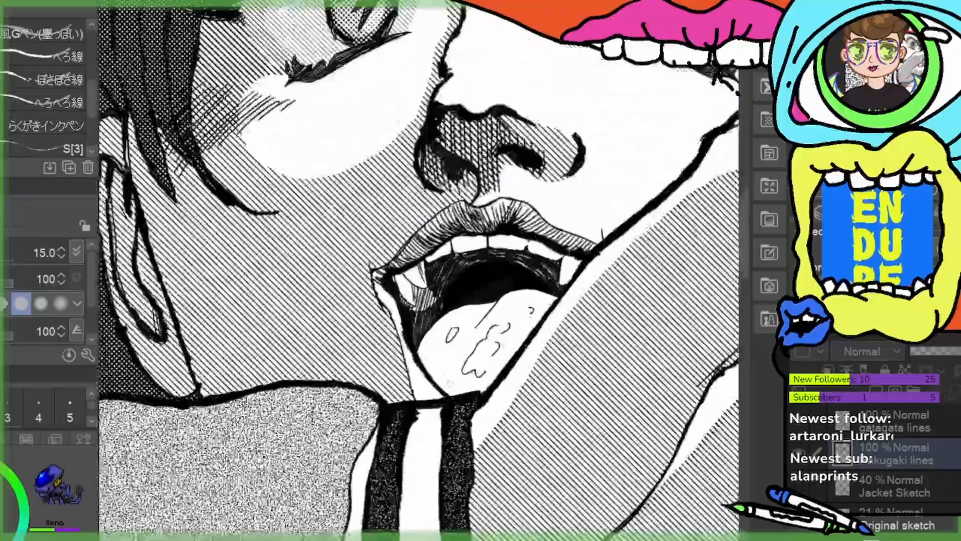
mouse_move(445, 384)
mouse_down()
mouse_move(500, 363)
mouse_move(528, 337)
mouse_move(408, 343)
mouse_move(395, 375)
mouse_move(411, 381)
mouse_up()
mouse_move(407, 352)
mouse_down()
mouse_move(414, 382)
mouse_move(417, 374)
mouse_up()
drag(412, 353, 420, 372)
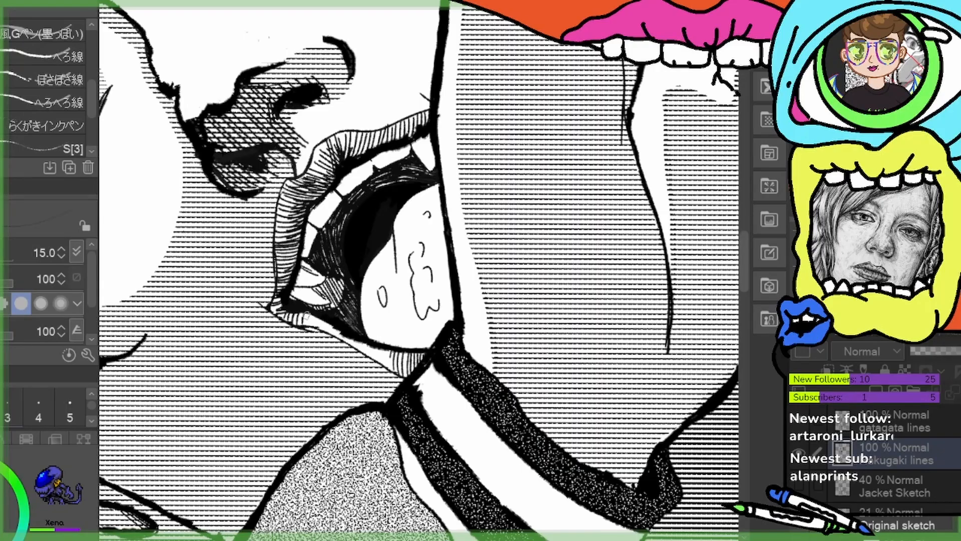
mouse_move(311, 312)
mouse_down()
mouse_move(307, 326)
mouse_move(317, 325)
mouse_up()
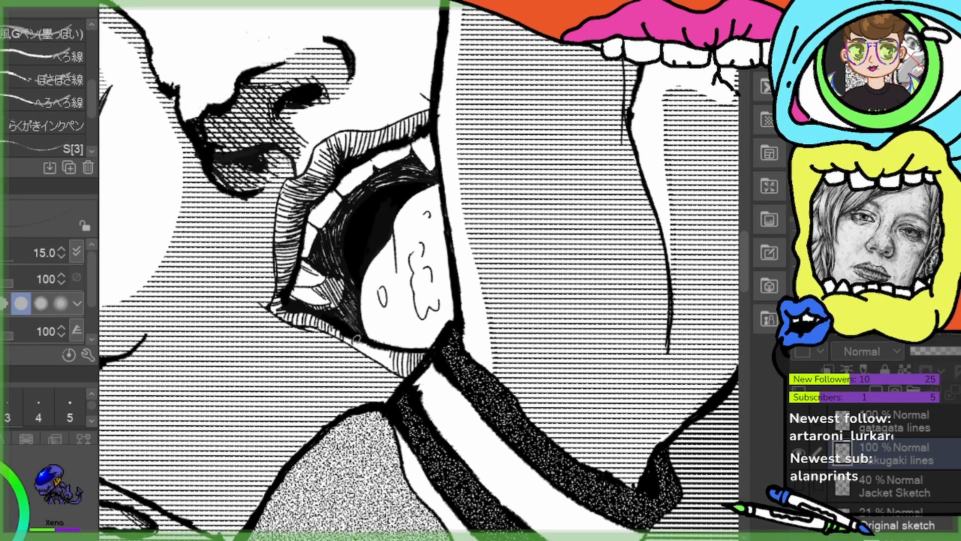
mouse_move(354, 335)
mouse_down()
mouse_move(356, 348)
mouse_move(392, 367)
mouse_up()
drag(395, 350, 402, 375)
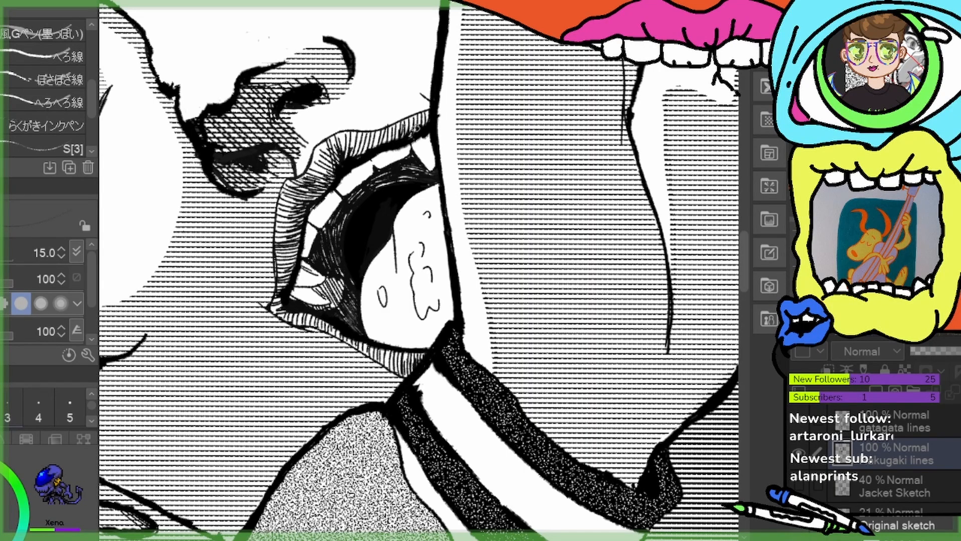
Add rough black line detail to the back of the tongue and darken its central crease with fine strokes
drag(435, 243, 395, 278)
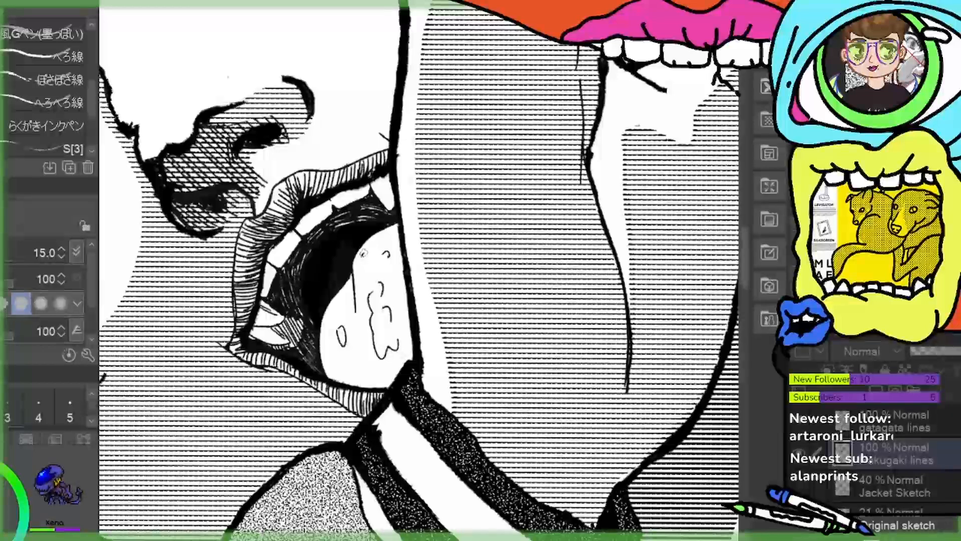
mouse_move(361, 249)
mouse_down()
mouse_move(358, 271)
mouse_move(375, 279)
mouse_up()
drag(375, 242, 366, 260)
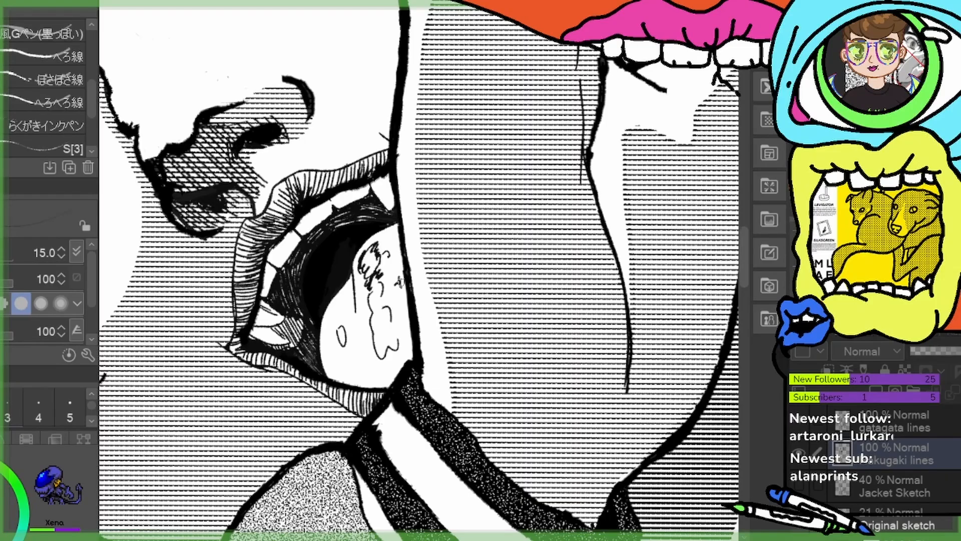
mouse_move(390, 260)
mouse_down()
mouse_move(382, 290)
mouse_move(351, 302)
mouse_move(357, 324)
mouse_move(352, 302)
mouse_up()
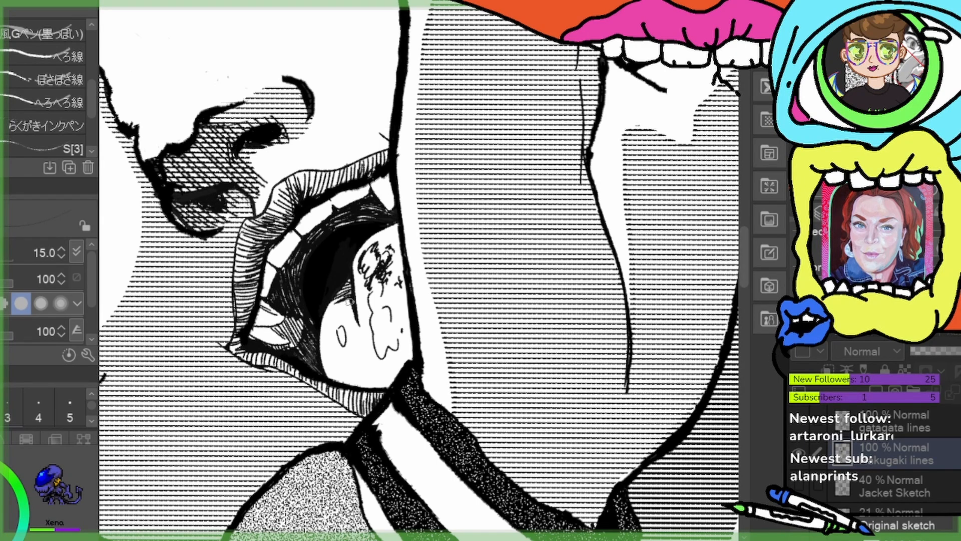
drag(350, 300, 336, 307)
drag(352, 301, 343, 314)
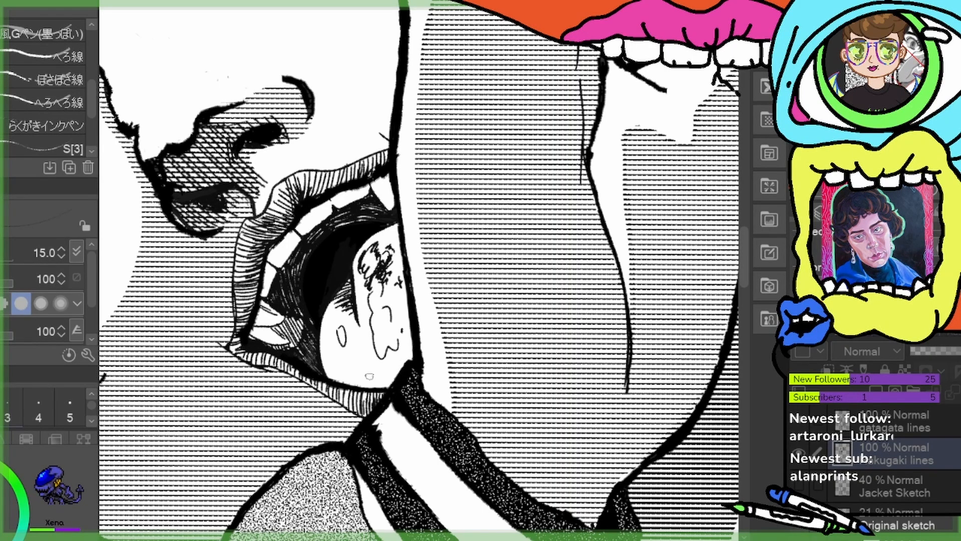
Draw a few short curved hatching strokes along the front edge of the tongue, beside the lower lip
drag(334, 360, 341, 375)
drag(344, 377, 357, 381)
drag(346, 367, 363, 386)
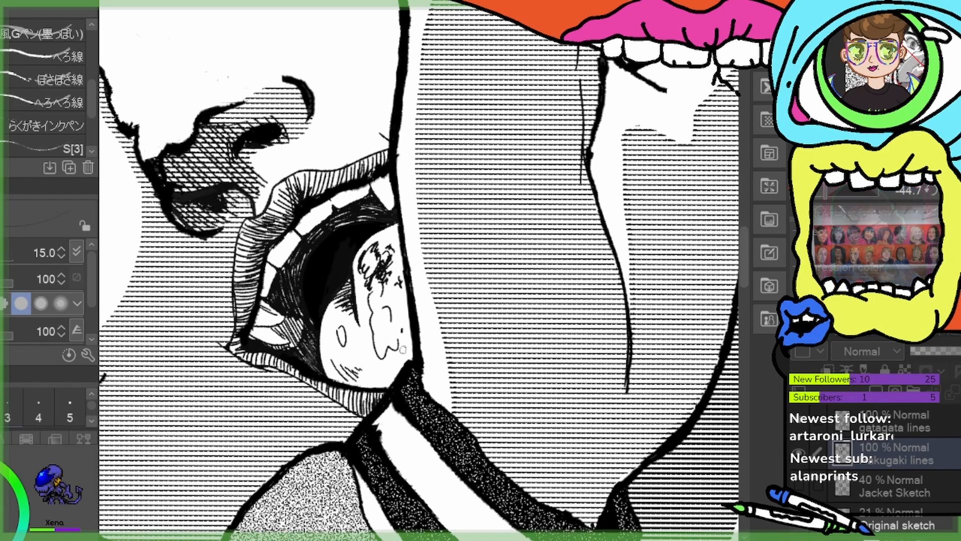
Try shading the tongue with grainy noise tone on Layer 2 using the Rough pen, leaving its outlined highlights white
scroll(891, 460, down, 3)
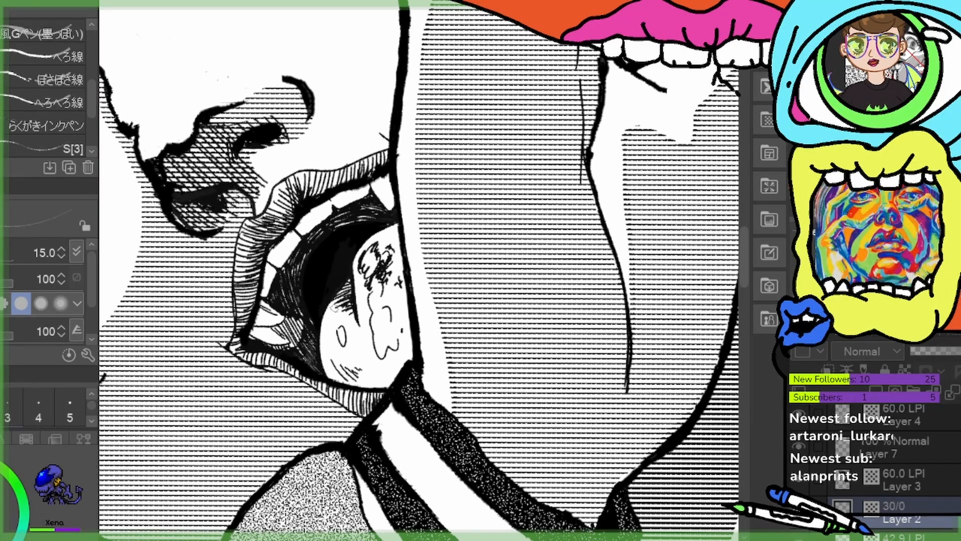
mouse_move(323, 323)
mouse_down()
mouse_move(328, 336)
mouse_move(349, 317)
mouse_up()
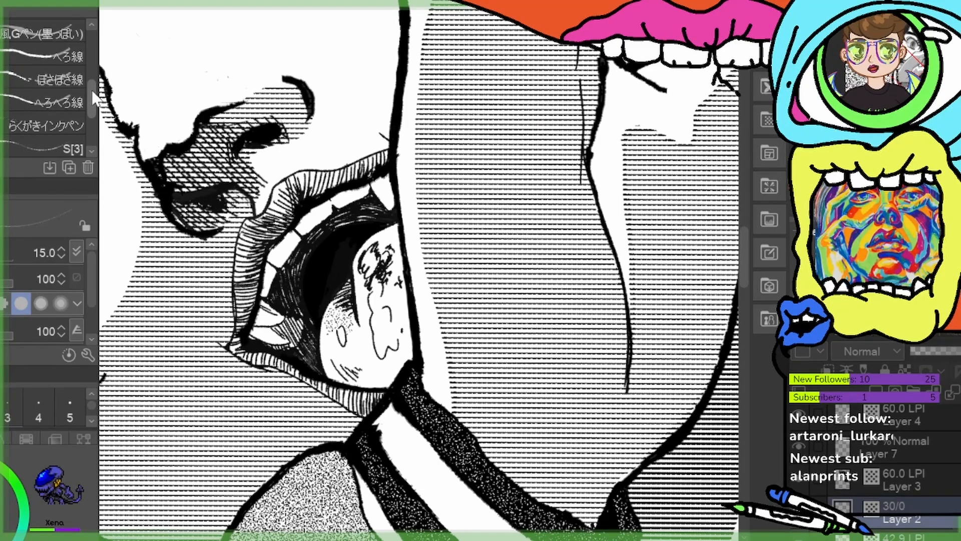
drag(93, 97, 86, 58)
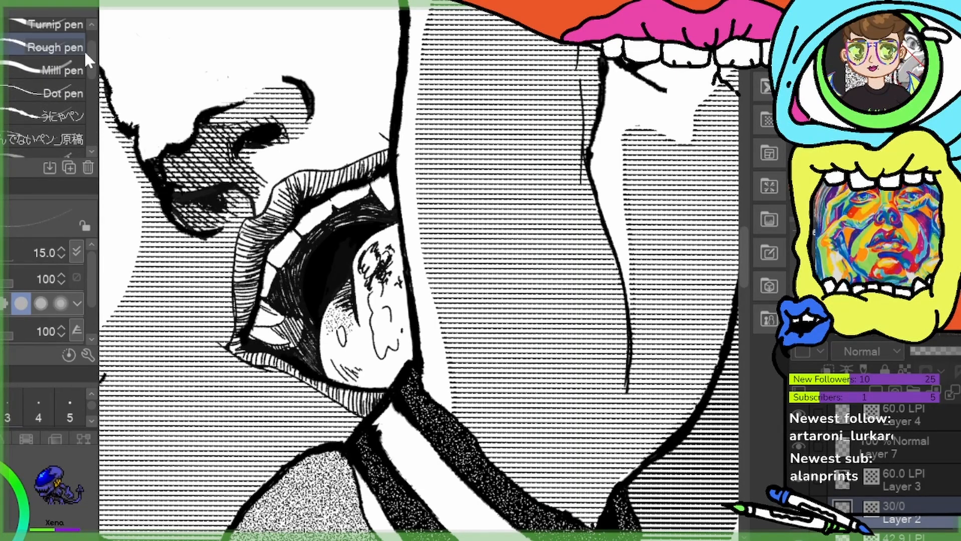
click(84, 50)
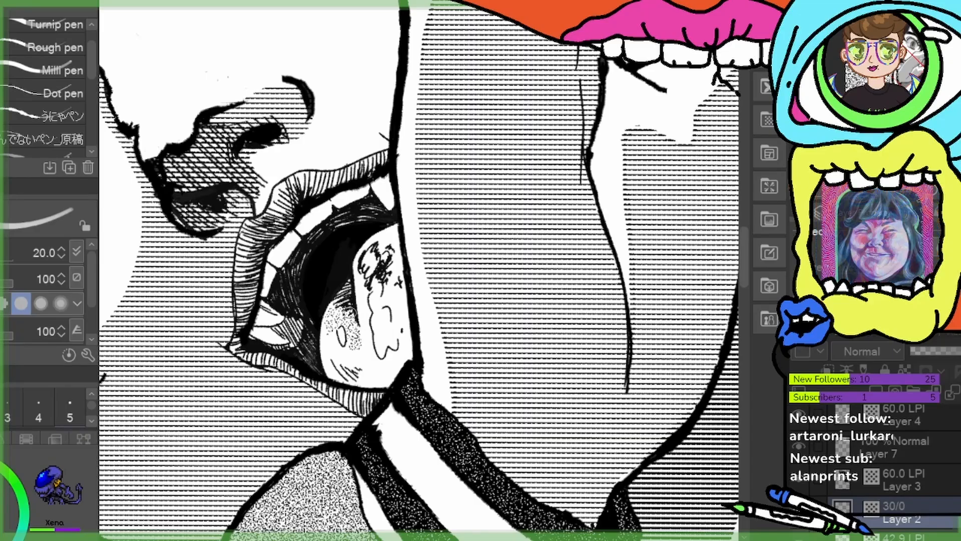
mouse_move(349, 312)
mouse_down()
mouse_move(331, 320)
mouse_move(331, 358)
mouse_move(352, 373)
mouse_up()
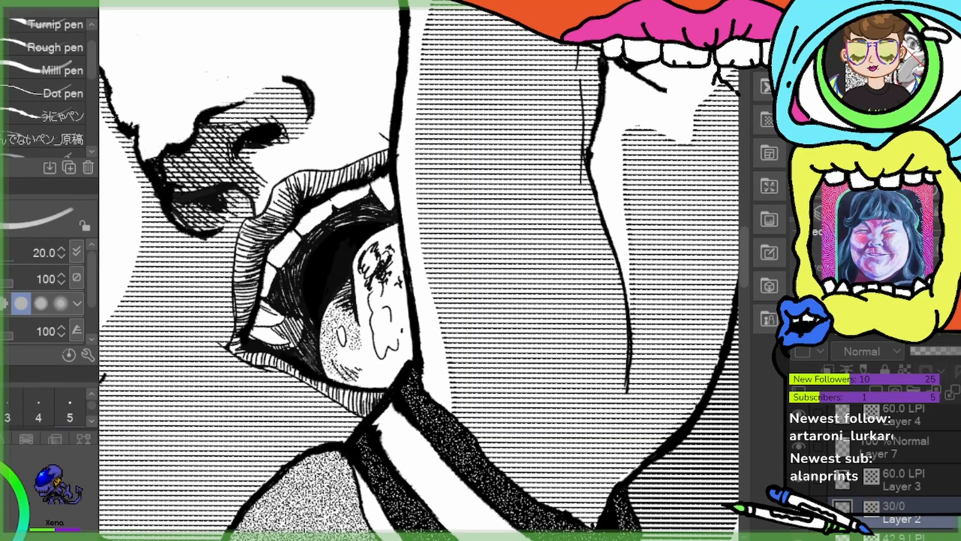
mouse_move(355, 340)
mouse_down()
mouse_move(324, 368)
mouse_move(360, 336)
mouse_move(344, 375)
mouse_move(379, 383)
mouse_move(393, 364)
mouse_move(366, 333)
mouse_move(373, 360)
mouse_move(358, 245)
mouse_move(376, 233)
mouse_move(384, 235)
mouse_move(371, 239)
mouse_move(384, 242)
mouse_move(392, 229)
mouse_move(401, 279)
mouse_move(383, 303)
mouse_move(403, 320)
mouse_move(405, 350)
mouse_move(390, 357)
mouse_move(407, 323)
mouse_move(393, 332)
mouse_move(404, 299)
mouse_move(394, 253)
mouse_up()
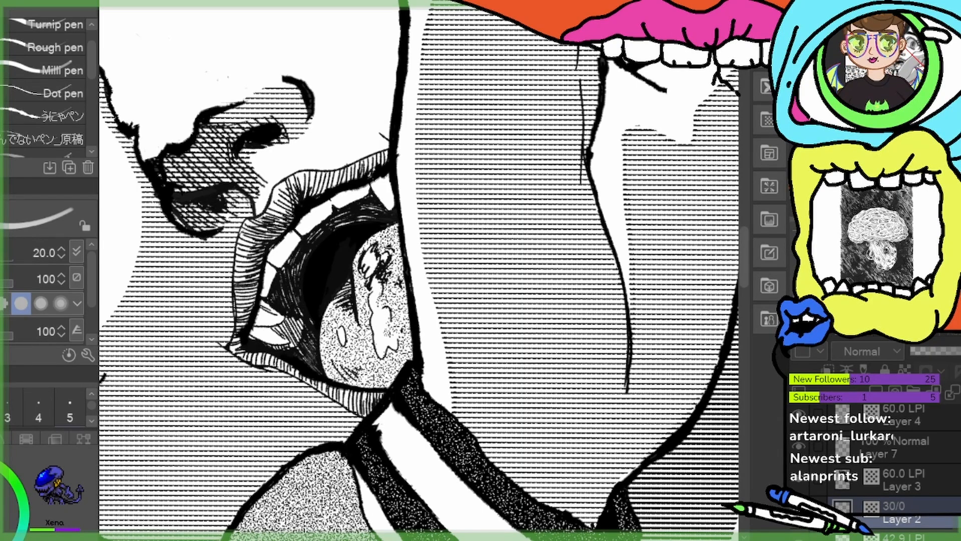
Lasso the tongue on Layer 2, delete its noise tone and clear the selection
drag(497, 335, 421, 323)
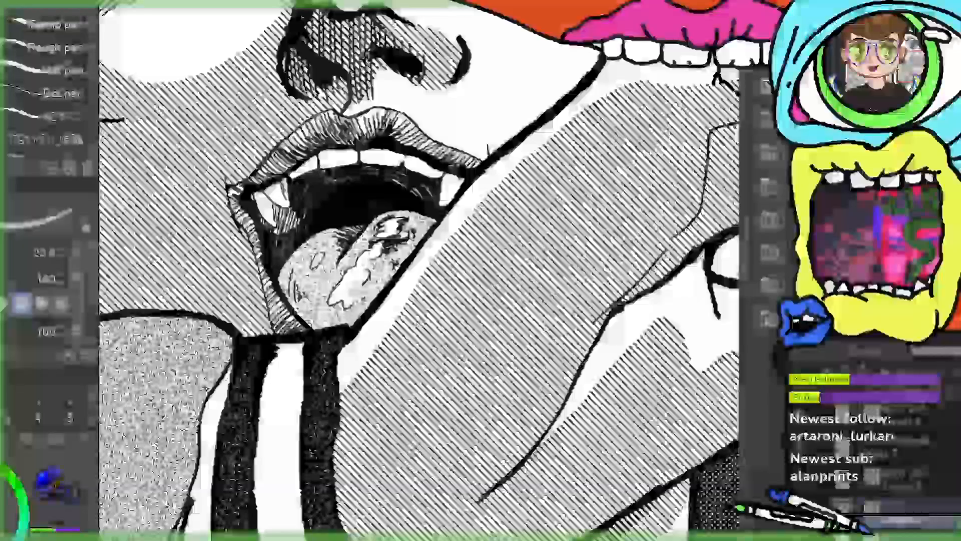
scroll(564, 301, down, 5)
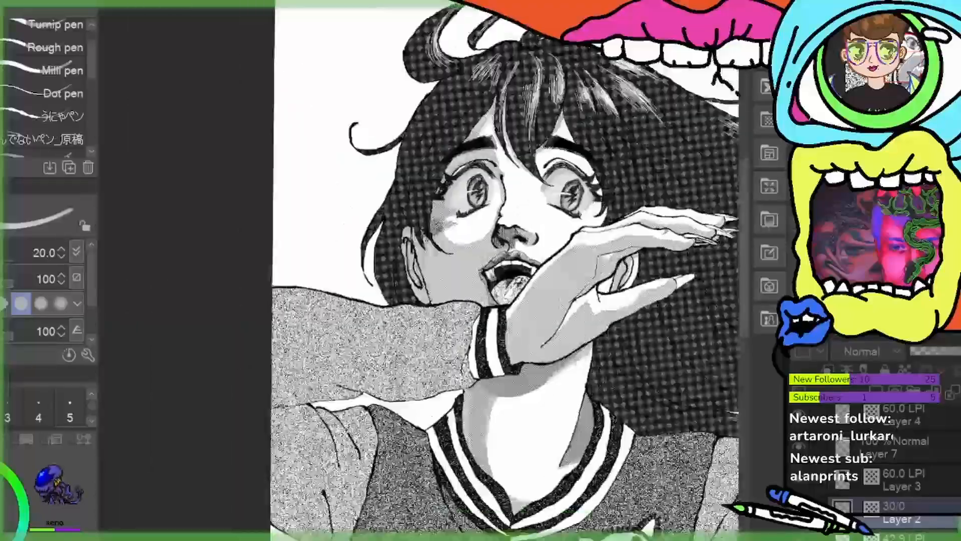
drag(601, 273, 451, 270)
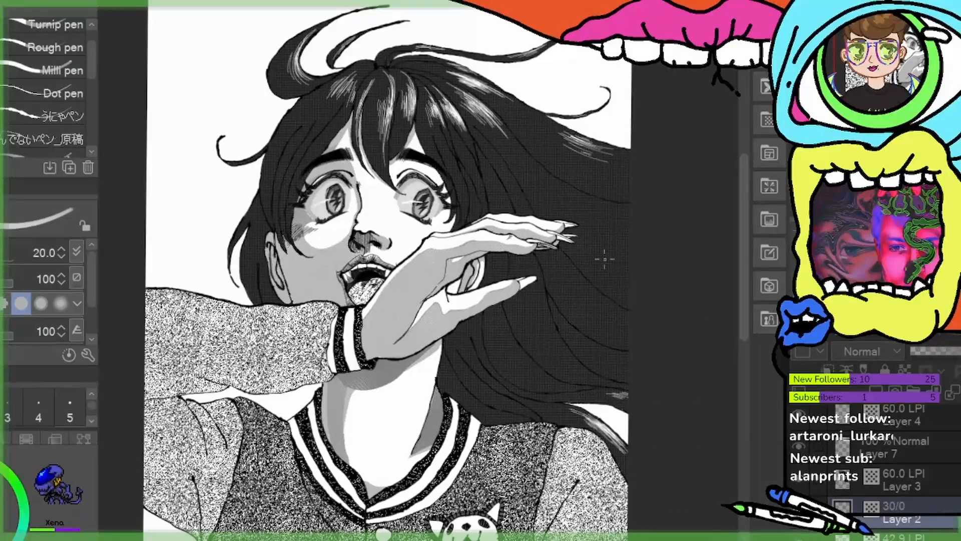
scroll(606, 259, down, 1)
scroll(334, 275, up, 2)
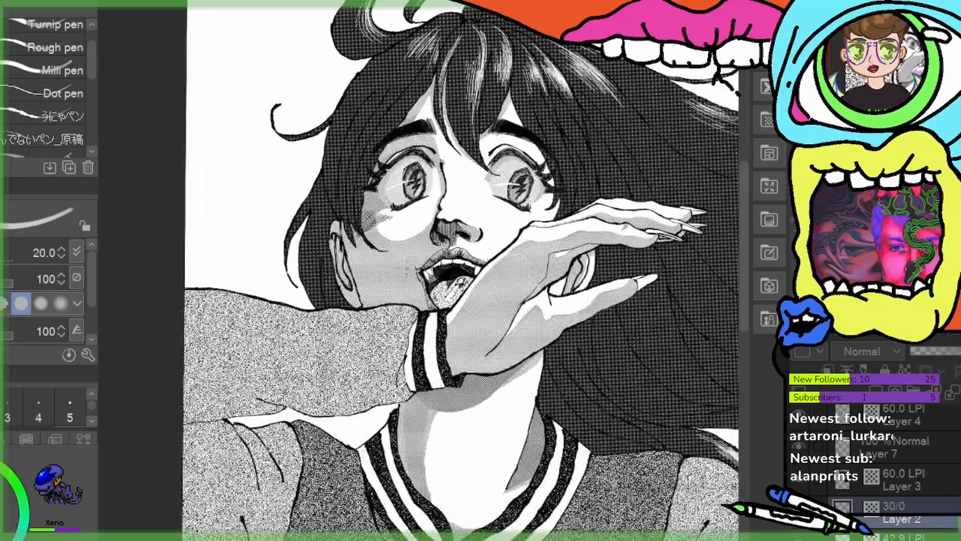
scroll(466, 273, up, 6)
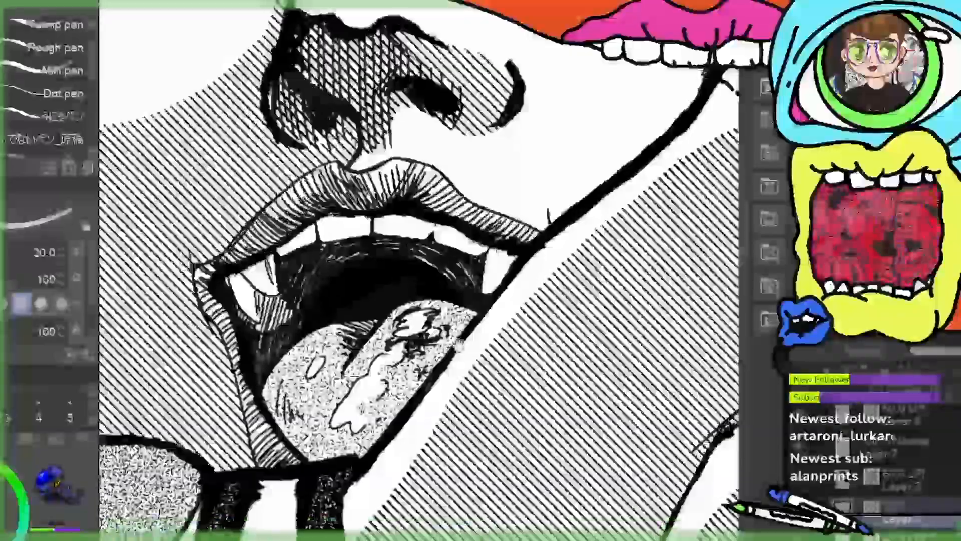
drag(459, 345, 500, 245)
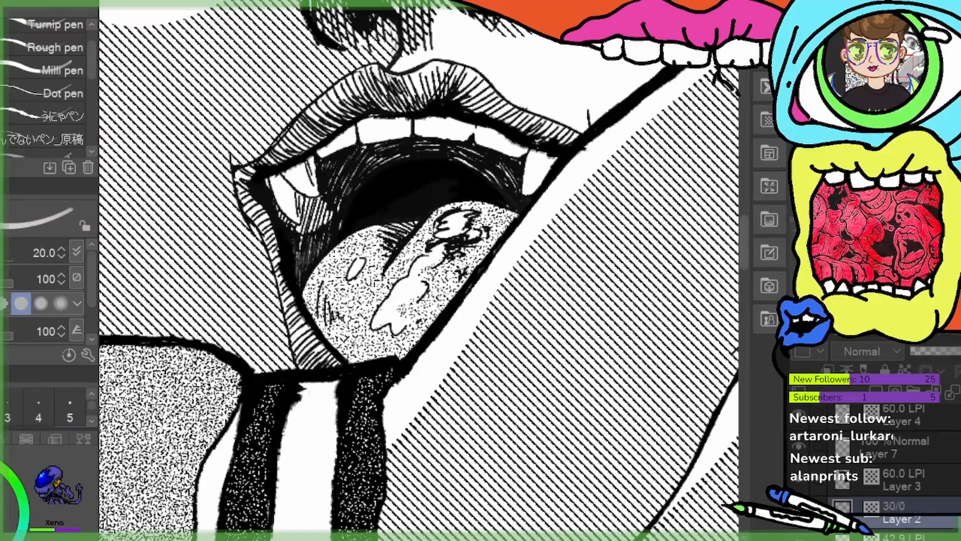
key(m)
mouse_move(430, 172)
mouse_down()
mouse_move(328, 228)
mouse_move(294, 290)
mouse_move(326, 352)
mouse_move(391, 358)
mouse_move(440, 330)
mouse_move(528, 241)
mouse_move(515, 177)
mouse_move(396, 186)
mouse_up()
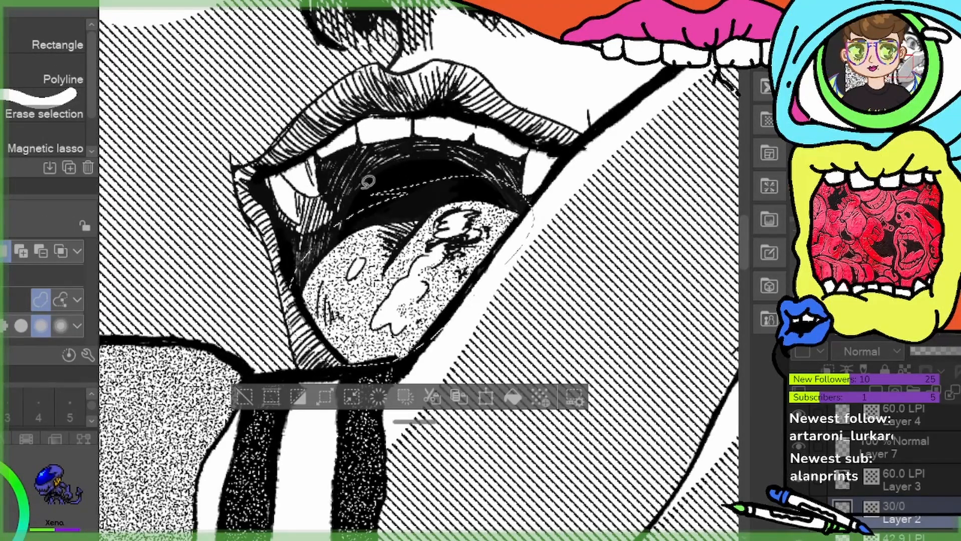
key(Delete)
key(ctrl+d)
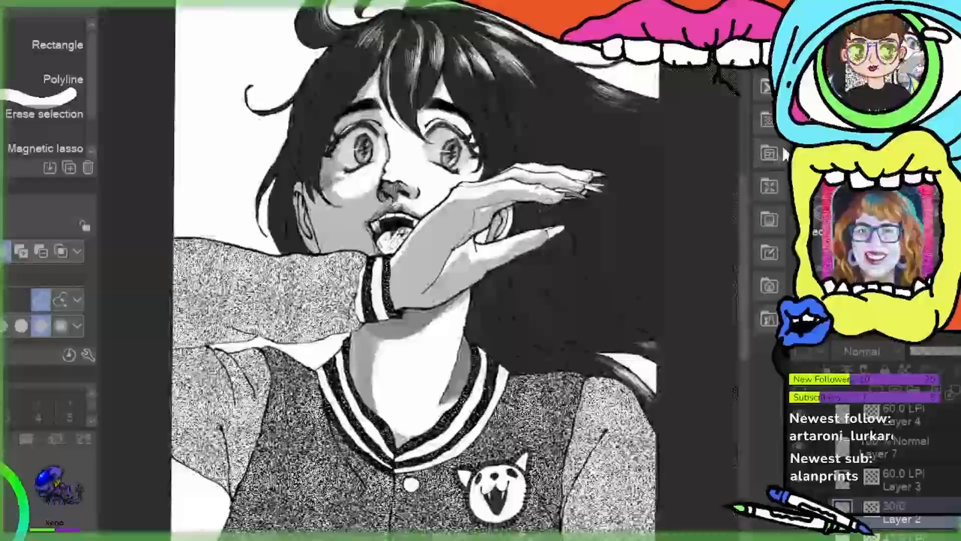
On the Rakugaki lines layer, set an ink pen to size 15 and hatch the left edge of the tongue
key(ctrl+minus)
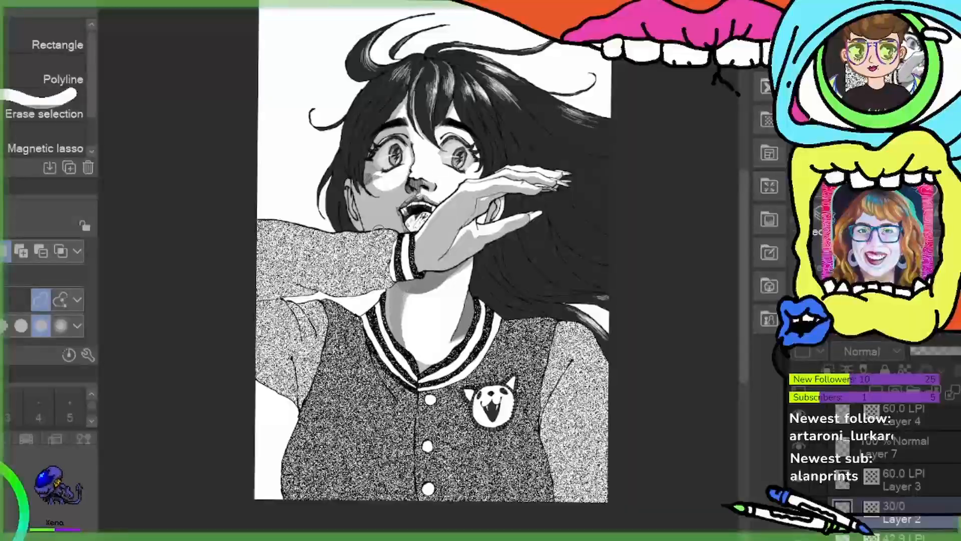
scroll(417, 201, up, 8)
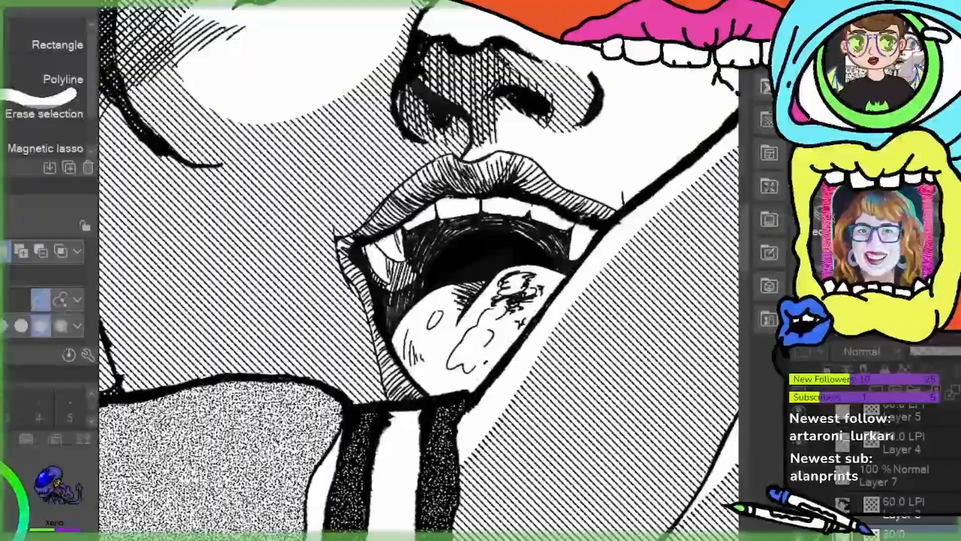
scroll(941, 465, down, 3)
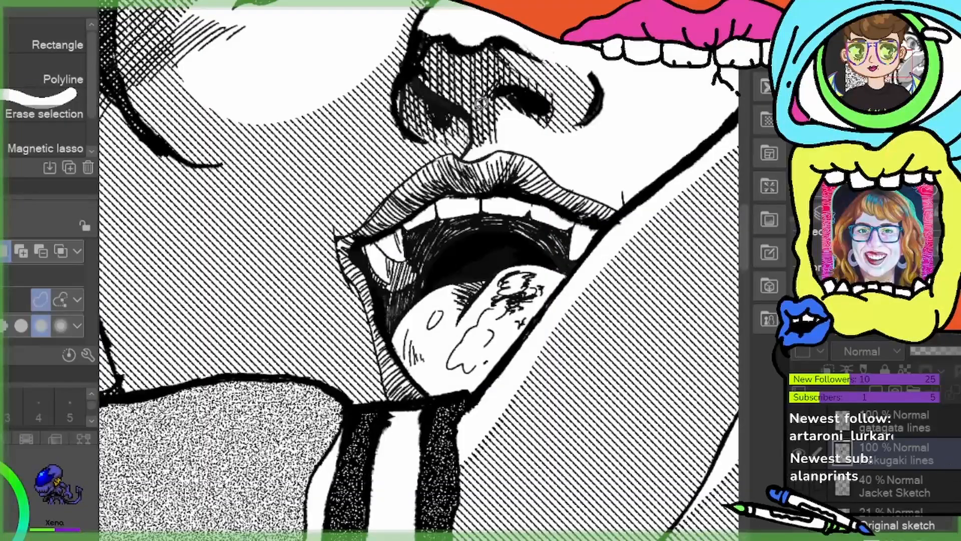
key(p)
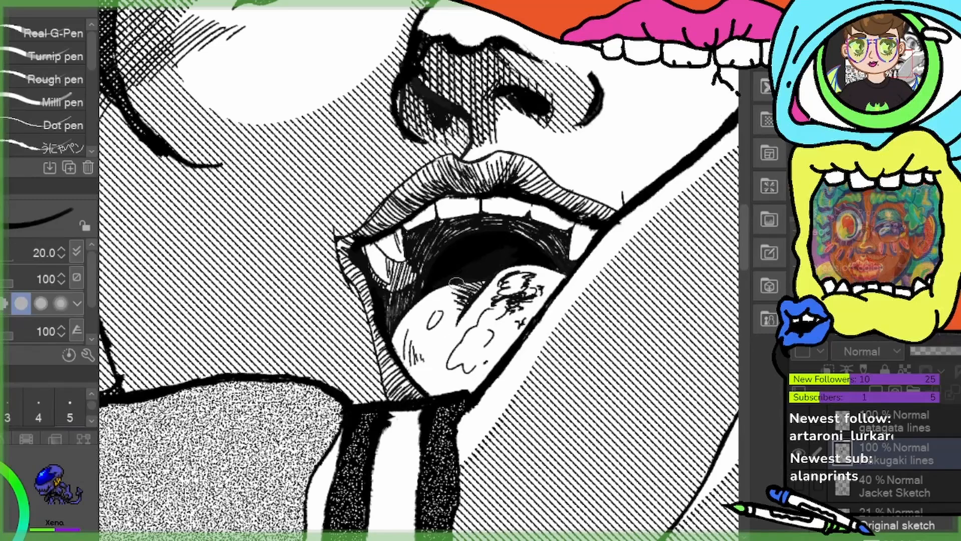
drag(89, 56, 91, 135)
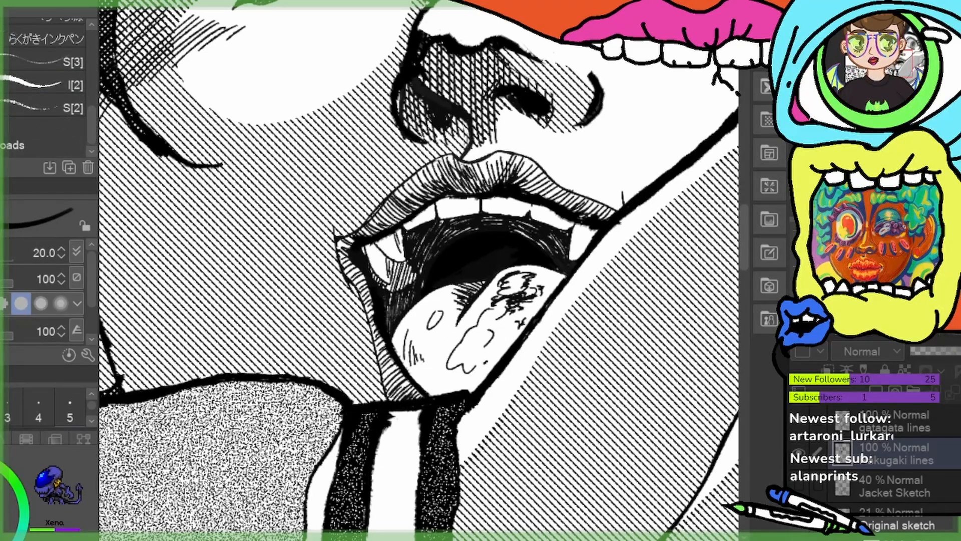
key(bracketleft)
key(bracketleft)
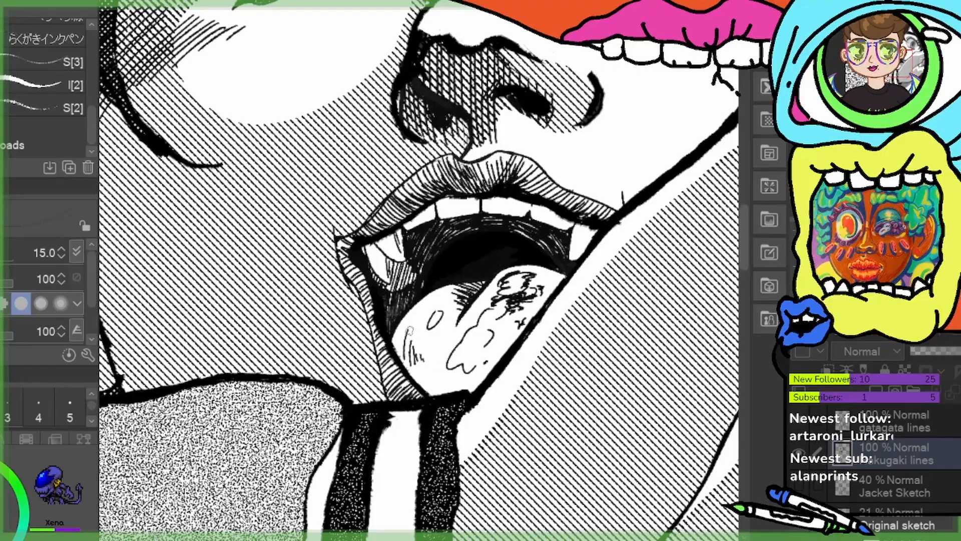
mouse_move(406, 334)
mouse_down()
mouse_move(417, 372)
mouse_move(434, 381)
mouse_up()
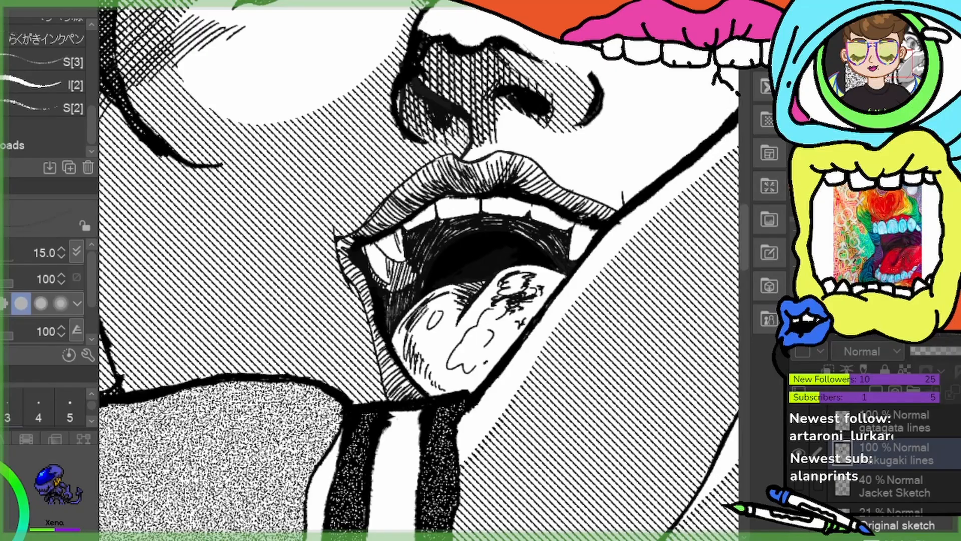
Hatch the back of the tongue and its right edge beside the hand with short black strokes
mouse_move(421, 300)
mouse_down()
mouse_move(489, 291)
mouse_move(531, 317)
mouse_move(544, 305)
mouse_move(542, 281)
mouse_move(561, 279)
mouse_move(538, 275)
mouse_move(536, 281)
mouse_up()
drag(539, 299, 551, 291)
drag(536, 305, 551, 295)
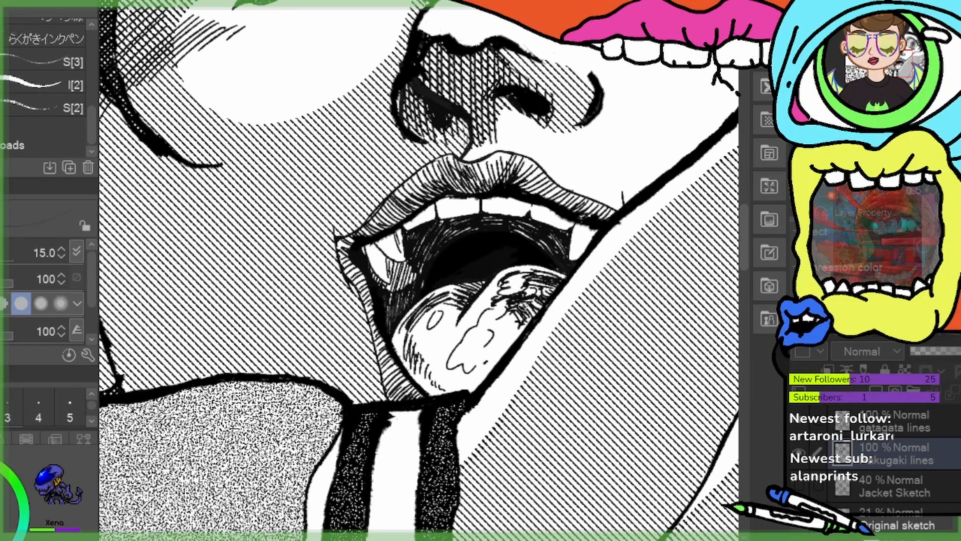
drag(506, 337, 520, 325)
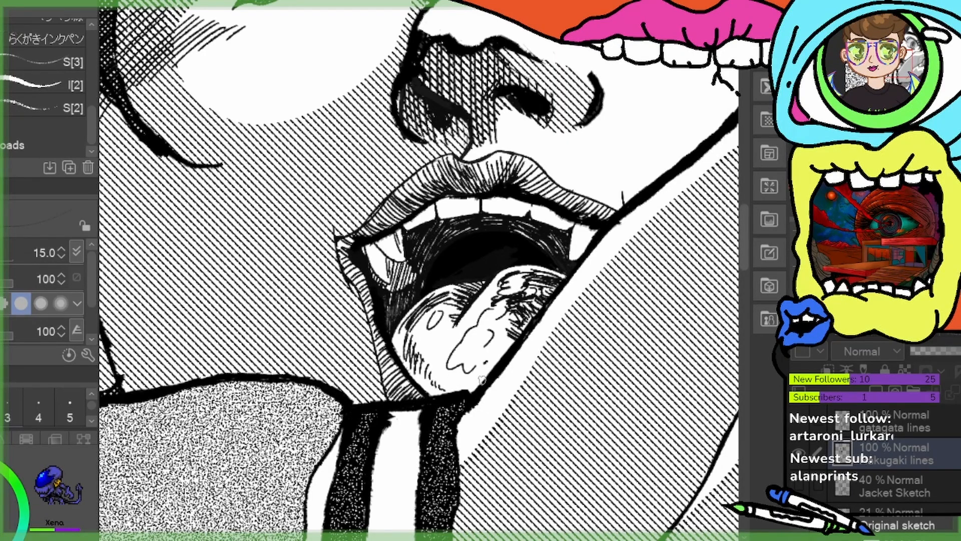
drag(488, 367, 499, 355)
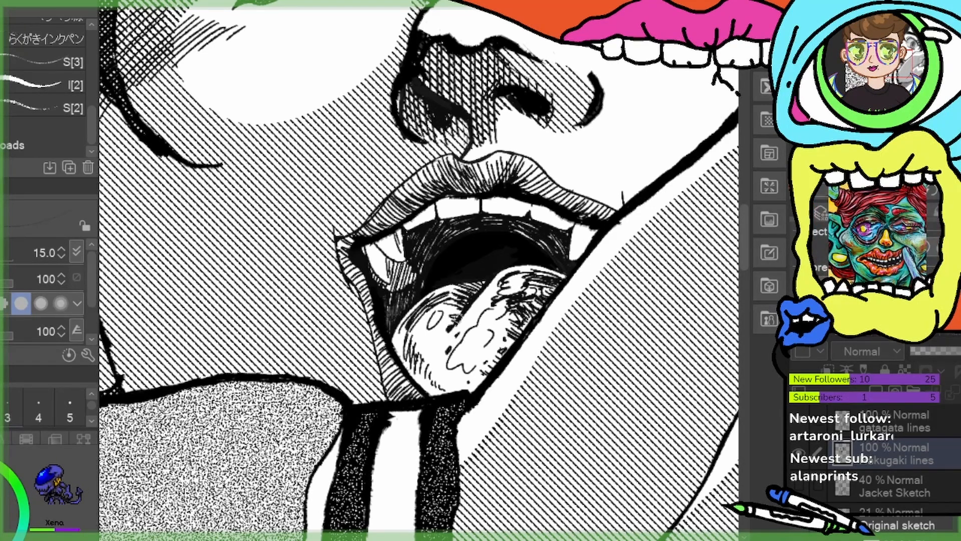
Darken the tongue's central crease and thicken the hatching around its tip and right edge, leaving the large highlight white
drag(485, 297, 463, 326)
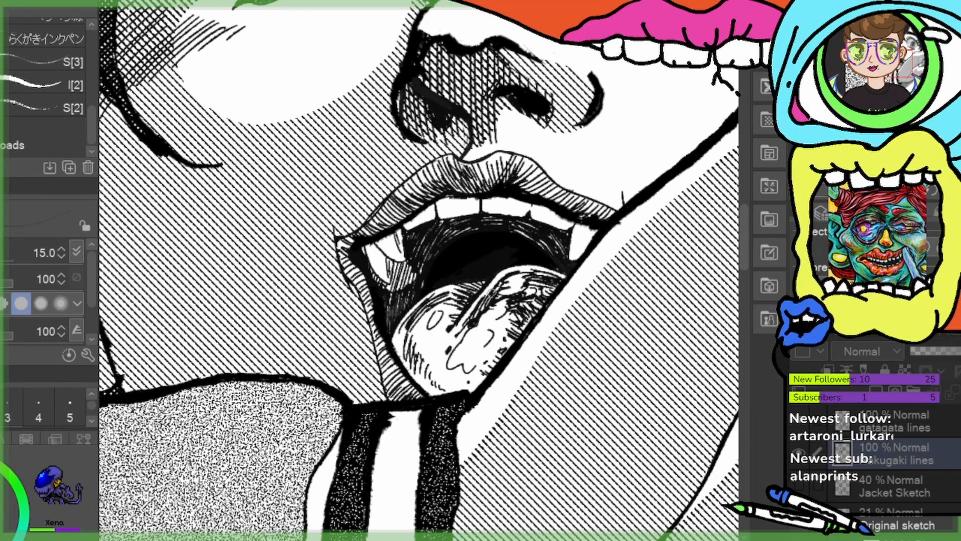
mouse_move(505, 275)
mouse_down()
mouse_move(460, 322)
mouse_move(457, 344)
mouse_up()
mouse_move(463, 372)
mouse_down()
mouse_move(446, 390)
mouse_move(457, 390)
mouse_up()
drag(493, 364, 470, 393)
drag(512, 346, 478, 373)
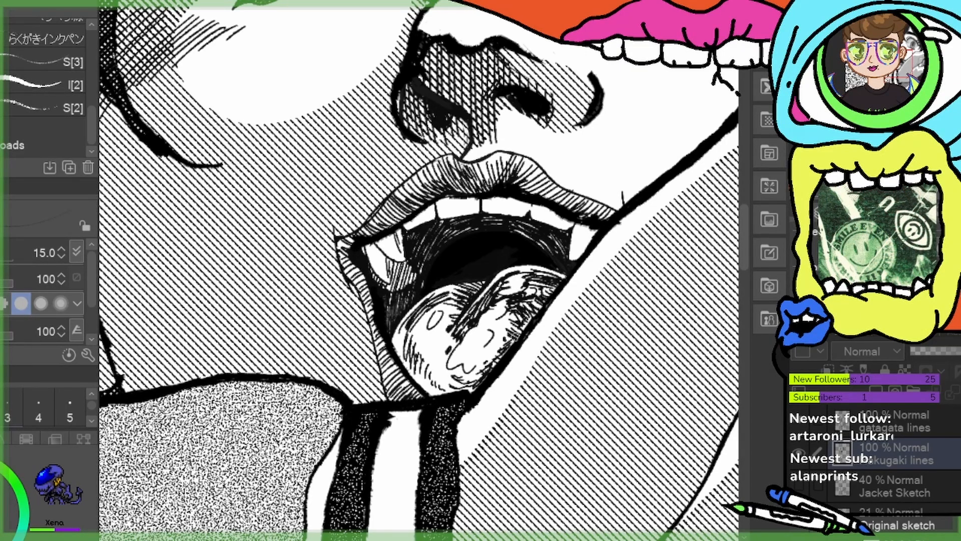
mouse_move(531, 319)
mouse_down()
mouse_move(506, 351)
mouse_move(523, 331)
mouse_up()
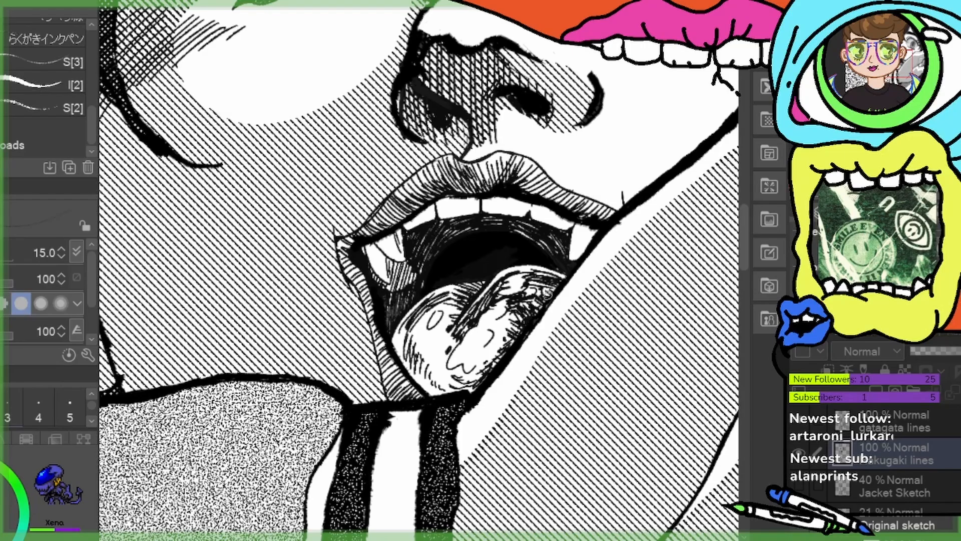
mouse_move(549, 295)
mouse_down()
mouse_move(536, 312)
mouse_move(535, 287)
mouse_up()
Fill the left half of the tongue with curved hatching up to the crease, keeping small white highlights
mouse_move(428, 342)
mouse_down()
mouse_move(414, 358)
mouse_move(439, 391)
mouse_move(415, 342)
mouse_up()
mouse_move(430, 311)
mouse_down()
mouse_move(393, 363)
mouse_move(410, 372)
mouse_up()
drag(426, 359, 413, 388)
drag(430, 367, 421, 394)
drag(439, 379, 429, 394)
drag(412, 321, 396, 354)
drag(417, 343, 407, 364)
drag(428, 357, 417, 384)
mouse_move(444, 376)
mouse_down()
mouse_move(426, 390)
mouse_move(434, 398)
mouse_up()
drag(449, 389, 436, 400)
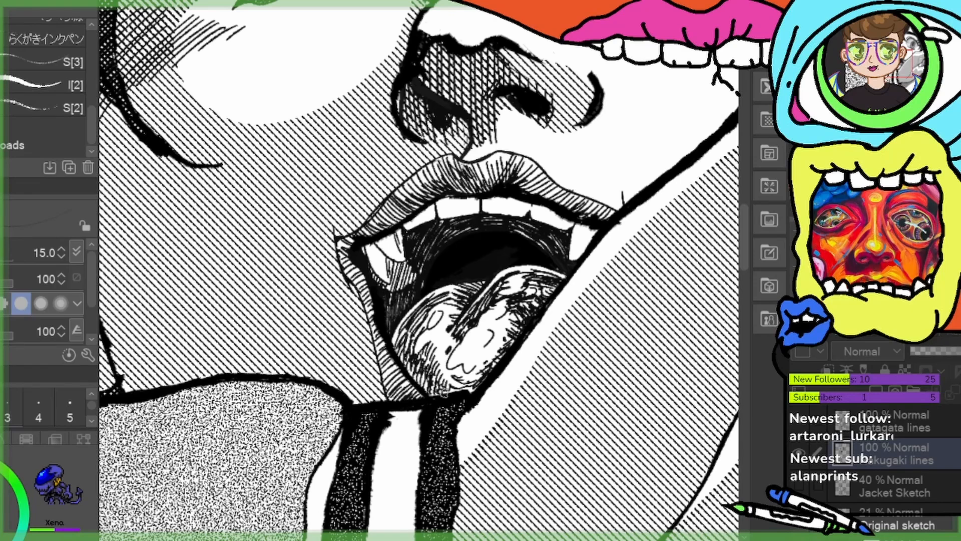
drag(445, 330, 434, 354)
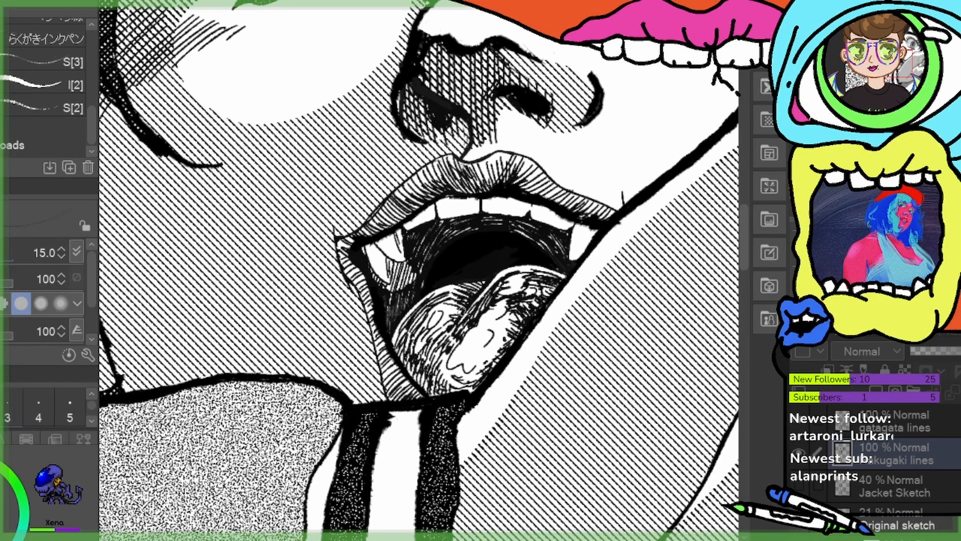
drag(463, 309, 440, 315)
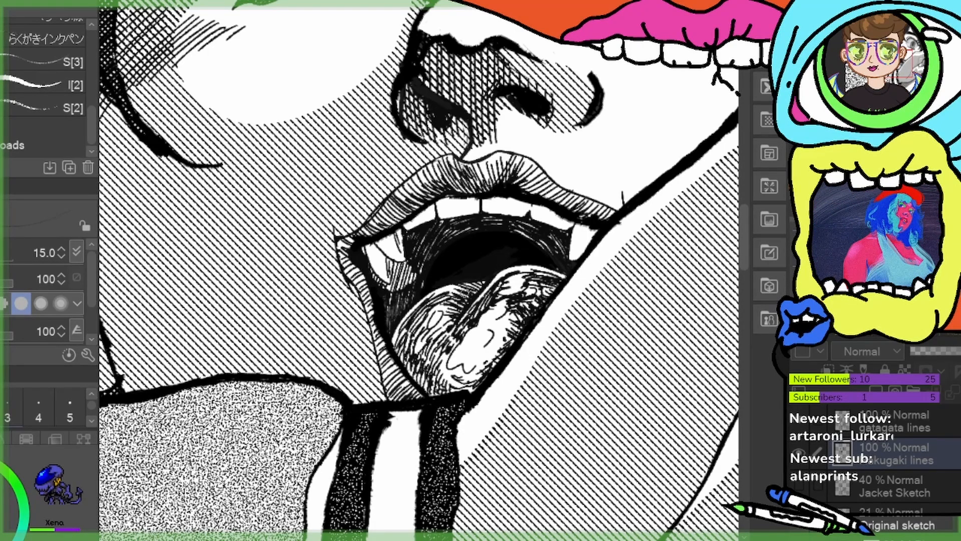
mouse_move(472, 287)
mouse_down()
mouse_move(448, 295)
mouse_move(421, 328)
mouse_move(447, 308)
mouse_up()
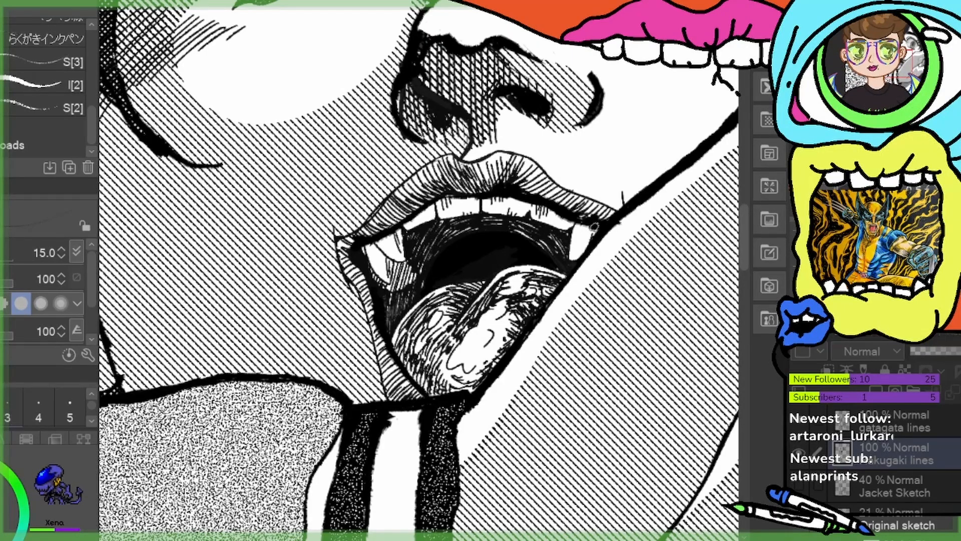
Add short shading lines to the teeth and hatch the upper lip from its centre towards the right corner
mouse_move(376, 241)
mouse_down()
mouse_move(409, 261)
mouse_move(373, 268)
mouse_up()
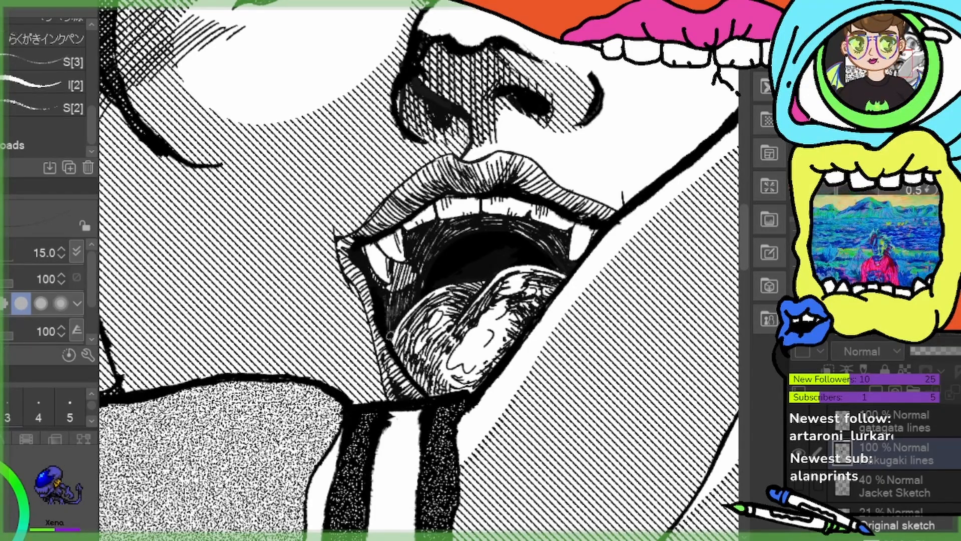
mouse_move(448, 166)
mouse_down()
mouse_move(461, 185)
mouse_move(501, 192)
mouse_up()
drag(495, 168, 555, 202)
drag(546, 189, 564, 204)
drag(554, 193, 573, 205)
drag(569, 196, 585, 213)
drag(581, 203, 598, 214)
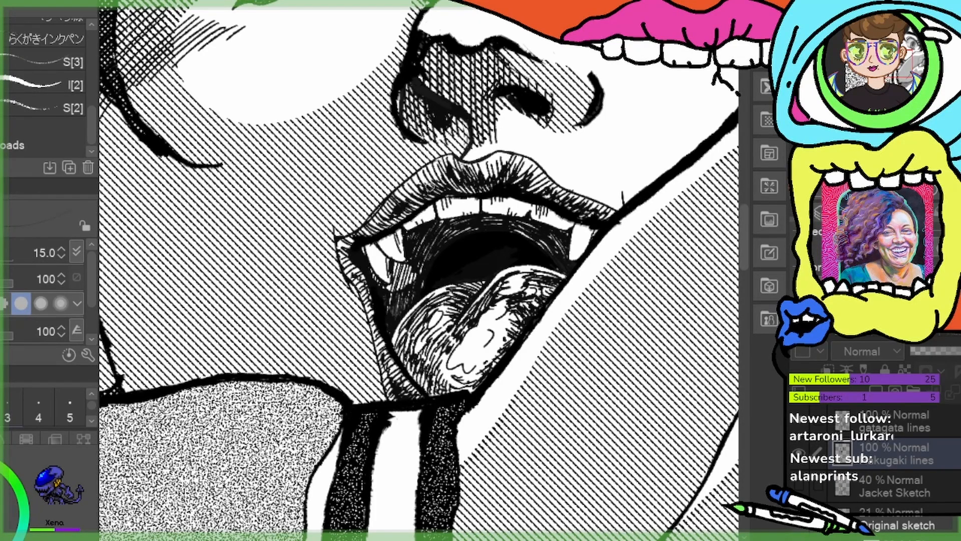
Darken the peaks and left side of the upper lip with short black hatching strokes
drag(428, 183, 441, 165)
drag(432, 181, 444, 162)
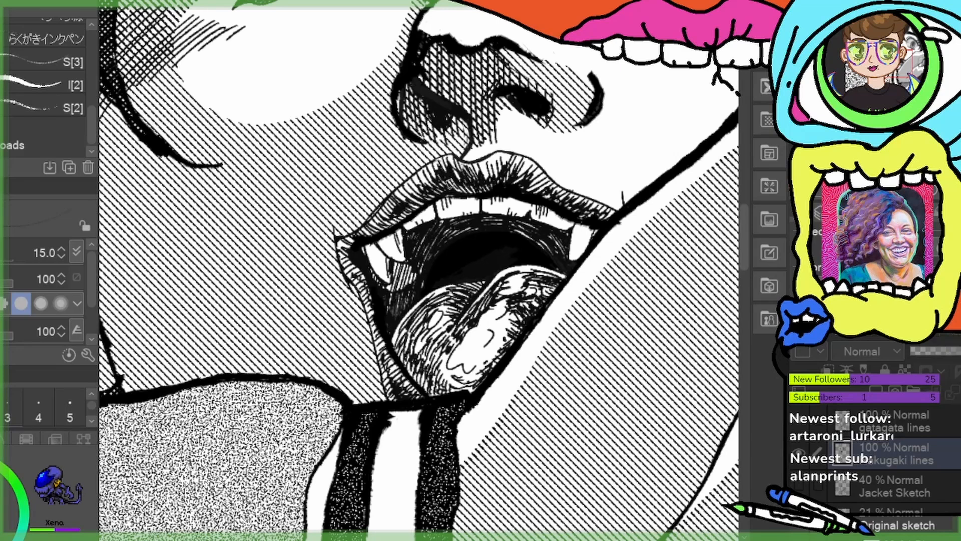
mouse_move(418, 192)
mouse_down()
mouse_move(427, 178)
mouse_move(418, 195)
mouse_up()
drag(371, 228, 377, 219)
drag(514, 179, 522, 164)
drag(517, 178, 533, 168)
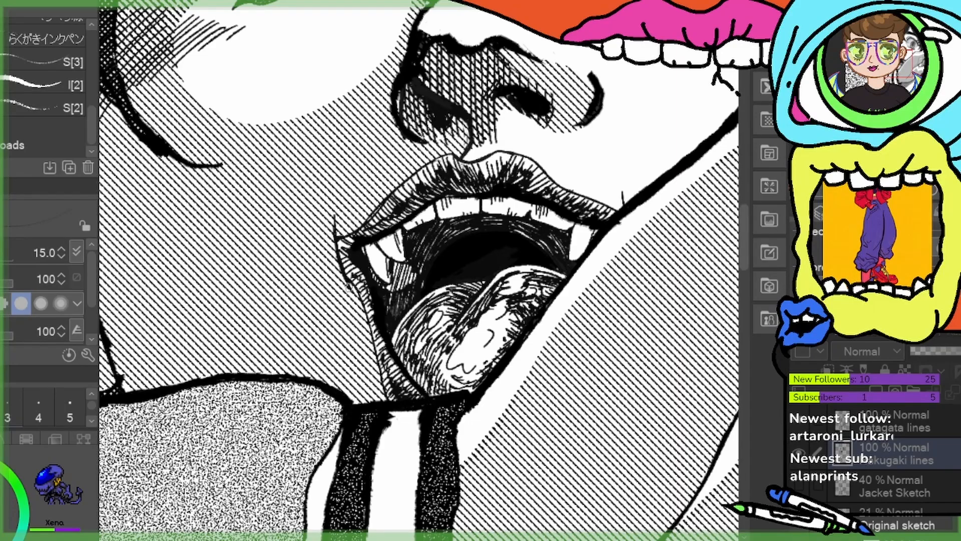
Draw a crease line beside the left mouth corner and darken the lower lip's inner edge with dense hatching
drag(343, 280, 365, 338)
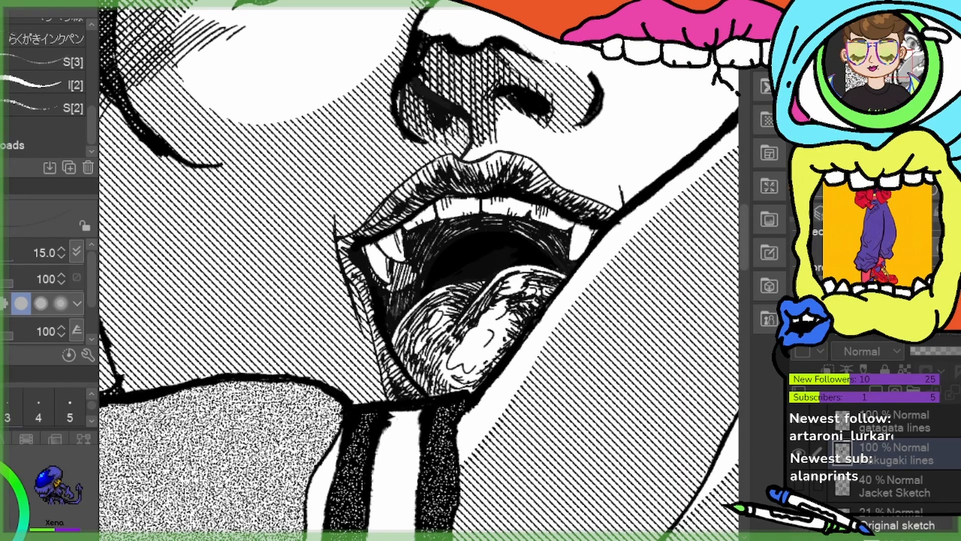
scroll(413, 173, down, 4)
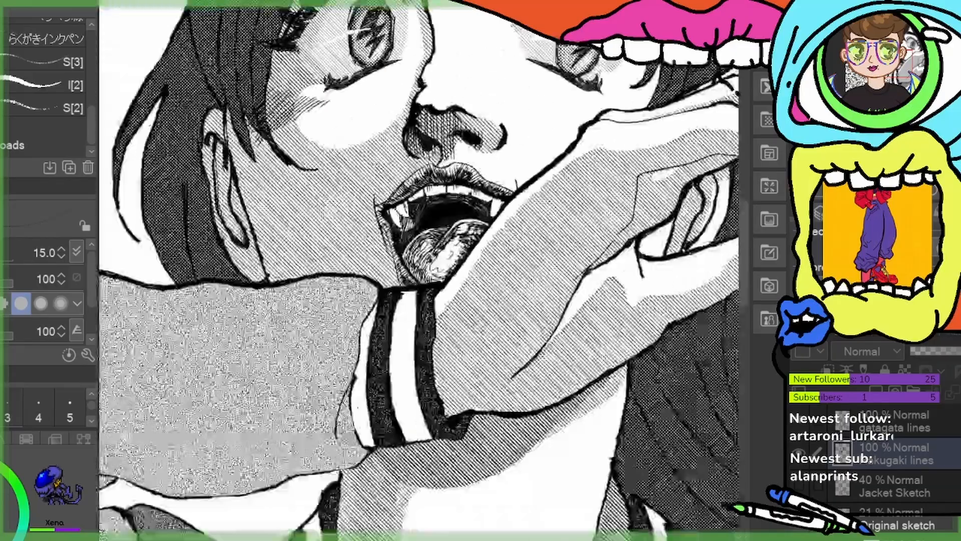
scroll(413, 166, up, 1)
scroll(454, 214, up, 5)
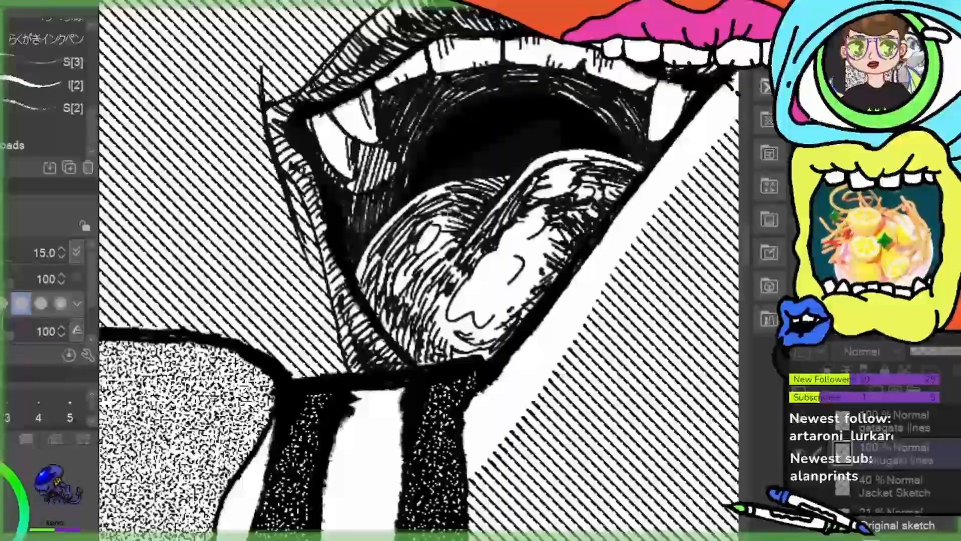
mouse_move(299, 150)
mouse_down()
mouse_move(290, 162)
mouse_move(300, 195)
mouse_move(315, 215)
mouse_move(320, 205)
mouse_move(310, 233)
mouse_move(325, 256)
mouse_move(327, 300)
mouse_move(368, 371)
mouse_move(386, 370)
mouse_up()
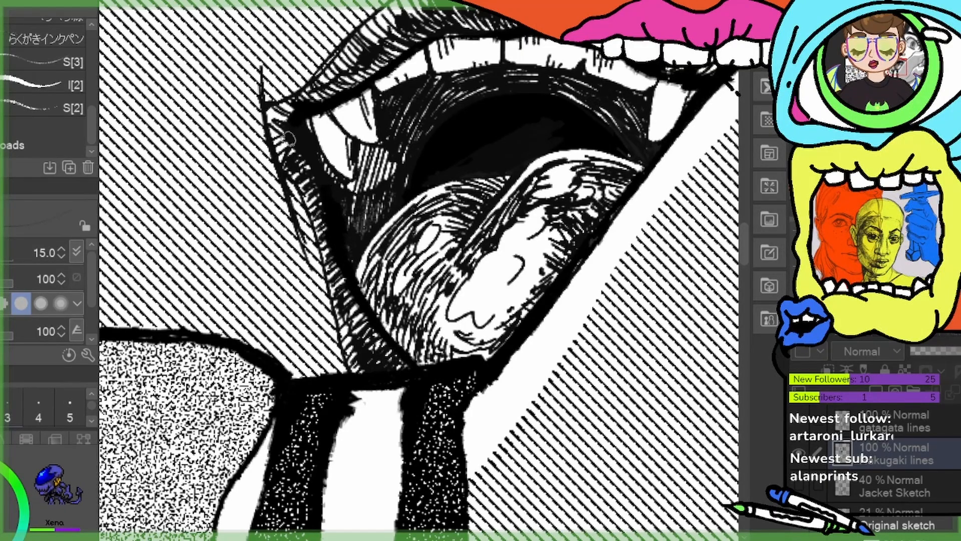
mouse_move(292, 127)
mouse_down()
mouse_move(278, 150)
mouse_move(268, 143)
mouse_move(276, 125)
mouse_up()
mouse_move(305, 103)
mouse_down()
mouse_move(282, 120)
mouse_move(290, 116)
mouse_up()
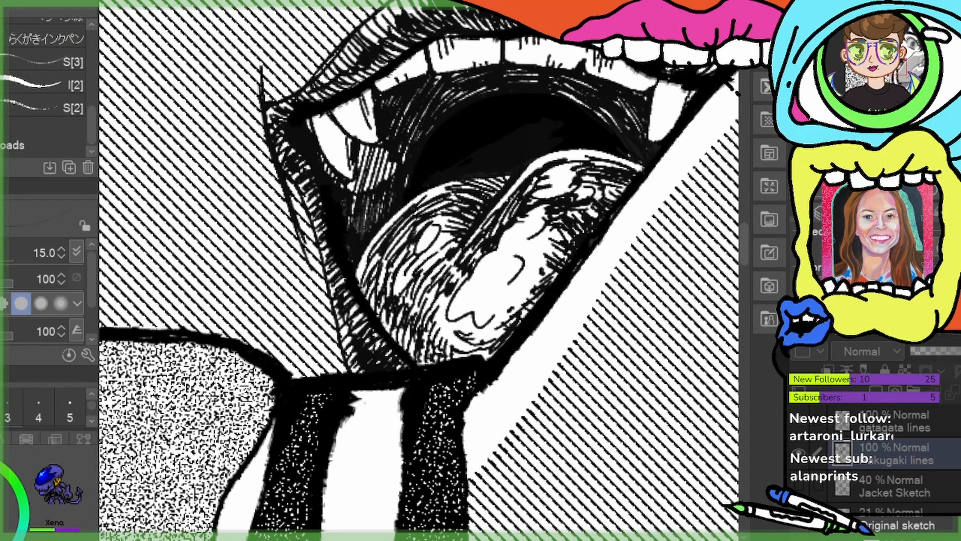
Erase a thin white highlight along the outer edge of the lower lip with the eraser at size 4.1
key(e)
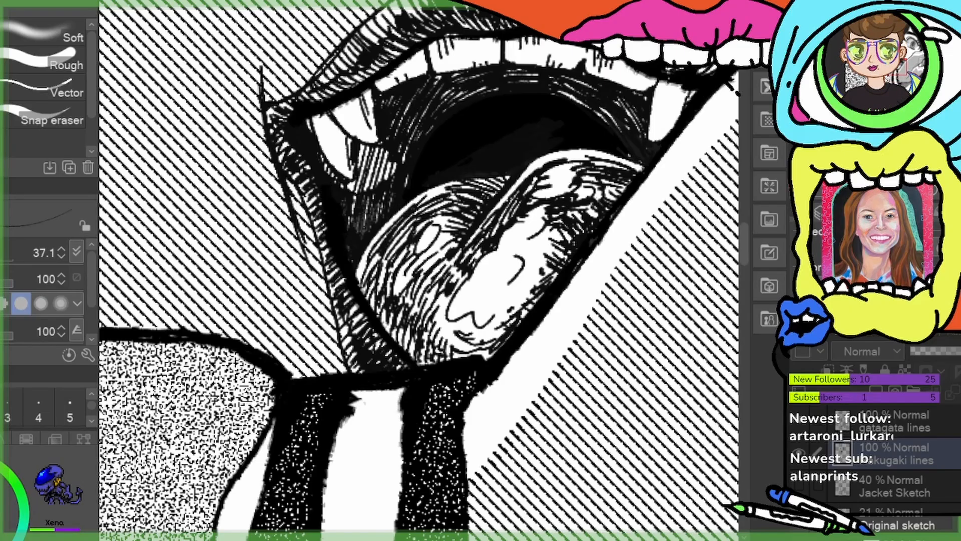
key(bracketleft)
key(bracketleft)
key(bracketleft)
key(bracketleft)
key(bracketleft)
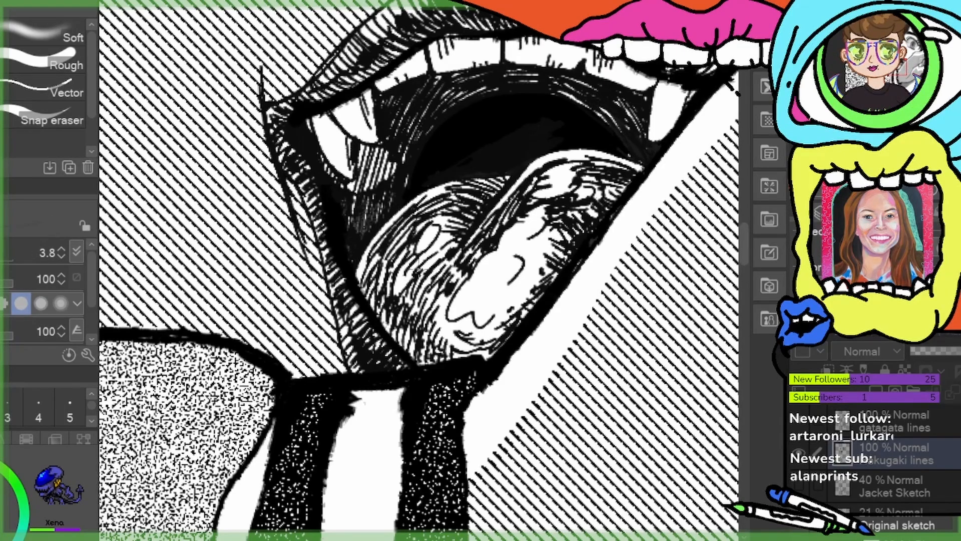
key(bracketleft)
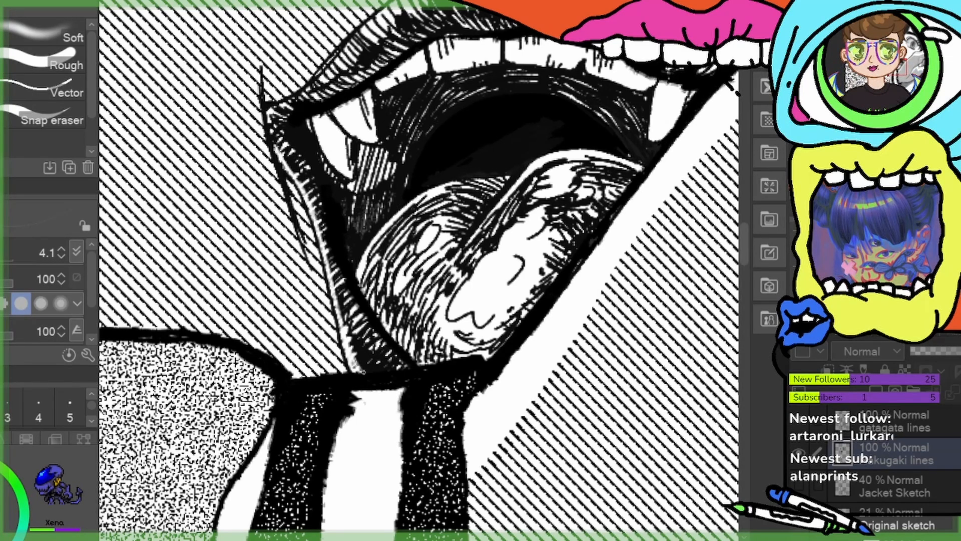
mouse_move(361, 368)
mouse_down()
mouse_move(342, 313)
mouse_move(363, 363)
mouse_up()
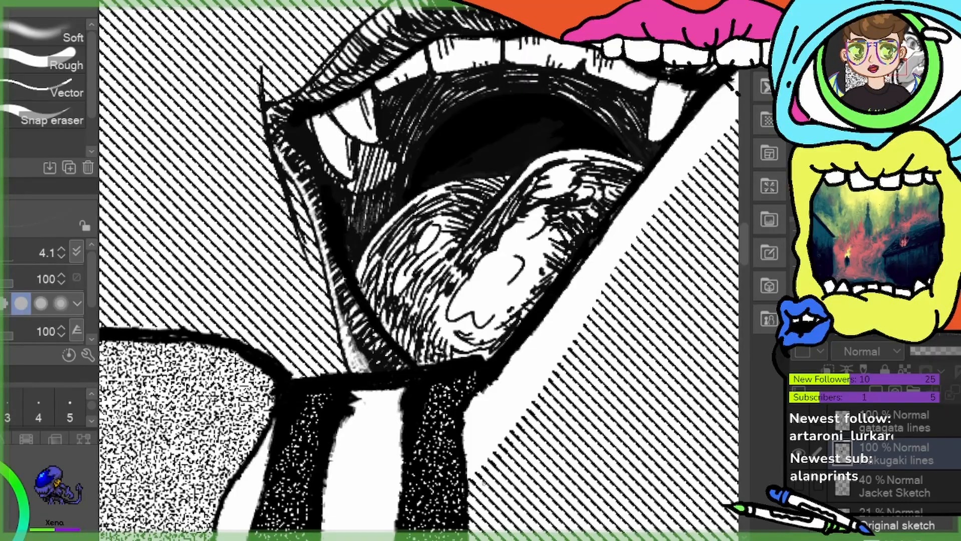
Ink dense black shading over the lower lip with the pen at size 15, leaving small white highlights near its bottom end
scroll(418, 270, down, 10)
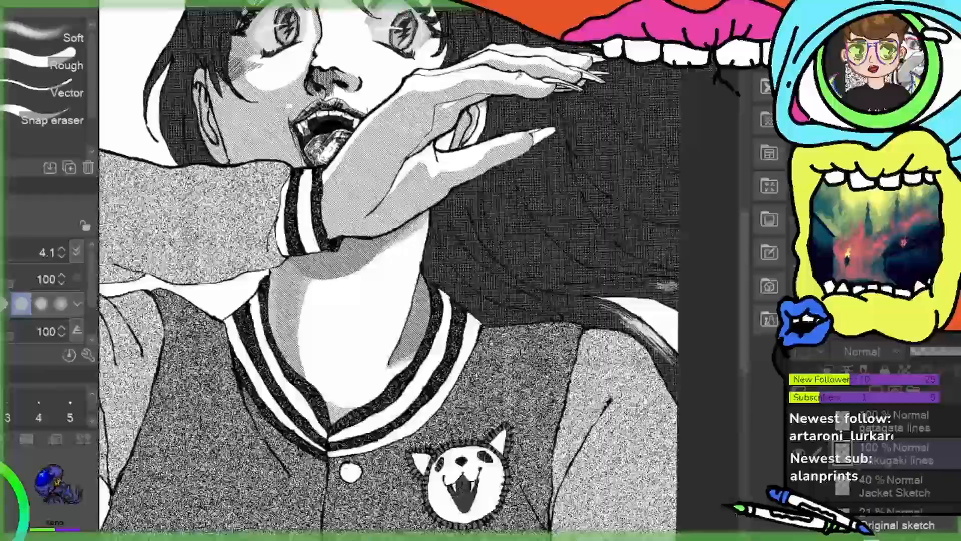
drag(386, 100, 394, 229)
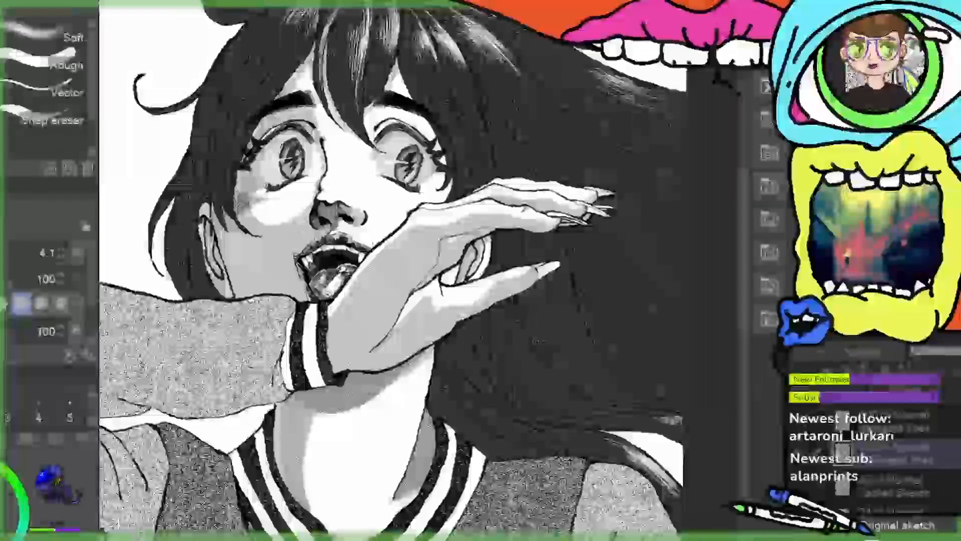
scroll(330, 193, up, 3)
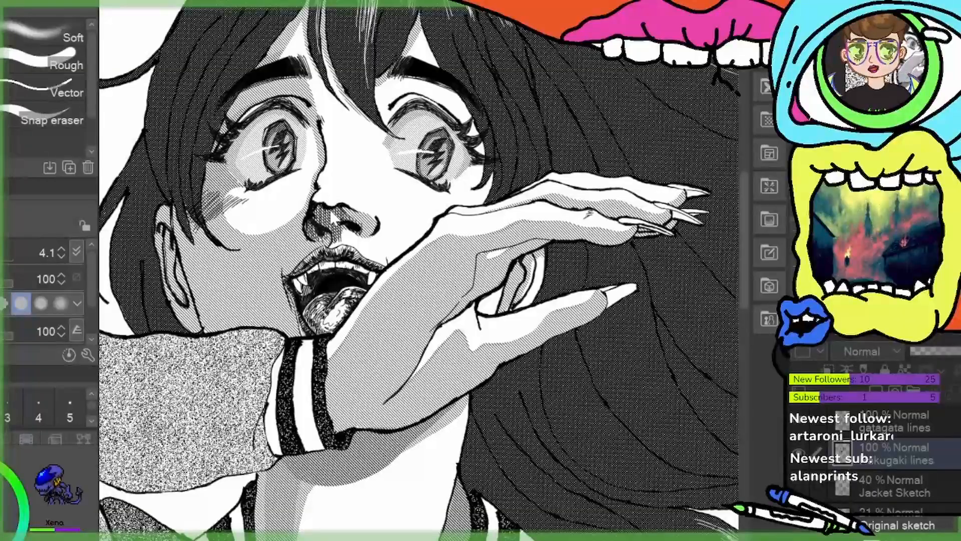
scroll(330, 290, up, 6)
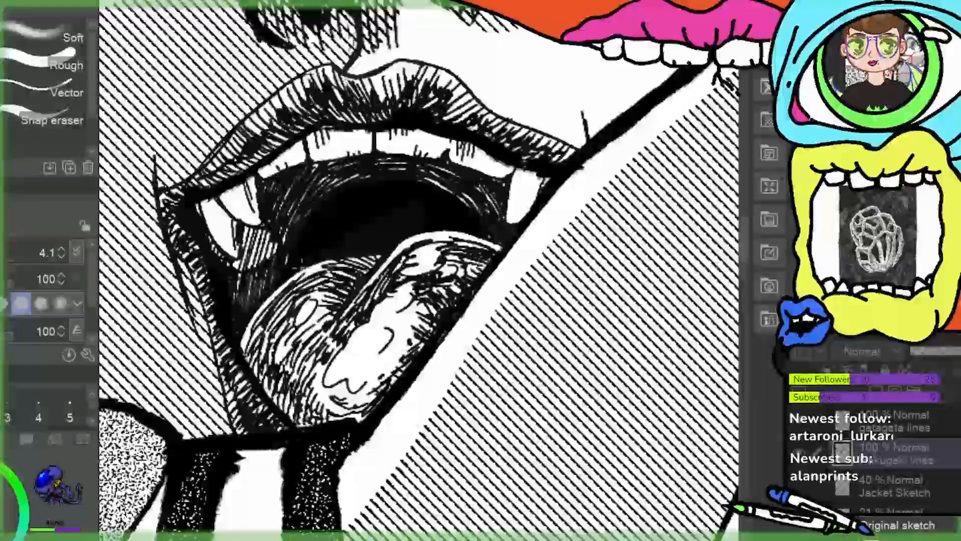
key(p)
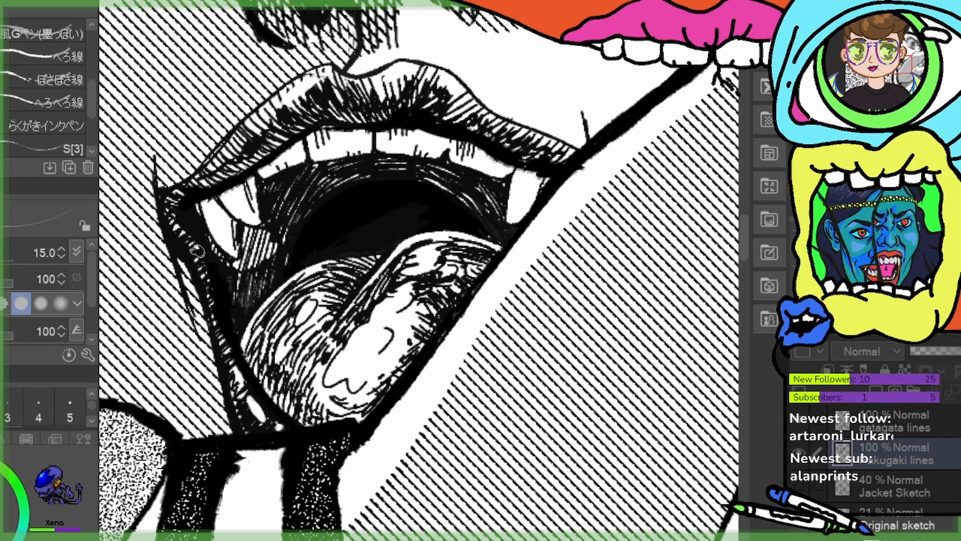
Examine the whole illustration and the face, comparing the mouth shading with the eyes, hand, hair and jacket
key(ctrl+minus)
key(ctrl+minus)
key(ctrl+minus)
key(ctrl+minus)
key(ctrl+minus)
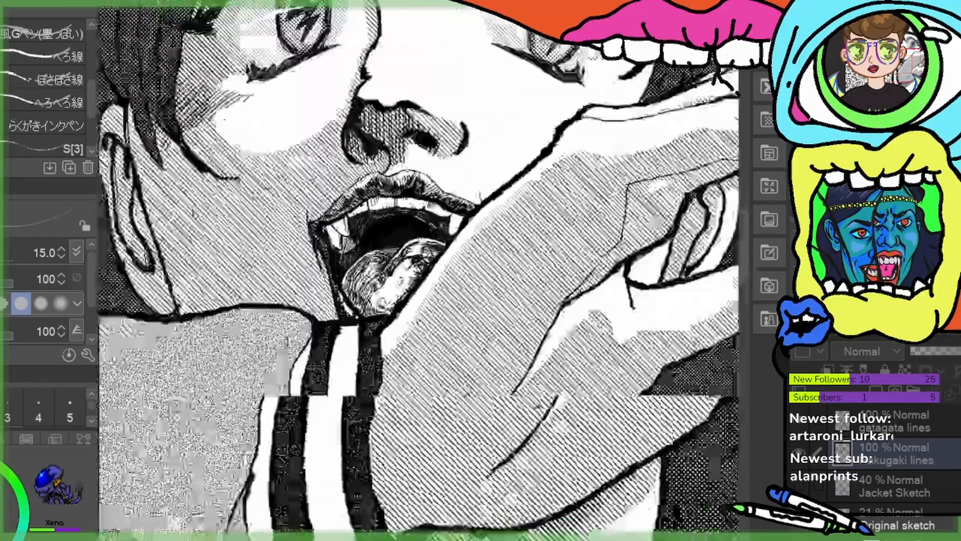
key(ctrl+minus)
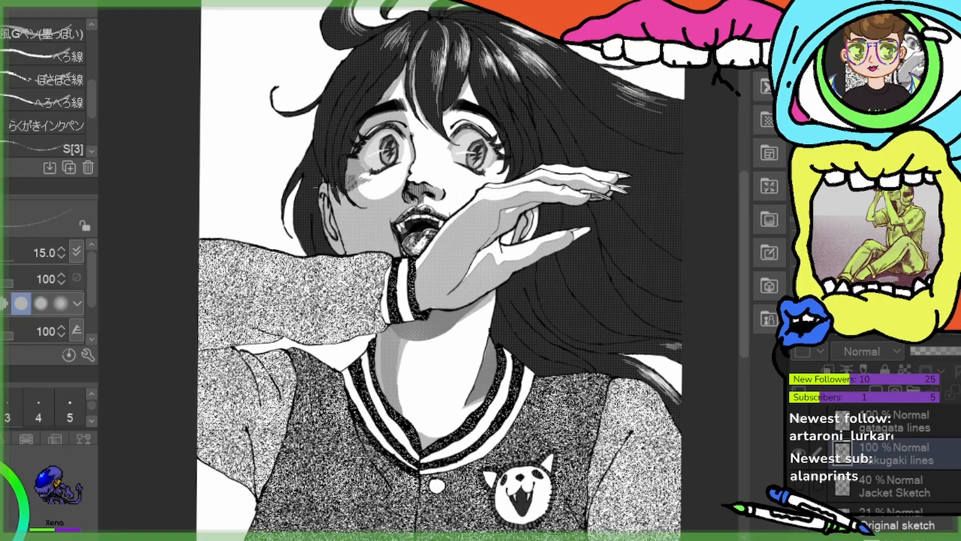
scroll(418, 226, up, 5)
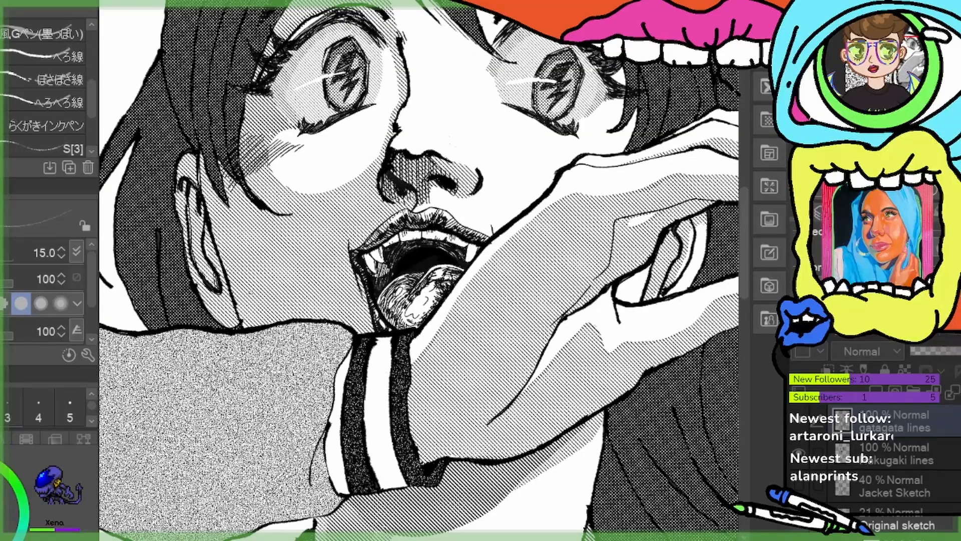
click(944, 460)
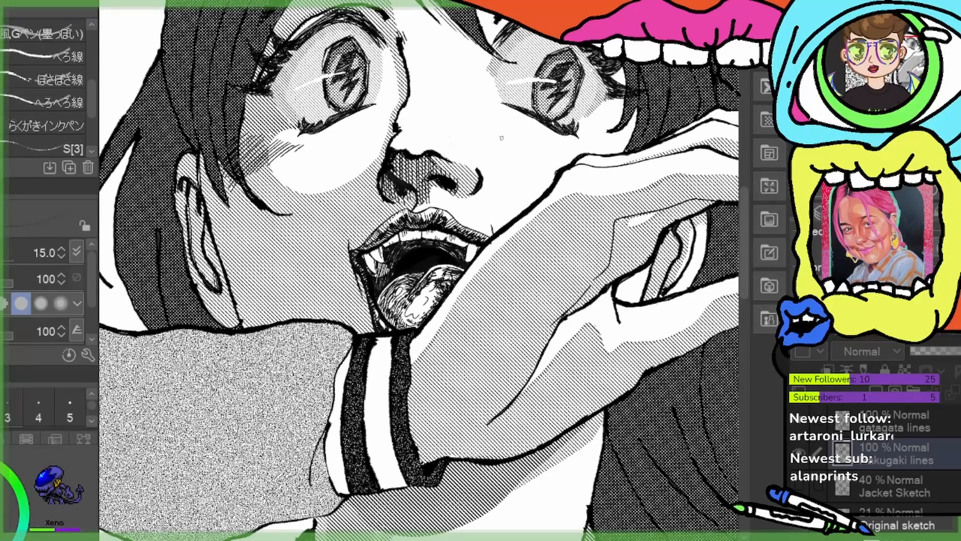
scroll(502, 138, up, 1)
scroll(502, 138, down, 3)
scroll(576, 60, down, 2)
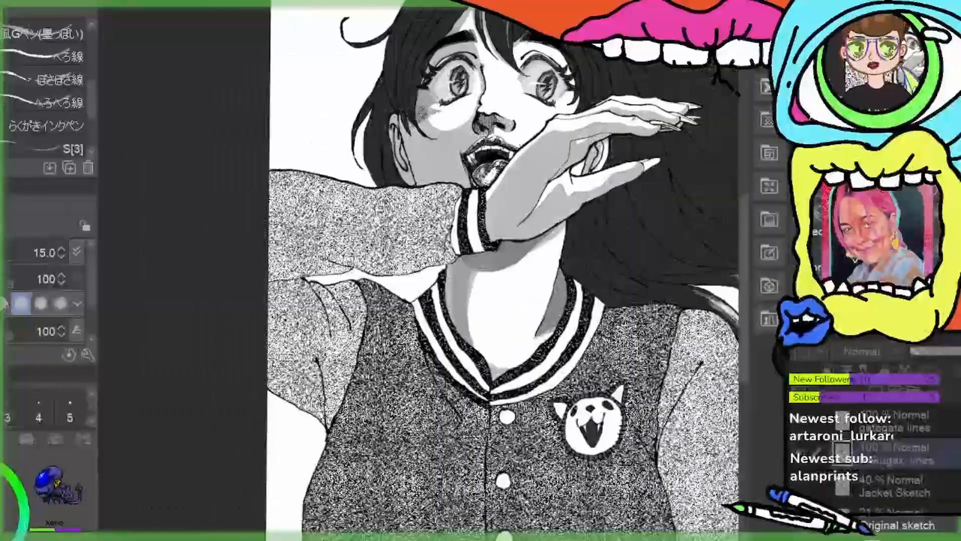
scroll(501, 271, down, 2)
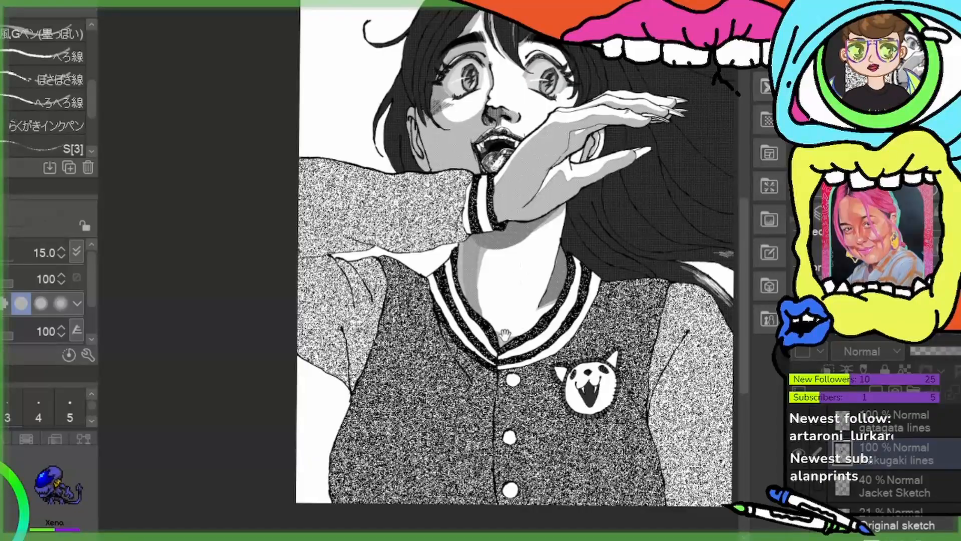
drag(504, 334, 423, 420)
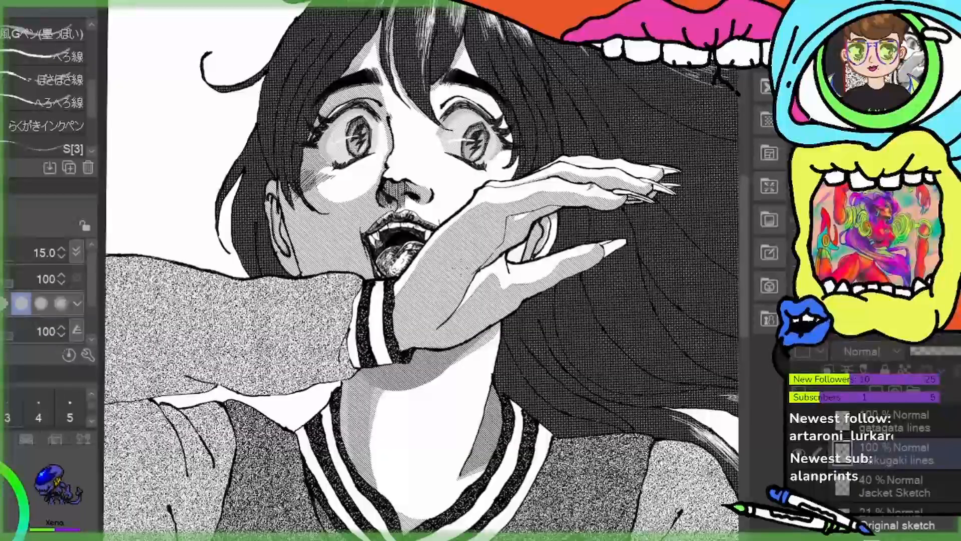
scroll(420, 271, down, 5)
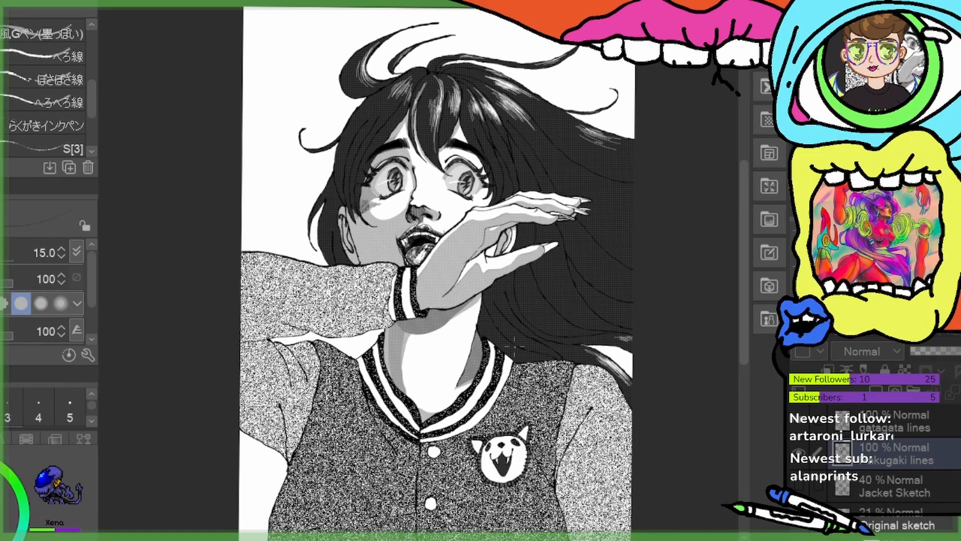
scroll(514, 345, up, 4)
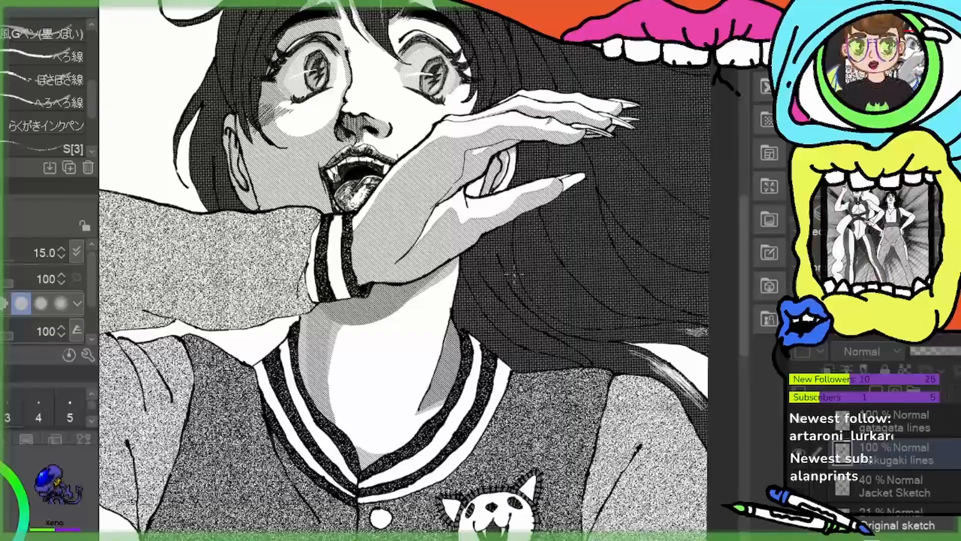
Look through the tone layers and briefly hide Layer 3 to check which skin shading it holds
scroll(896, 466, down, 5)
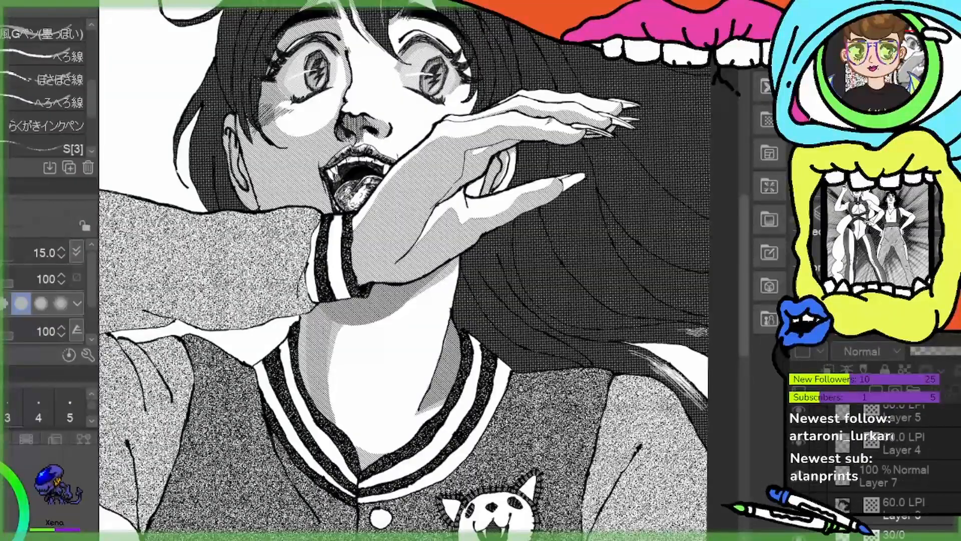
scroll(896, 465, down, 2)
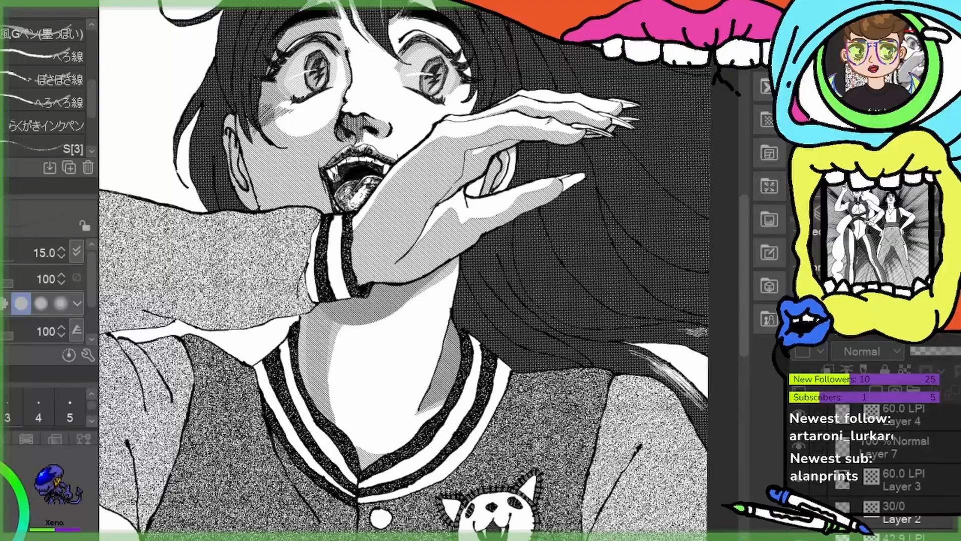
scroll(897, 466, up, 1)
scroll(896, 466, up, 3)
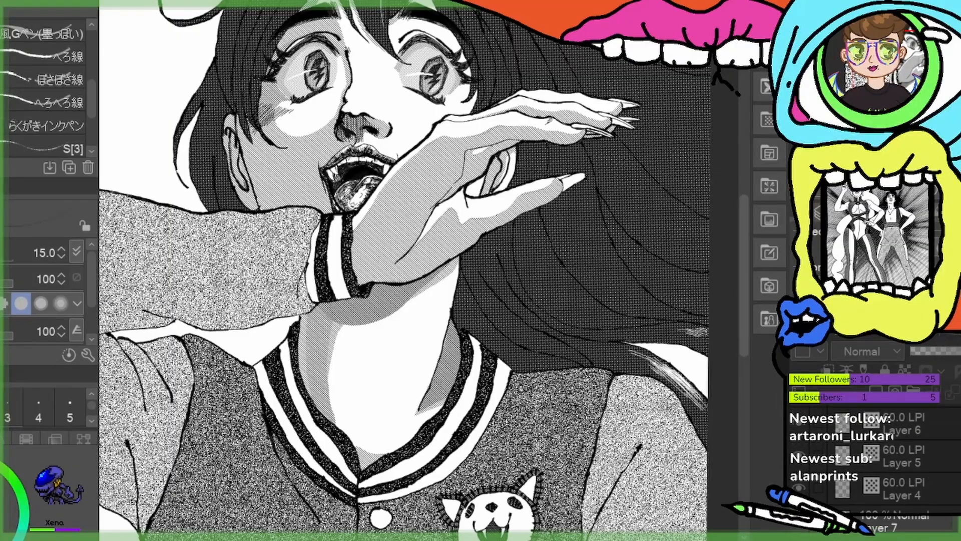
scroll(896, 466, up, 4)
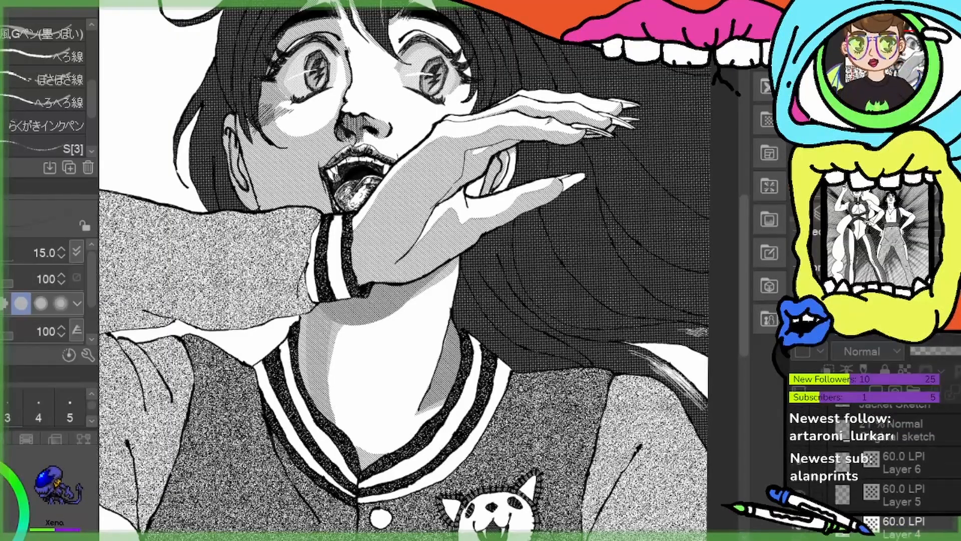
scroll(896, 466, down, 5)
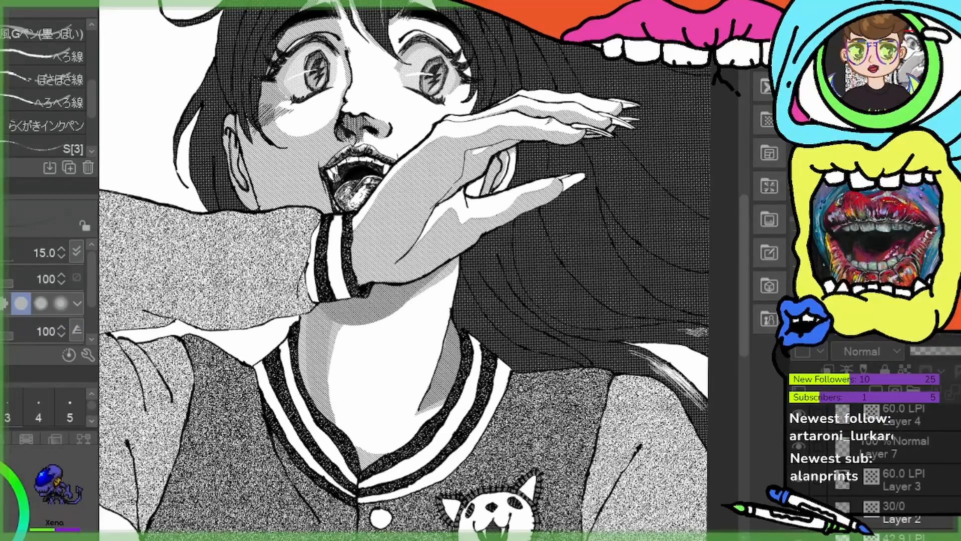
click(800, 511)
click(798, 518)
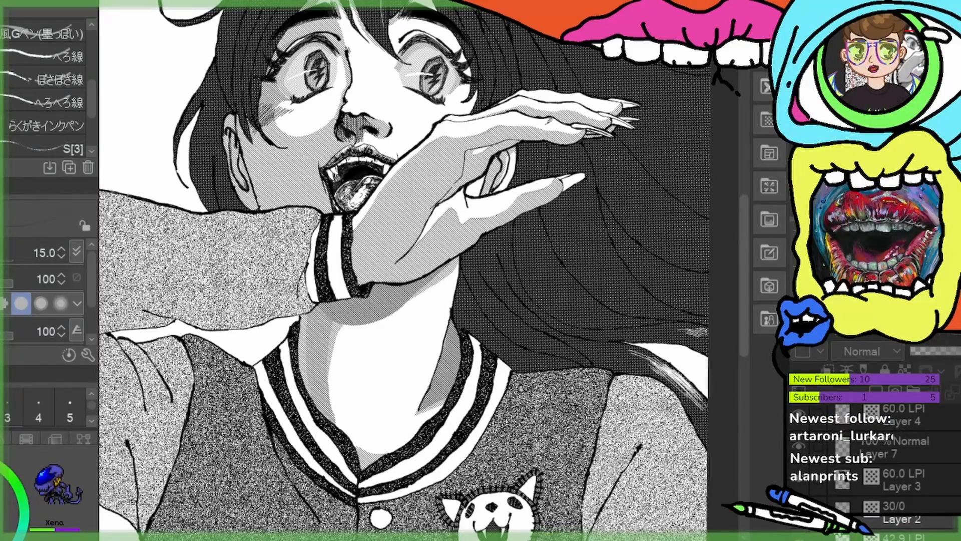
click(799, 479)
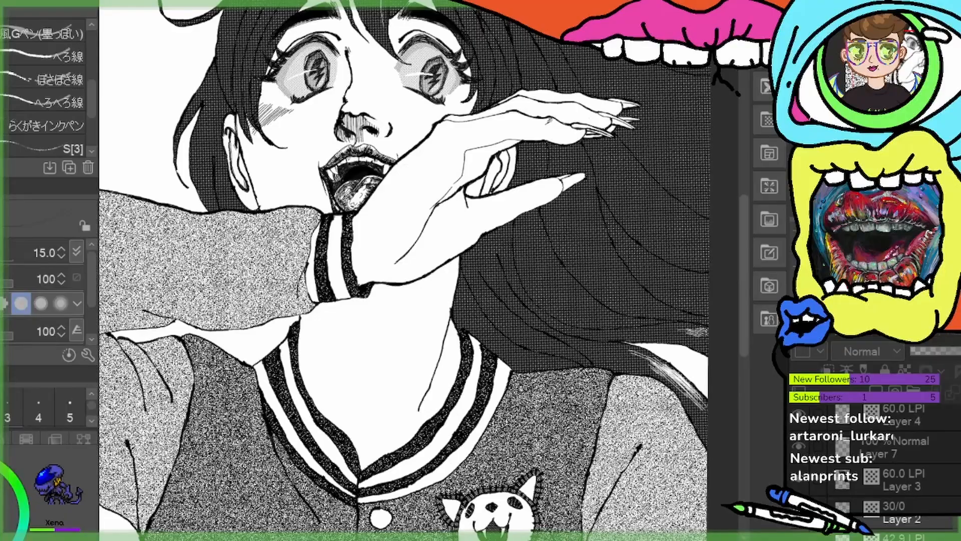
click(800, 479)
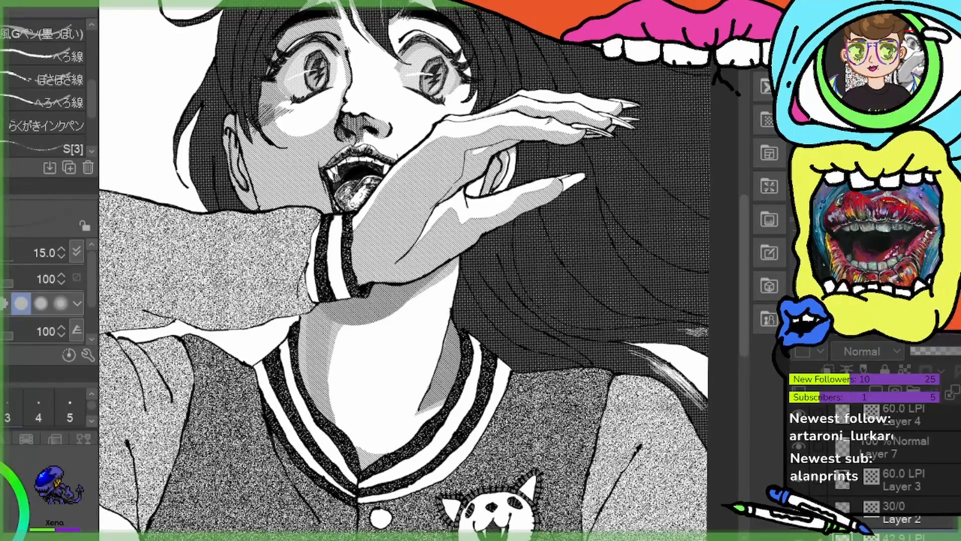
Lasso the tone along the neck line beside the right side of the collar, delete it and clear the selection
key(m)
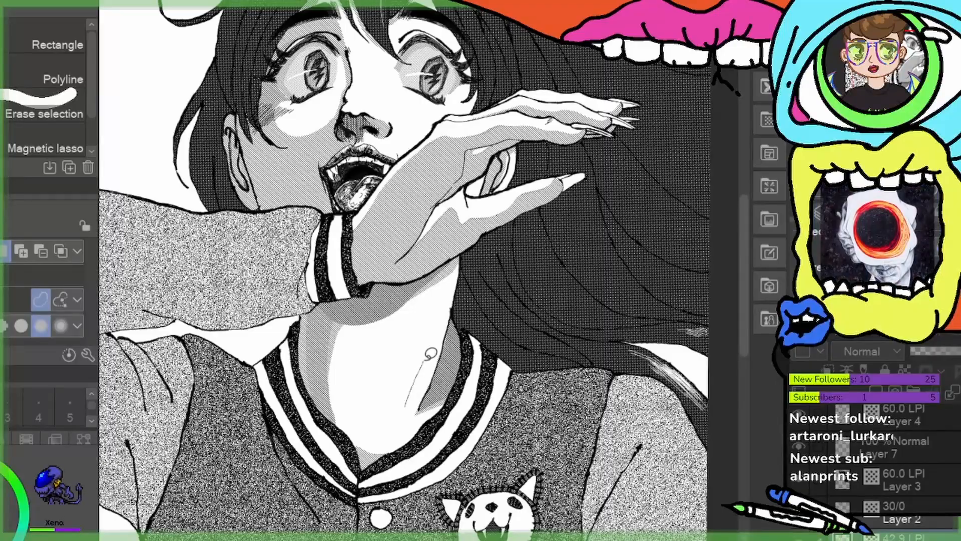
mouse_move(445, 345)
mouse_down()
mouse_move(471, 370)
mouse_move(408, 431)
mouse_move(429, 347)
mouse_up()
key(Delete)
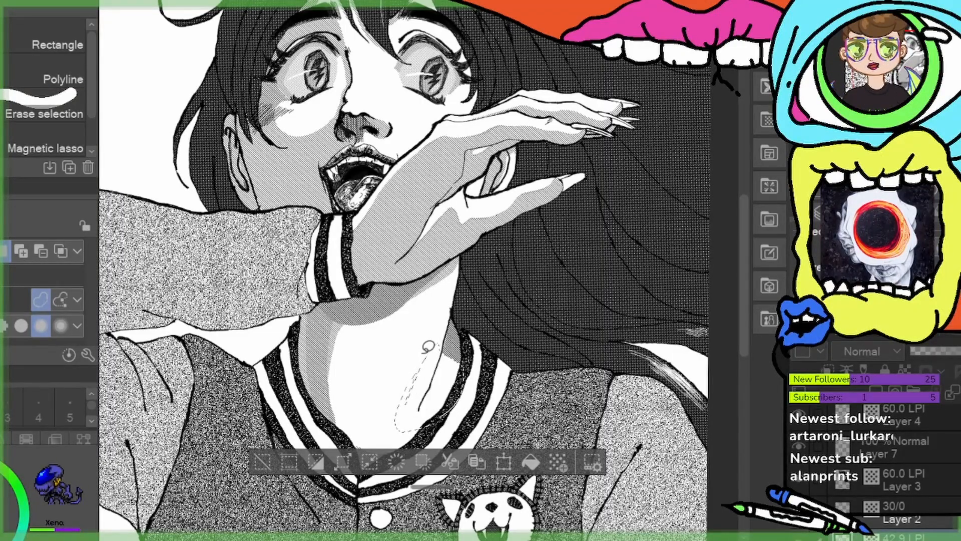
key(ctrl+d)
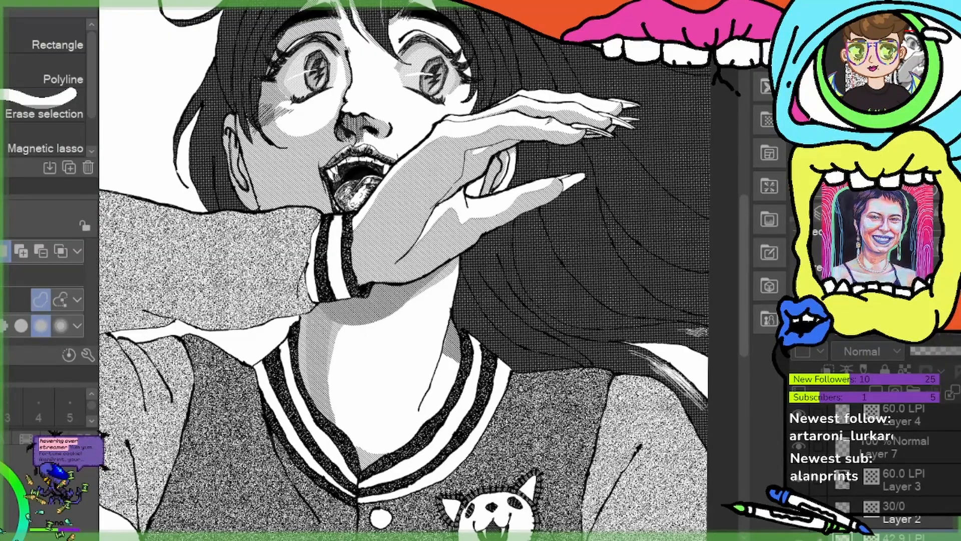
scroll(578, 234, down, 1)
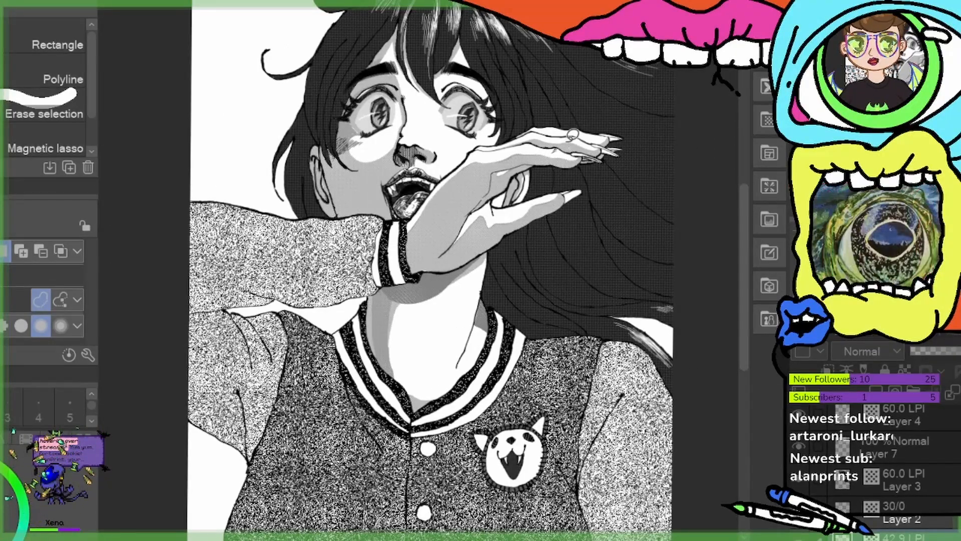
scroll(583, 131, down, 1)
scroll(575, 66, up, 1)
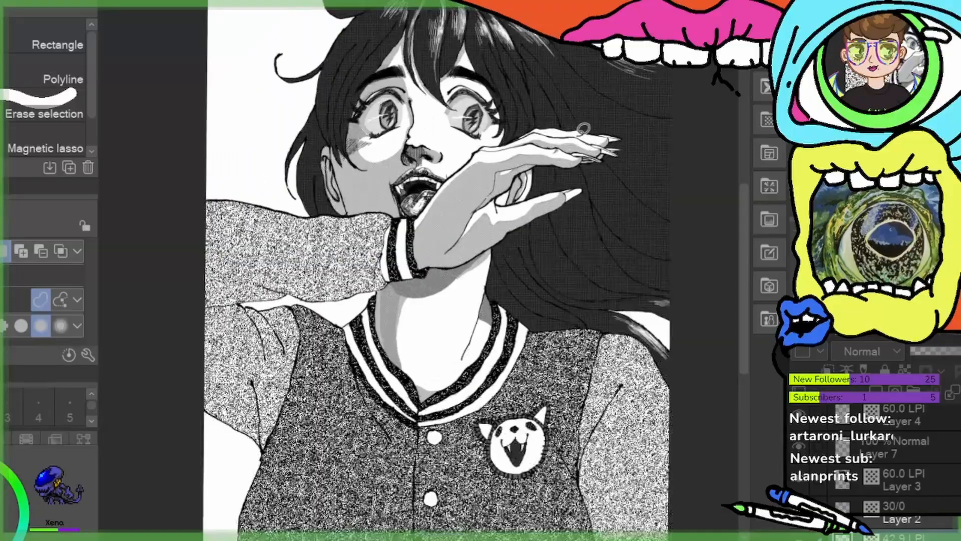
scroll(575, 66, up, 1)
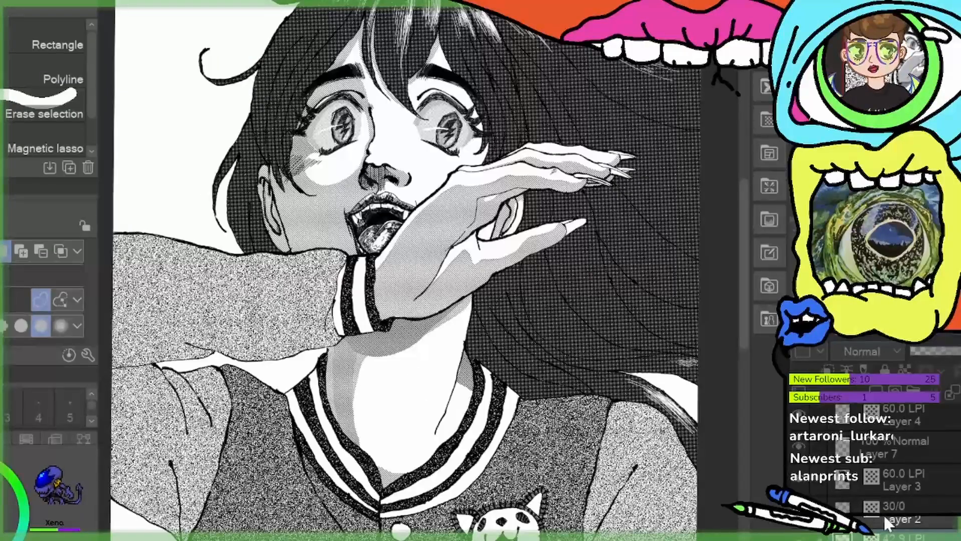
scroll(646, 305, down, 2)
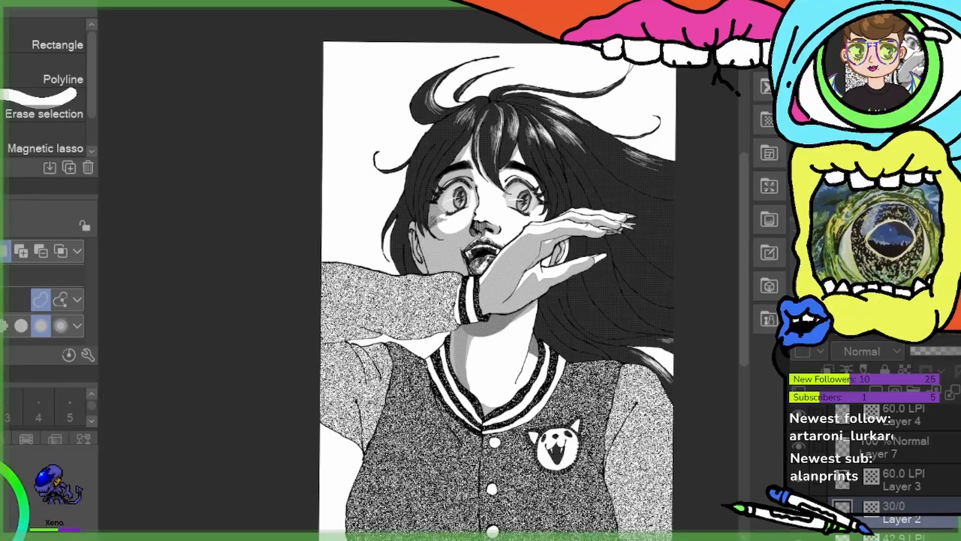
scroll(408, 443, up, 1)
drag(450, 419, 351, 299)
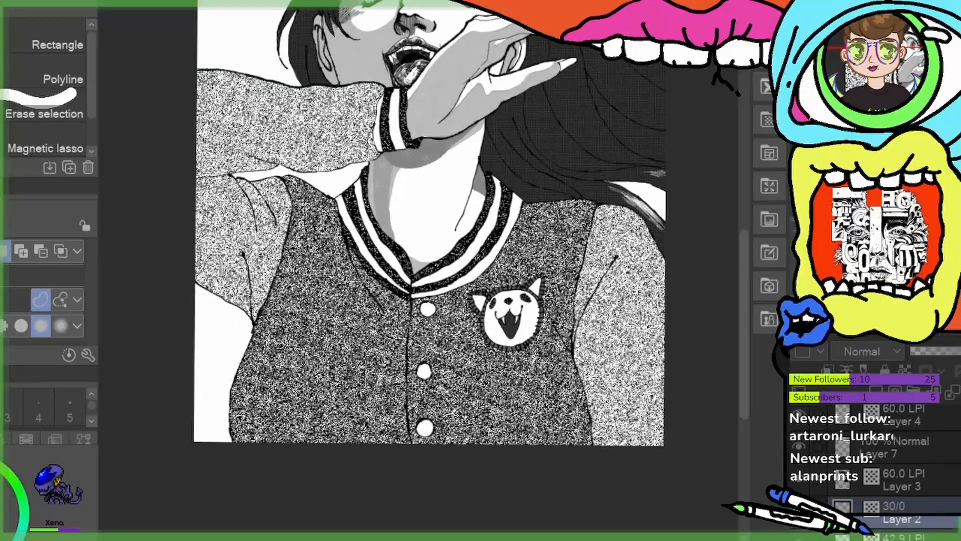
key(m)
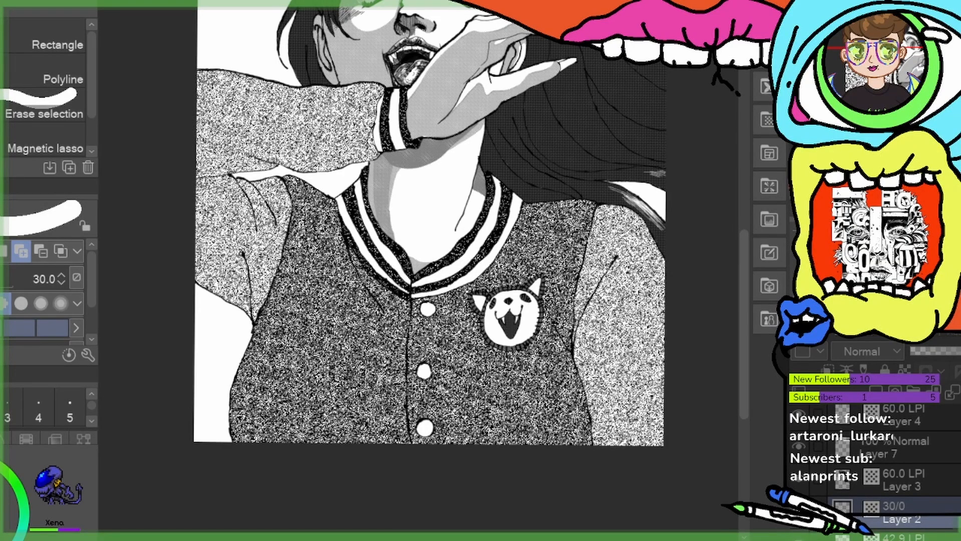
mouse_move(241, 366)
mouse_down()
mouse_move(261, 406)
mouse_move(293, 436)
mouse_up()
key(ctrl+d)
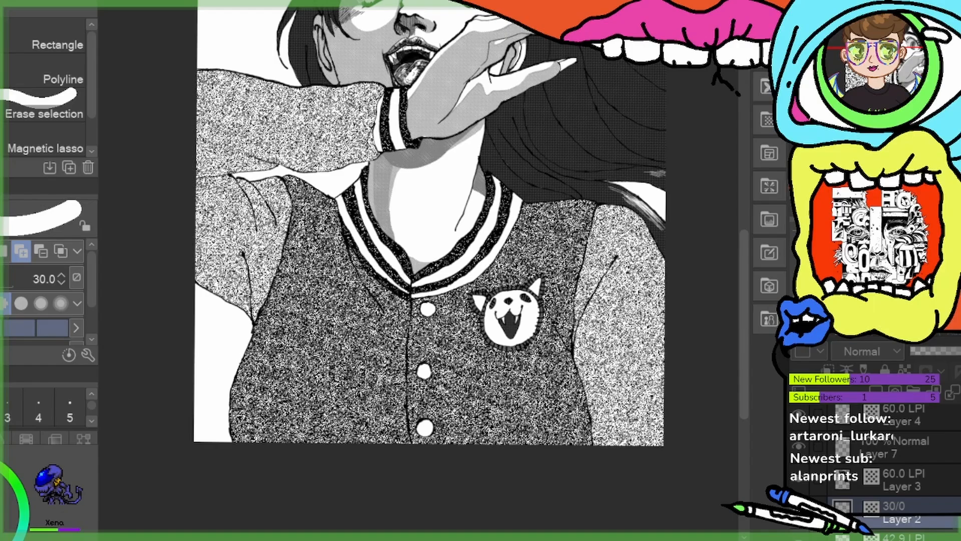
Darken the jacket body's lower-left edge and the button seam on Layer 2 with the Milli pen at size 20
key(p)
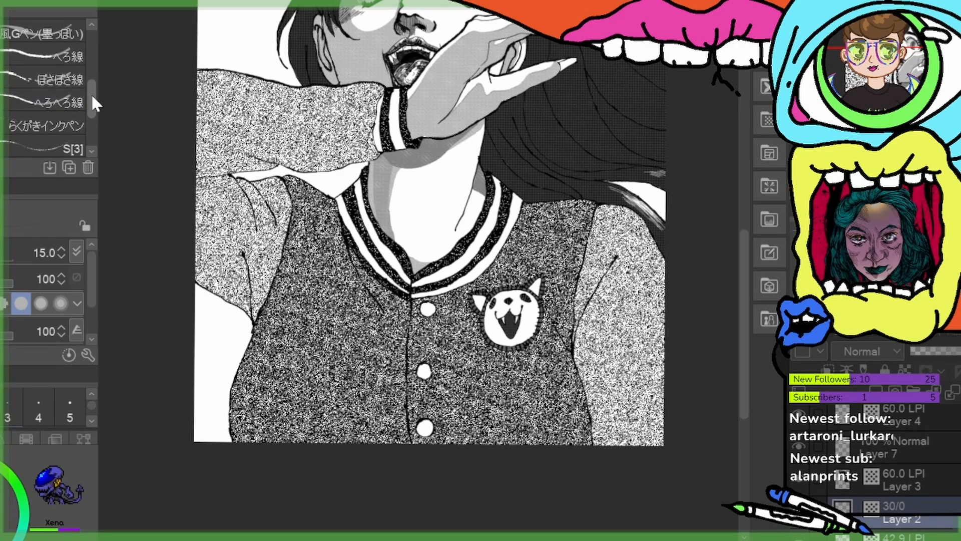
drag(91, 94, 93, 55)
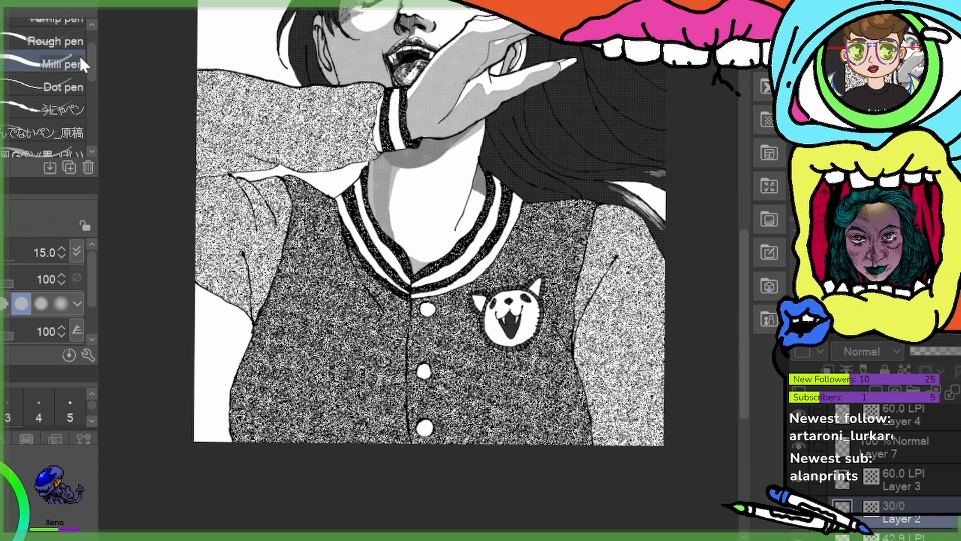
click(78, 57)
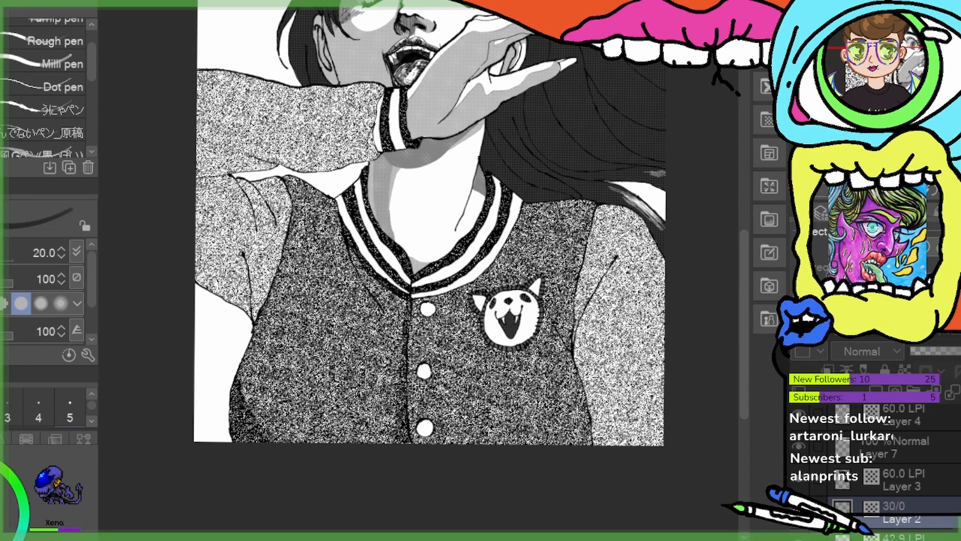
Make the gatagata lines layer active, choose another ink line pen, and set its brush size to 22.6
drag(533, 413, 435, 417)
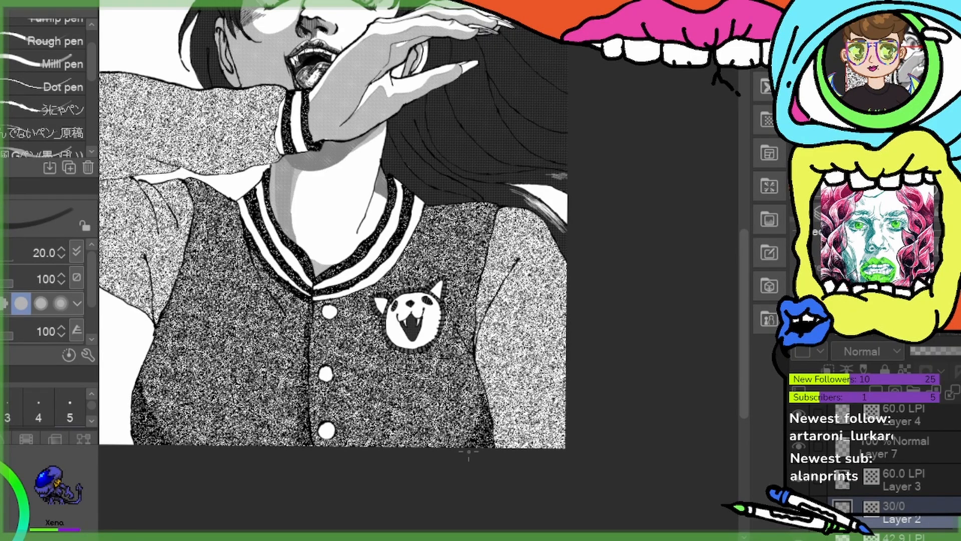
drag(482, 308, 531, 401)
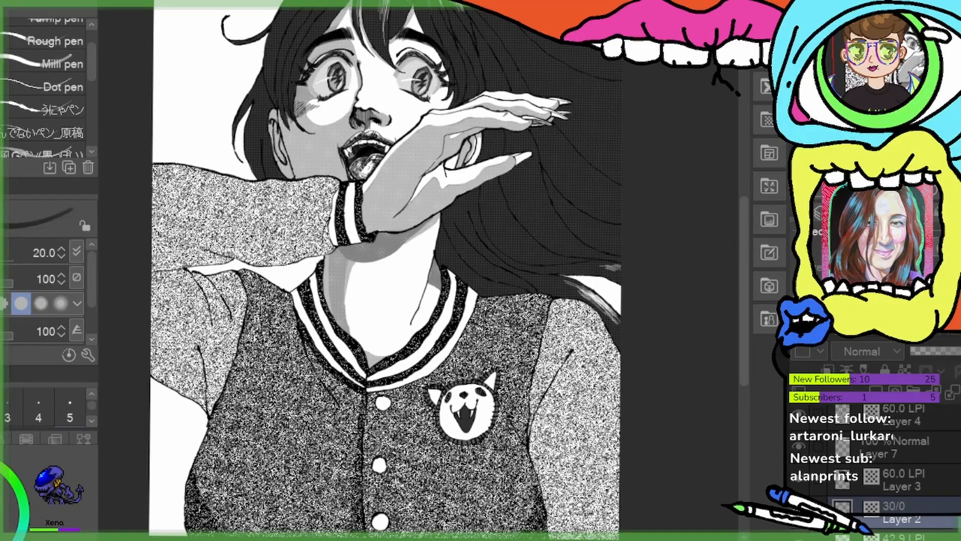
scroll(938, 447, down, 5)
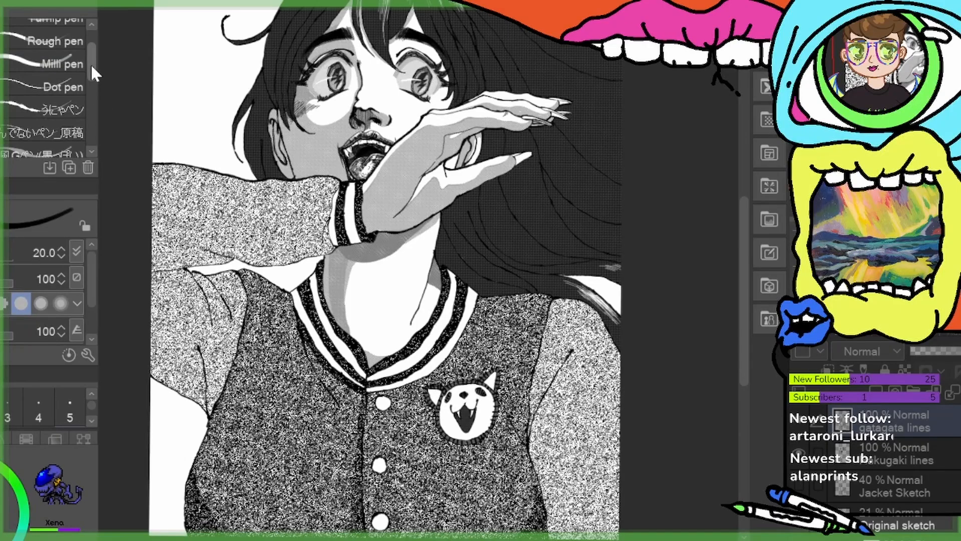
mouse_move(92, 67)
mouse_down()
mouse_move(94, 129)
mouse_move(88, 110)
mouse_move(76, 109)
mouse_up()
click(76, 112)
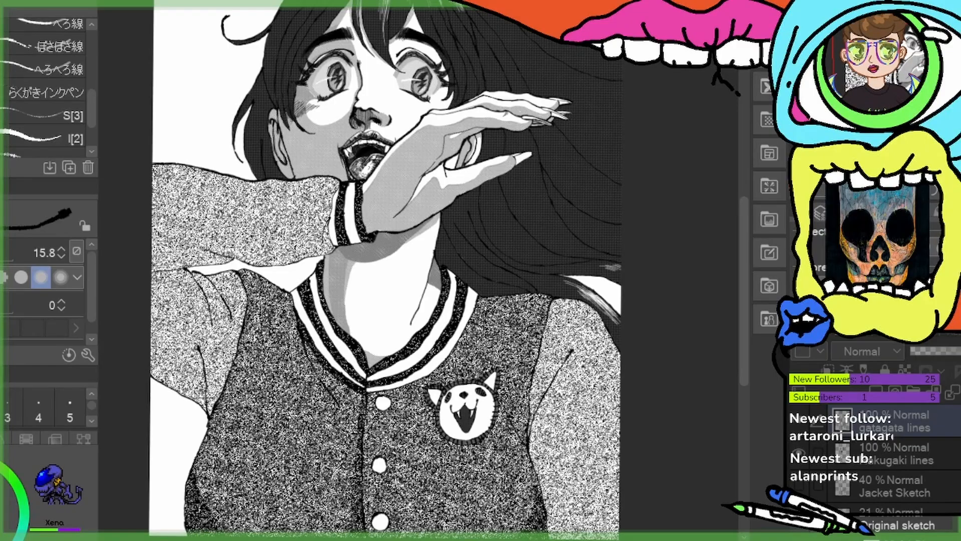
scroll(302, 258, up, 3)
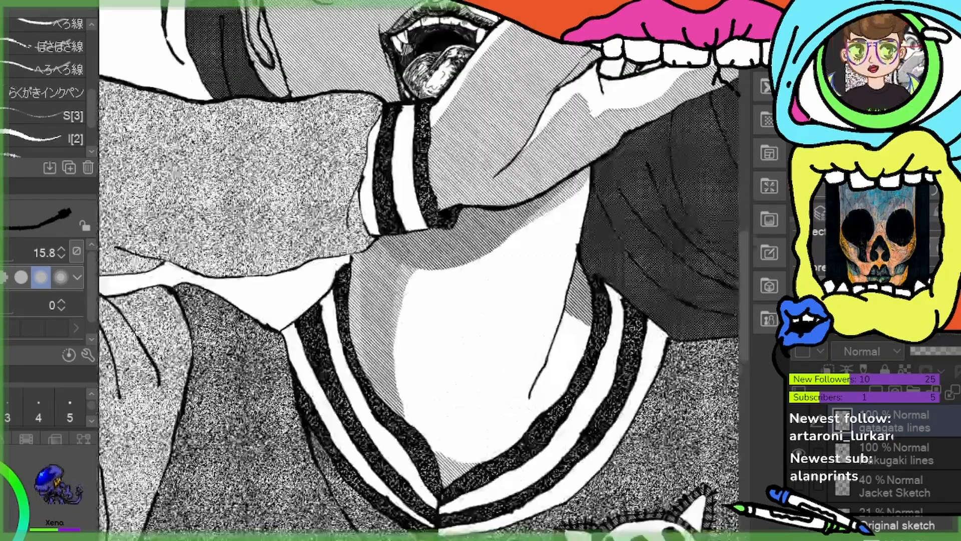
drag(301, 258, 470, 354)
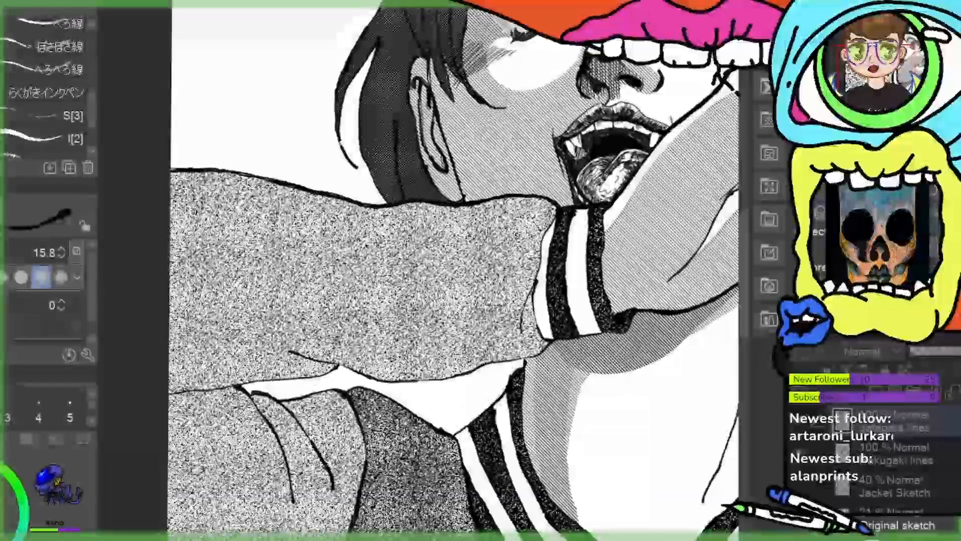
key(bracketright)
key(bracketright)
key(bracketright)
key(bracketright)
key(bracketright)
key(bracketright)
key(bracketright)
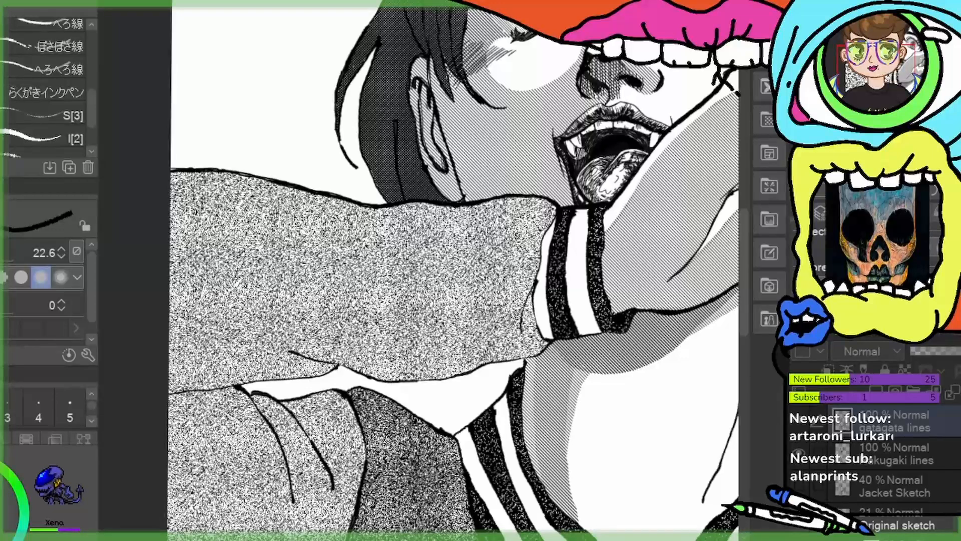
Thicken the lower outline of the raised jacket sleeve and its small fold line on the gatagata lines layer
drag(507, 390, 559, 344)
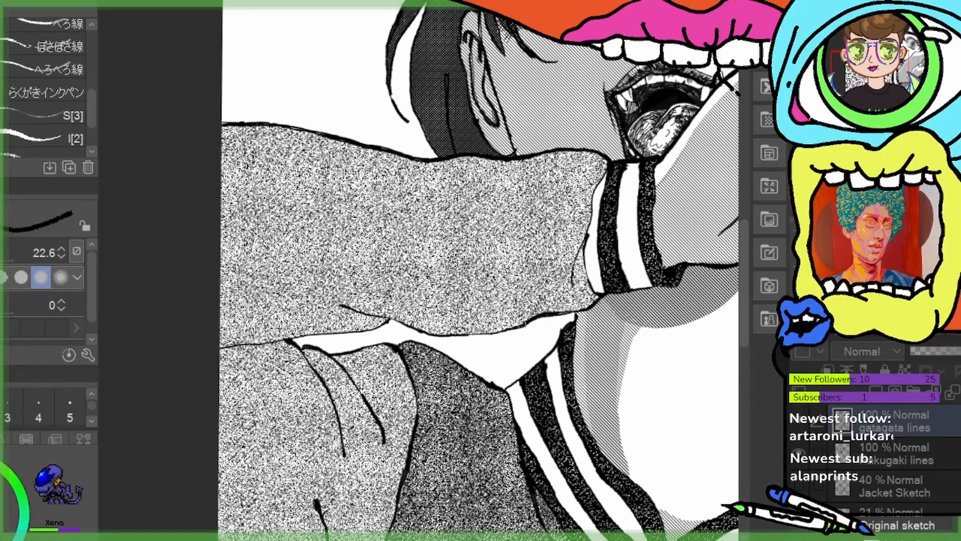
mouse_move(526, 323)
mouse_down()
mouse_move(427, 333)
mouse_move(340, 304)
mouse_up()
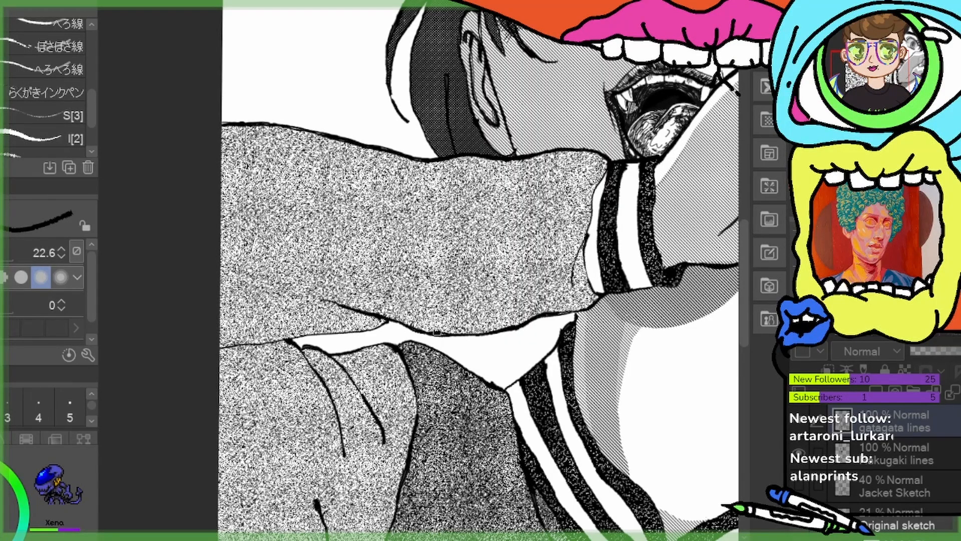
mouse_move(387, 322)
mouse_down()
mouse_move(192, 349)
mouse_move(140, 323)
mouse_up()
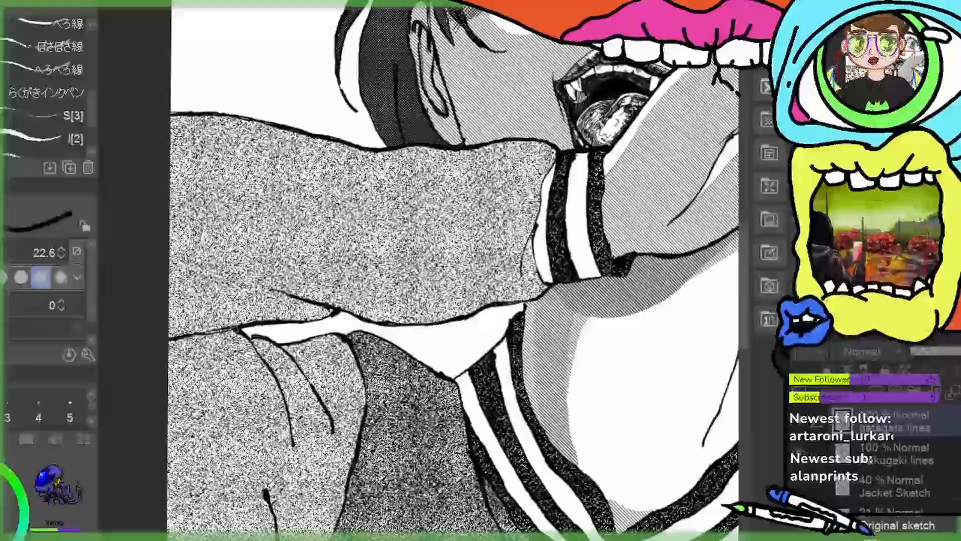
drag(338, 312, 168, 343)
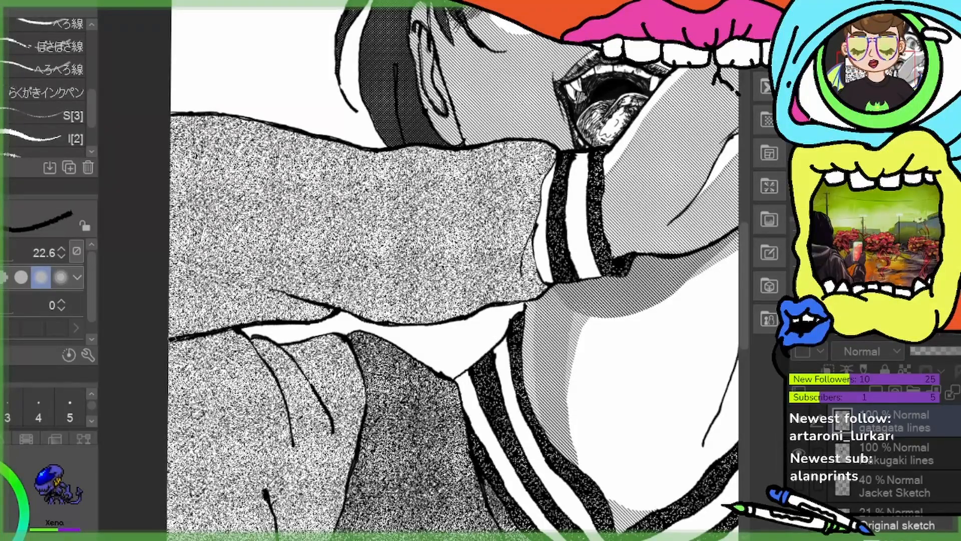
Thicken the line between the neck and the long hair, from below the wrist down towards the collar, redoing the uneven stroke
drag(490, 372, 312, 371)
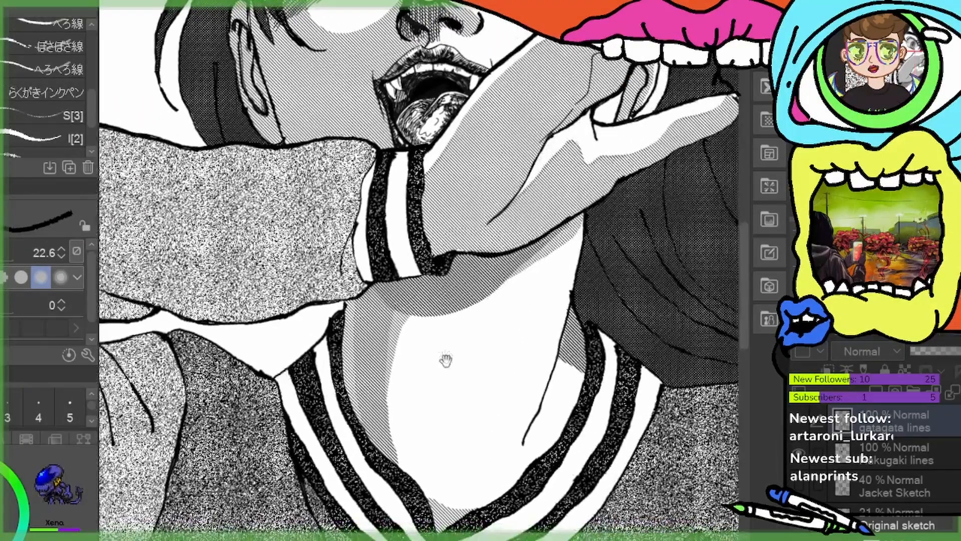
drag(446, 345, 371, 395)
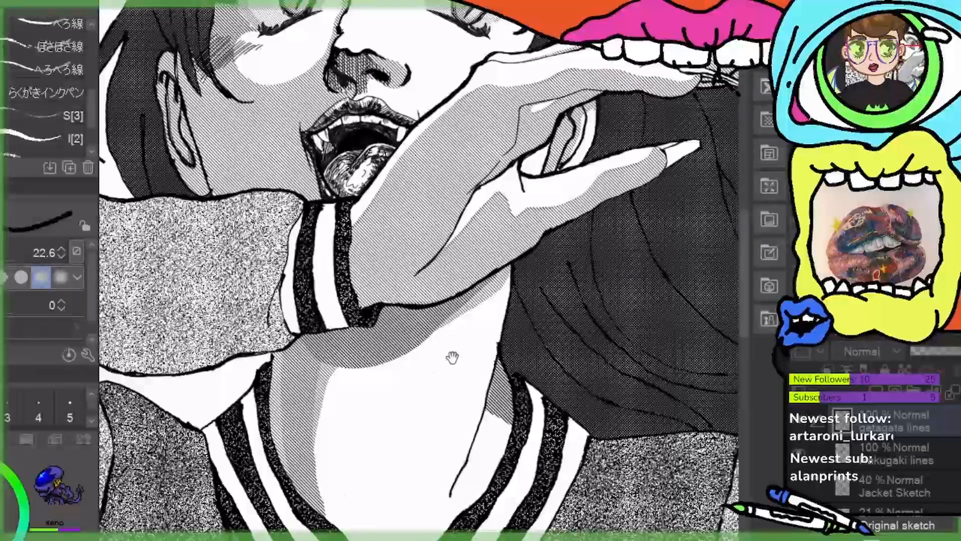
drag(583, 226, 343, 312)
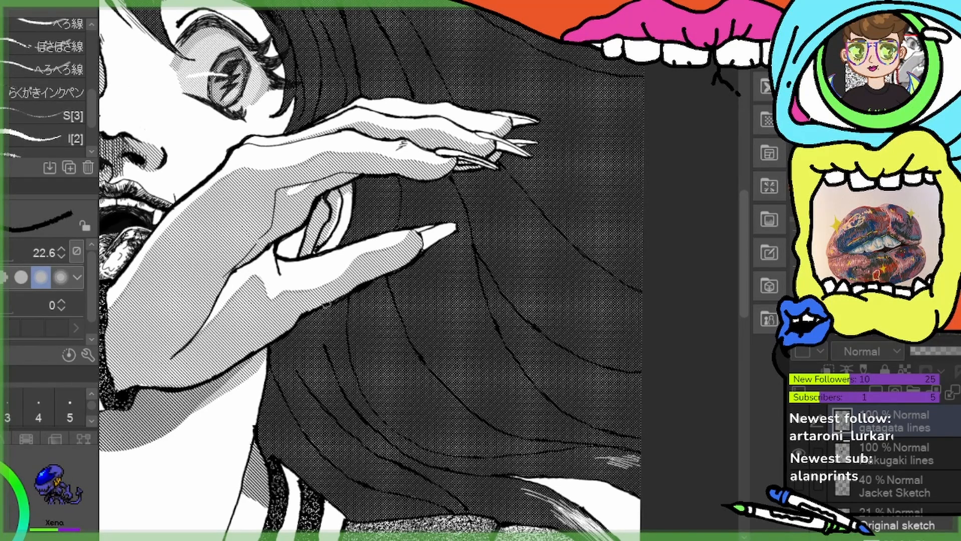
drag(329, 361, 450, 291)
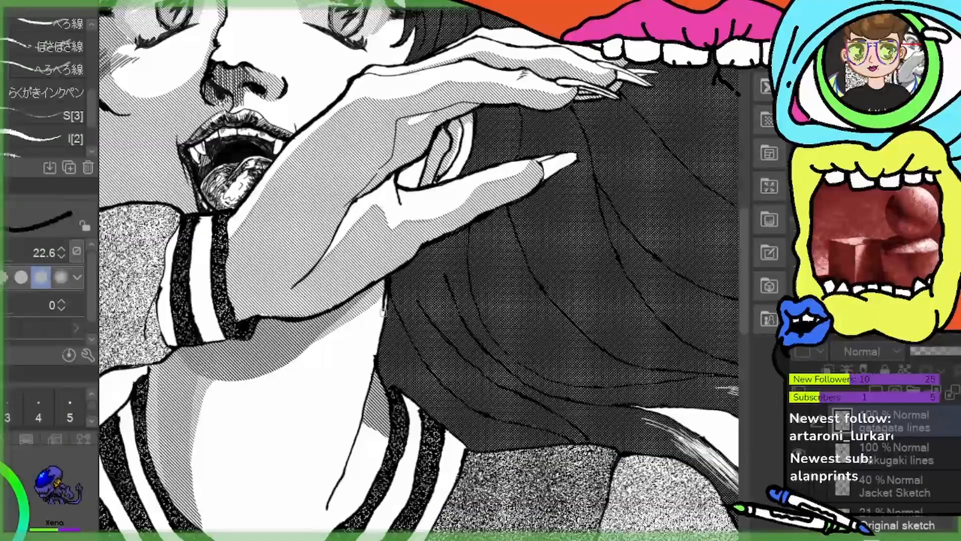
drag(383, 312, 377, 348)
drag(388, 289, 380, 324)
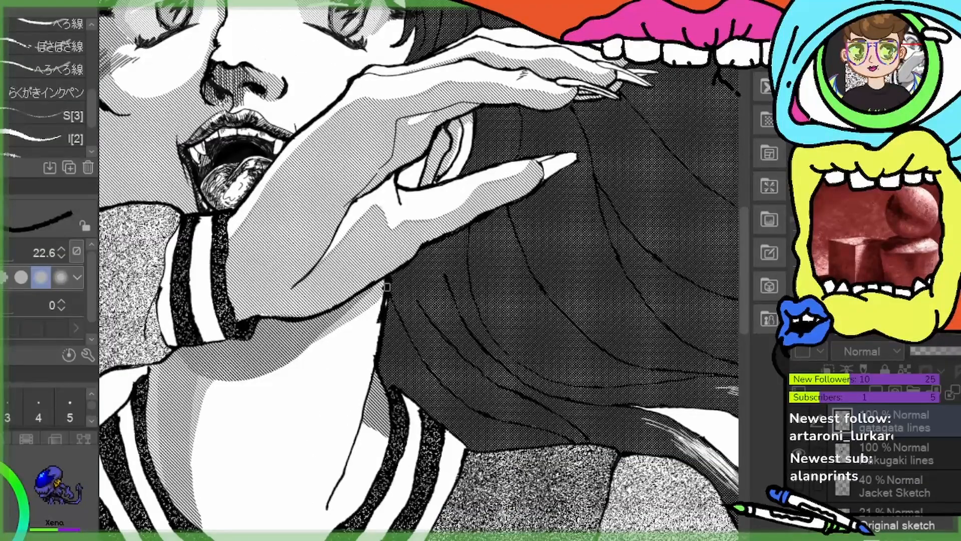
key(ctrl+z)
mouse_move(386, 291)
mouse_down()
mouse_move(375, 359)
mouse_move(387, 299)
mouse_move(375, 343)
mouse_up()
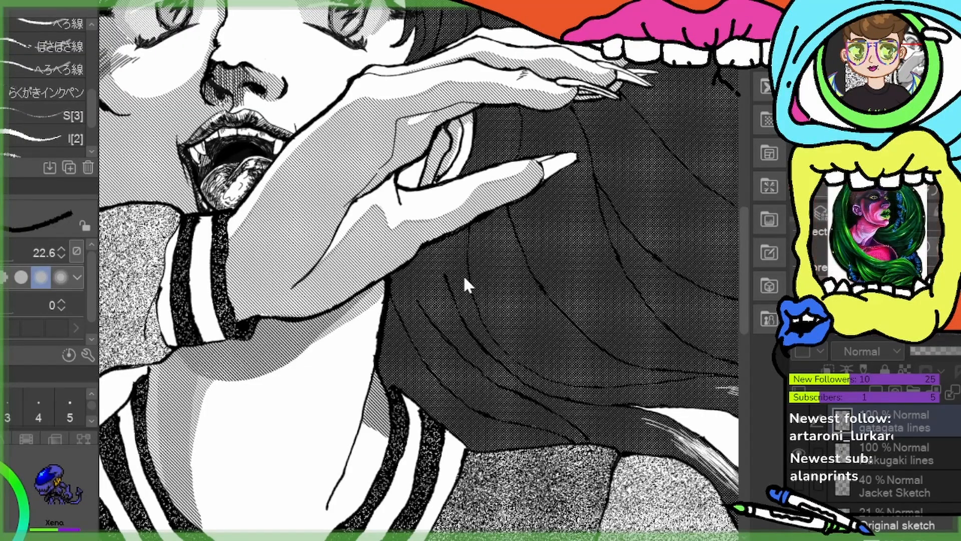
Thicken the long hair's lower outline where it crosses the collar and runs along the jacket shoulder and sleeve
drag(423, 375, 523, 467)
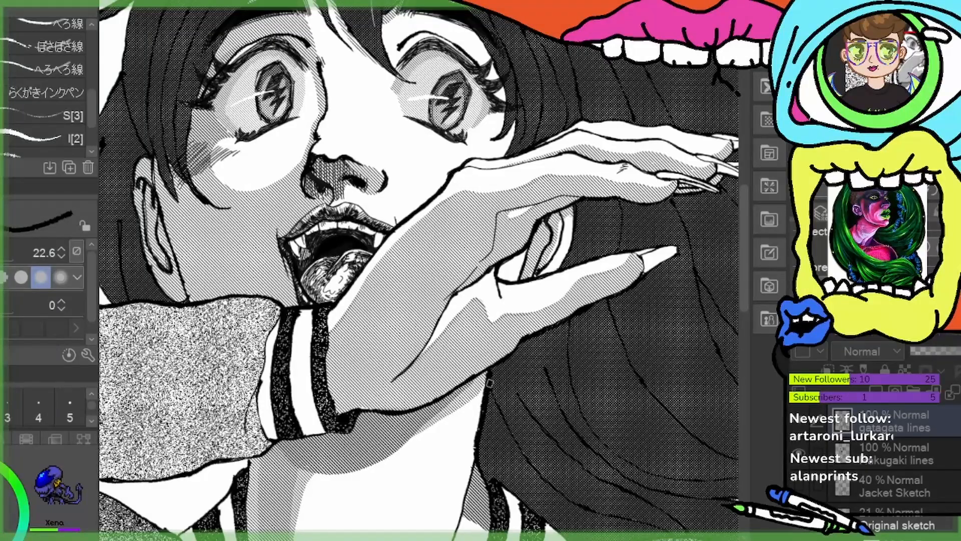
drag(491, 379, 303, 269)
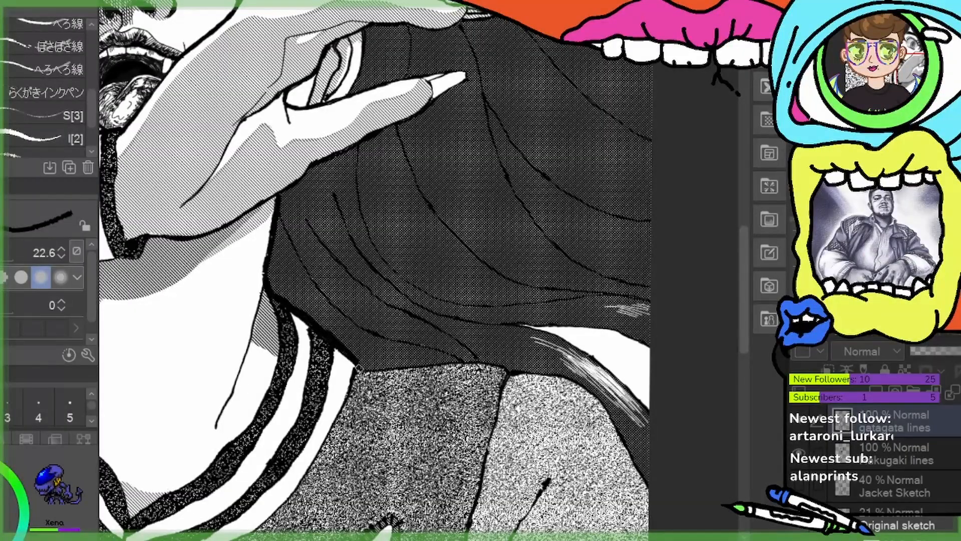
mouse_move(420, 392)
mouse_down()
mouse_move(600, 373)
mouse_move(216, 284)
mouse_move(270, 306)
mouse_move(259, 318)
mouse_up()
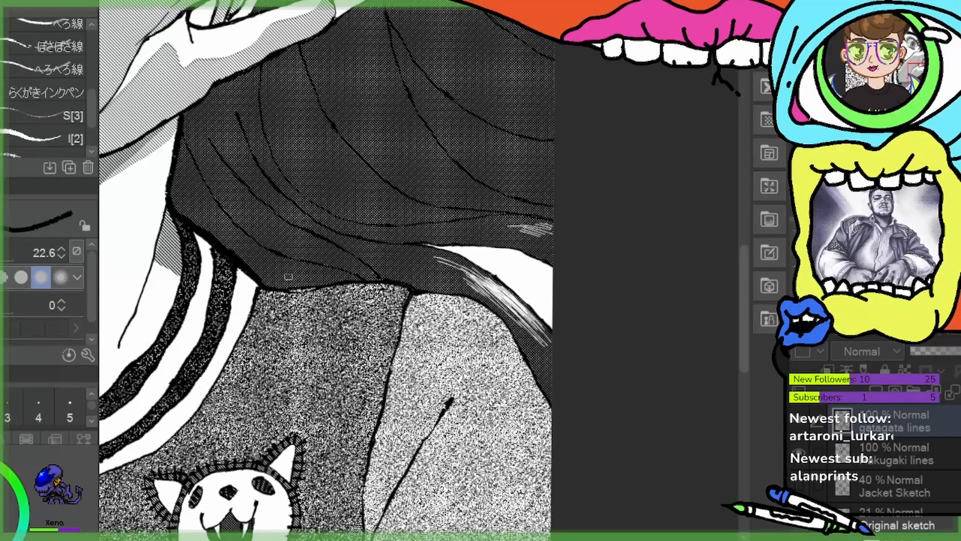
mouse_move(258, 274)
mouse_down()
mouse_move(467, 294)
mouse_move(506, 319)
mouse_move(540, 379)
mouse_move(518, 330)
mouse_move(550, 395)
mouse_up()
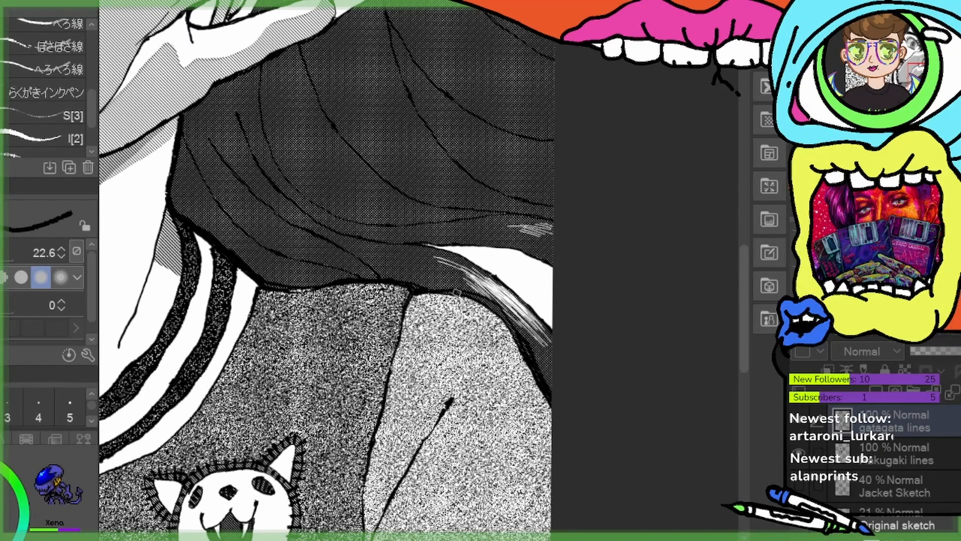
Thicken the outer corner of the collar on the raised-arm side and the sleeve outline leading to the cuff
drag(374, 353, 618, 357)
drag(316, 351, 596, 378)
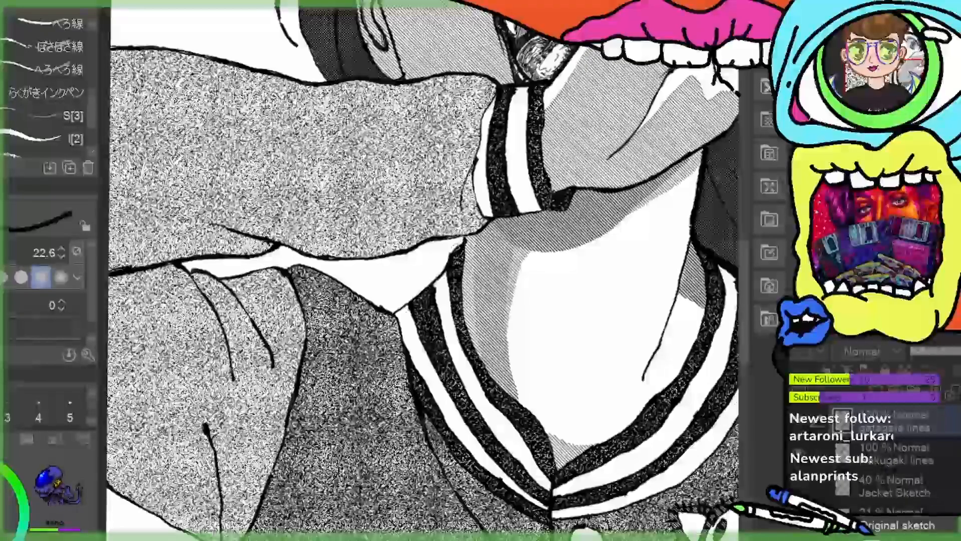
drag(407, 297, 391, 313)
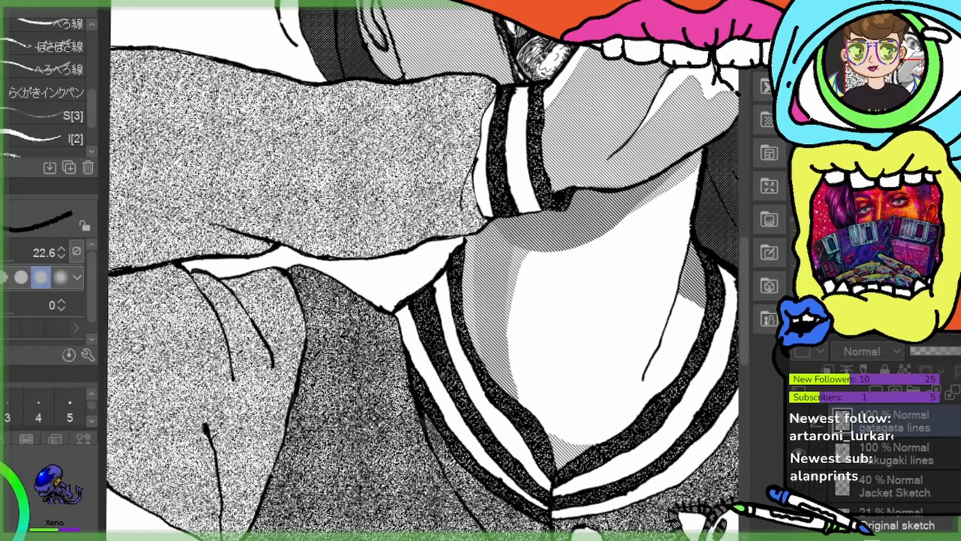
drag(445, 268, 498, 308)
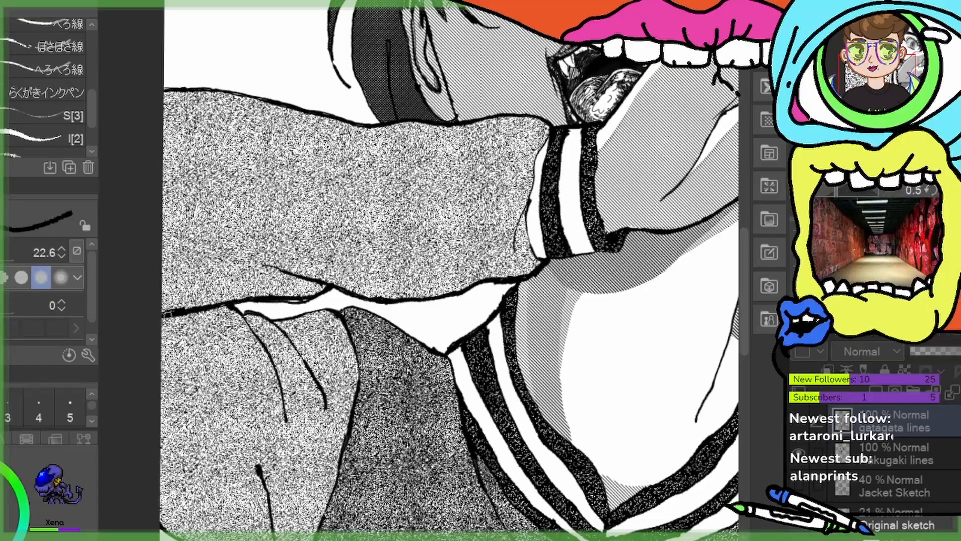
Thicken the striped cuff's lower edge and the underside outline of the wrist and hand
drag(500, 401, 352, 393)
drag(397, 225, 418, 408)
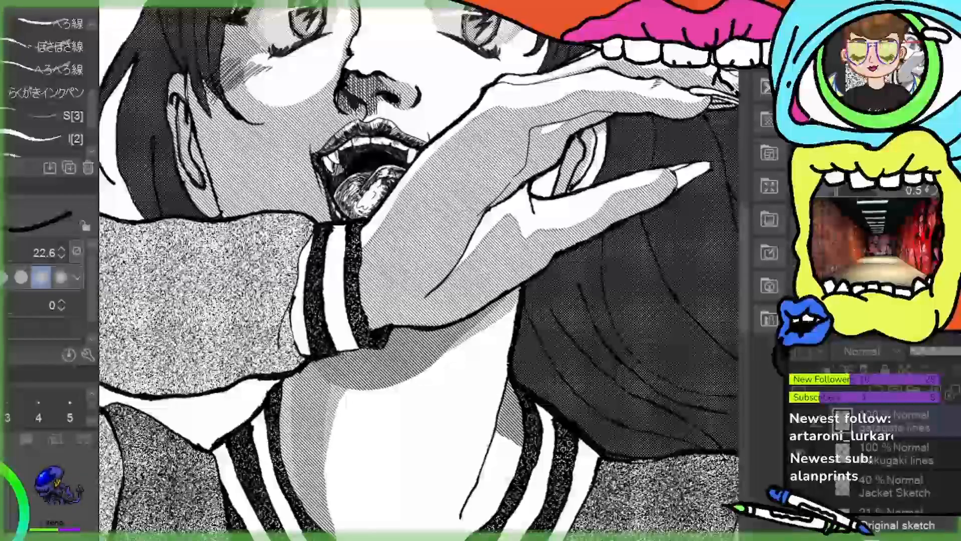
drag(334, 352, 356, 351)
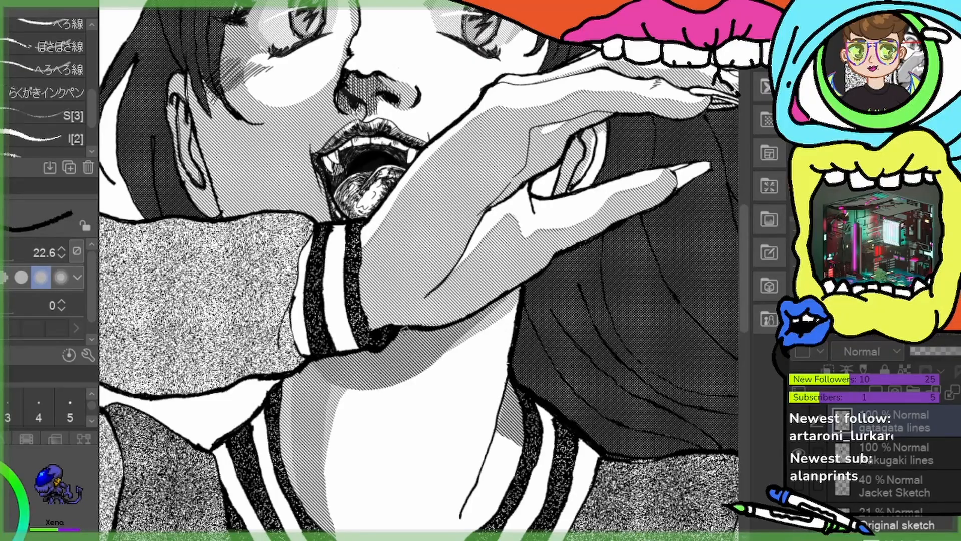
drag(434, 330, 456, 324)
drag(523, 287, 485, 309)
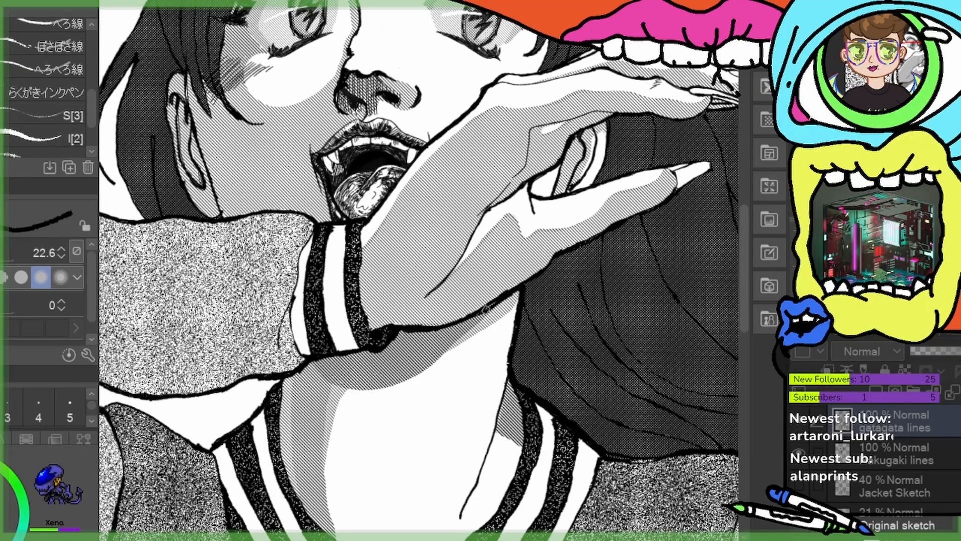
drag(558, 258, 513, 291)
Thicken the upper outline of the raised hand where it crosses the cheek and hair
drag(593, 181, 491, 281)
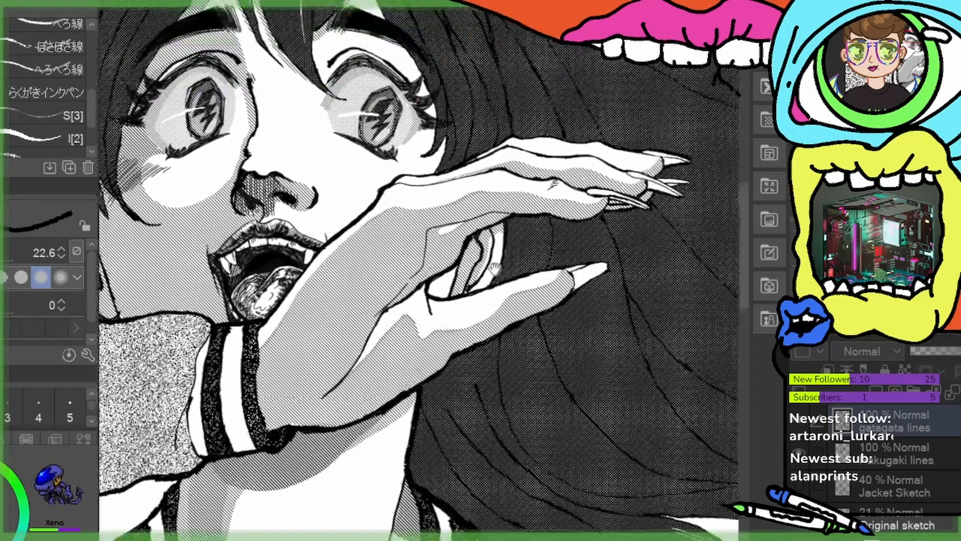
drag(483, 319, 533, 450)
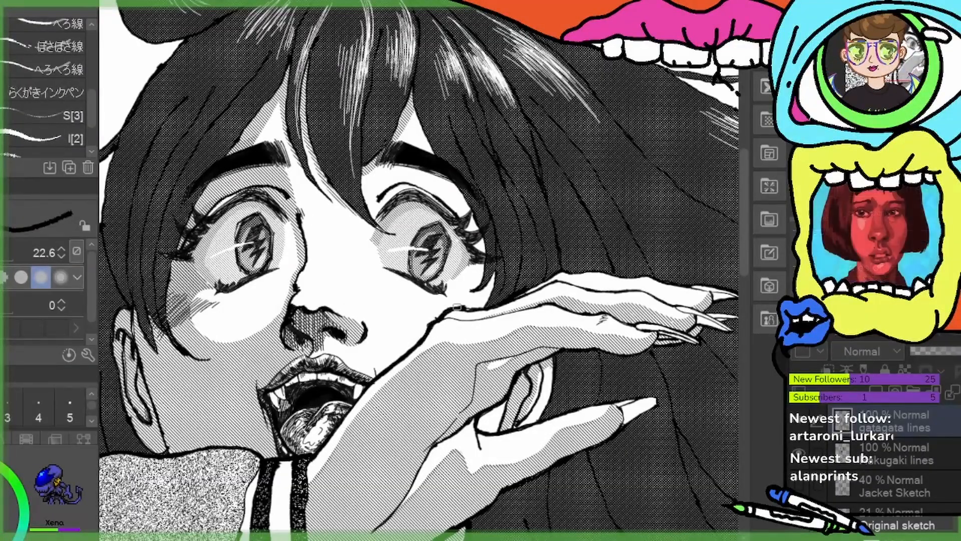
drag(539, 292, 420, 323)
drag(461, 450, 587, 390)
mouse_move(495, 415)
mouse_down()
mouse_move(540, 445)
mouse_move(510, 465)
mouse_up()
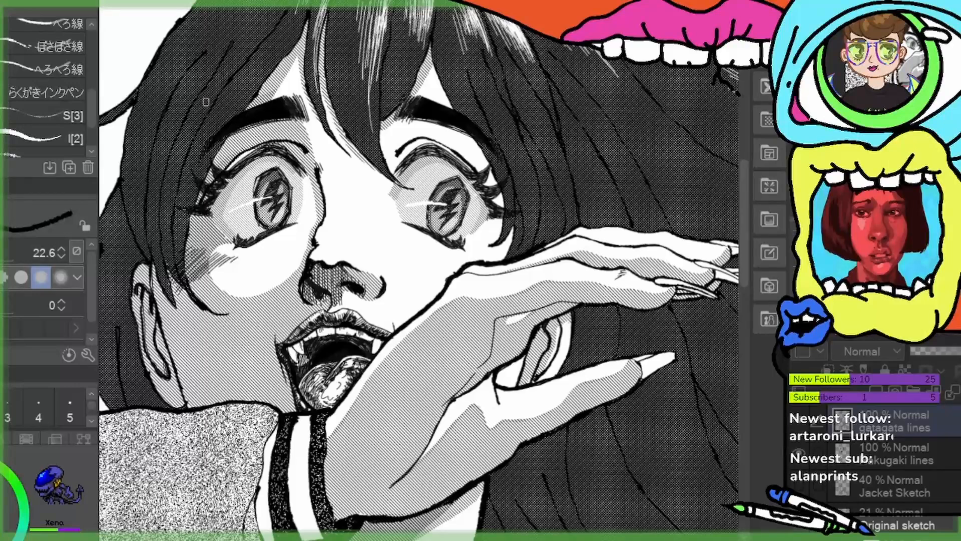
Select a layer near the lower end of the layer stack and prepare its expression color and tone settings for the background
scroll(458, 259, down, 3)
drag(630, 459, 611, 326)
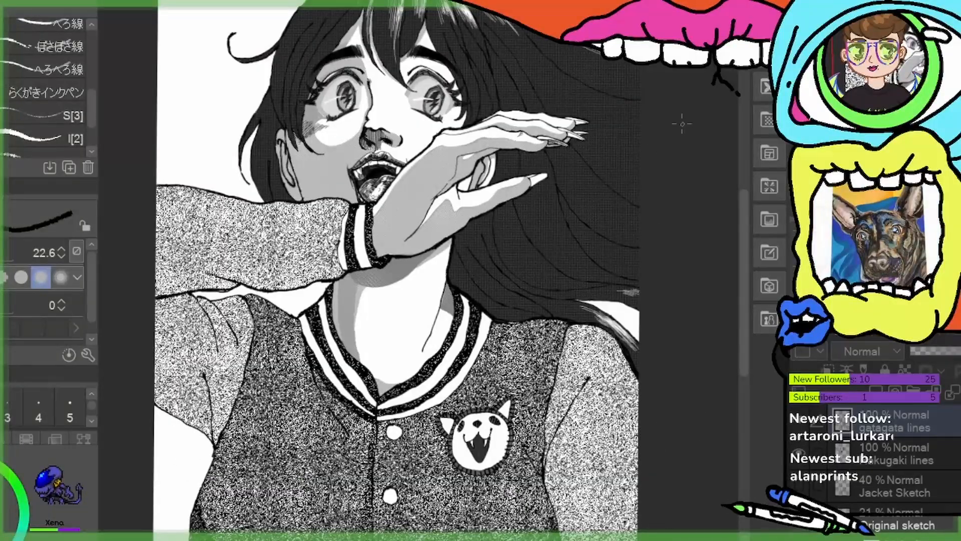
scroll(674, 129, down, 1)
drag(672, 129, 617, 168)
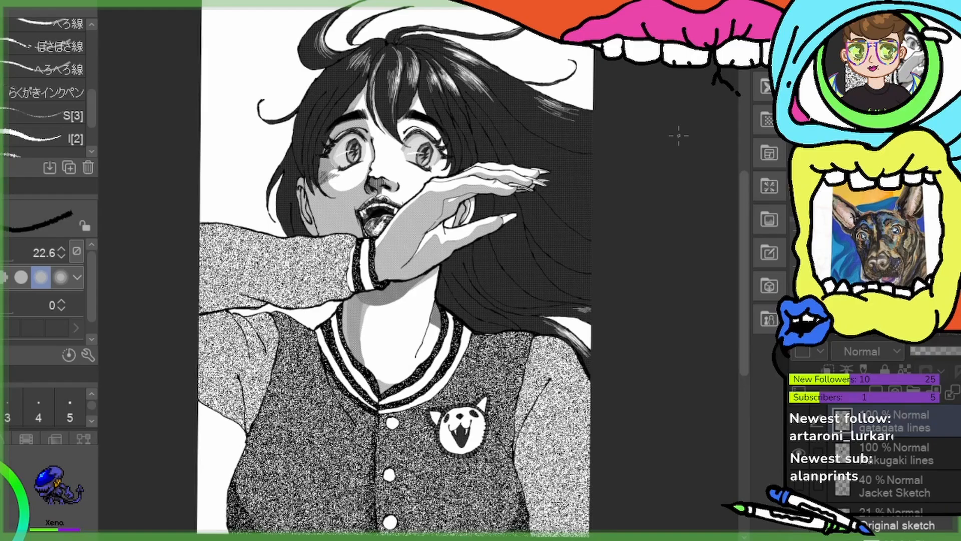
scroll(847, 408, down, 5)
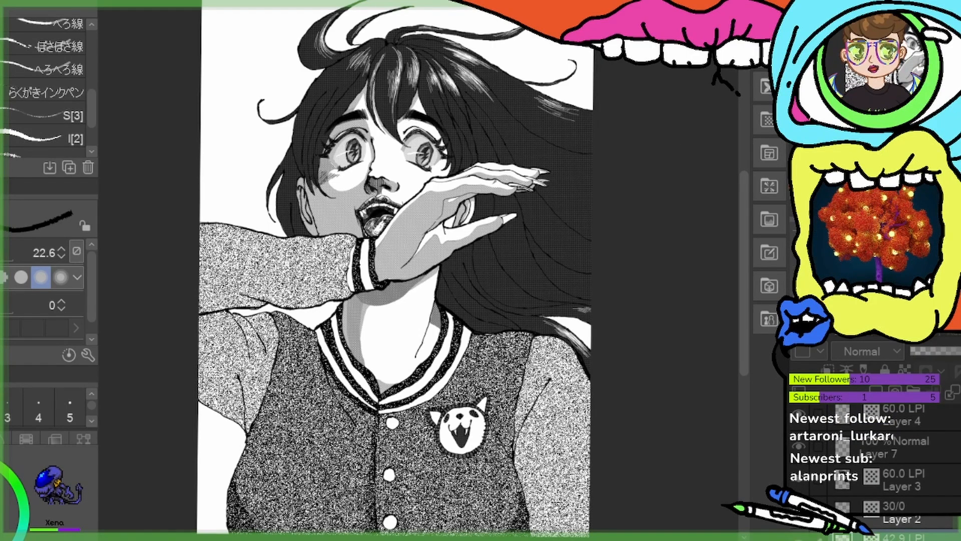
click(921, 539)
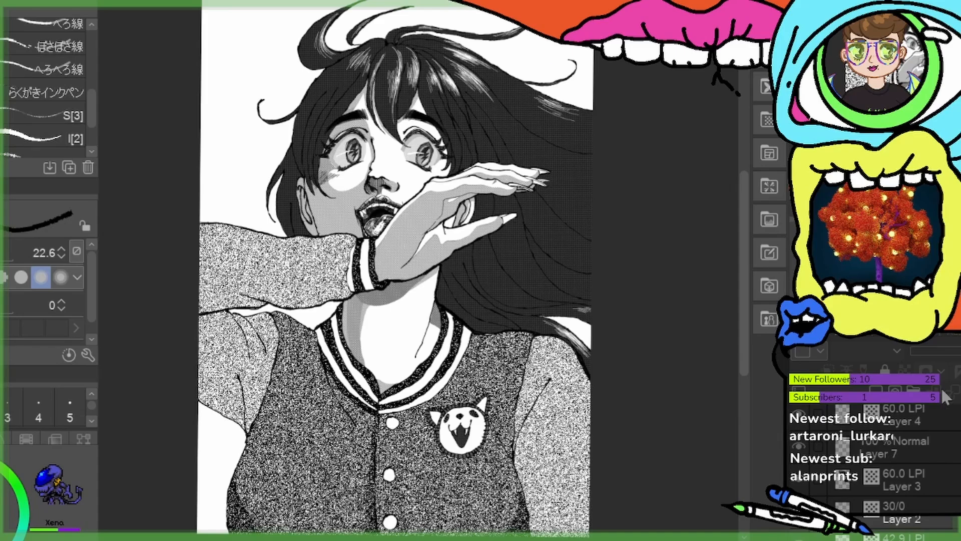
click(875, 394)
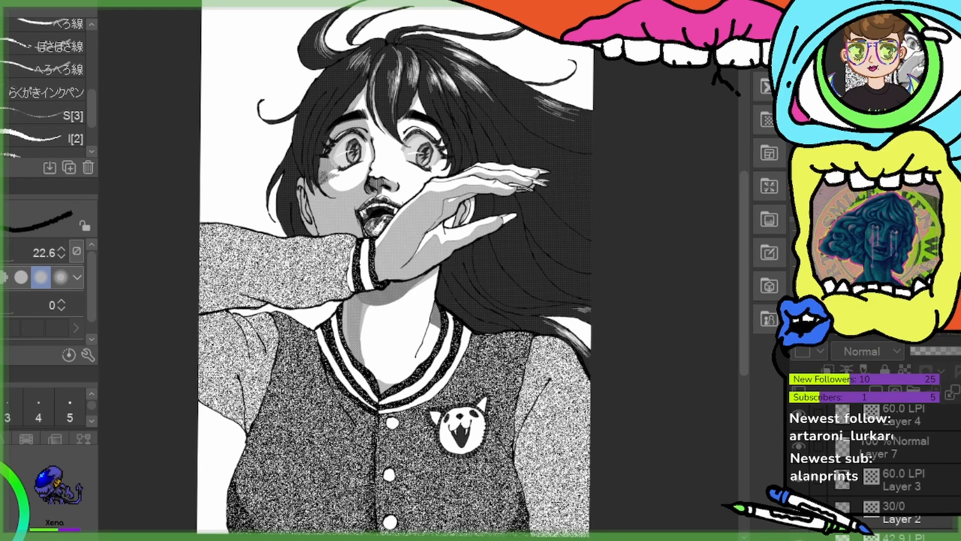
click(882, 290)
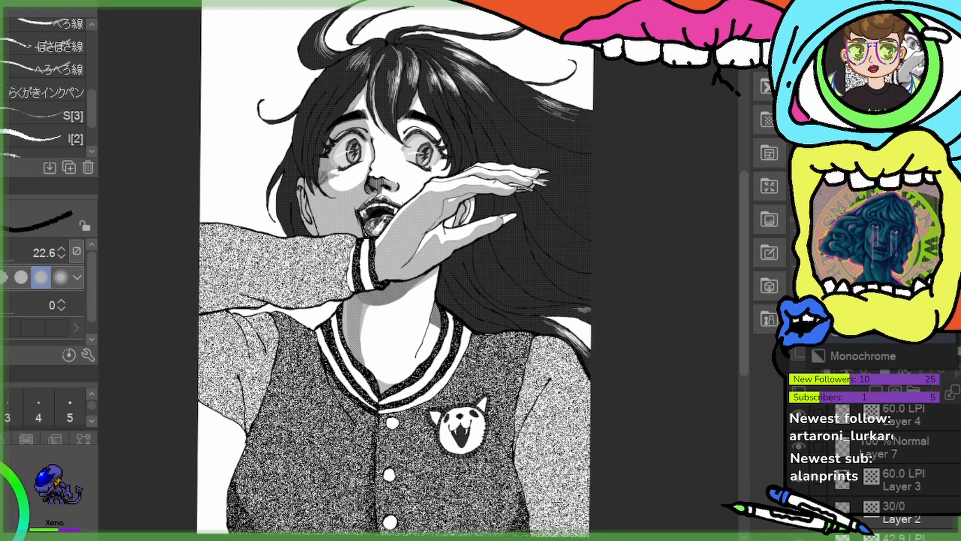
click(881, 334)
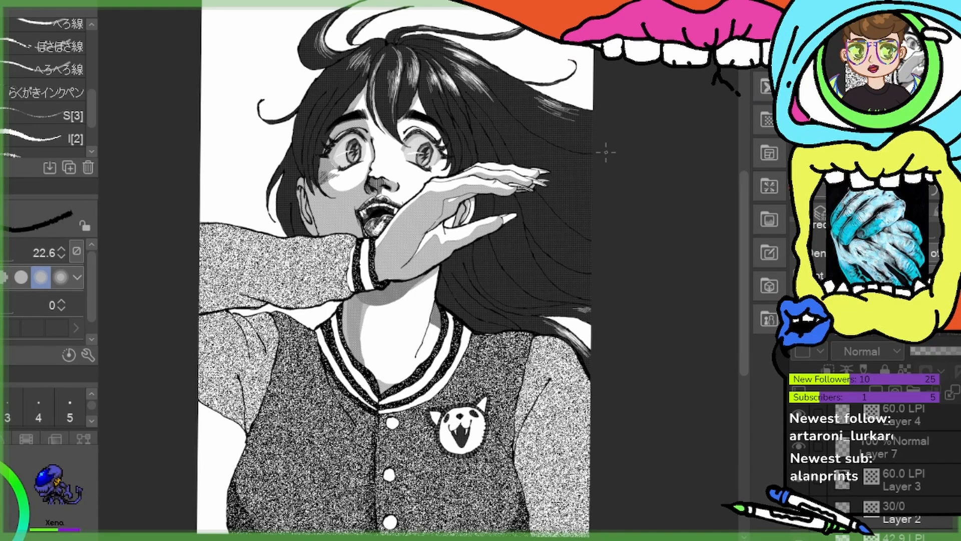
Fill the empty background around the girl's head with a light halftone and check the dots up close
key(x)
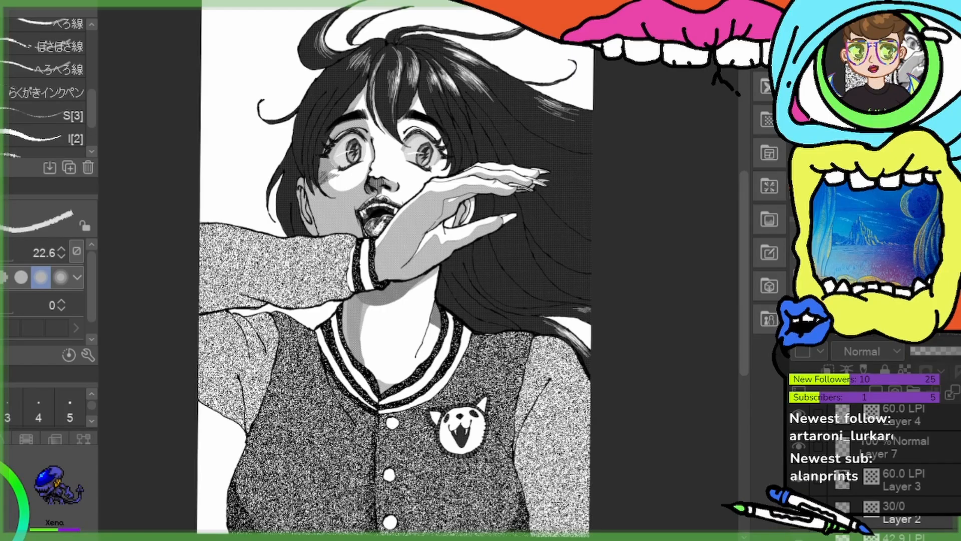
key(g)
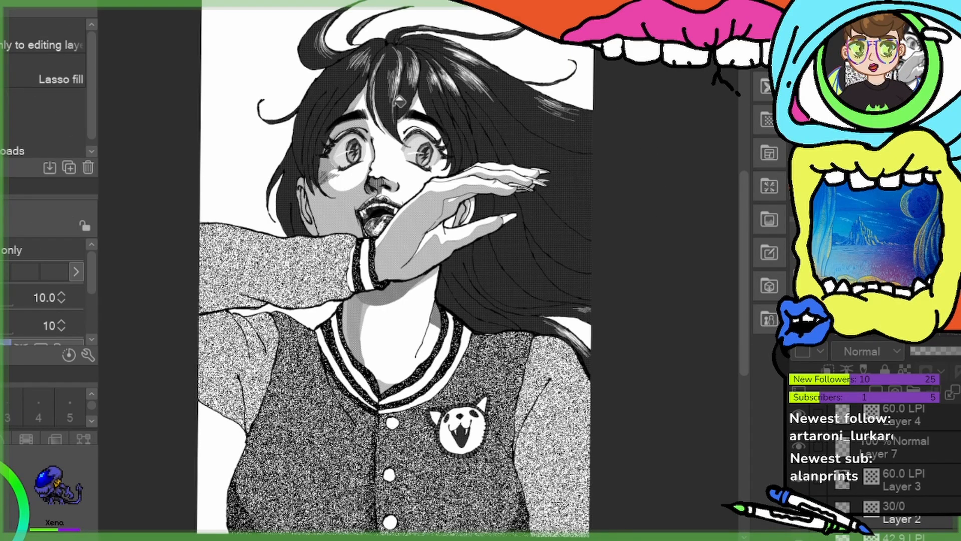
click(241, 132)
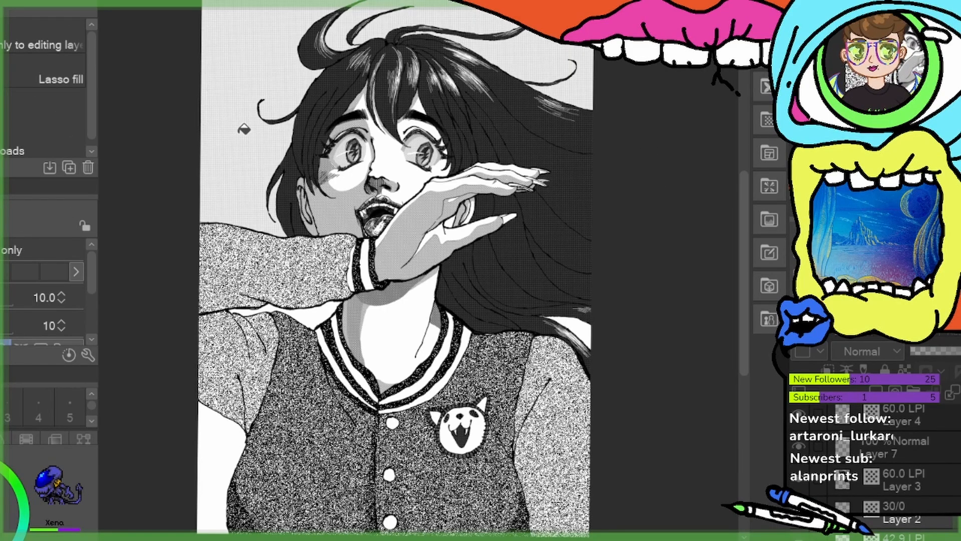
scroll(243, 135, up, 2)
scroll(237, 135, up, 6)
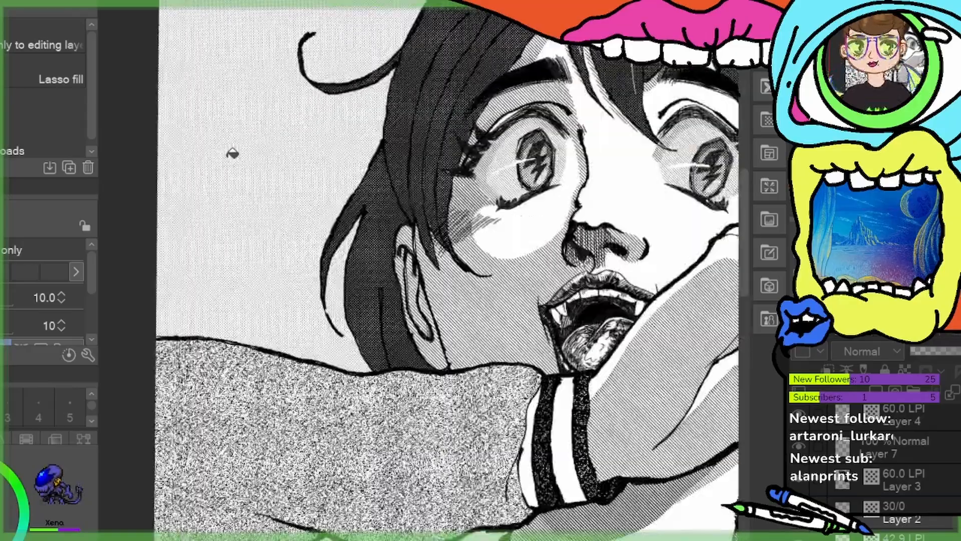
scroll(368, 164, up, 3)
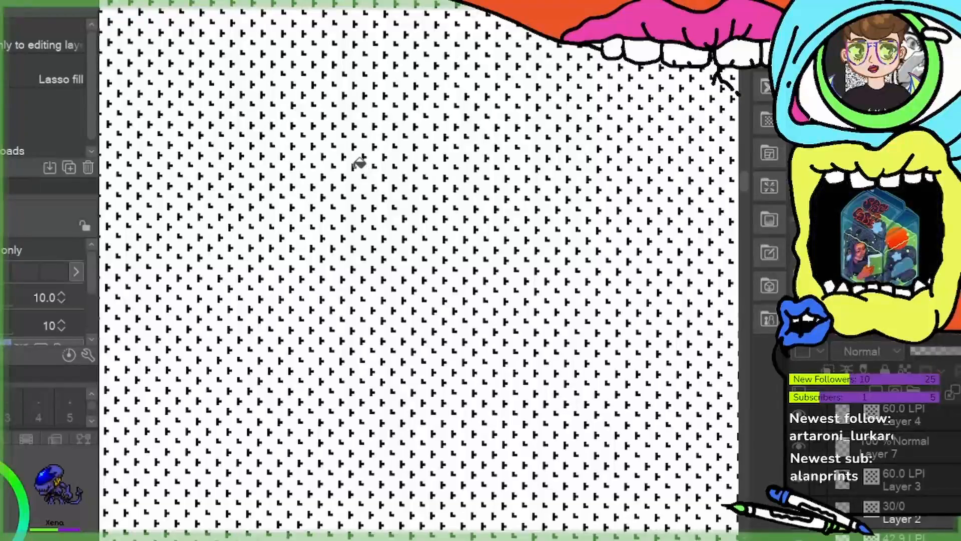
Make the background halftone coarser, with larger and more widely spaced dots
scroll(356, 165, down, 1)
scroll(356, 165, down, 6)
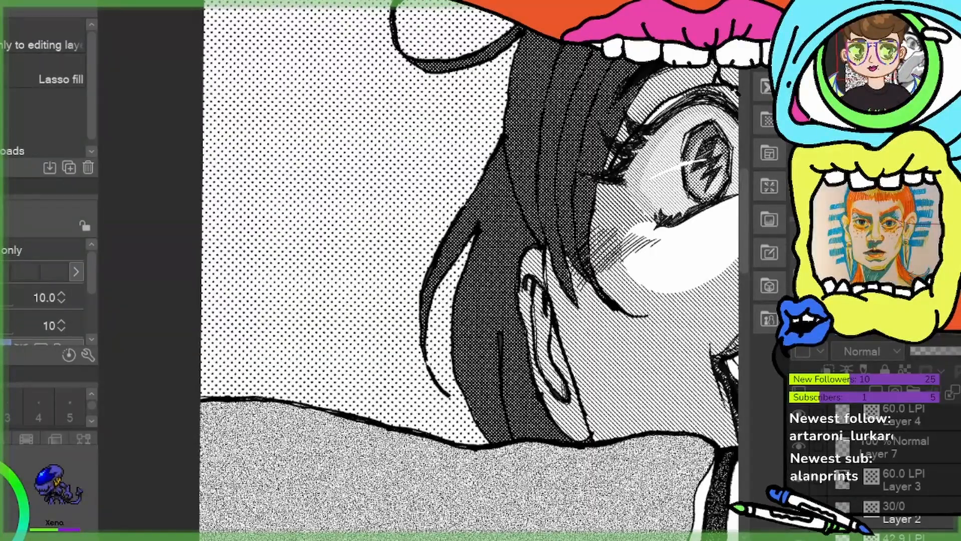
scroll(450, 100, down, 3)
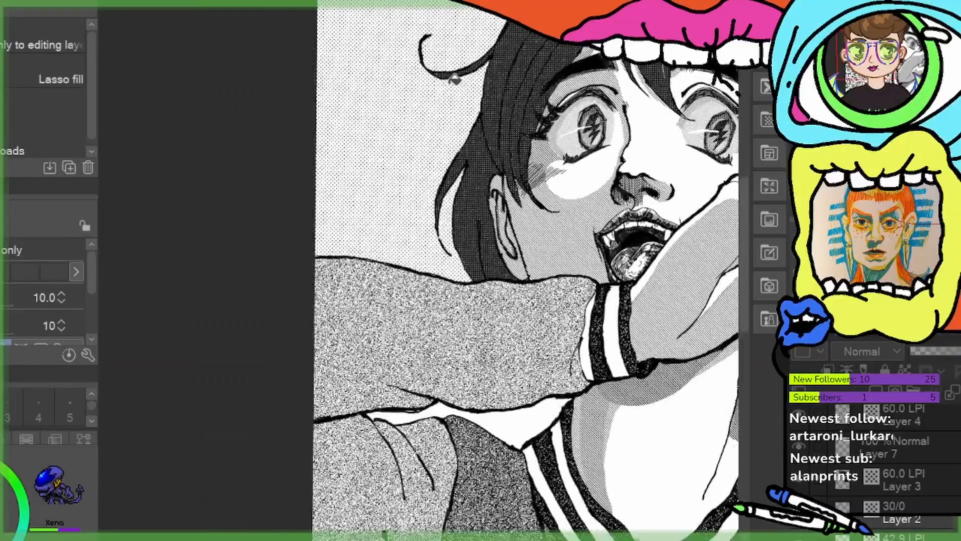
Try star-shaped dots in the background halftone and compare them up close and across the illustration
scroll(430, 150, up, 5)
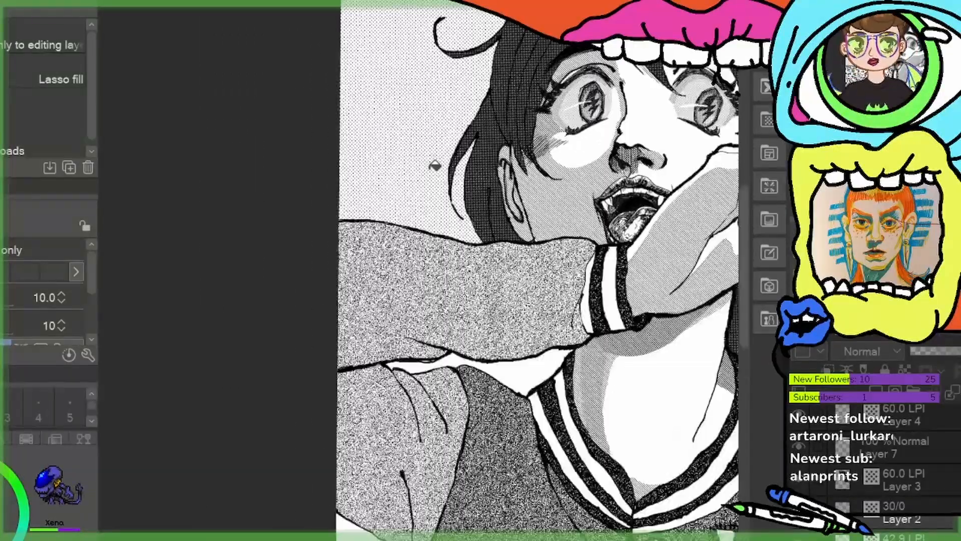
scroll(429, 142, up, 1)
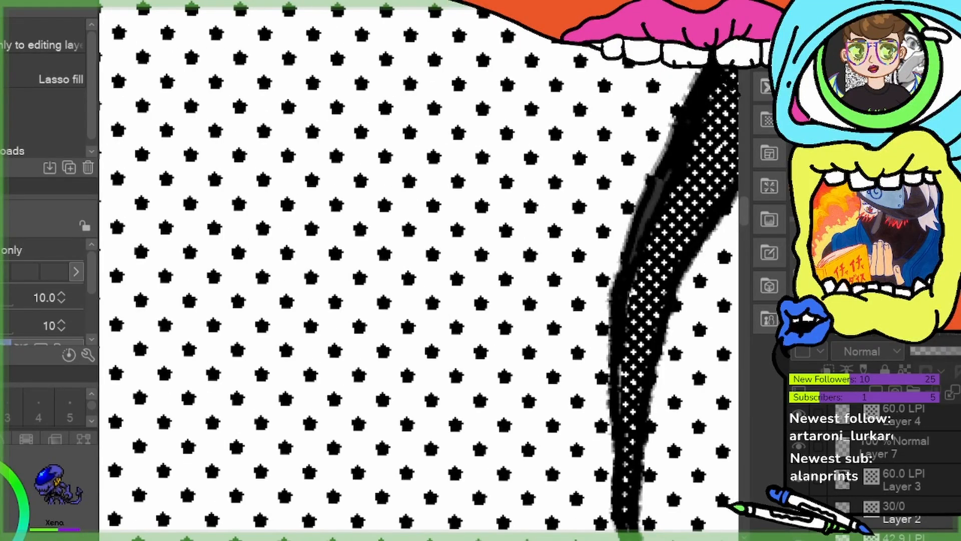
scroll(416, 171, down, 2)
scroll(418, 171, down, 5)
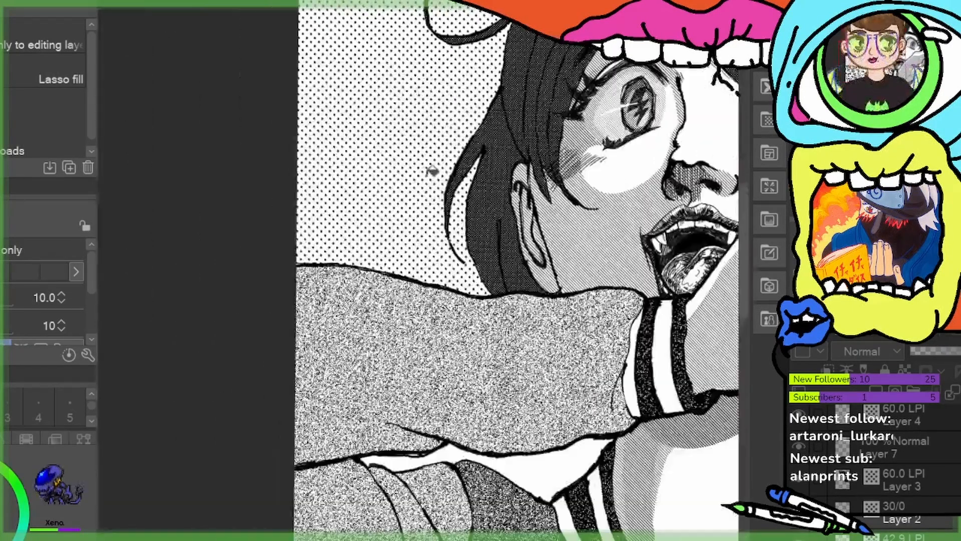
scroll(435, 90, down, 2)
scroll(436, 90, up, 7)
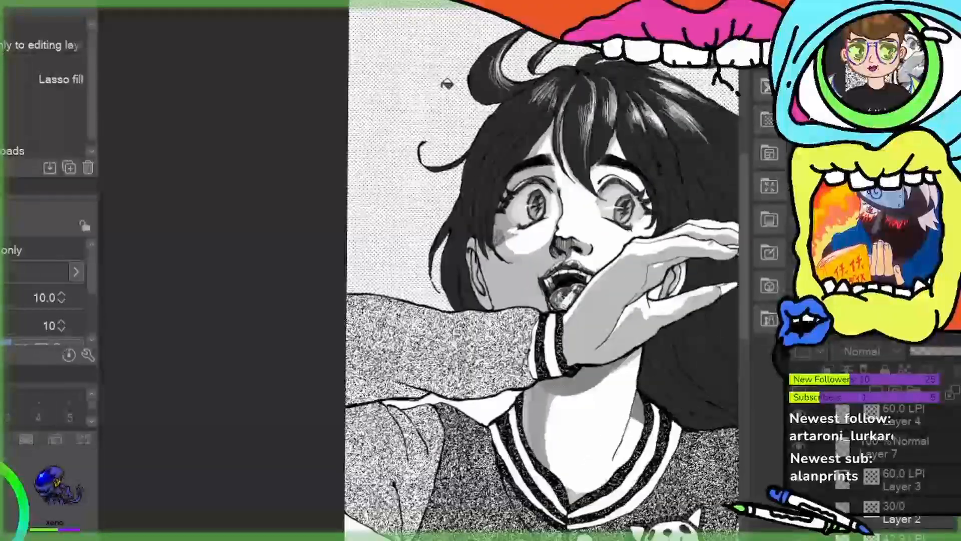
scroll(435, 214, up, 4)
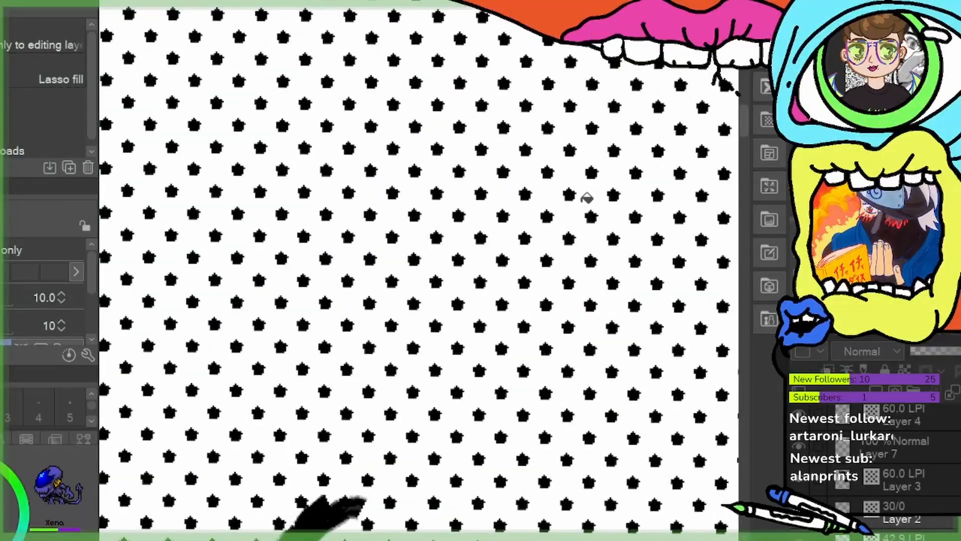
scroll(585, 200, down, 6)
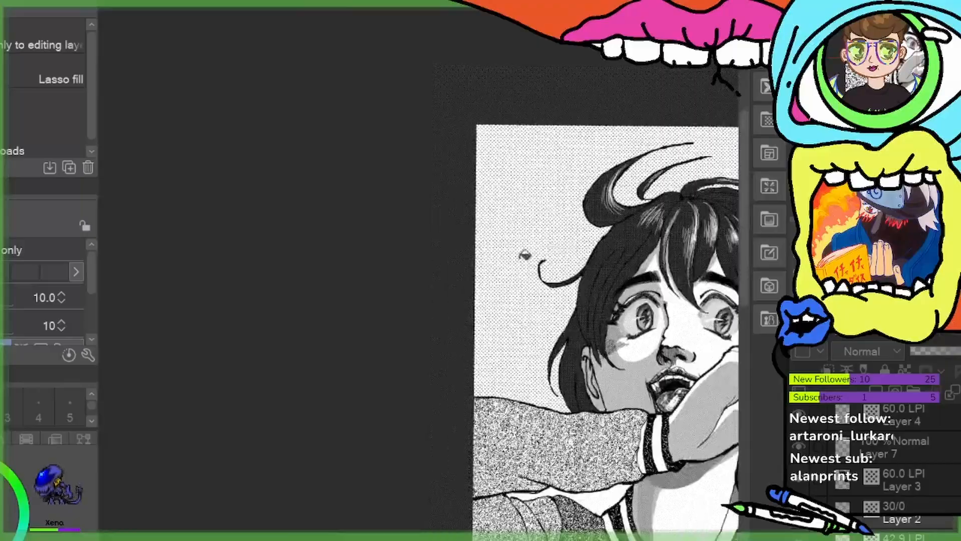
scroll(558, 391, up, 2)
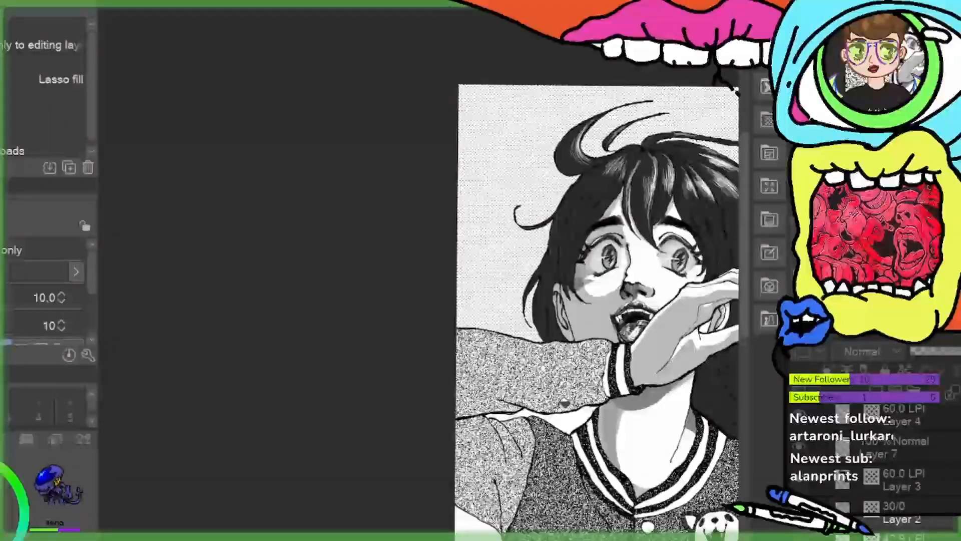
scroll(571, 227, up, 3)
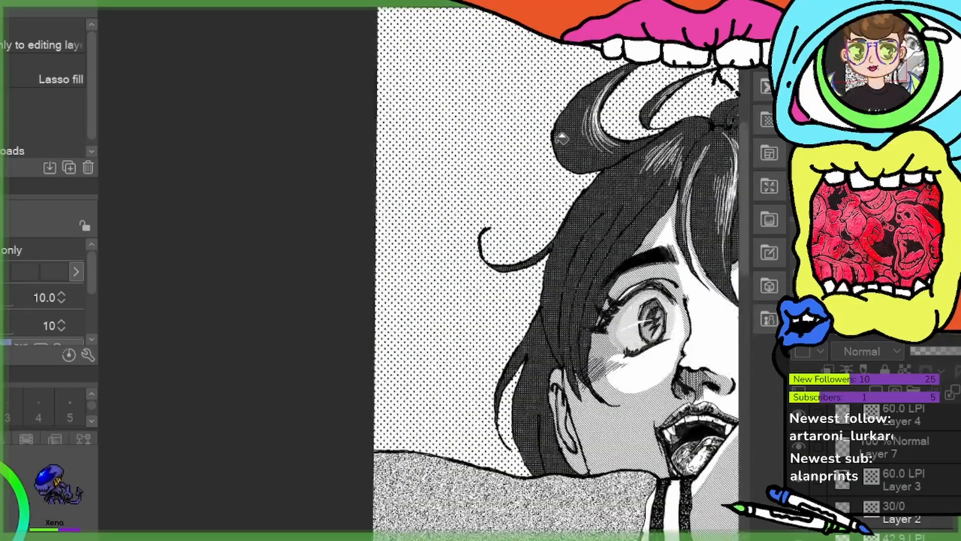
Try flower-shaped dots in the background halftone and inspect the pattern around the loose hair curl
scroll(553, 124, up, 2)
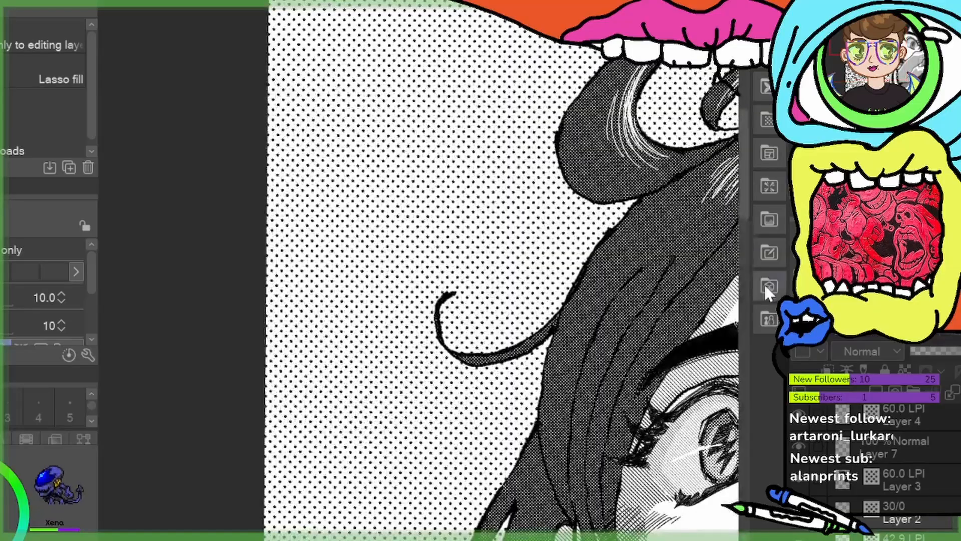
scroll(495, 162, up, 2)
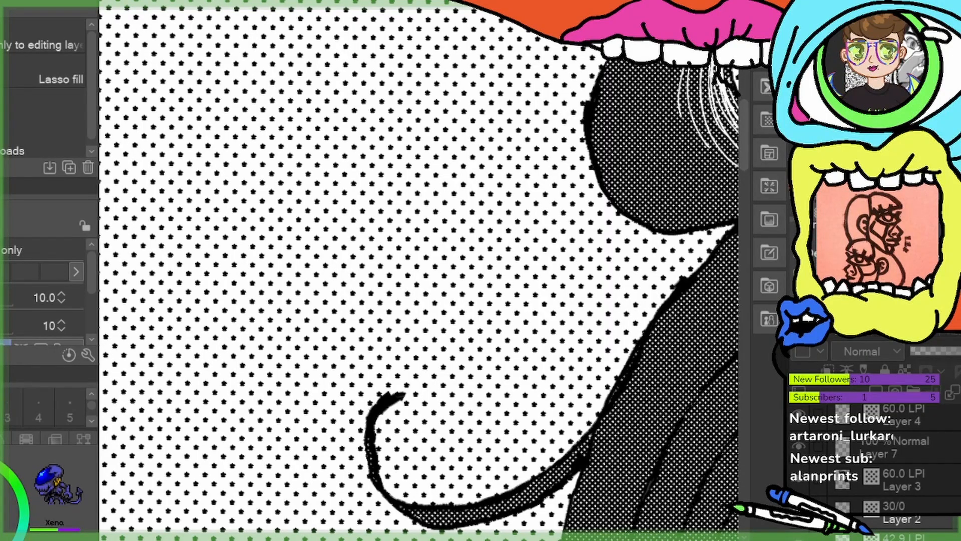
scroll(651, 262, up, 3)
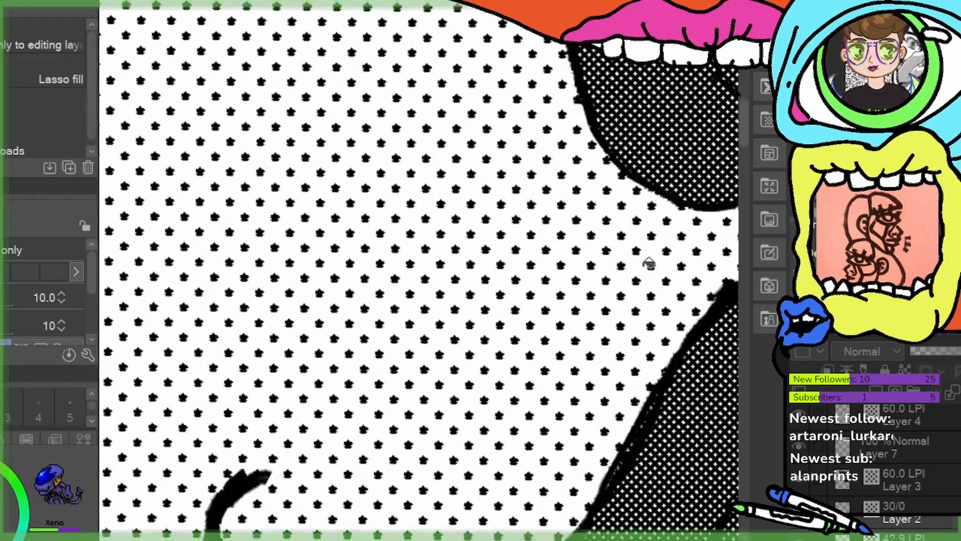
Set the dot shape of the background halftone to hearts and check the pattern against the hair and sleeve
scroll(648, 259, down, 2)
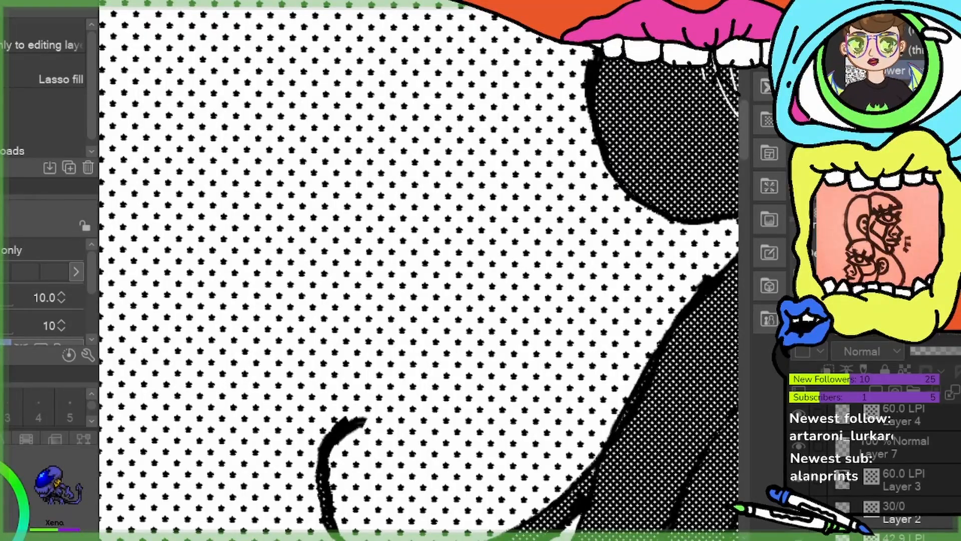
click(881, 130)
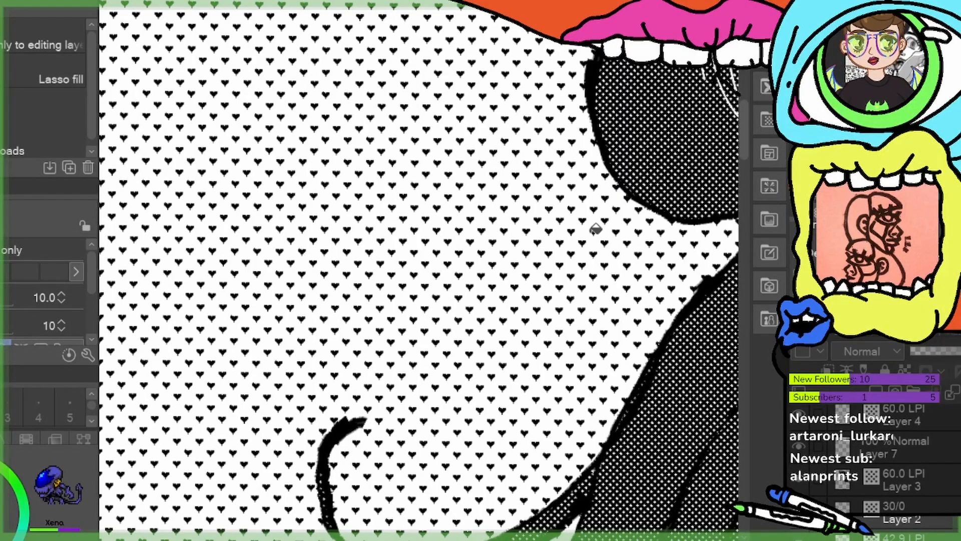
scroll(586, 228, down, 6)
scroll(551, 324, up, 4)
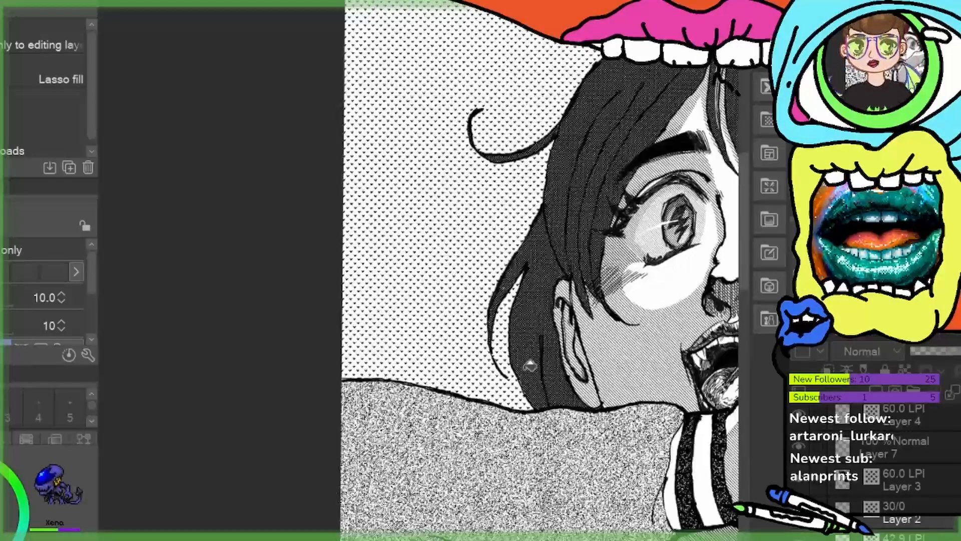
scroll(516, 350, down, 4)
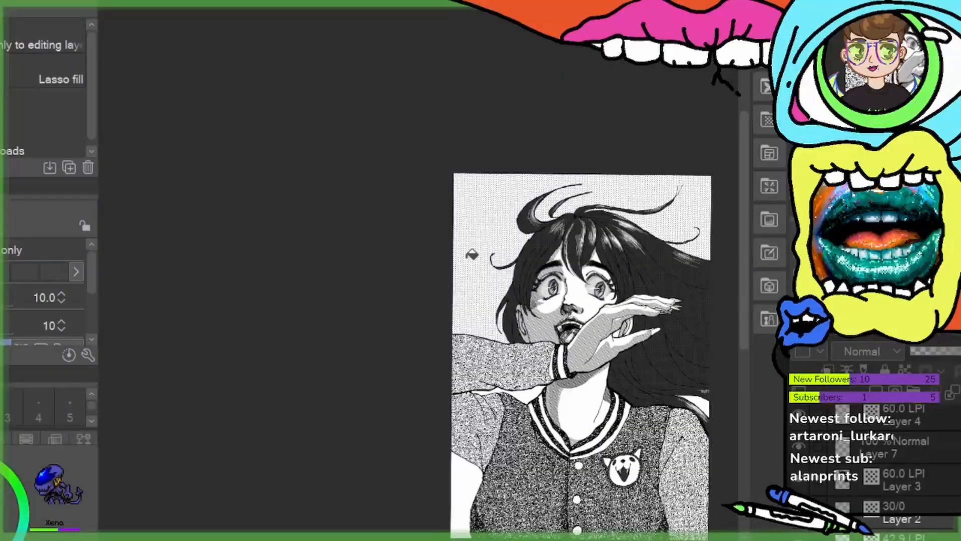
Fill the blank background areas below the raised sleeve and beside the jacket's waist with the heart halftone
drag(425, 255, 183, 178)
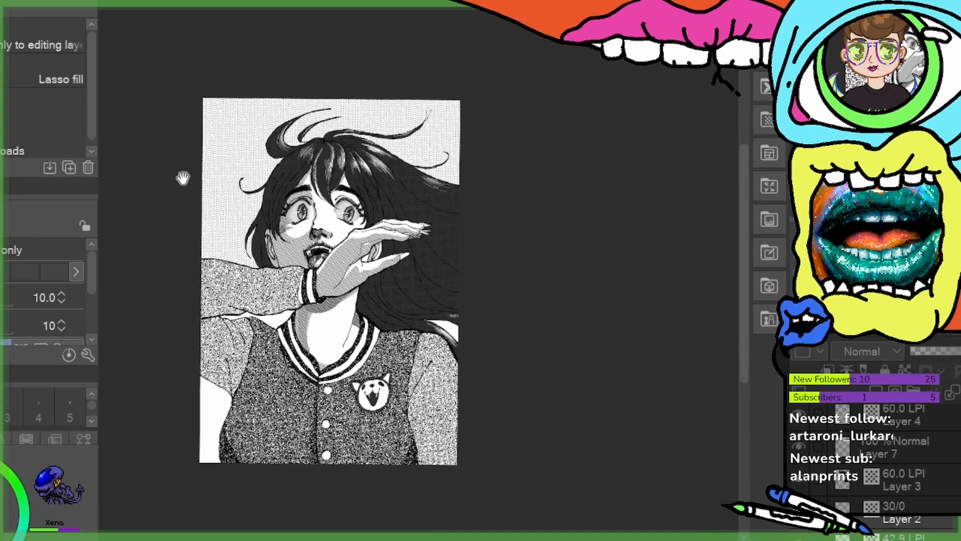
scroll(362, 184, up, 3)
drag(345, 265, 446, 262)
drag(246, 172, 269, 102)
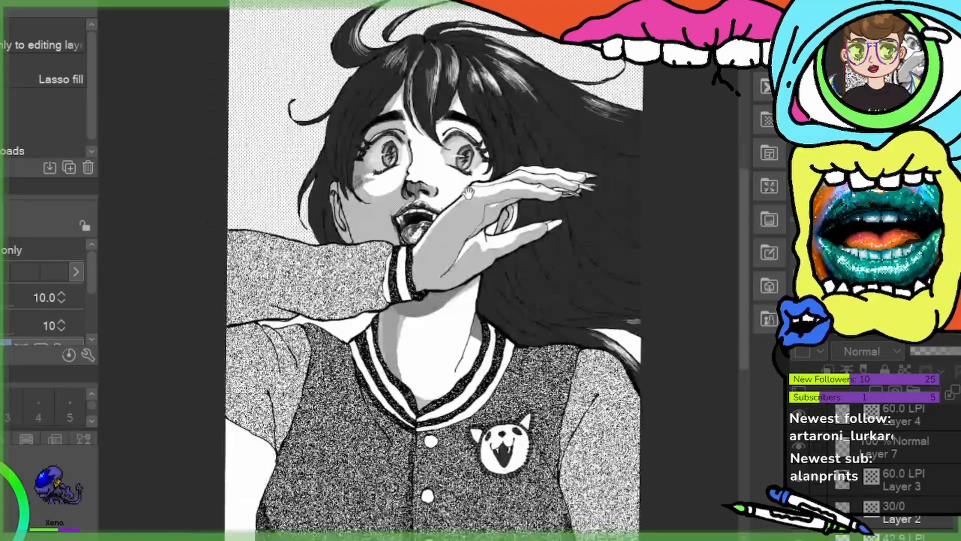
scroll(269, 103, up, 3)
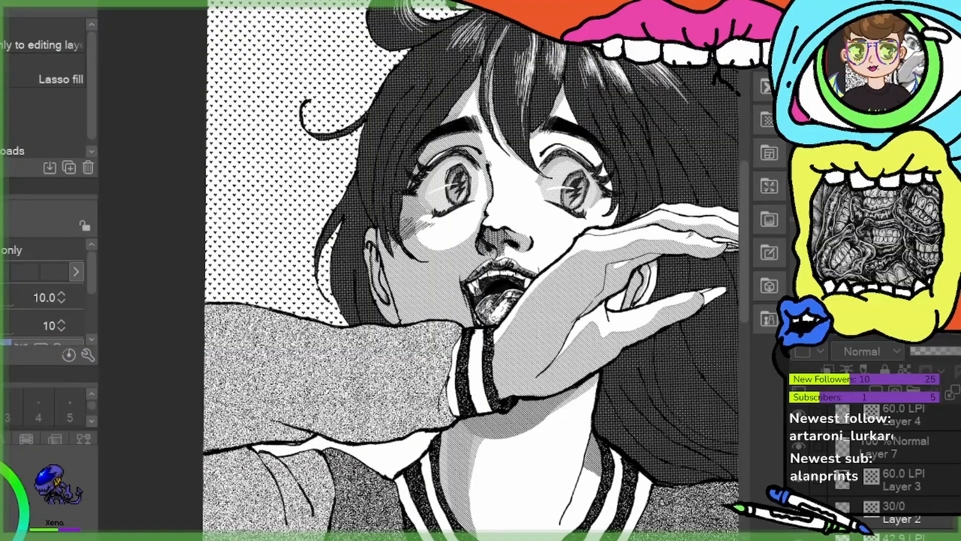
scroll(589, 161, down, 2)
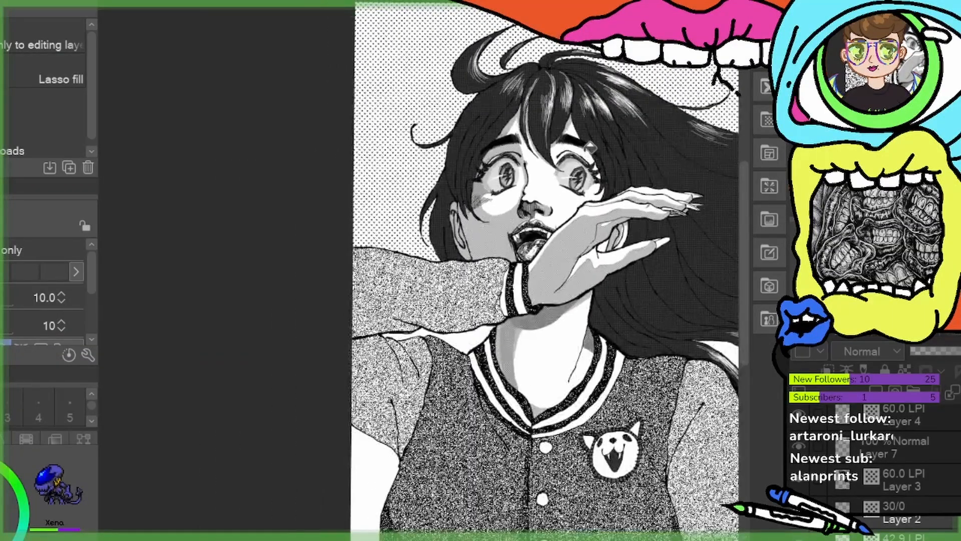
drag(461, 351, 421, 276)
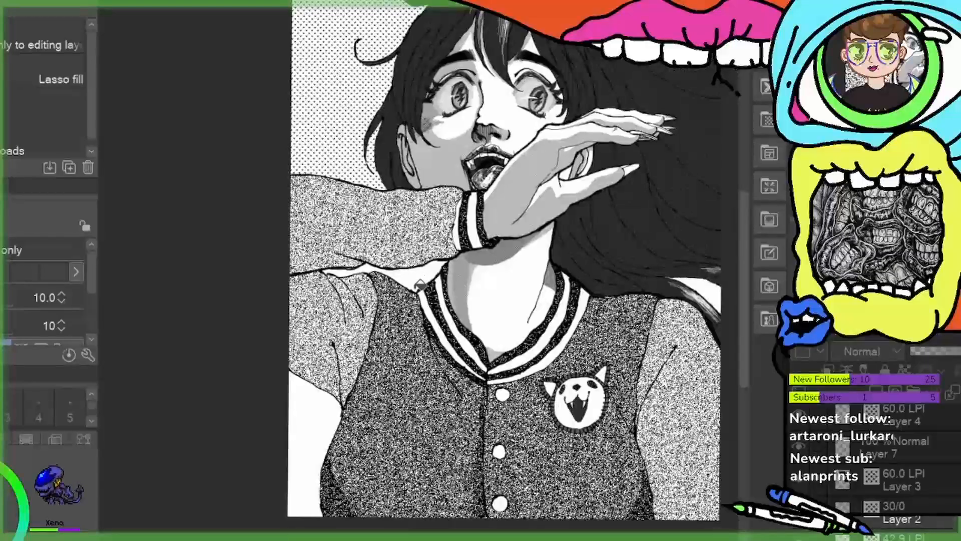
click(305, 411)
drag(466, 441, 318, 417)
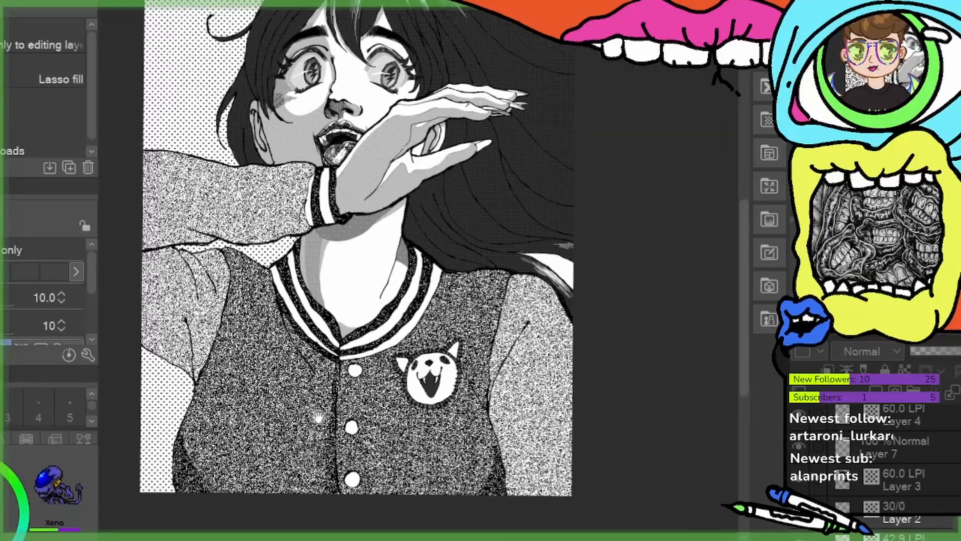
Try line, square and noise patterns in the background halftone and compare them against the hair curl and across the illustration
drag(607, 135, 608, 178)
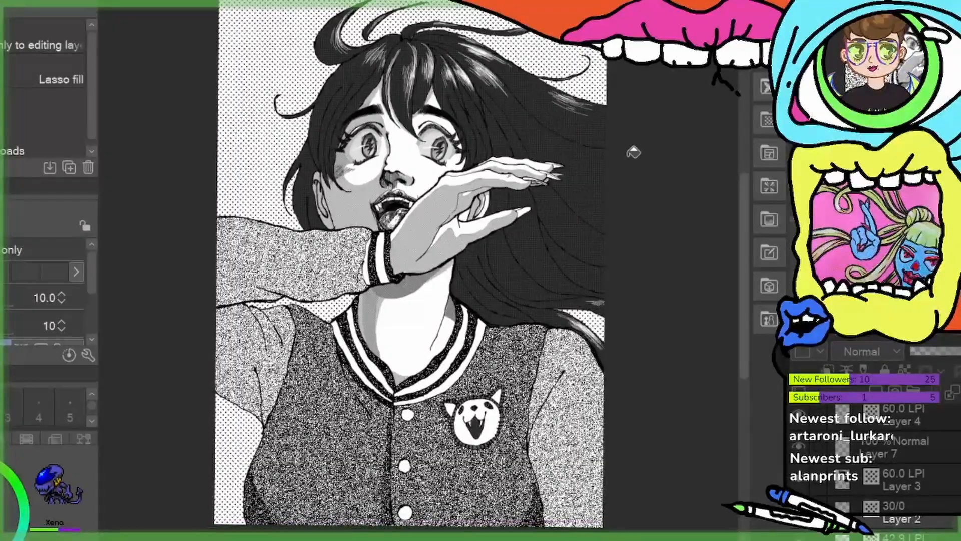
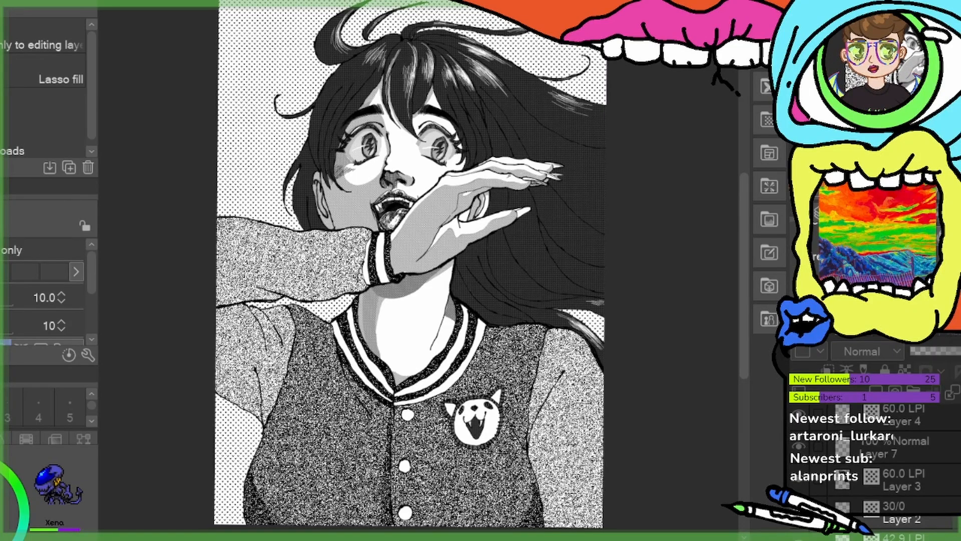
scroll(281, 115, up, 6)
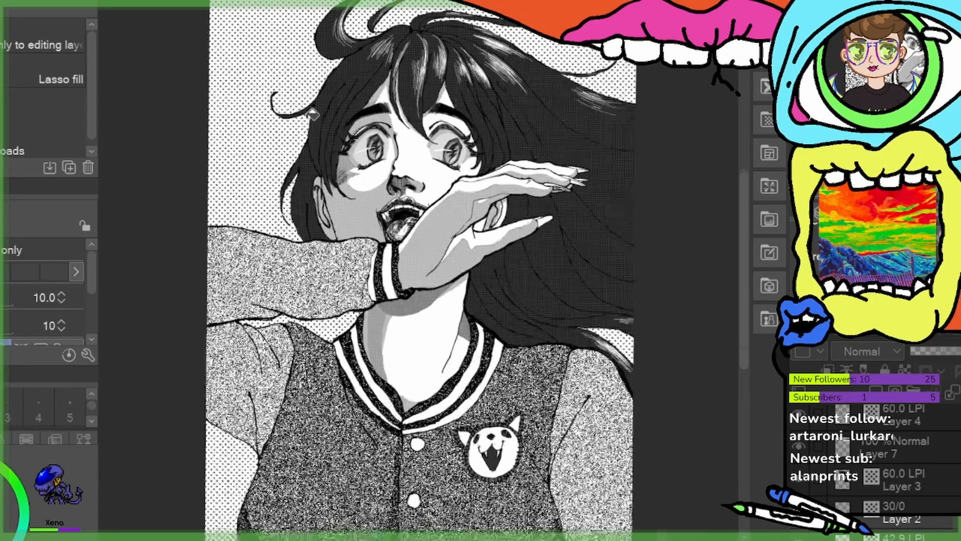
scroll(284, 119, up, 2)
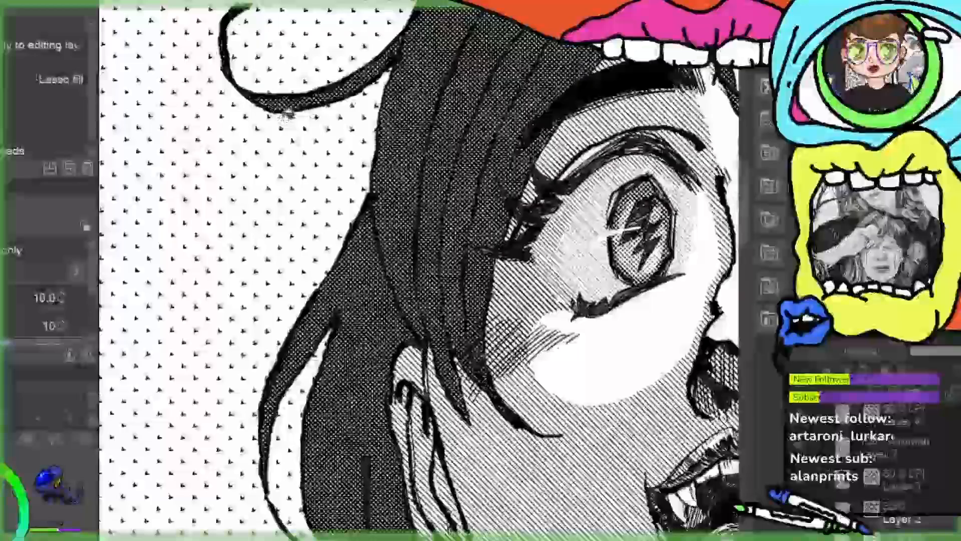
scroll(284, 118, up, 2)
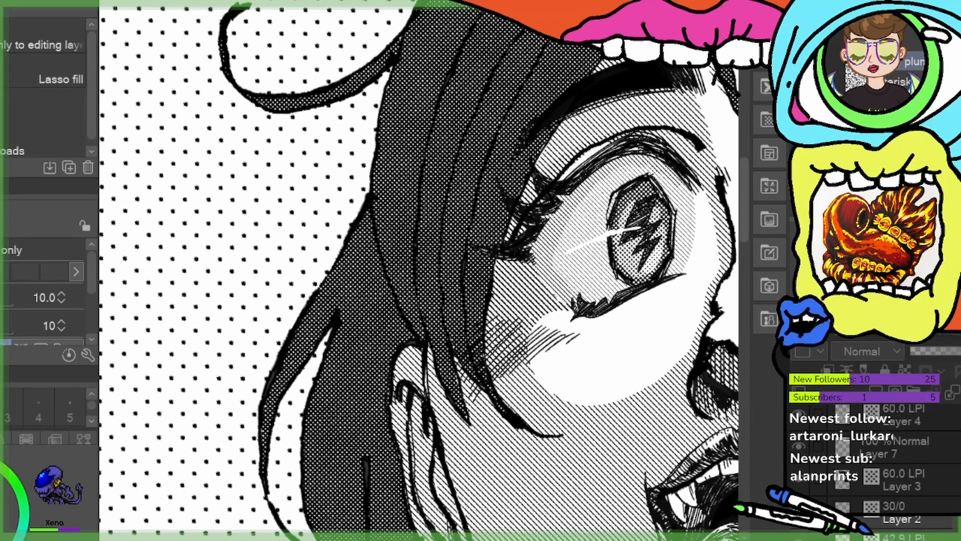
click(909, 62)
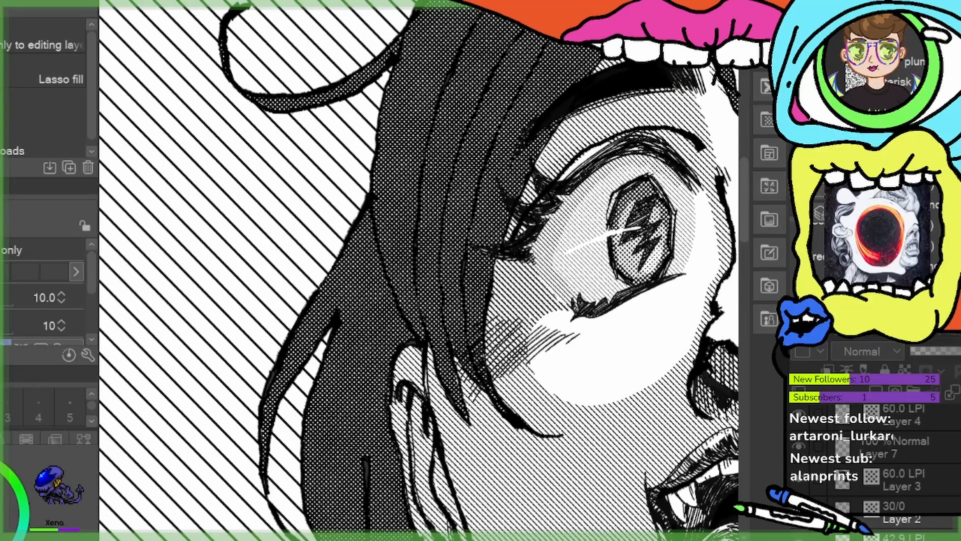
click(916, 82)
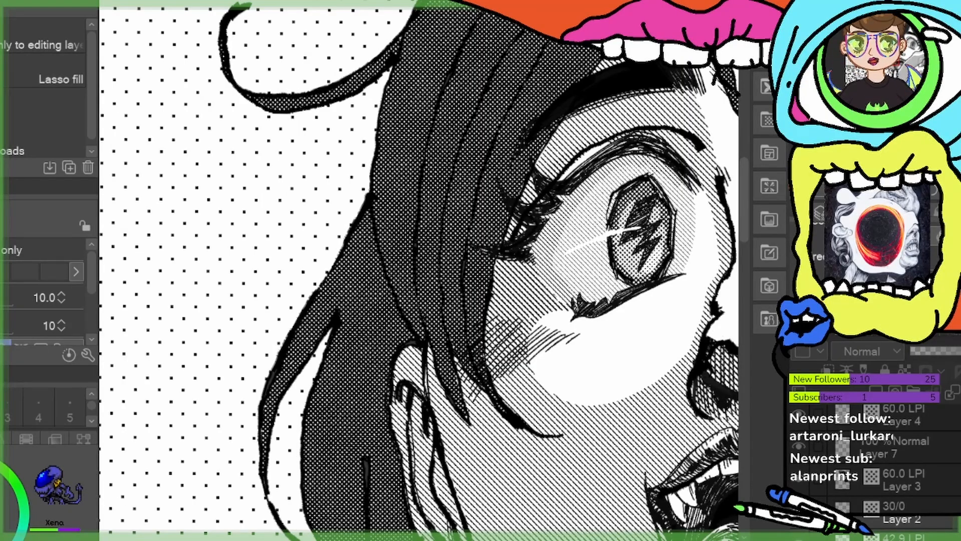
click(904, 311)
click(913, 81)
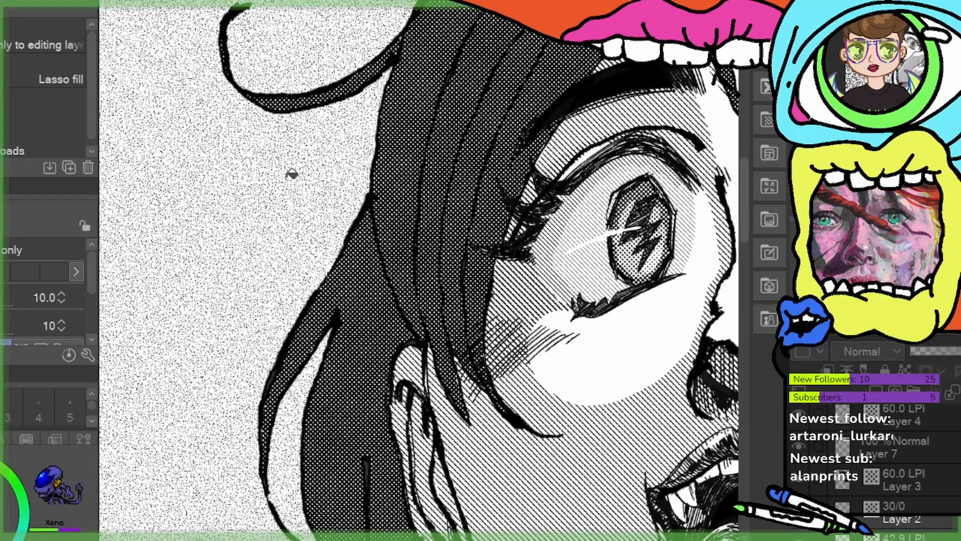
scroll(296, 198, down, 5)
scroll(391, 220, up, 5)
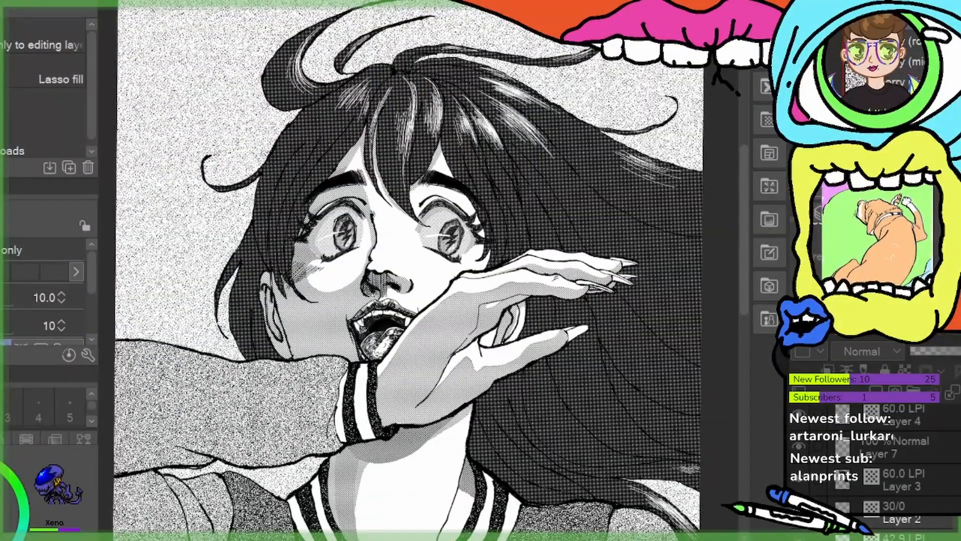
Try a small star-like dot shape in the background halftone and inspect individual dots near the loose hair curl
scroll(153, 185, up, 2)
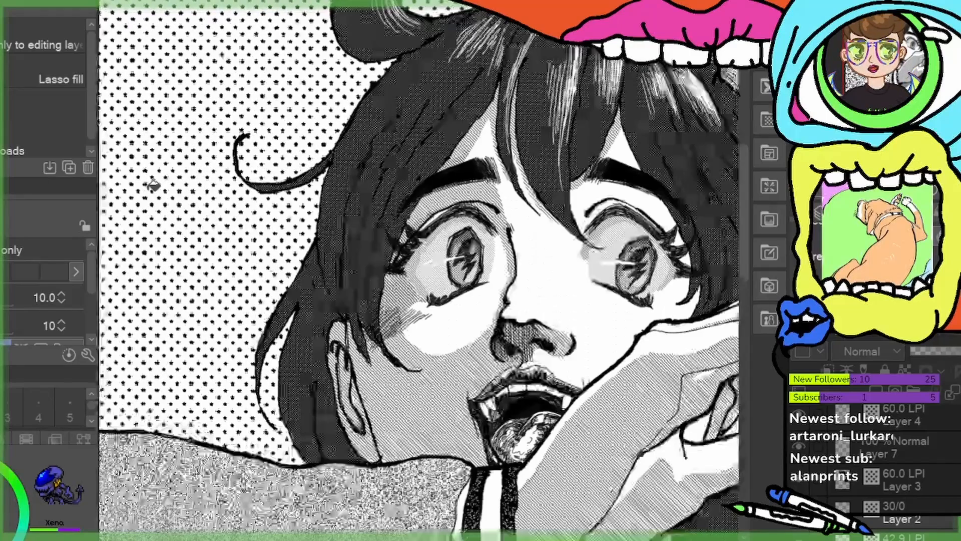
scroll(153, 186, up, 4)
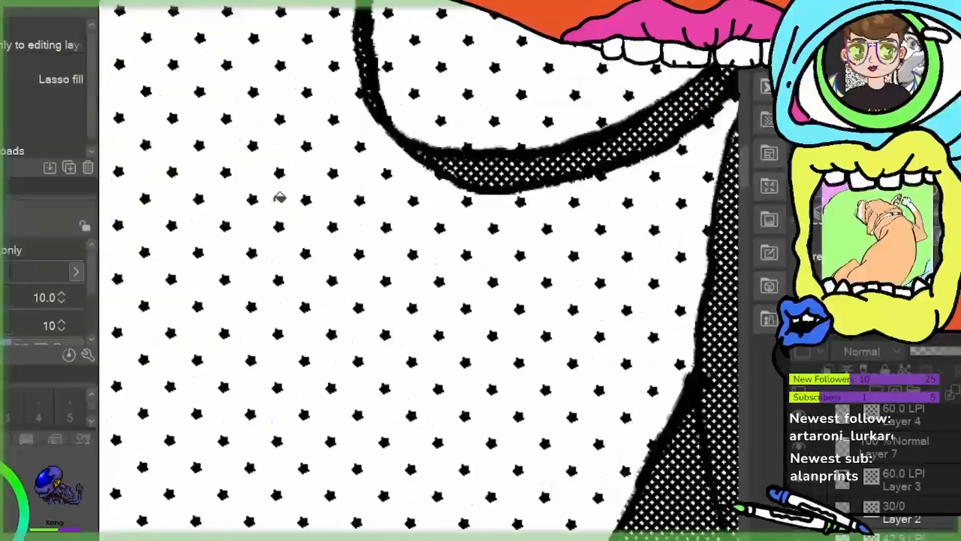
scroll(280, 197, up, 2)
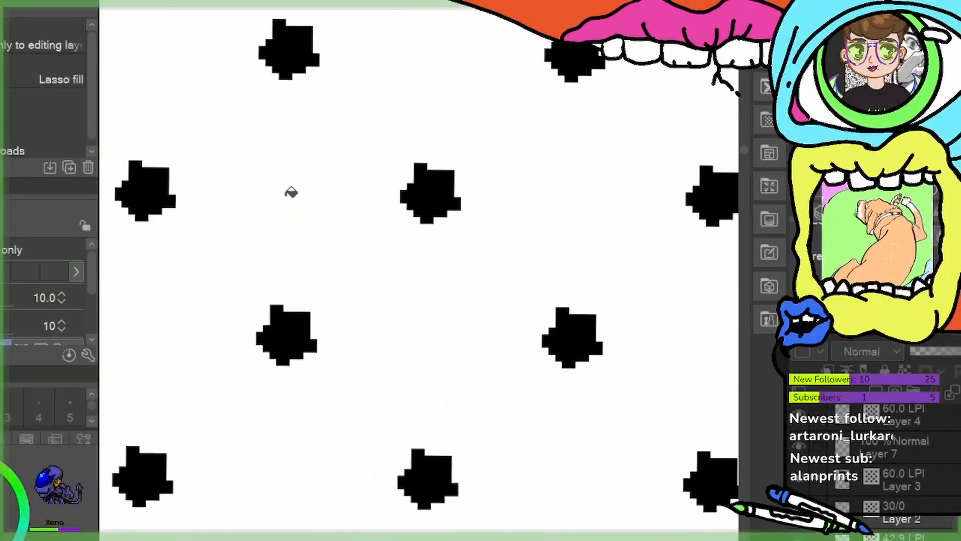
scroll(291, 192, down, 1)
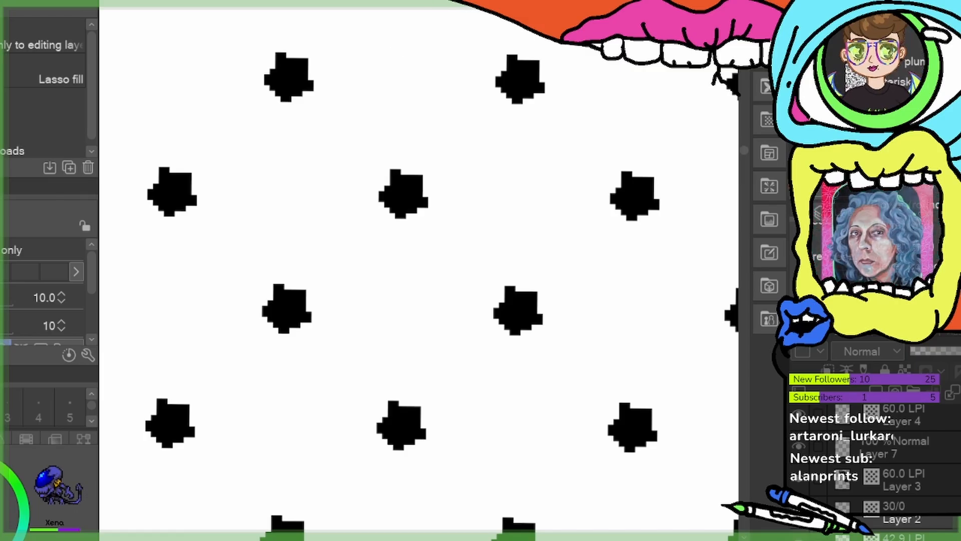
Restore the heart dot shape in the background halftone and check the pattern across the whole illustration
scroll(577, 176, down, 10)
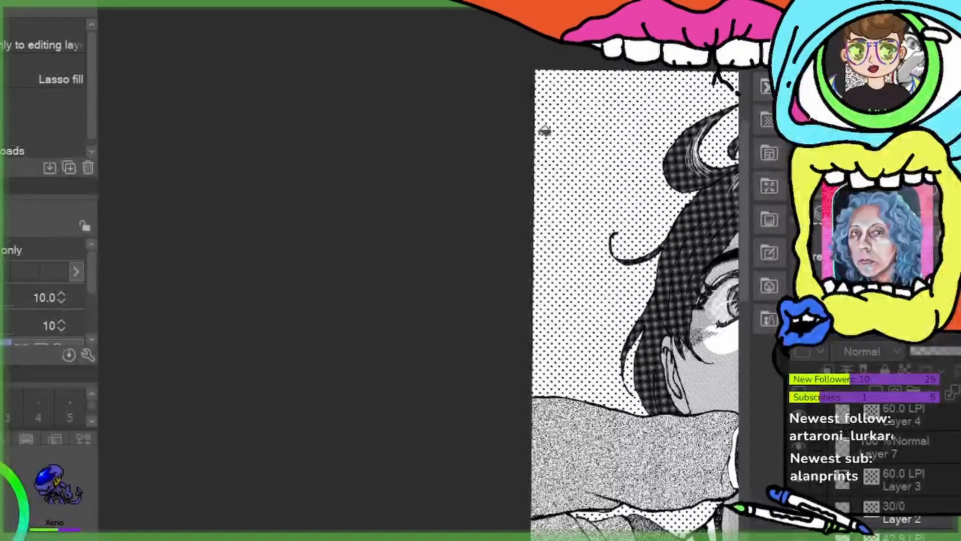
drag(519, 187, 103, 77)
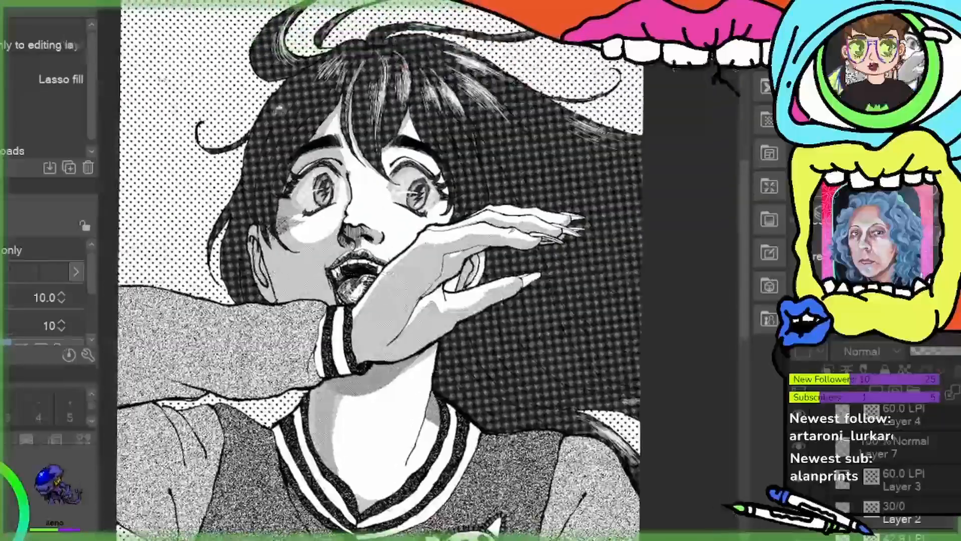
scroll(308, 150, down, 2)
scroll(608, 153, down, 1)
scroll(608, 153, down, 1)
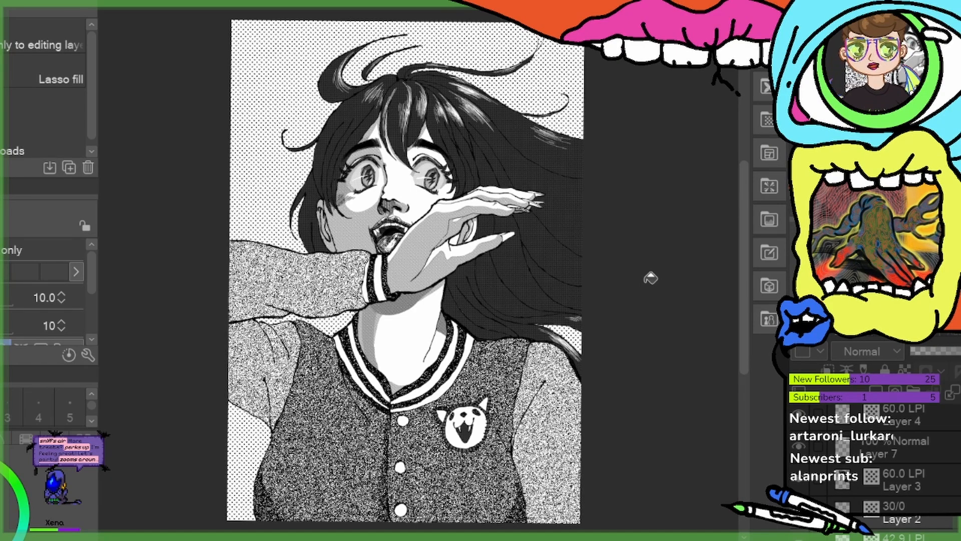
Ink the jacket collar's outer edge in black with a 22.6 pen on the gatagata lines layer
scroll(538, 376, up, 2)
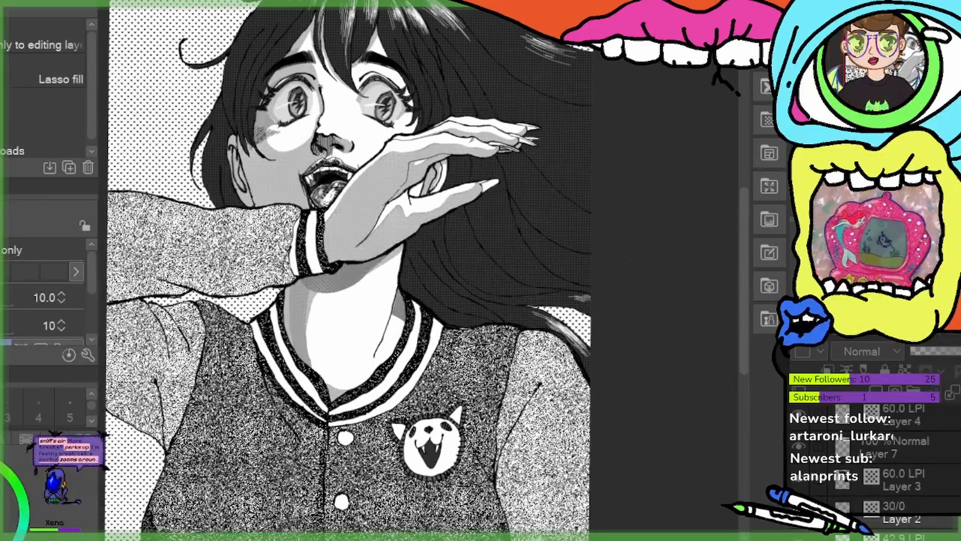
scroll(897, 460, up, 5)
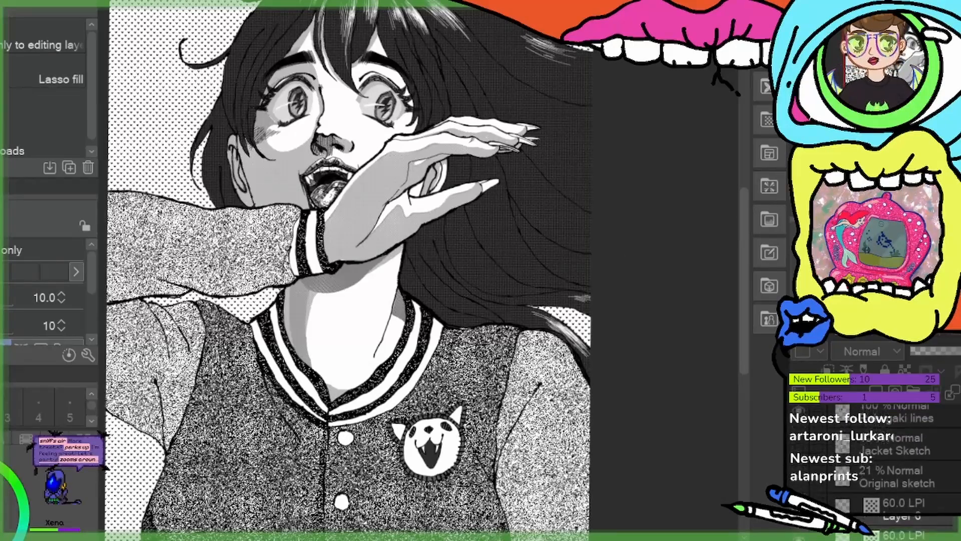
click(885, 420)
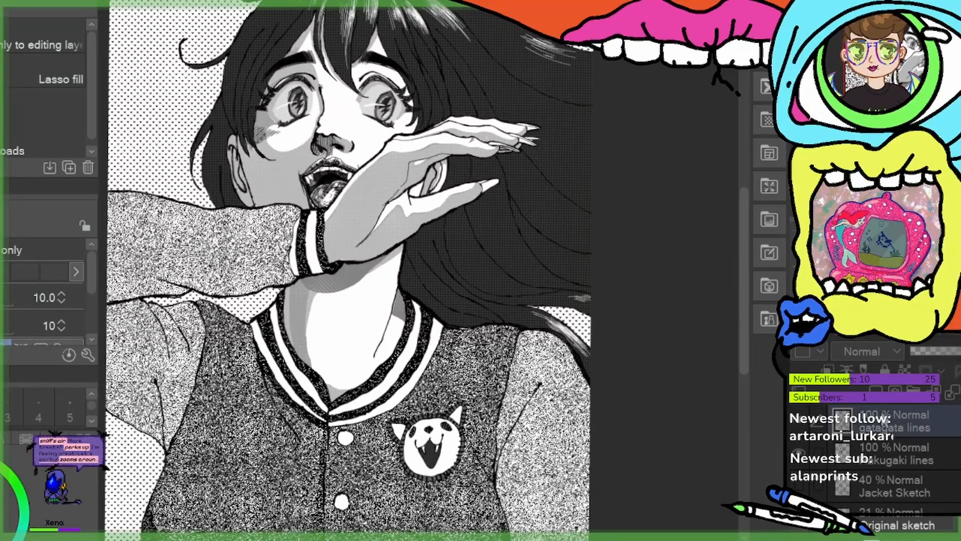
scroll(396, 405, up, 5)
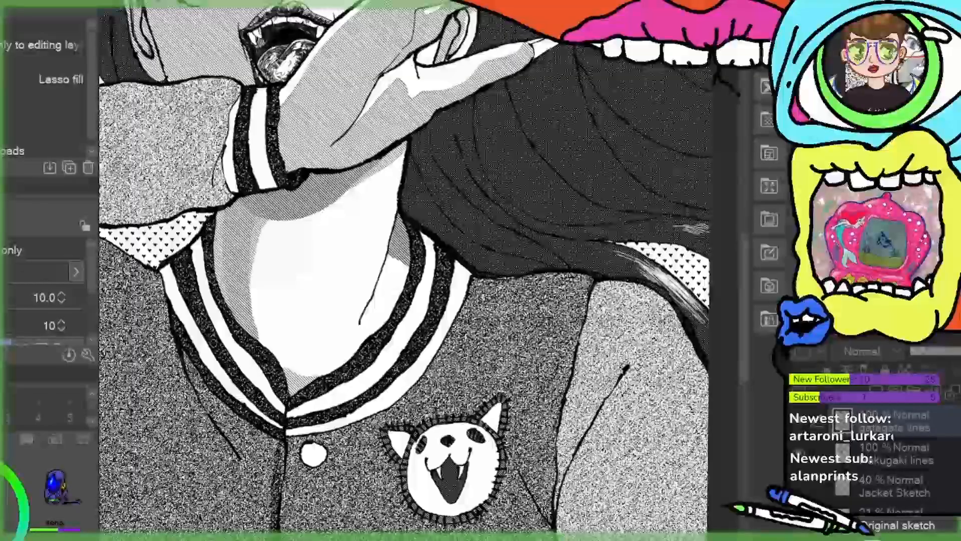
key(p)
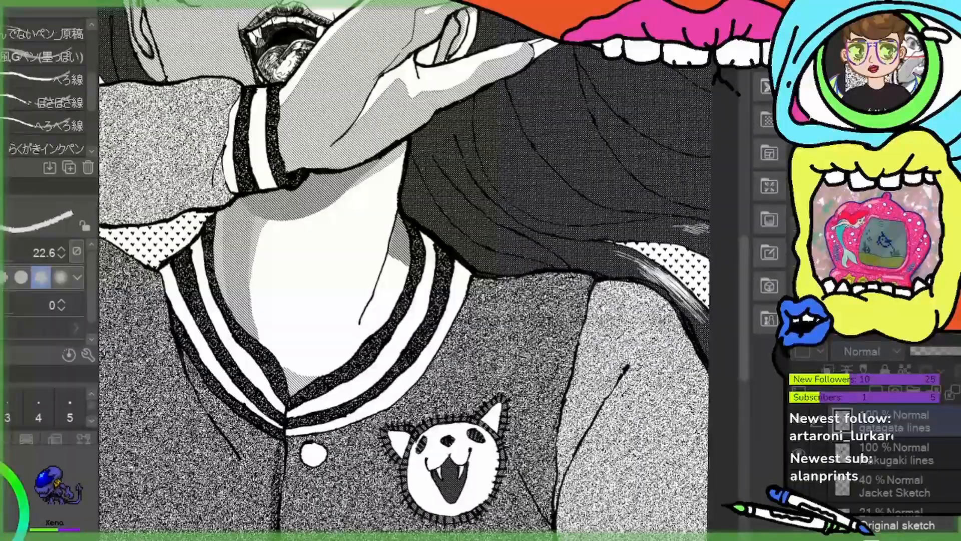
scroll(621, 316, up, 1)
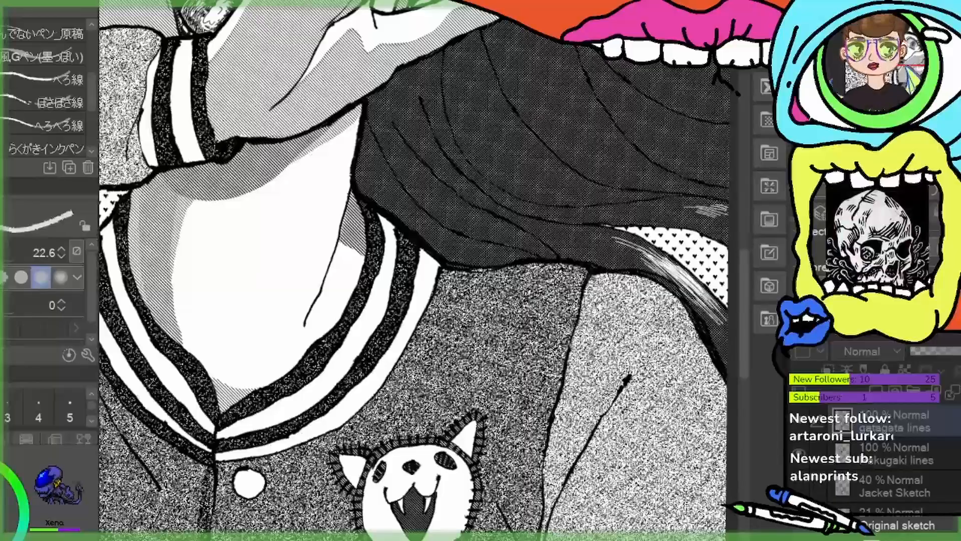
drag(431, 267, 519, 217)
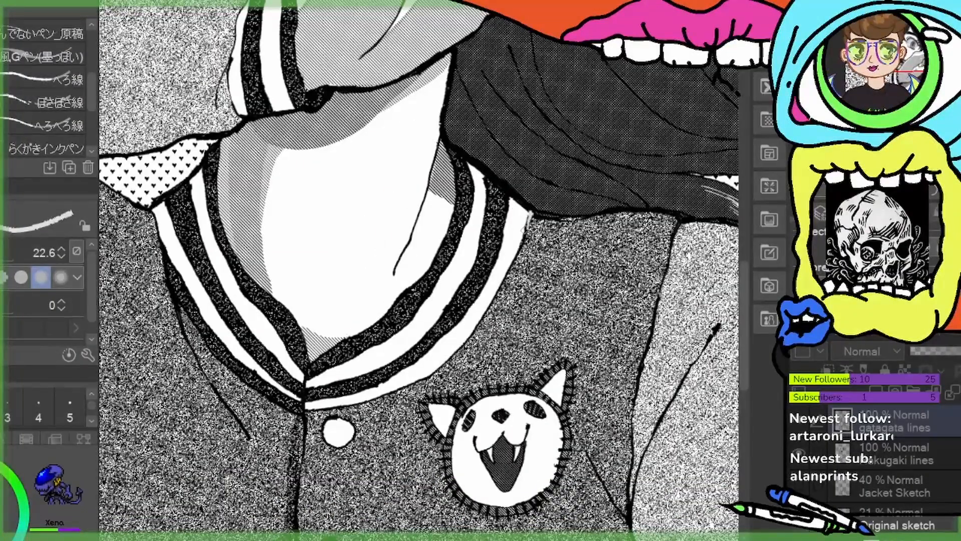
key(x)
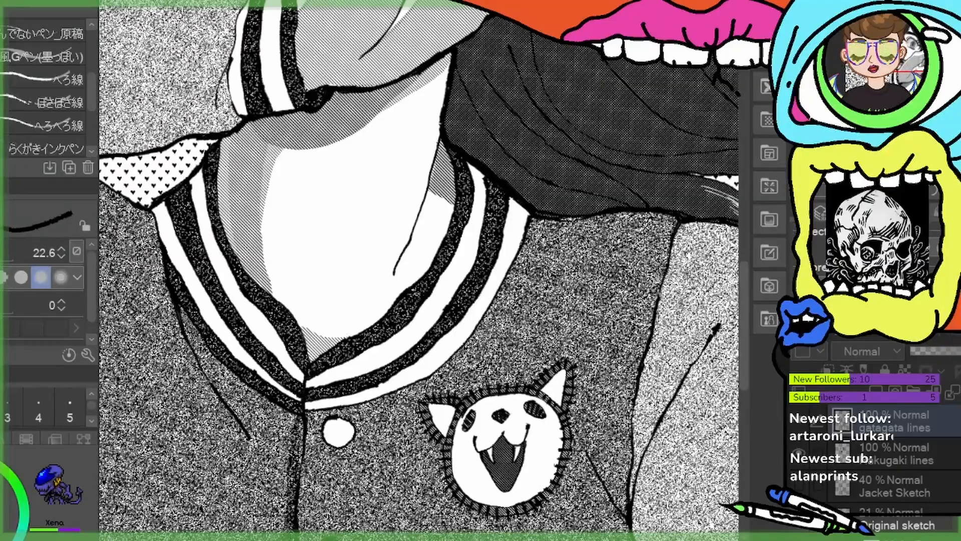
mouse_move(534, 210)
mouse_down()
mouse_move(494, 306)
mouse_move(459, 351)
mouse_move(392, 394)
mouse_up()
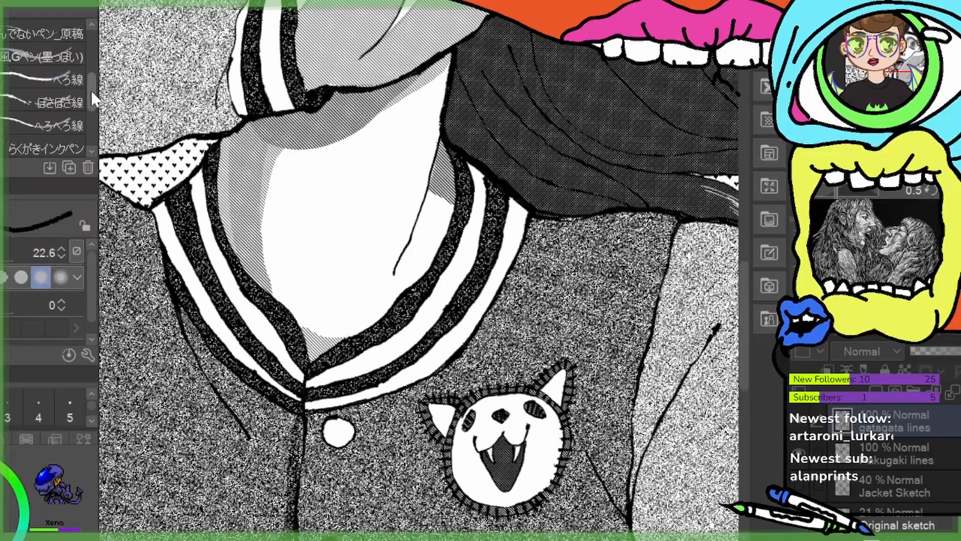
With a finer 4.3 pen on the rakugaki lines layer, hatch the jacket's top button and draw its curved inner edge
scroll(92, 91, down, 1)
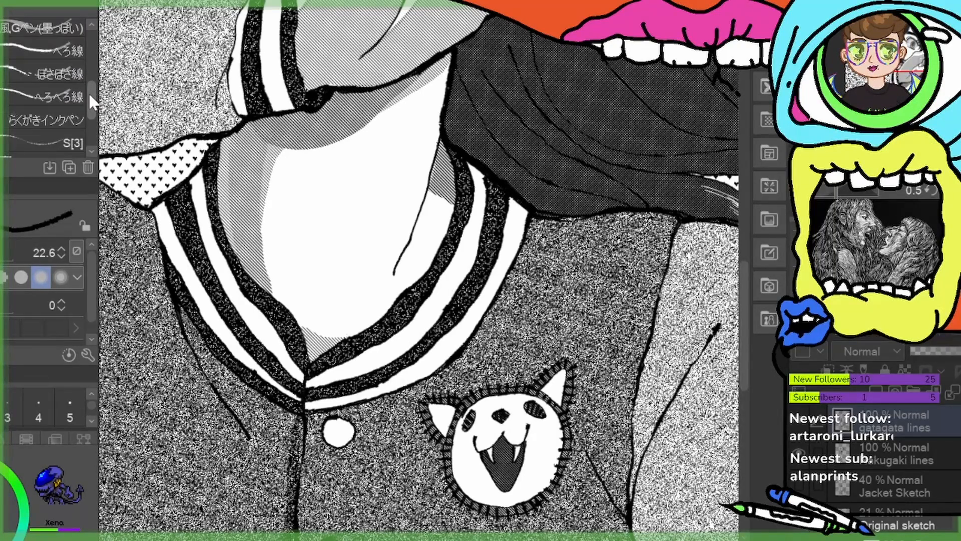
drag(87, 98, 88, 117)
click(50, 46)
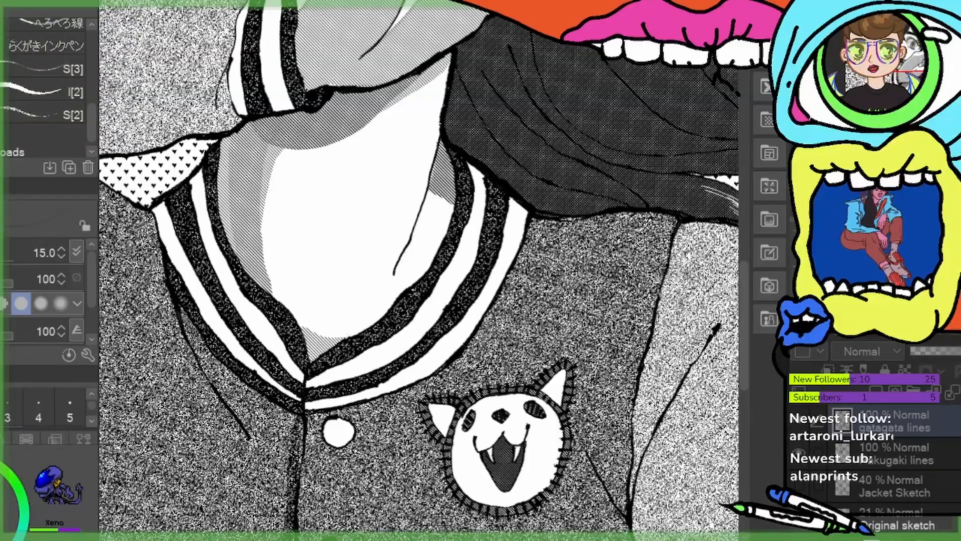
click(958, 455)
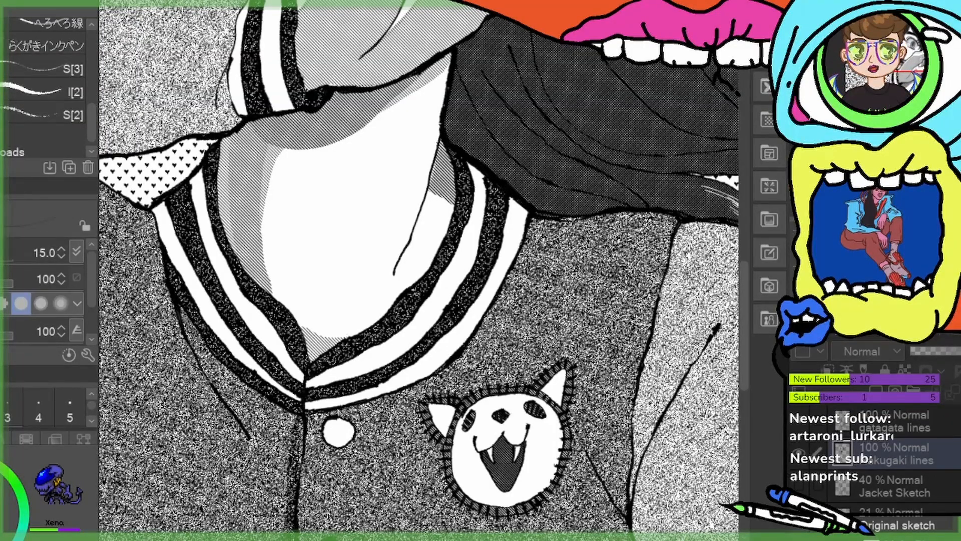
scroll(347, 460, up, 3)
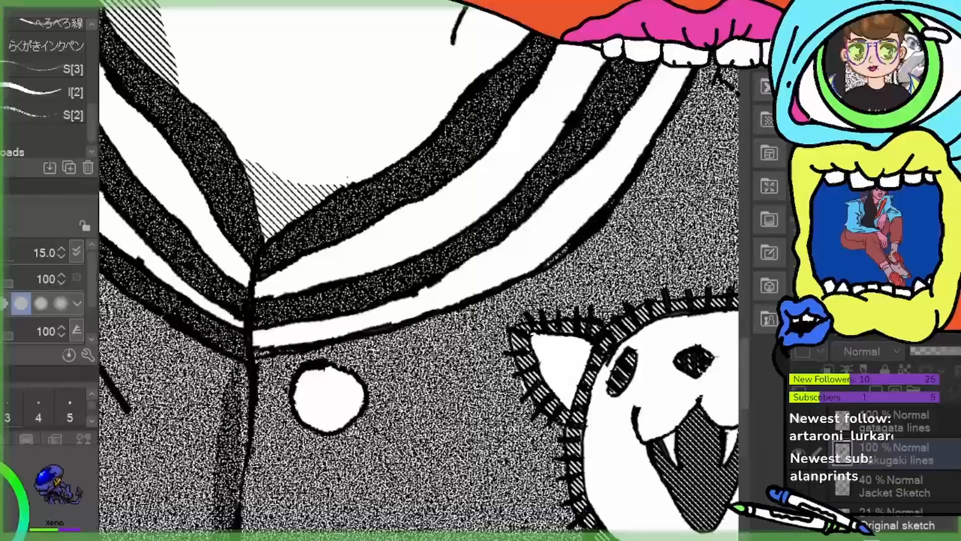
drag(337, 428, 437, 352)
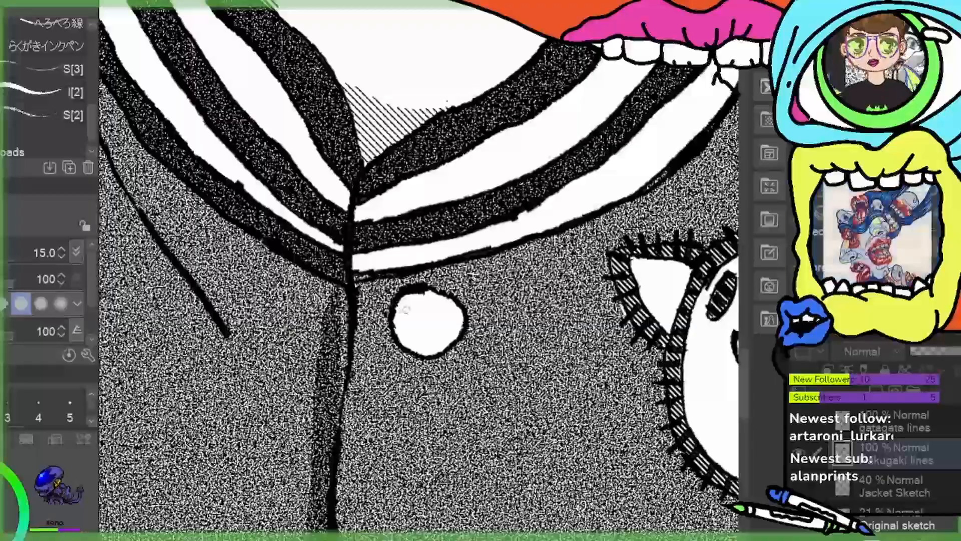
click(50, 91)
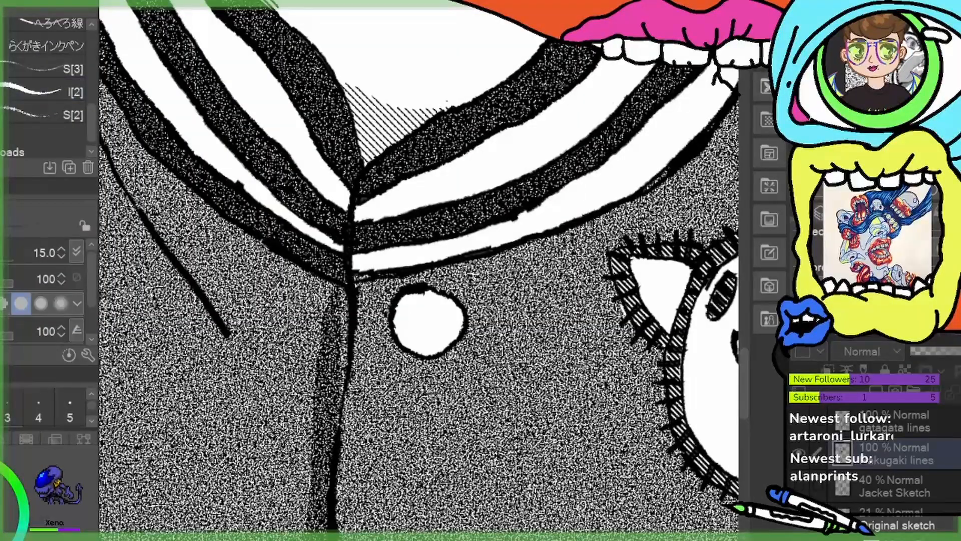
drag(3, 261, 1, 260)
mouse_move(406, 323)
mouse_down()
mouse_move(408, 346)
mouse_move(421, 346)
mouse_up()
mouse_move(426, 339)
mouse_down()
mouse_move(422, 351)
mouse_move(430, 350)
mouse_up()
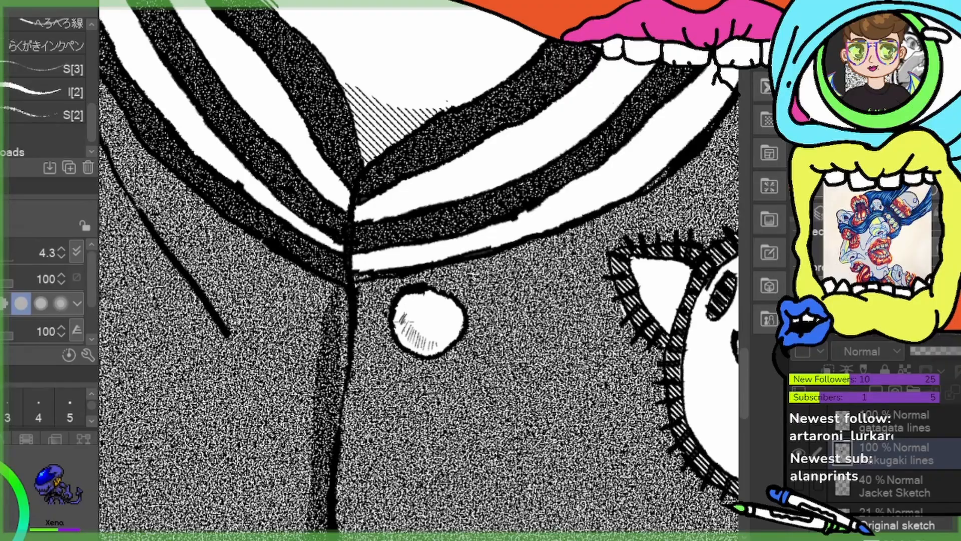
mouse_move(403, 317)
mouse_down()
mouse_move(404, 333)
mouse_move(430, 350)
mouse_move(451, 321)
mouse_move(443, 341)
mouse_up()
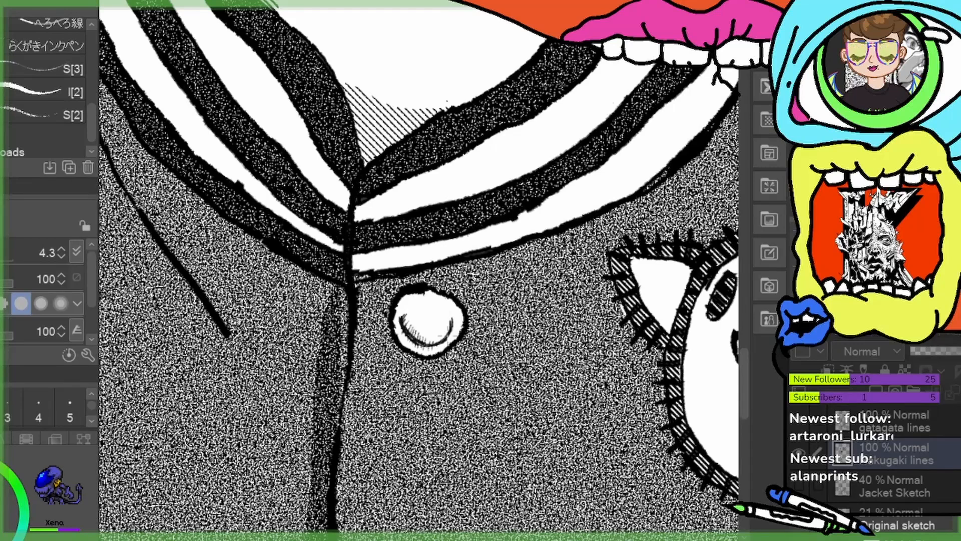
Set the pen size to 8.1 and ink the top button's inner ring and dark reflection
key(bracketright)
key(bracketright)
key(bracketright)
key(bracketright)
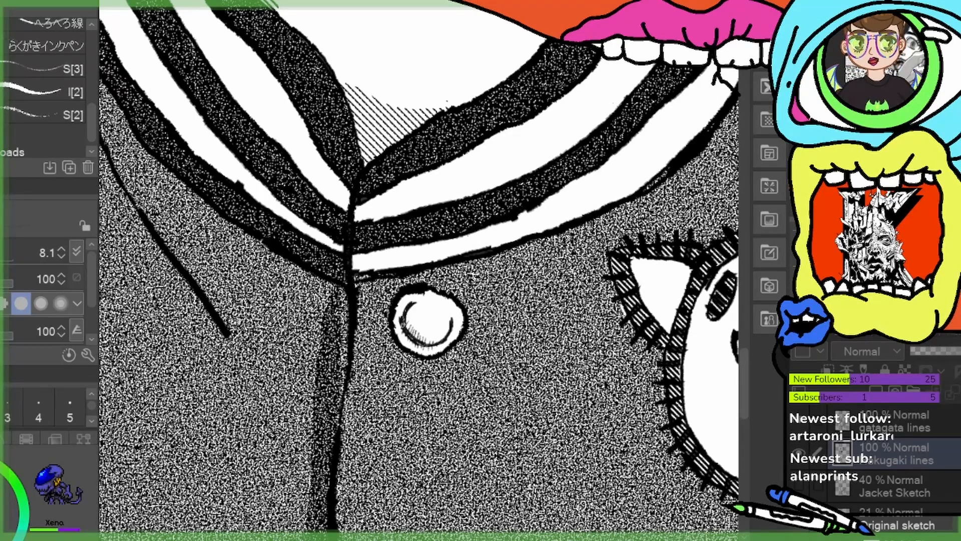
mouse_move(403, 321)
mouse_down()
mouse_move(425, 344)
mouse_move(447, 336)
mouse_move(451, 321)
mouse_move(436, 312)
mouse_move(424, 320)
mouse_move(447, 331)
mouse_move(430, 317)
mouse_move(437, 337)
mouse_move(453, 323)
mouse_move(448, 296)
mouse_move(460, 340)
mouse_up()
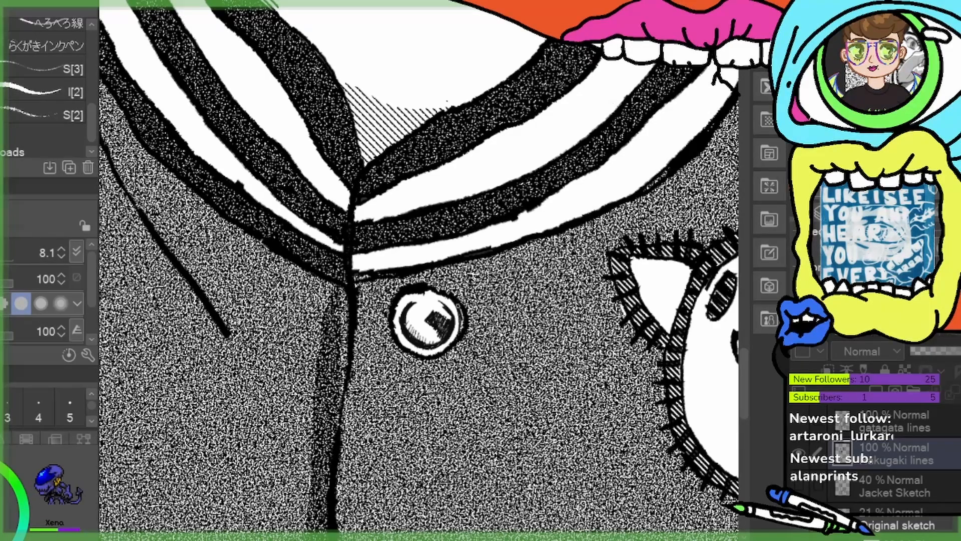
Thicken the top jacket button's rim and shade its inner dome with dark curved strokes around the reflection, using the 8.1 pen
drag(458, 305, 465, 336)
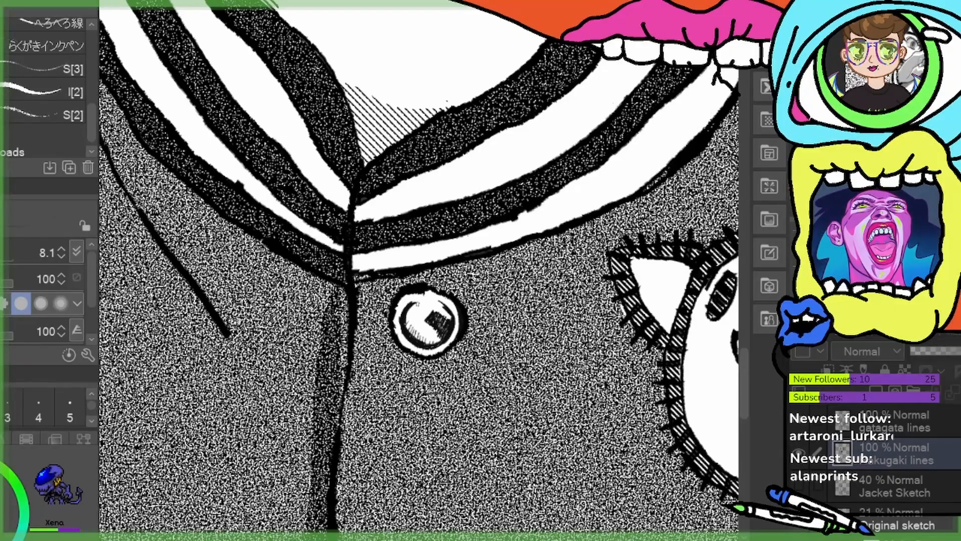
mouse_move(424, 303)
mouse_down()
mouse_move(411, 331)
mouse_move(423, 342)
mouse_up()
drag(418, 313, 414, 339)
drag(424, 314, 417, 338)
mouse_move(417, 313)
mouse_down()
mouse_move(422, 335)
mouse_move(411, 336)
mouse_up()
drag(424, 338, 432, 344)
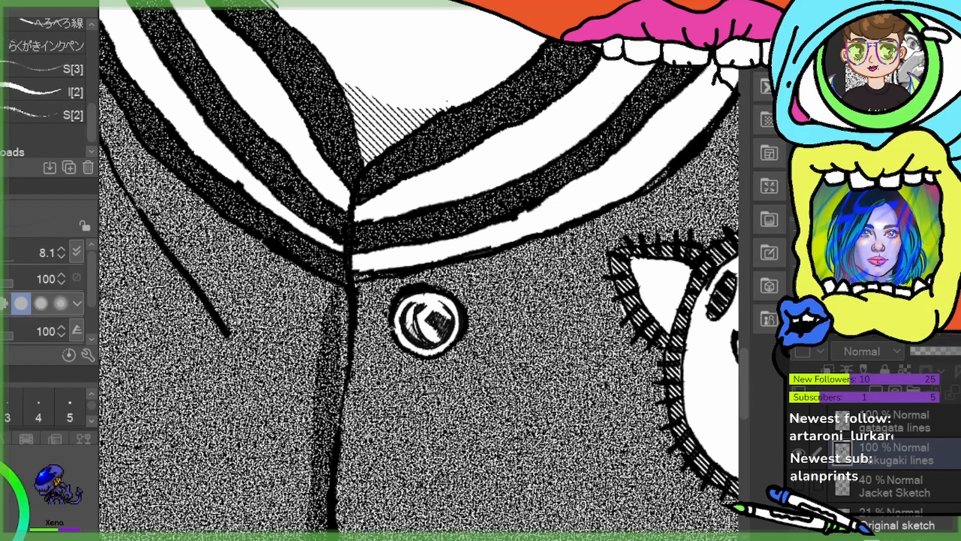
mouse_move(417, 333)
mouse_down()
mouse_move(431, 310)
mouse_move(445, 332)
mouse_up()
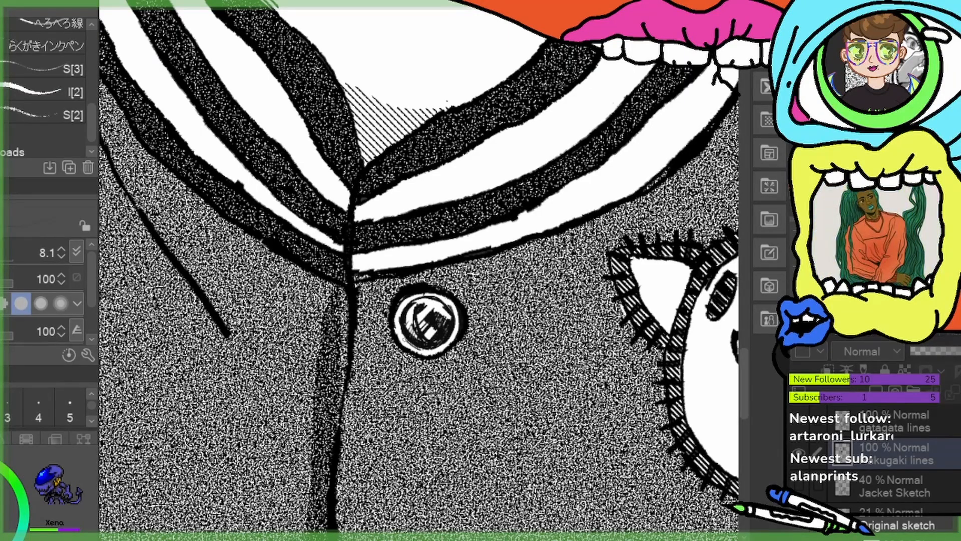
mouse_move(436, 299)
mouse_down()
mouse_move(433, 317)
mouse_move(444, 324)
mouse_up()
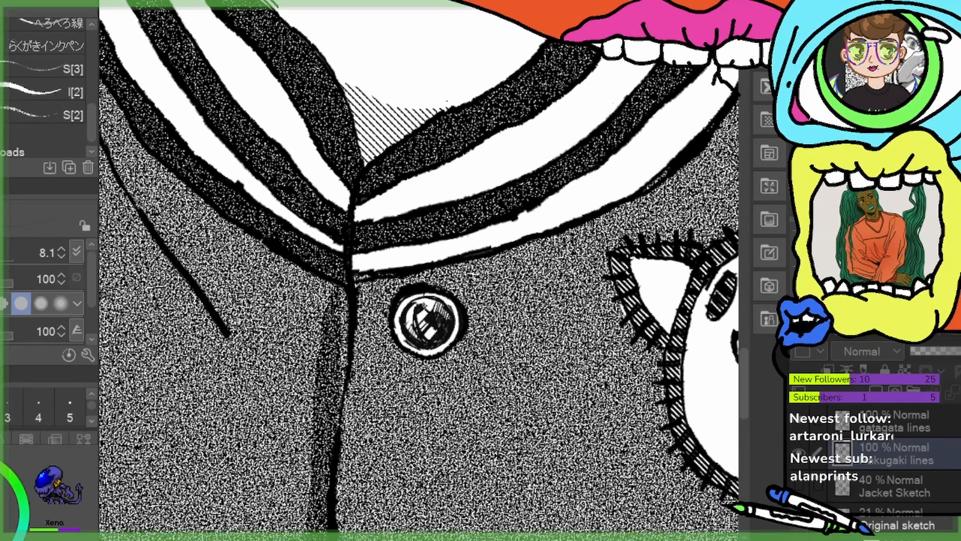
mouse_move(404, 317)
mouse_down()
mouse_move(420, 301)
mouse_move(403, 321)
mouse_up()
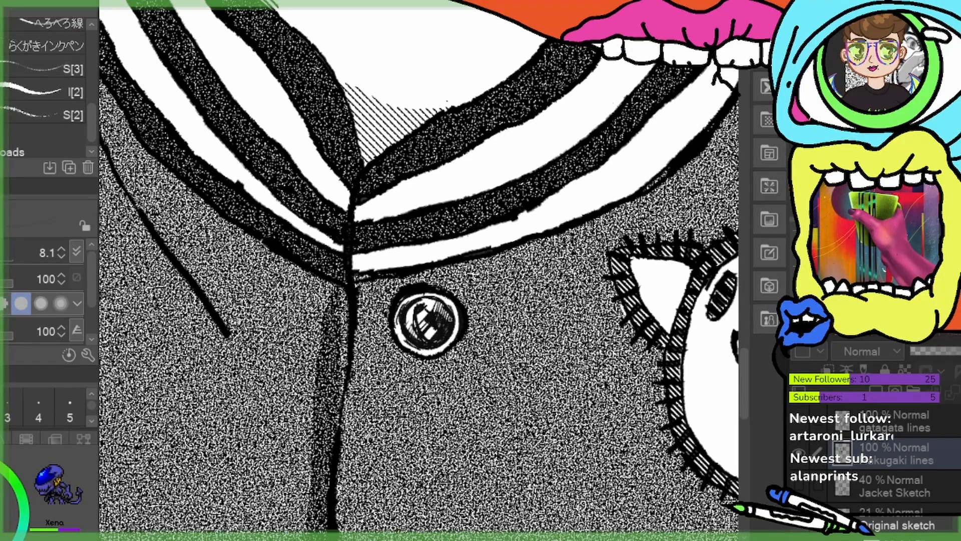
Draw the middle jacket button's inner ring and hatch a dark reflection inside it
scroll(419, 271, down, 5)
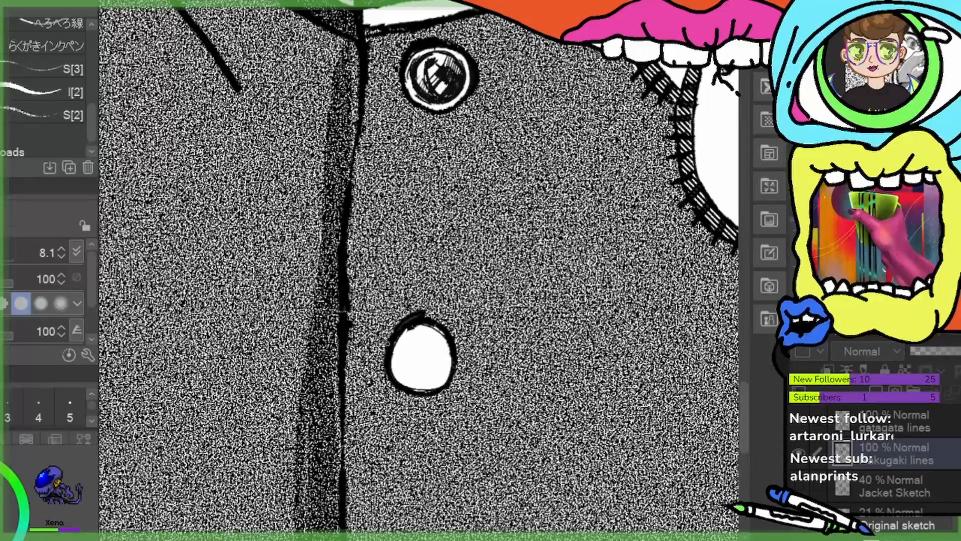
mouse_move(423, 382)
mouse_down()
mouse_move(443, 356)
mouse_move(427, 333)
mouse_move(402, 344)
mouse_move(404, 378)
mouse_up()
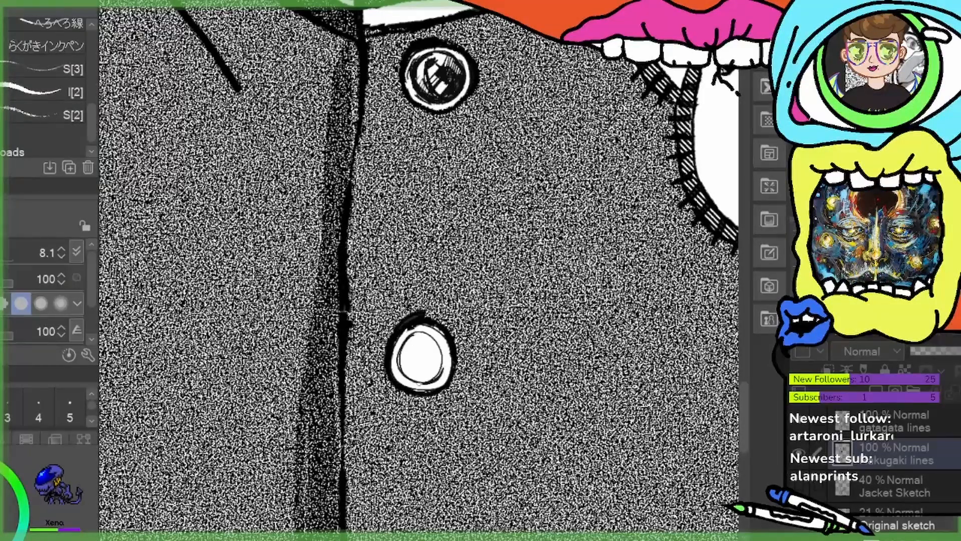
mouse_move(428, 349)
mouse_down()
mouse_move(421, 364)
mouse_move(434, 383)
mouse_move(440, 377)
mouse_move(406, 356)
mouse_move(410, 367)
mouse_up()
drag(419, 357, 411, 380)
mouse_move(427, 369)
mouse_down()
mouse_move(414, 352)
mouse_move(410, 381)
mouse_up()
mouse_move(426, 354)
mouse_down()
mouse_move(412, 381)
mouse_move(417, 372)
mouse_move(425, 380)
mouse_move(405, 369)
mouse_up()
mouse_move(417, 357)
mouse_down()
mouse_move(405, 381)
mouse_move(408, 366)
mouse_up()
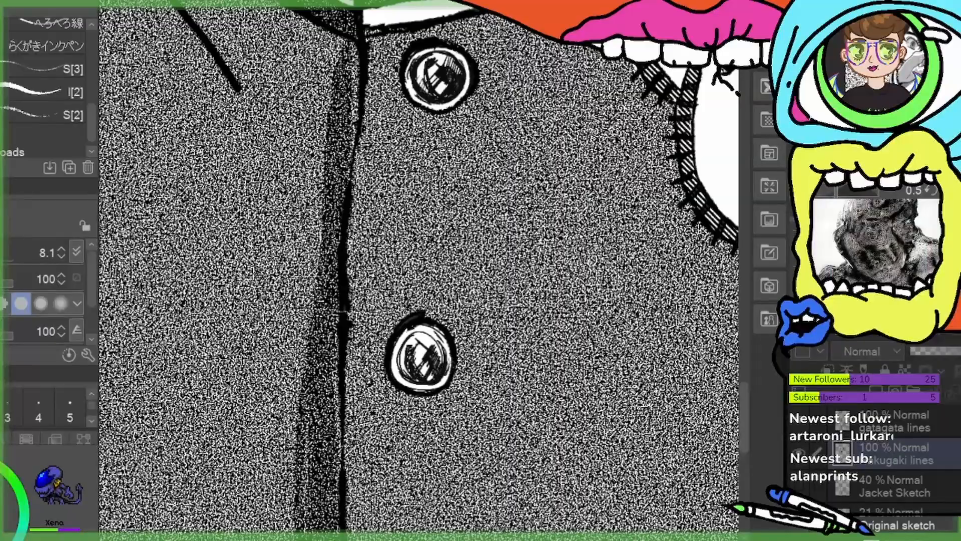
Add curved shading strokes around the middle button's rim and touch up the top button's lower rim
drag(411, 332, 398, 351)
drag(415, 325, 397, 371)
drag(414, 326, 393, 367)
mouse_move(413, 330)
mouse_down()
mouse_move(395, 357)
mouse_move(401, 388)
mouse_up()
drag(438, 379, 428, 387)
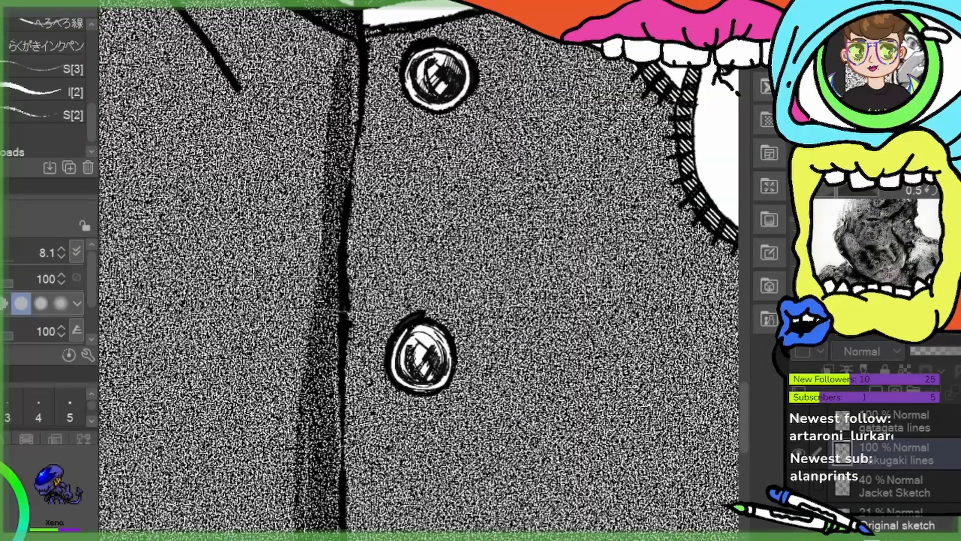
drag(442, 325, 421, 336)
mouse_move(445, 331)
mouse_down()
mouse_move(395, 384)
mouse_move(393, 373)
mouse_up()
mouse_move(410, 376)
mouse_down()
mouse_move(403, 381)
mouse_move(435, 386)
mouse_up()
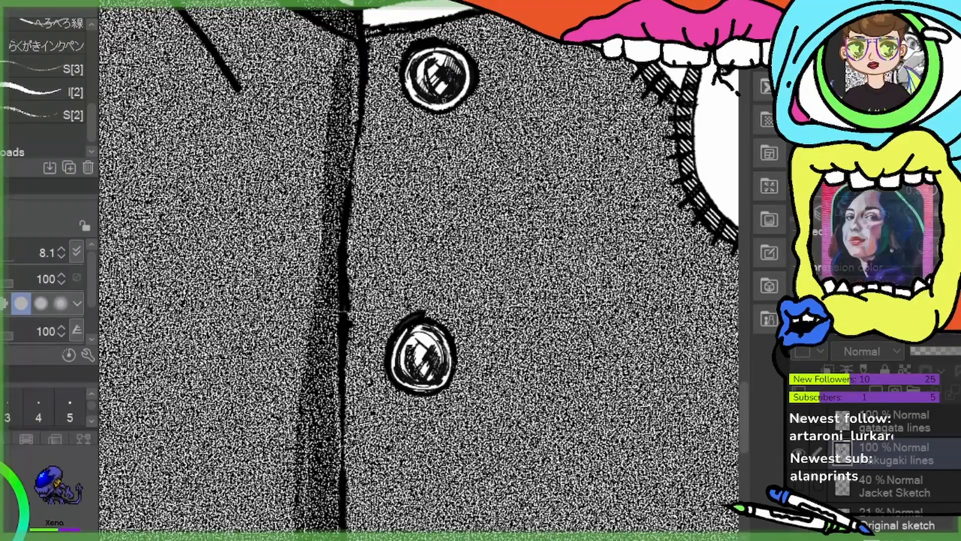
drag(458, 97, 450, 106)
drag(467, 85, 461, 90)
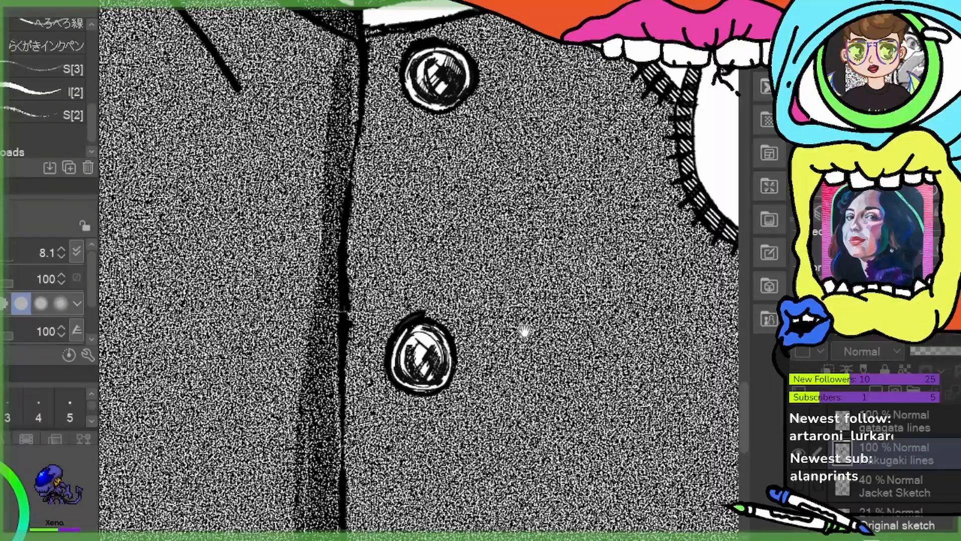
Thicken the black outline of the bottom jacket button with curved strokes around its edge
drag(529, 414, 499, 140)
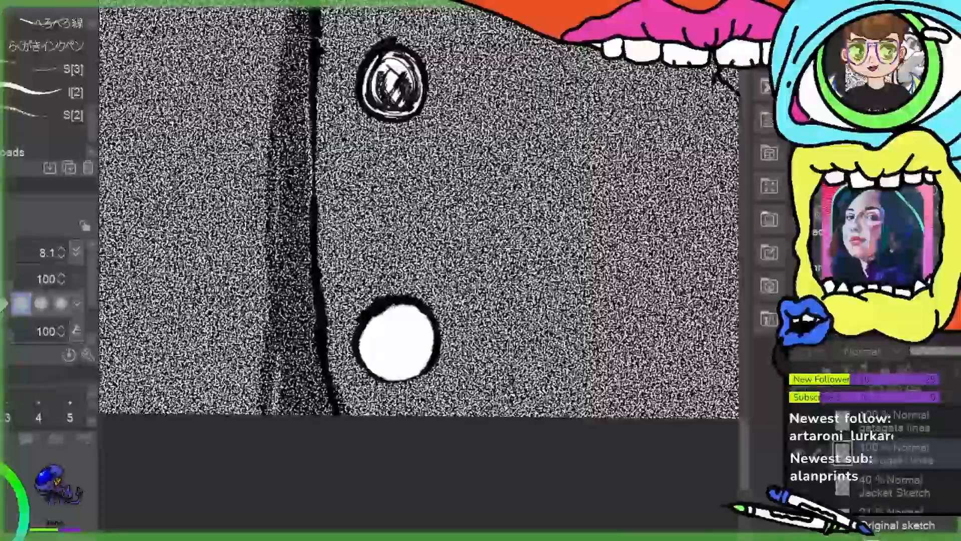
mouse_move(365, 323)
mouse_down()
mouse_move(364, 365)
mouse_move(402, 305)
mouse_move(365, 373)
mouse_up()
drag(383, 306, 432, 335)
mouse_move(381, 313)
mouse_down()
mouse_move(362, 344)
mouse_move(365, 337)
mouse_move(370, 373)
mouse_up()
drag(440, 357, 430, 373)
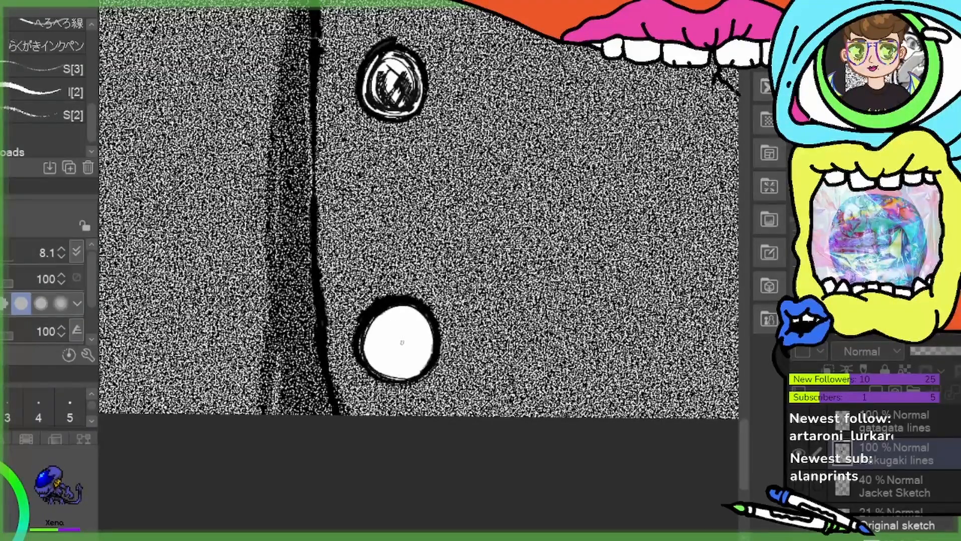
Draw the bottom button's inner ring and hatch a dark, curved reflection inside it
mouse_move(380, 322)
mouse_down()
mouse_move(376, 363)
mouse_move(414, 369)
mouse_move(423, 358)
mouse_move(412, 367)
mouse_up()
mouse_move(427, 350)
mouse_down()
mouse_move(405, 369)
mouse_move(415, 367)
mouse_move(427, 330)
mouse_move(418, 357)
mouse_move(410, 317)
mouse_move(383, 323)
mouse_move(422, 320)
mouse_move(410, 326)
mouse_move(416, 331)
mouse_up()
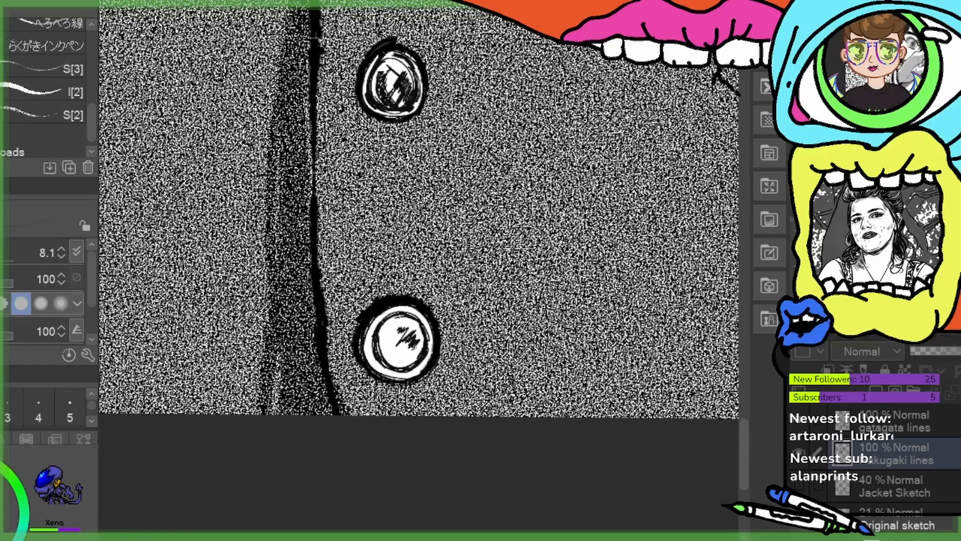
mouse_move(402, 370)
mouse_down()
mouse_move(421, 356)
mouse_move(424, 332)
mouse_up()
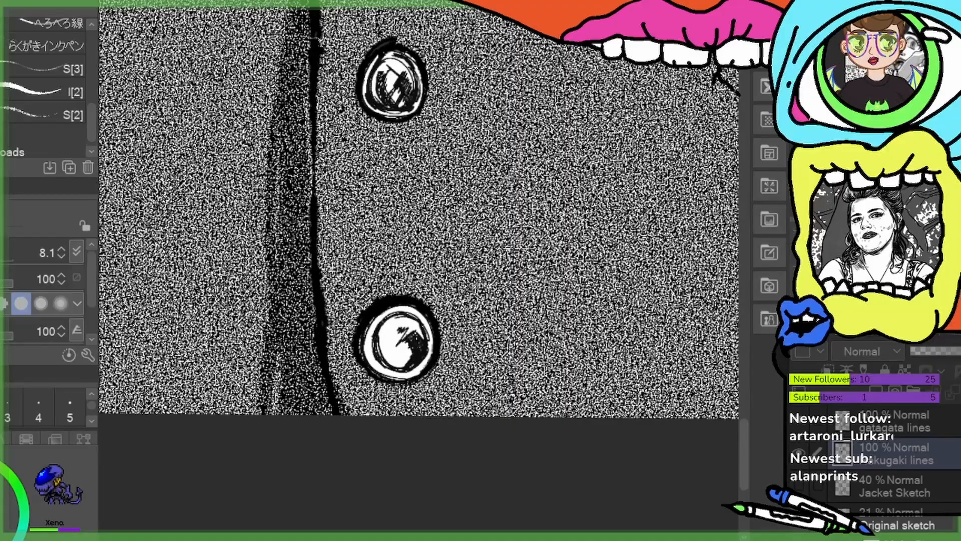
mouse_move(383, 336)
mouse_down()
mouse_move(395, 330)
mouse_move(402, 365)
mouse_move(388, 360)
mouse_up()
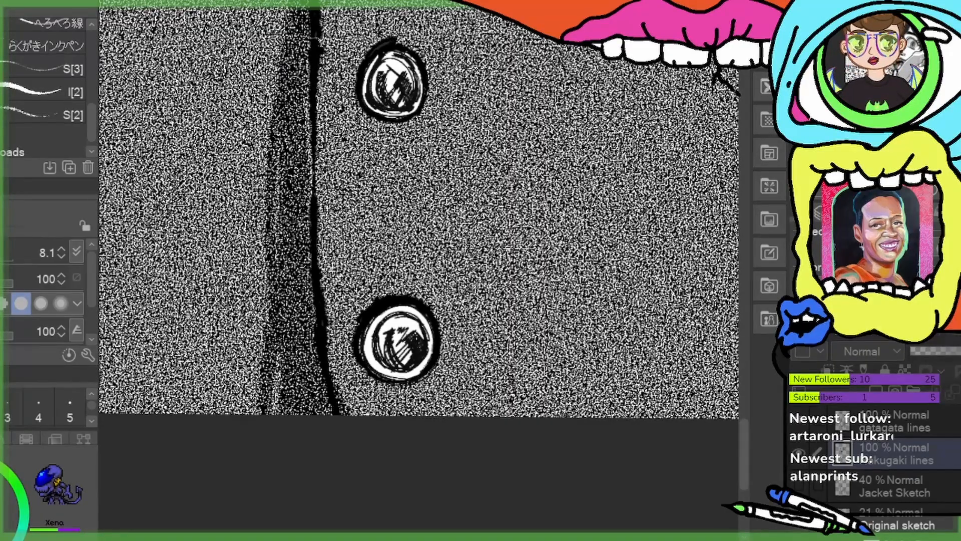
mouse_move(402, 323)
mouse_down()
mouse_move(394, 335)
mouse_move(417, 343)
mouse_up()
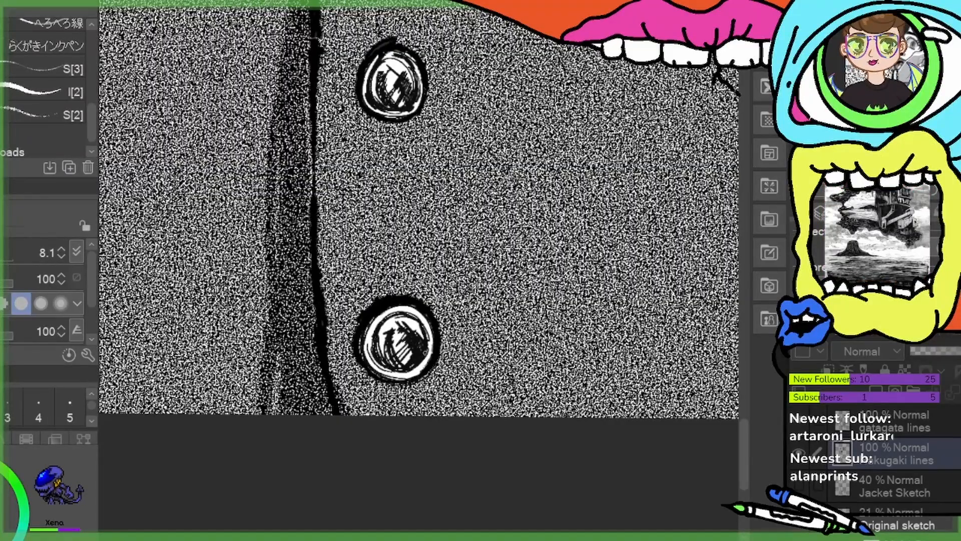
Add shading strokes along the bottom button's rim and darken the hatching at its center
mouse_move(422, 359)
mouse_down()
mouse_move(389, 375)
mouse_move(412, 377)
mouse_up()
drag(380, 321, 367, 344)
mouse_move(429, 319)
mouse_down()
mouse_move(424, 348)
mouse_move(373, 346)
mouse_up()
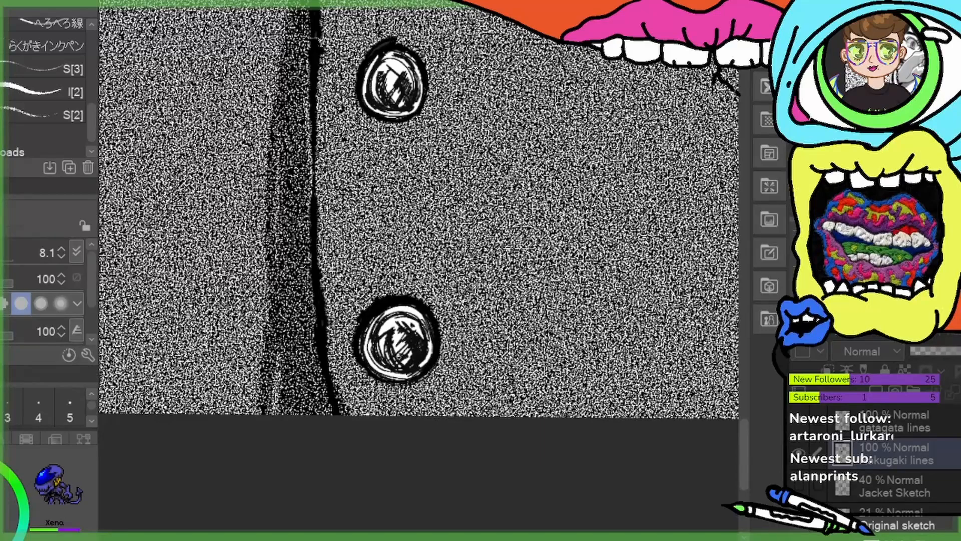
drag(404, 340, 396, 354)
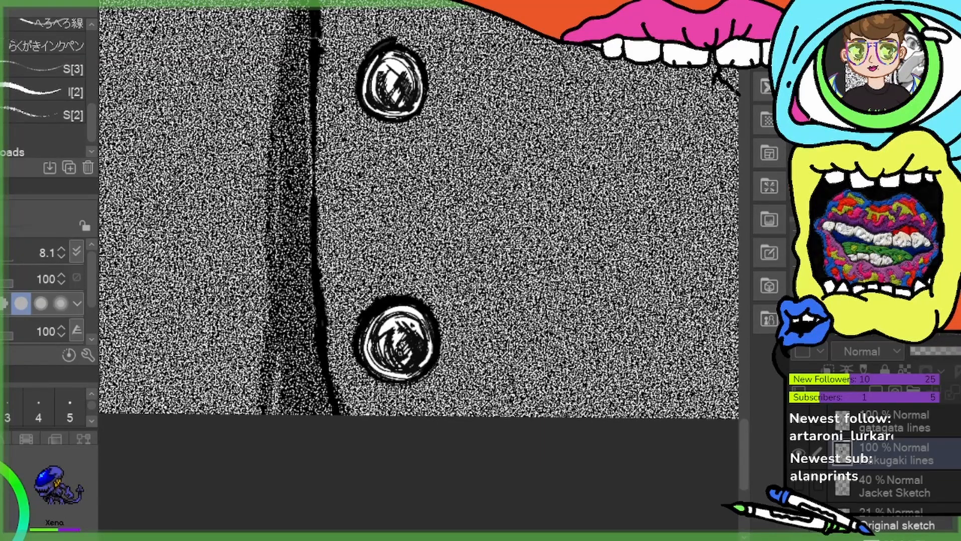
Check how the three shaded buttons read against the jacket and the whole illustration
scroll(418, 211, down, 6)
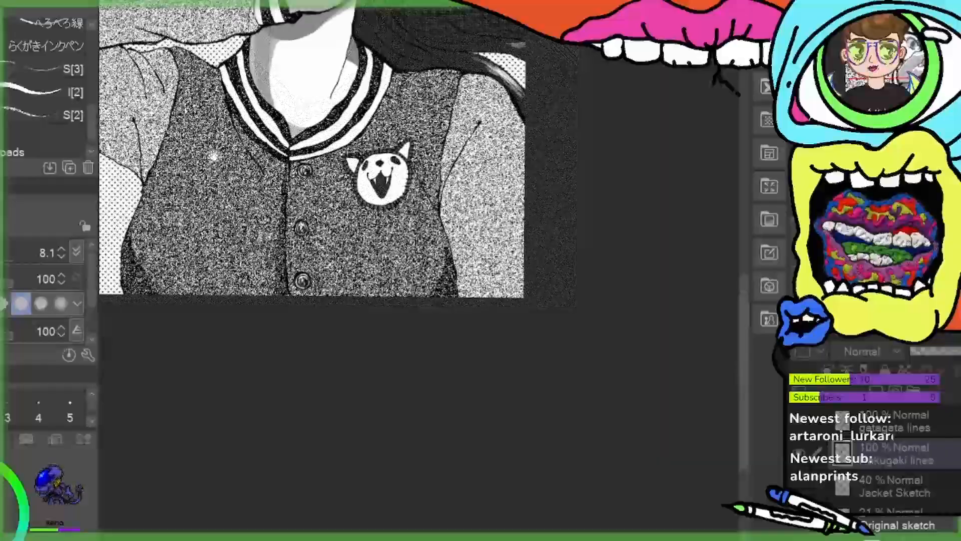
drag(275, 179, 323, 406)
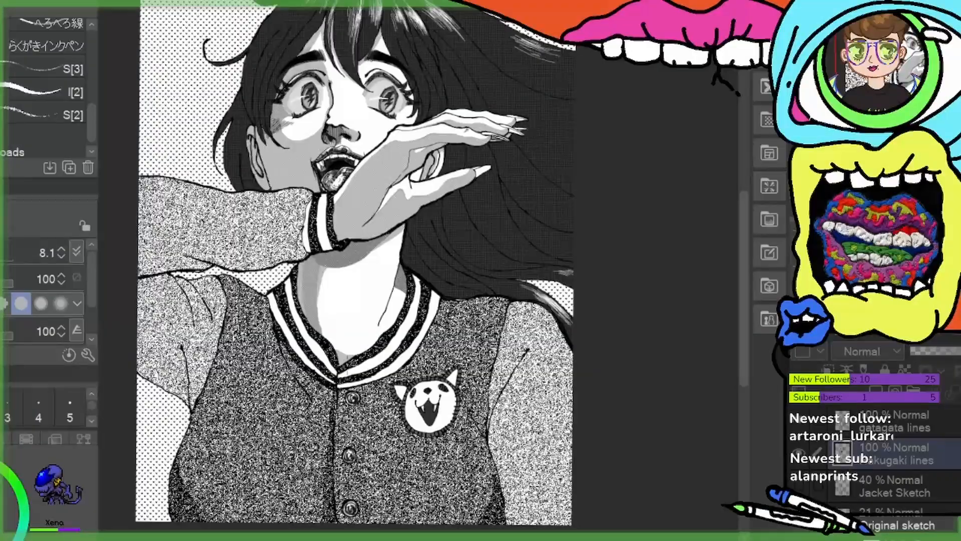
scroll(354, 263, down, 1)
scroll(381, 381, up, 8)
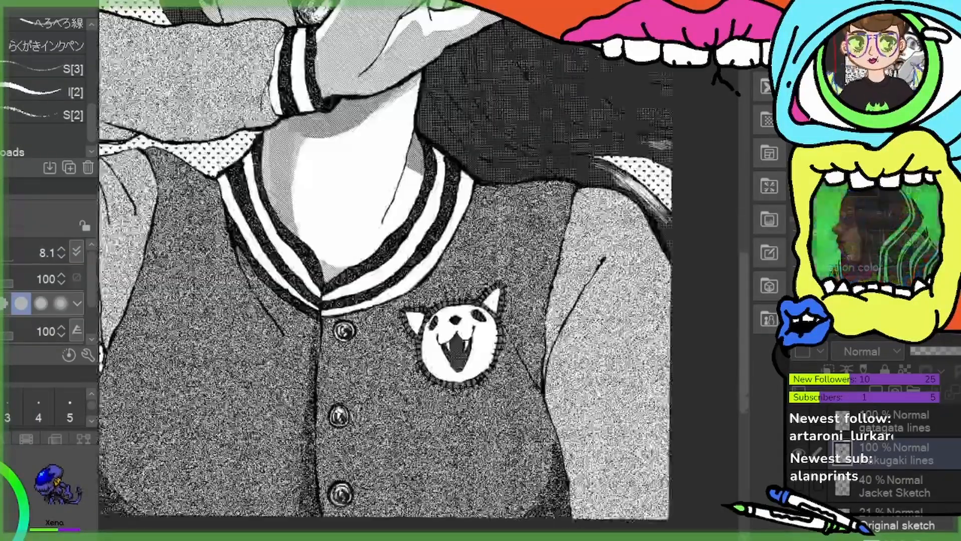
scroll(376, 401, up, 1)
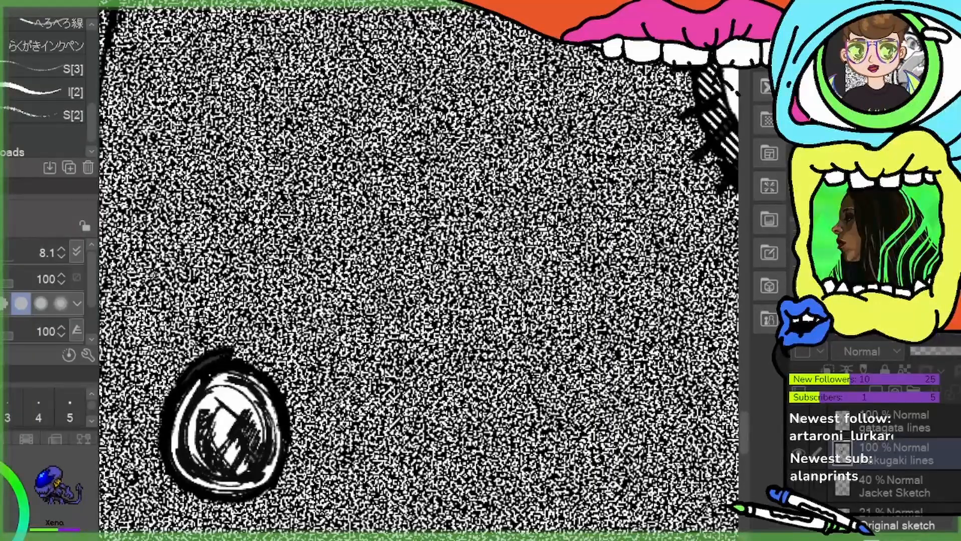
key(e)
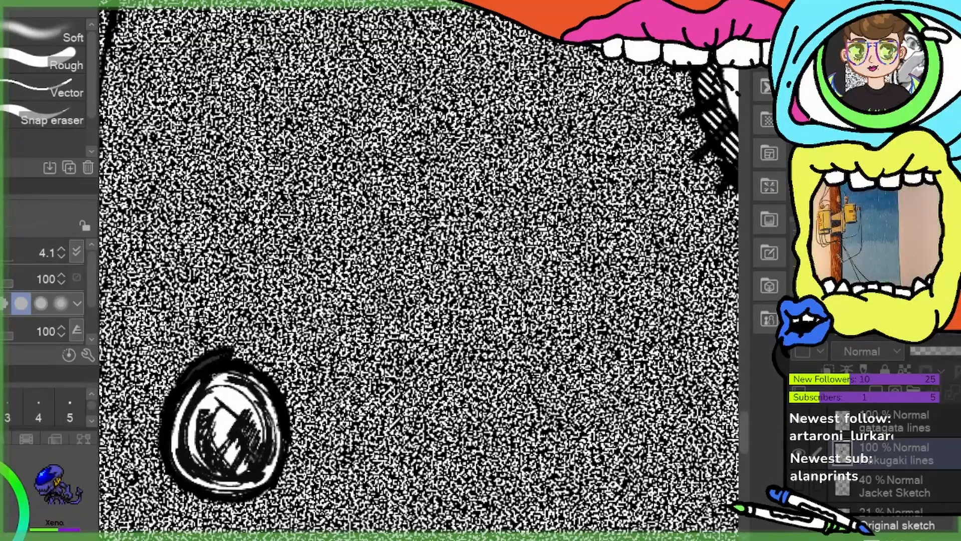
key(p)
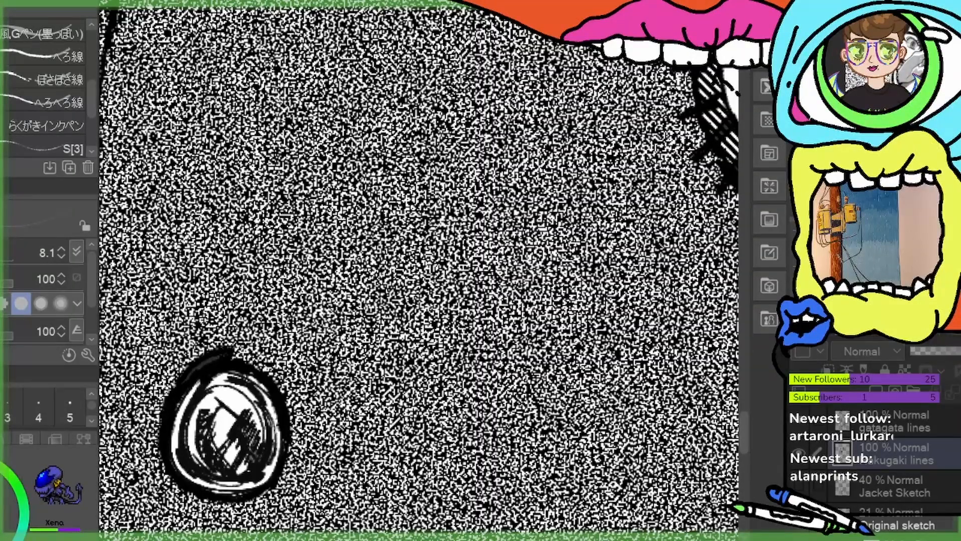
scroll(95, 110, down, 3)
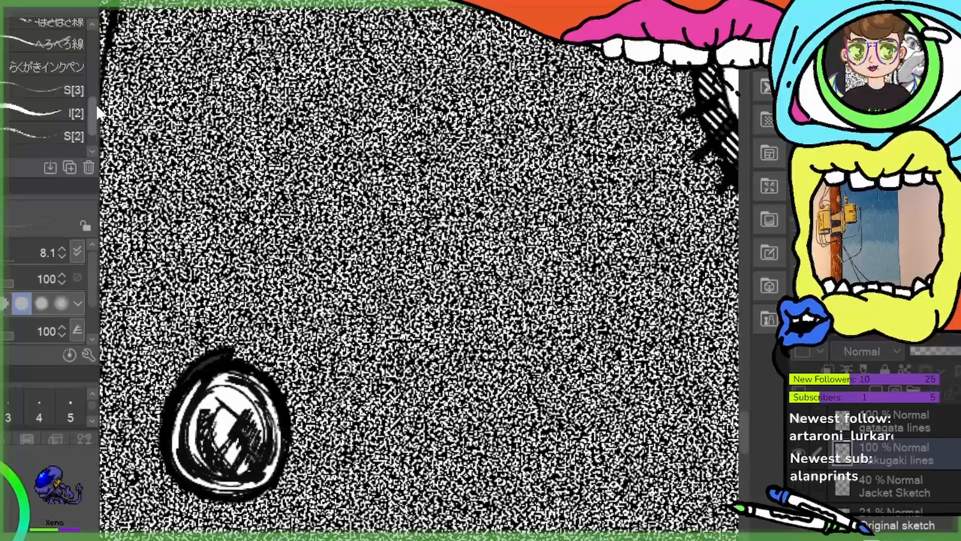
drag(96, 105, 96, 49)
click(60, 93)
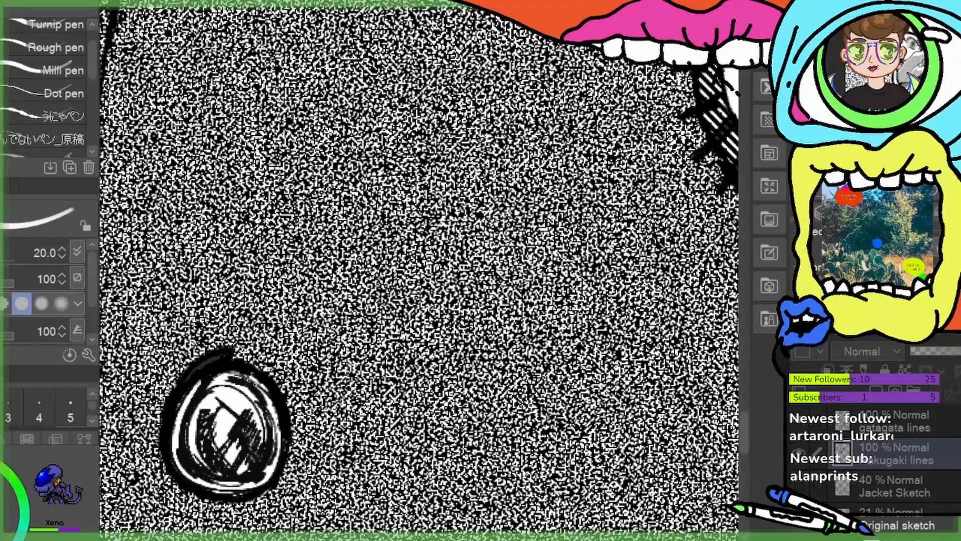
key(e)
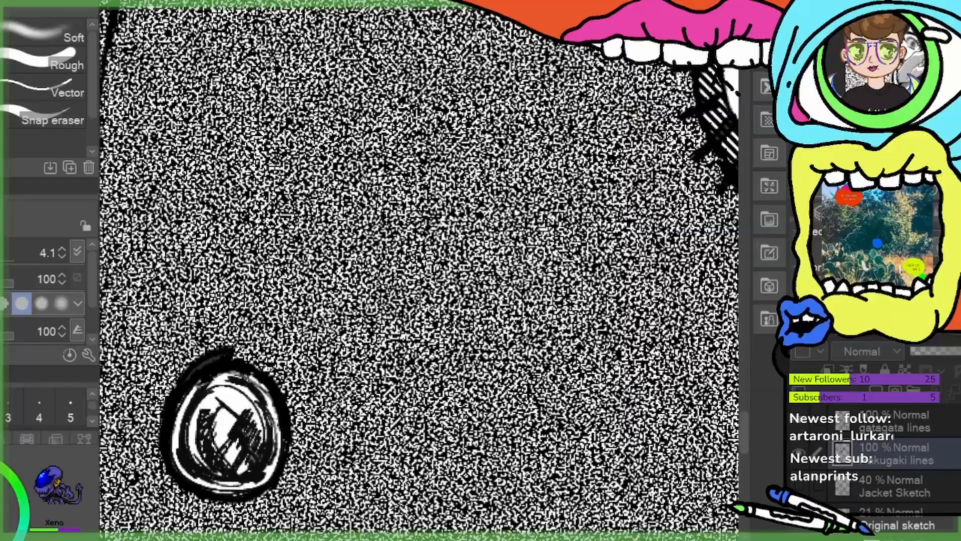
key(p)
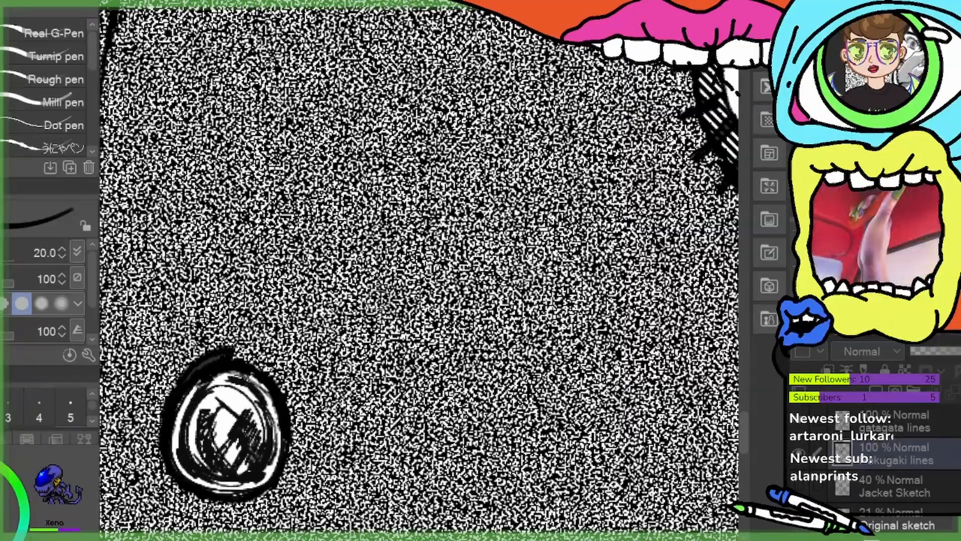
Select the S[3] pen at size 8.1 for more inking around the collar and top button
scroll(726, 141, down, 3)
drag(628, 144, 334, 434)
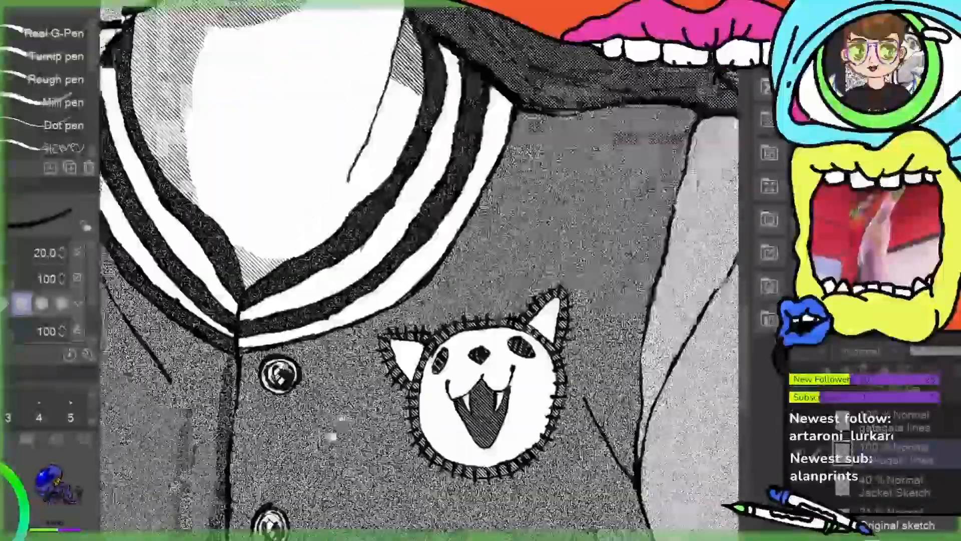
scroll(421, 270, up, 2)
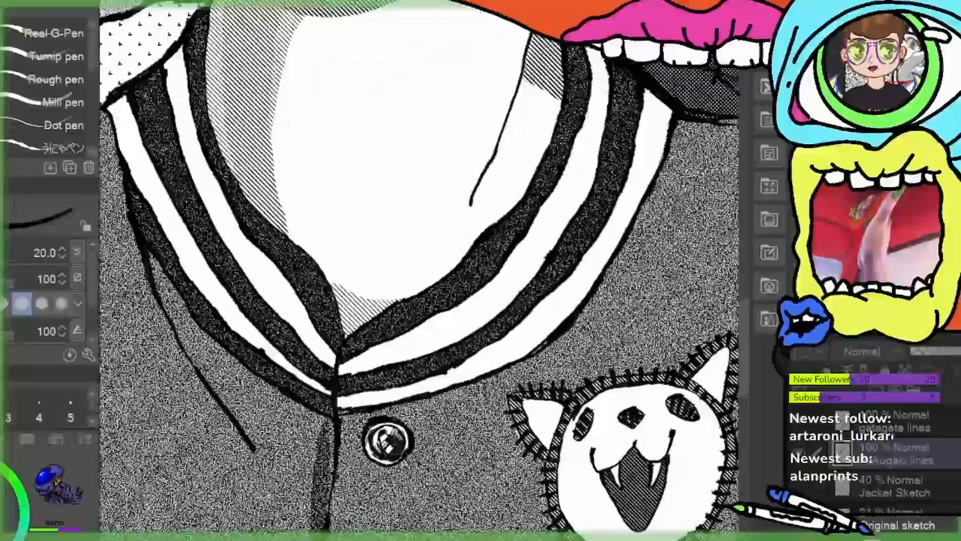
scroll(387, 386, up, 1)
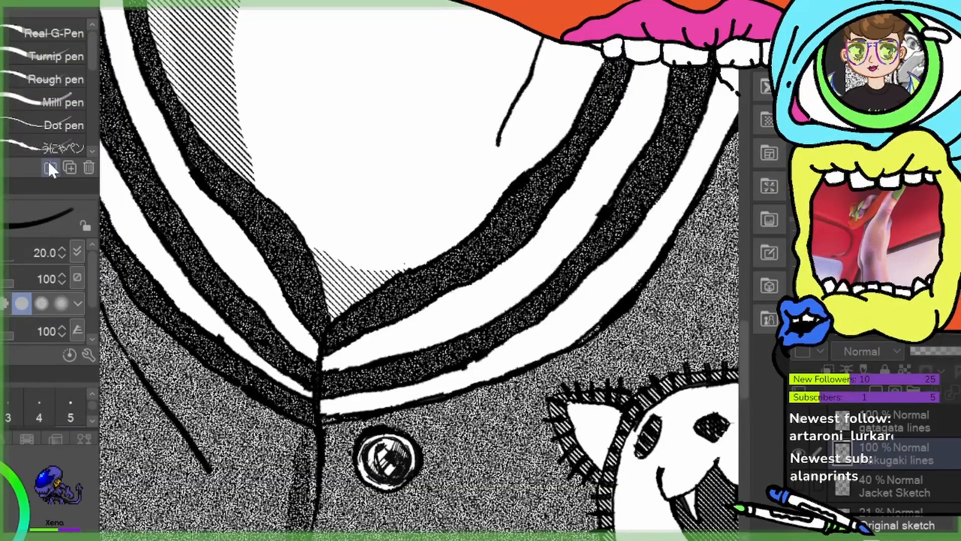
scroll(91, 70, down, 4)
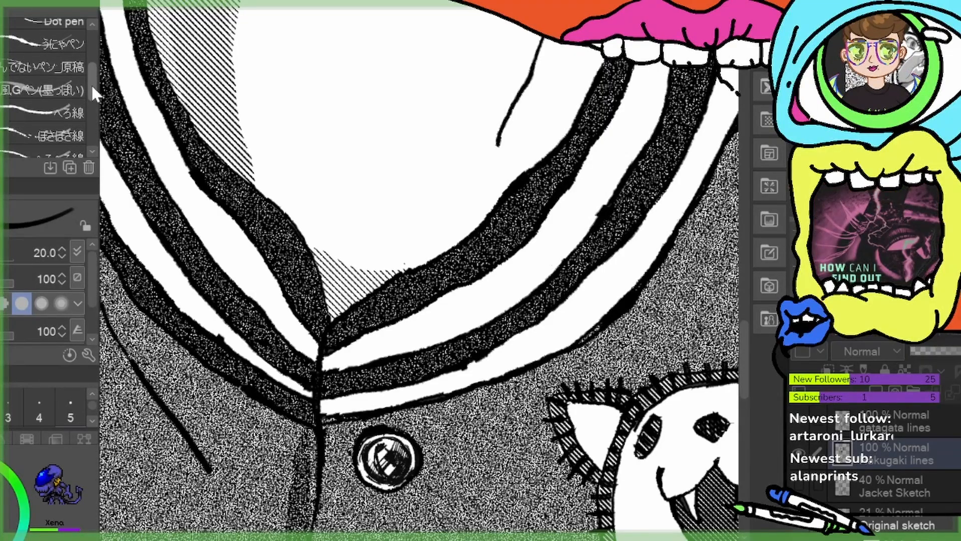
drag(91, 83, 92, 111)
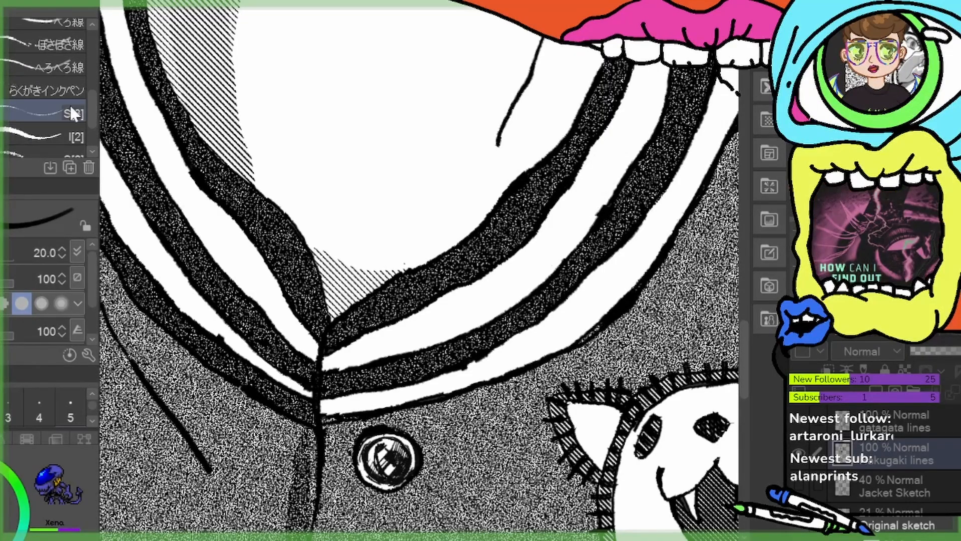
click(73, 108)
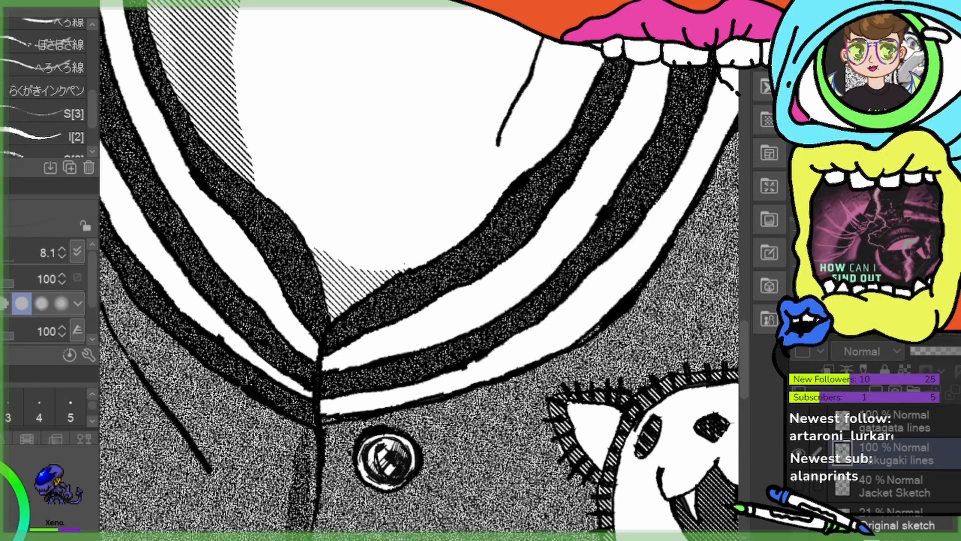
Hatch thin rib lines across the inner white stripe of the collar's right half, from the center seam outward
drag(339, 350, 344, 364)
drag(355, 346, 352, 366)
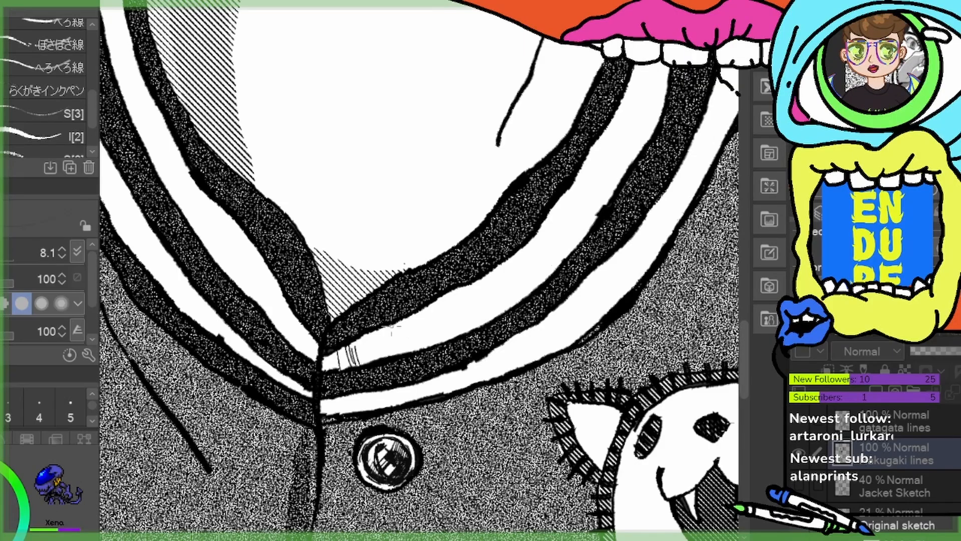
drag(377, 329, 387, 352)
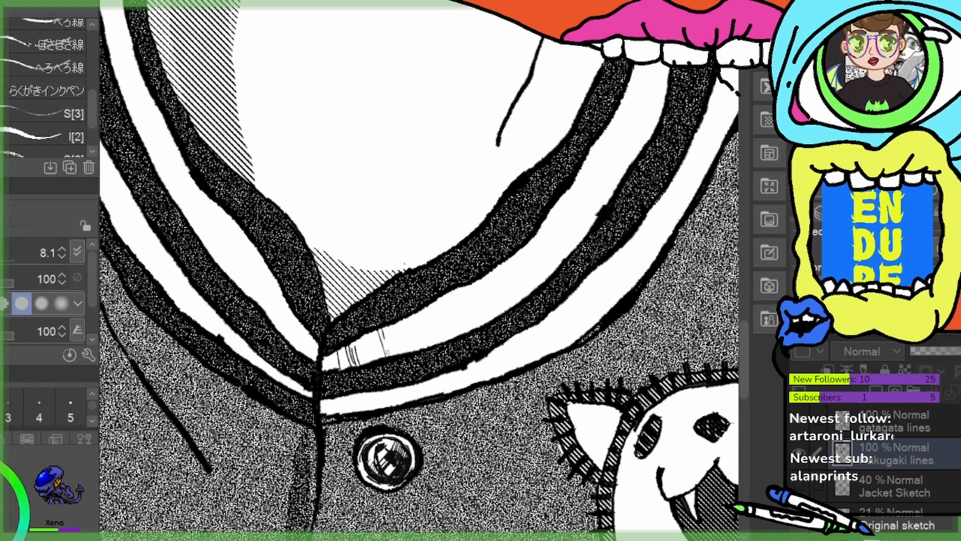
mouse_move(414, 313)
mouse_down()
mouse_move(427, 357)
mouse_move(436, 344)
mouse_up()
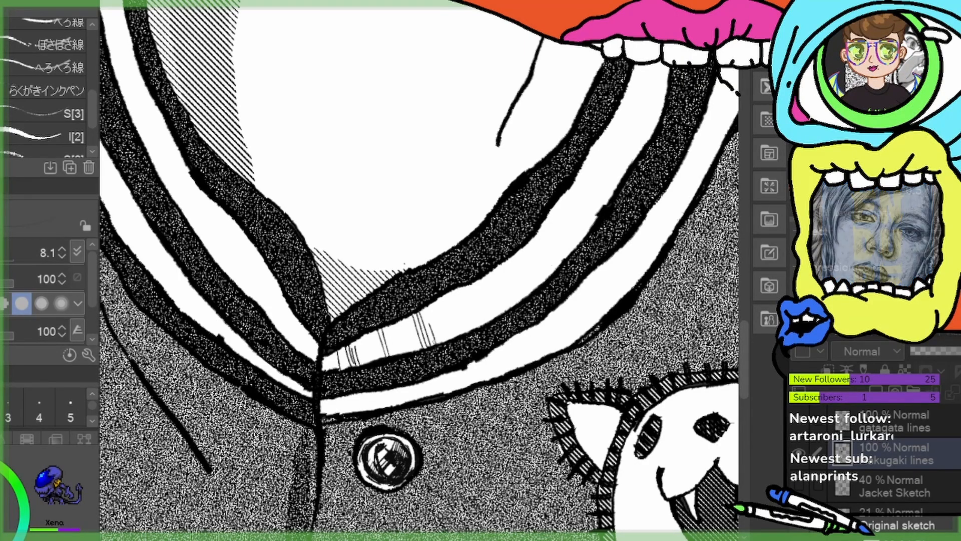
drag(392, 323, 399, 354)
drag(400, 316, 409, 350)
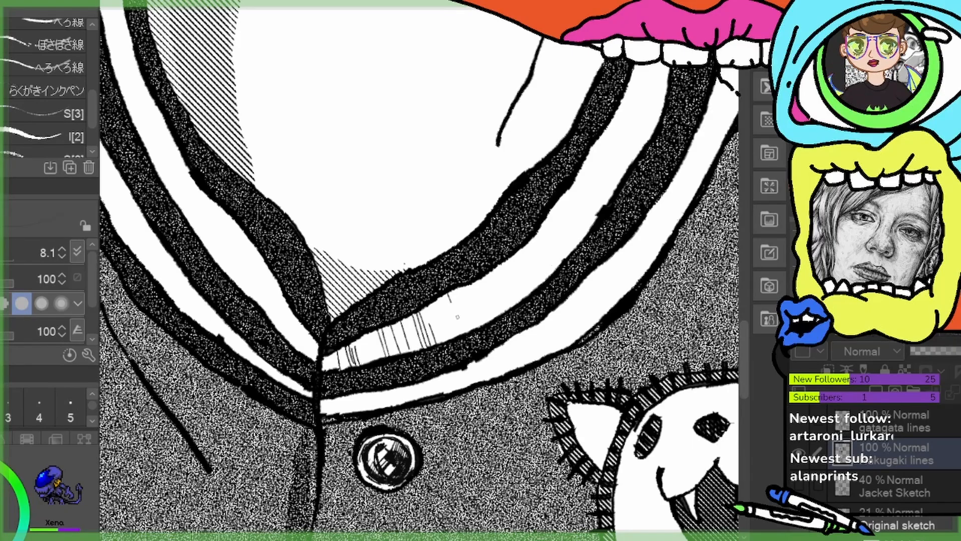
drag(450, 300, 459, 326)
mouse_move(457, 292)
mouse_down()
mouse_move(477, 328)
mouse_move(453, 336)
mouse_up()
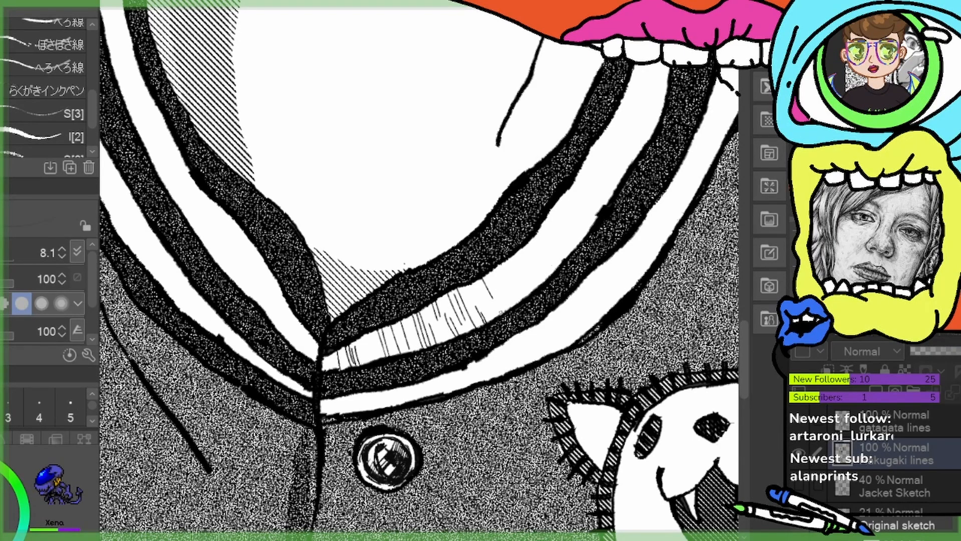
mouse_move(492, 274)
mouse_down()
mouse_move(503, 316)
mouse_move(501, 297)
mouse_move(526, 299)
mouse_up()
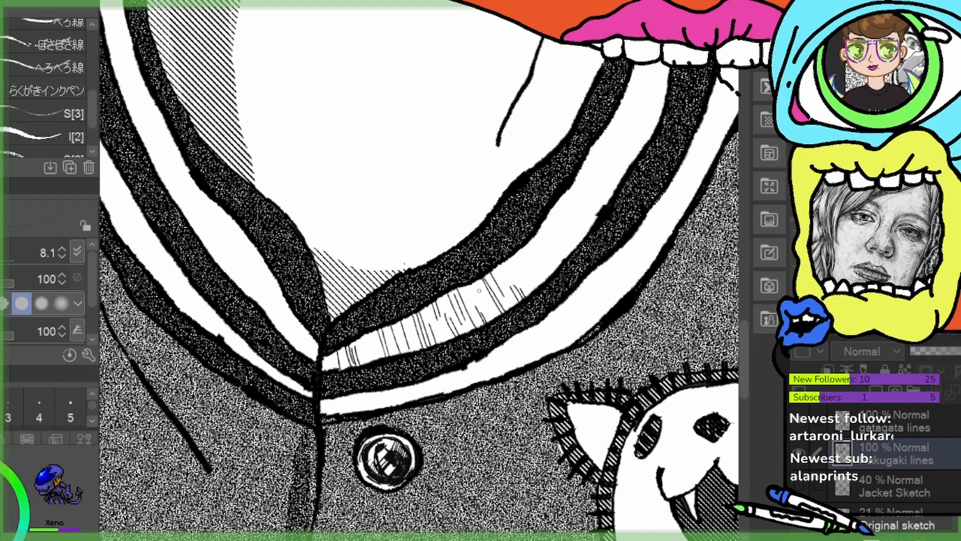
drag(365, 334, 369, 361)
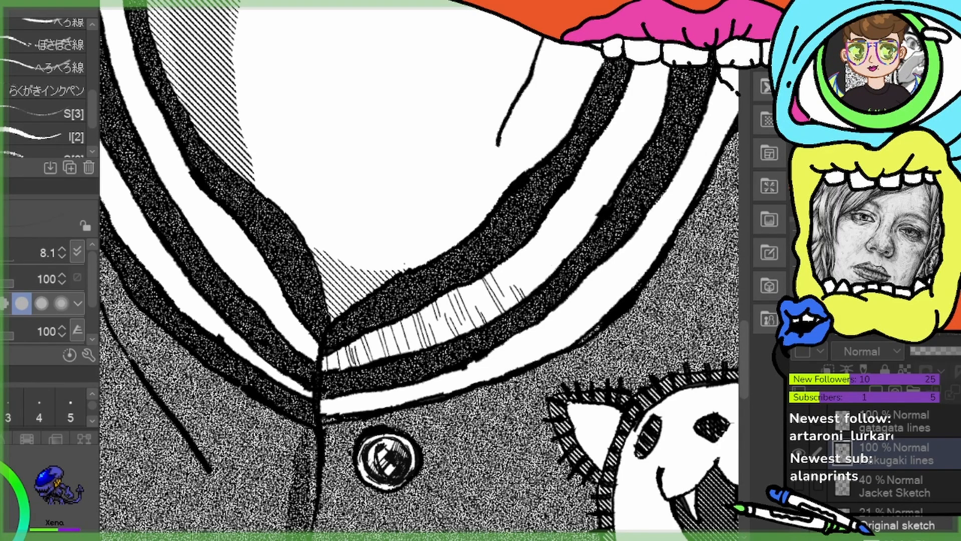
Hatch thin rib lines across the outer white stripe of the collar's right half, starting at the center seam
drag(323, 396, 331, 419)
mouse_move(329, 399)
mouse_down()
mouse_move(331, 416)
mouse_move(370, 410)
mouse_up()
mouse_move(379, 386)
mouse_down()
mouse_move(374, 410)
mouse_move(376, 397)
mouse_up()
drag(392, 387, 392, 411)
drag(419, 381, 408, 401)
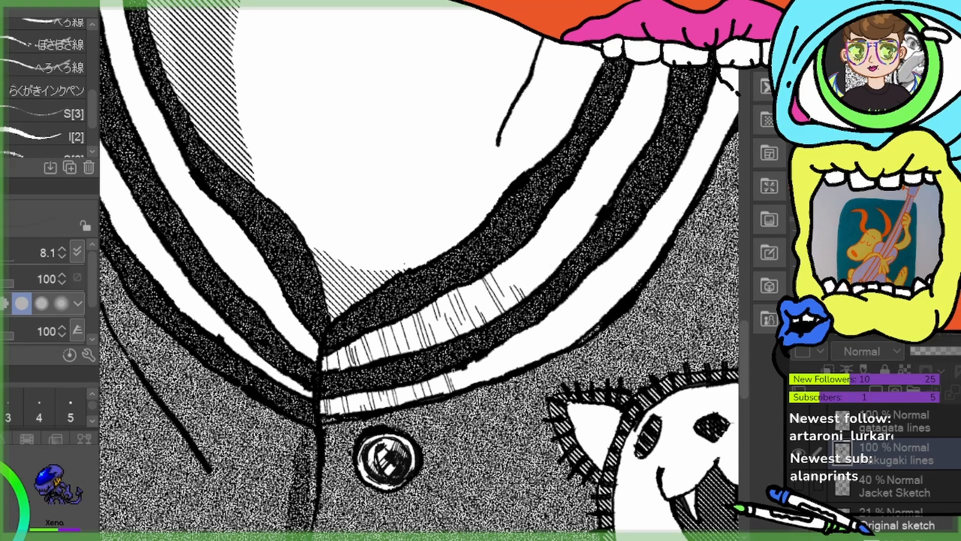
drag(463, 367, 452, 392)
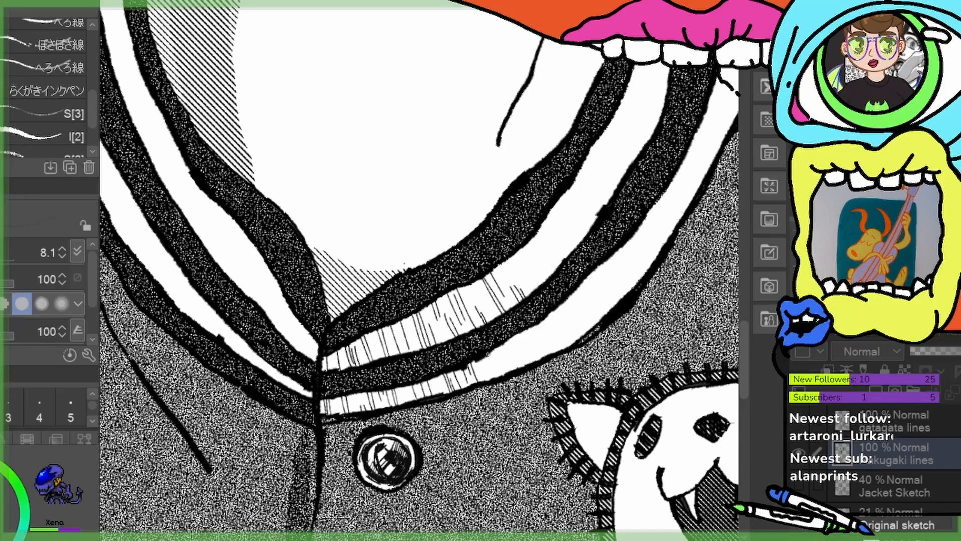
drag(500, 352, 485, 378)
drag(507, 349, 493, 378)
mouse_move(512, 342)
mouse_down()
mouse_move(499, 360)
mouse_move(508, 354)
mouse_up()
drag(521, 350, 511, 369)
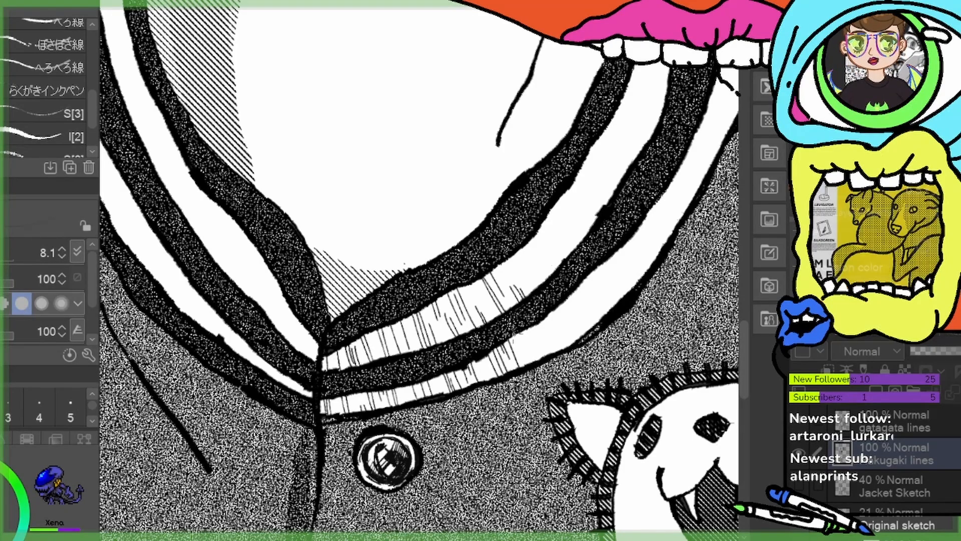
Extend the rib hatching along the right outer stripe where the collar curves upward above the animal patch
drag(528, 332, 513, 369)
mouse_move(542, 331)
mouse_down()
mouse_move(530, 363)
mouse_move(495, 380)
mouse_move(481, 365)
mouse_up()
drag(500, 359, 488, 374)
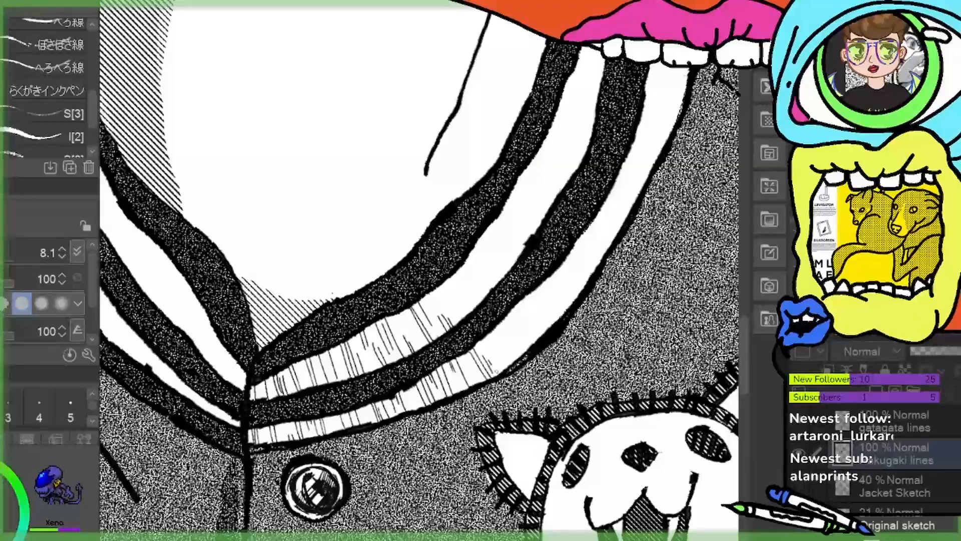
mouse_move(501, 331)
mouse_down()
mouse_move(485, 347)
mouse_move(495, 342)
mouse_up()
mouse_move(514, 323)
mouse_down()
mouse_move(498, 342)
mouse_move(518, 347)
mouse_up()
drag(535, 345, 484, 365)
drag(529, 307, 538, 322)
mouse_move(532, 305)
mouse_down()
mouse_move(552, 324)
mouse_move(502, 347)
mouse_up()
drag(480, 317, 505, 343)
drag(483, 311, 507, 341)
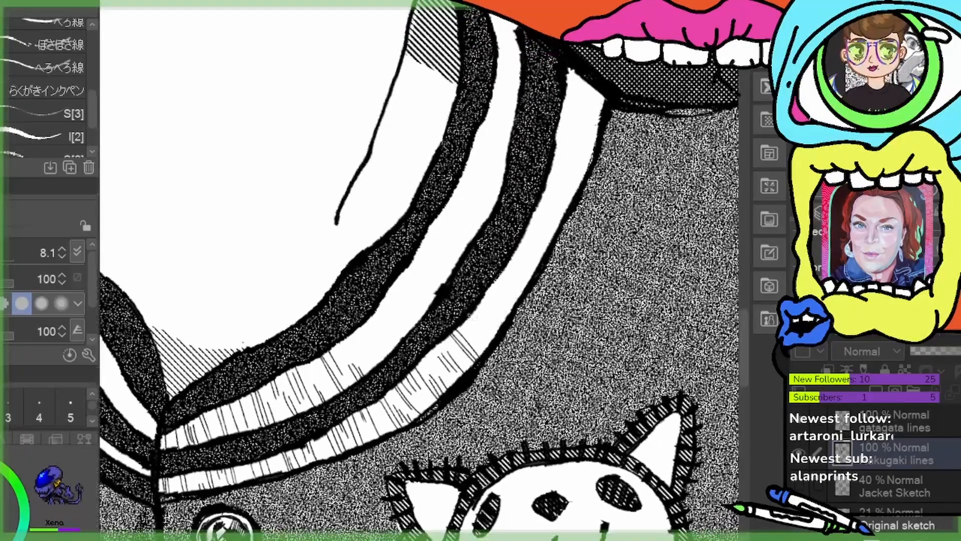
Finish the rib hatching on the right outer stripe up to where the collar meets the hair
mouse_move(470, 314)
mouse_down()
mouse_move(496, 336)
mouse_move(500, 329)
mouse_up()
mouse_move(479, 297)
mouse_down()
mouse_move(507, 316)
mouse_move(515, 310)
mouse_move(489, 344)
mouse_up()
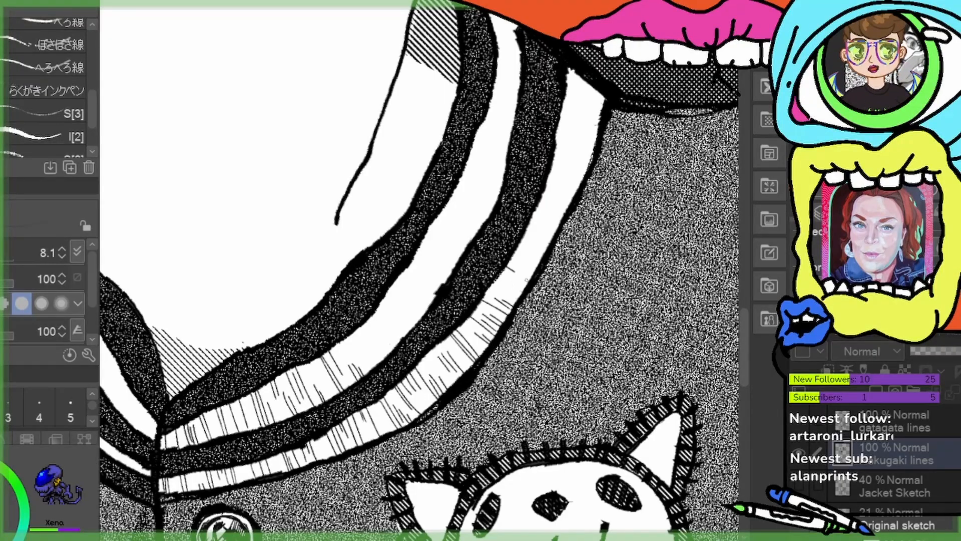
drag(515, 271, 529, 282)
drag(506, 260, 531, 276)
mouse_move(520, 242)
mouse_down()
mouse_move(500, 274)
mouse_move(480, 270)
mouse_move(484, 248)
mouse_move(505, 240)
mouse_move(481, 228)
mouse_move(517, 233)
mouse_up()
mouse_move(487, 193)
mouse_down()
mouse_move(523, 201)
mouse_move(525, 159)
mouse_up()
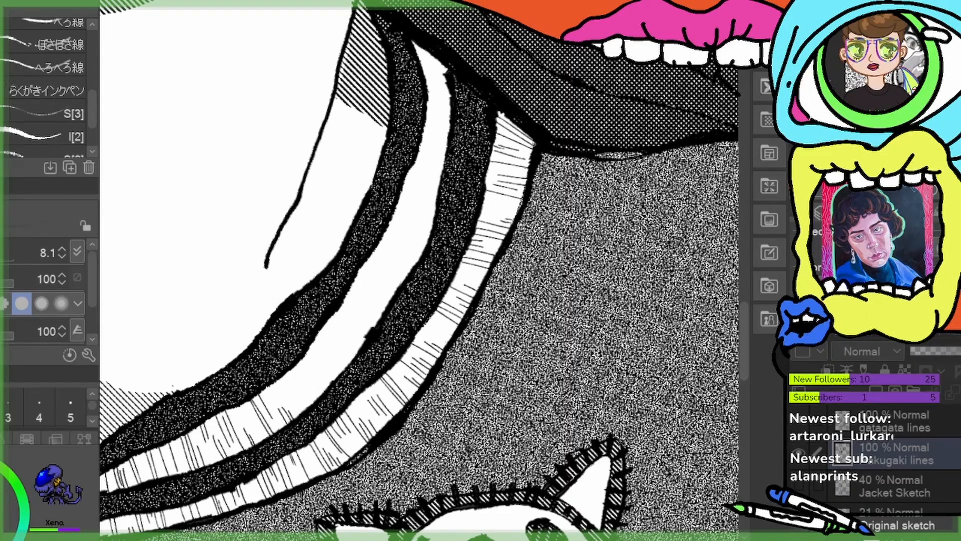
Continue the rib hatching up the middle of the right inner stripe, angling the lines with the collar's curve
mouse_move(304, 375)
mouse_down()
mouse_move(358, 358)
mouse_move(352, 387)
mouse_move(368, 385)
mouse_up()
drag(357, 344, 379, 373)
mouse_move(368, 326)
mouse_down()
mouse_move(389, 351)
mouse_move(404, 351)
mouse_up()
drag(403, 300, 421, 320)
mouse_move(402, 291)
mouse_down()
mouse_move(417, 308)
mouse_move(437, 309)
mouse_up()
drag(406, 259, 442, 286)
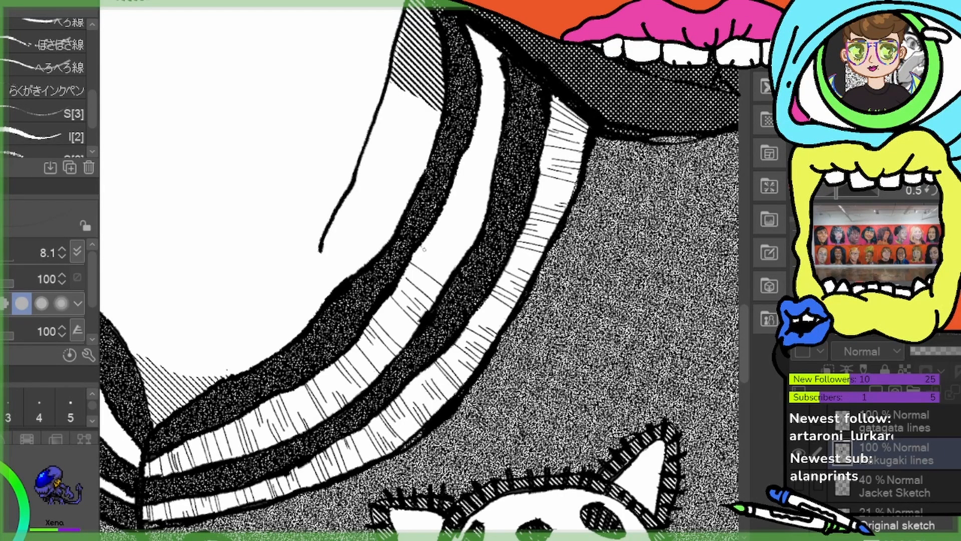
mouse_move(421, 238)
mouse_down()
mouse_move(461, 267)
mouse_move(447, 244)
mouse_move(473, 249)
mouse_up()
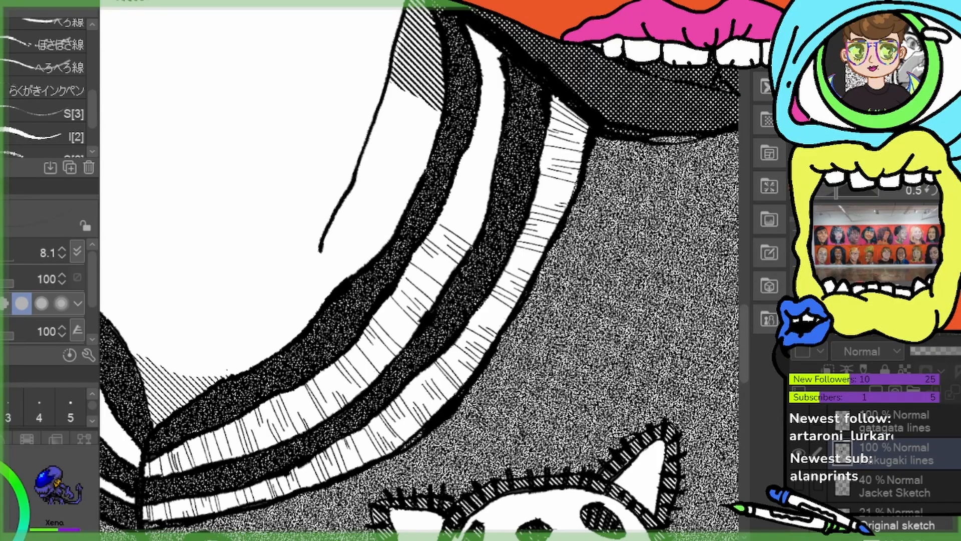
Complete the right inner stripe's rib hatching up to its narrow end under the hair
mouse_move(514, 206)
mouse_down()
mouse_move(459, 278)
mouse_move(396, 261)
mouse_move(435, 264)
mouse_up()
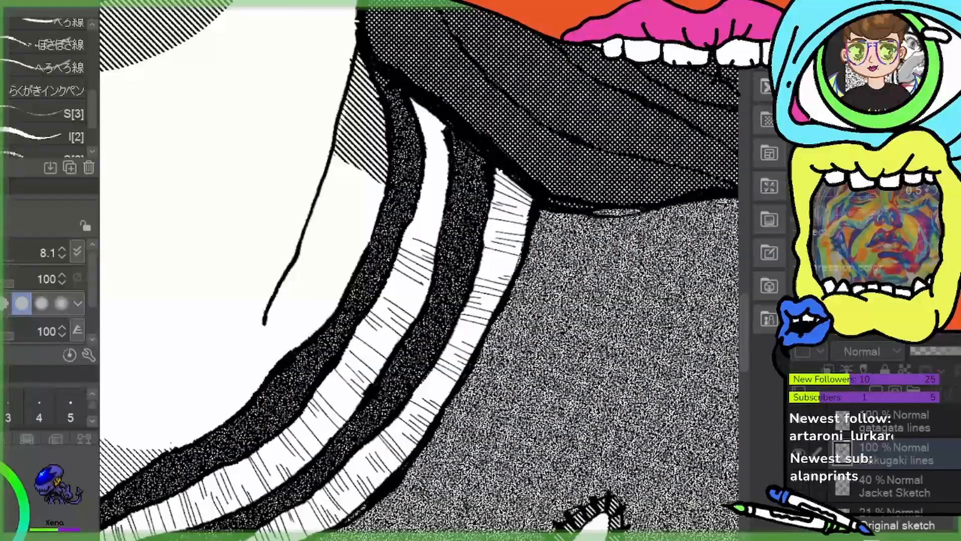
drag(410, 215, 443, 229)
mouse_move(418, 190)
mouse_down()
mouse_move(450, 204)
mouse_move(446, 189)
mouse_up()
drag(427, 161, 443, 165)
mouse_move(421, 147)
mouse_down()
mouse_move(453, 149)
mouse_move(422, 136)
mouse_move(434, 134)
mouse_move(421, 119)
mouse_move(444, 130)
mouse_up()
drag(413, 108, 448, 126)
Hatch thin rib lines across the lower part of the collar's left inner white stripe, beginning at the center seam
mouse_move(367, 395)
mouse_down()
mouse_move(452, 270)
mouse_move(637, 222)
mouse_move(707, 266)
mouse_up()
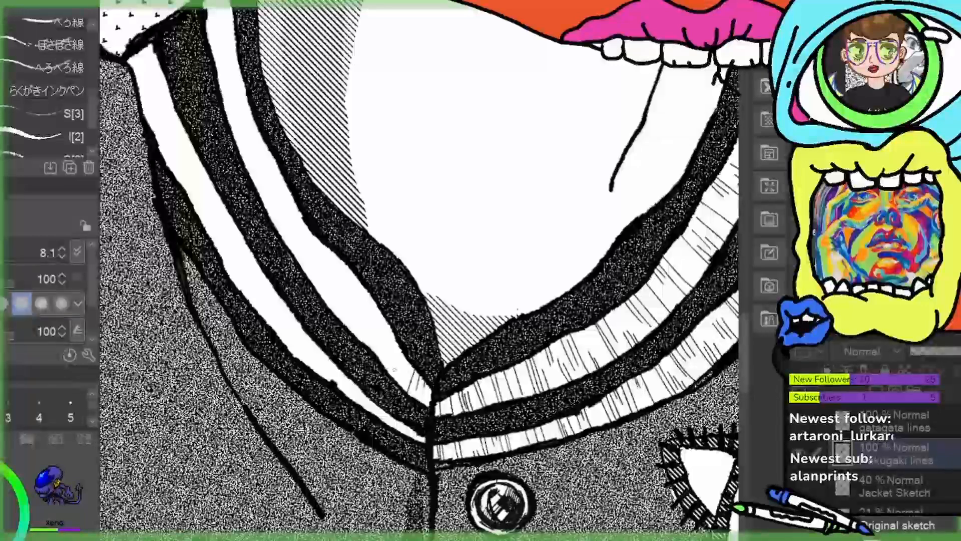
mouse_move(388, 348)
mouse_down()
mouse_move(397, 373)
mouse_move(390, 368)
mouse_up()
mouse_move(380, 308)
mouse_down()
mouse_move(362, 338)
mouse_move(351, 341)
mouse_move(356, 358)
mouse_up()
scroll(358, 355, up, 2)
mouse_move(377, 324)
mouse_down()
mouse_move(350, 355)
mouse_move(343, 345)
mouse_up()
drag(355, 308, 338, 335)
mouse_move(347, 290)
mouse_down()
mouse_move(322, 322)
mouse_move(317, 306)
mouse_up()
drag(326, 258, 301, 287)
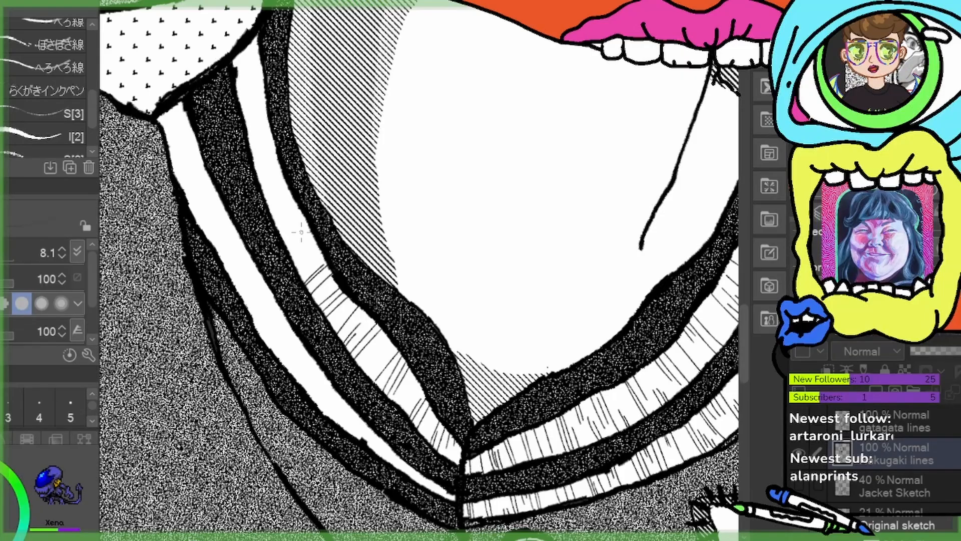
Carry the rib hatching up the left inner stripe to the collar's upper end and fill in sparse spots
drag(323, 237, 287, 275)
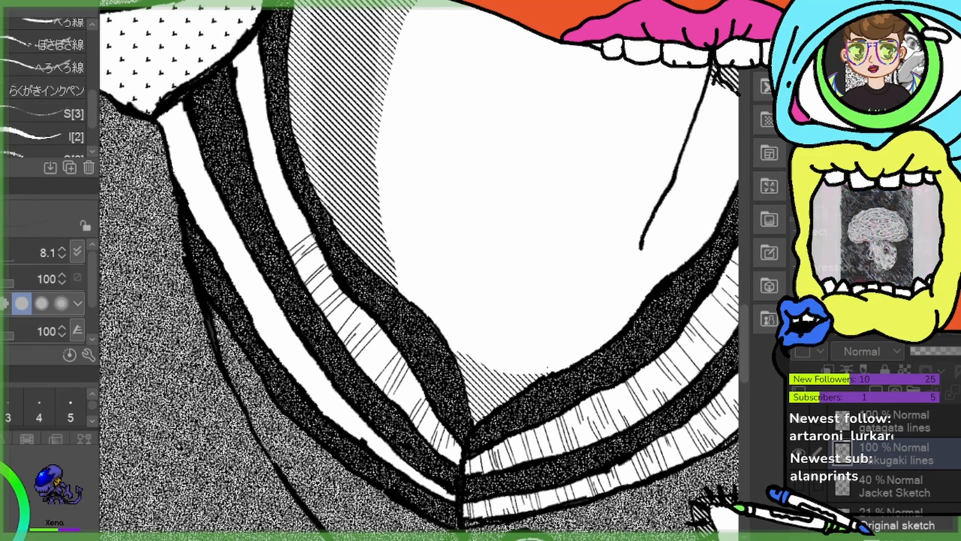
mouse_move(309, 208)
mouse_down()
mouse_move(274, 240)
mouse_move(277, 217)
mouse_move(266, 220)
mouse_up()
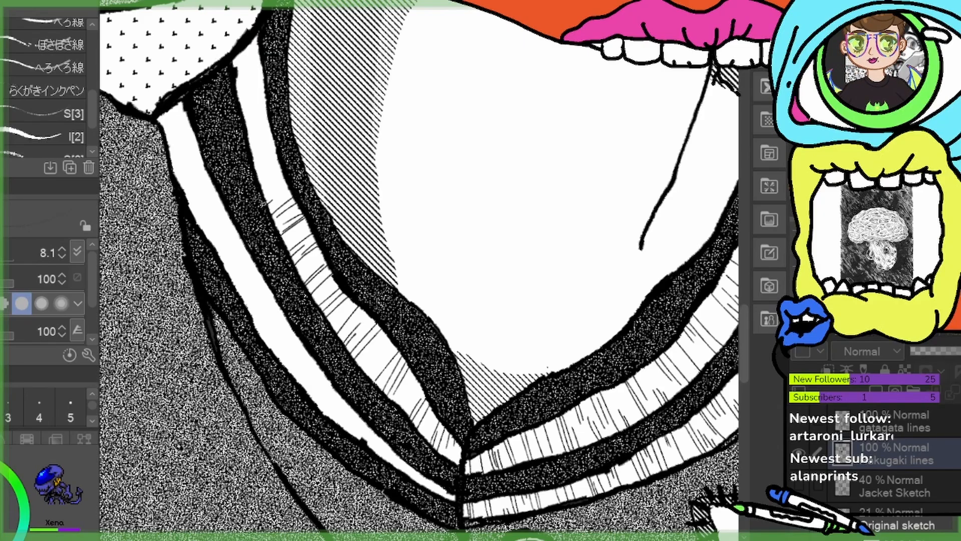
drag(279, 161, 255, 184)
drag(276, 147, 249, 168)
drag(271, 142, 253, 156)
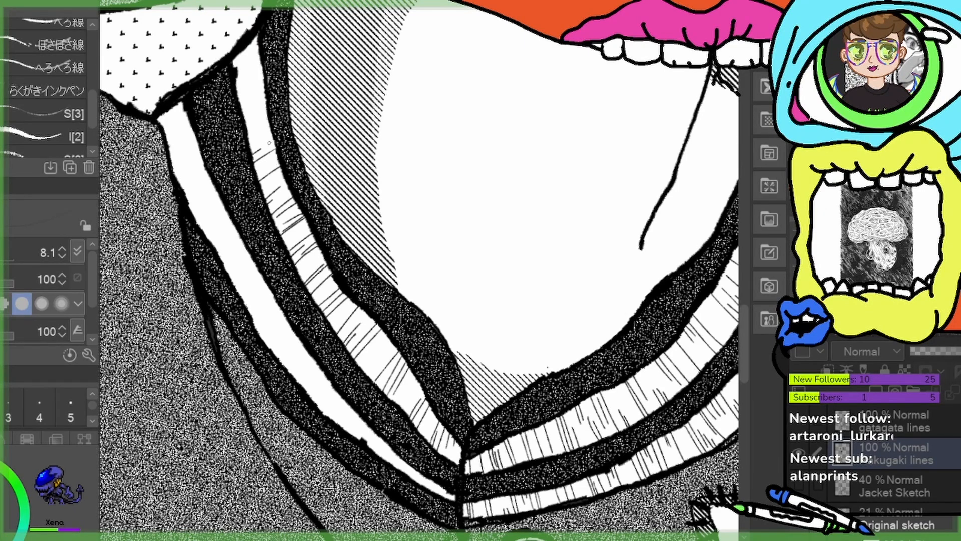
drag(268, 117, 245, 126)
mouse_move(237, 71)
mouse_down()
mouse_move(261, 56)
mouse_move(237, 83)
mouse_move(262, 89)
mouse_move(239, 105)
mouse_up()
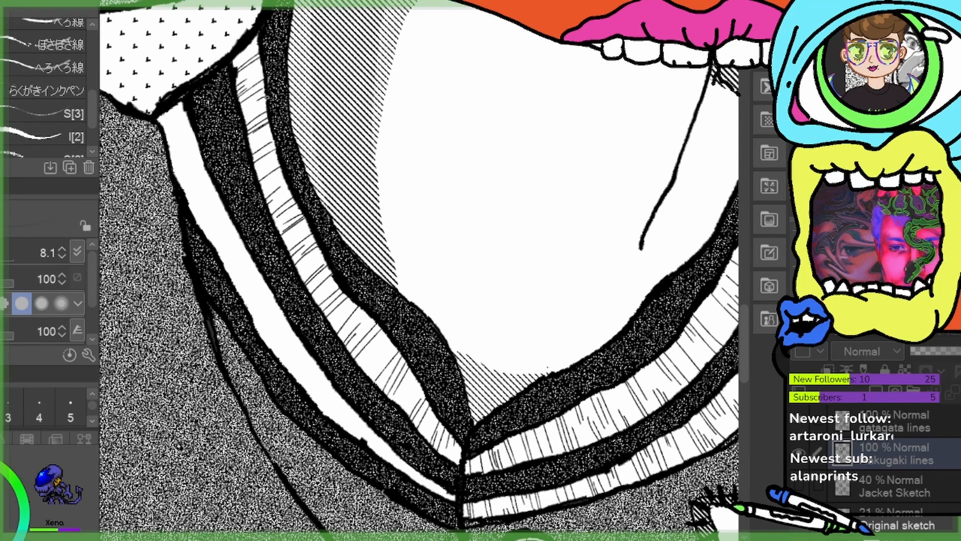
drag(286, 170, 268, 182)
drag(286, 176, 268, 186)
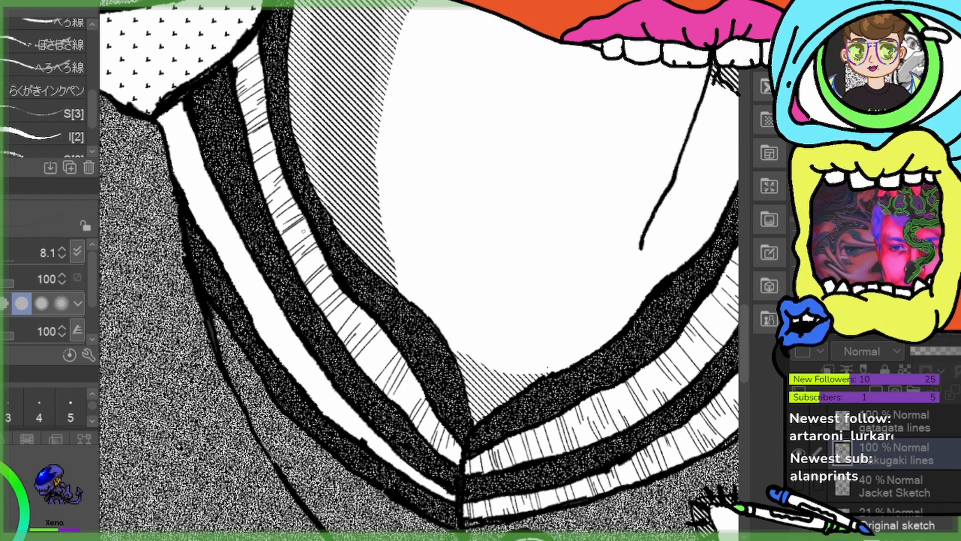
Hatch thin rib lines along the lower part of the collar's left outer white stripe down to the center seam
drag(313, 343, 292, 368)
mouse_move(289, 379)
mouse_down()
mouse_move(283, 384)
mouse_move(293, 378)
mouse_up()
mouse_move(307, 368)
mouse_down()
mouse_move(327, 389)
mouse_move(328, 377)
mouse_move(341, 387)
mouse_move(337, 430)
mouse_move(361, 405)
mouse_move(351, 430)
mouse_move(368, 427)
mouse_move(364, 440)
mouse_move(376, 429)
mouse_move(390, 464)
mouse_up()
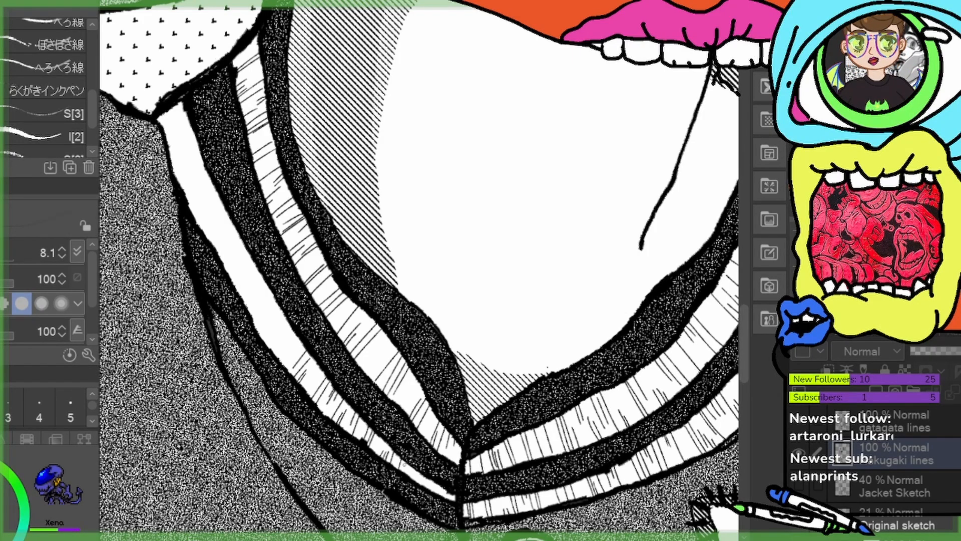
drag(417, 465, 419, 493)
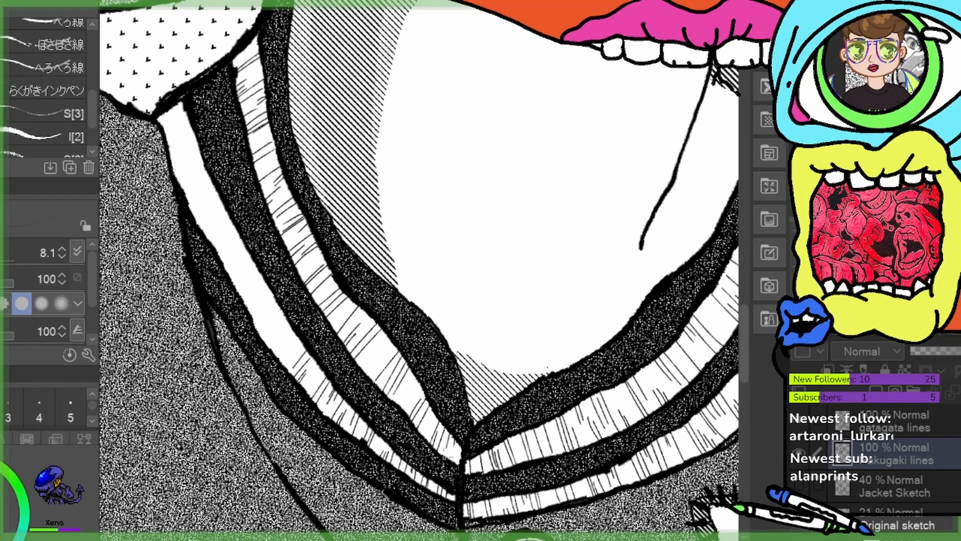
Complete the rib hatching on the left outer stripe up to the collar's shoulder end
drag(415, 407, 474, 479)
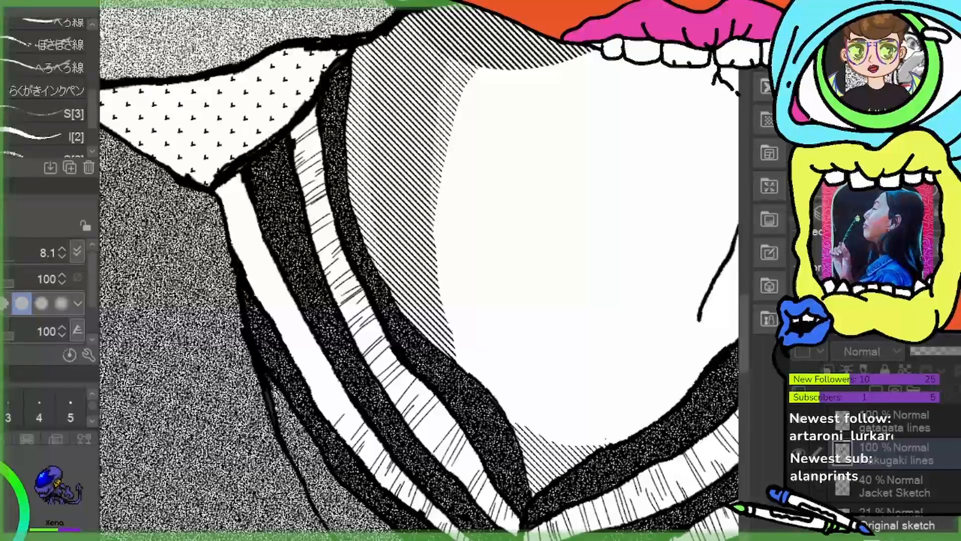
mouse_move(348, 419)
mouse_down()
mouse_move(358, 411)
mouse_move(353, 392)
mouse_move(327, 366)
mouse_up()
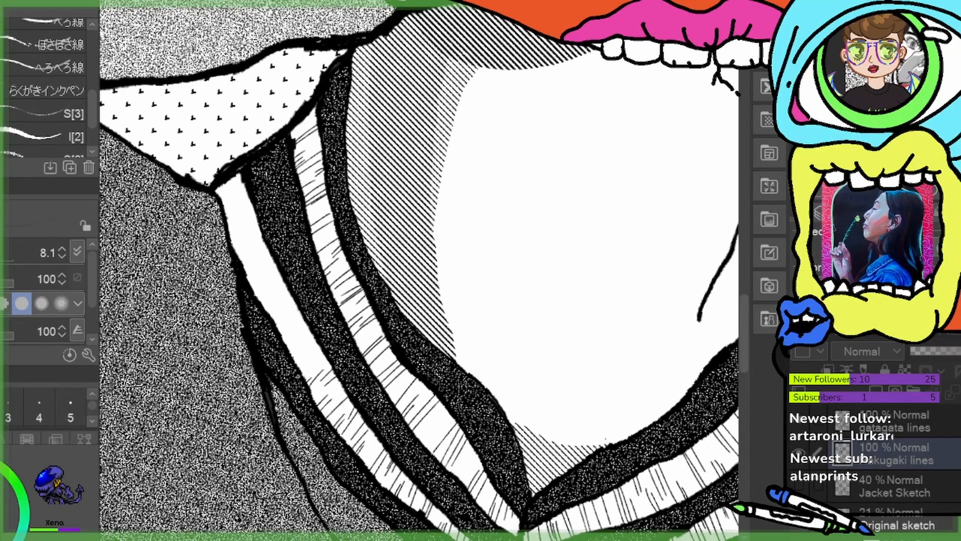
mouse_move(301, 372)
mouse_down()
mouse_move(321, 342)
mouse_move(282, 289)
mouse_move(278, 264)
mouse_up()
mouse_move(239, 284)
mouse_down()
mouse_move(267, 259)
mouse_move(254, 206)
mouse_up()
mouse_move(226, 216)
mouse_down()
mouse_move(251, 201)
mouse_move(222, 209)
mouse_move(250, 188)
mouse_move(220, 193)
mouse_move(244, 182)
mouse_up()
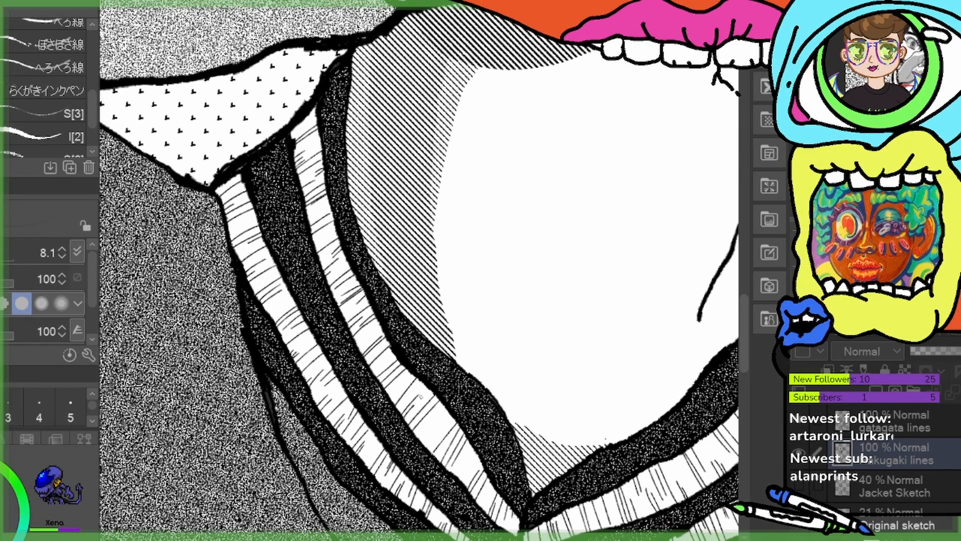
Check the ribbed collar hatching against the whole illustration and examine the striped sleeve cuff below the mouth
drag(448, 440, 330, 354)
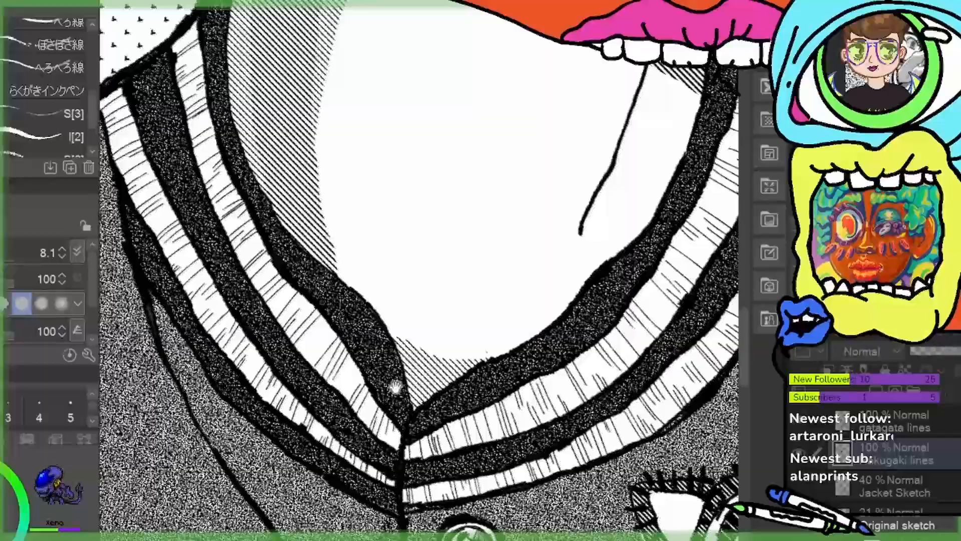
drag(396, 387, 364, 352)
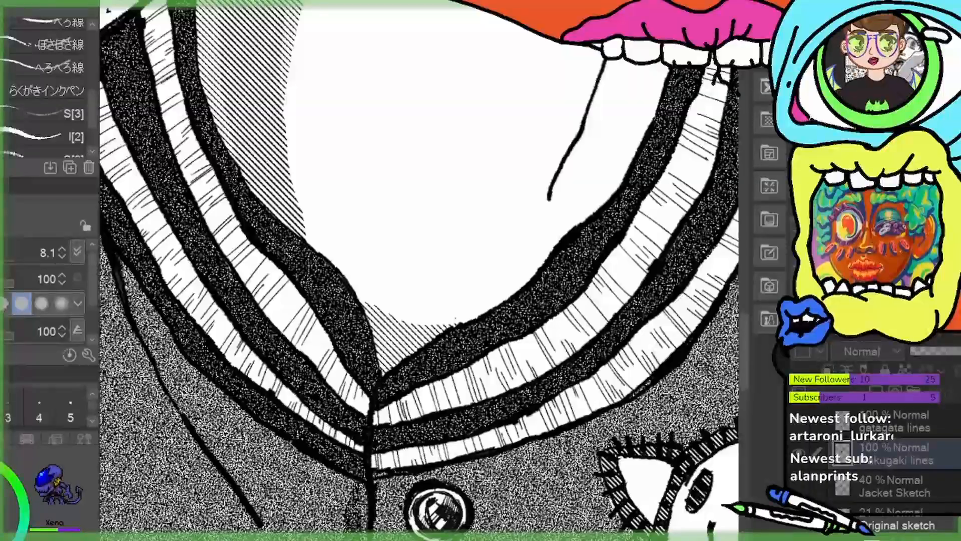
scroll(404, 281, down, 4)
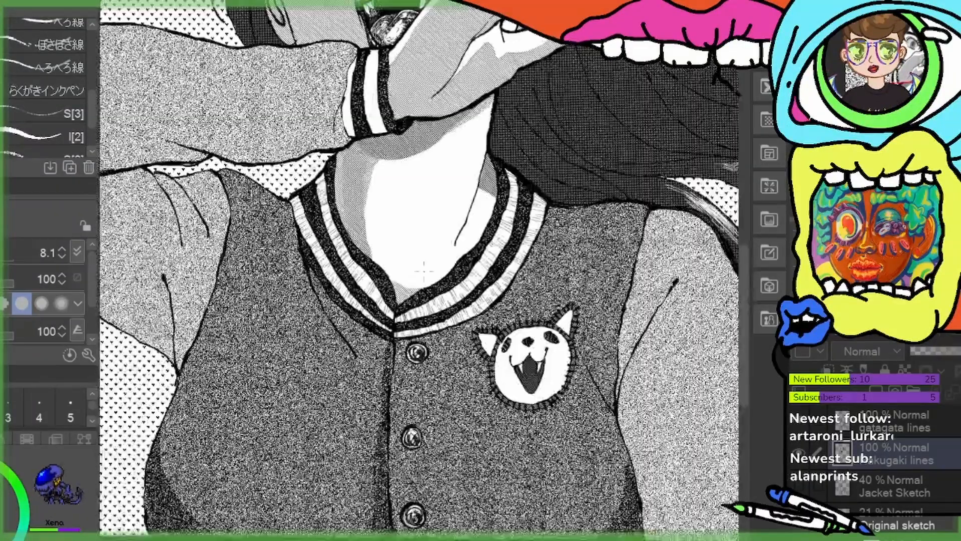
scroll(606, 160, down, 1)
scroll(560, 10, up, 1)
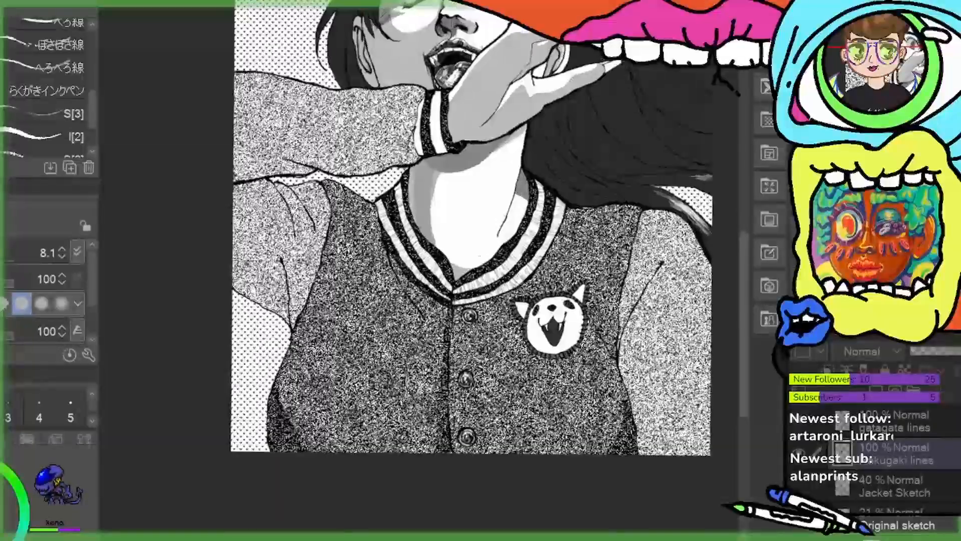
drag(548, 3, 498, 165)
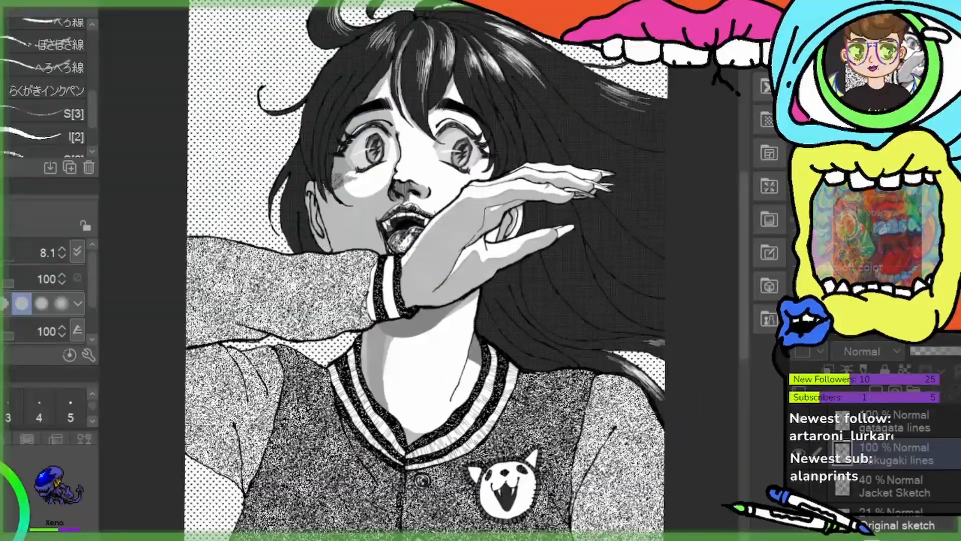
scroll(426, 225, up, 8)
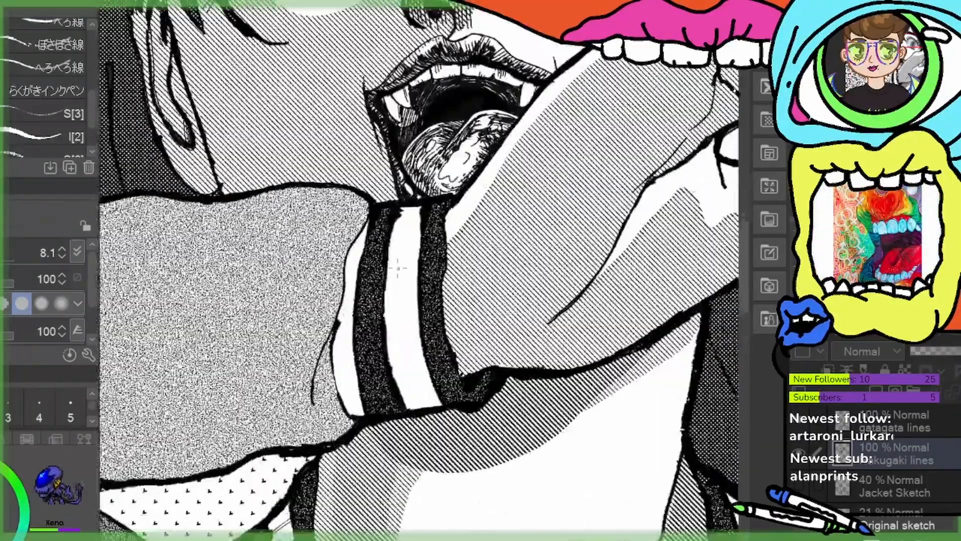
Hatch thin horizontal rib lines down the sleeve cuff's white stripe between the two black bands and along the outer white stripe's upper part
drag(364, 400, 354, 289)
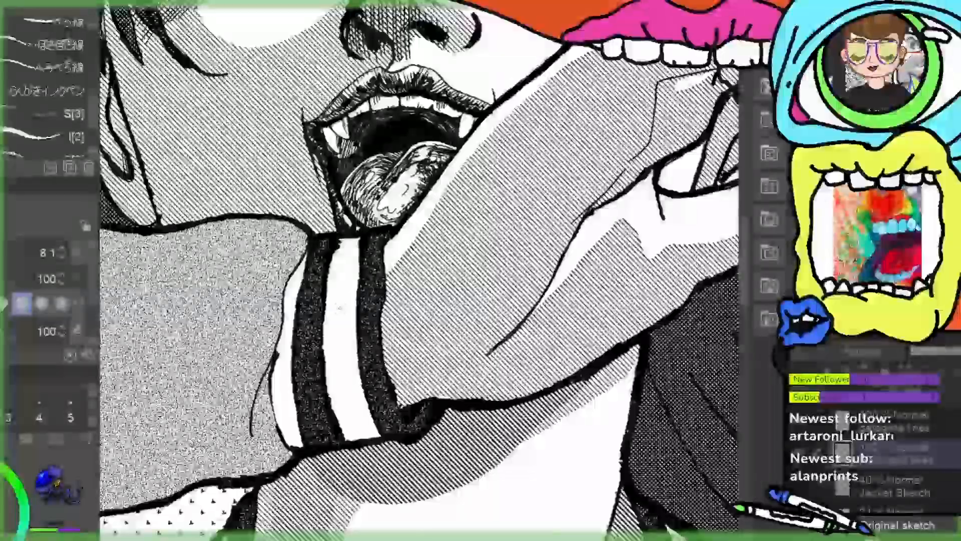
drag(339, 241, 360, 245)
drag(339, 250, 357, 249)
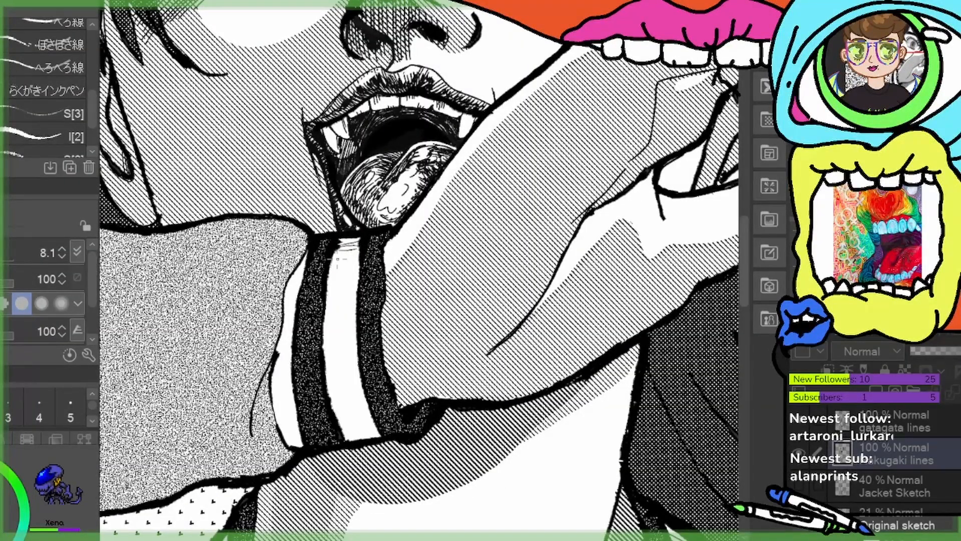
mouse_move(325, 282)
mouse_down()
mouse_move(358, 280)
mouse_move(359, 341)
mouse_move(342, 357)
mouse_up()
mouse_move(332, 369)
mouse_down()
mouse_move(366, 368)
mouse_move(359, 390)
mouse_up()
mouse_move(332, 402)
mouse_down()
mouse_move(362, 394)
mouse_move(360, 413)
mouse_move(352, 408)
mouse_move(377, 420)
mouse_move(375, 432)
mouse_up()
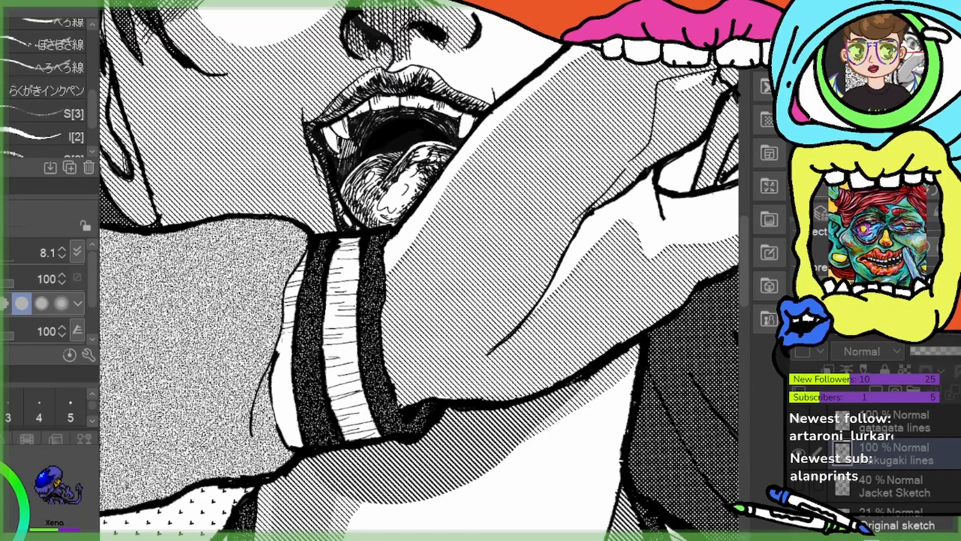
Complete the rib hatching down the cuff's outer white stripe to its lower edge and touch up sparse spots in the middle stripe
drag(281, 331, 293, 330)
mouse_move(281, 335)
mouse_down()
mouse_move(292, 333)
mouse_move(292, 358)
mouse_move(278, 371)
mouse_up()
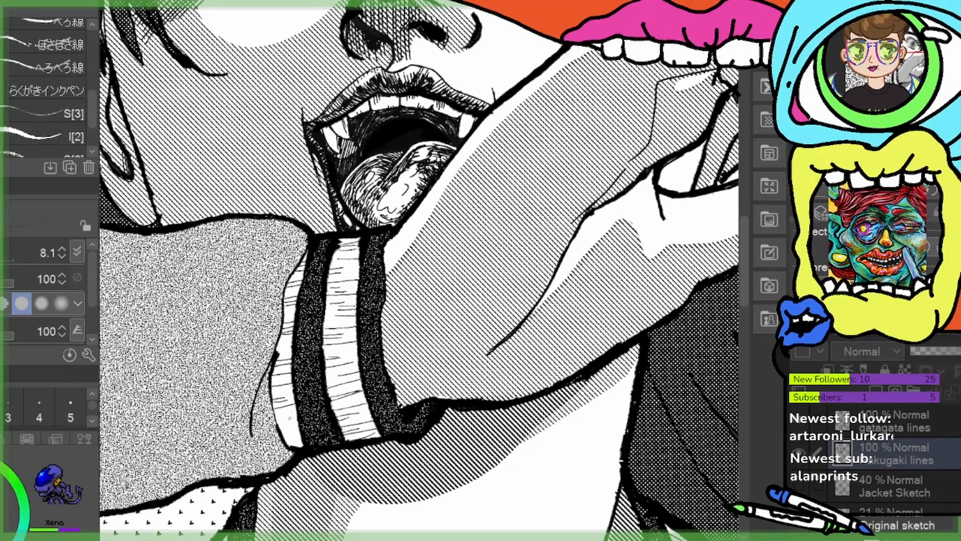
drag(284, 420, 304, 408)
mouse_move(287, 432)
mouse_down()
mouse_move(298, 424)
mouse_move(306, 443)
mouse_move(382, 429)
mouse_up()
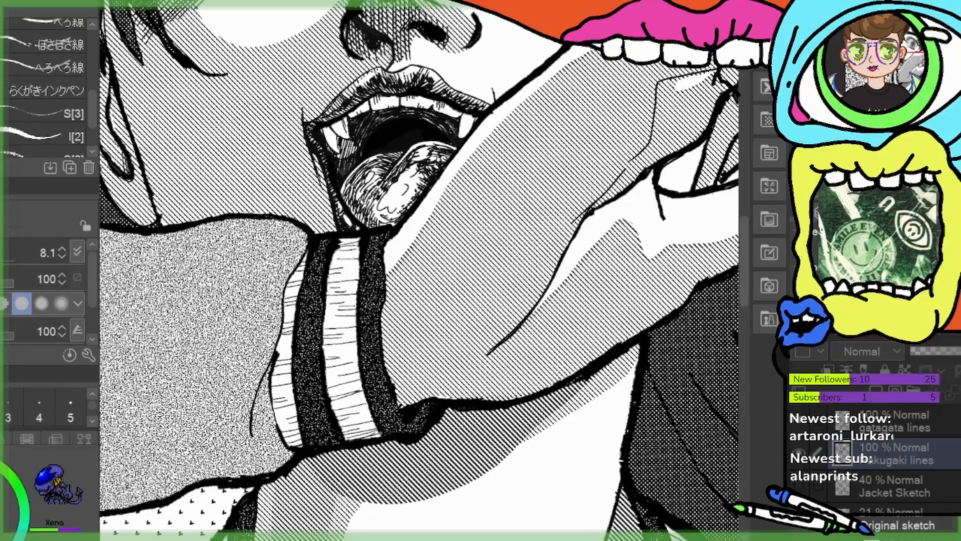
drag(327, 266, 362, 261)
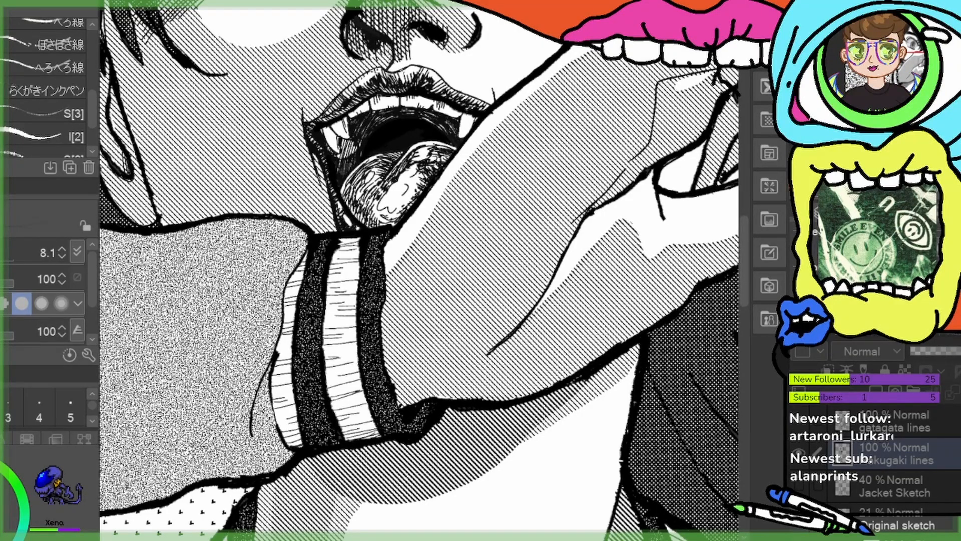
Examine the hatched cuff and collar trim against the whole illustration
scroll(511, 269, down, 5)
drag(477, 297, 407, 323)
scroll(408, 300, down, 1)
scroll(397, 260, down, 1)
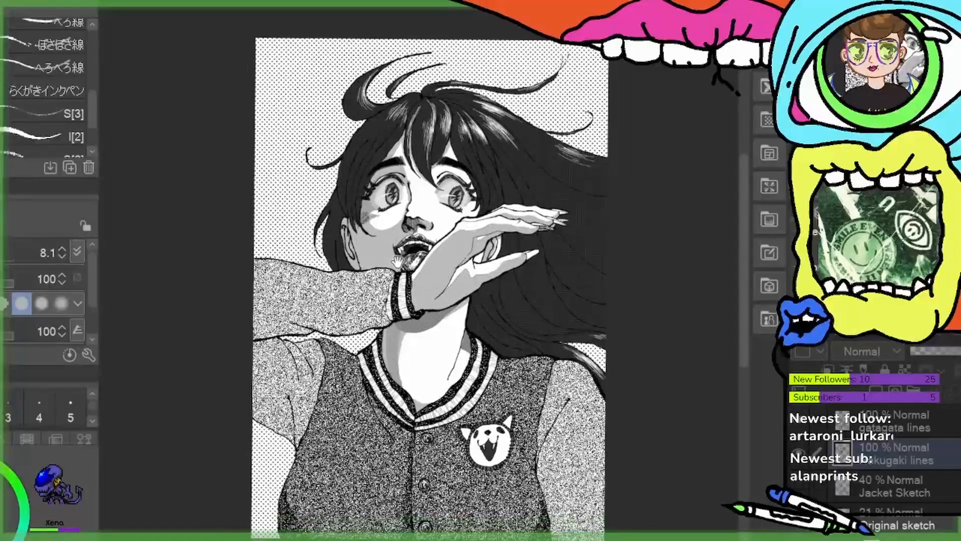
drag(397, 260, 402, 249)
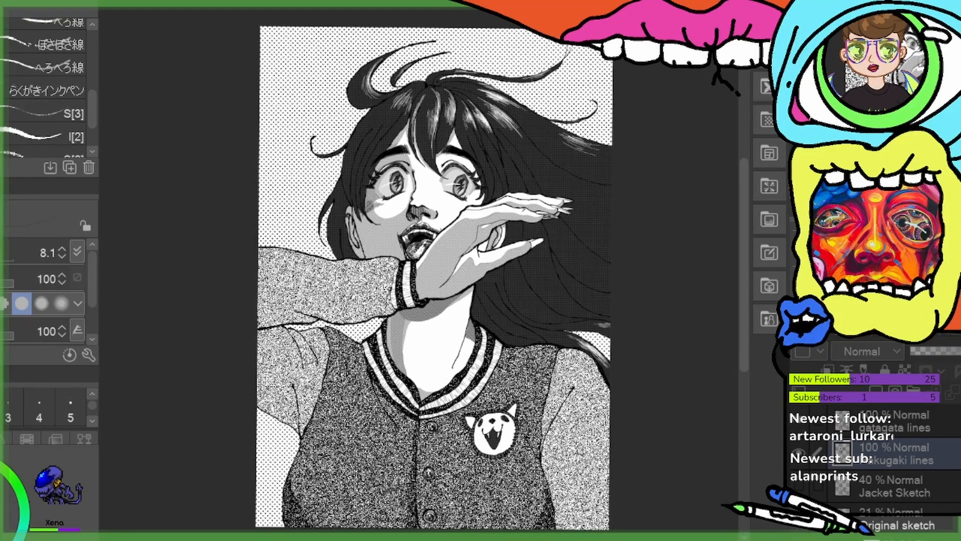
scroll(706, 105, down, 1)
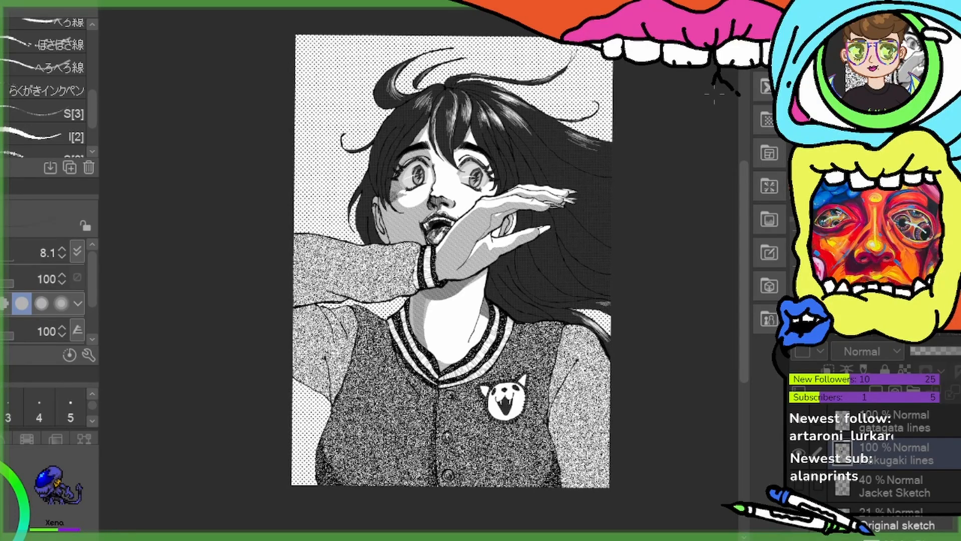
scroll(715, 95, up, 1)
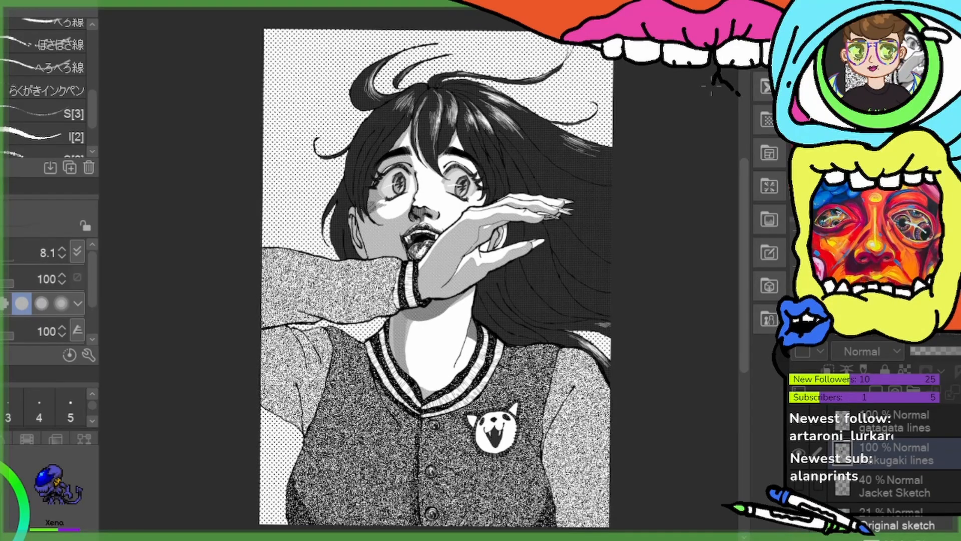